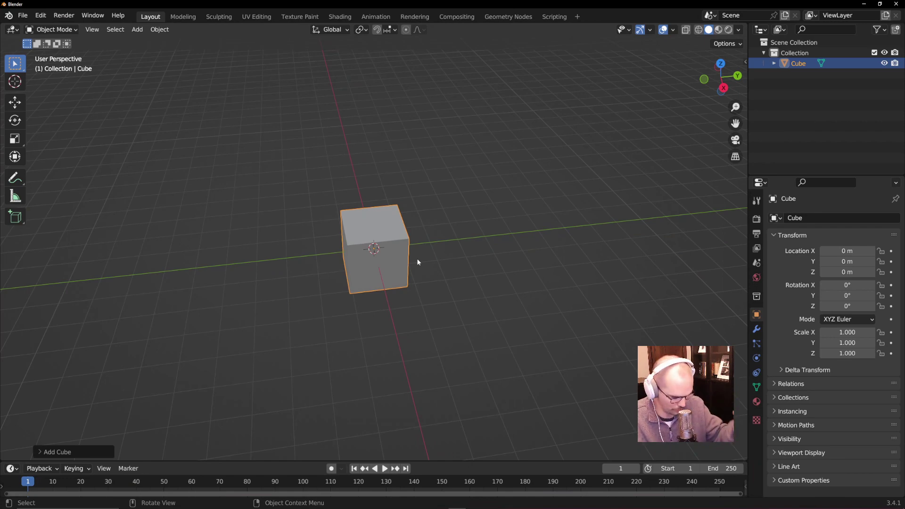
Step: Flatten the cube along Z to a scale of about 0.055
middle_drag(416, 233, 450, 245)
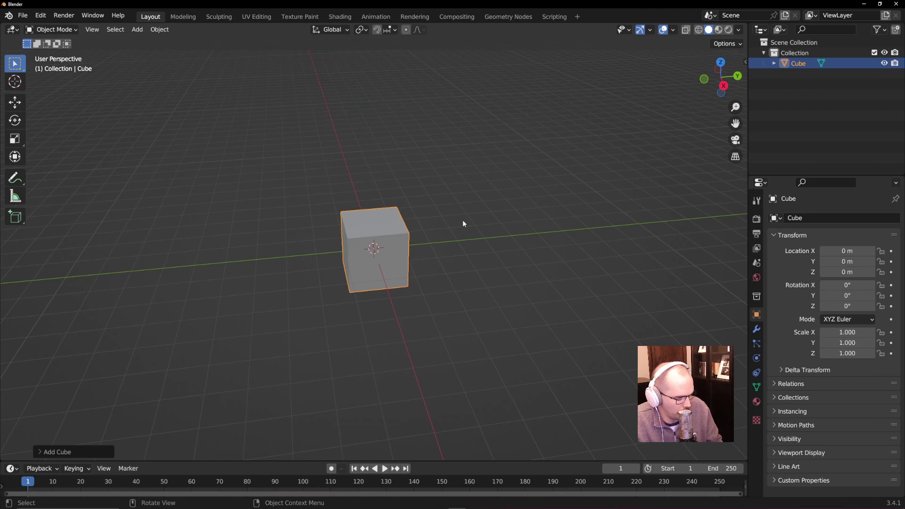
key(s)
key(z)
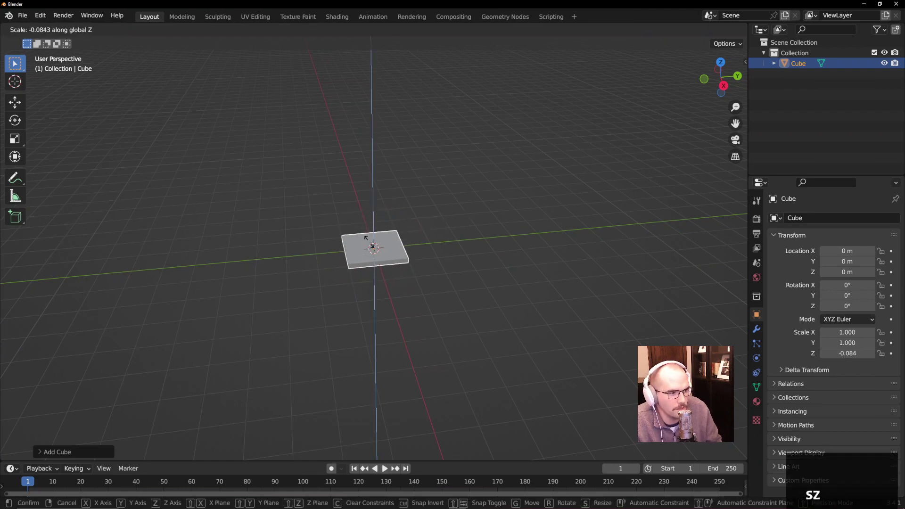
click(380, 251)
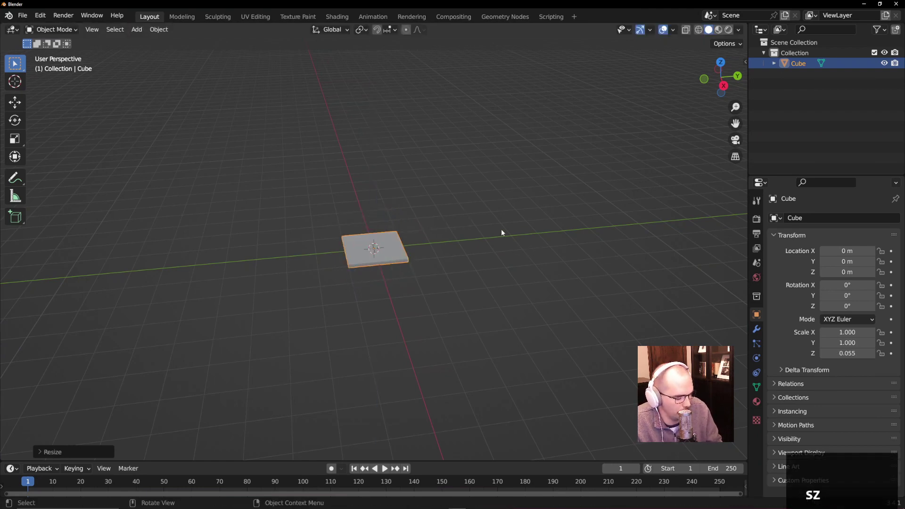
Step: Stretch the flattened cube into a tabletop, scaling it to about 5.14 along Y and 1.24 along X
key(s)
key(y)
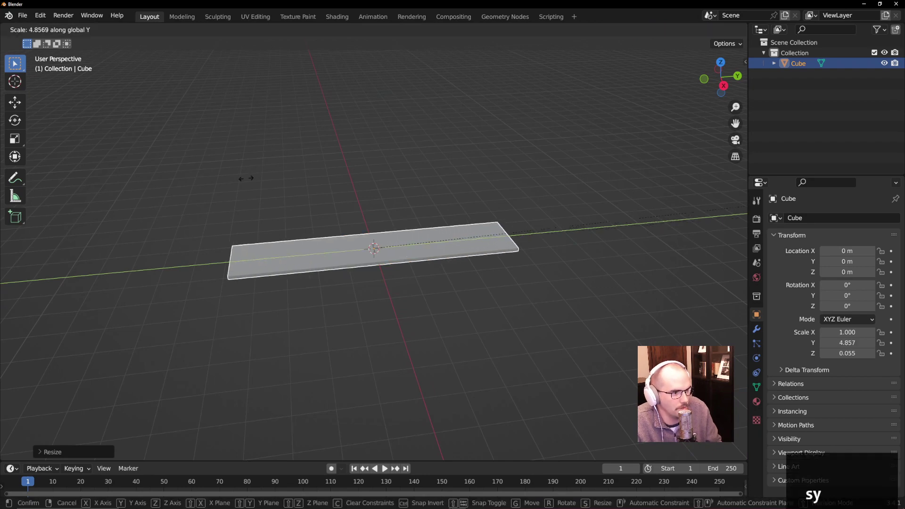
click(269, 170)
key(s)
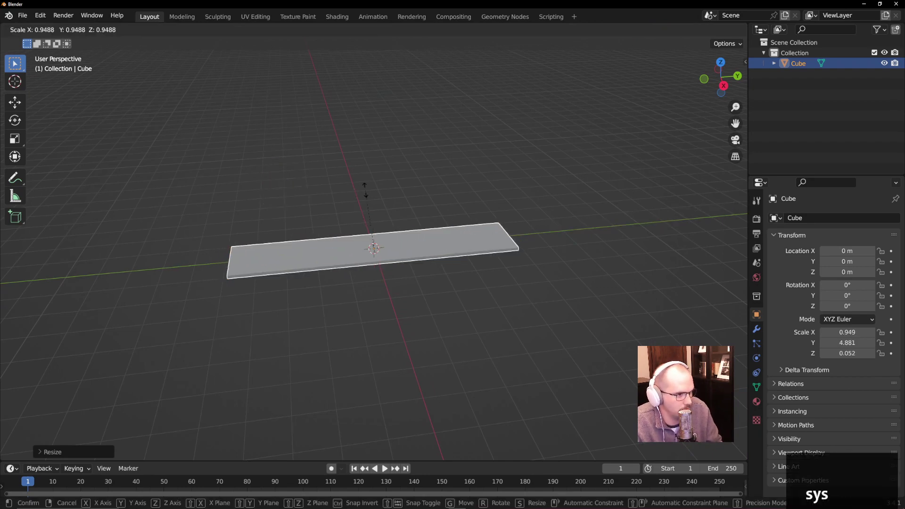
key(x)
click(372, 172)
middle_drag(372, 172, 513, 247)
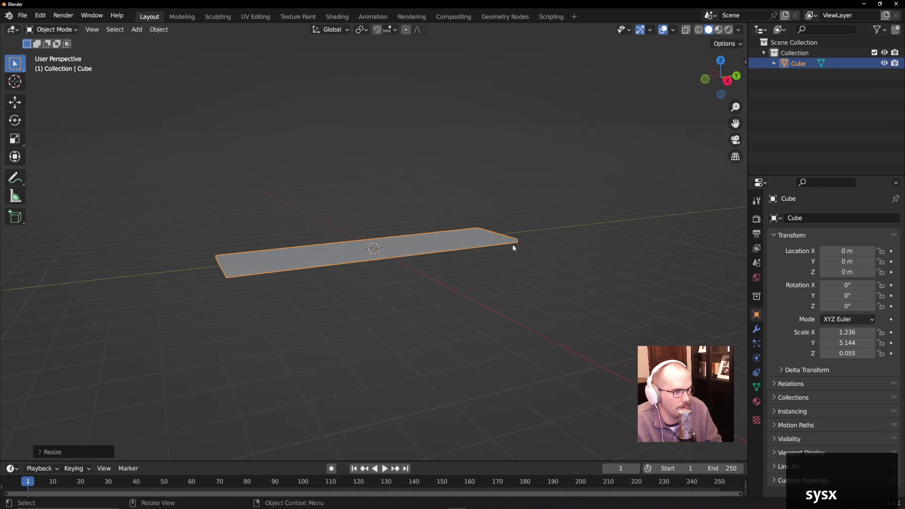
Step: Raise the tabletop slab along Z to a height of about 2.26 m
key(g)
key(z)
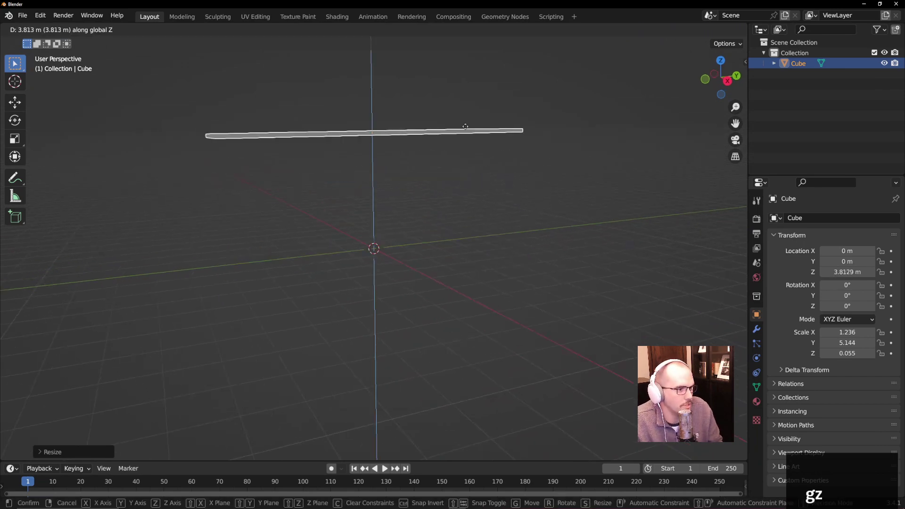
click(461, 182)
middle_drag(461, 185, 503, 207)
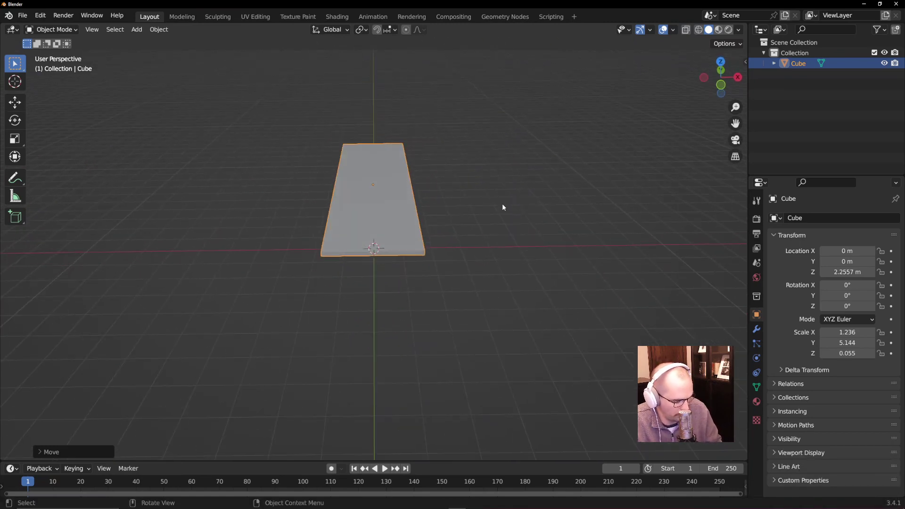
Step: Widen the tabletop slab along X to a scale of about 1.54
key(s)
key(x)
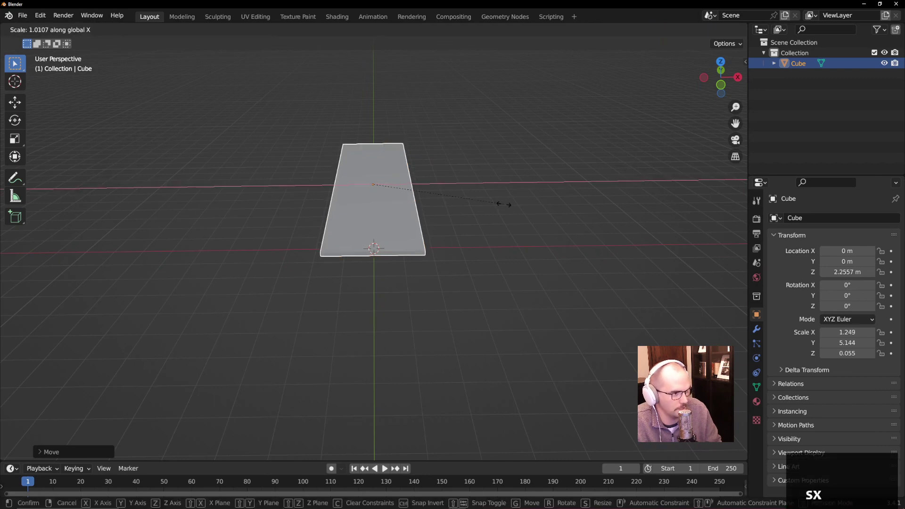
click(535, 199)
middle_drag(535, 198, 494, 210)
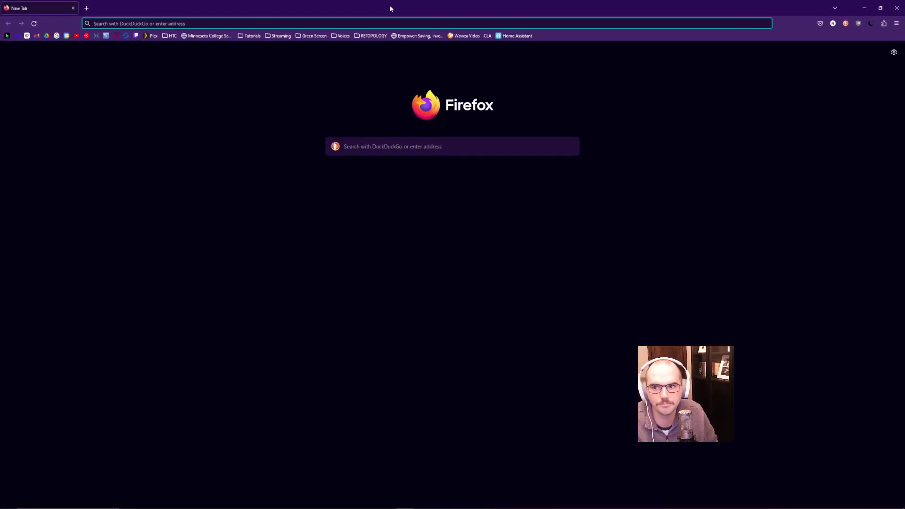
Step: In Firefox, search the web for "desk", turn on dark mode for the page and look over the results
text(desk)
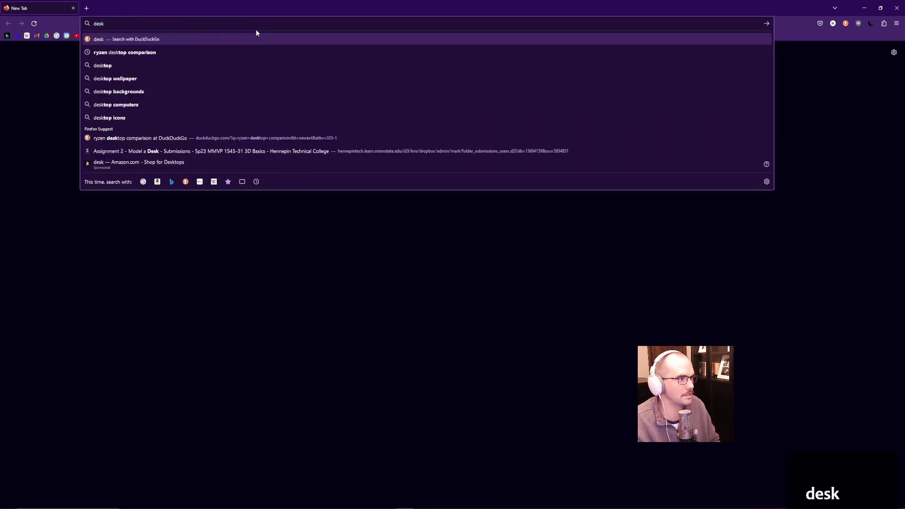
key(Return)
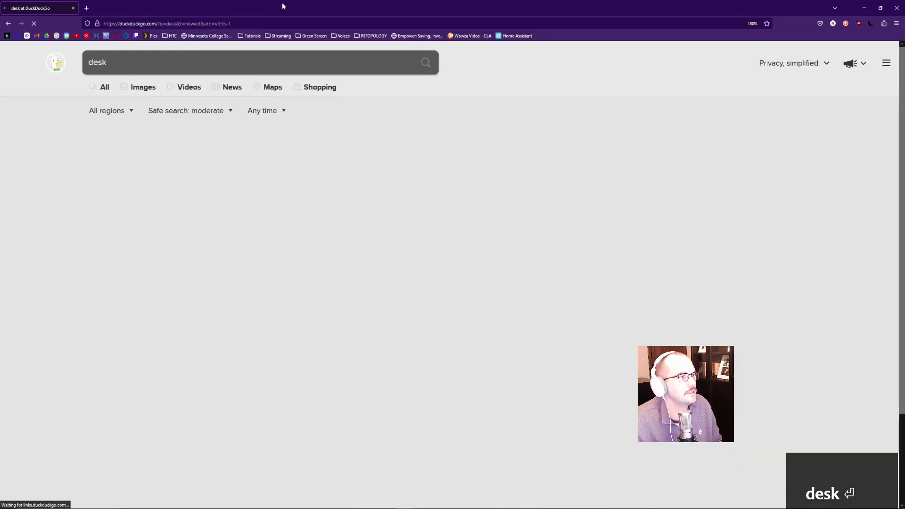
click(870, 23)
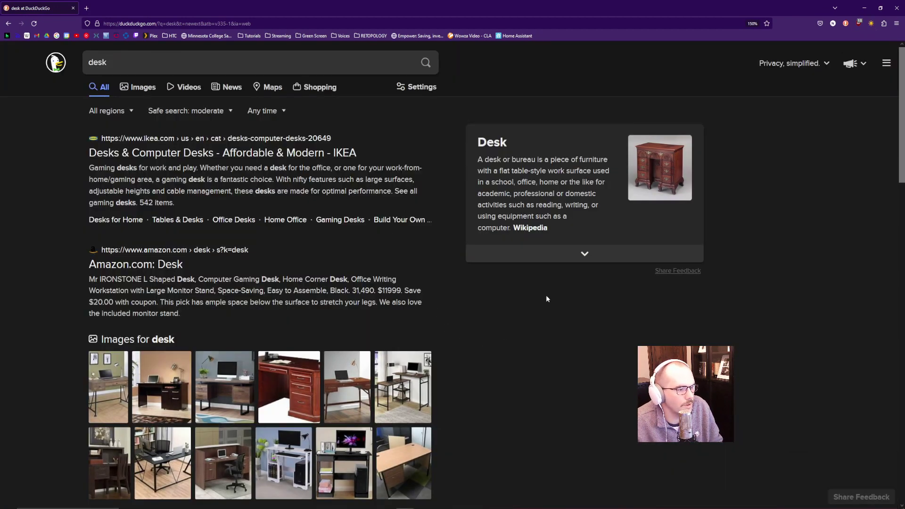
scroll(251, 303, down, 5)
scroll(355, 289, up, 5)
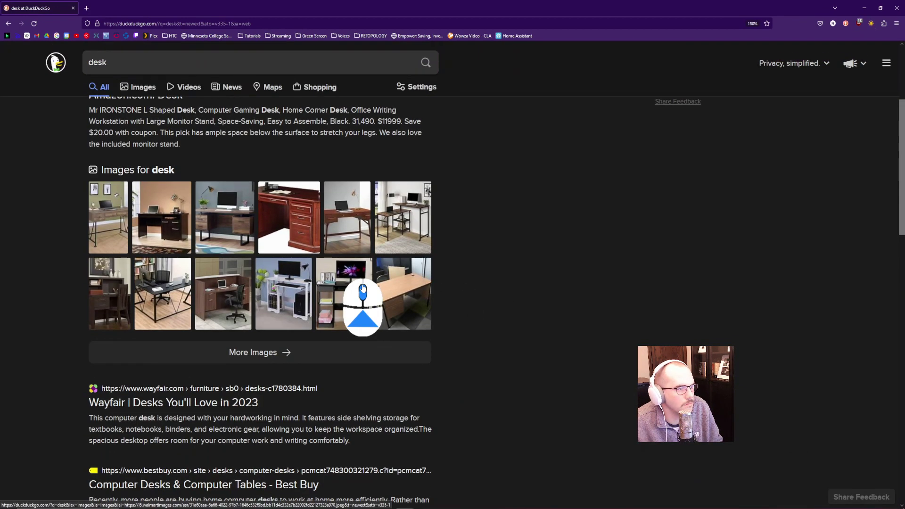
Step: Refine the search to "desk front view" and open the preview of the brown wooden desk with drawers
click(125, 61)
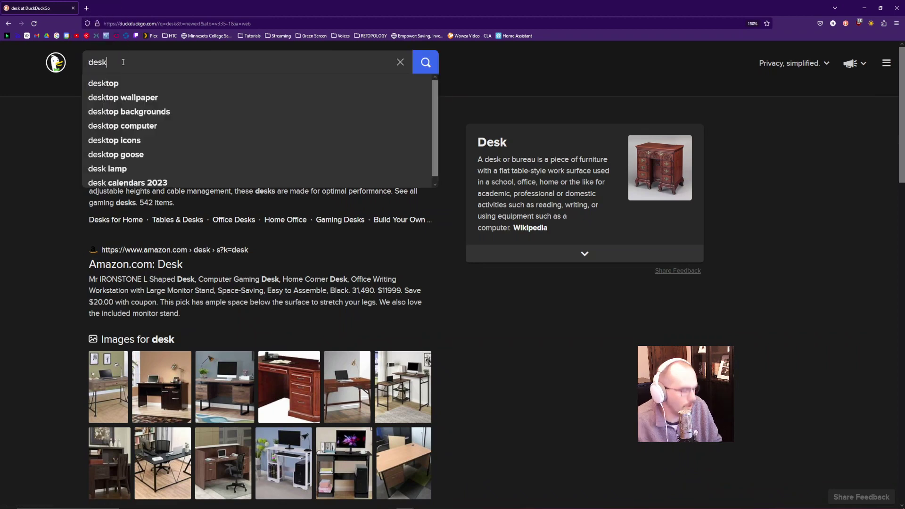
text(front view)
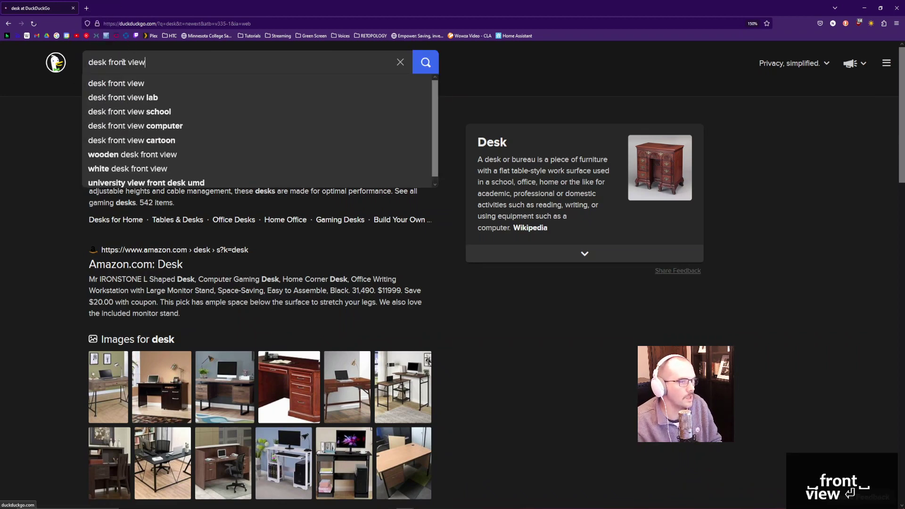
key(Return)
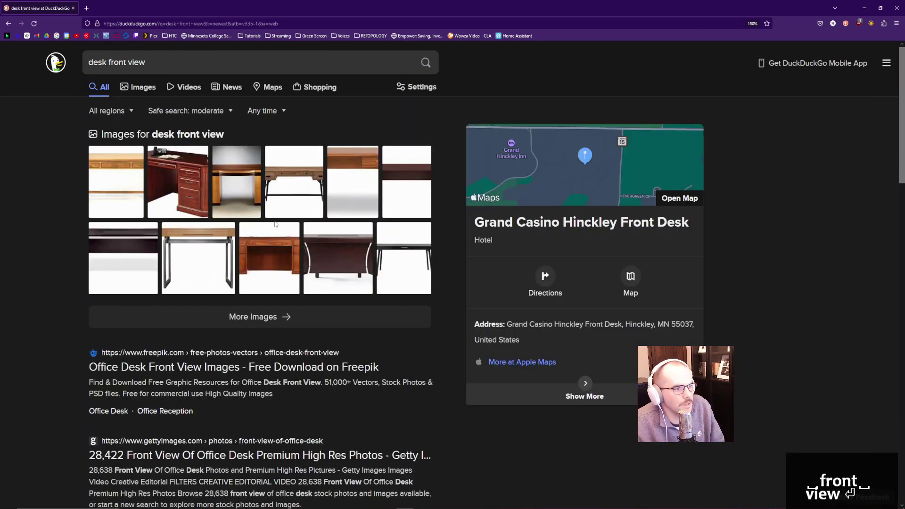
click(259, 255)
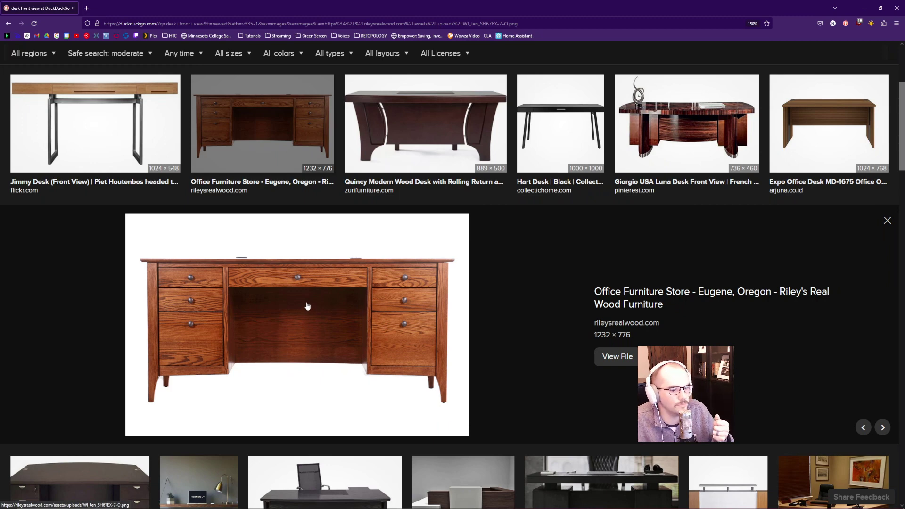
Step: Save the previewed desk image as a PNG named "desk reference" in the Desktop folder
right_click(309, 286)
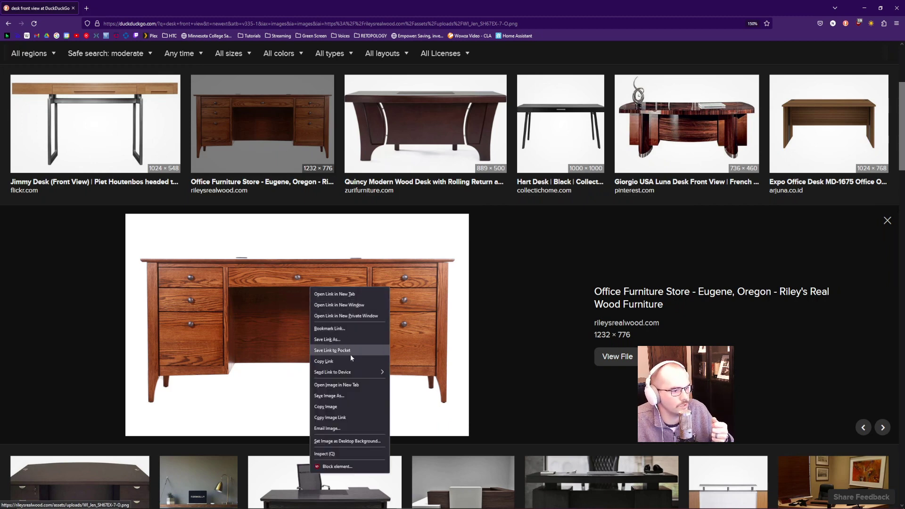
click(329, 395)
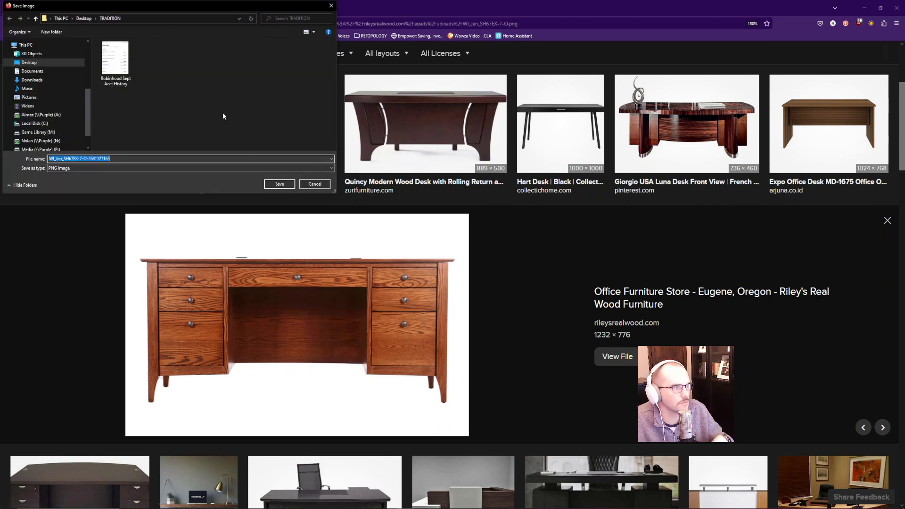
click(84, 18)
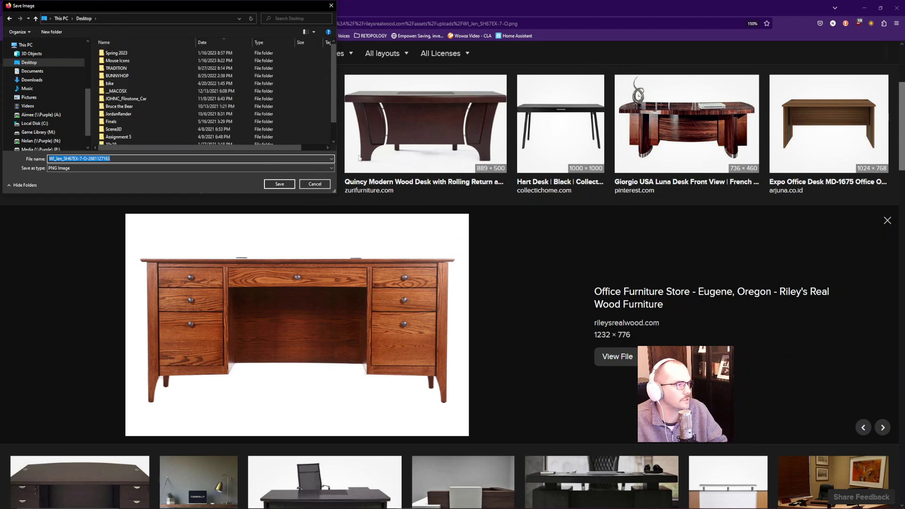
text(desk)
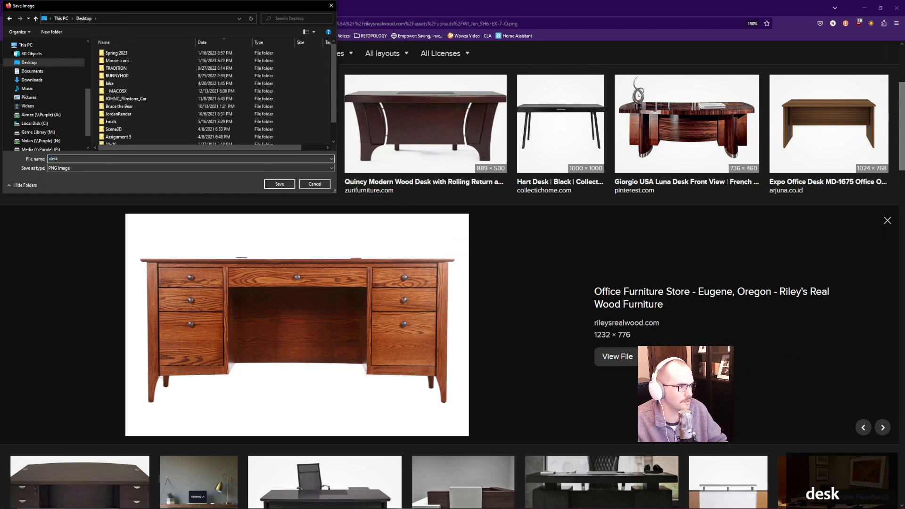
text(_reference)
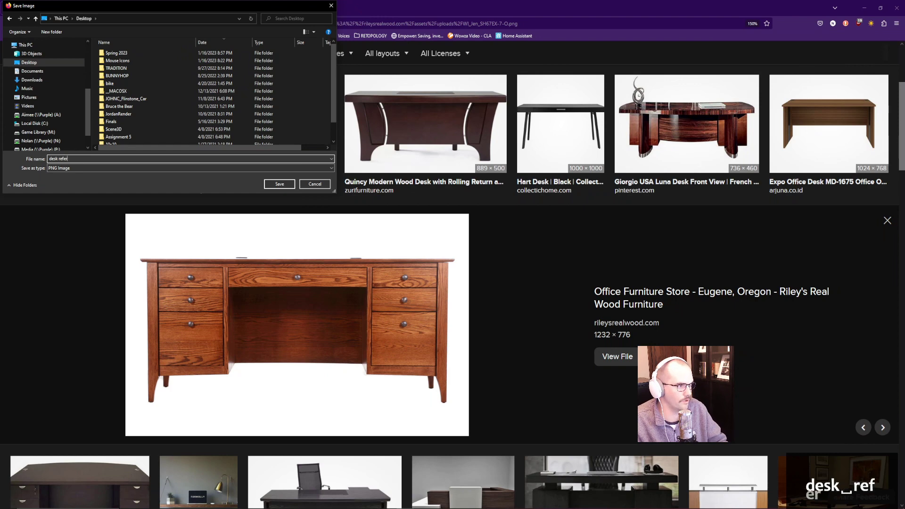
key(Return)
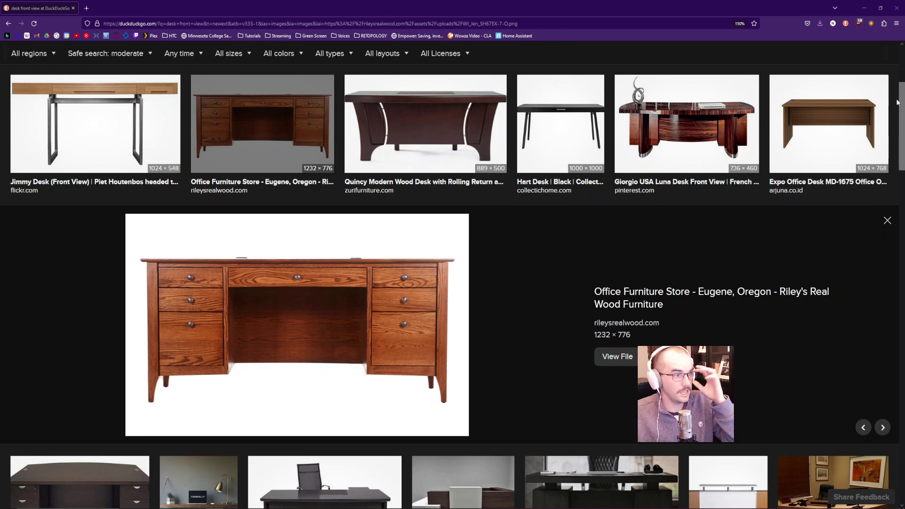
Step: Switch back to Blender and deselect the tabletop slab
key(alt+Tab)
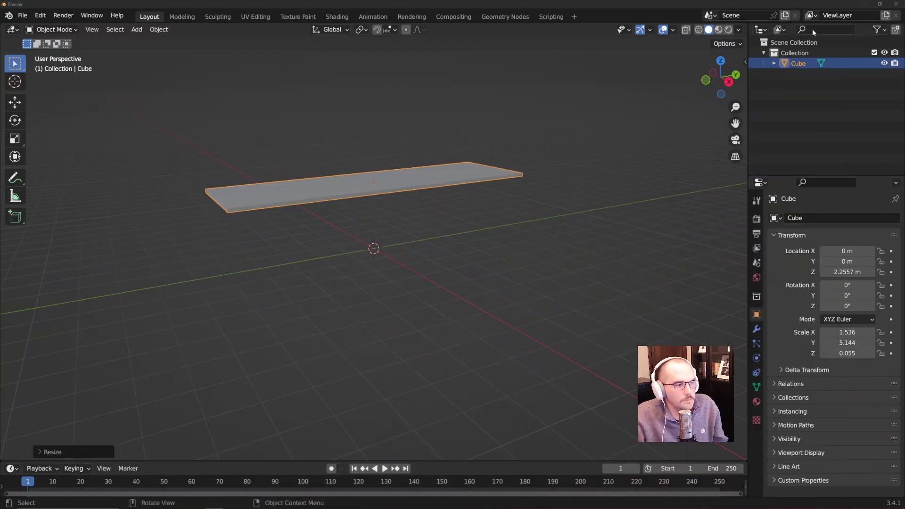
middle_drag(530, 129, 500, 128)
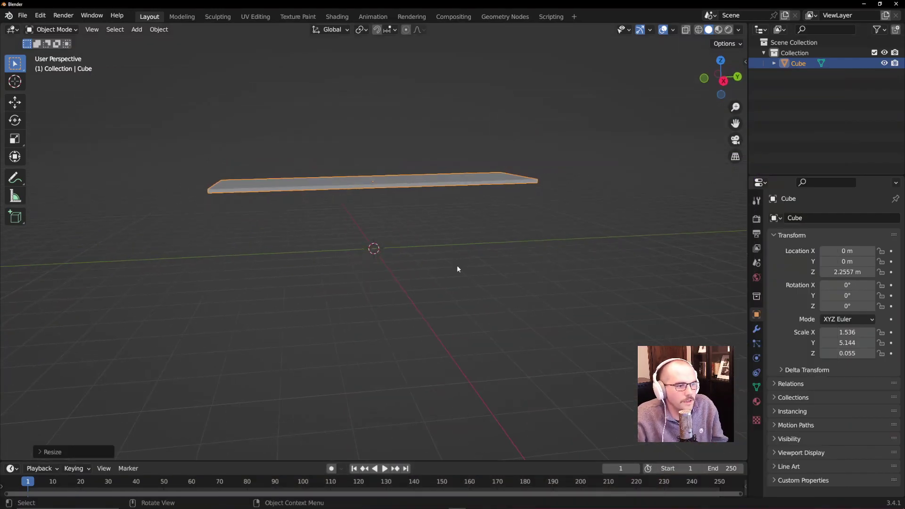
click(520, 266)
middle_drag(521, 268, 482, 250)
key(shift+a)
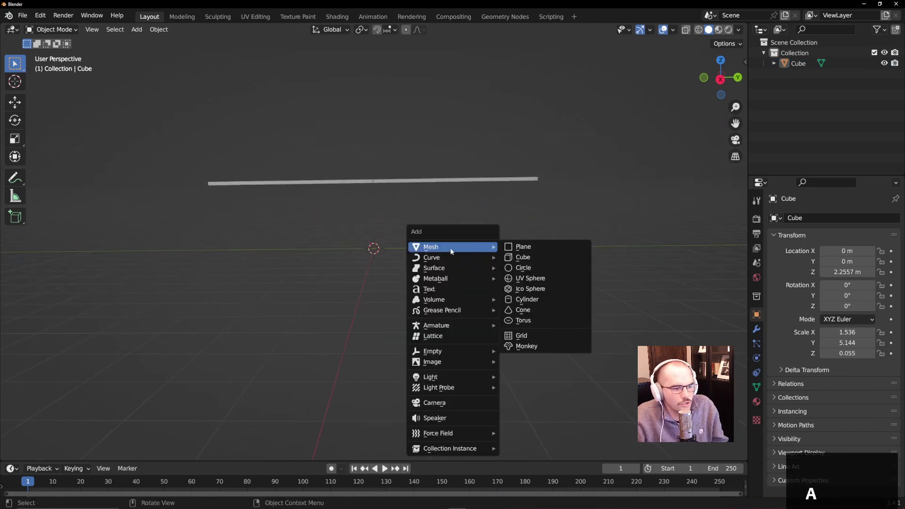
mouse_move(451, 357)
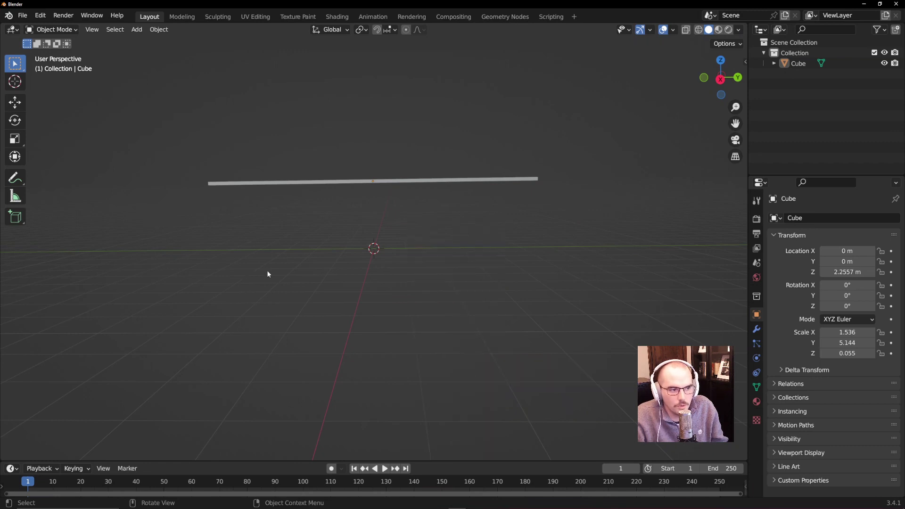
middle_drag(418, 299, 426, 289)
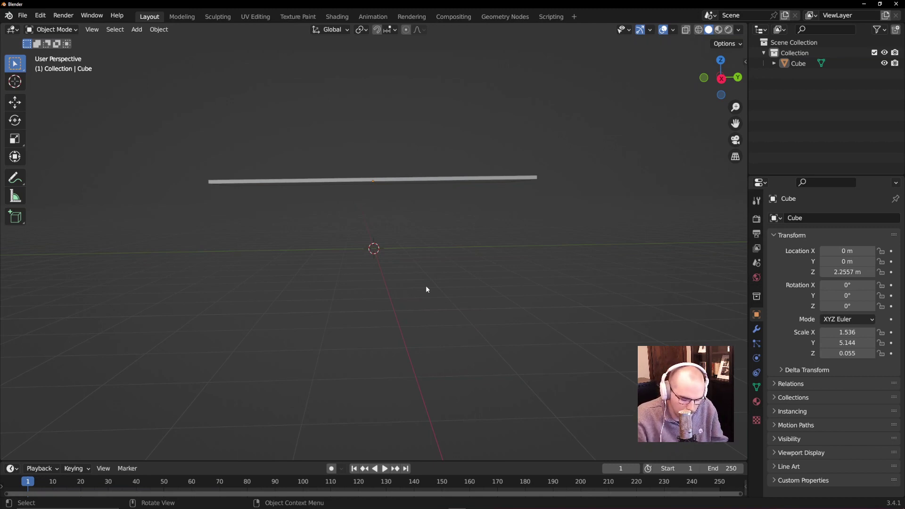
Step: Set the viewport to the Front orthographic viewpoint
key(1)
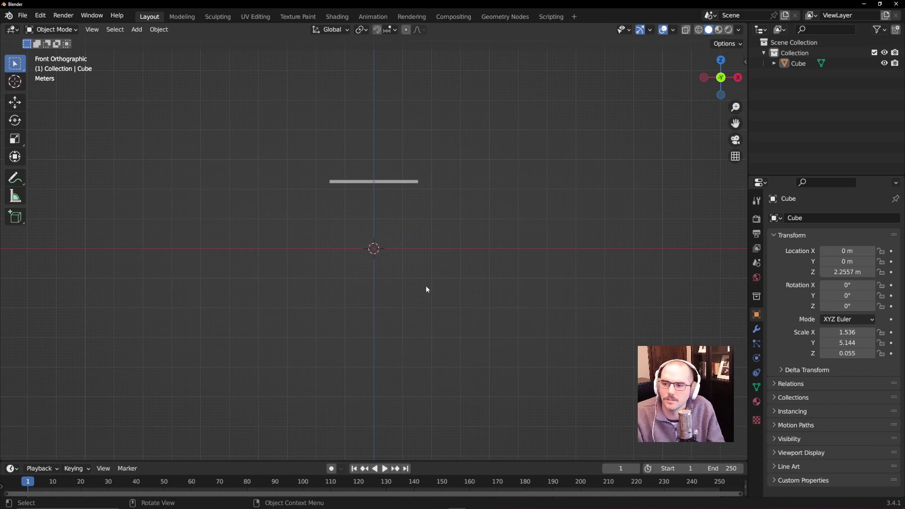
middle_drag(469, 218, 332, 248)
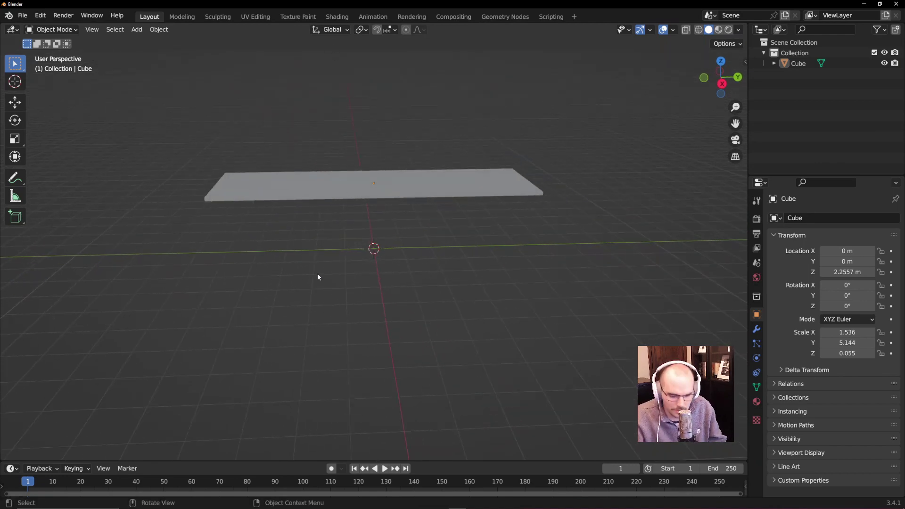
key(KP_1)
key(KP_4)
key(KP_1)
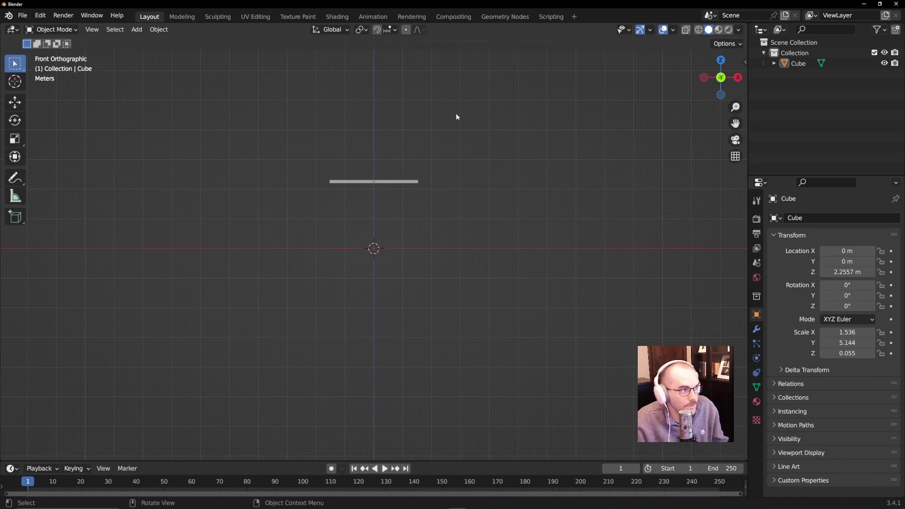
middle_drag(457, 117, 137, 56)
click(92, 29)
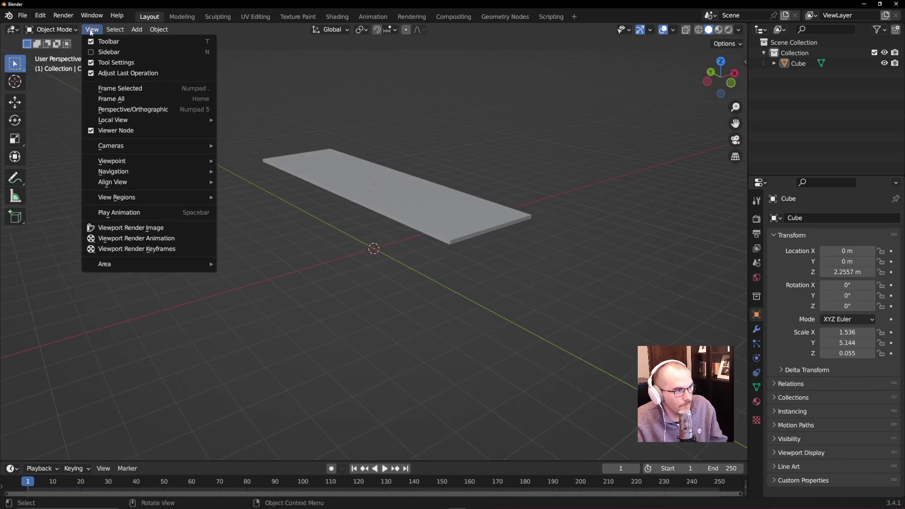
mouse_move(156, 161)
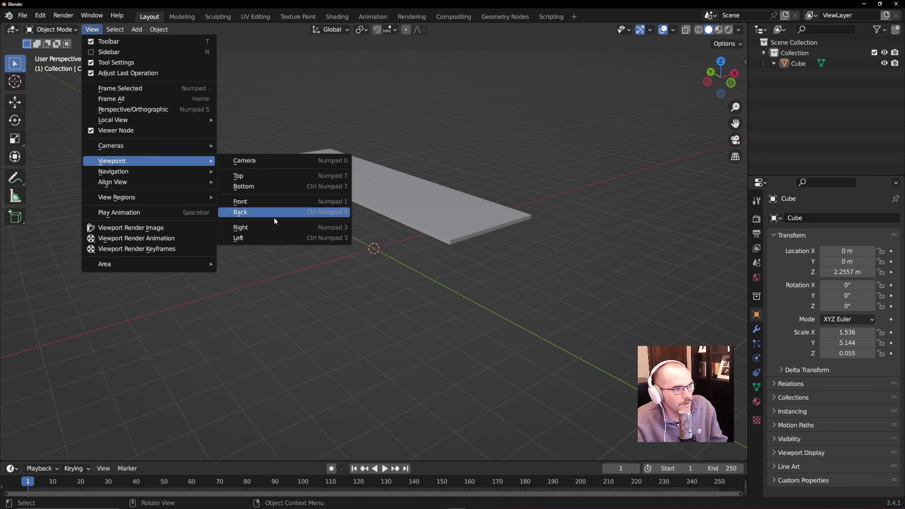
click(242, 200)
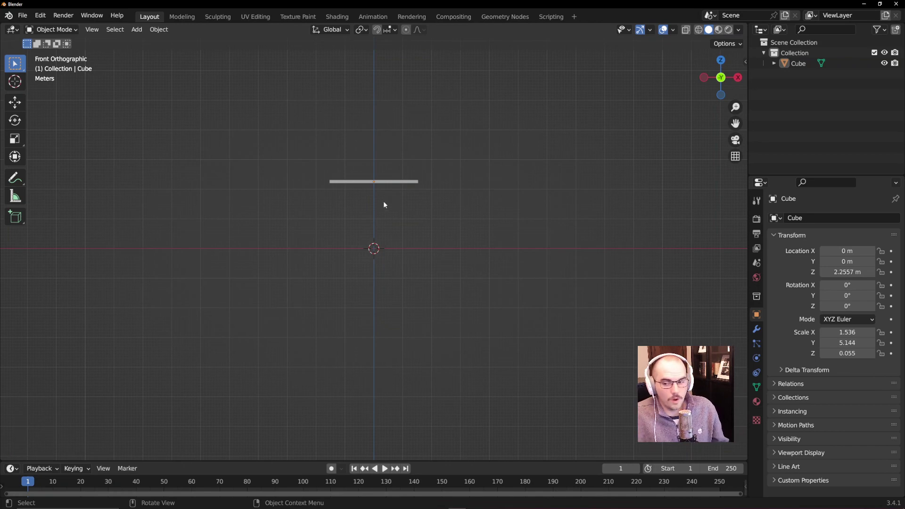
Step: Add the "desk reference.png" image from the Desktop folder as a reference image aligned to the front view
key(shift+a)
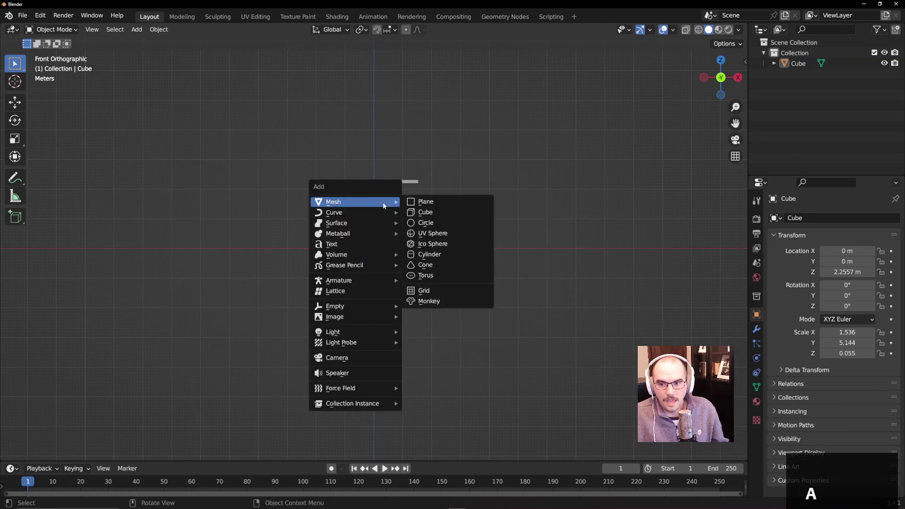
mouse_move(377, 320)
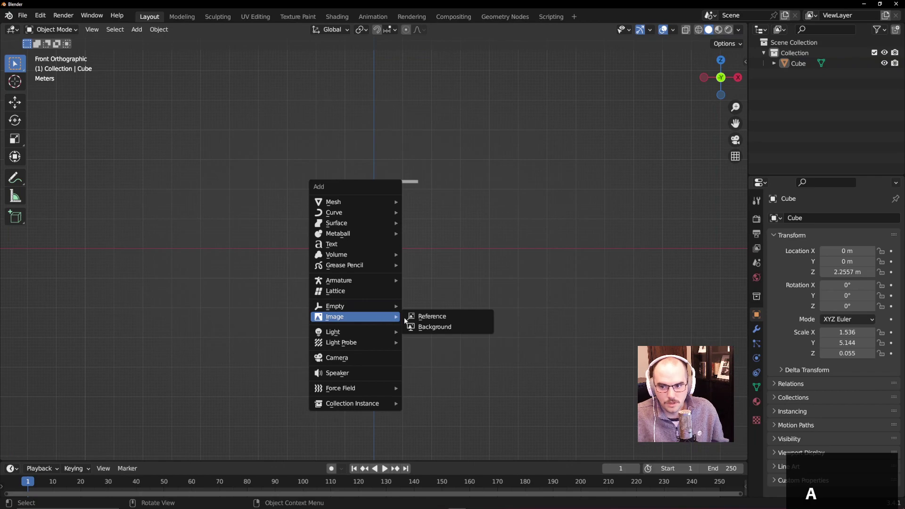
click(424, 316)
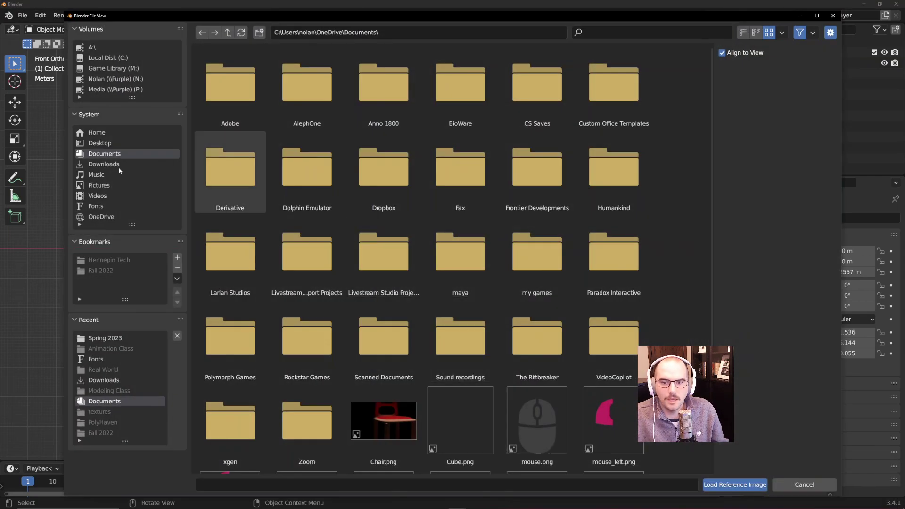
click(101, 143)
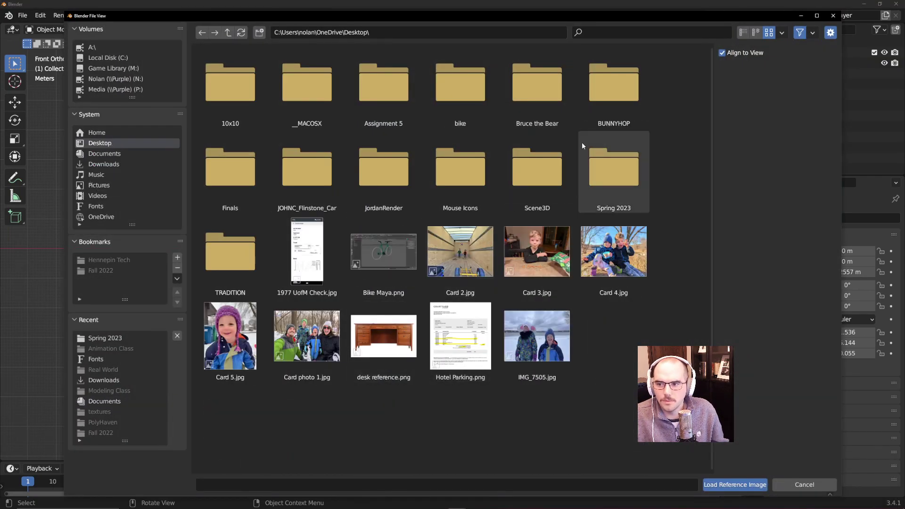
drag(579, 16, 904, 508)
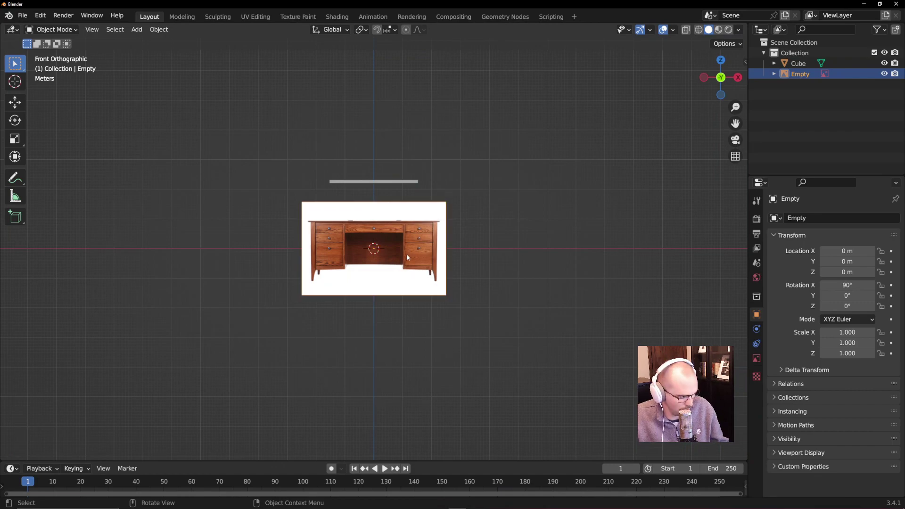
key(s)
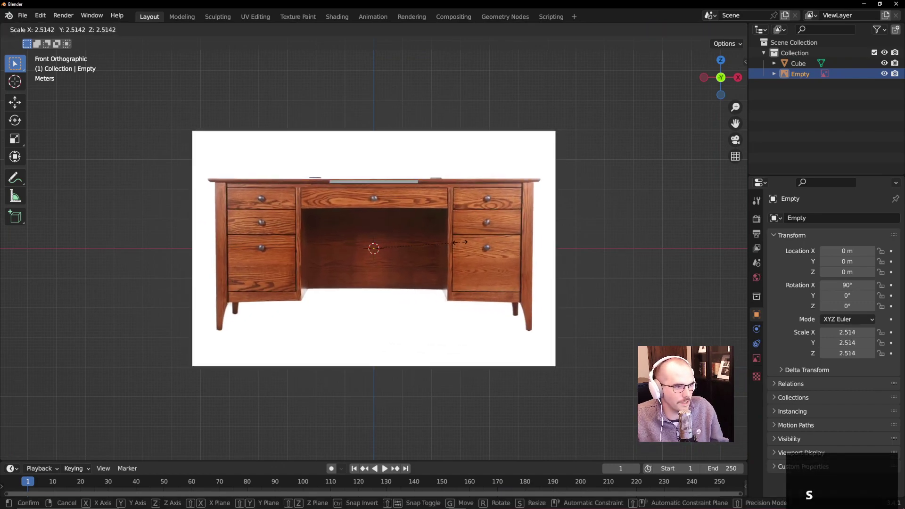
right_click(456, 242)
middle_drag(397, 253, 442, 279)
click(336, 227)
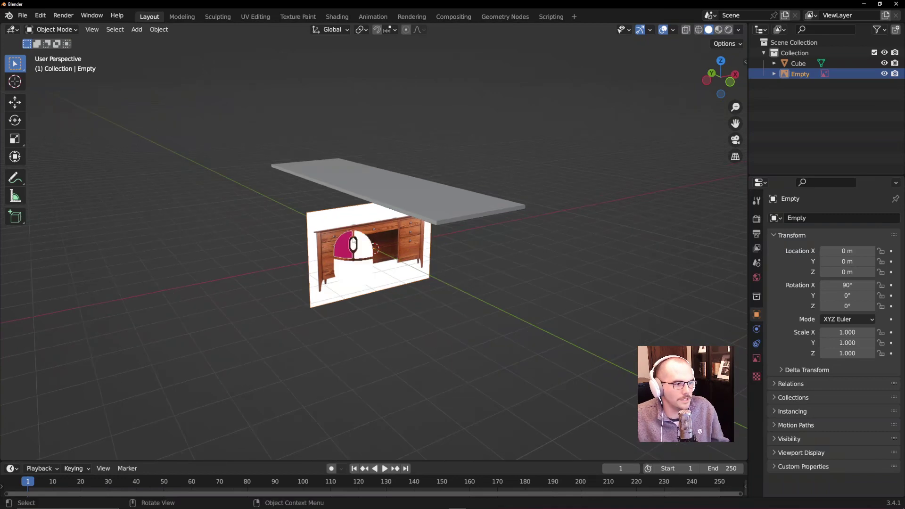
click(330, 223)
click(306, 214)
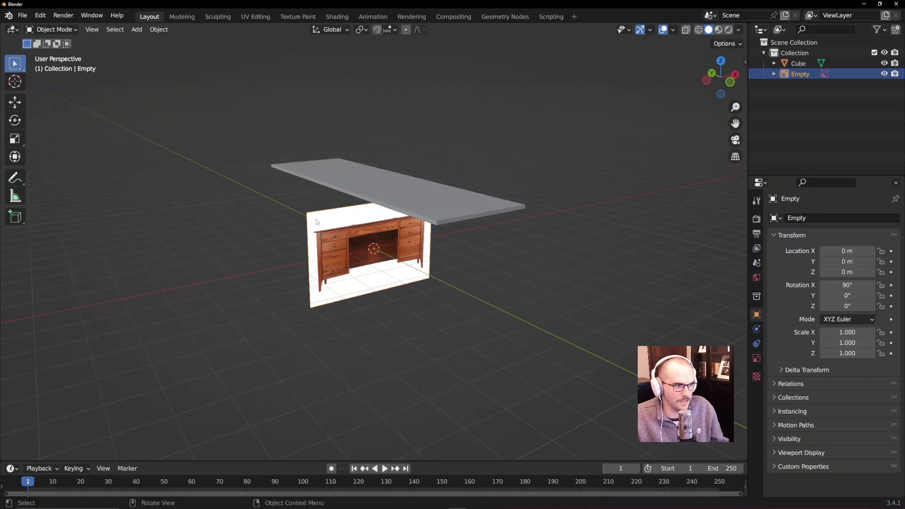
click(316, 217)
click(534, 286)
middle_drag(534, 286, 760, 166)
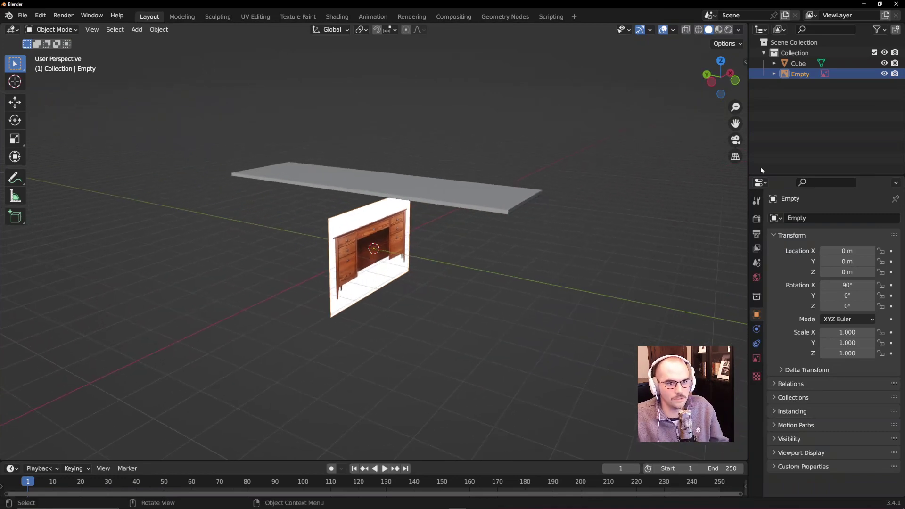
Step: Rename the reference image object as "Ref Img"
double_click(800, 74)
text(R)
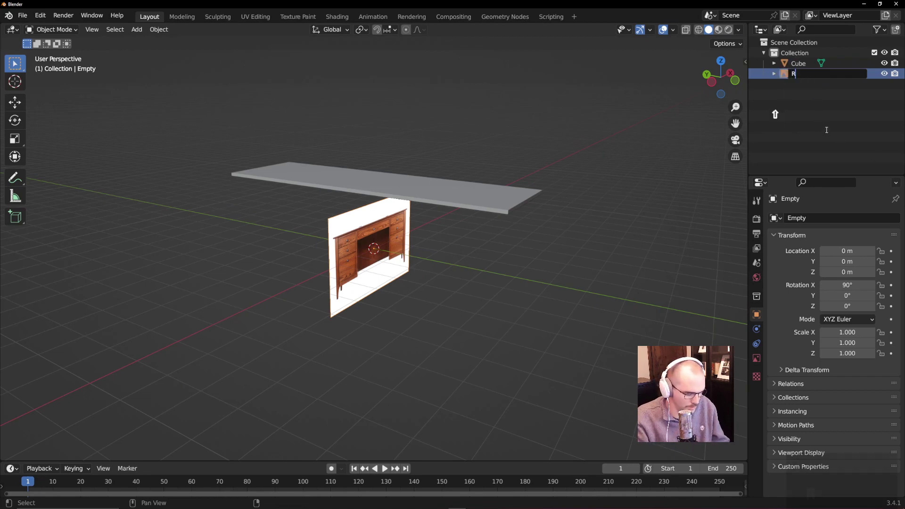
text(Ef Img)
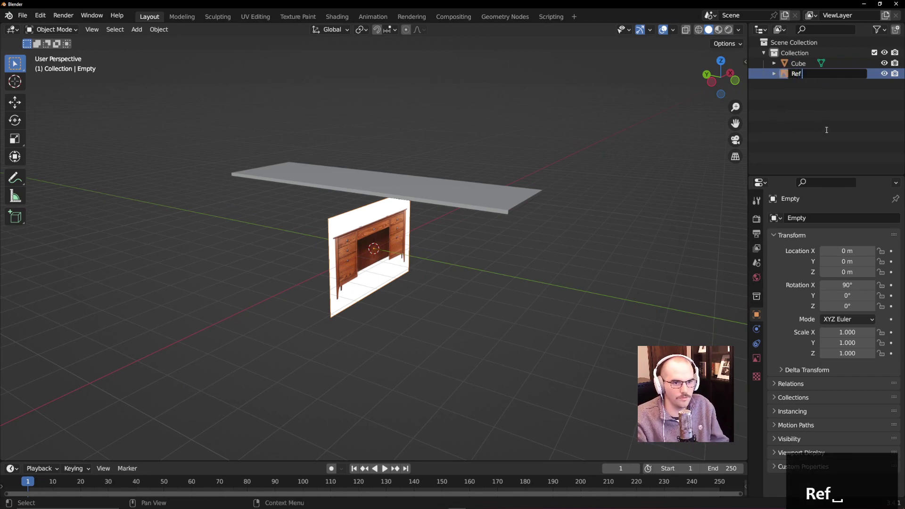
key(Return)
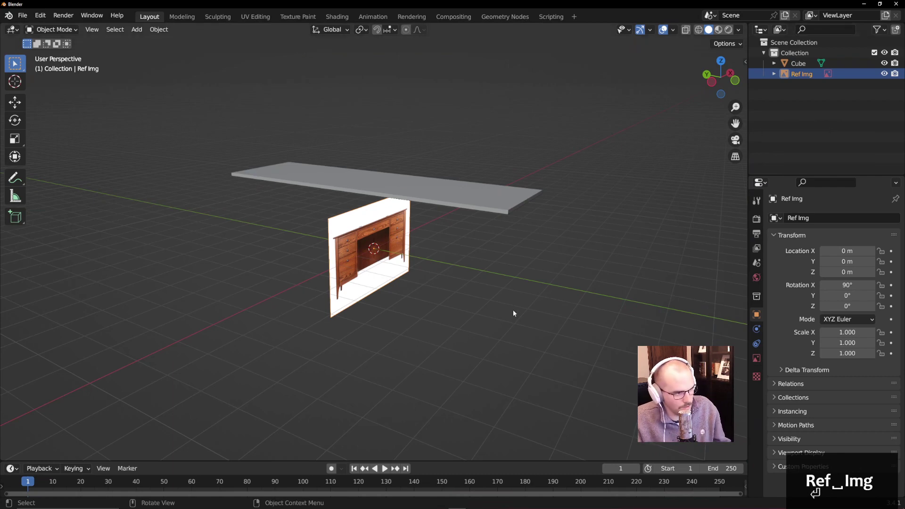
Step: Move the reference image far back behind the tabletop slab along the Y axis, to about 198.5 m
key(g)
key(y)
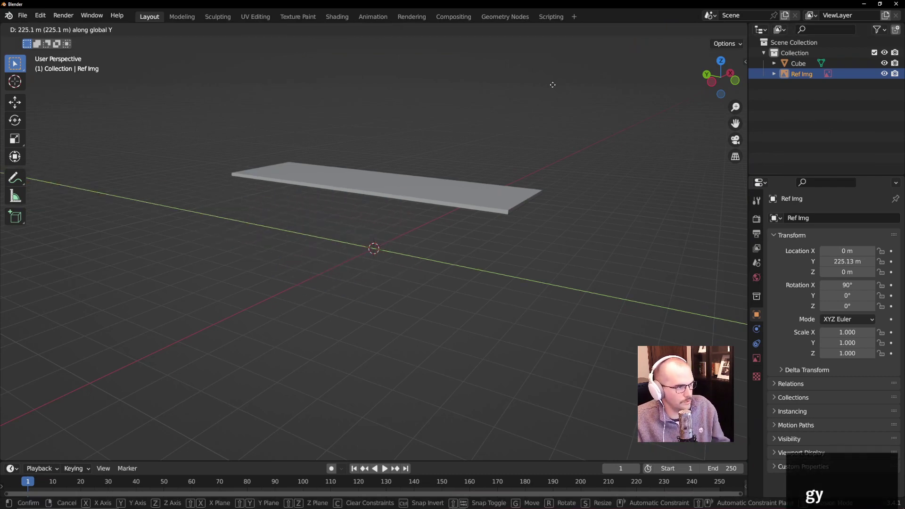
click(558, 118)
middle_drag(557, 120, 587, 174)
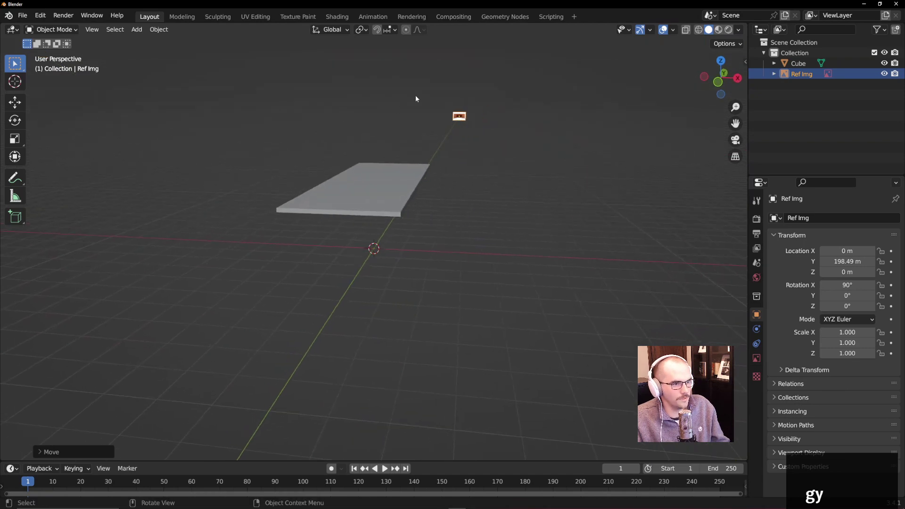
middle_drag(415, 274, 376, 305)
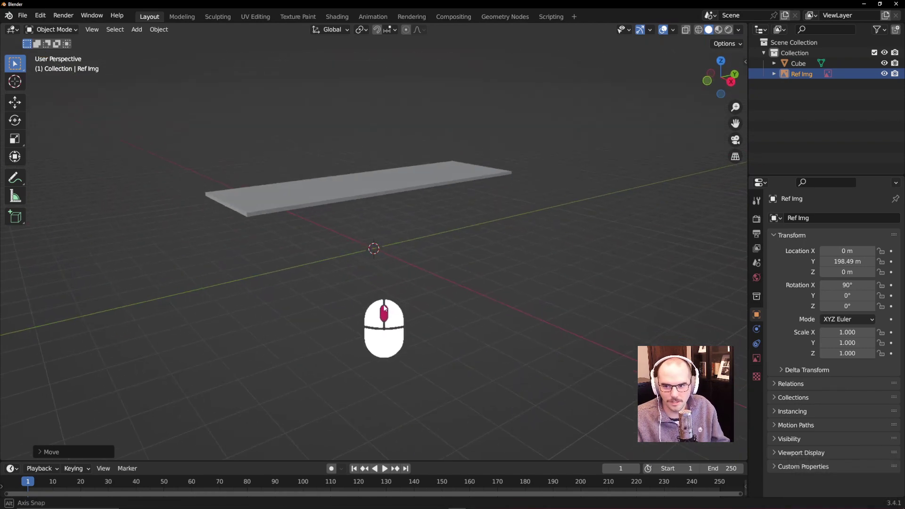
scroll(401, 266, down, 1)
middle_drag(401, 265, 425, 286)
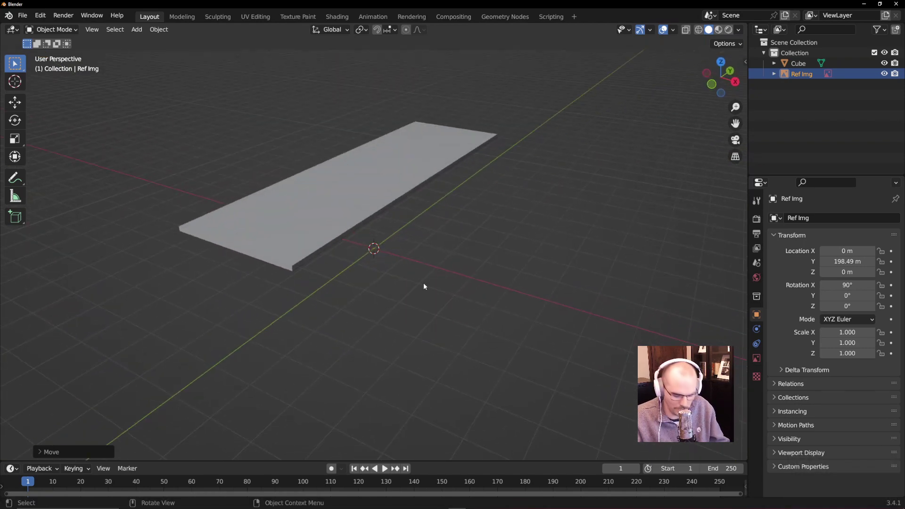
Step: In the front view, lower the tabletop slab along Z to about 0.878 m, onto the reference desk's top
key(1)
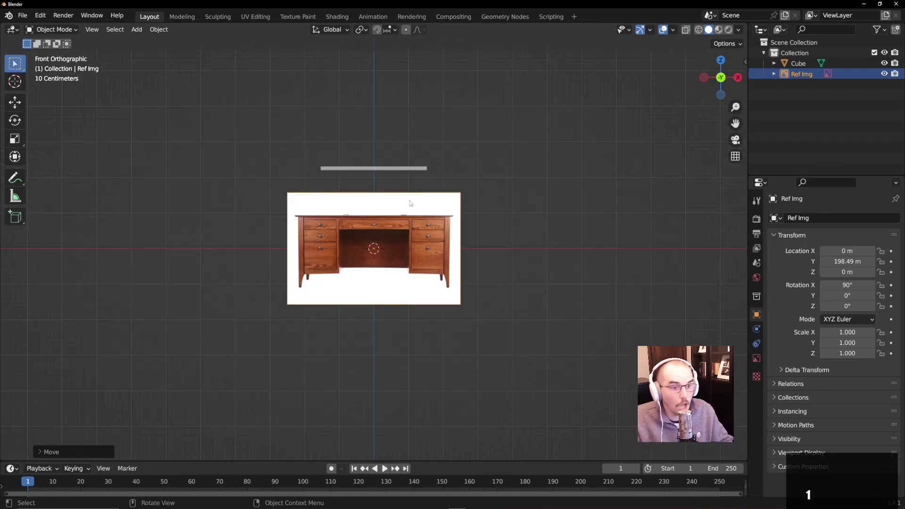
click(390, 169)
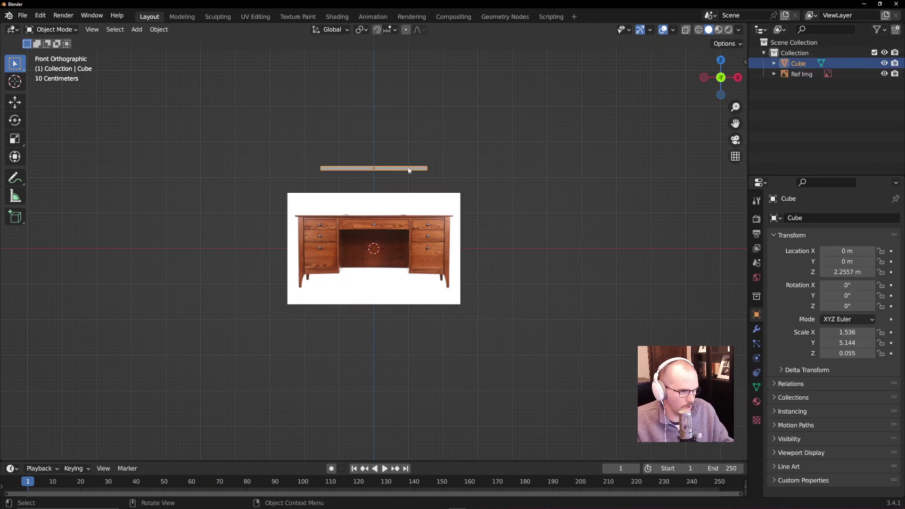
key(g)
key(z)
click(406, 208)
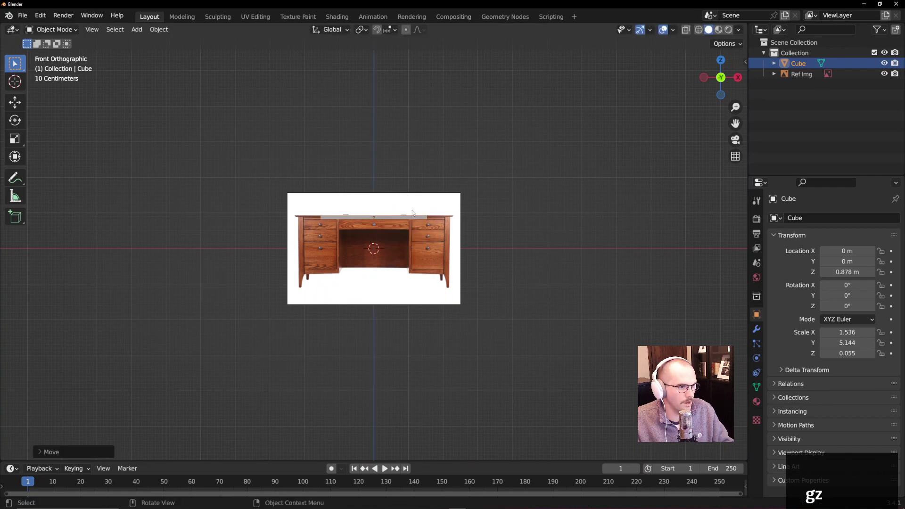
Step: Enable opacity for the reference image in its object data settings and reduce it to about 0.176
click(429, 210)
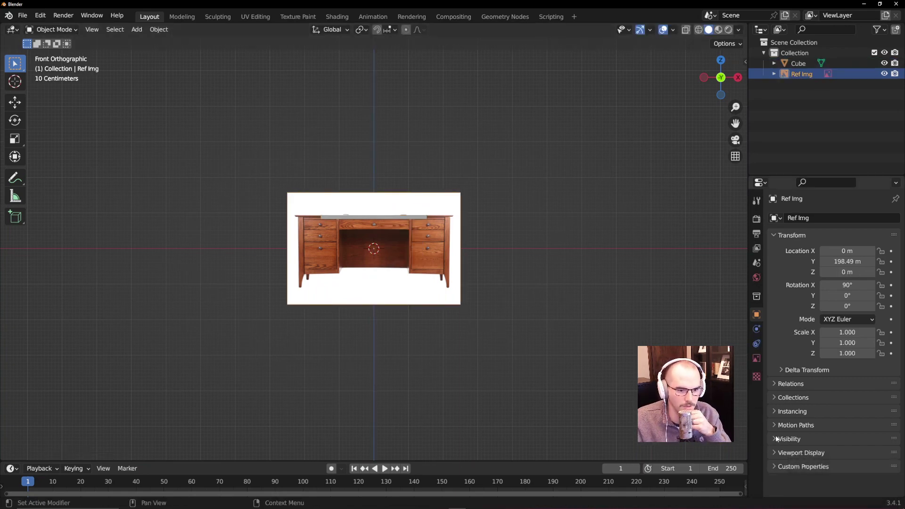
click(792, 439)
scroll(802, 400, down, 2)
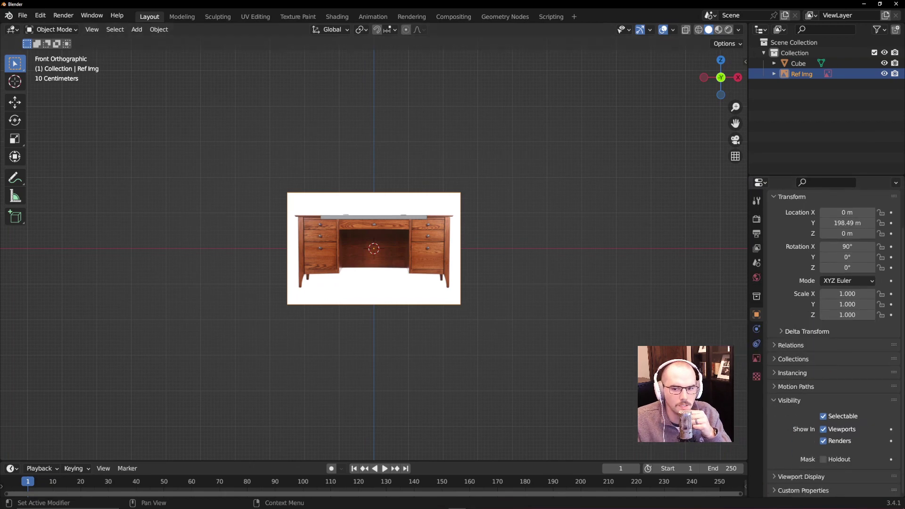
scroll(830, 330, up, 2)
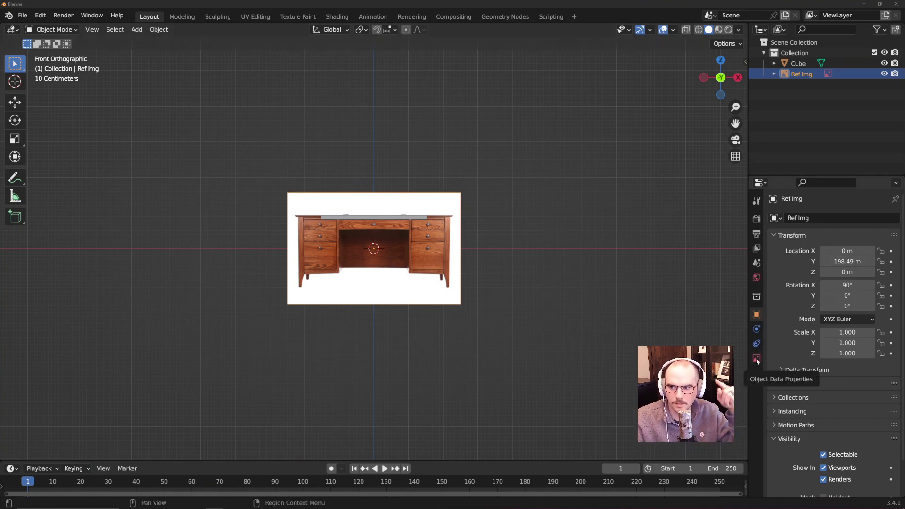
click(755, 360)
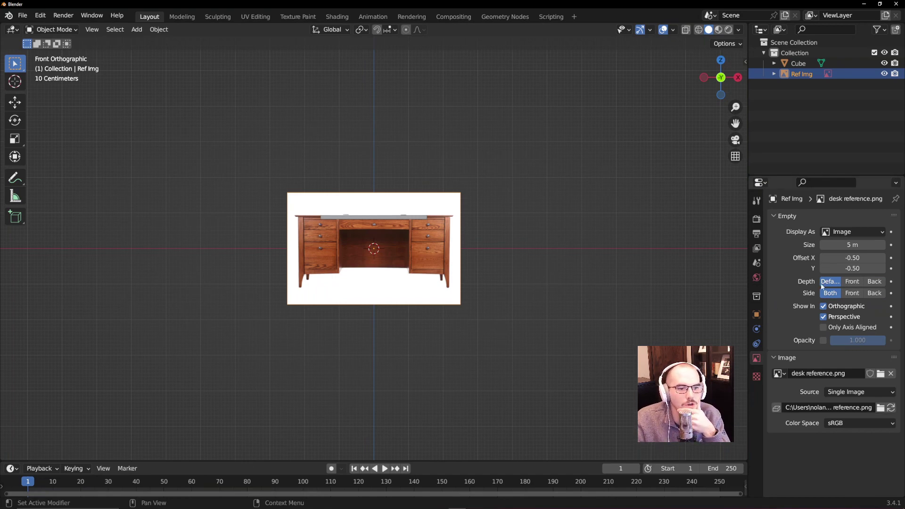
click(824, 341)
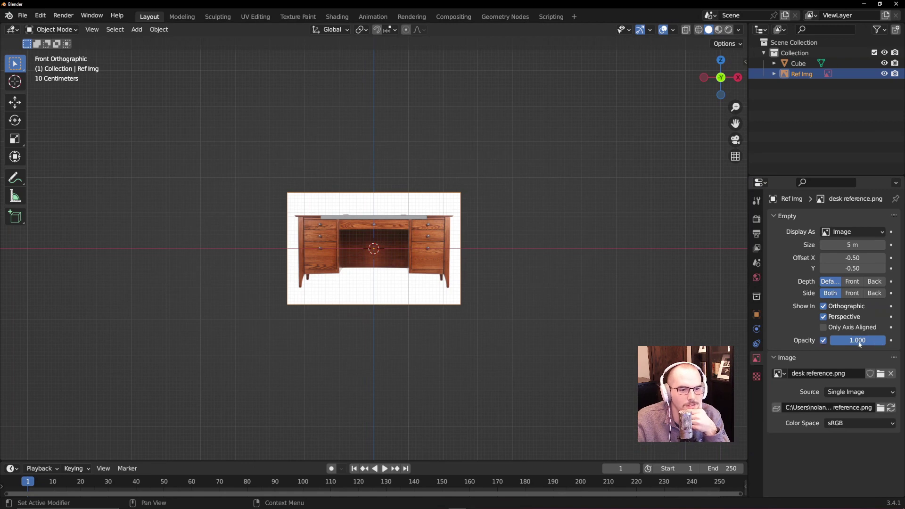
drag(870, 341, 835, 341)
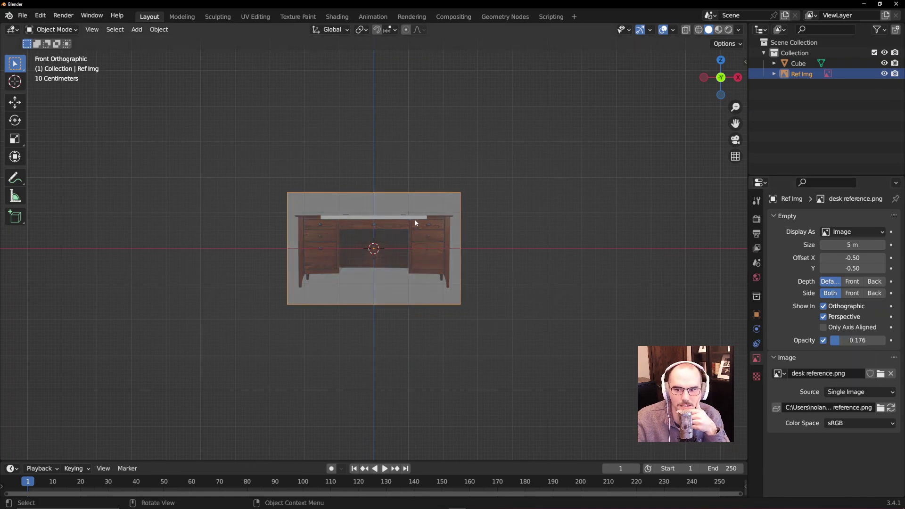
Step: Readjust the reference image's opacity to about 0.201
click(378, 218)
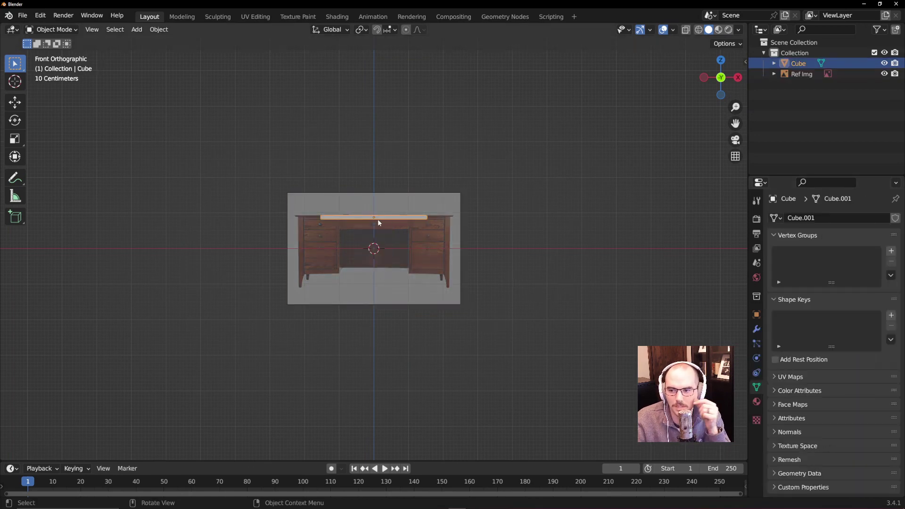
click(397, 293)
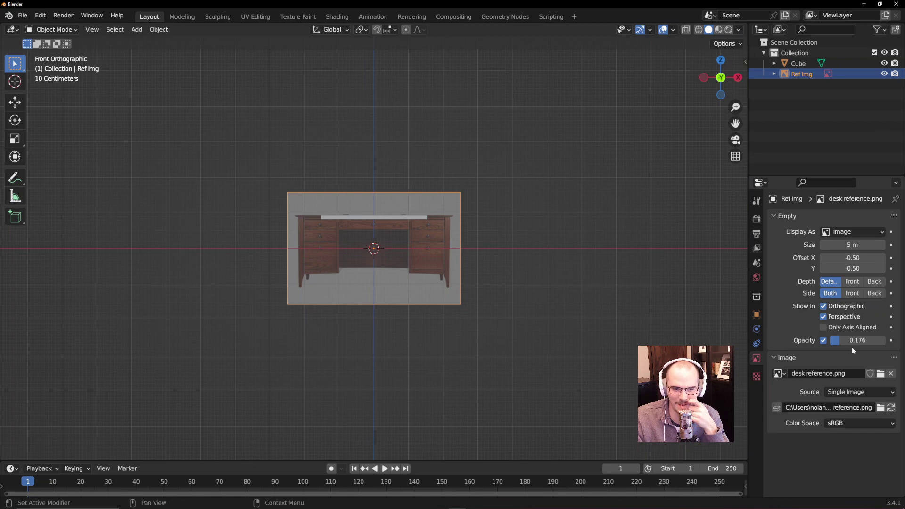
drag(852, 342, 847, 342)
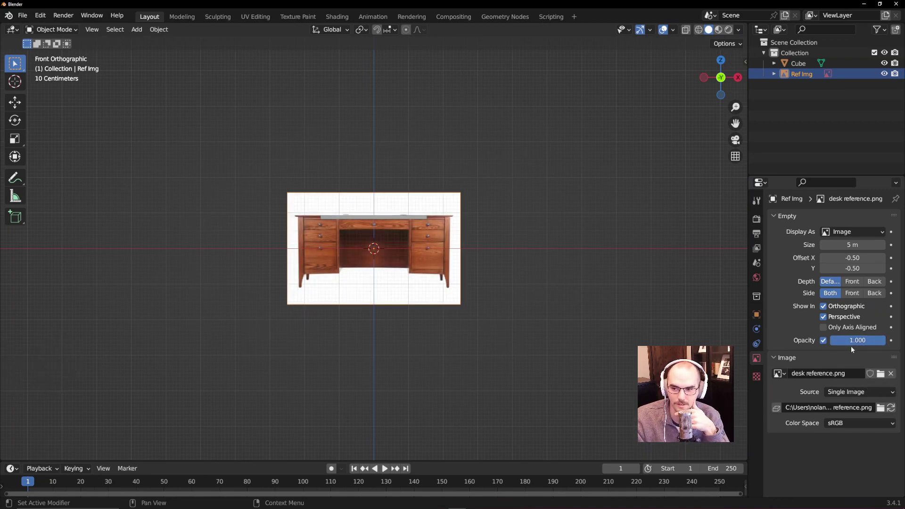
mouse_move(861, 342)
mouse_down()
mouse_move(832, 341)
mouse_move(897, 344)
mouse_move(856, 343)
mouse_up()
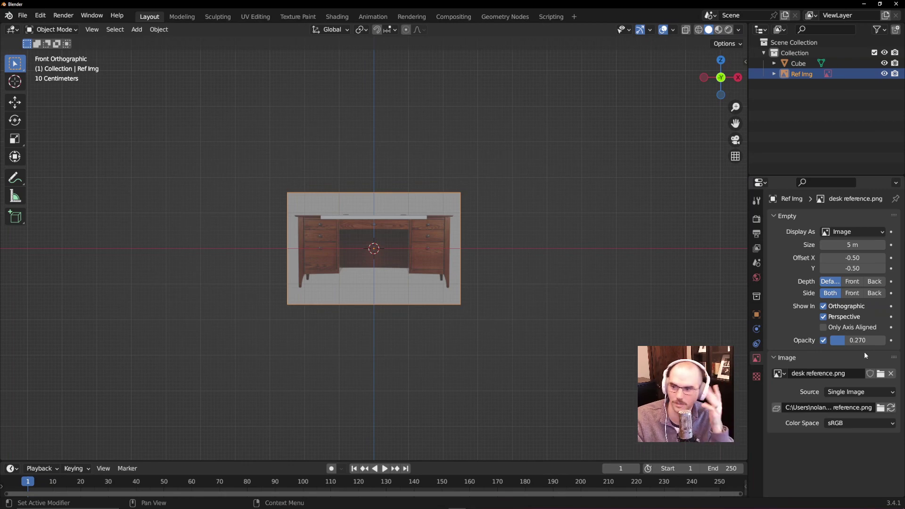
mouse_move(866, 343)
mouse_down()
mouse_move(895, 343)
mouse_move(857, 344)
mouse_up()
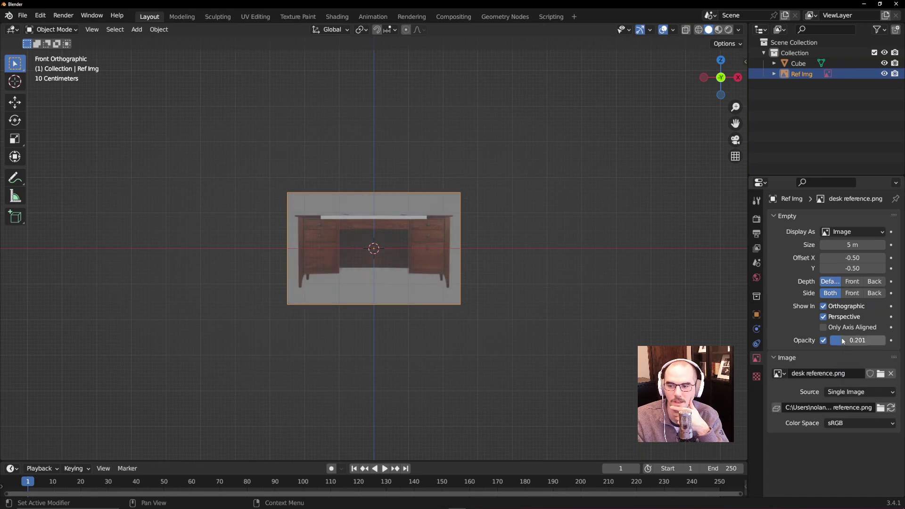
Step: In Edit Mode, scale the tabletop slab along X by about 1.44 towards the width of the reference desk's top
click(391, 218)
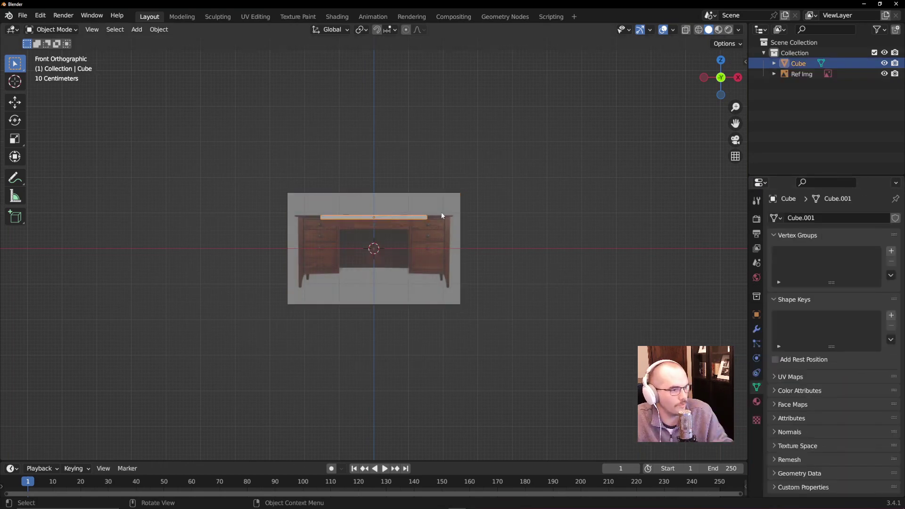
scroll(310, 241, up, 5)
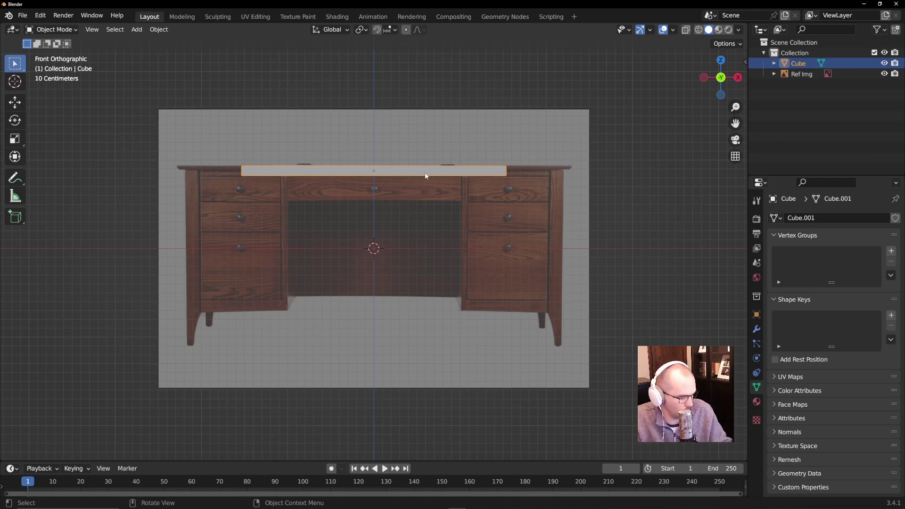
key(Tab)
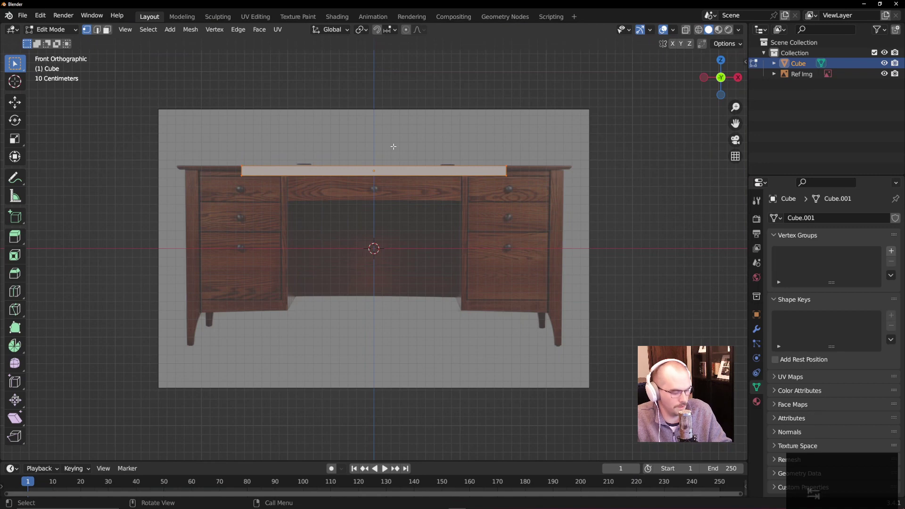
key(s)
key(x)
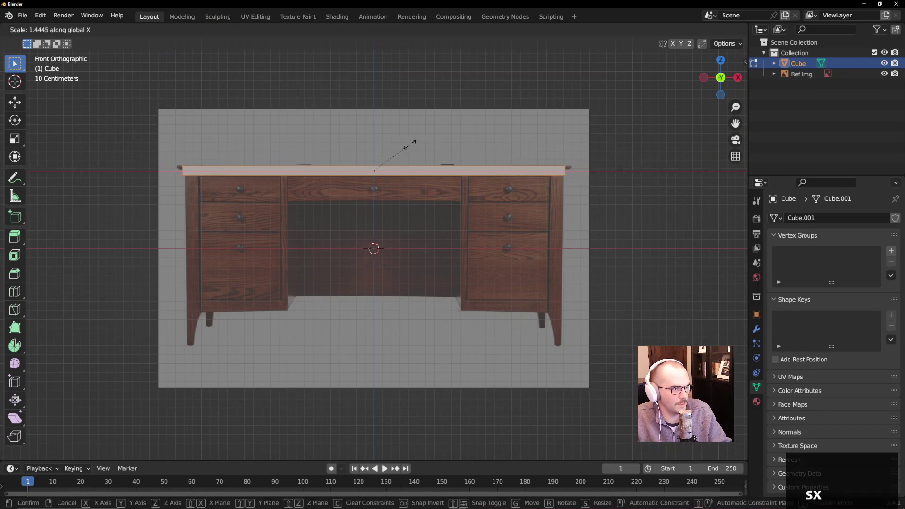
click(410, 144)
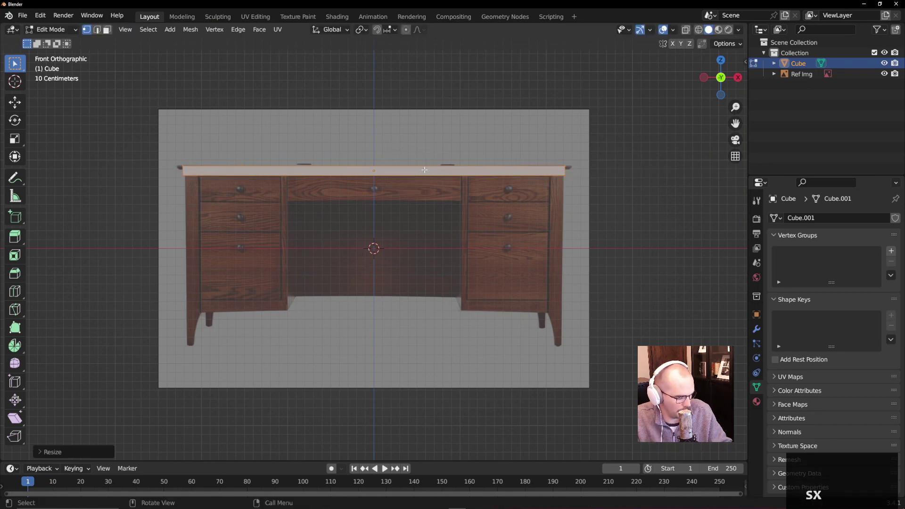
Step: With X-ray on, select the slab's bottom vertices and extrude them down to the lower edge of the reference's centre drawer
click(687, 32)
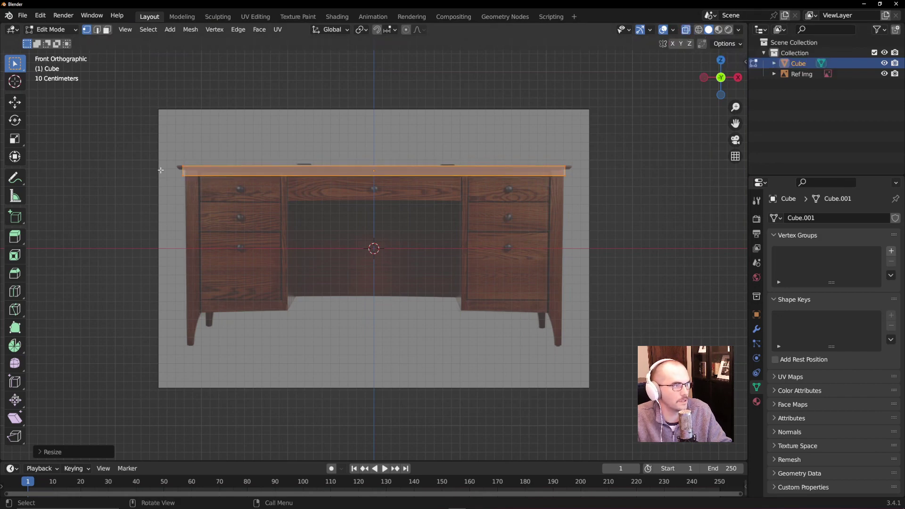
drag(161, 170, 627, 201)
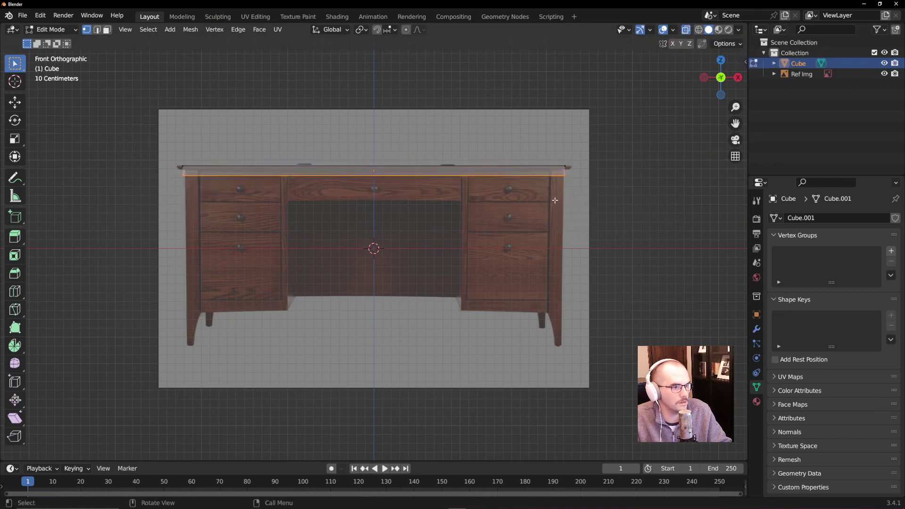
key(e)
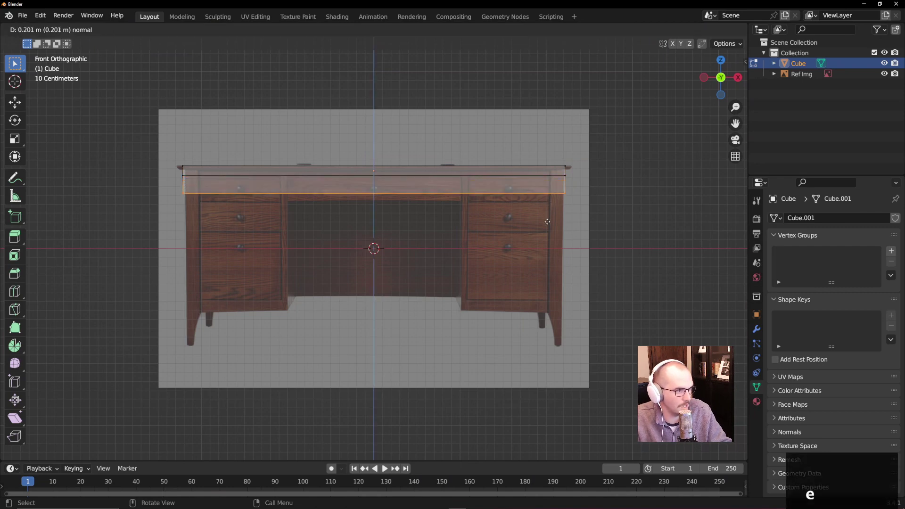
click(361, 238)
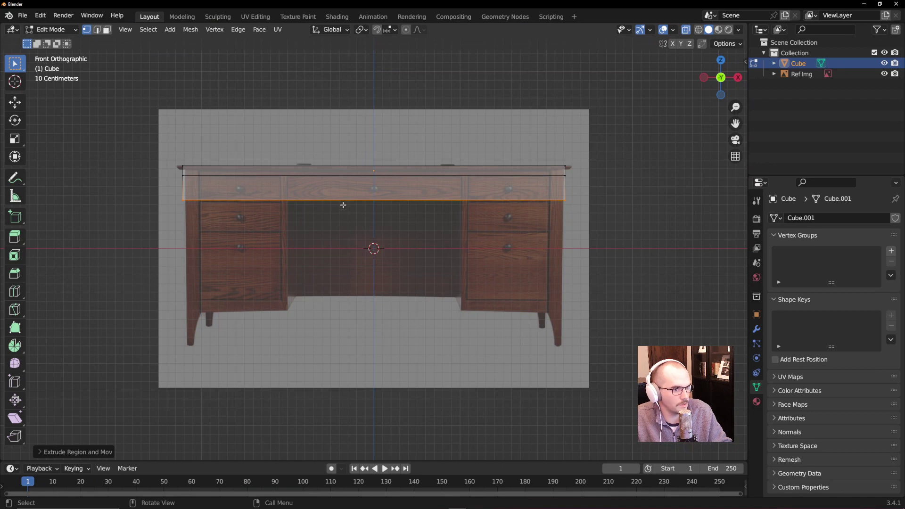
Step: Add two vertical loop cuts to the slab, aligned with the inner edges of the reference desk's two drawer pedestals
key(ctrl+r)
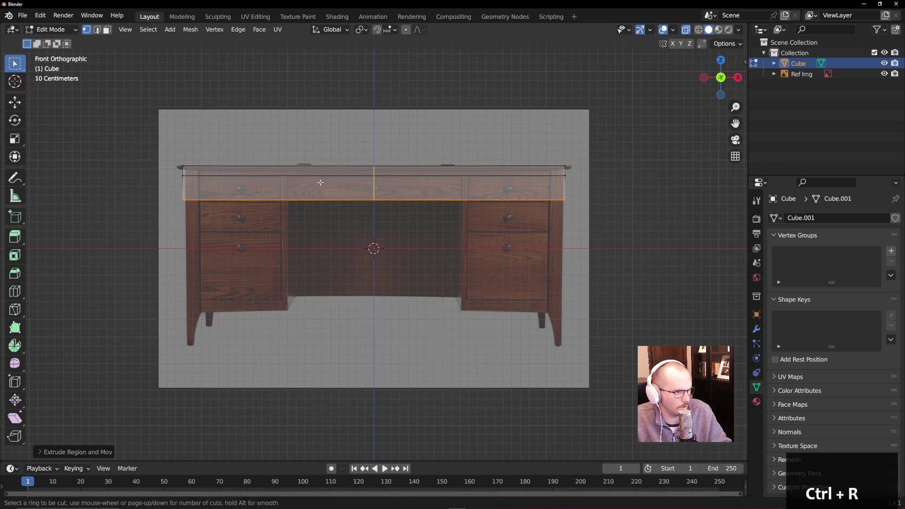
click(376, 182)
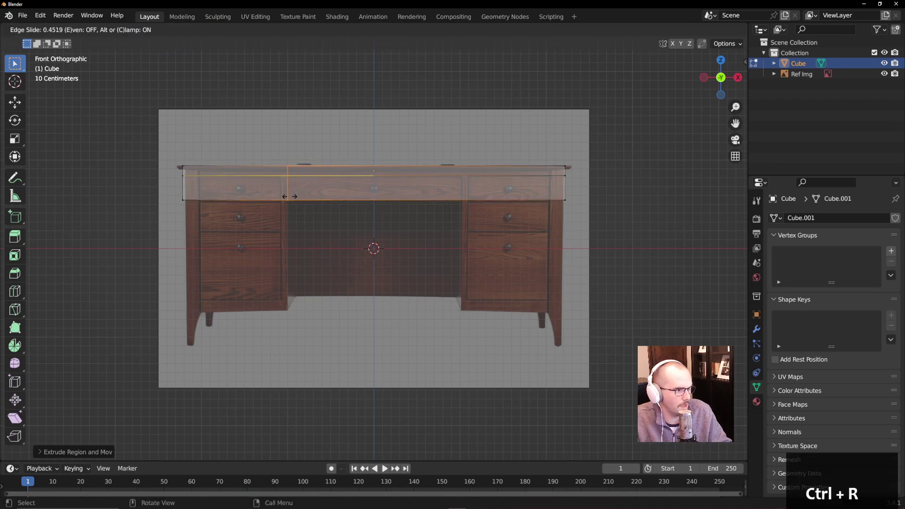
click(289, 198)
key(ctrl+r)
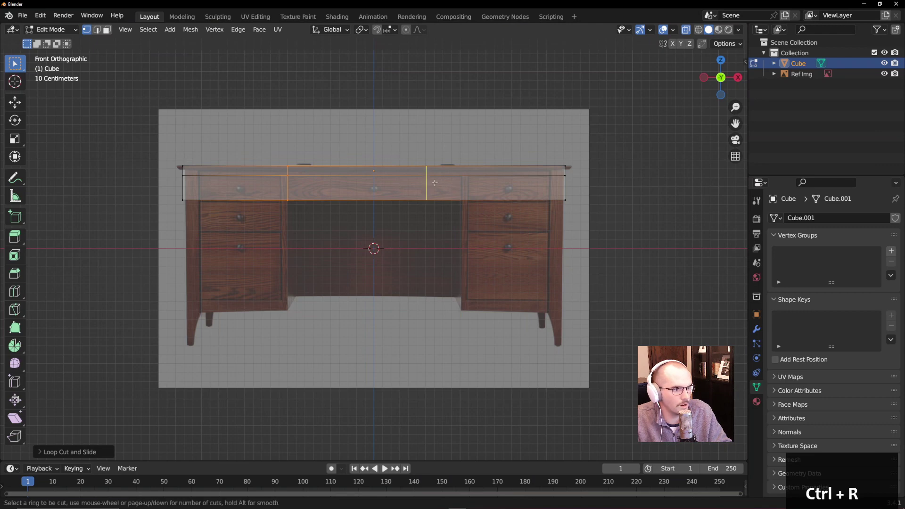
click(435, 183)
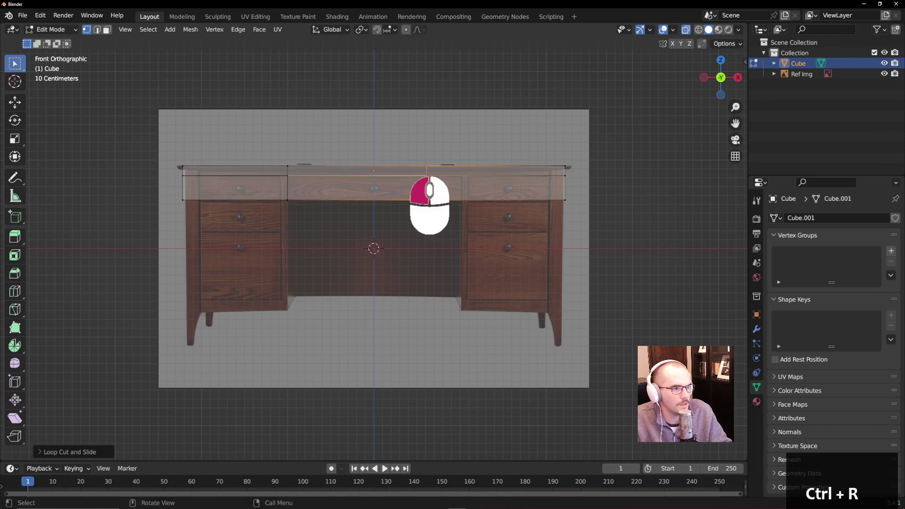
click(464, 186)
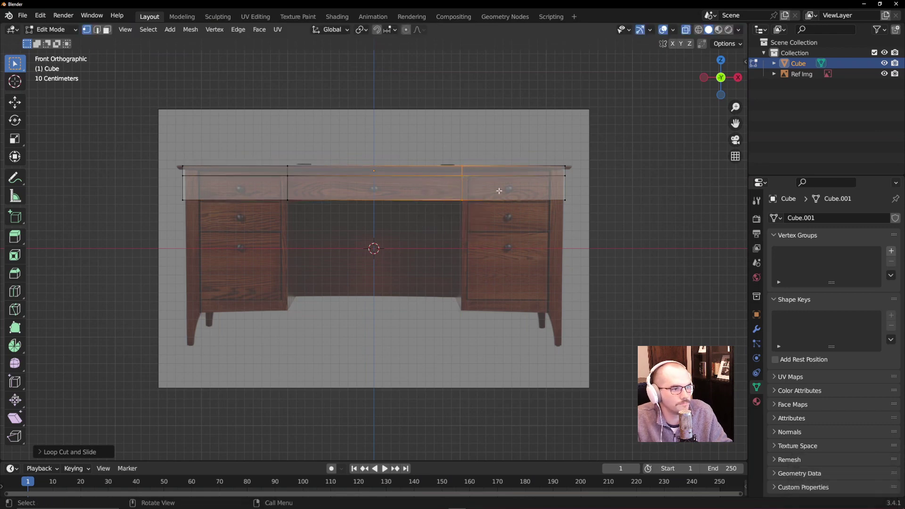
Step: Select the entire desk mesh and scale it along Y by about 0.242 to reduce its depth
drag(591, 193, 440, 223)
shift+drag(156, 193, 191, 208)
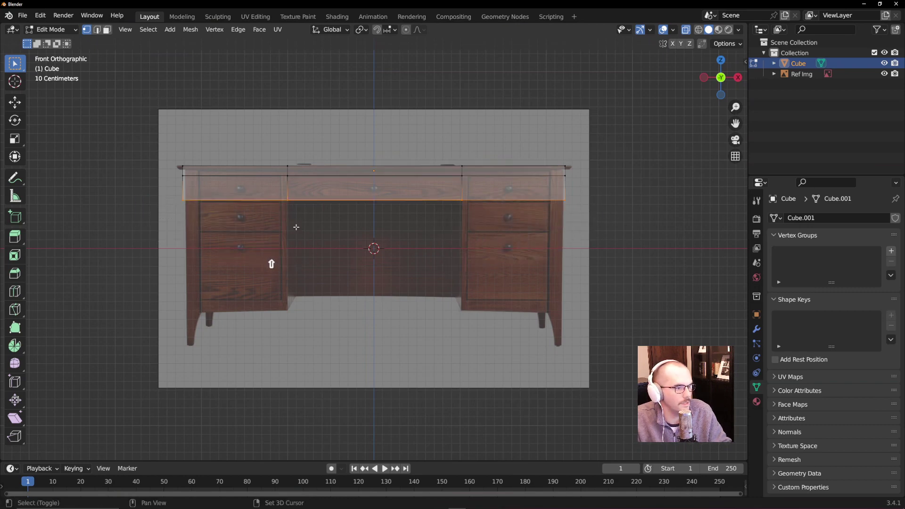
middle_drag(448, 235, 327, 257)
scroll(441, 235, down, 6)
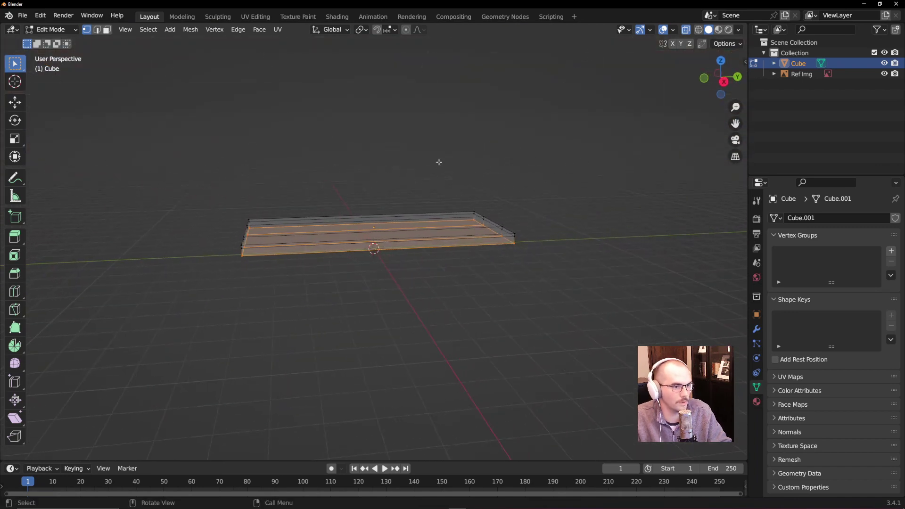
drag(437, 161, 580, 356)
drag(170, 174, 621, 334)
key(s)
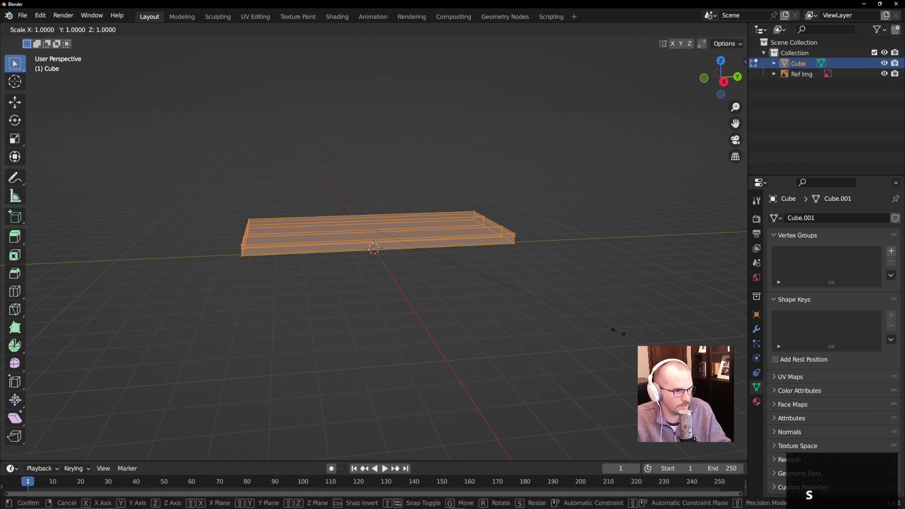
key(y)
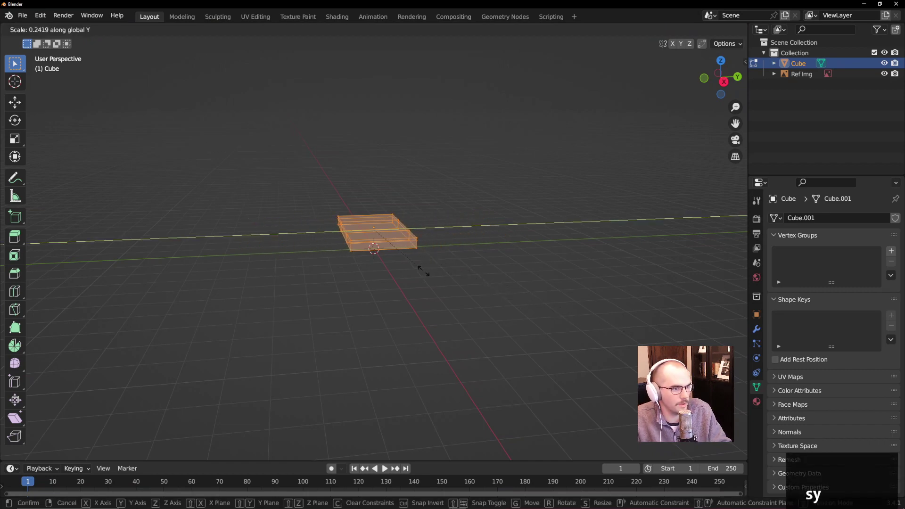
click(423, 270)
Step: With X-ray off, extrude the two outer underside faces down to the bottom of the reference's drawer pedestals in the front view
middle_drag(407, 277, 520, 229)
key(3)
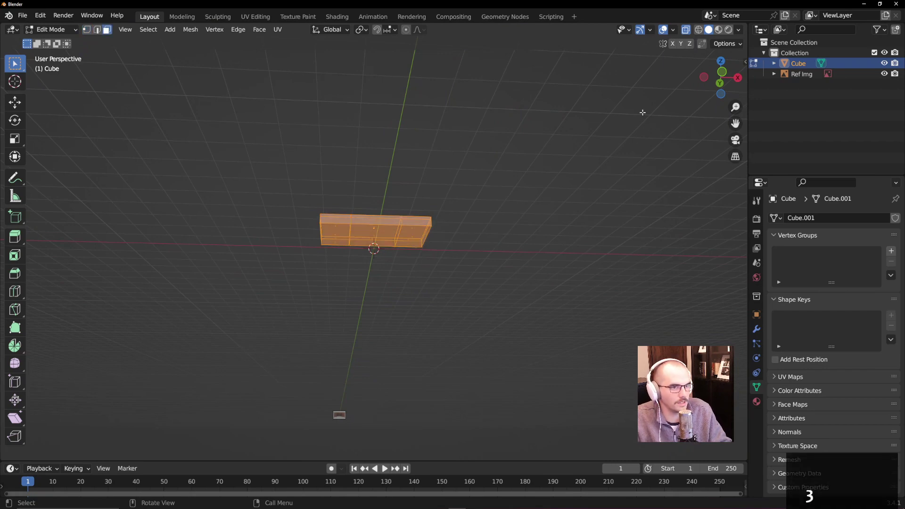
click(687, 30)
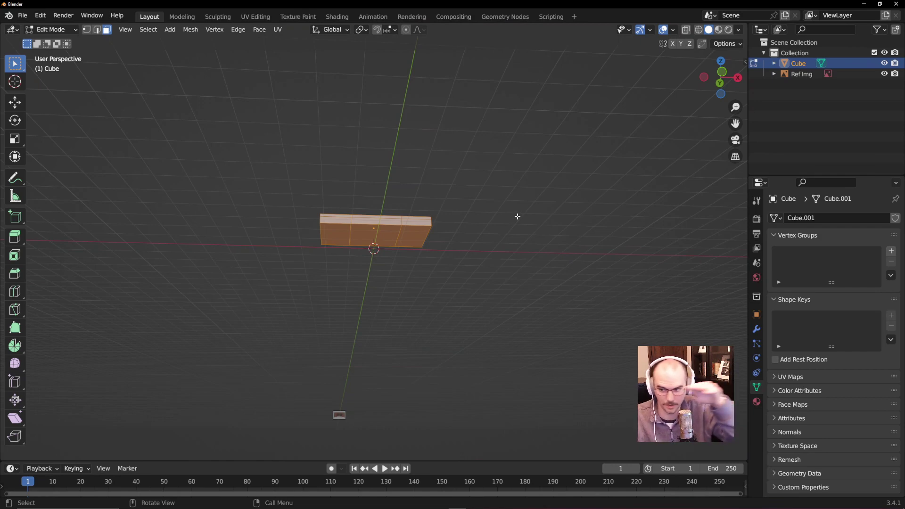
click(404, 241)
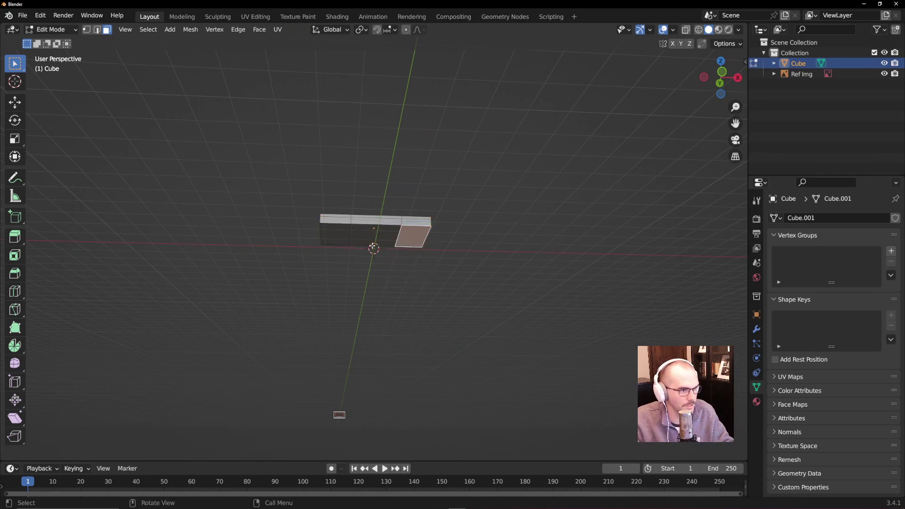
shift+click(338, 234)
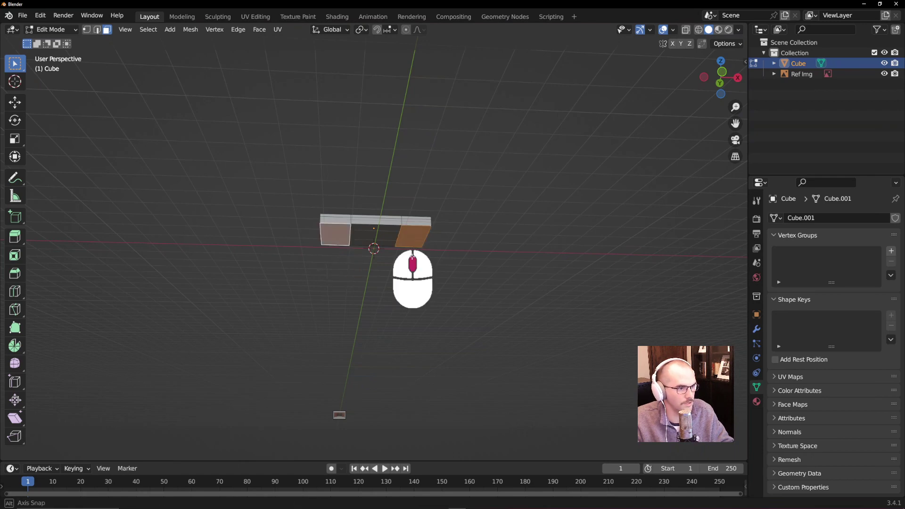
middle_drag(412, 255, 407, 265)
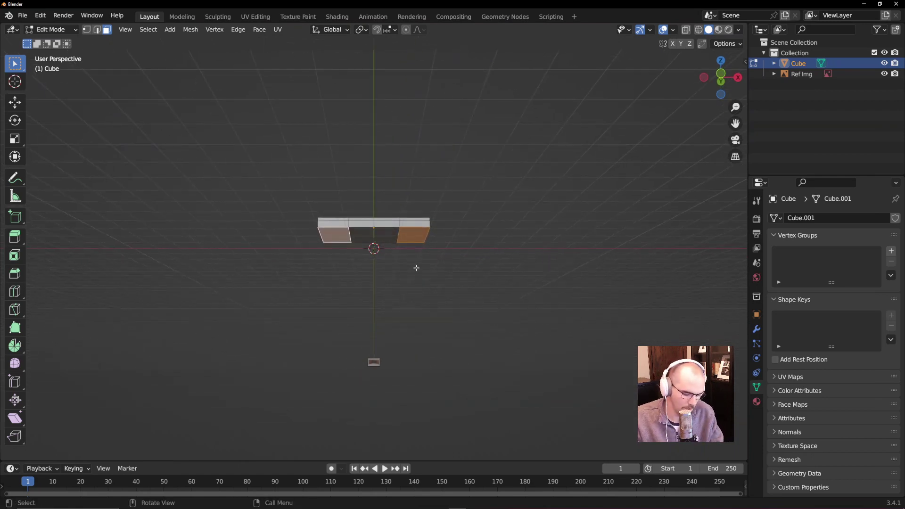
key(KP_1)
scroll(422, 259, up, 5)
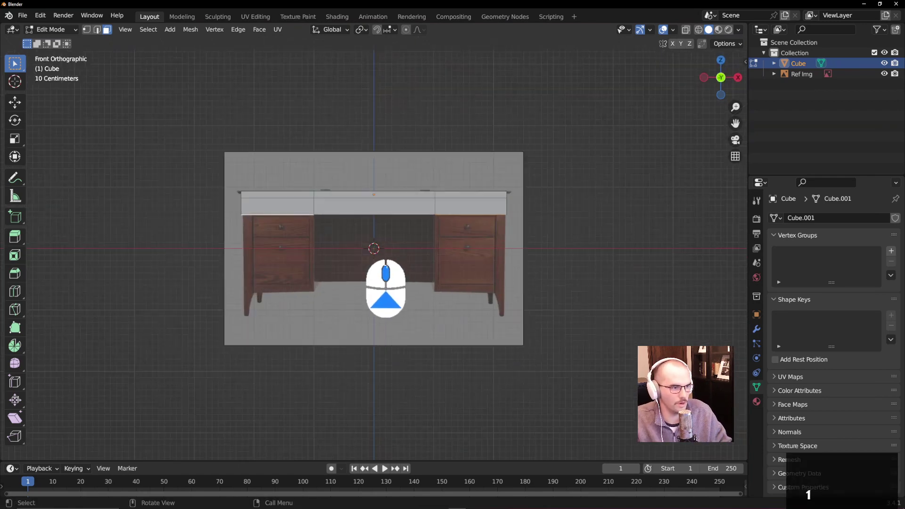
key(e)
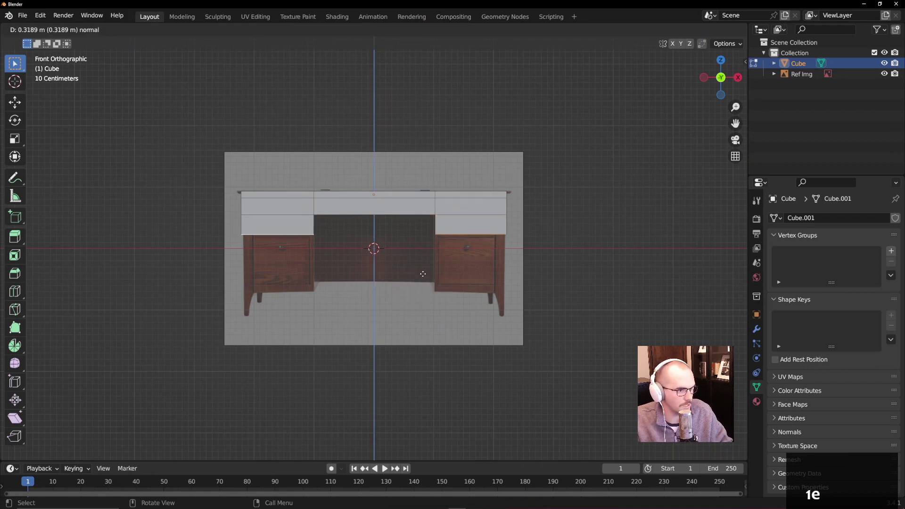
click(433, 332)
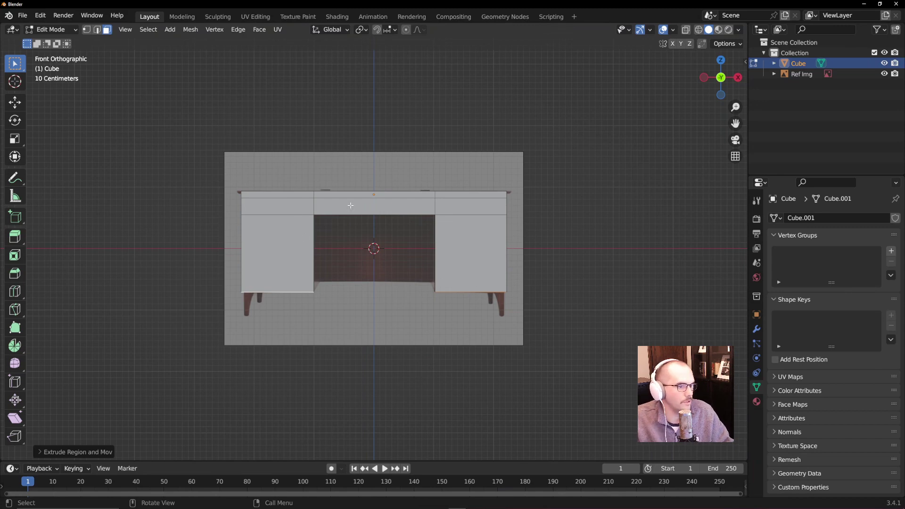
Step: Select only the front faces of both drawer pedestals, from the tabletop edge down to the pedestal bottoms
drag(460, 195, 484, 274)
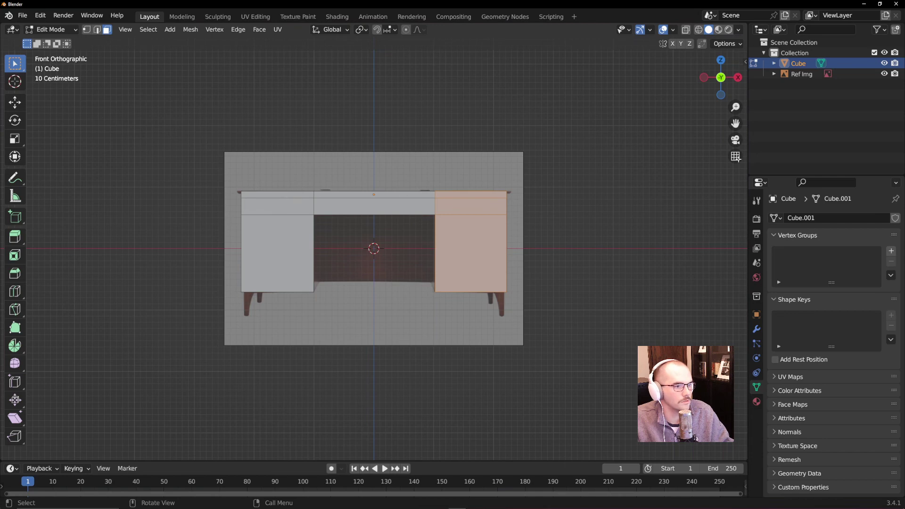
drag(295, 192, 266, 273)
click(686, 29)
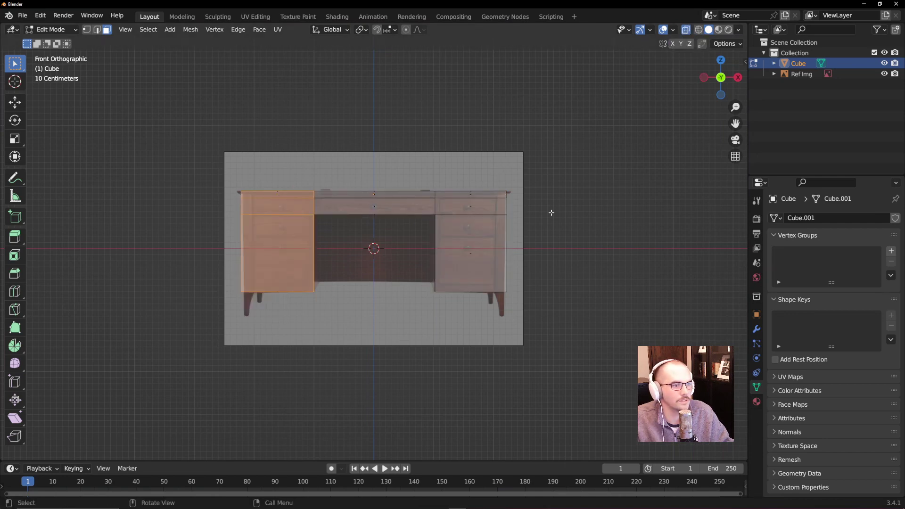
shift+drag(449, 194, 488, 276)
click(686, 30)
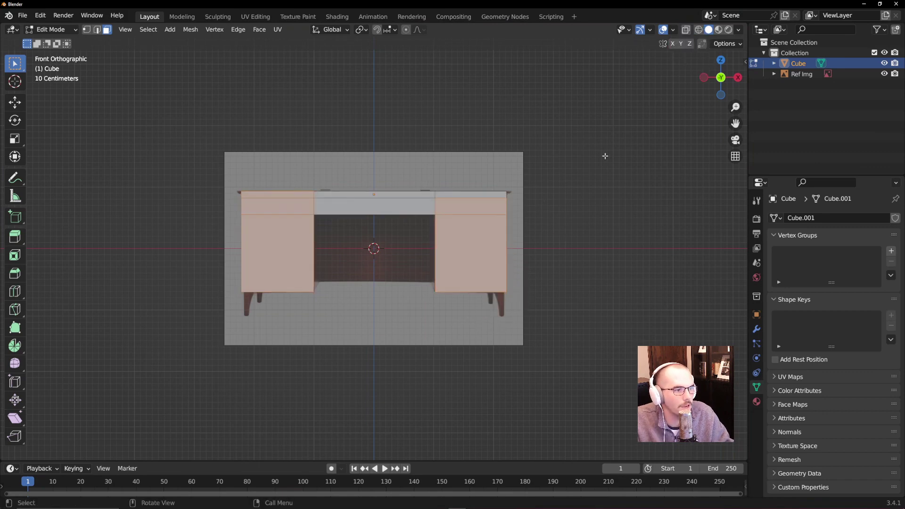
click(603, 154)
drag(456, 194, 474, 257)
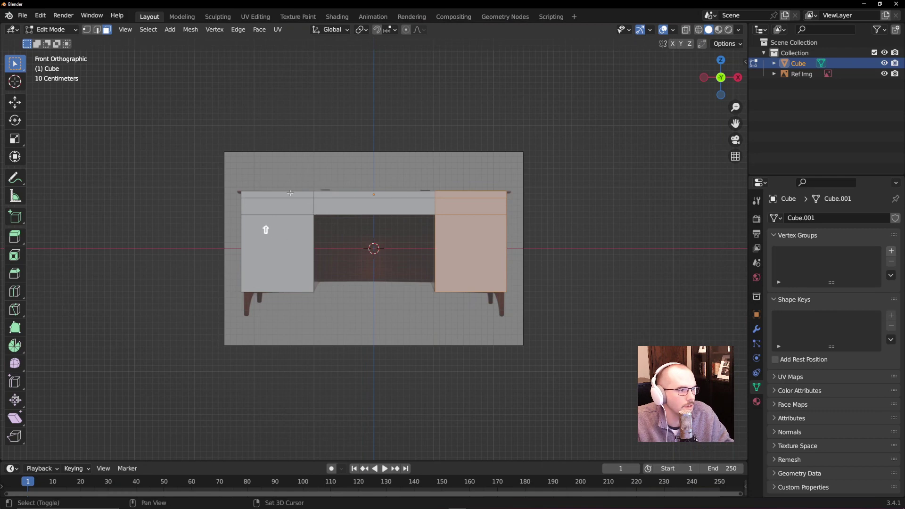
shift+click(270, 194)
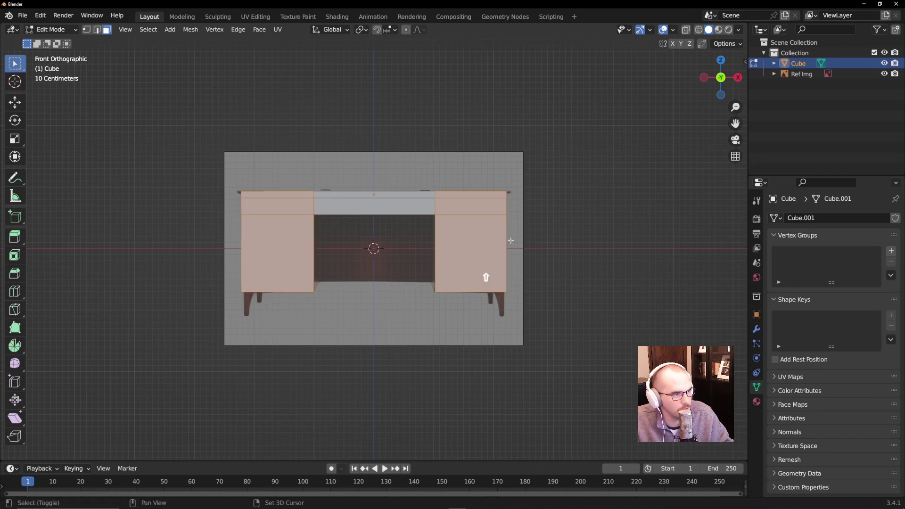
key(i)
click(591, 186)
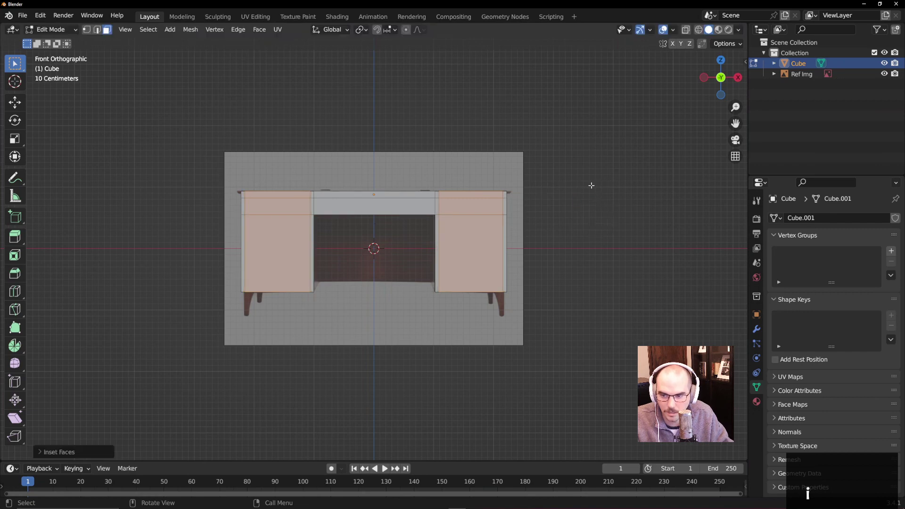
right_click(592, 185)
key(ctrl+z)
right_click(606, 104)
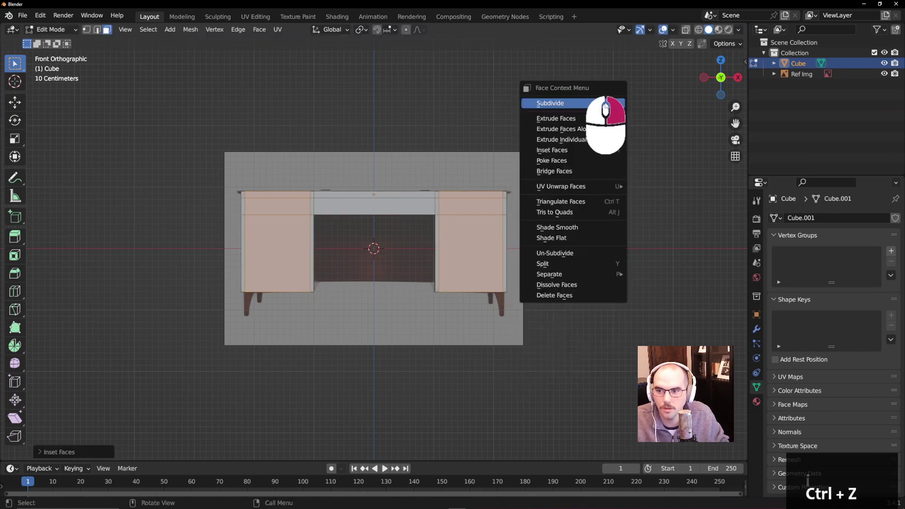
key(ctrl+z)
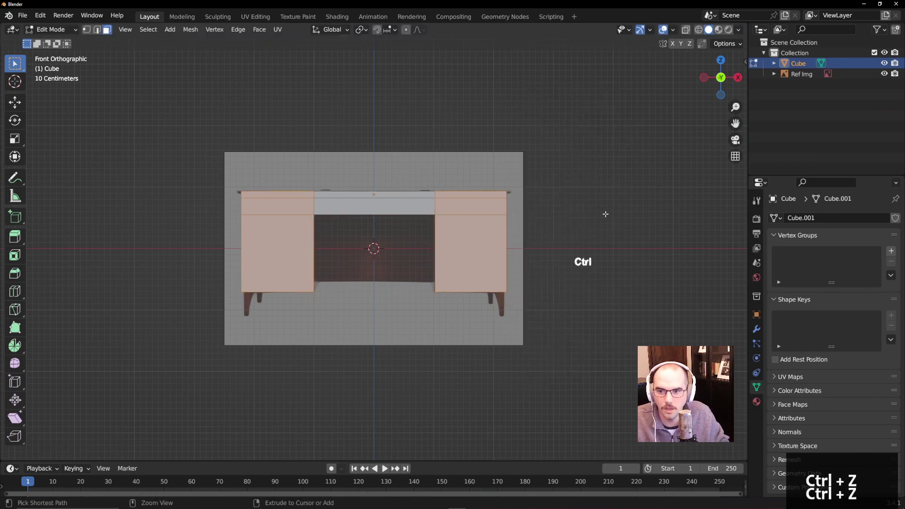
Step: Try insetting the pedestal fronts by about 0.069 m with different Outset, Select Outer, Individual and Interpolate settings, ending with the inset undone
key(i)
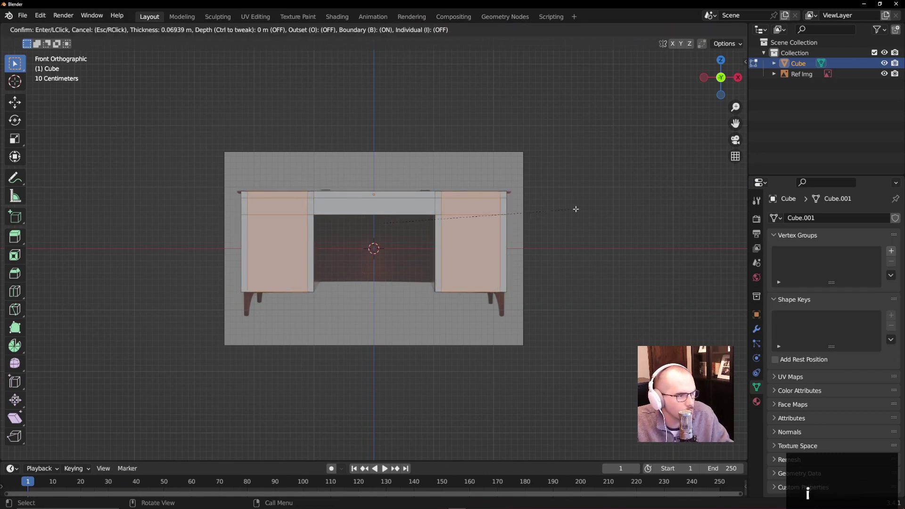
click(576, 209)
click(44, 452)
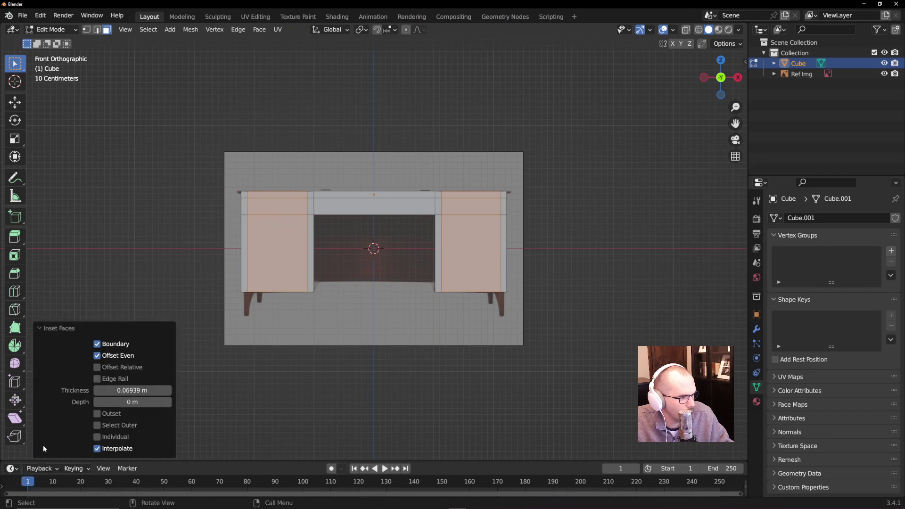
click(98, 357)
click(98, 357)
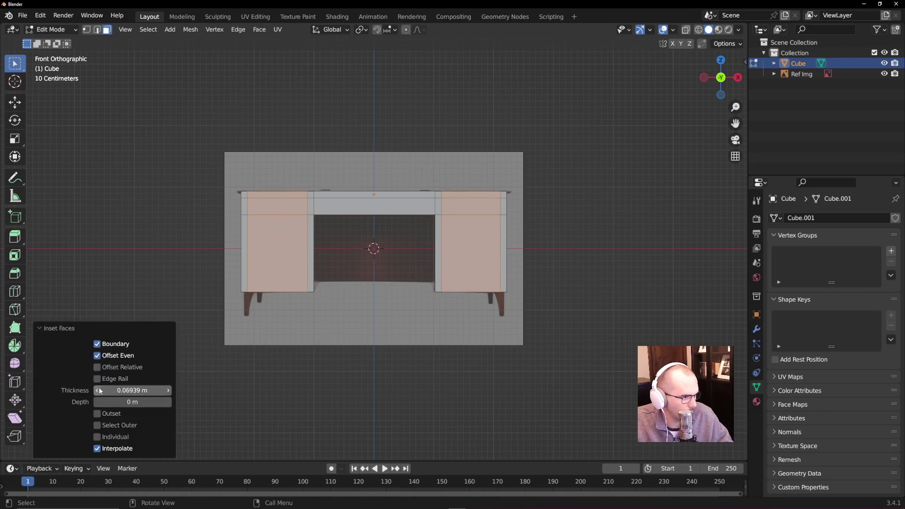
click(98, 449)
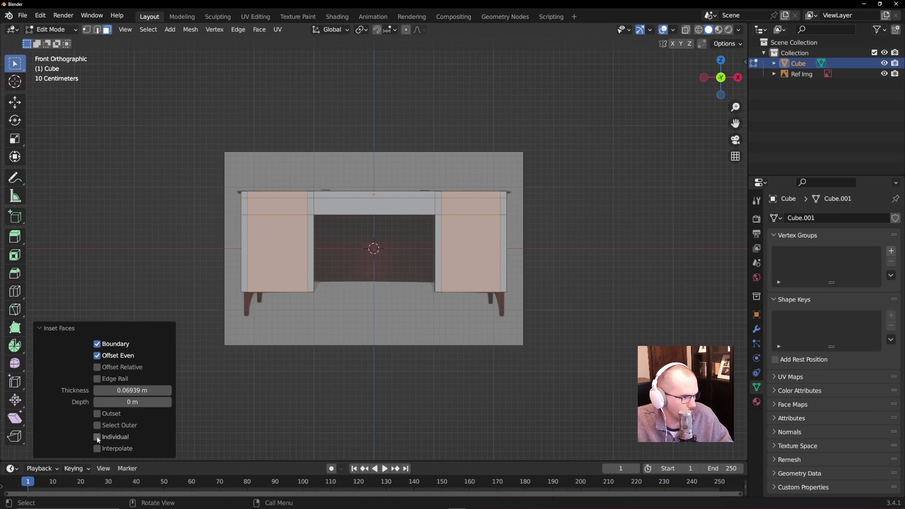
click(98, 414)
click(98, 413)
click(98, 426)
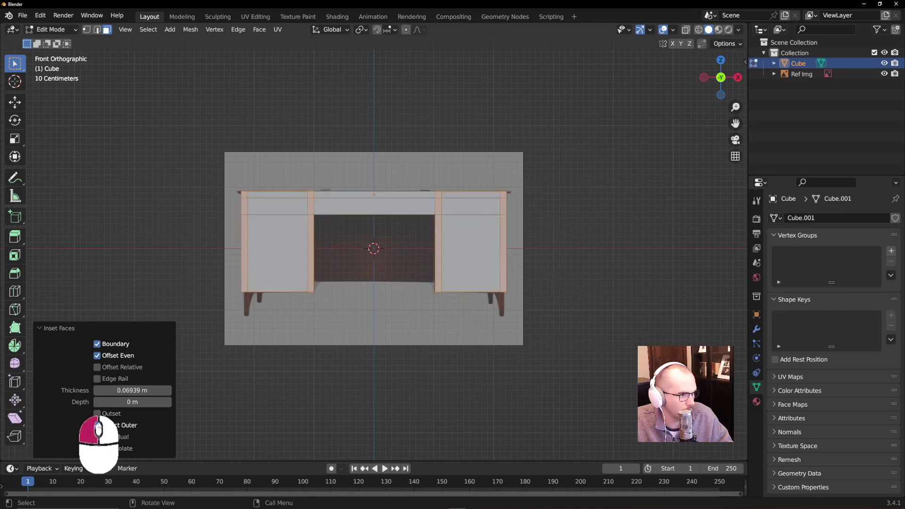
click(98, 414)
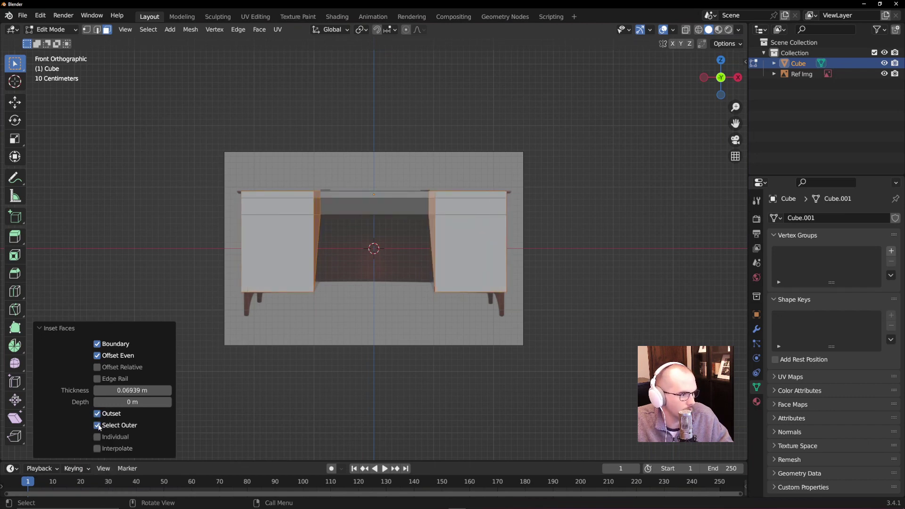
click(97, 426)
click(98, 437)
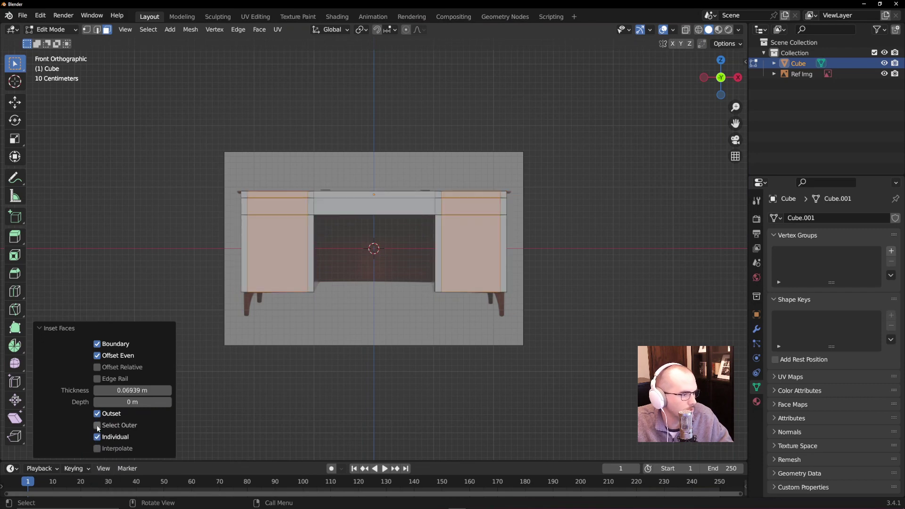
click(97, 437)
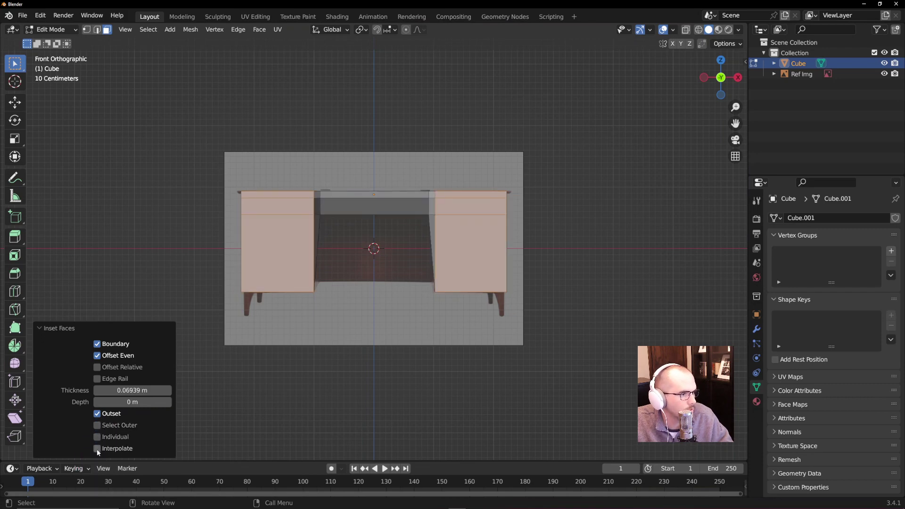
drag(113, 402, 152, 402)
key(ctrl+z)
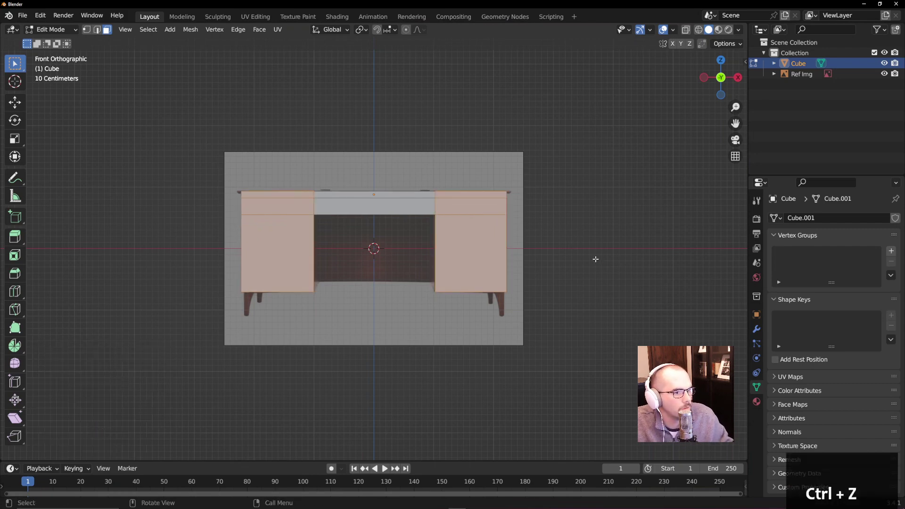
Step: Inset both pedestal fronts by about 0.068 m and scale the inset faces along Z by about 0.841 to form frames
key(i)
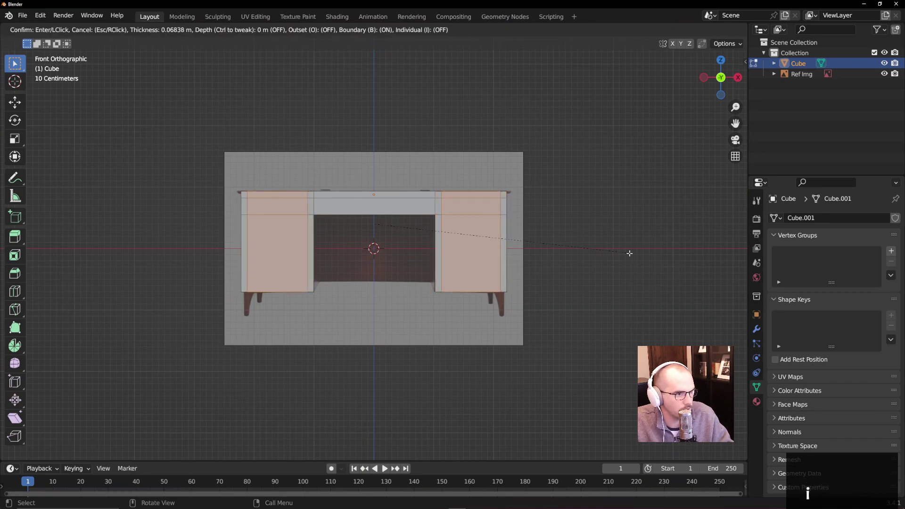
click(627, 251)
key(s)
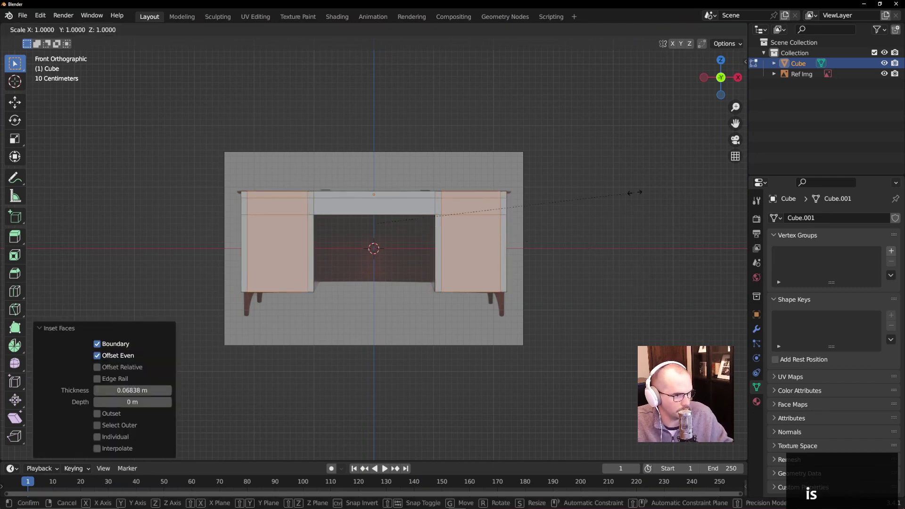
key(z)
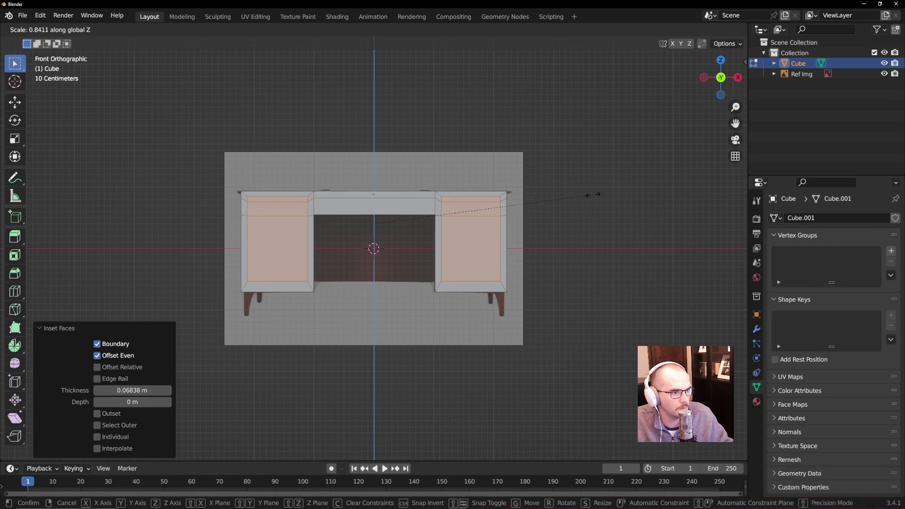
click(593, 194)
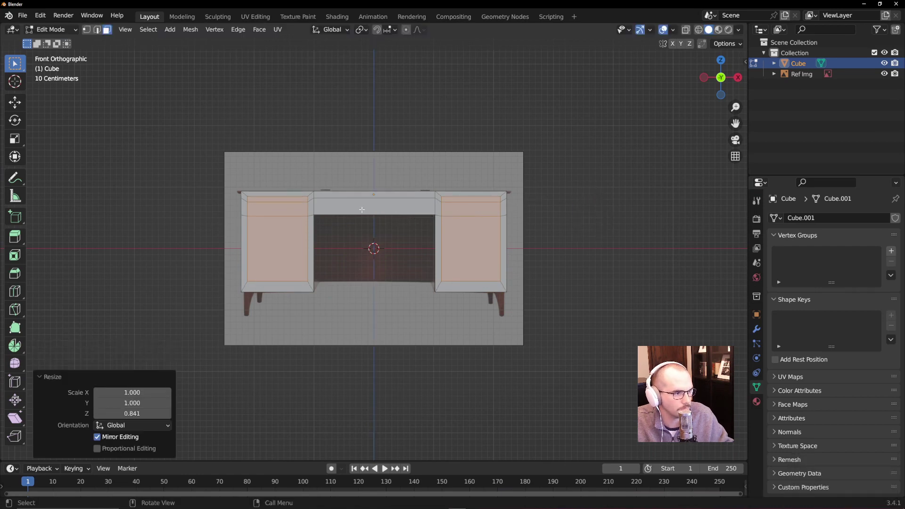
Step: Select the inset front faces of both pedestals and extrude them inward to hollow out the drawer compartments
key(Tab)
middle_drag(368, 206, 538, 266)
key(Tab)
middle_drag(371, 271, 314, 244)
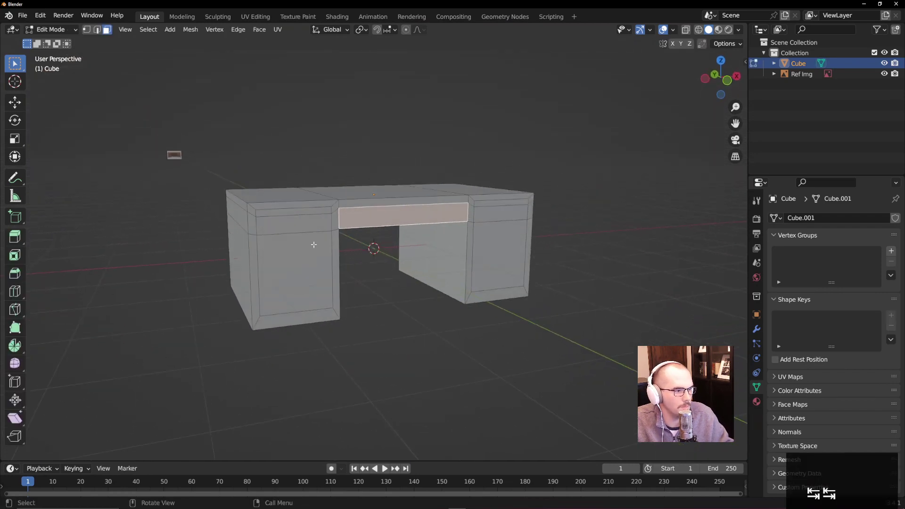
click(290, 213)
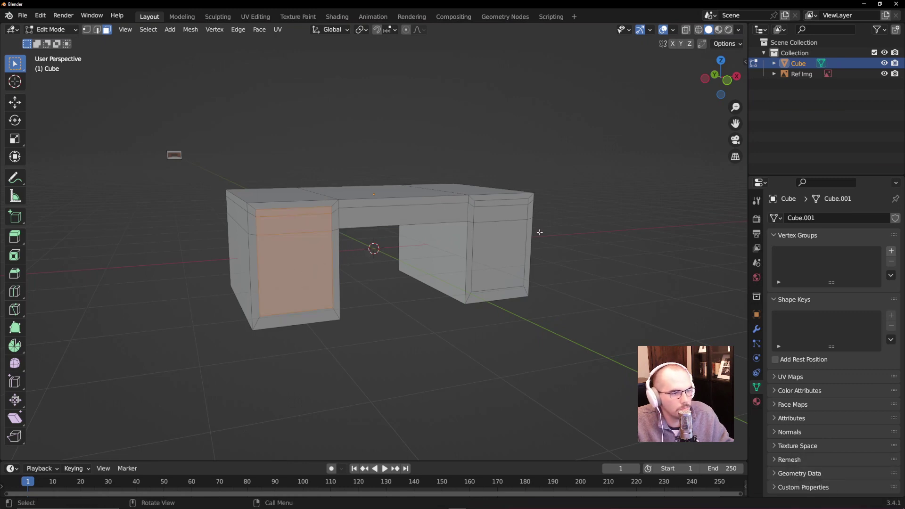
shift+click(500, 217)
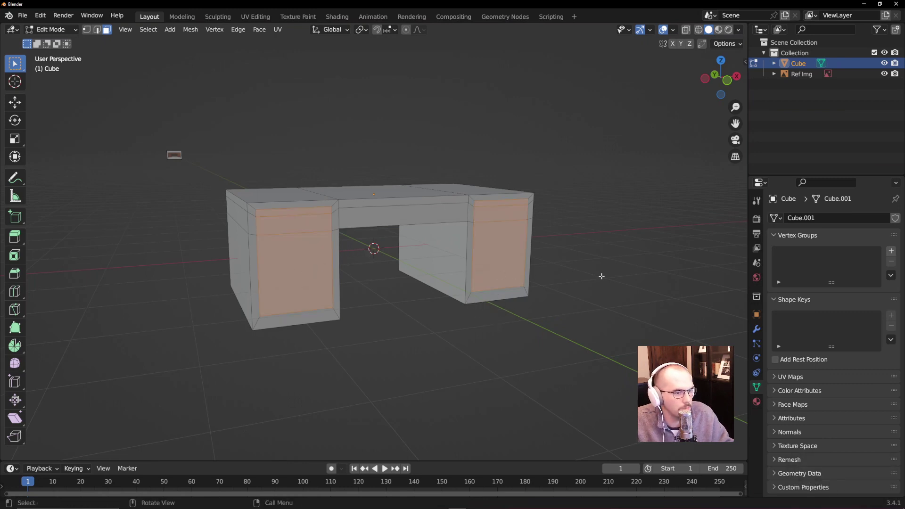
key(e)
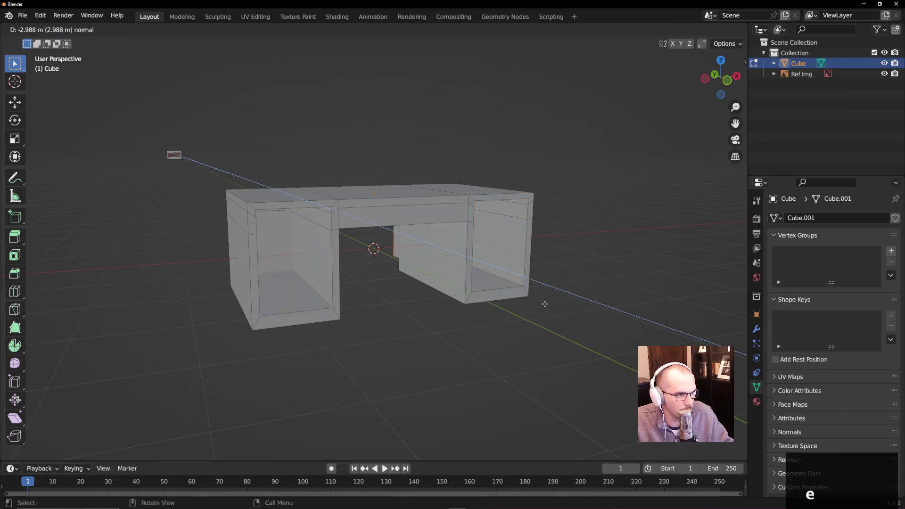
click(558, 311)
Step: Inset the front face of the centre drawer section by about 0.026 m and scale it along Z by about 0.805
middle_drag(557, 310, 519, 306)
click(380, 225)
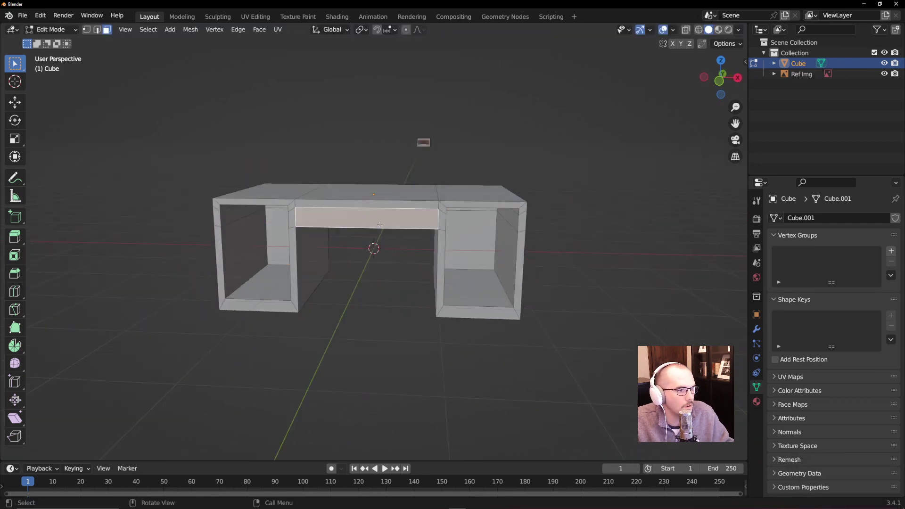
key(i)
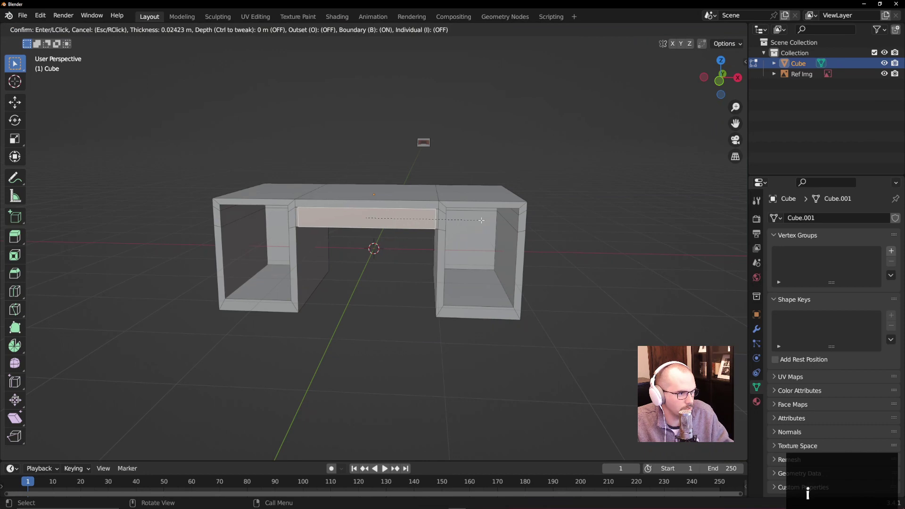
click(477, 221)
key(s)
key(z)
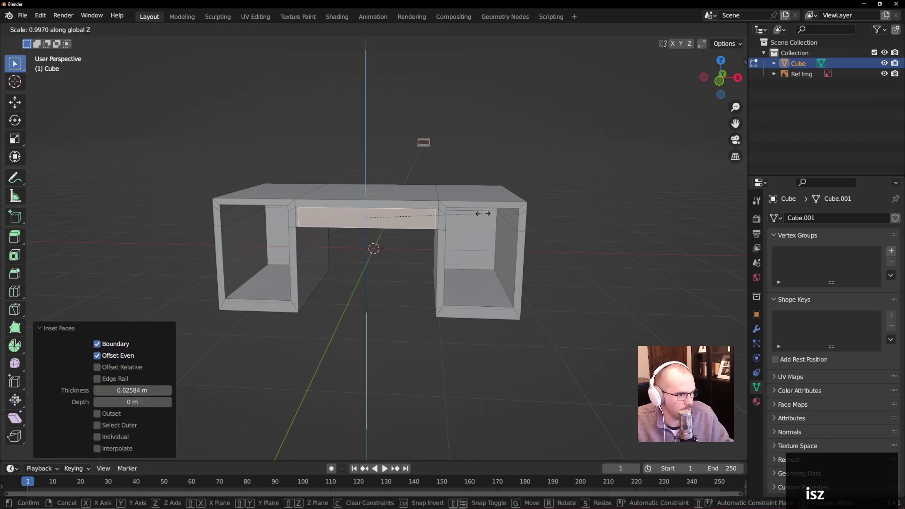
click(460, 214)
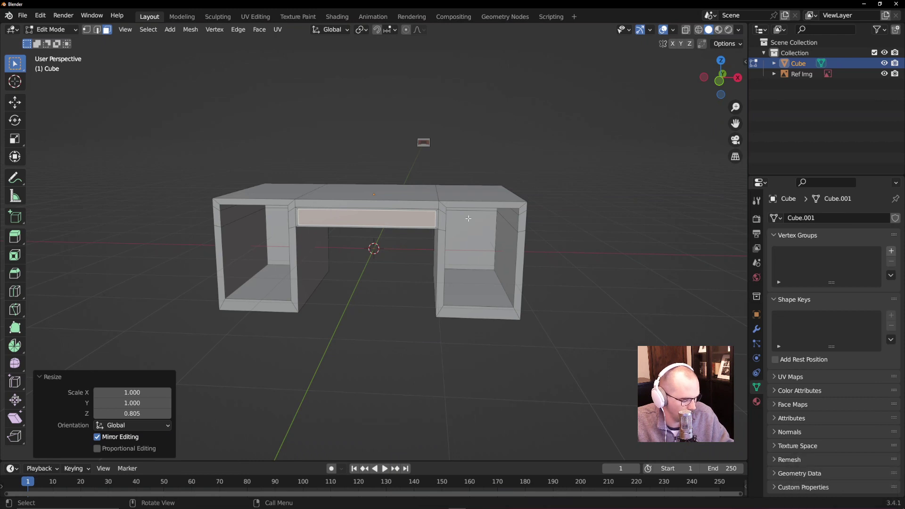
Step: Recess the centre drawer face by about 0.375 m and give it a 0.0135 m inset scaled along Z by about 0.949
key(e)
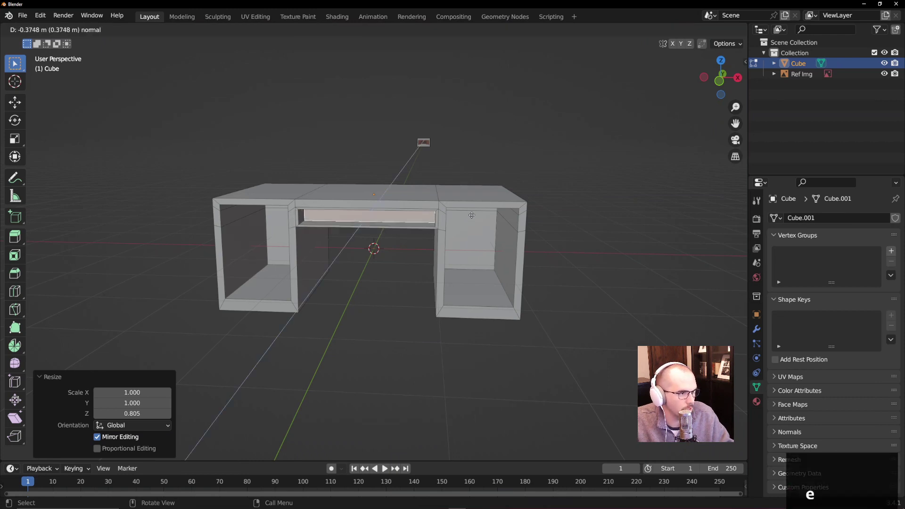
click(472, 215)
key(i)
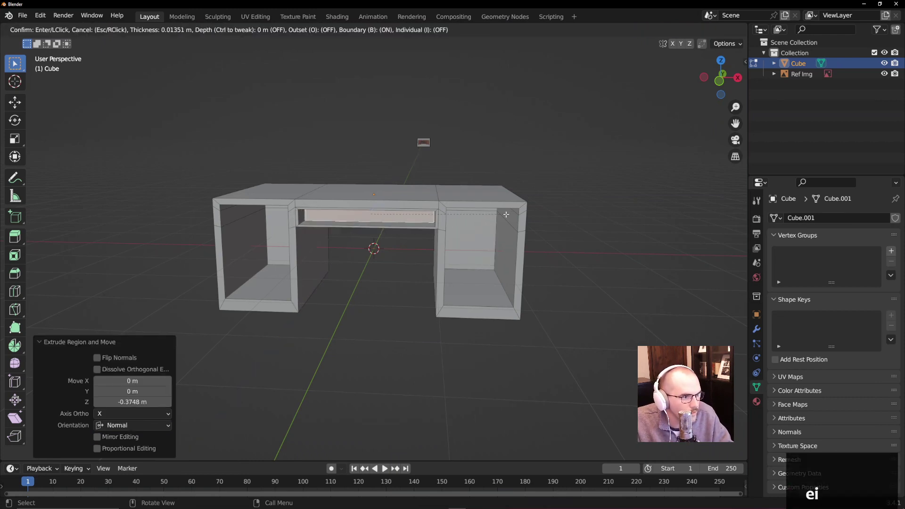
click(506, 215)
key(s)
key(z)
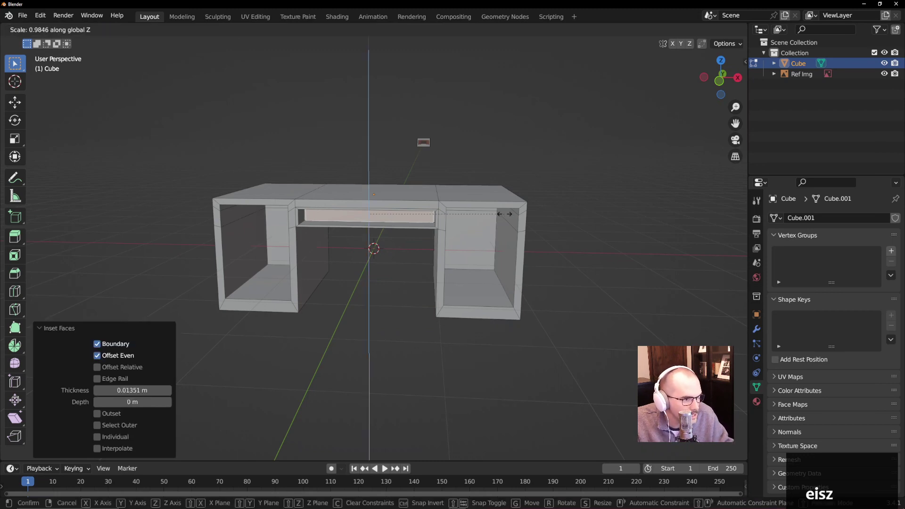
click(507, 214)
Step: Extrude the recessed inner face forward by about 0.38 m to form the centre drawer front, and inspect it in Object Mode
key(e)
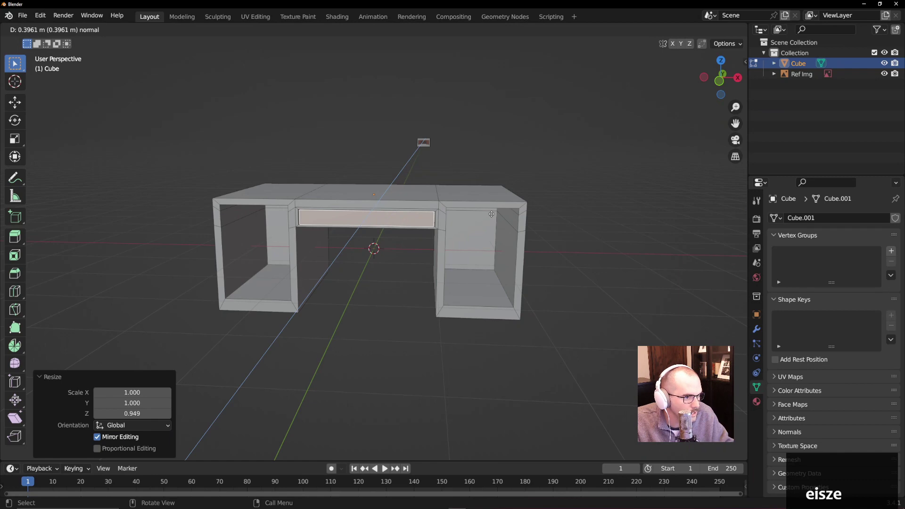
click(491, 214)
scroll(490, 216, up, 5)
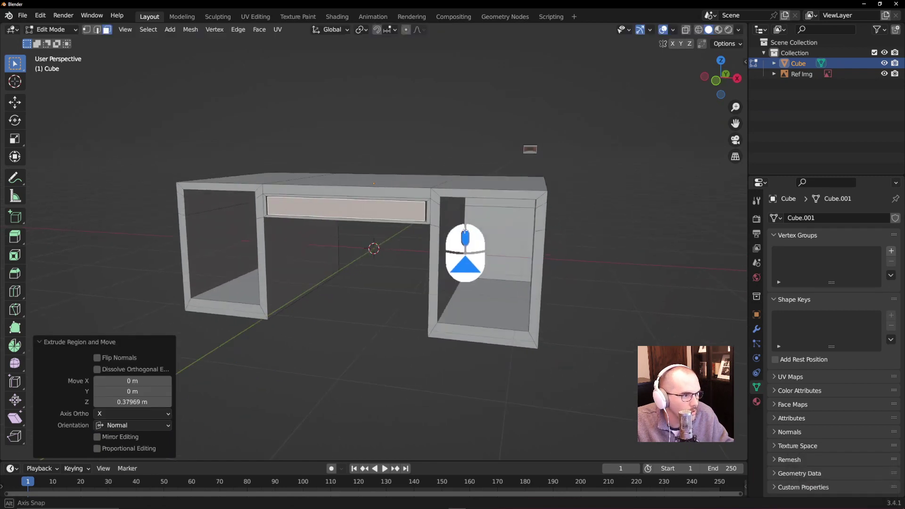
scroll(442, 228, down, 3)
key(Tab)
middle_drag(441, 241, 465, 254)
scroll(466, 254, down, 6)
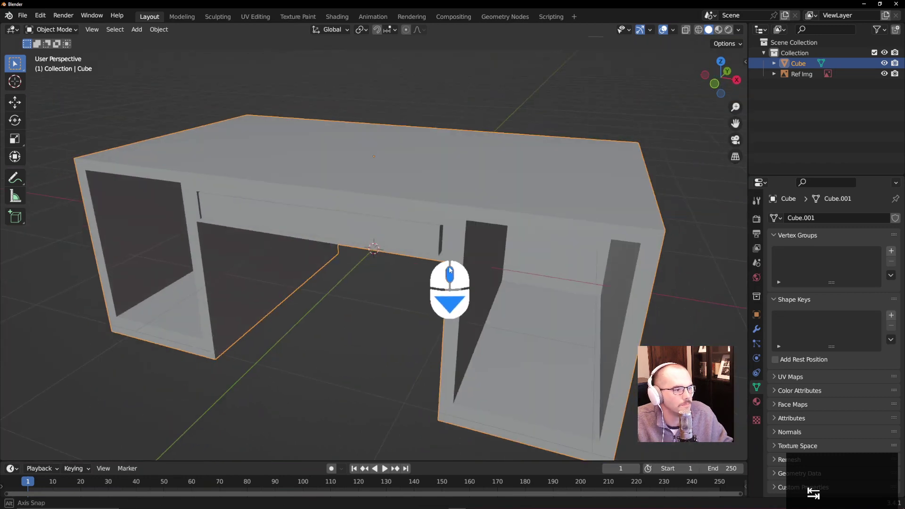
scroll(448, 262, down, 2)
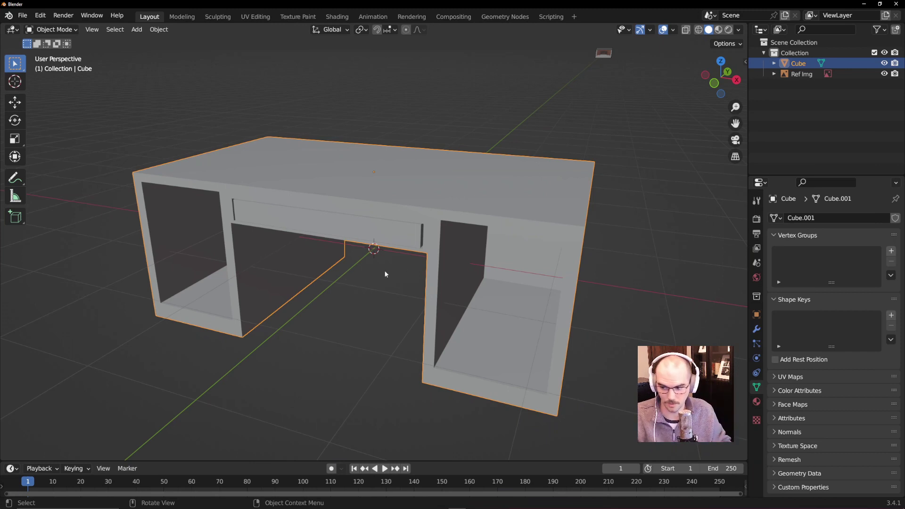
Step: Delete the desk object and the Ref Img reference image to empty the scene
key(Tab)
click(419, 233)
key(Tab)
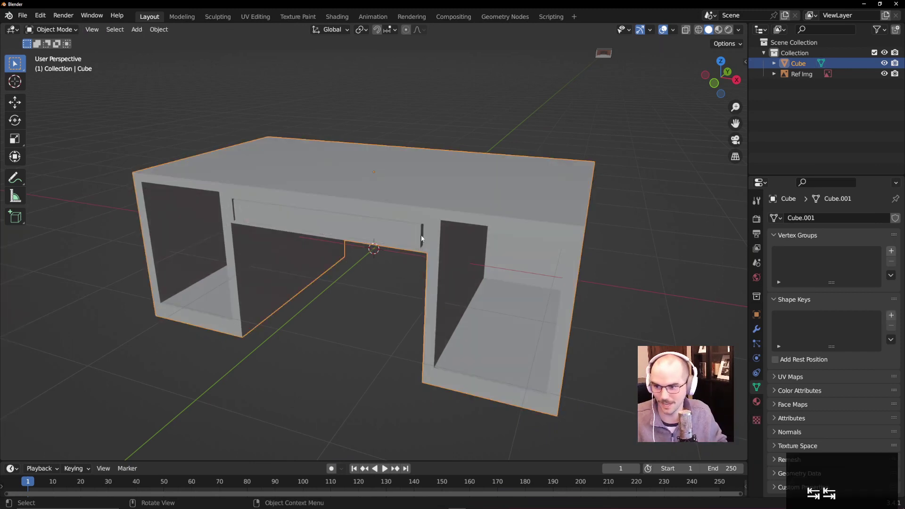
key(Delete)
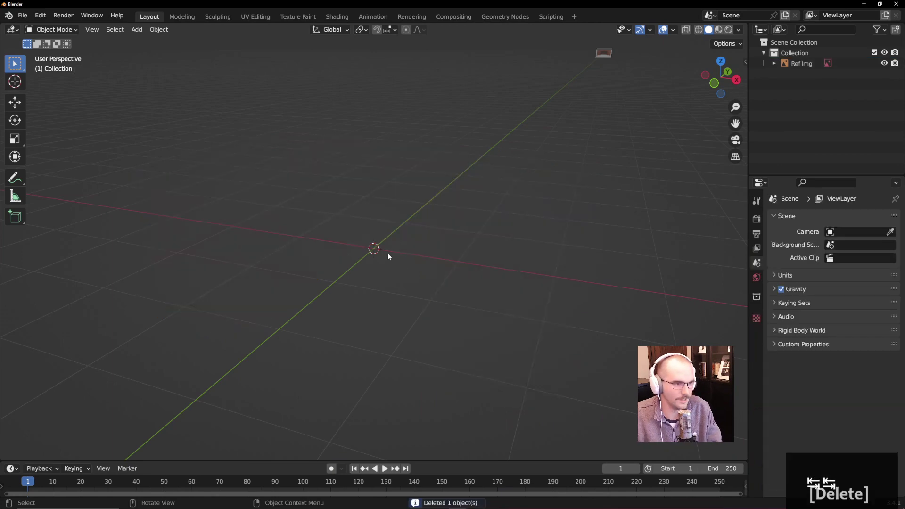
click(795, 65)
key(Delete)
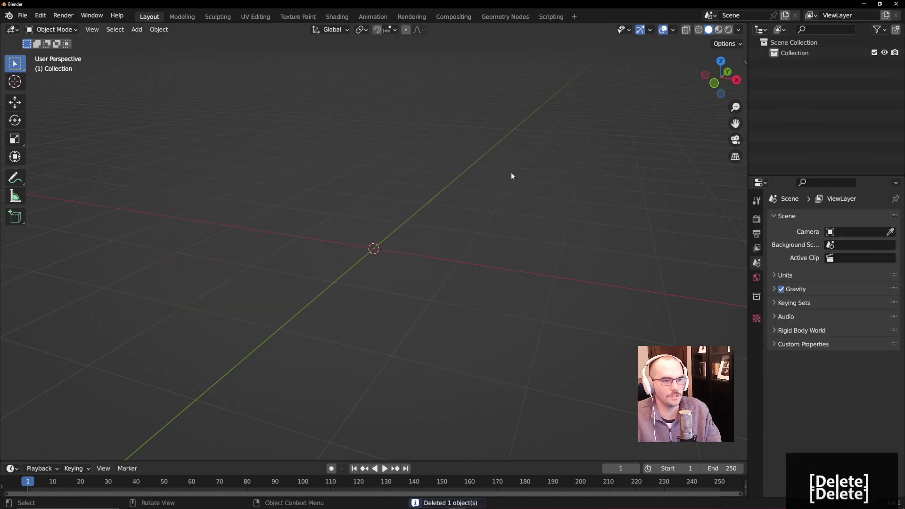
middle_drag(511, 172, 417, 216)
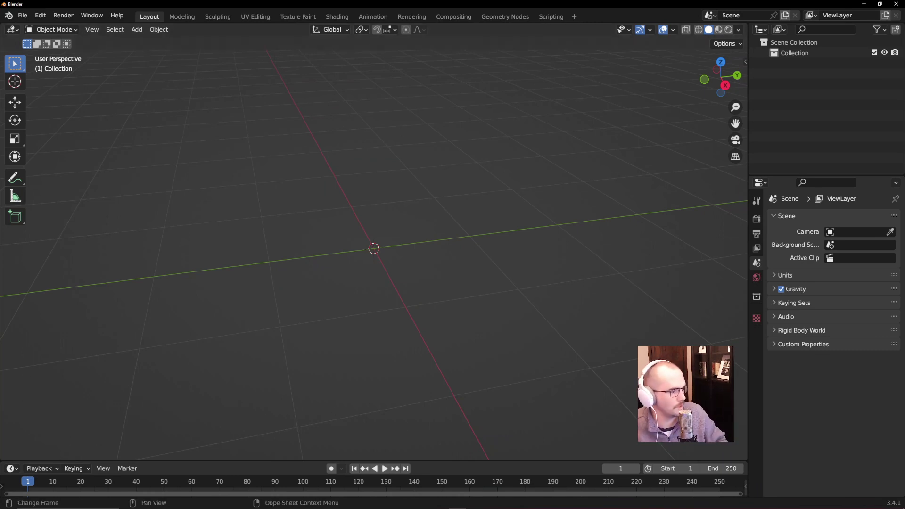
Step: Switch to the web browser, search images for "xwing blueprint", and open the preview of X-Wing Blue Print by ChaosHour
click(422, 498)
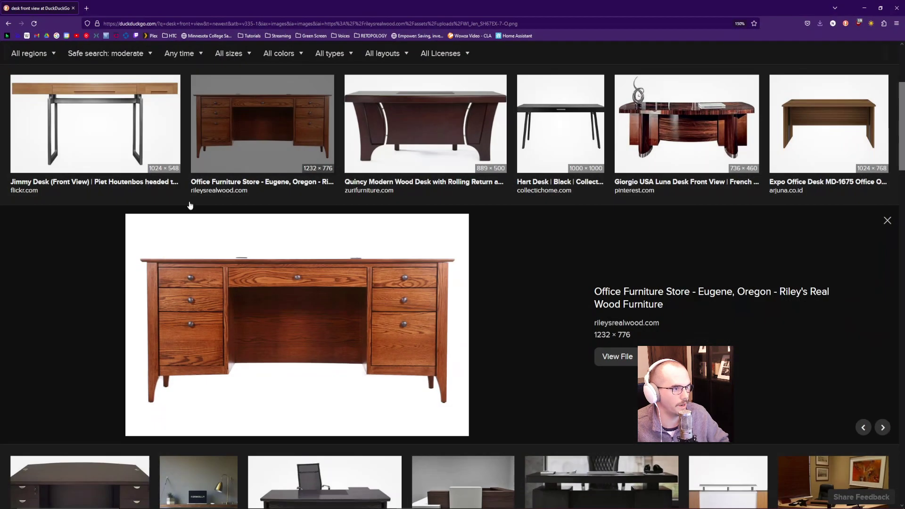
click(359, 24)
text(x)
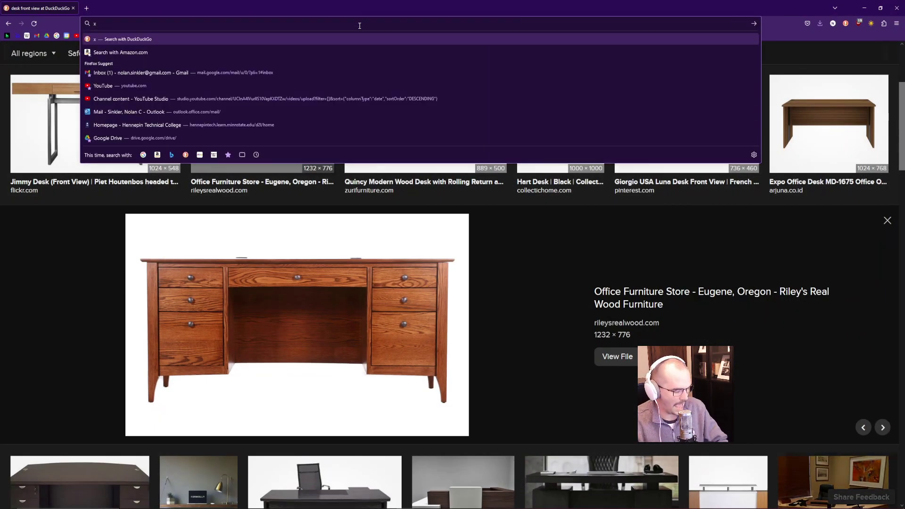
text(wing blueprint)
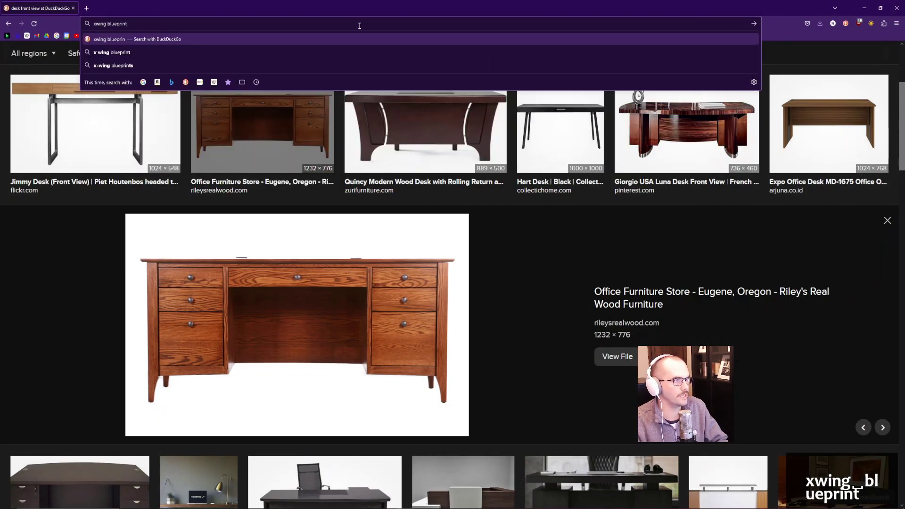
key(Return)
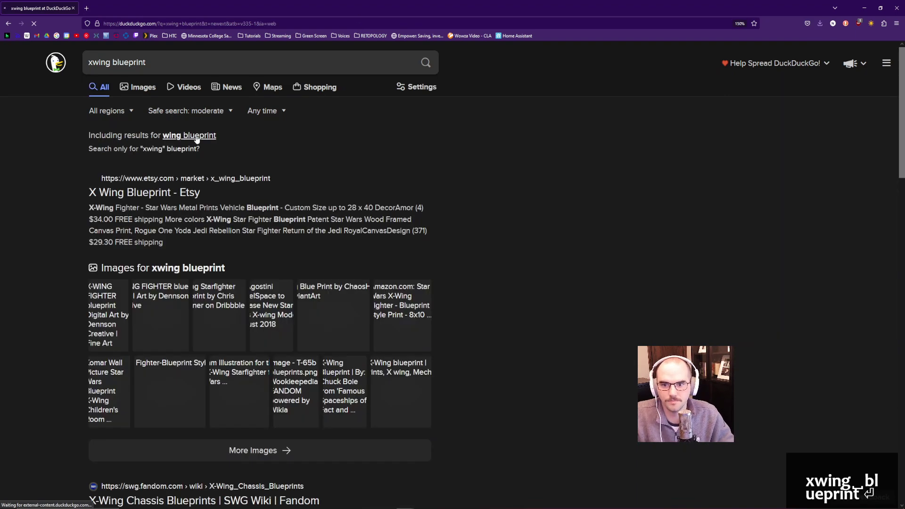
click(152, 91)
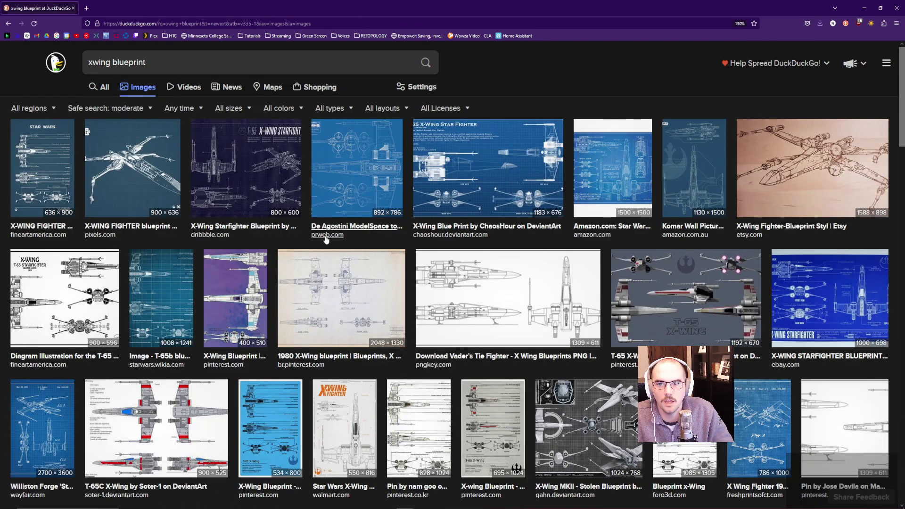
click(488, 188)
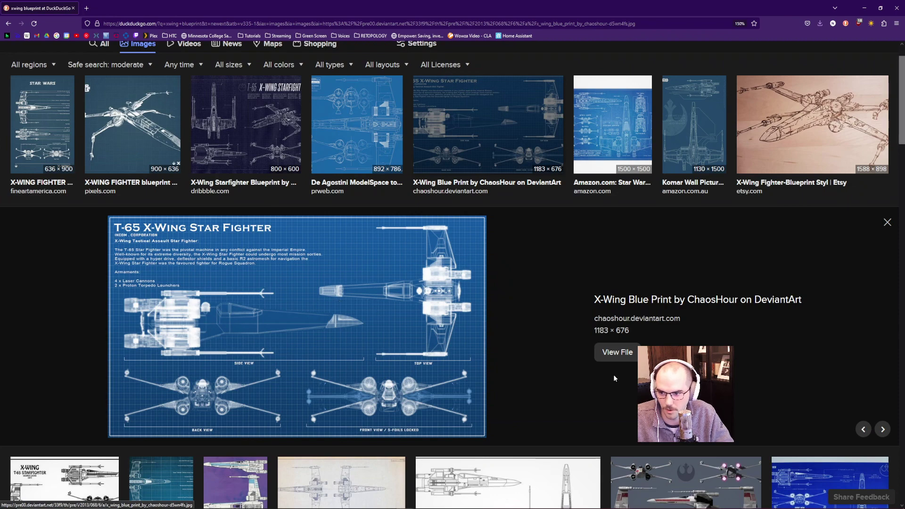
Step: Return to Blender and add a cube mesh at the origin of the empty scene
click(662, 464)
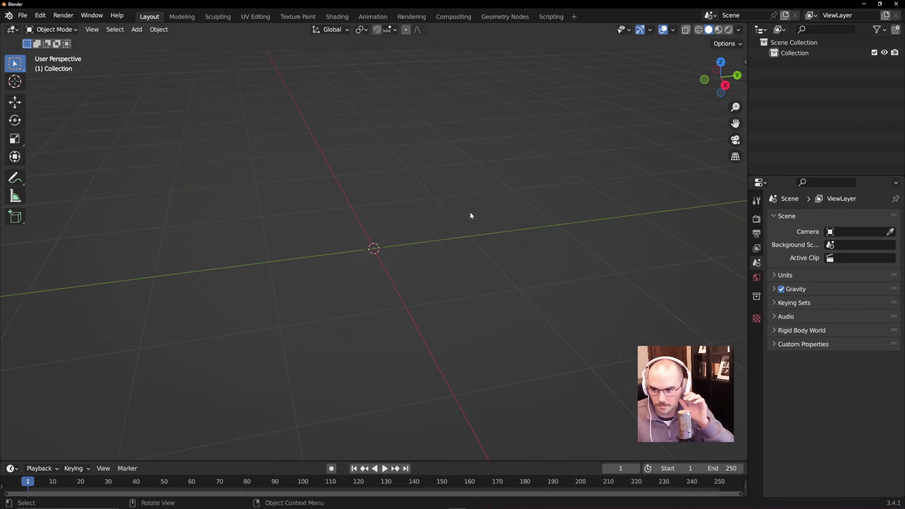
mouse_move(466, 203)
middle_down()
mouse_move(452, 206)
mouse_move(461, 212)
middle_up()
key(shift+a)
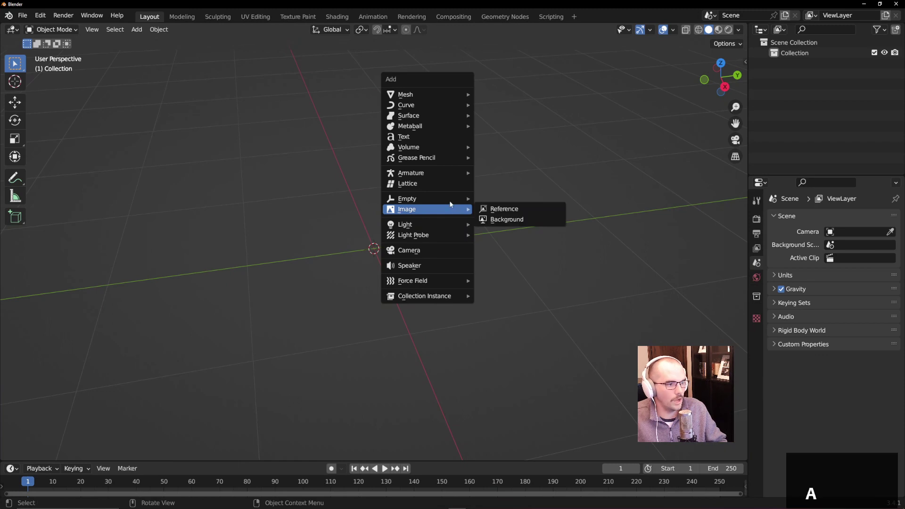
middle_drag(556, 212, 551, 232)
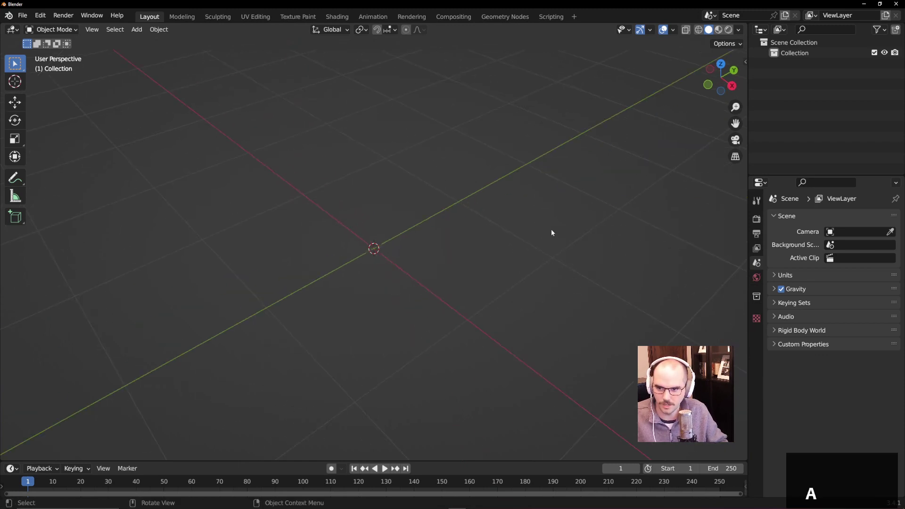
key(shift+a)
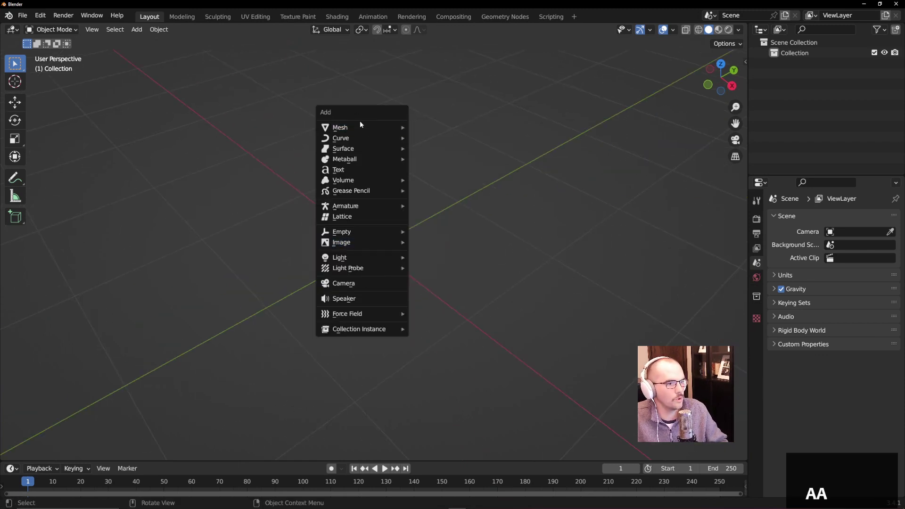
mouse_move(362, 126)
click(435, 137)
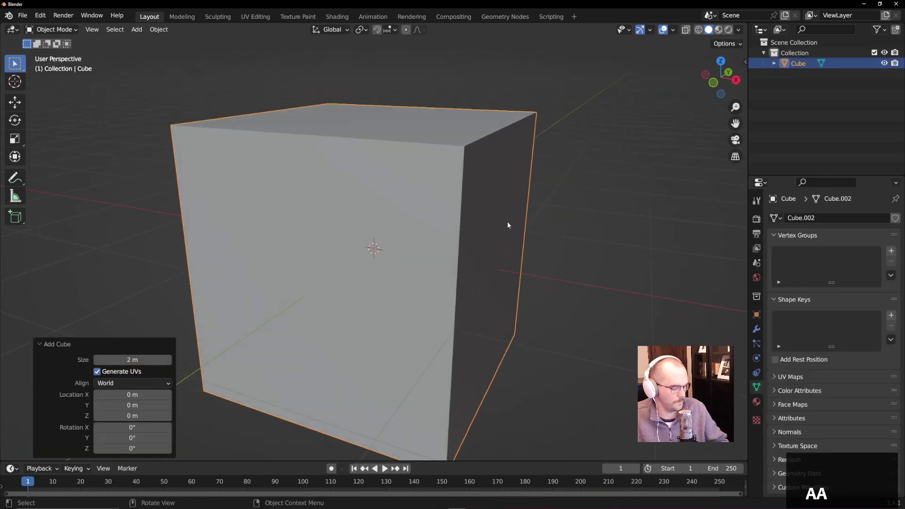
Step: Flatten the cube by scaling it along Z to about 0.048, and narrow it along X into a thin rectangular slab
key(s)
key(z)
click(386, 246)
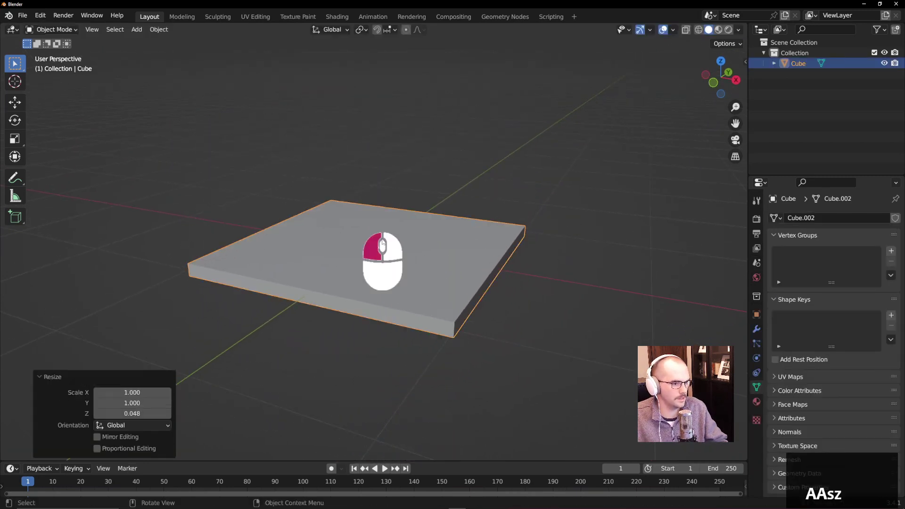
key(s)
key(x)
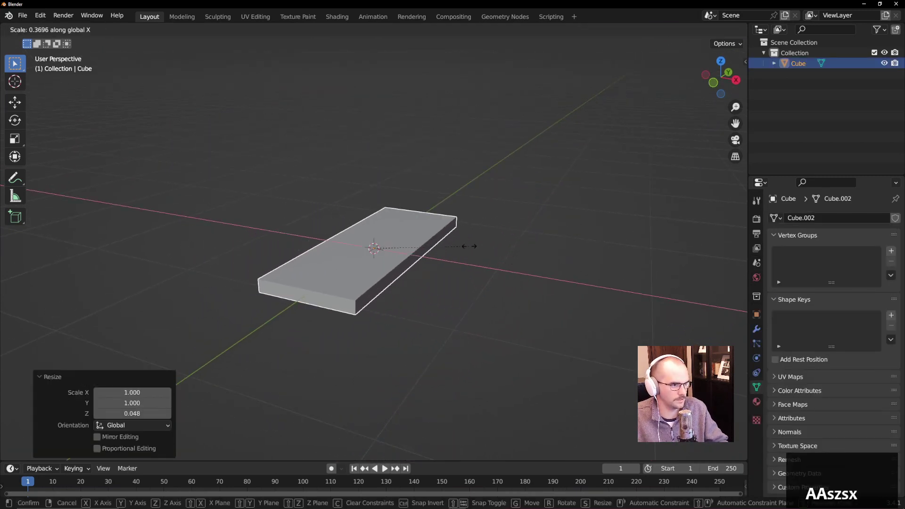
click(510, 253)
middle_drag(509, 253, 508, 277)
Step: Put the slab into Edit Mode and examine its top face and long side from several angles
key(Tab)
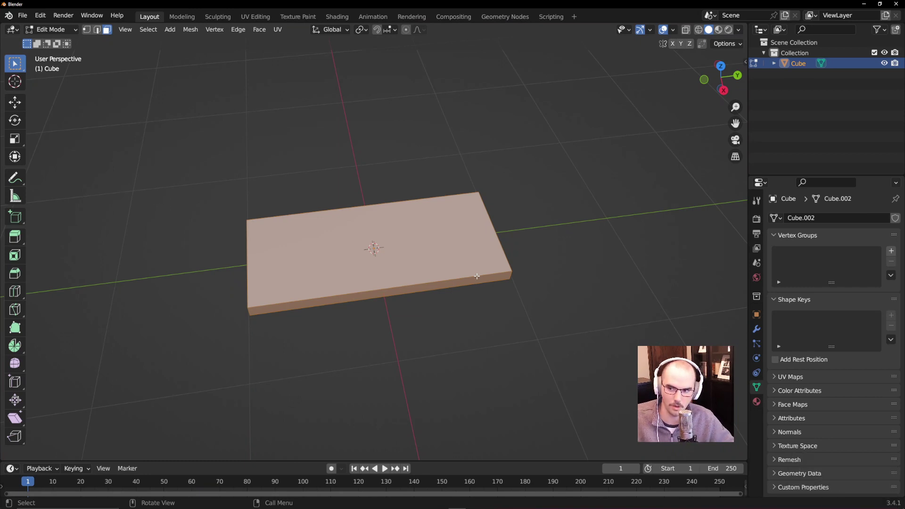
middle_drag(348, 220, 330, 203)
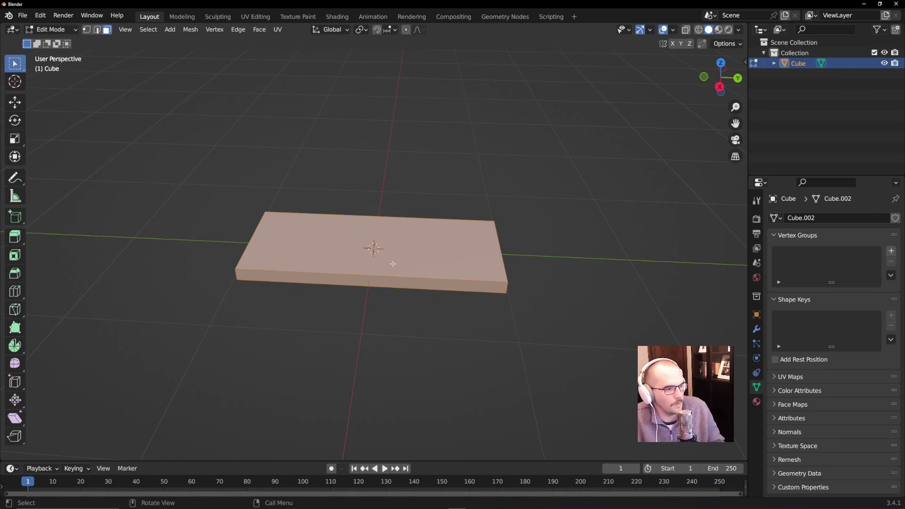
middle_drag(406, 263, 406, 316)
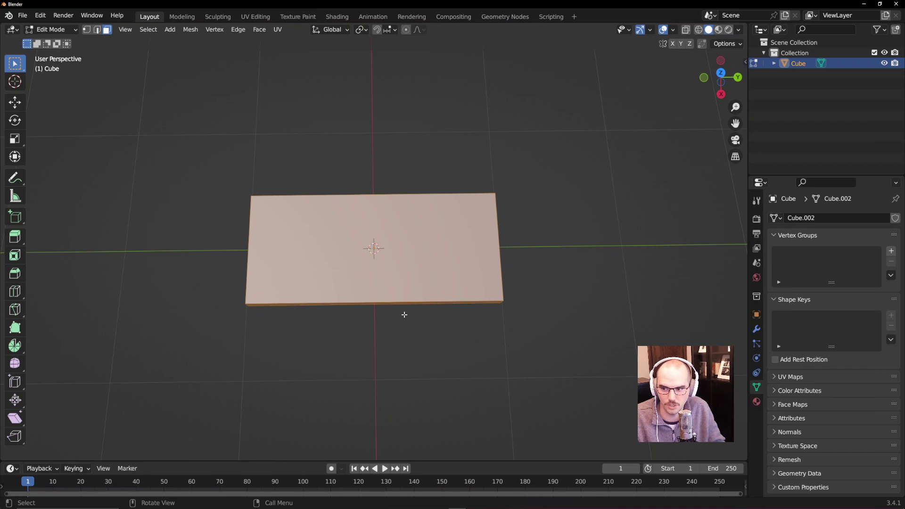
scroll(403, 312, up, 4)
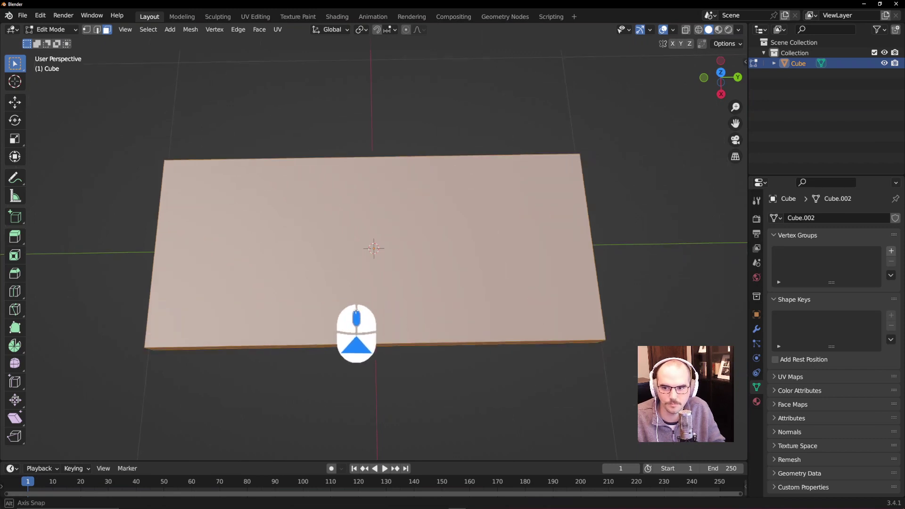
middle_drag(403, 312, 351, 276)
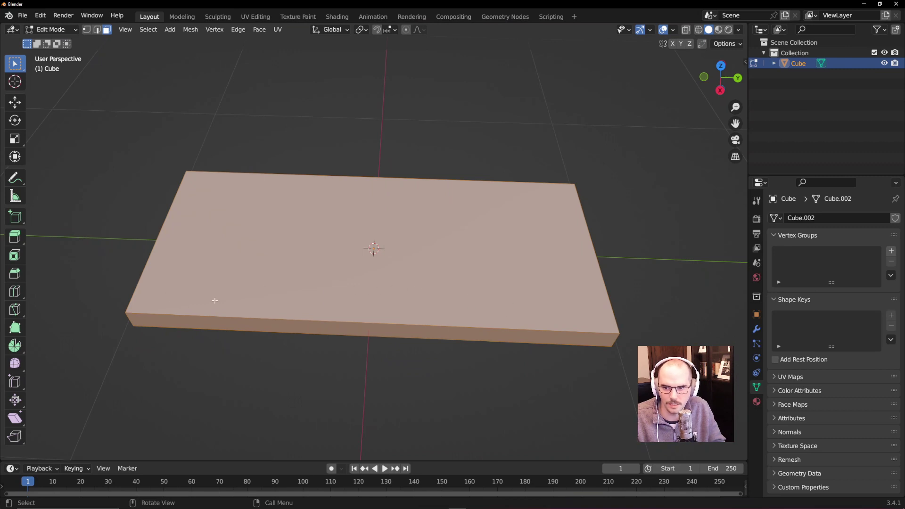
middle_drag(390, 322, 396, 314)
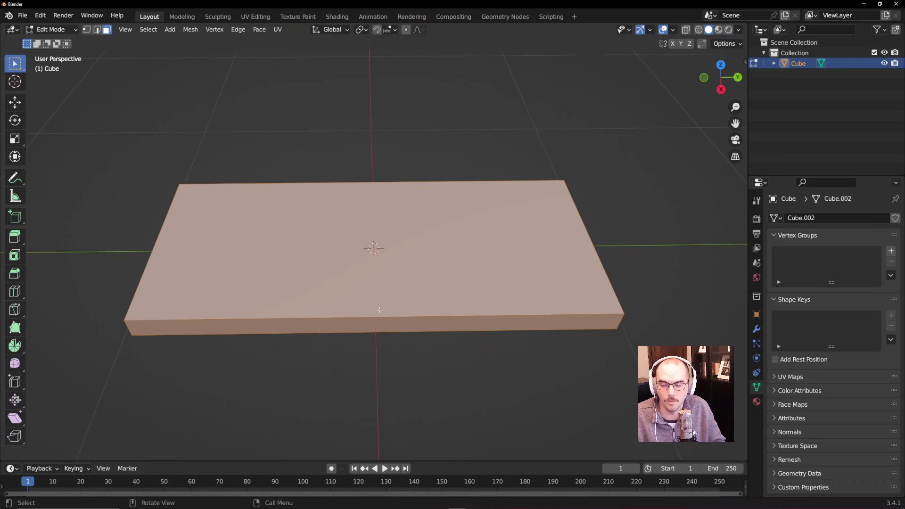
key(Tab)
key(Tab)
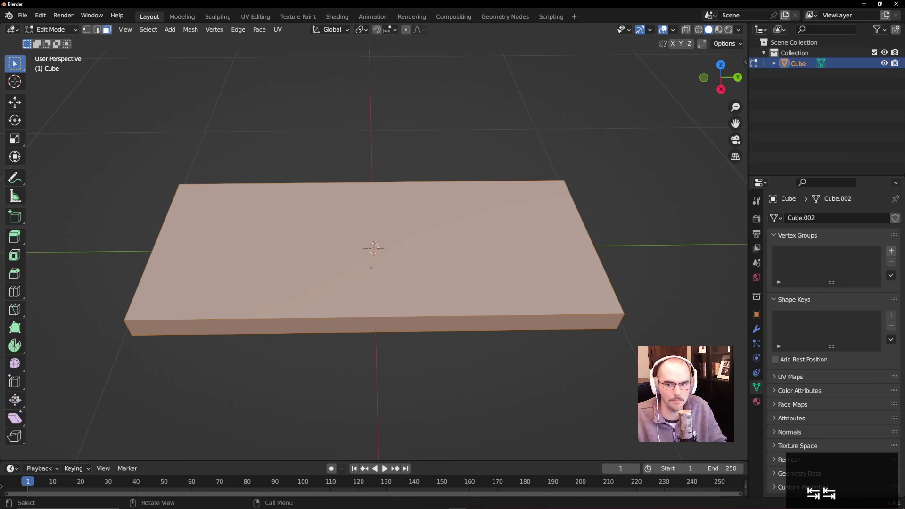
Step: Add 27 evenly spaced, unslid loop cuts across the slab's length, with Mirror Editing enabled
key(ctrl+r)
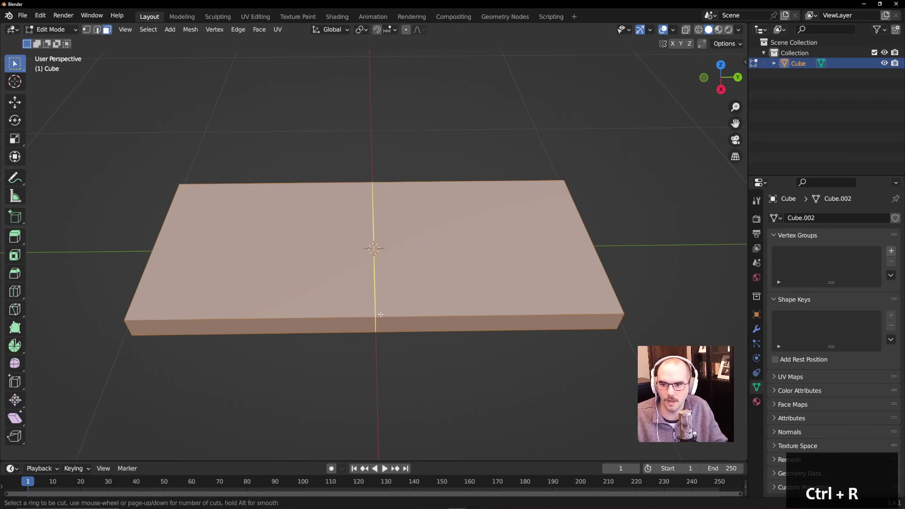
scroll(381, 314, up, 6)
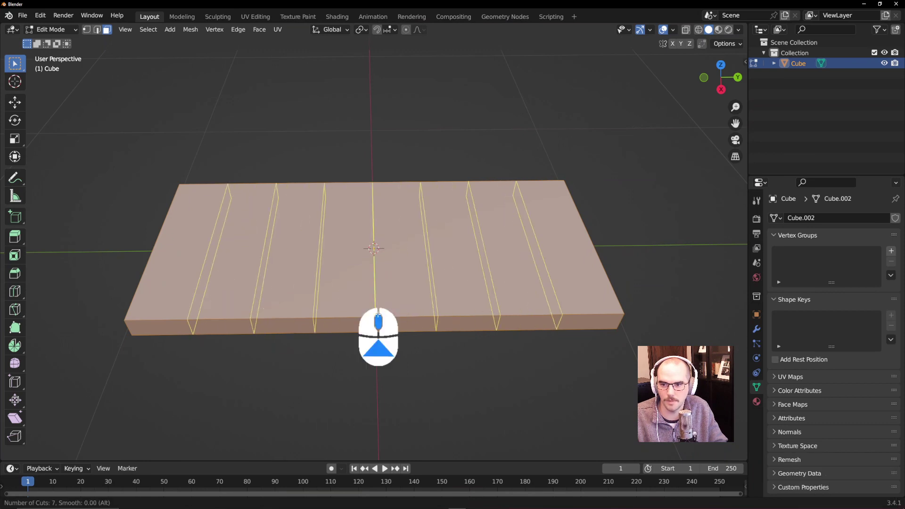
scroll(378, 314, up, 20)
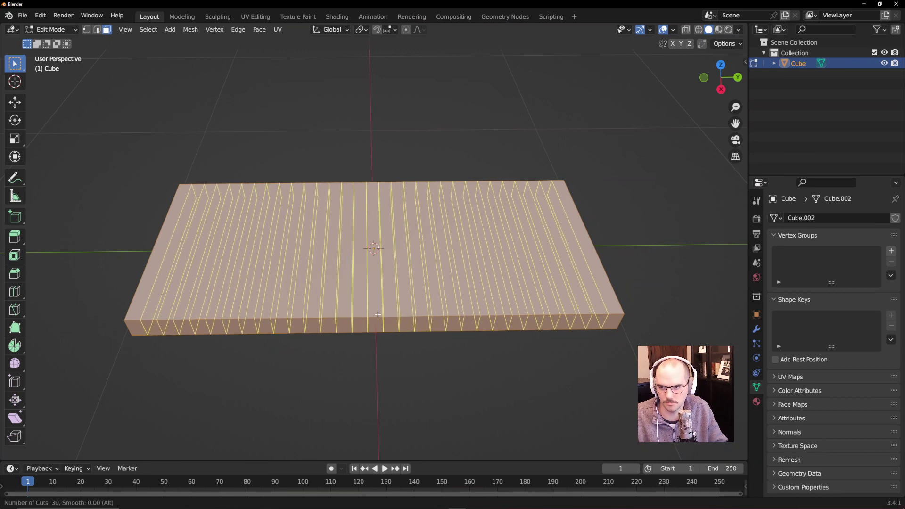
scroll(378, 315, down, 2)
scroll(378, 315, down, 2)
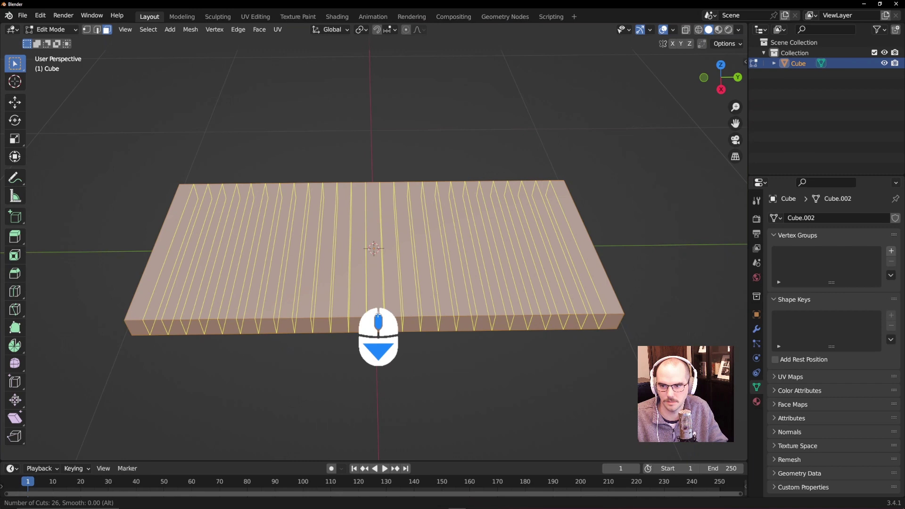
click(378, 314)
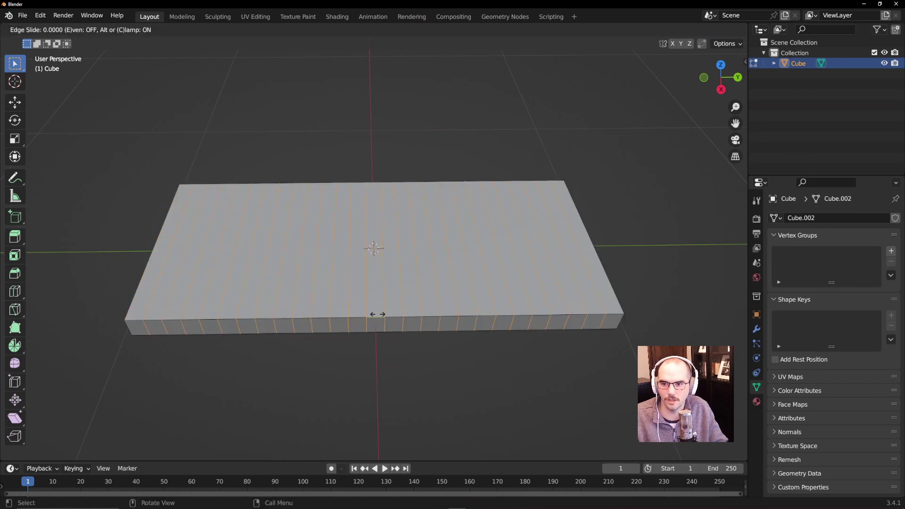
right_click(386, 310)
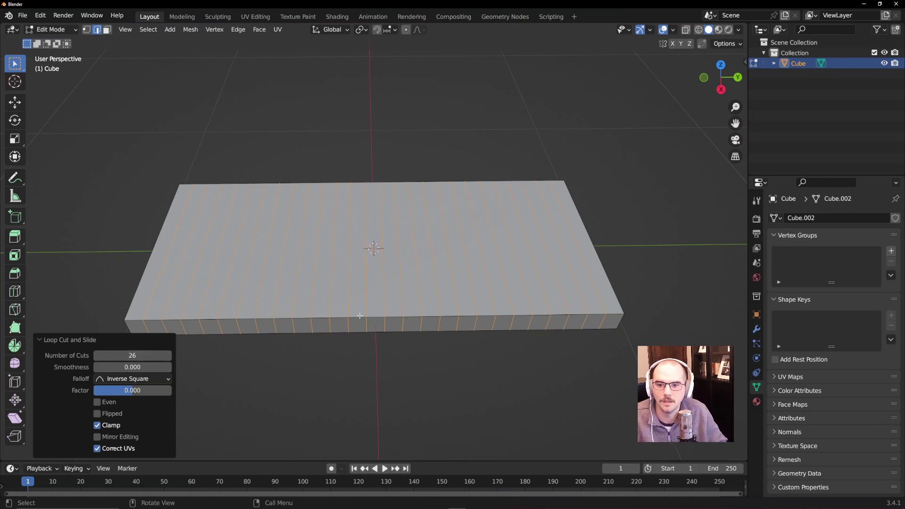
click(167, 356)
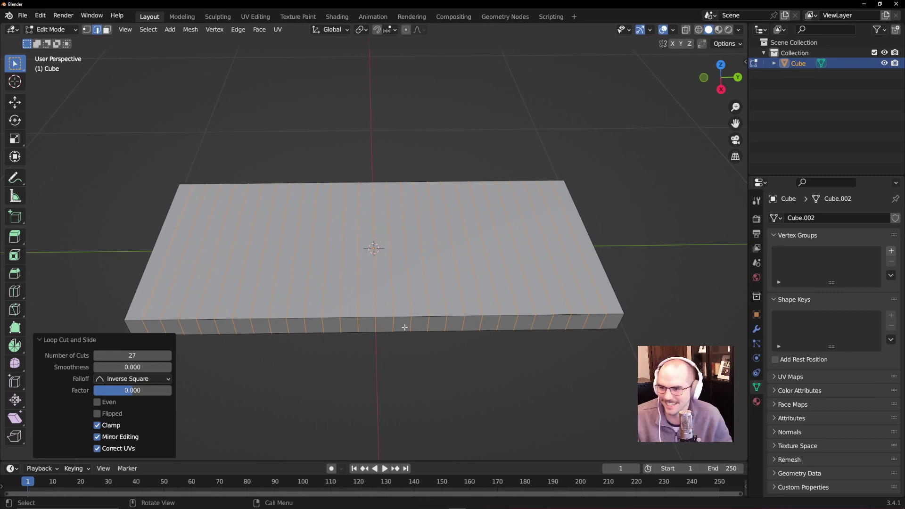
Step: Inspect the Proportional Editing option in Object Mode, and return the slab to Edit Mode
middle_drag(389, 354, 400, 337)
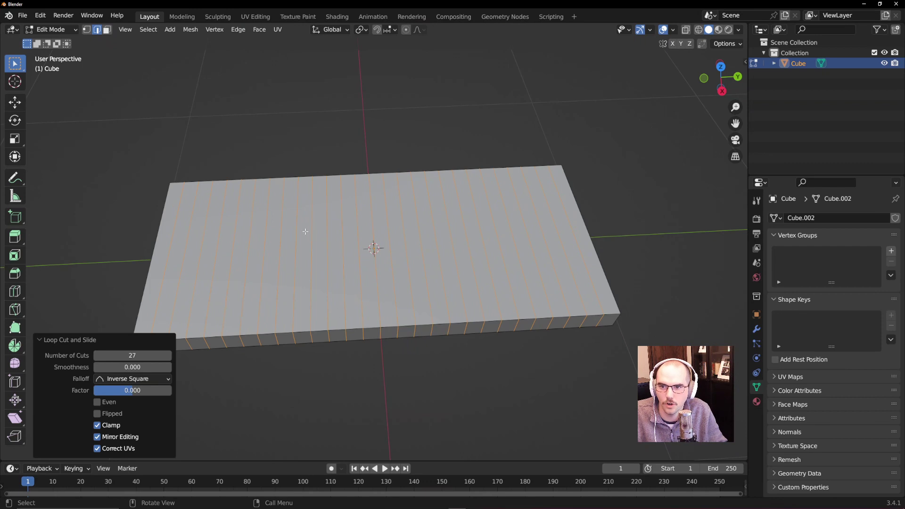
key(Tab)
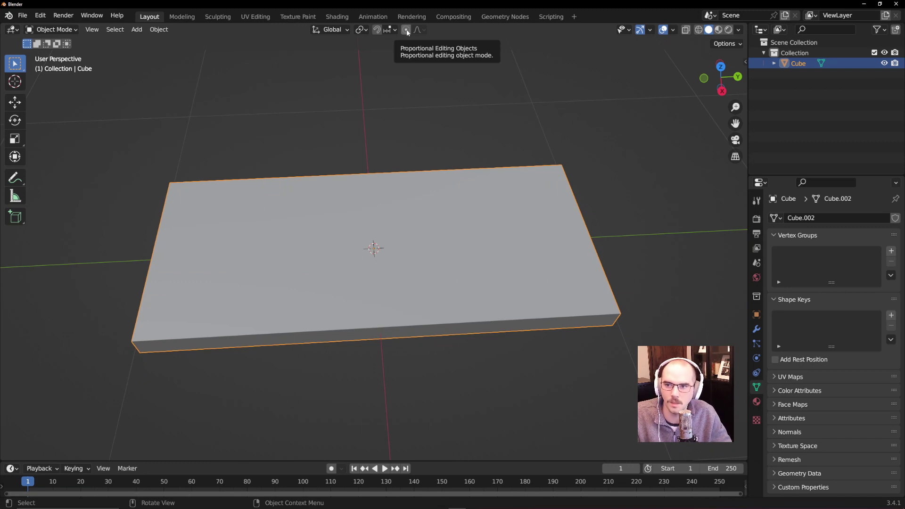
click(406, 31)
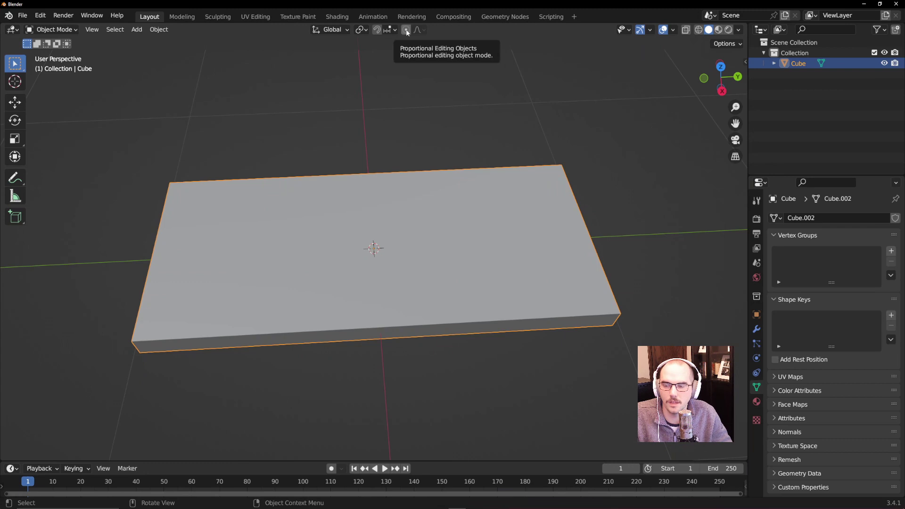
key(Tab)
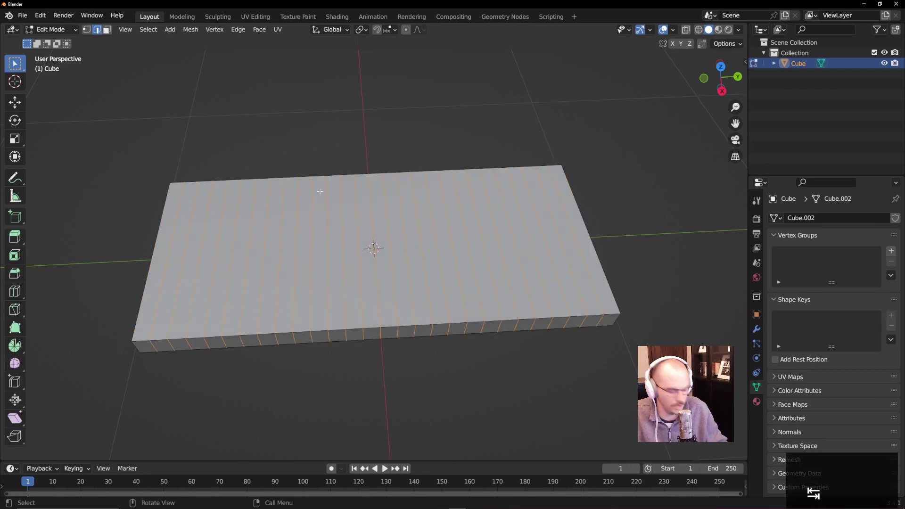
Step: Select the middle vertices on the slab's long front side in vertex select mode, and show the slab in top orthographic view
key(1)
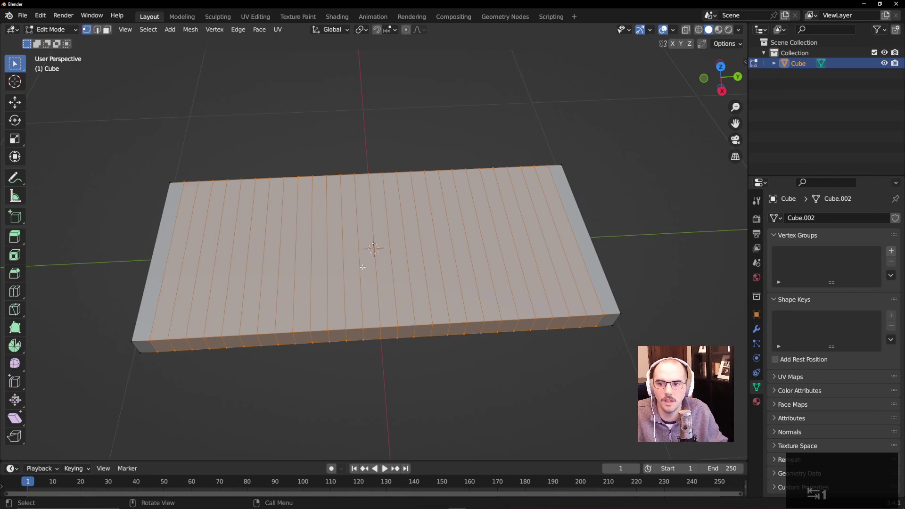
mouse_move(391, 339)
middle_down()
mouse_move(385, 330)
mouse_move(391, 337)
middle_up()
drag(390, 337, 376, 343)
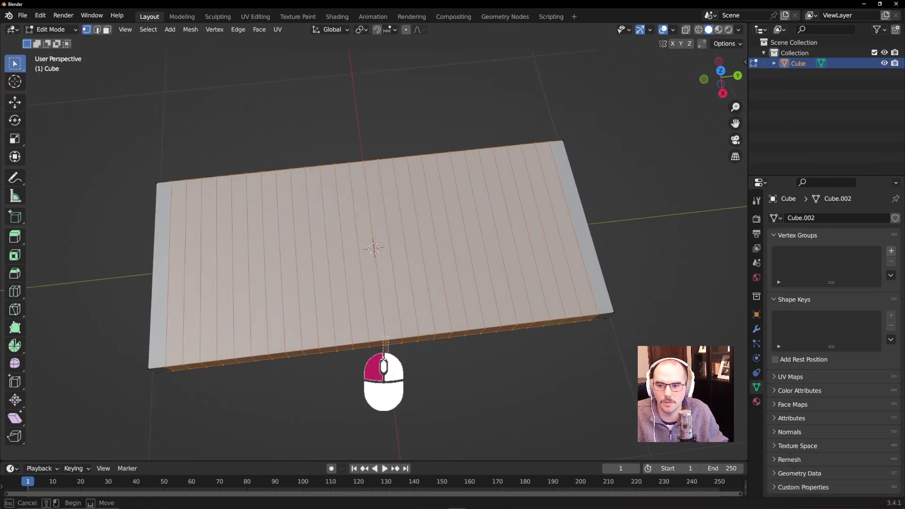
middle_drag(376, 343, 399, 311)
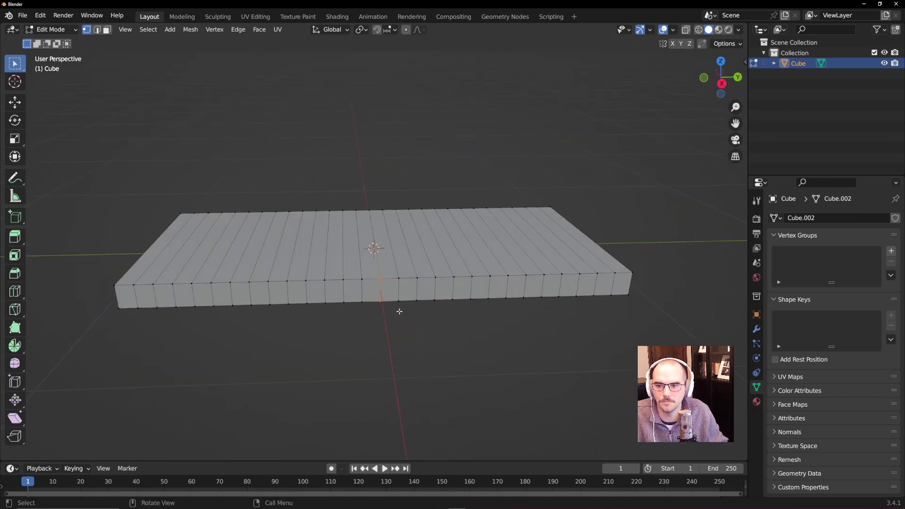
middle_drag(374, 283, 457, 155)
middle_drag(522, 348, 572, 272)
key(KP_7)
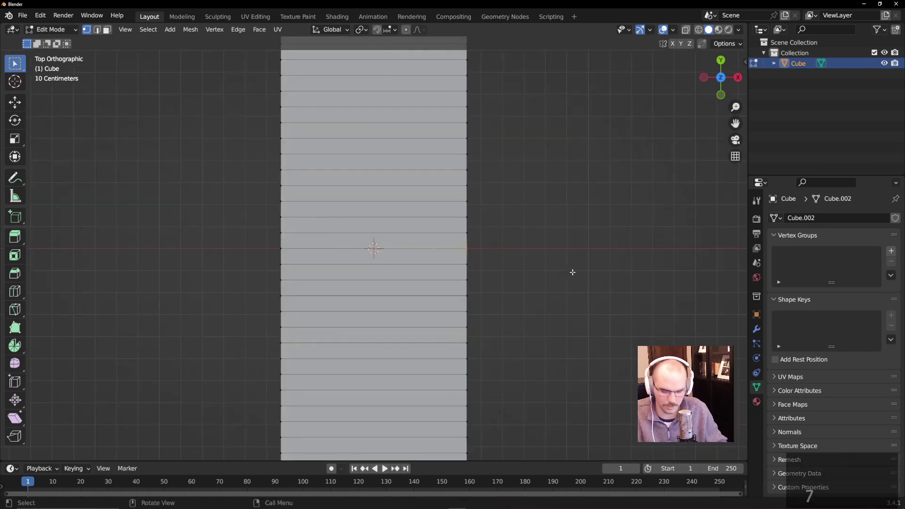
Step: Move the selected middle side vertices about -0.152 m along X with proportional editing off
scroll(573, 268, down, 2)
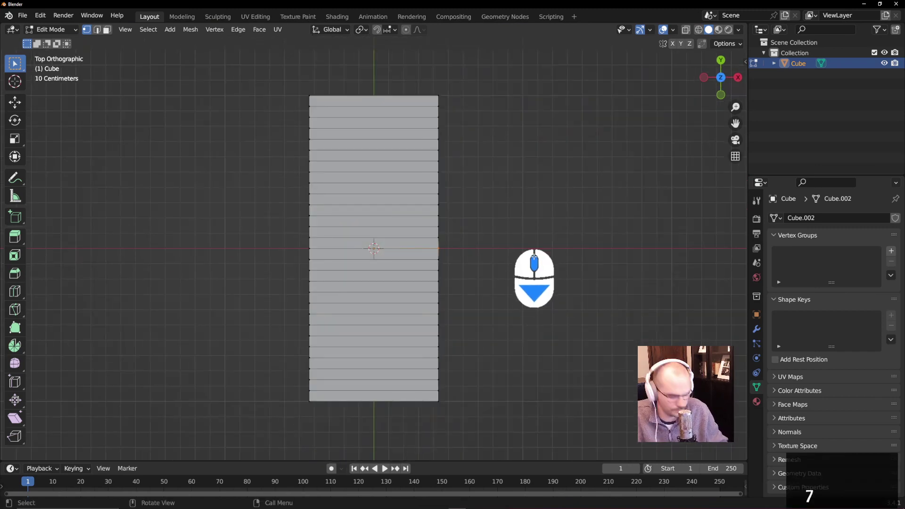
key(g)
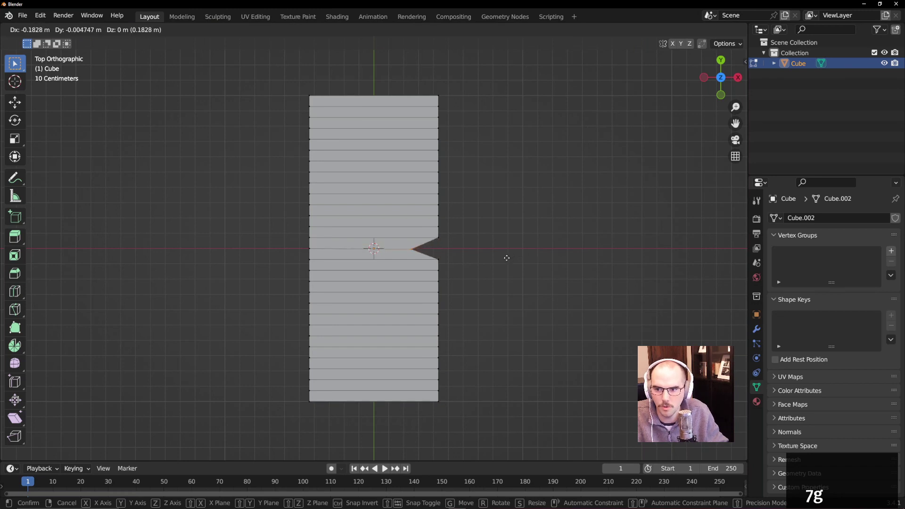
key(x)
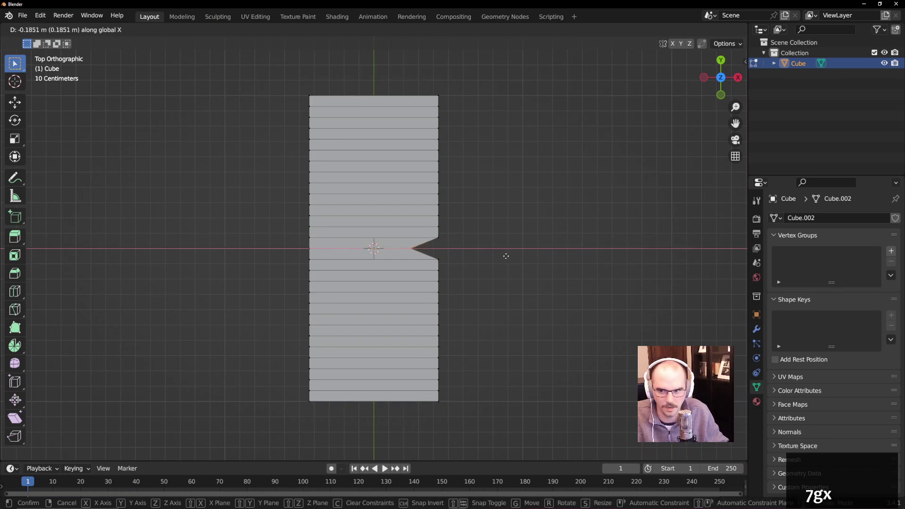
click(511, 255)
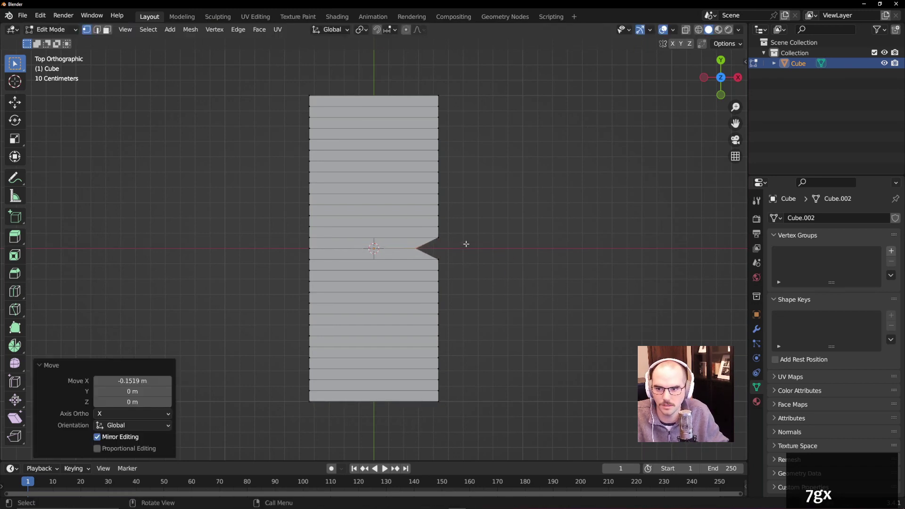
Step: Enable X-ray, select the vertices on either side of the notch, and move them about -0.126 m along X
click(452, 234)
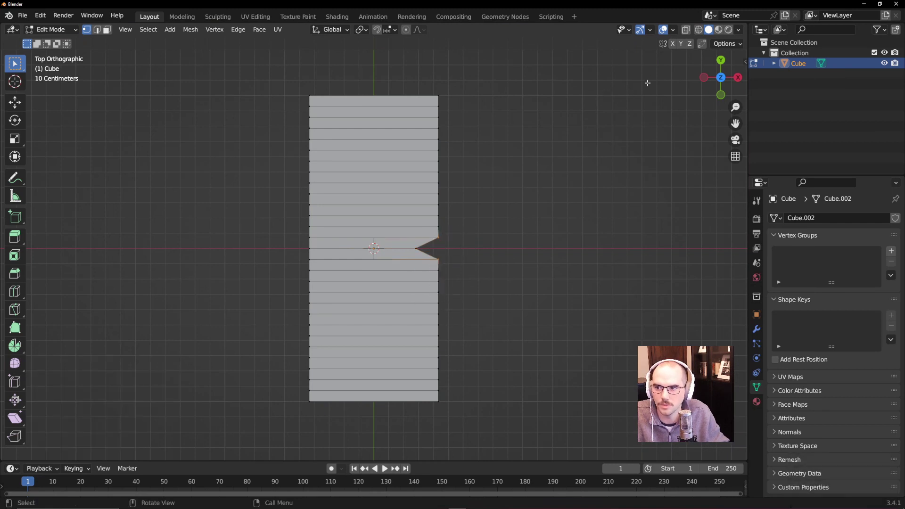
click(686, 31)
drag(462, 234, 429, 268)
key(g)
key(x)
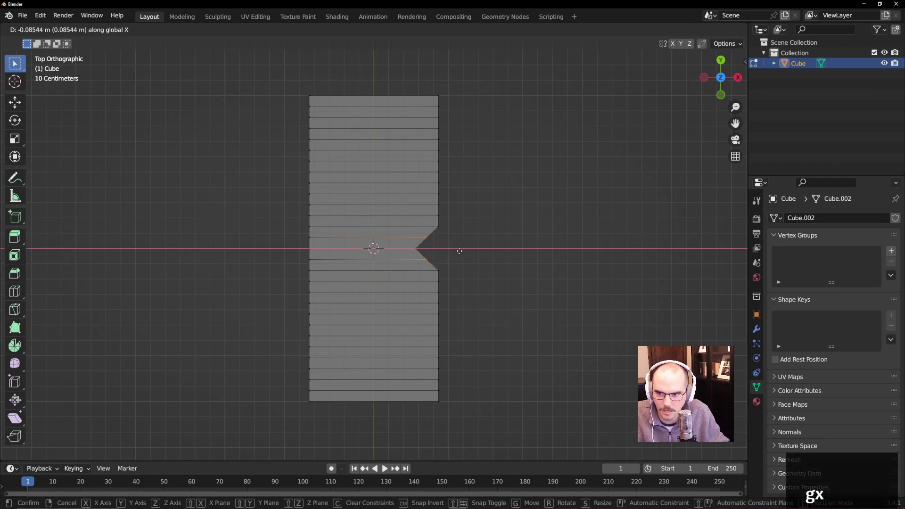
click(452, 238)
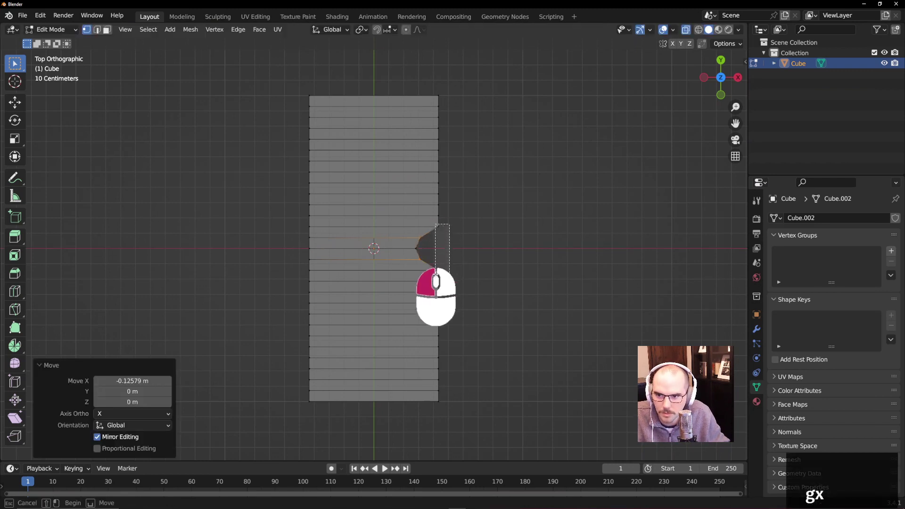
Step: Try moving the next outer vertices inward along X, and undo all the manual vertex moves to restore the straight side
key(g)
key(x)
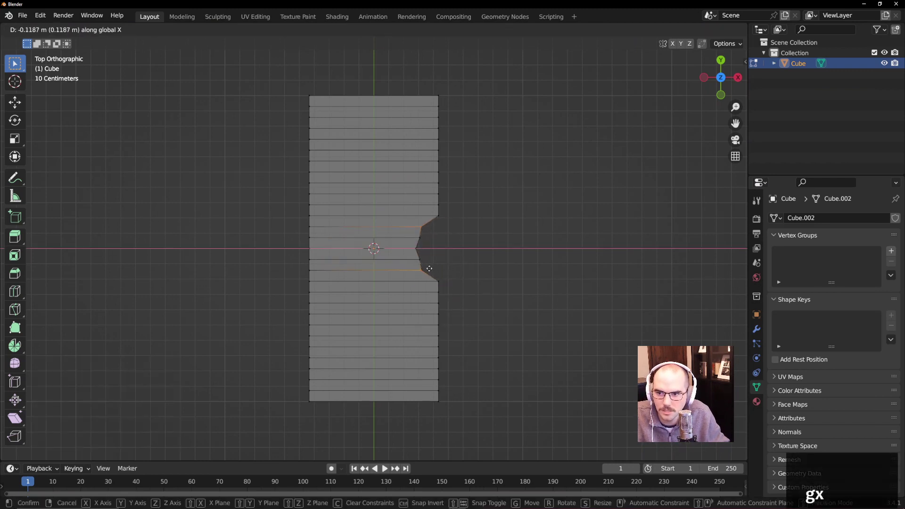
click(526, 261)
key(ctrl+z)
key(ctrl+z)
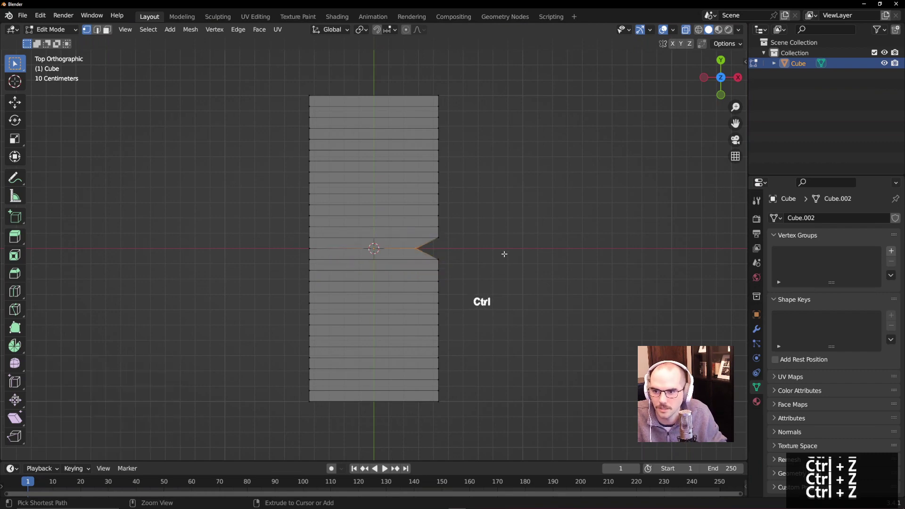
key(ctrl+z)
Step: Enable Proportional Editing with the middle side vertices selected, and show the slab in top orthographic view
middle_drag(505, 252, 477, 214)
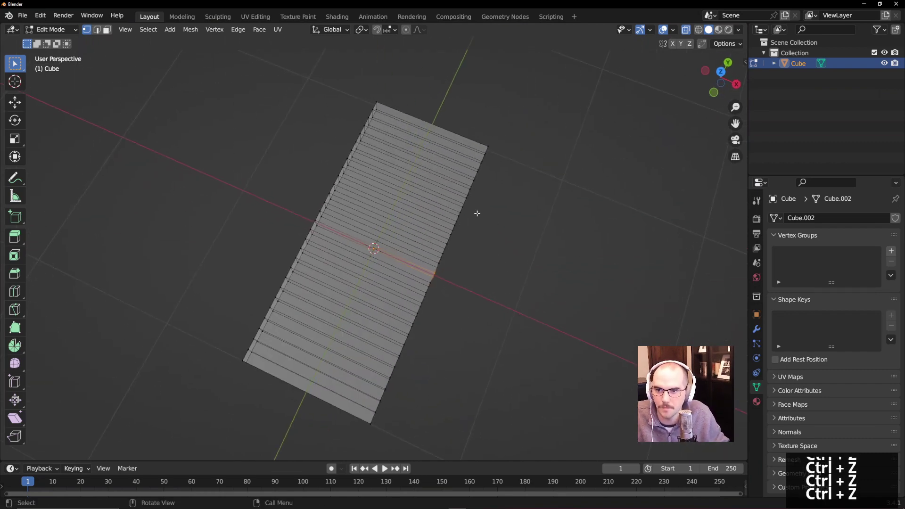
click(406, 30)
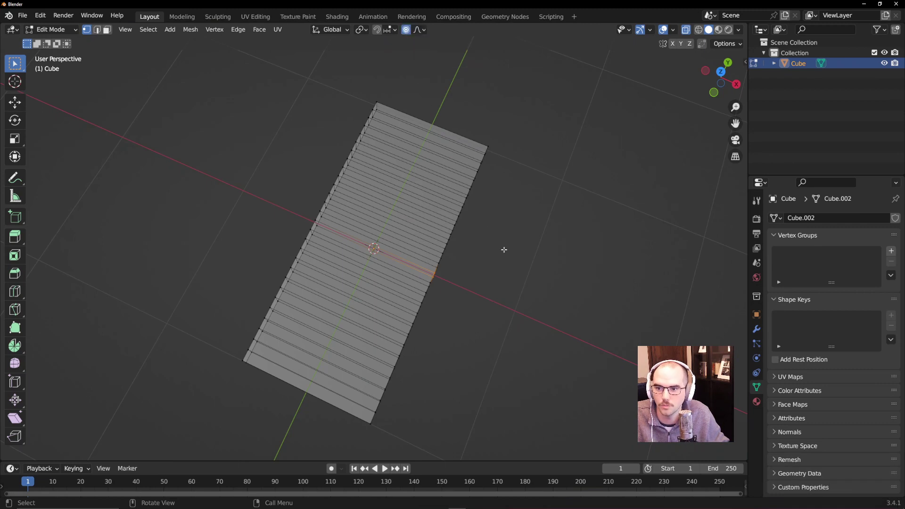
middle_drag(504, 249, 515, 268)
scroll(542, 264, up, 2)
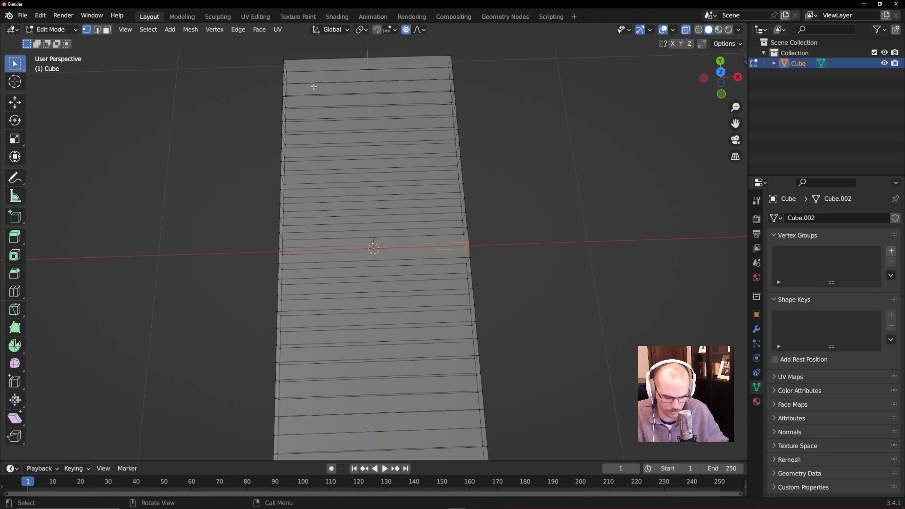
key(KP_7)
scroll(561, 252, down, 2)
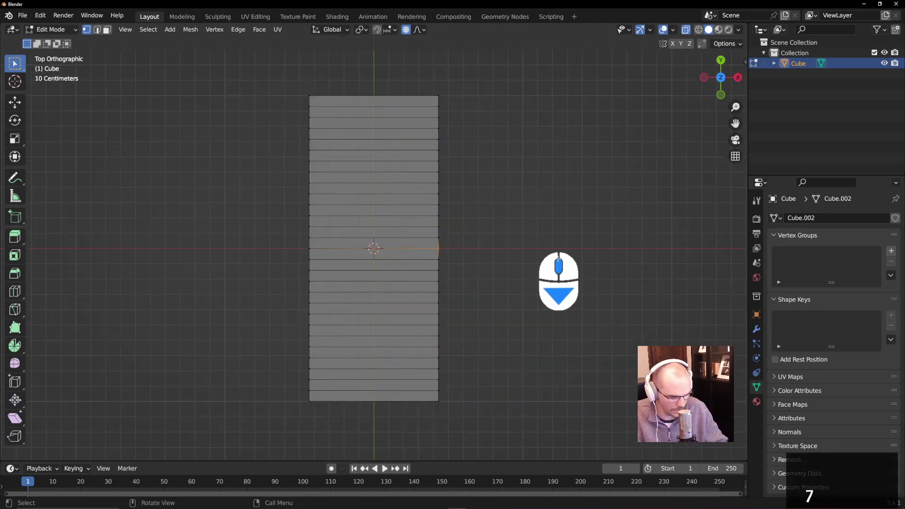
Step: Try moving the middle vertices with Smooth falloff at a 1 m proportional size, and check the falloff options
key(g)
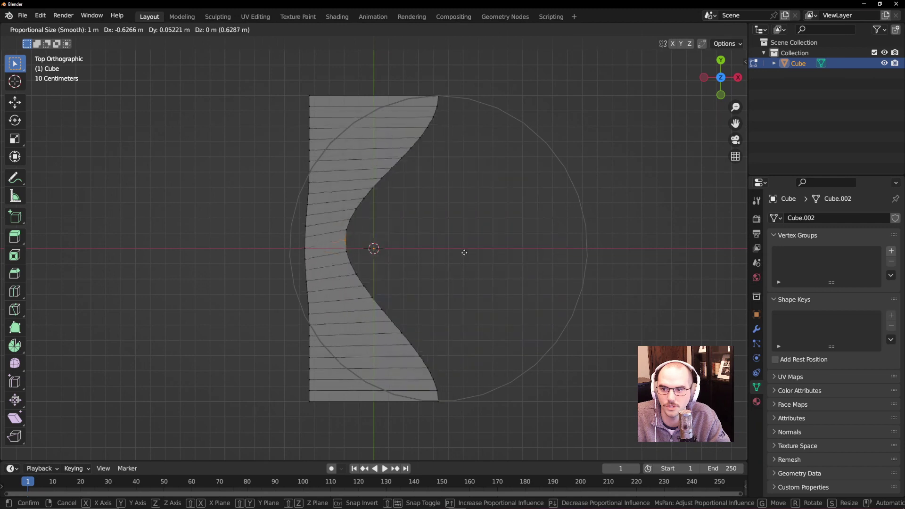
right_click(584, 265)
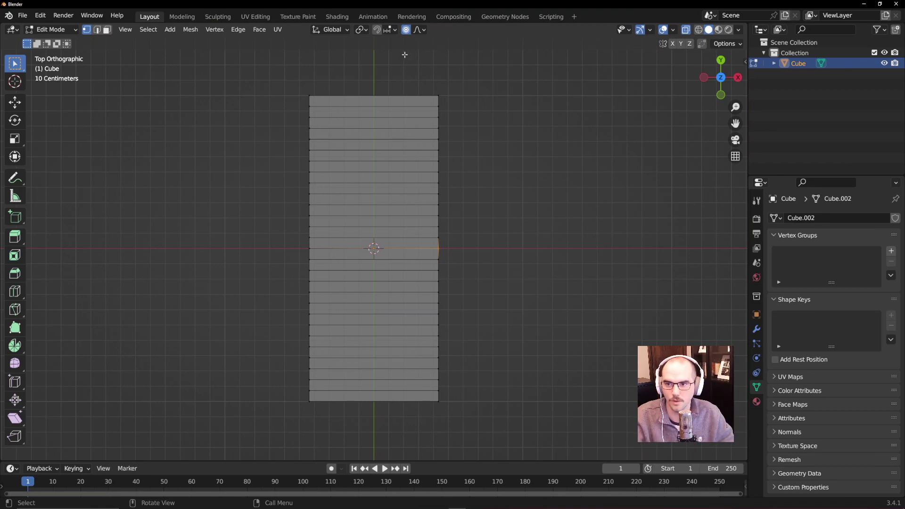
click(423, 29)
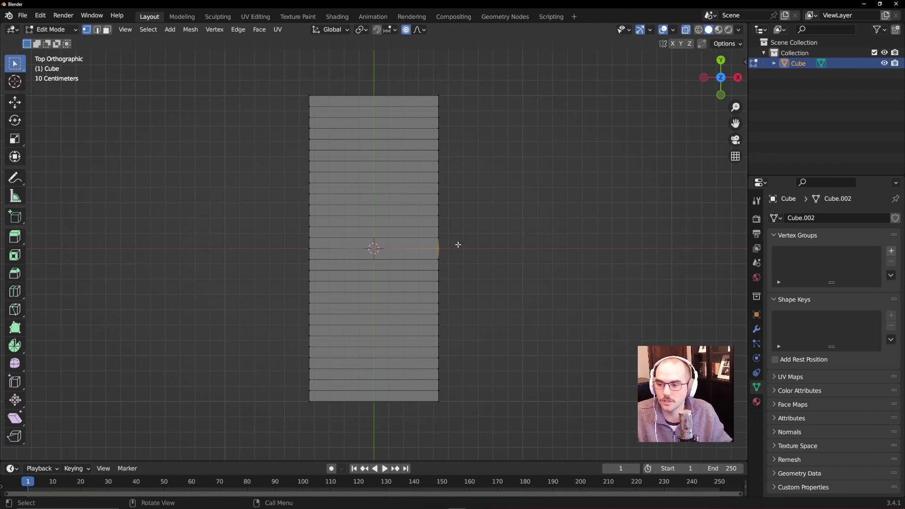
key(g)
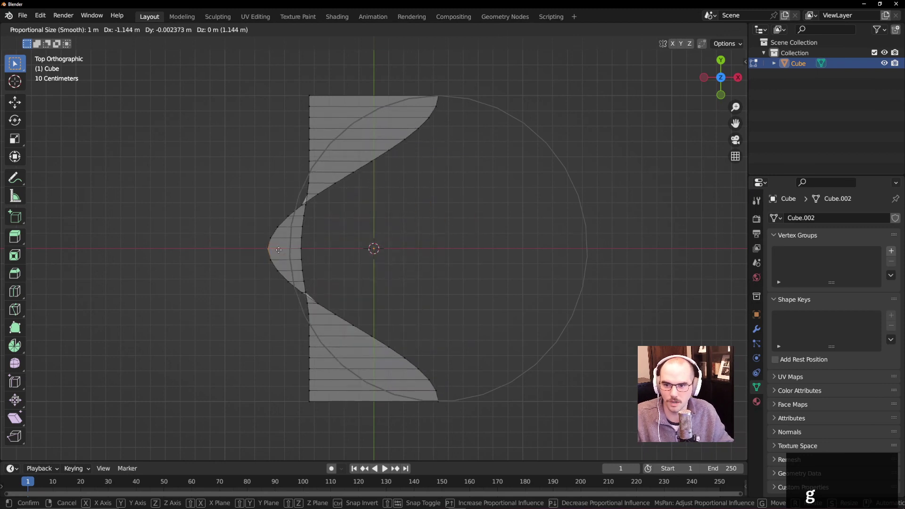
right_click(500, 238)
Step: Try moving the middle vertices with the proportional size reduced to about 0.424 m, and cancel the move
key(g)
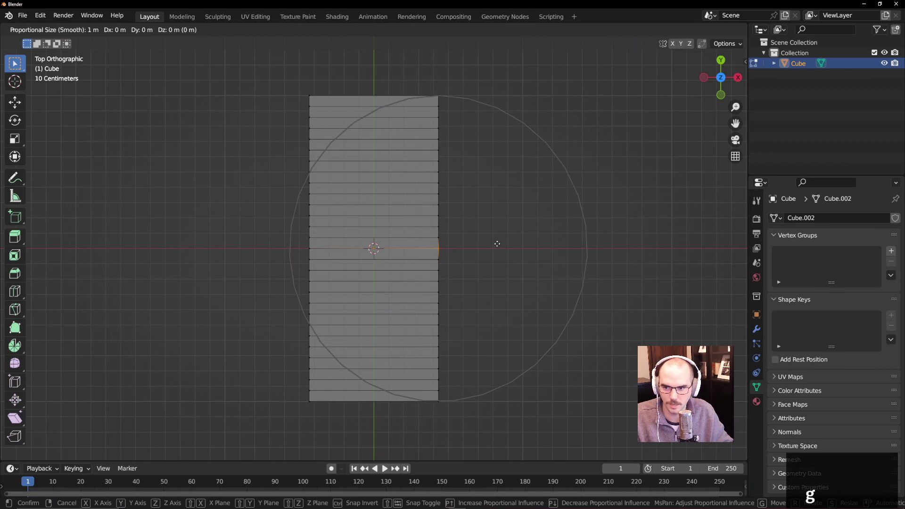
scroll(497, 242, up, 6)
scroll(498, 242, up, 2)
scroll(497, 243, down, 6)
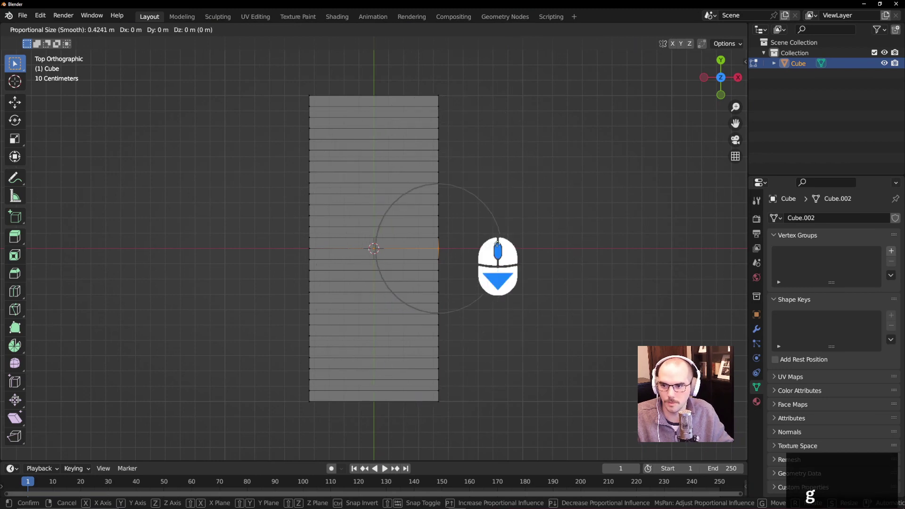
scroll(498, 243, up, 11)
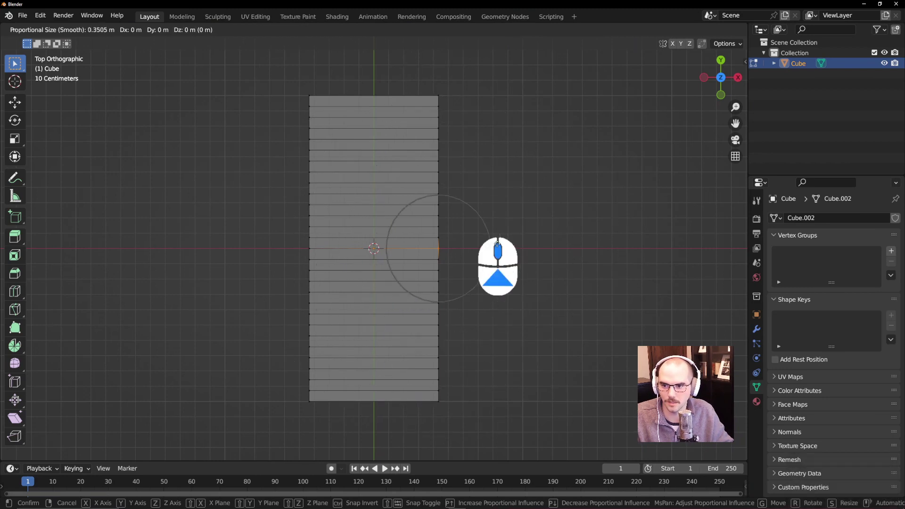
scroll(497, 243, down, 1)
scroll(497, 243, up, 4)
scroll(498, 243, down, 6)
scroll(498, 242, up, 3)
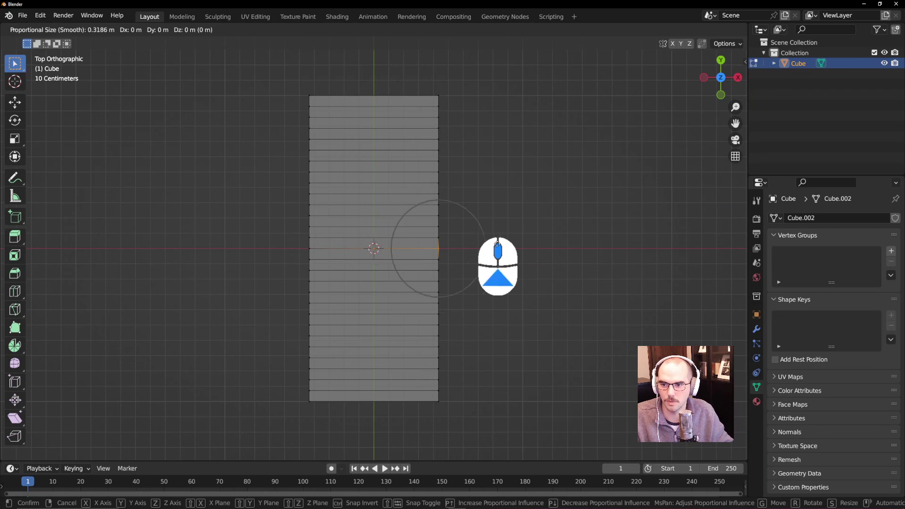
scroll(497, 243, down, 3)
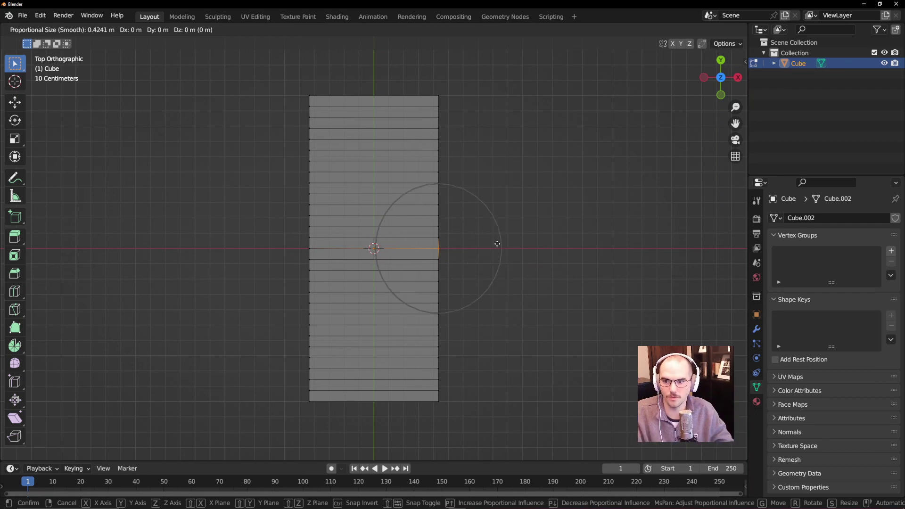
mouse_move(473, 229)
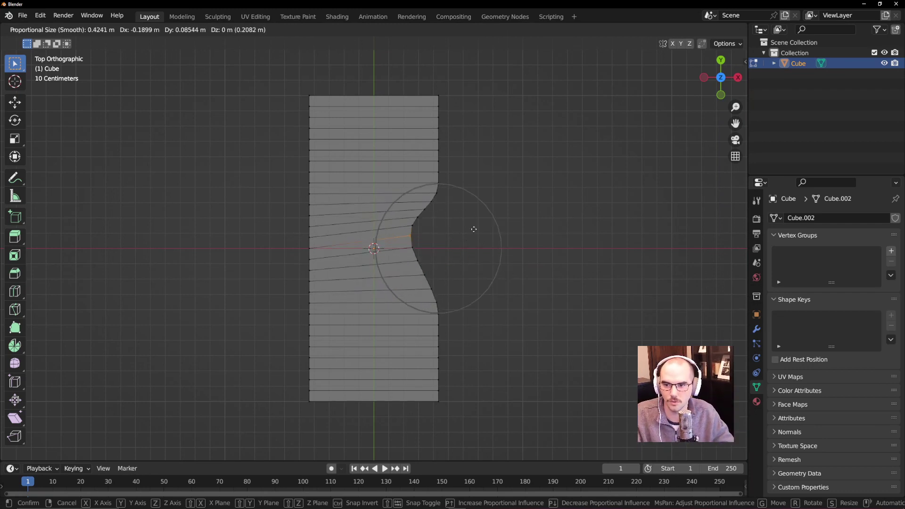
right_click(491, 246)
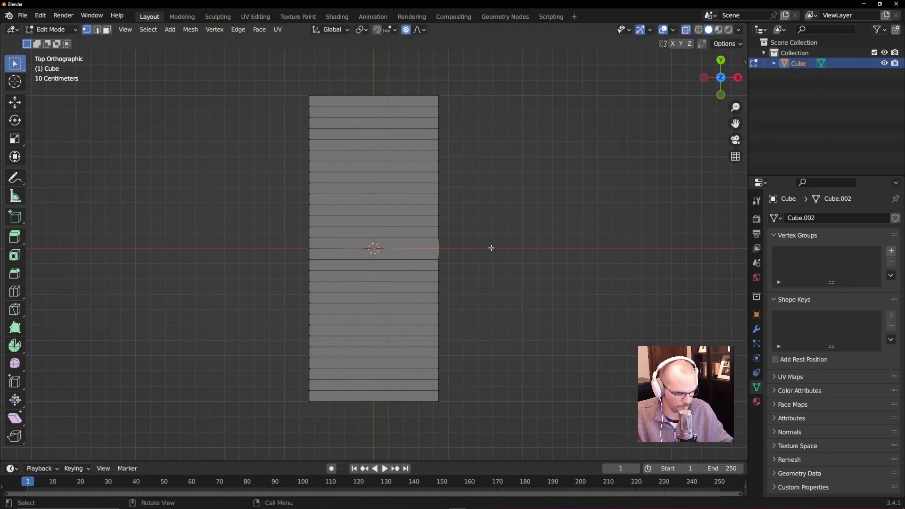
Step: Move the middle side vertices -0.1519 m along X with Smooth falloff and a proportional size of about 0.909 m
key(g)
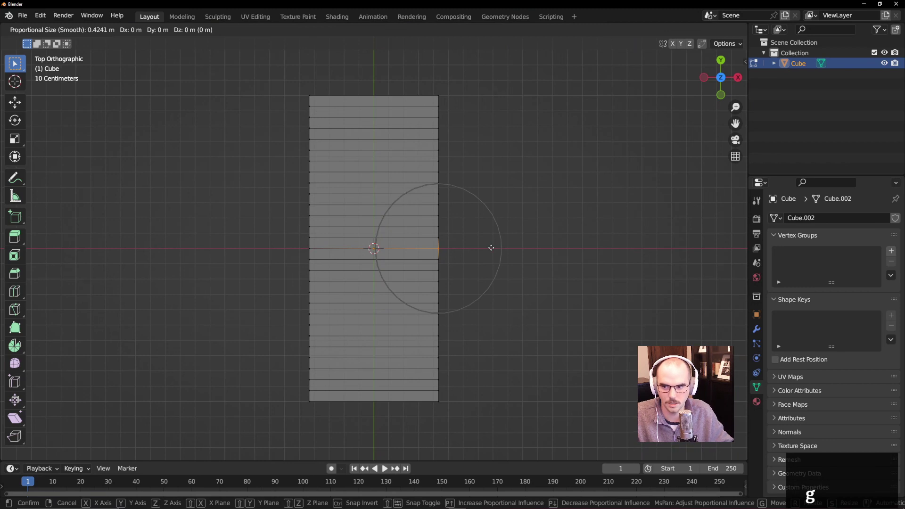
scroll(491, 247, down, 5)
scroll(491, 248, up, 3)
scroll(491, 247, down, 4)
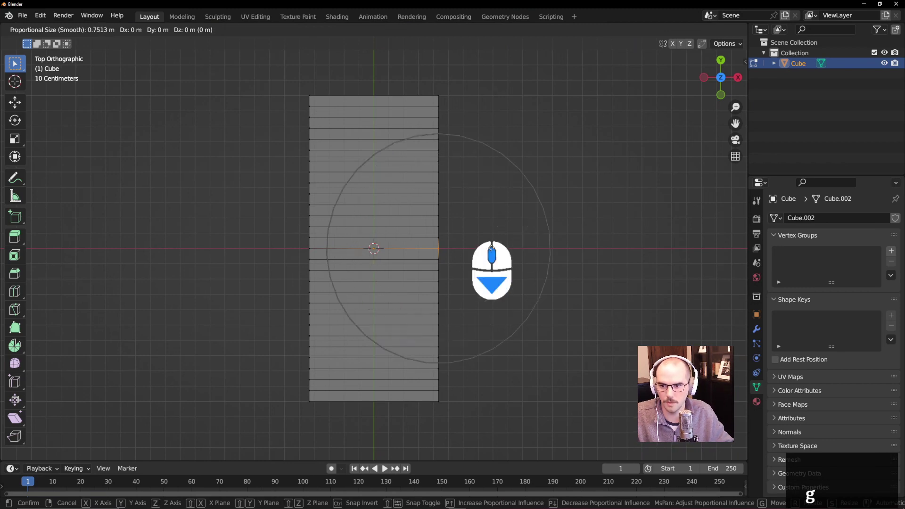
scroll(492, 247, down, 1)
scroll(491, 247, up, 4)
scroll(491, 248, down, 1)
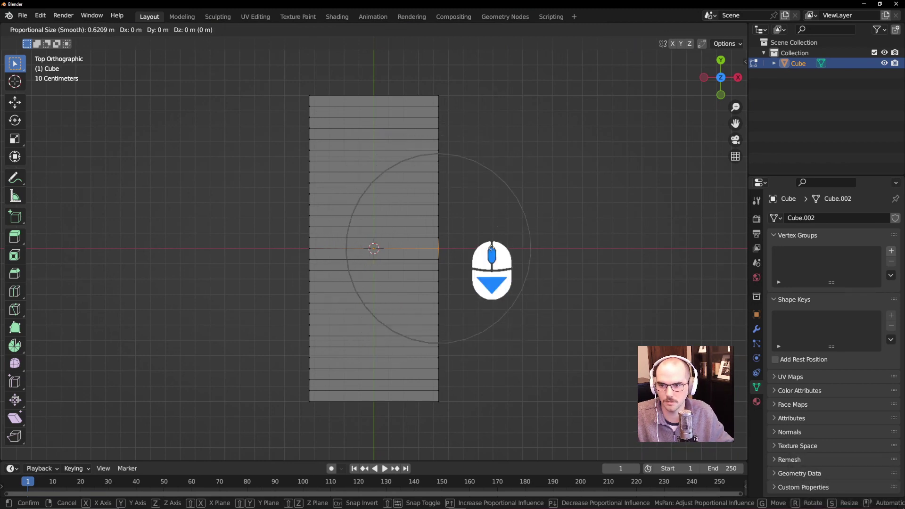
scroll(491, 248, down, 1)
scroll(491, 247, up, 1)
scroll(492, 248, down, 1)
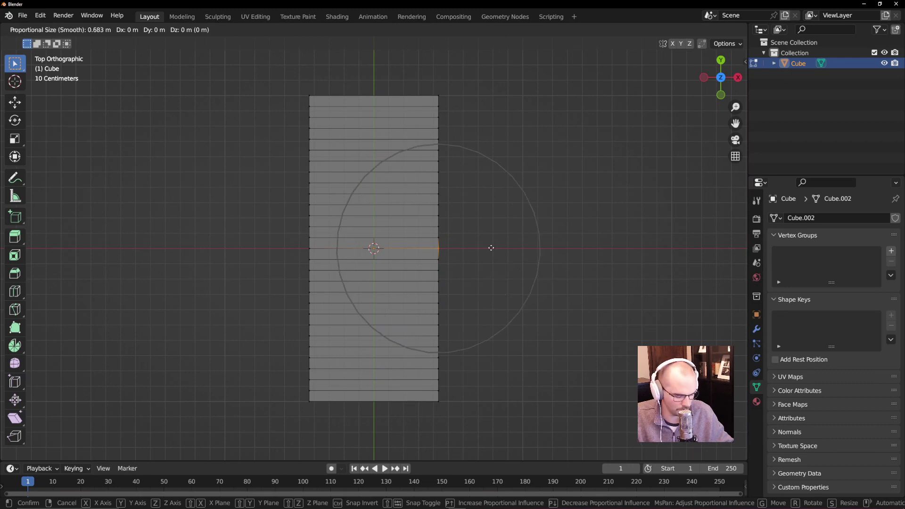
key(x)
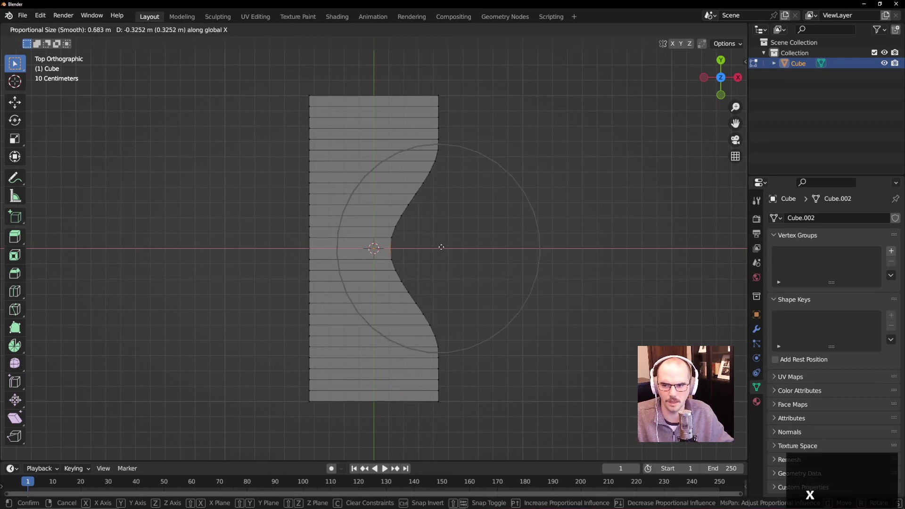
scroll(464, 247, down, 4)
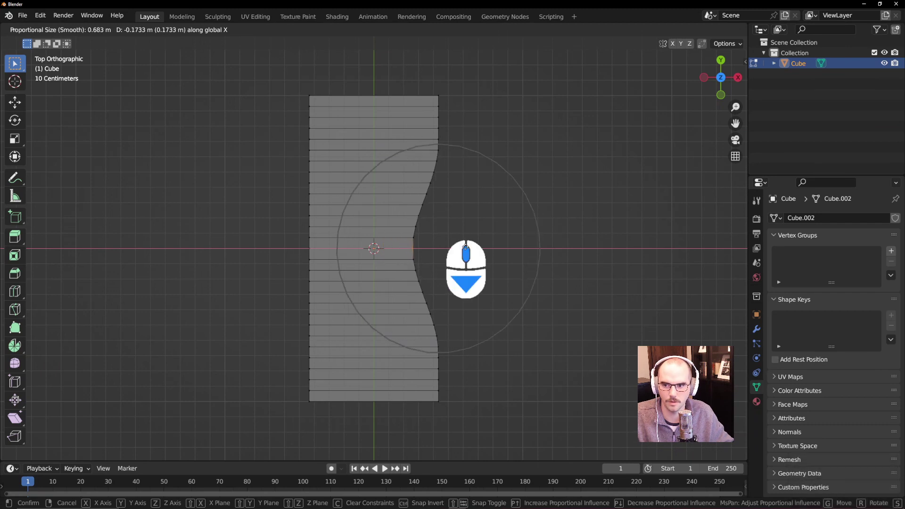
scroll(462, 247, up, 1)
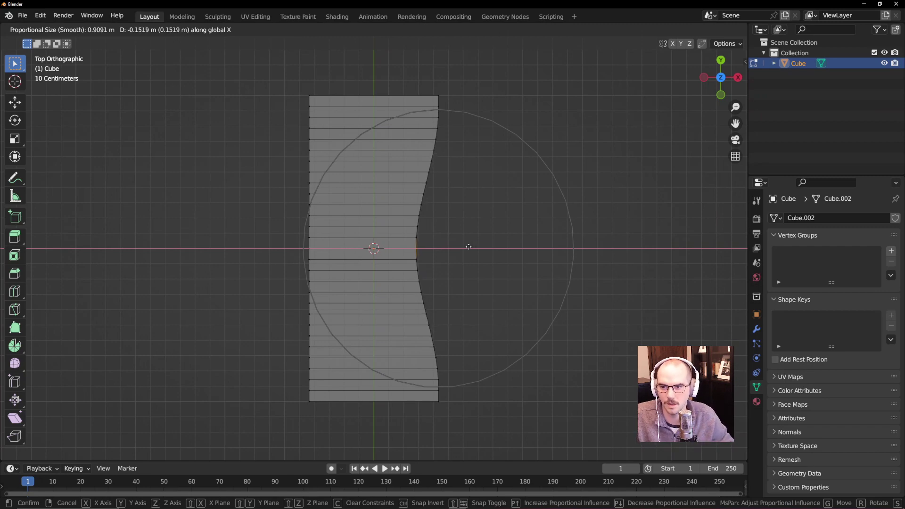
click(469, 247)
Step: Examine the curved side of the slab in perspective from several angles, and switch to face select mode
middle_drag(469, 247, 385, 186)
scroll(379, 217, up, 4)
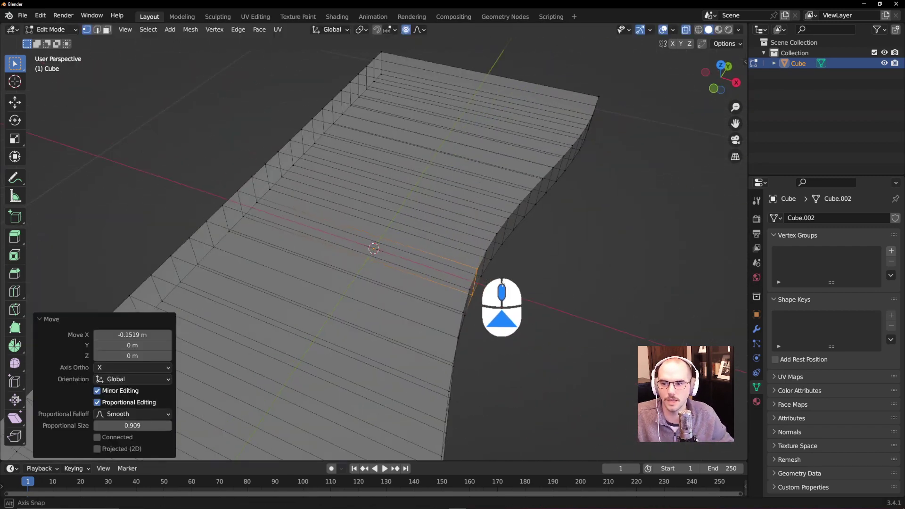
middle_drag(502, 284, 520, 261)
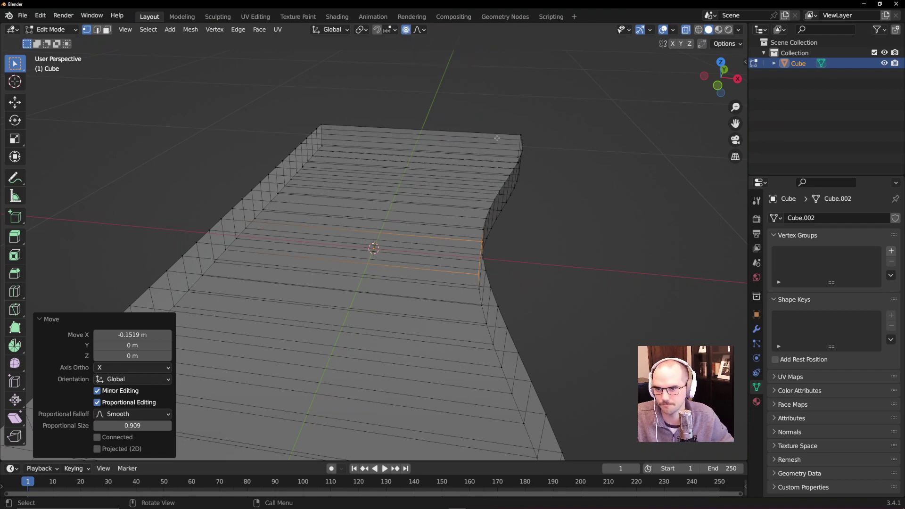
middle_drag(425, 264, 497, 273)
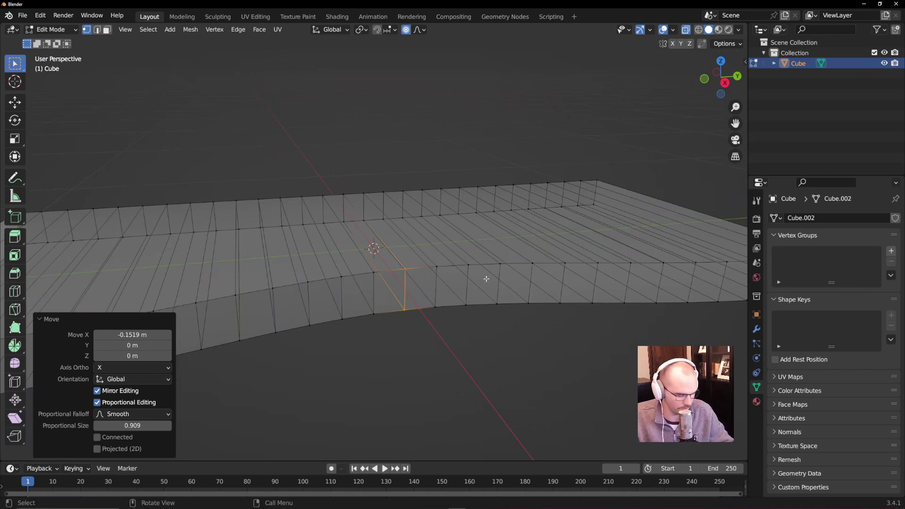
key(3)
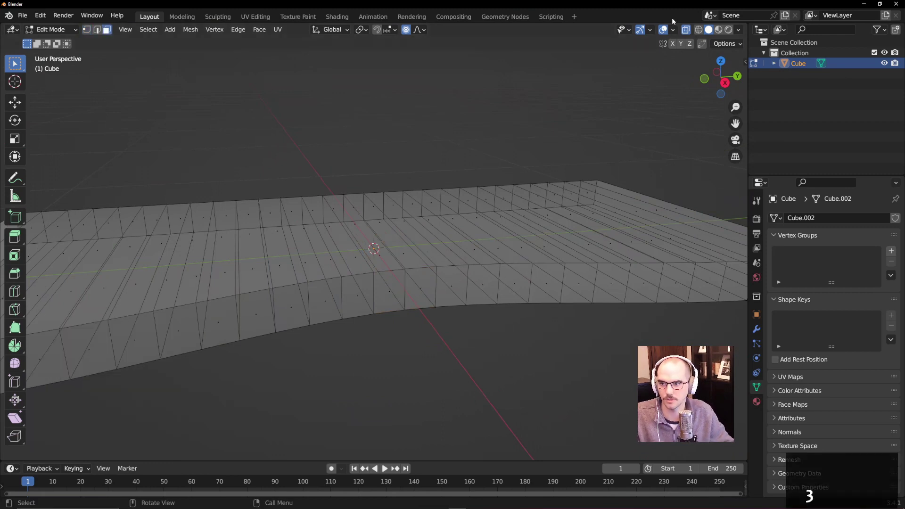
Step: Try scaling the middle face of the curved side up and down, varying the Smooth proportional size between about 0.08 and 0.91 m
click(448, 288)
scroll(493, 316, down, 6)
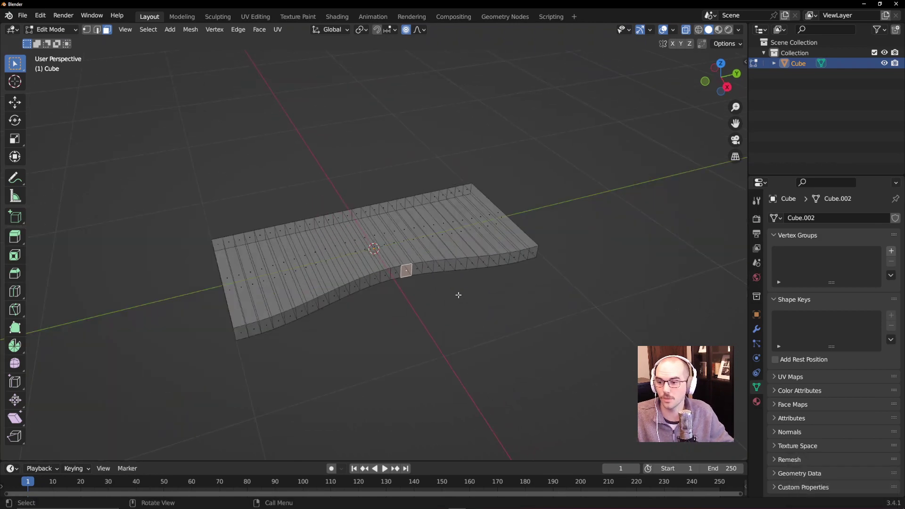
key(s)
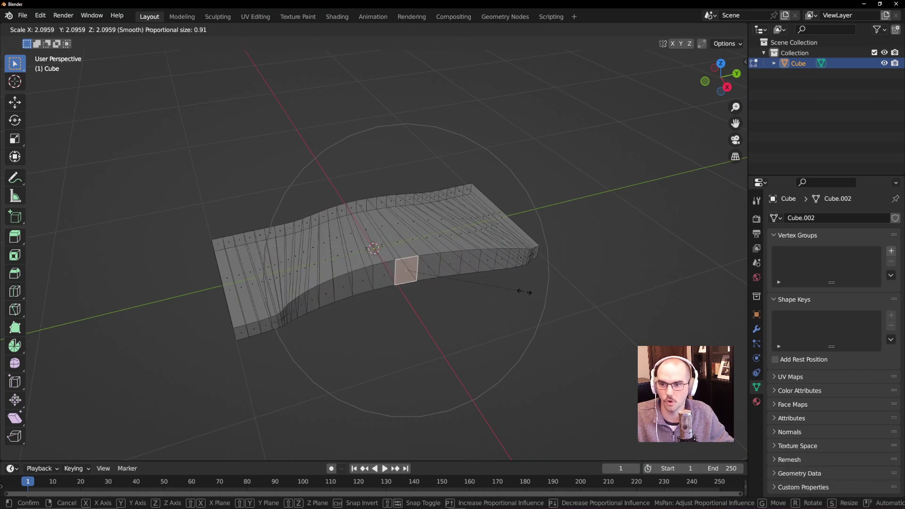
scroll(495, 284, up, 16)
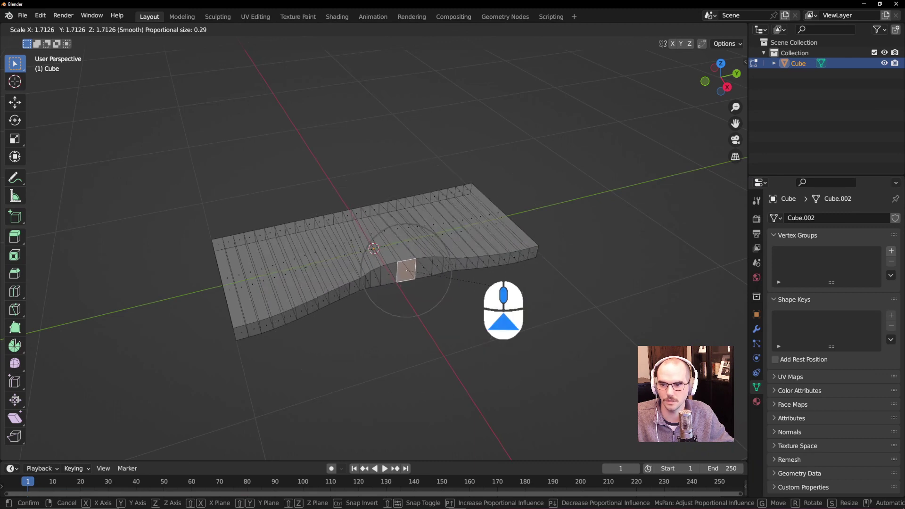
scroll(493, 285, down, 13)
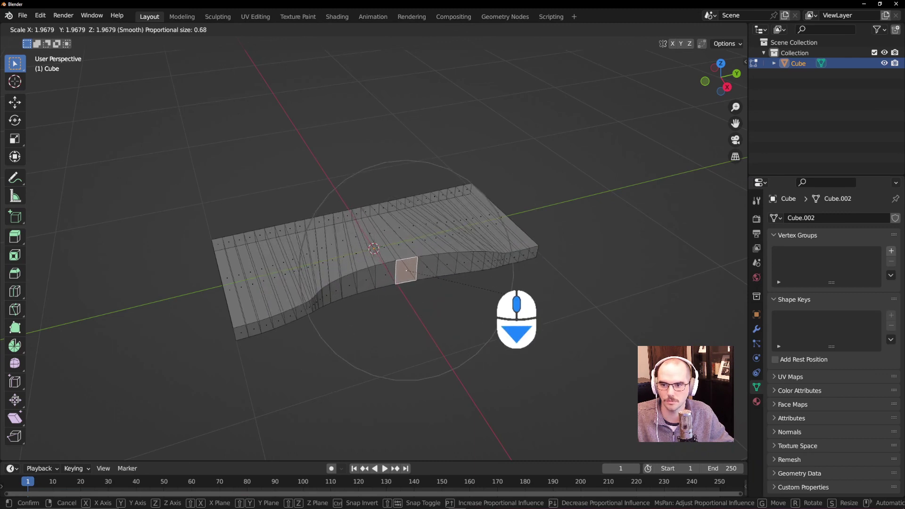
scroll(476, 271, up, 4)
scroll(434, 259, down, 9)
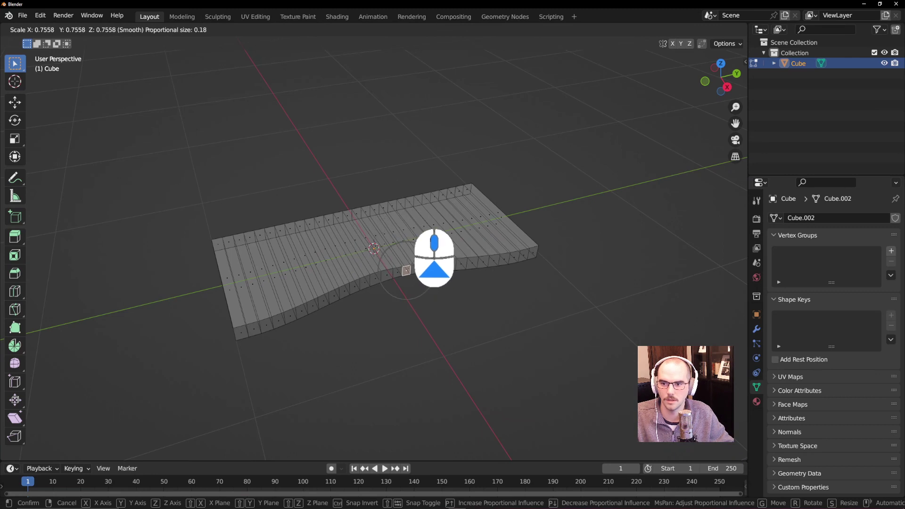
scroll(407, 270, up, 3)
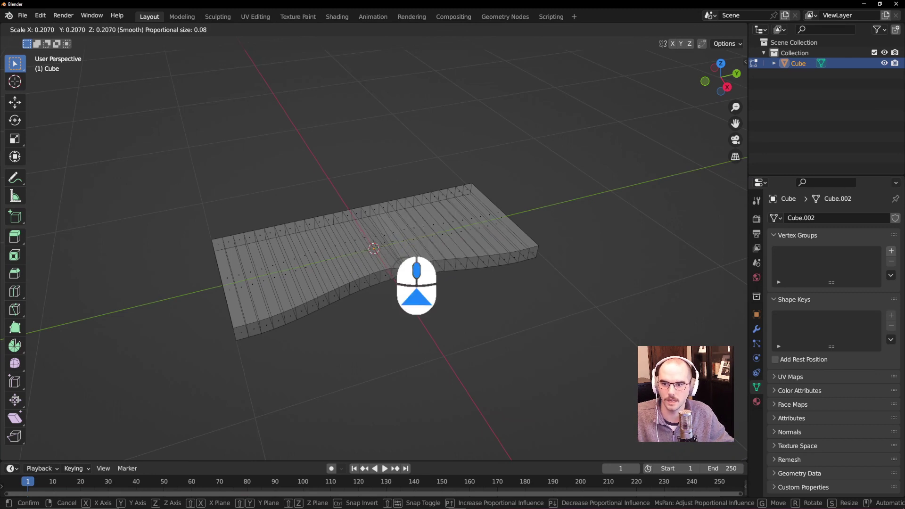
scroll(406, 270, down, 20)
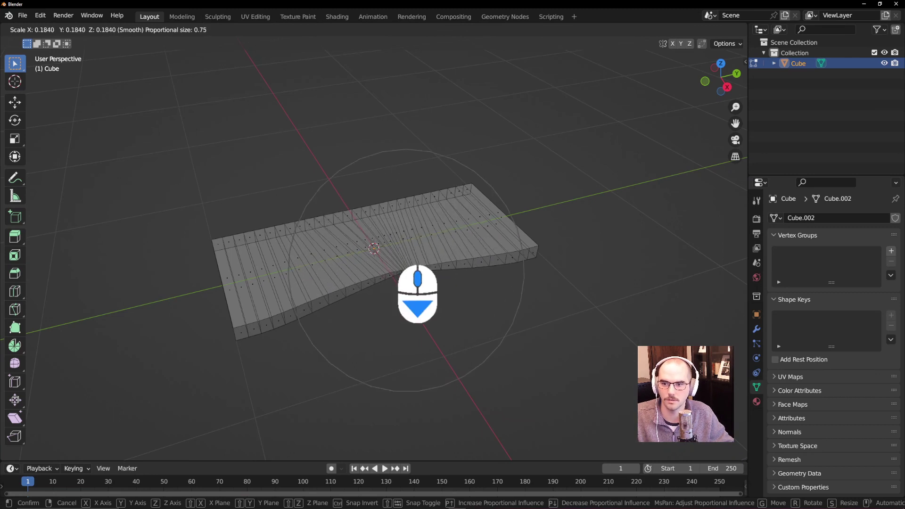
scroll(474, 318, down, 2)
click(457, 282)
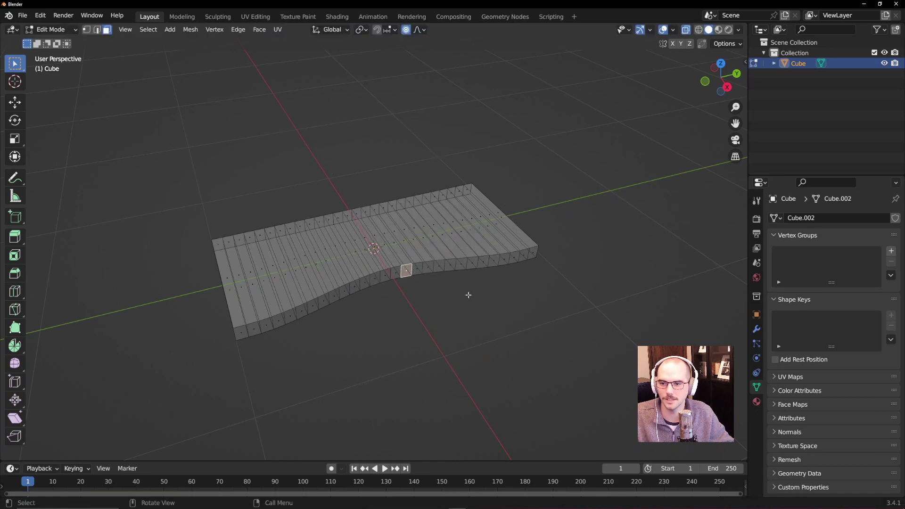
Step: Set the proportional falloff to Random and undo the edits that curved the slab's side
middle_drag(468, 295, 485, 289)
scroll(505, 283, up, 5)
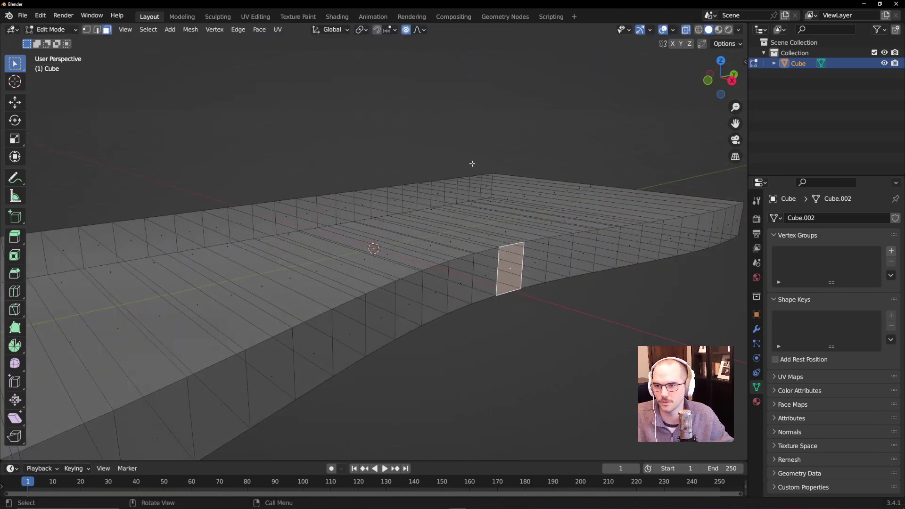
click(419, 29)
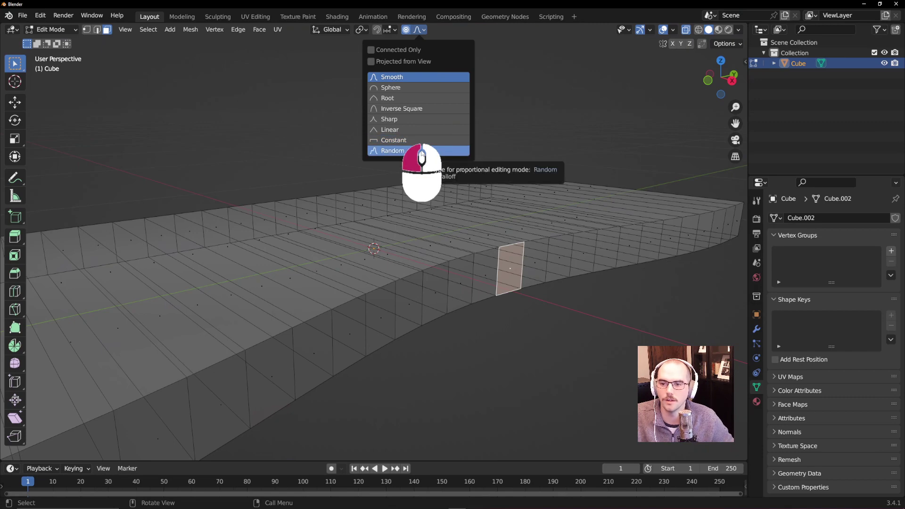
click(417, 151)
middle_drag(418, 147, 587, 212)
key(ctrl+z)
key(ctrl+z)
key(ctrl+z)
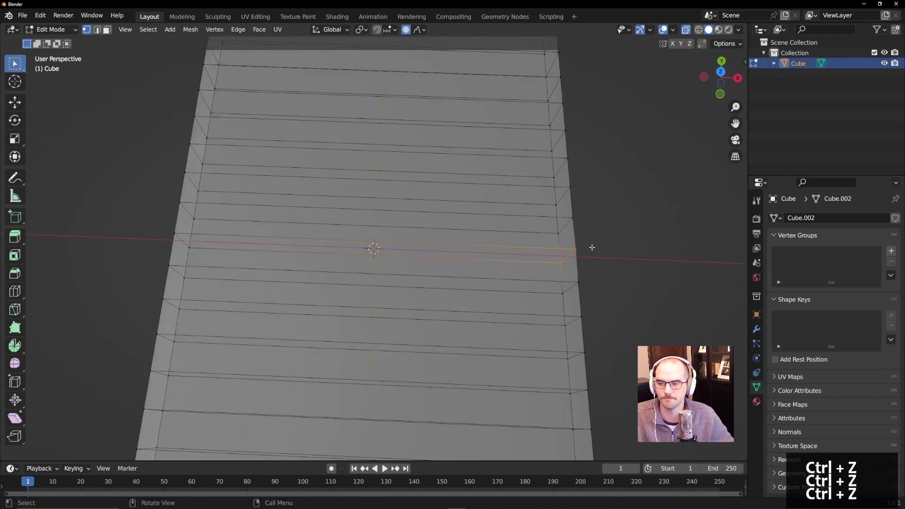
Step: Try moving the middle side vertices -0.39721 m along X with Random falloff and a proportional size of 0.826 m, and undo the move
scroll(592, 247, down, 6)
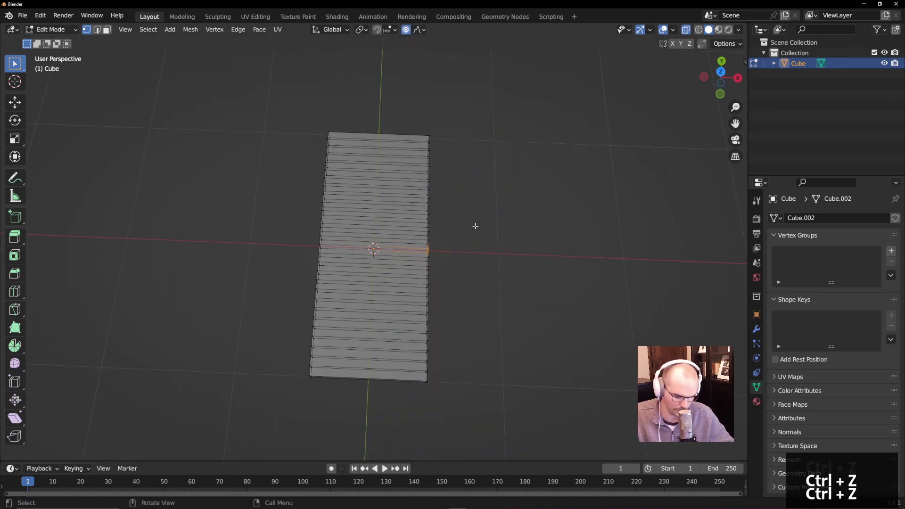
key(KP_7)
scroll(475, 226, up, 4)
key(g)
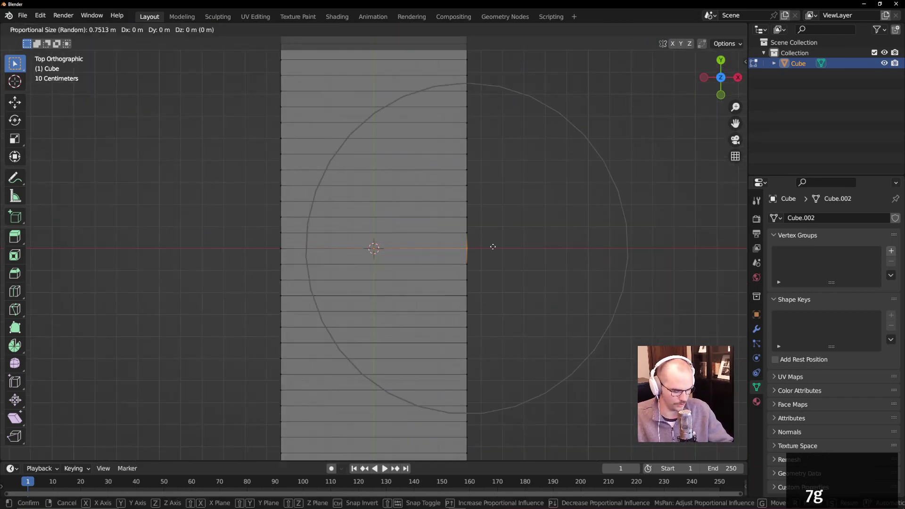
key(x)
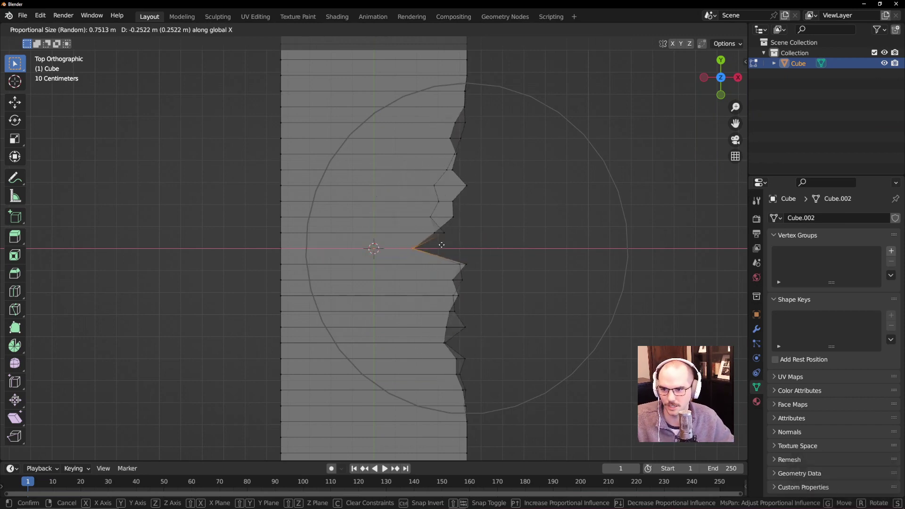
scroll(462, 238, down, 1)
scroll(462, 237, down, 4)
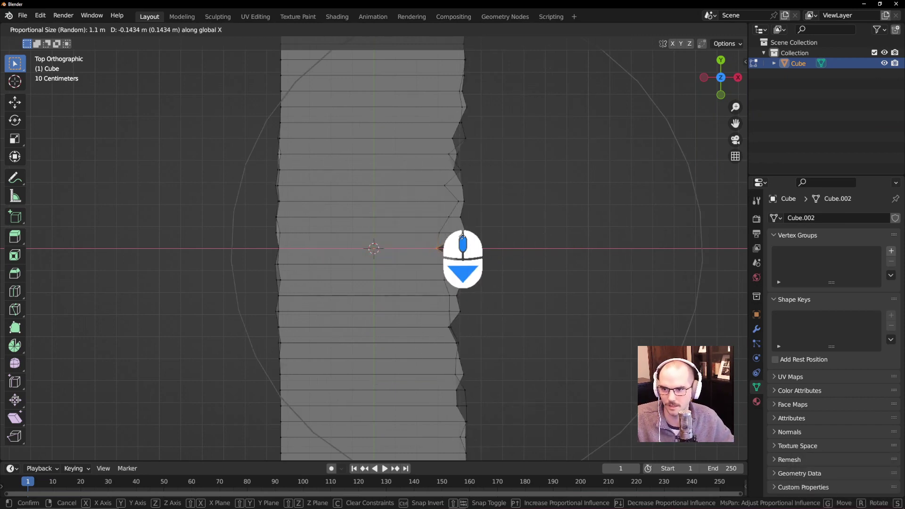
scroll(462, 237, up, 6)
scroll(463, 237, down, 3)
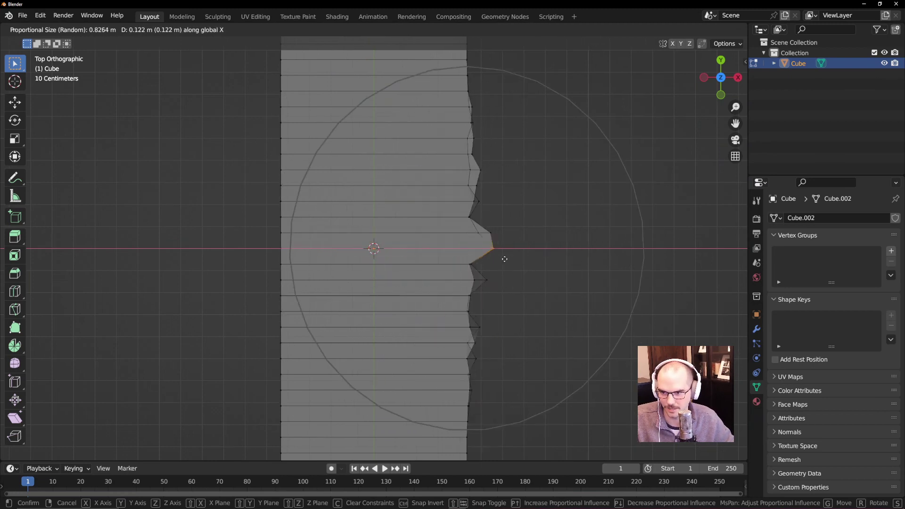
click(408, 264)
middle_drag(408, 264, 478, 147)
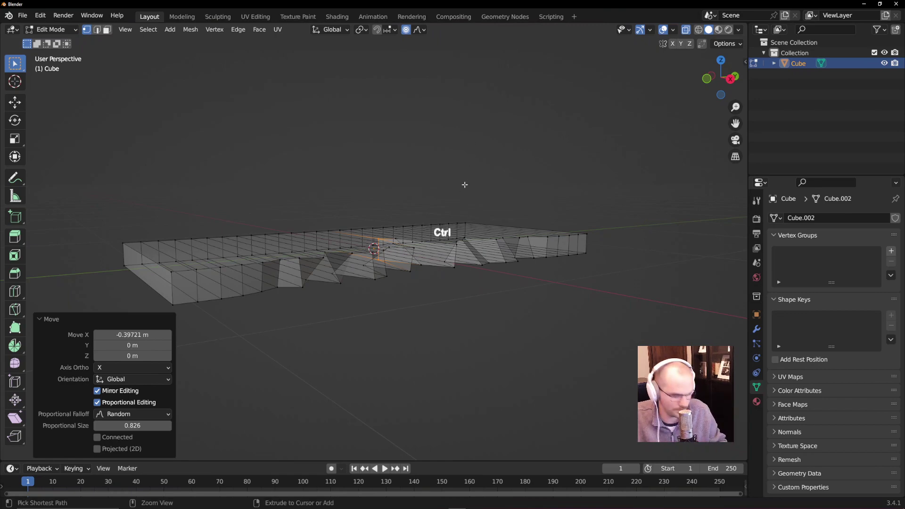
key(ctrl+z)
Step: Try a free move of the middle side vertices with Random falloff at a proportional size of about 0.826 m, and clear the selection
middle_drag(454, 202, 391, 70)
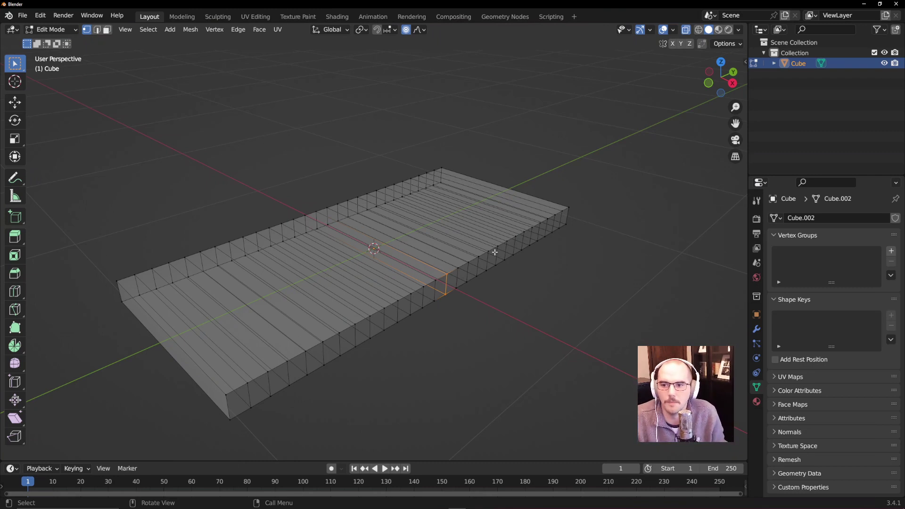
middle_drag(494, 253, 442, 245)
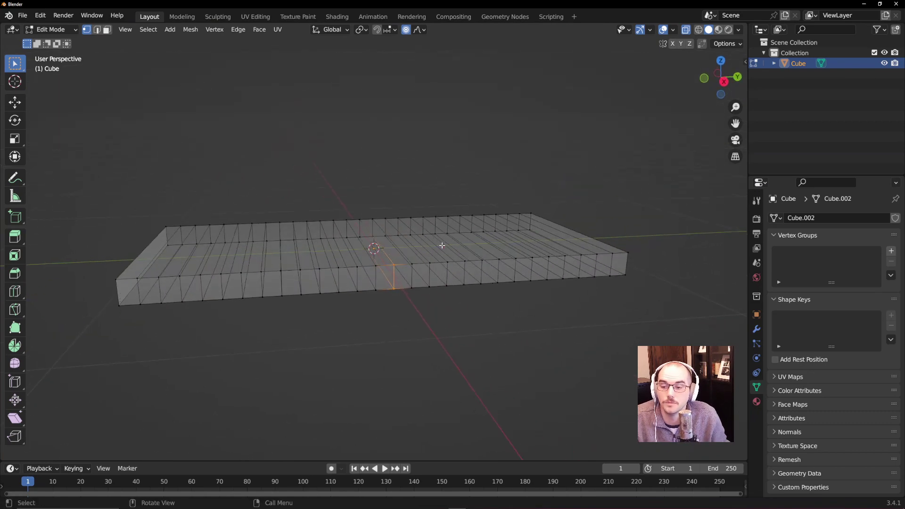
click(406, 31)
middle_drag(410, 139, 519, 367)
key(g)
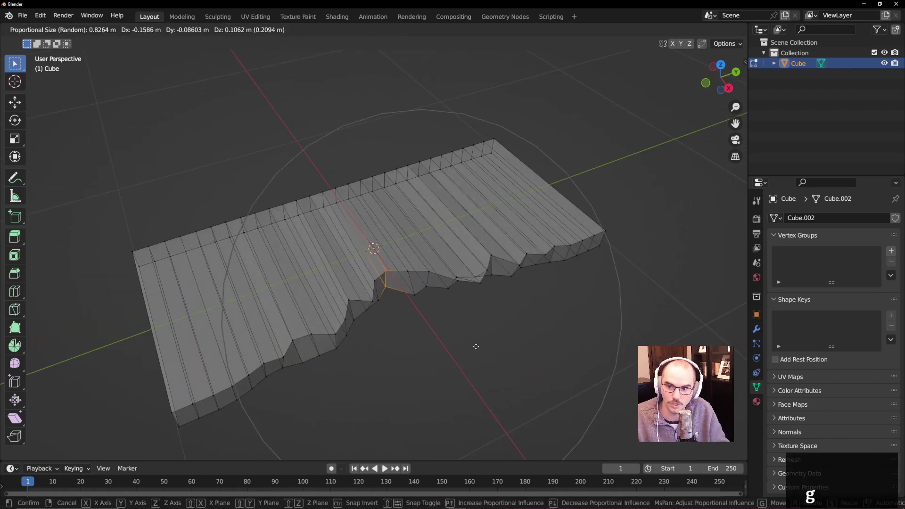
right_click(419, 95)
click(425, 55)
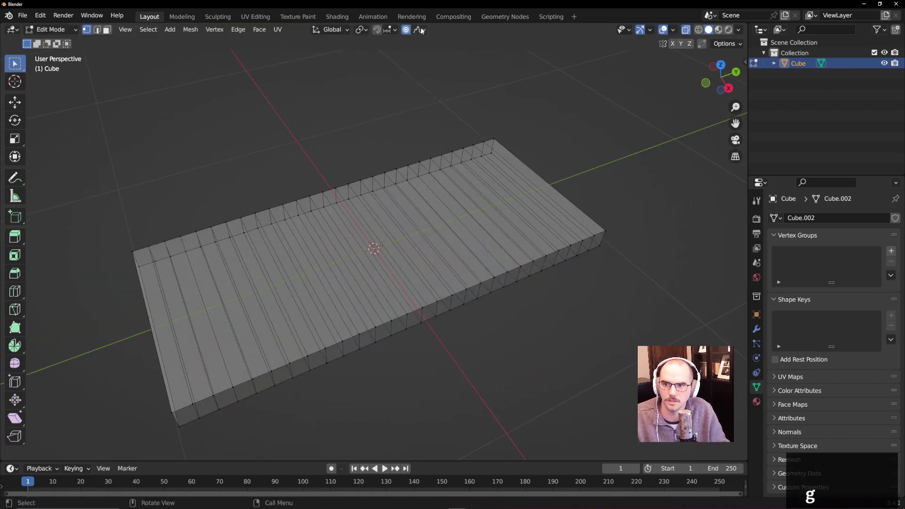
Step: Try Constant falloff on a move of the middle side vertices along X
click(419, 30)
click(429, 140)
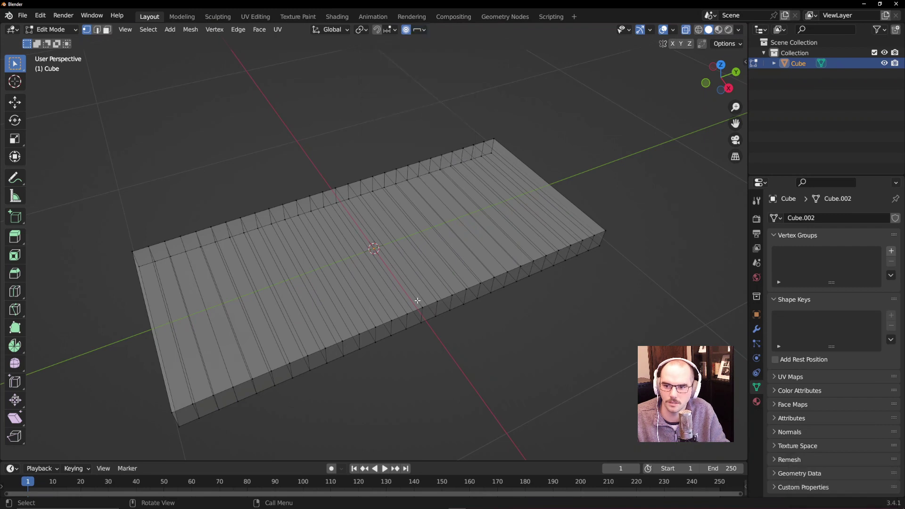
click(421, 322)
key(g)
key(x)
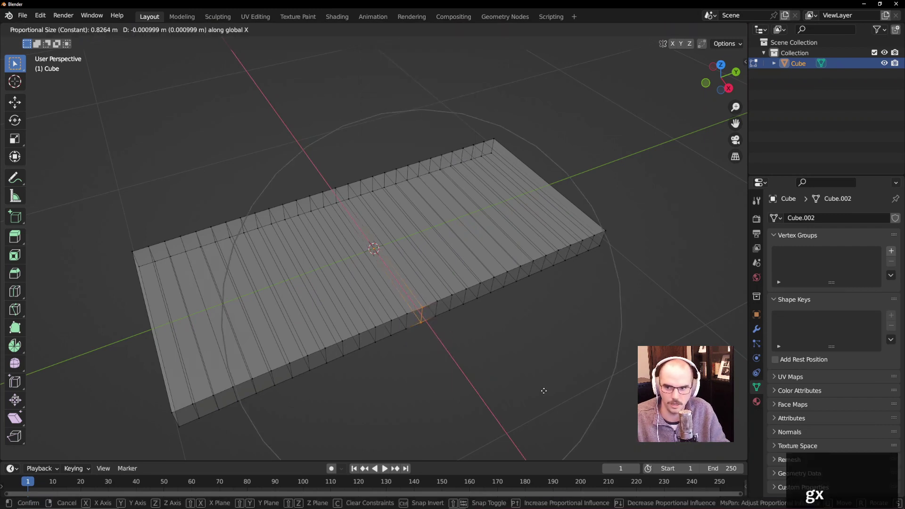
right_click(495, 362)
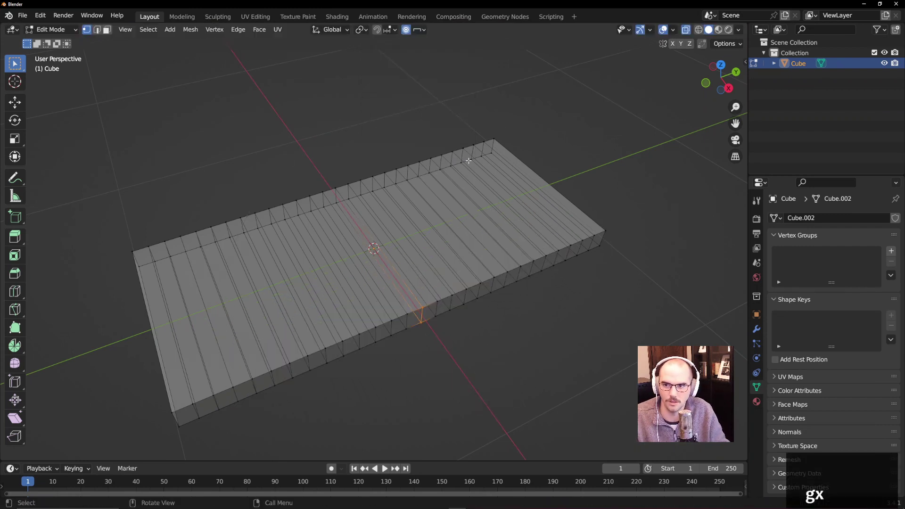
Step: Try Sharp falloff on a move of the middle side vertices along X, pulling them inward about 0.68 m
click(419, 30)
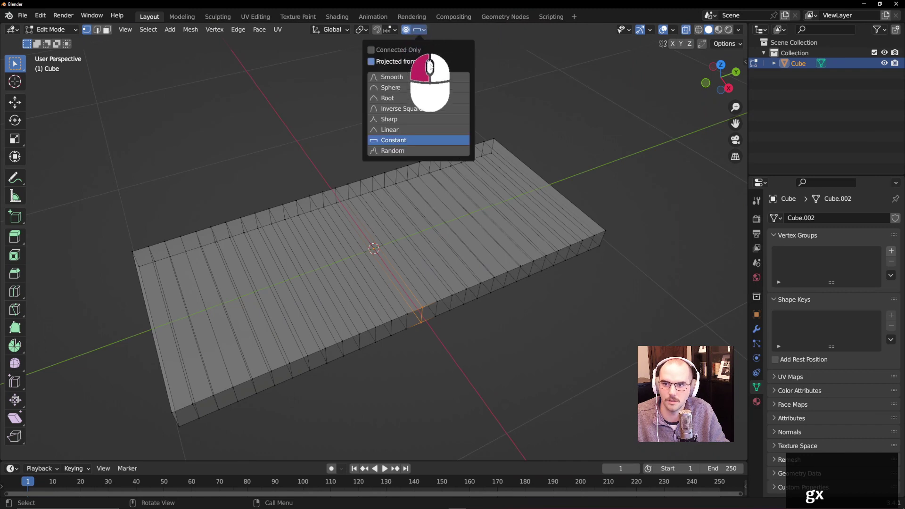
click(426, 124)
key(g)
key(x)
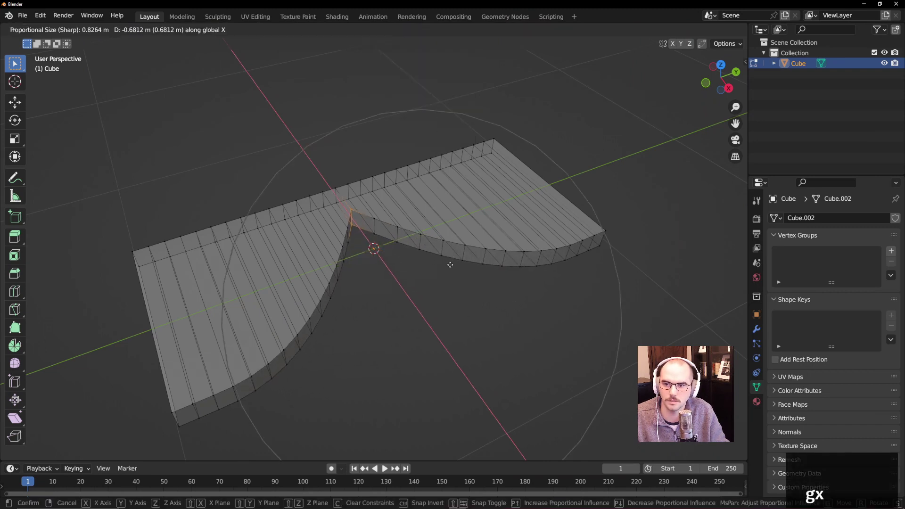
right_click(462, 286)
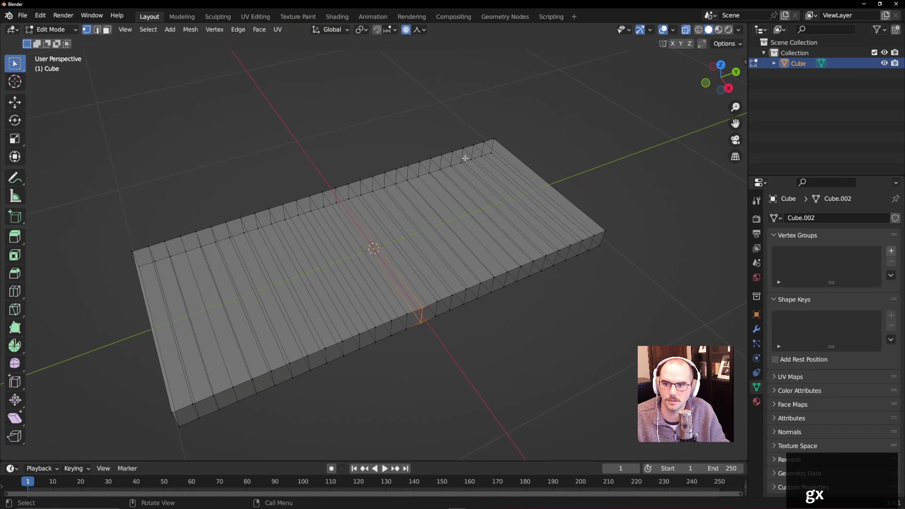
Step: Try Linear falloff on a free move of the middle side vertices
click(418, 32)
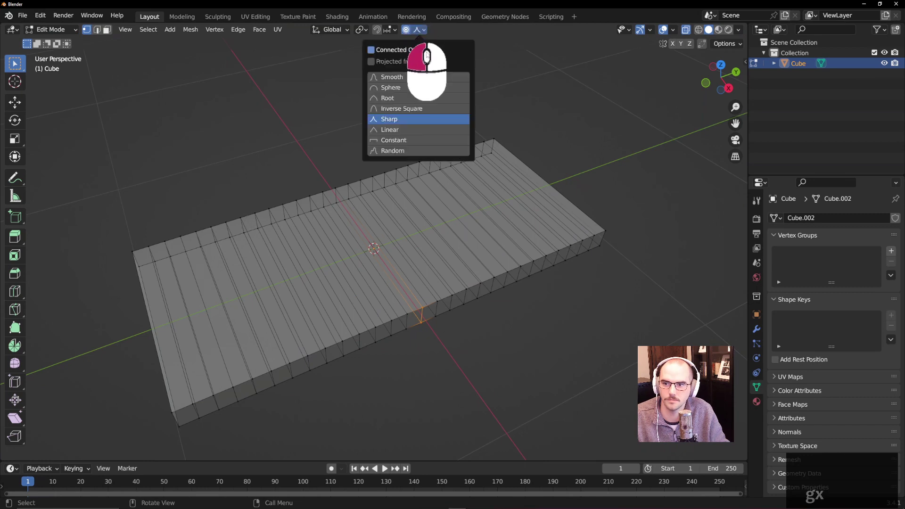
click(443, 130)
key(g)
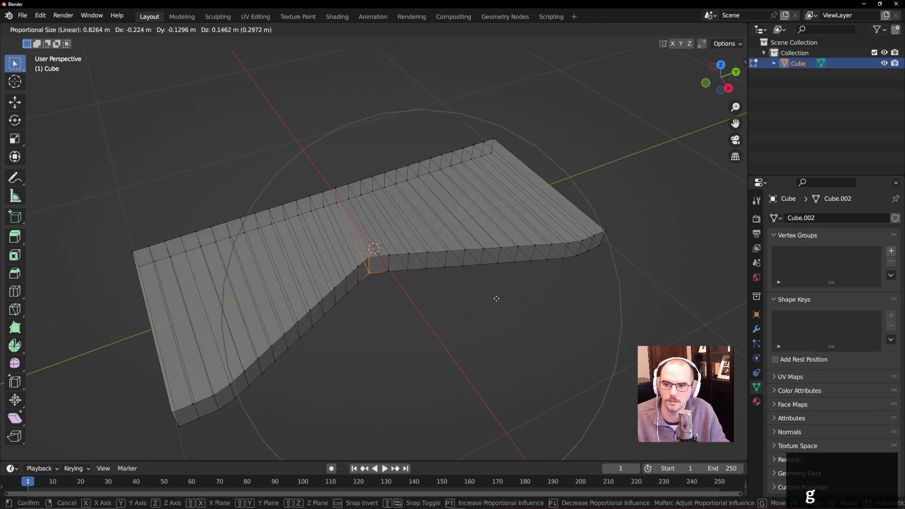
right_click(487, 239)
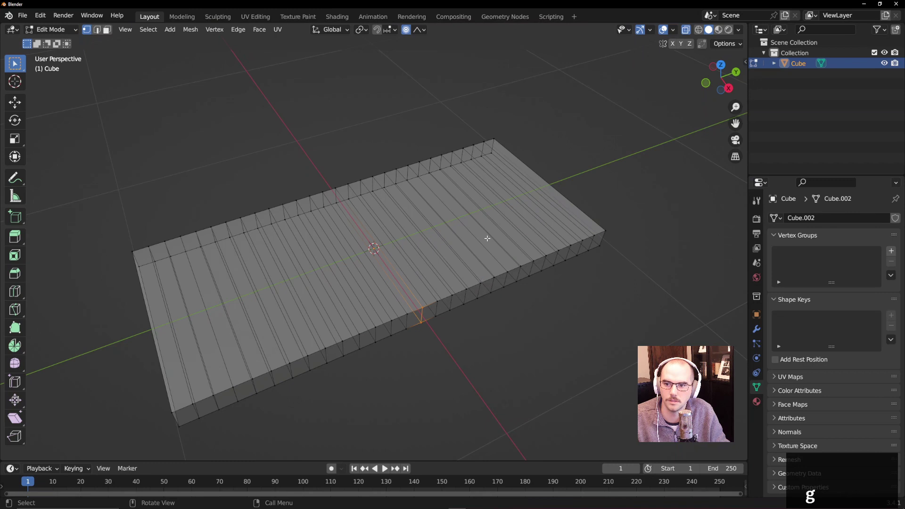
Step: Set the falloff back to Smooth and try moving the middle side vertices freely and along X, cancelling each move
click(419, 30)
click(443, 76)
key(g)
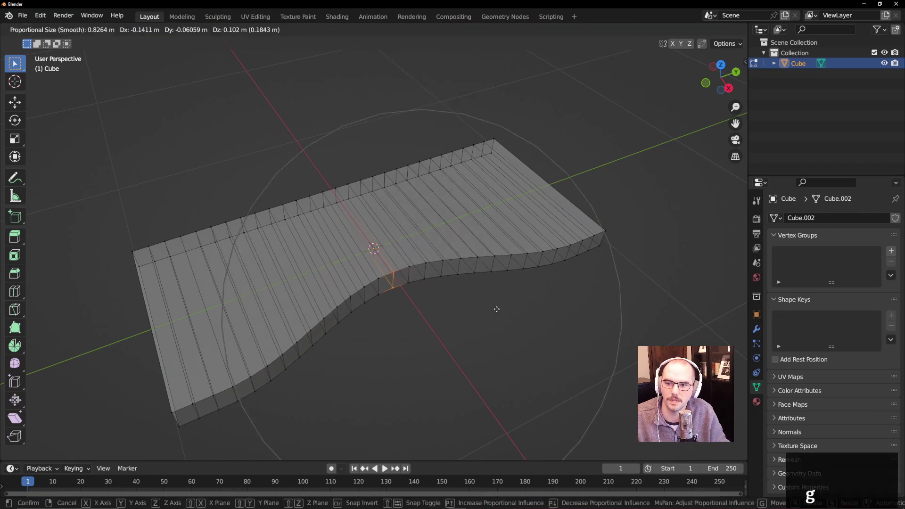
key(g)
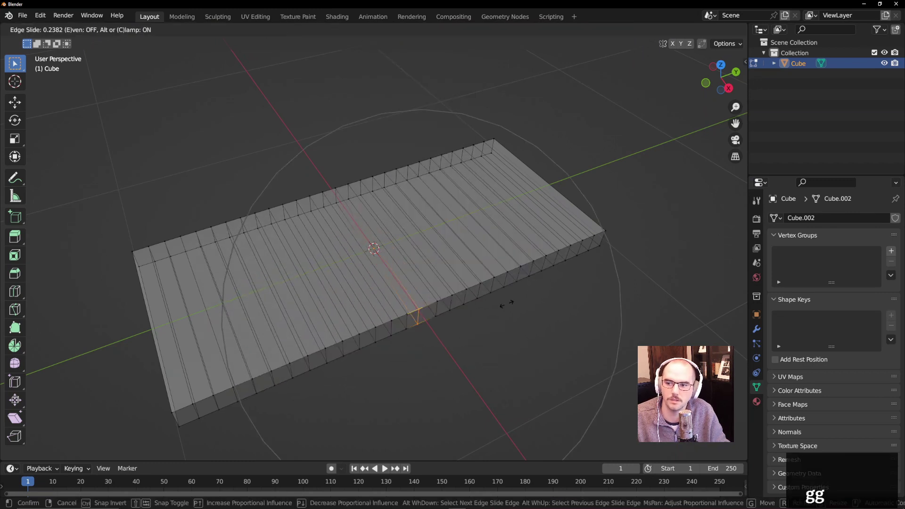
right_click(490, 326)
key(g)
key(x)
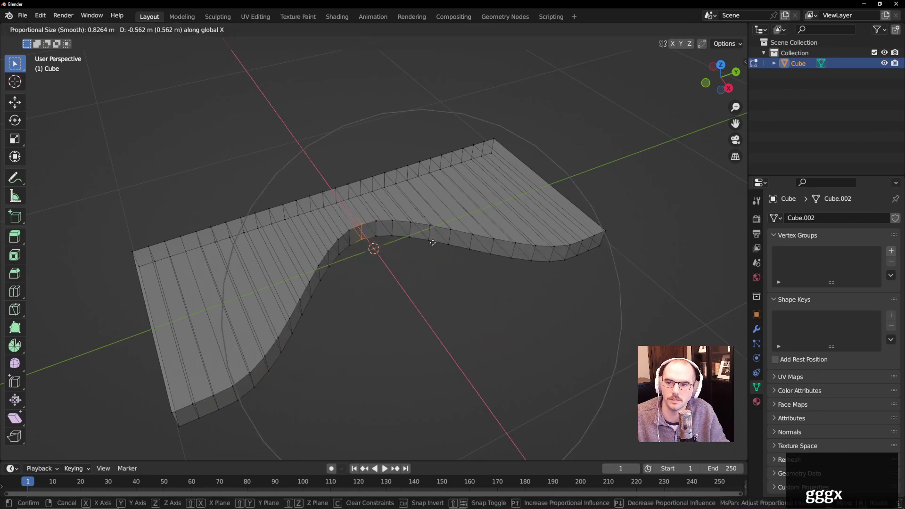
right_click(463, 264)
key(Escape)
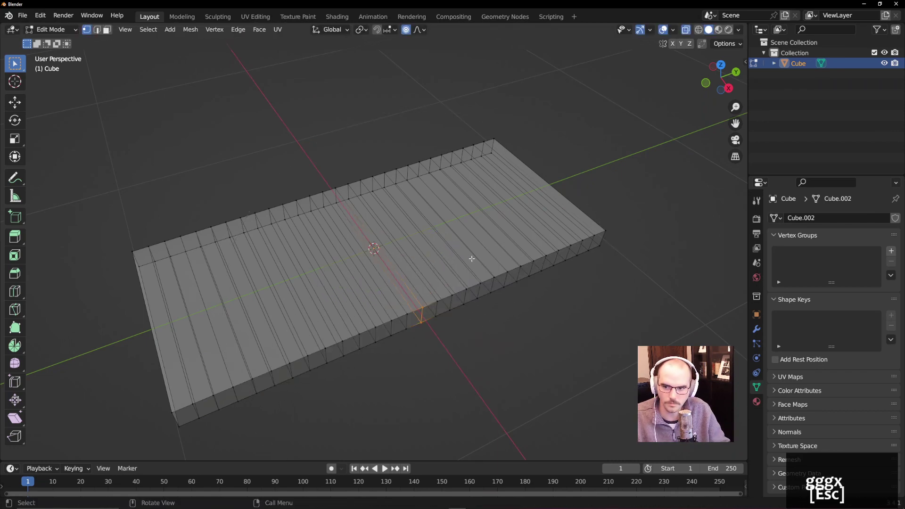
Step: Undo back past the loop cuts to the plain slab with all its faces selected
key(ctrl+z)
key(ctrl+z)
key(ctrl+z)
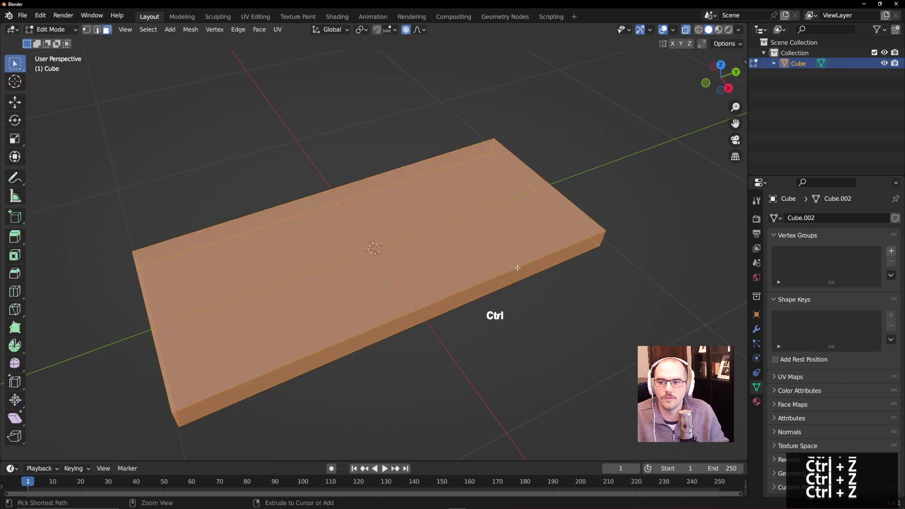
key(ctrl+z)
middle_drag(517, 267, 510, 287)
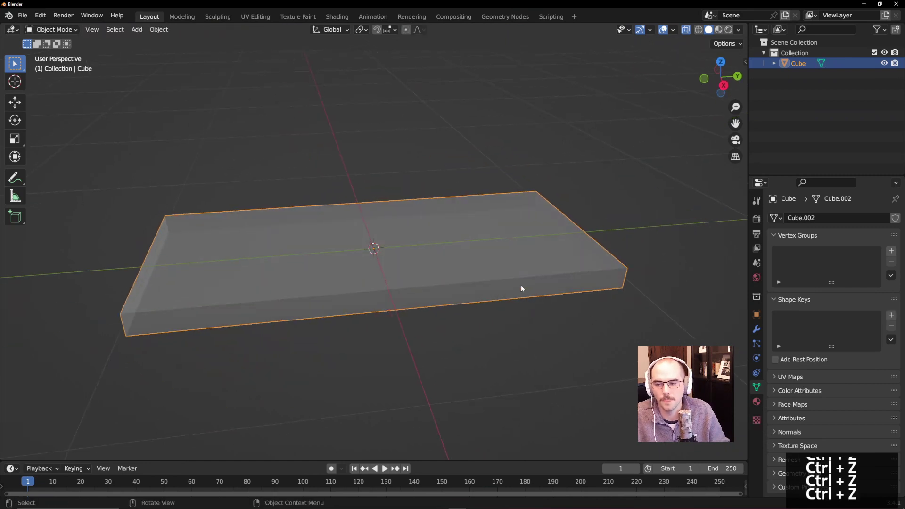
key(Tab)
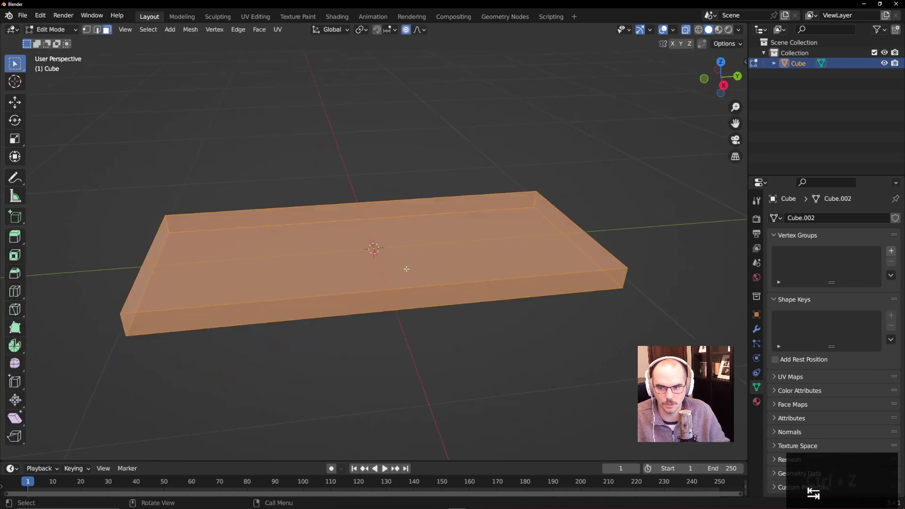
key(ctrl+r)
scroll(405, 272, up, 20)
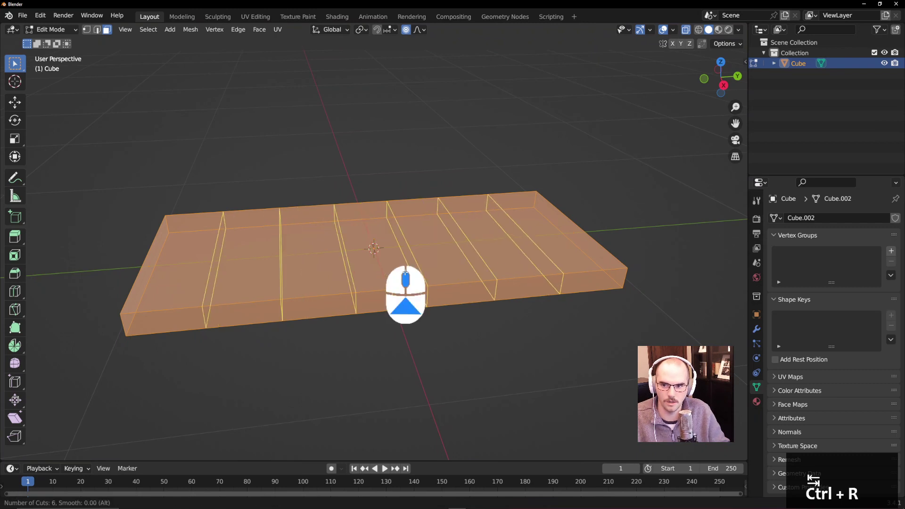
right_click(405, 272)
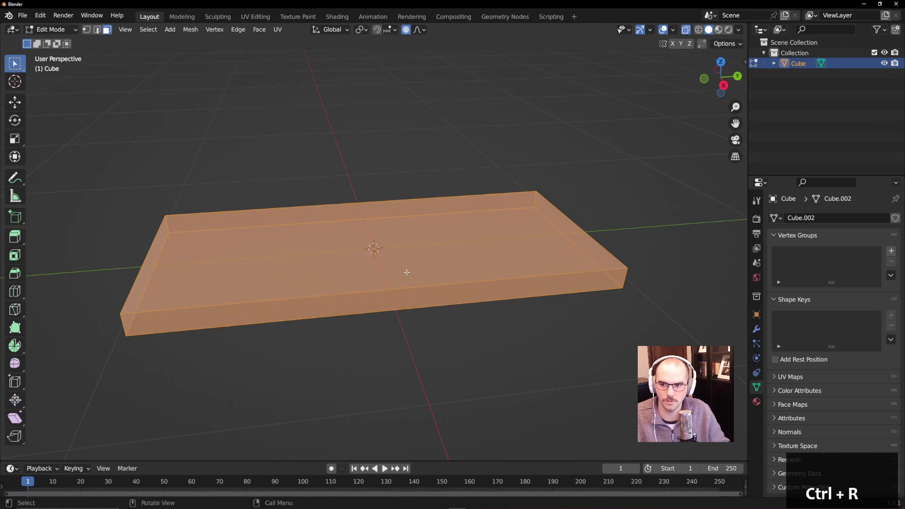
key(Tab)
middle_drag(462, 262, 383, 238)
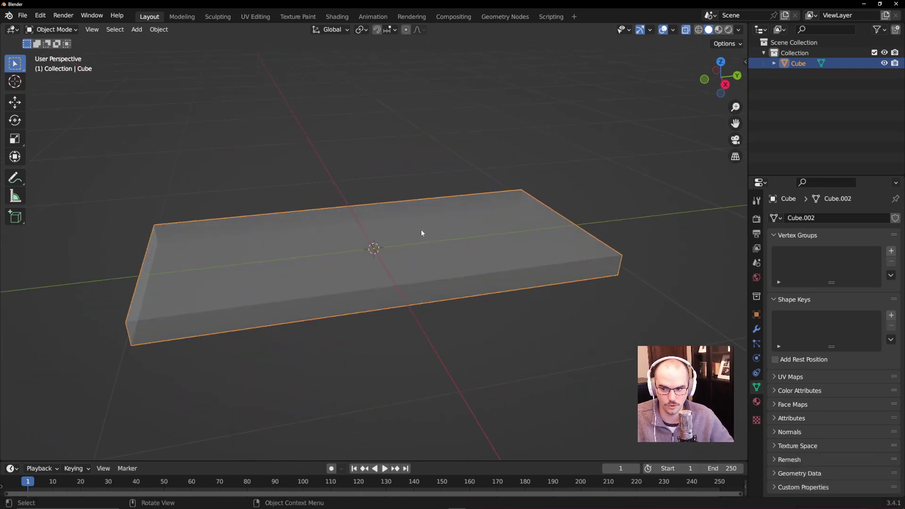
middle_drag(404, 259, 384, 281)
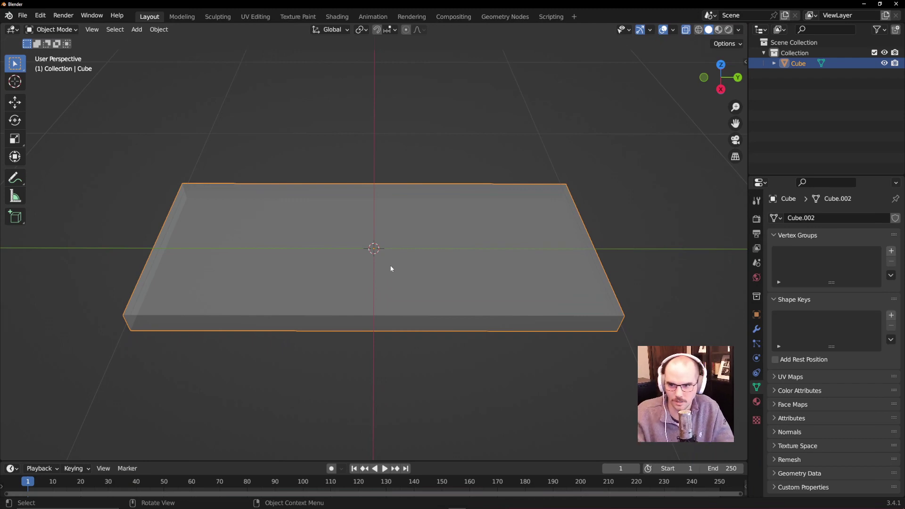
Step: Subdivide all faces of the slab with one cut in Edit Mode, and return to Object Mode
key(Tab)
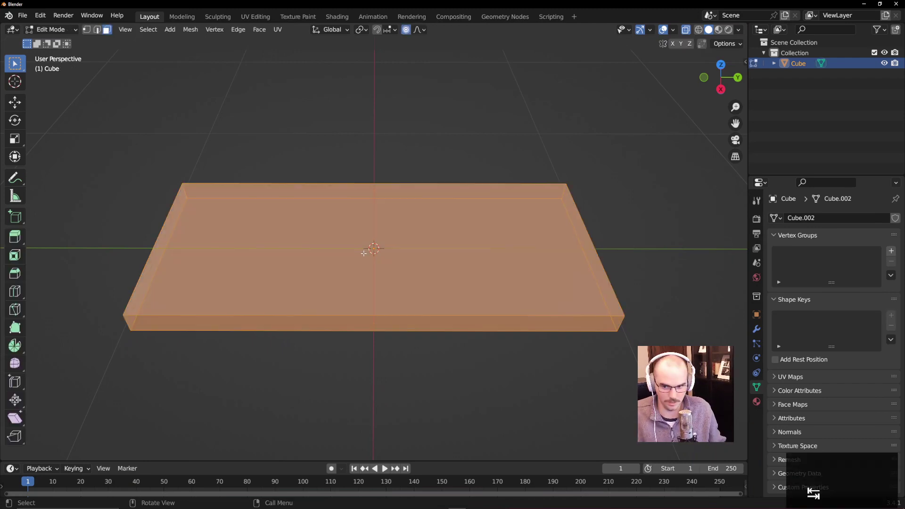
right_click(386, 275)
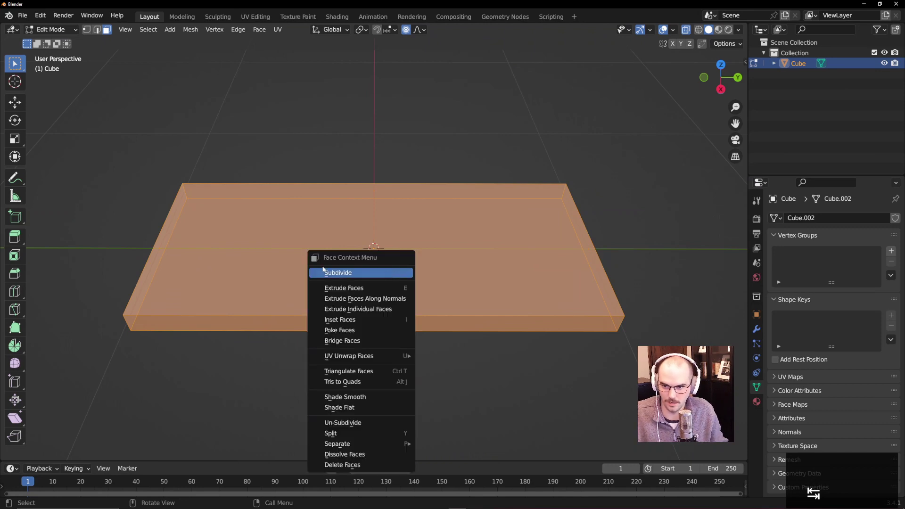
click(349, 273)
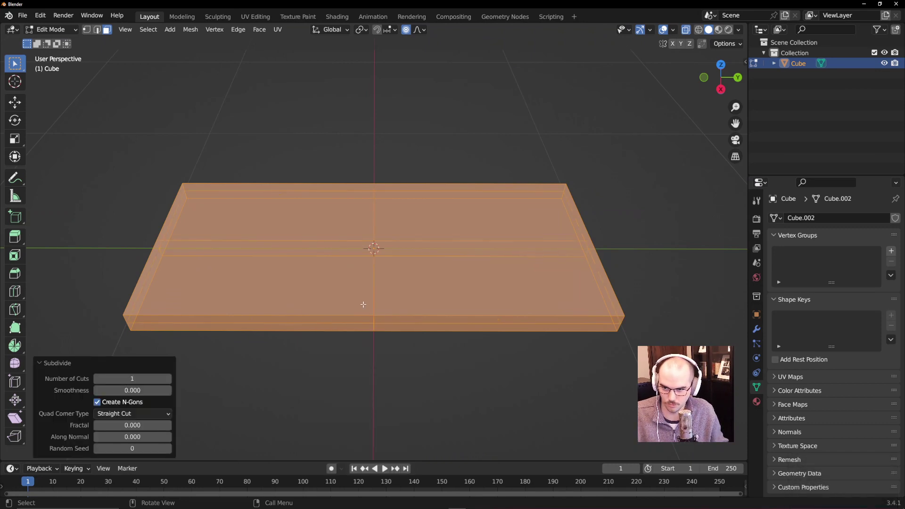
middle_drag(404, 321, 420, 349)
key(Tab)
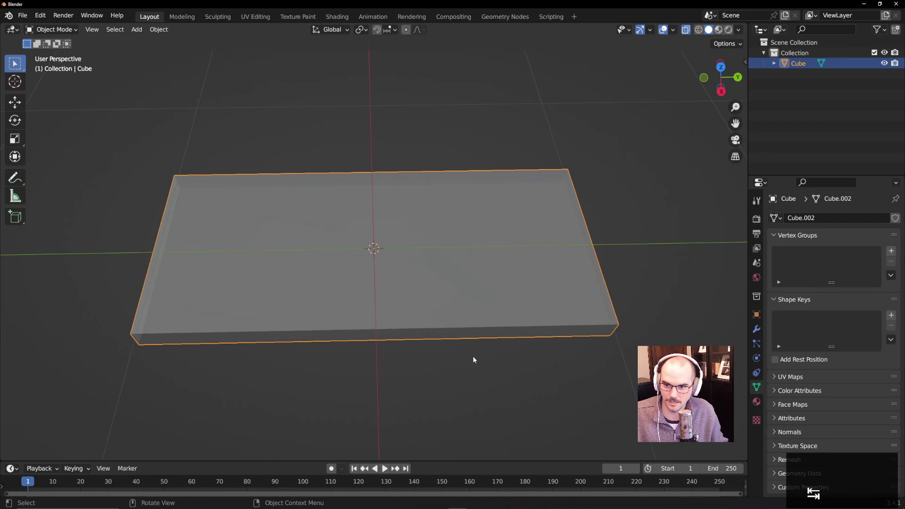
Step: Reopen the slab in Edit Mode and show it in Wireframe shading with X-ray off
key(Tab)
click(702, 30)
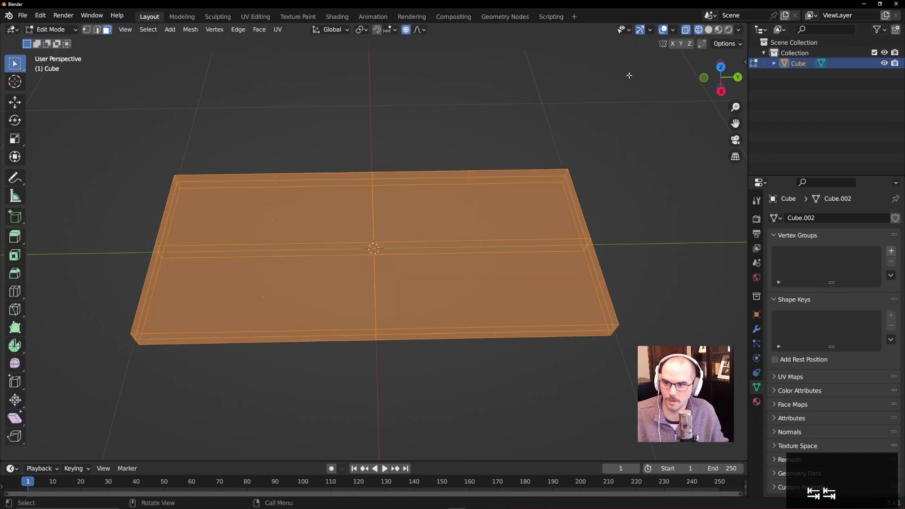
click(685, 29)
middle_drag(627, 109, 516, 180)
scroll(516, 180, up, 2)
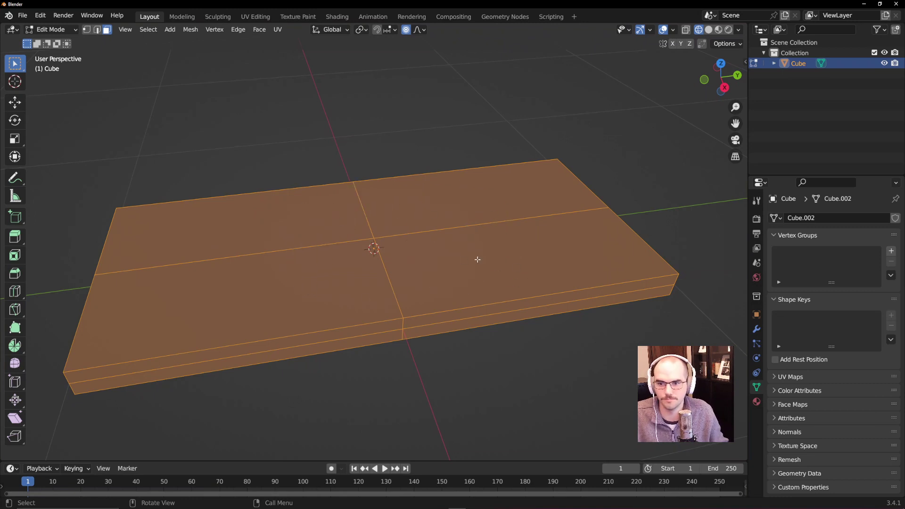
Step: Subdivide only the slab's top face in the positive X, positive Y quarter with one cut
key(3)
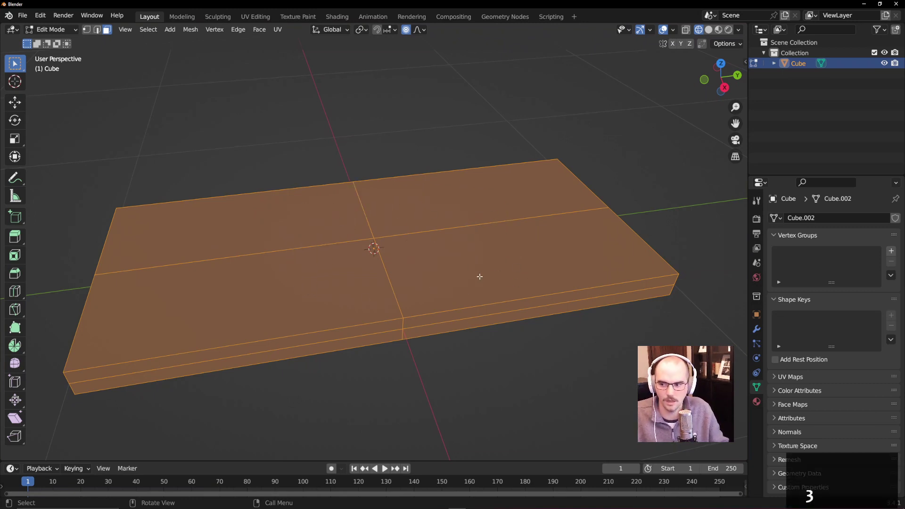
click(481, 275)
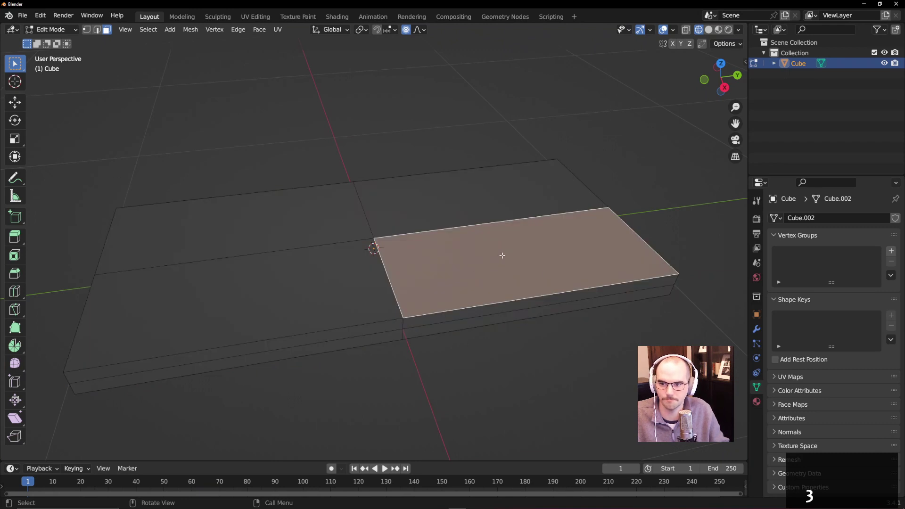
middle_drag(503, 256, 497, 297)
right_click(497, 297)
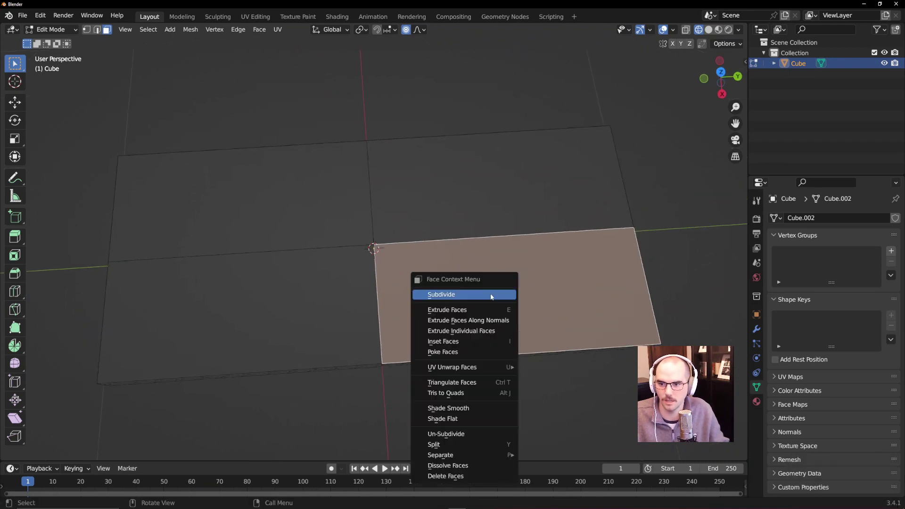
click(491, 295)
middle_drag(544, 363, 555, 313)
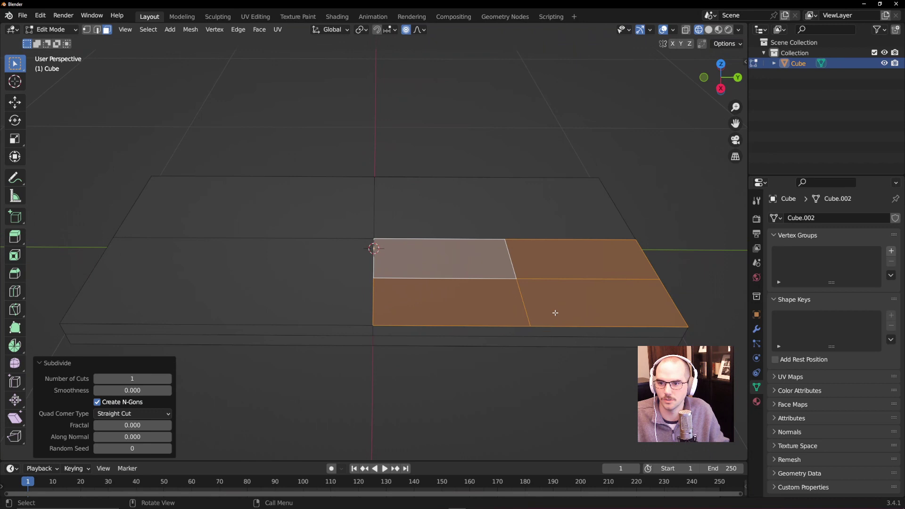
Step: Subdivide the small top face beside the slab's centre, within the divided quarter, with one cut
click(477, 217)
click(447, 266)
right_click(447, 267)
click(426, 271)
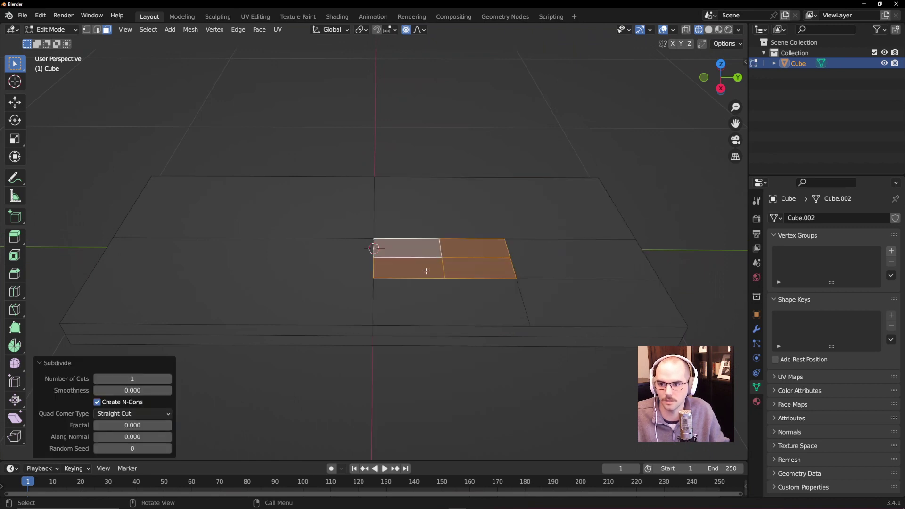
Step: Try subdividing the large top face on the positive X, negative Y side with 3 cuts, and undo the attempt
click(236, 297)
right_click(210, 281)
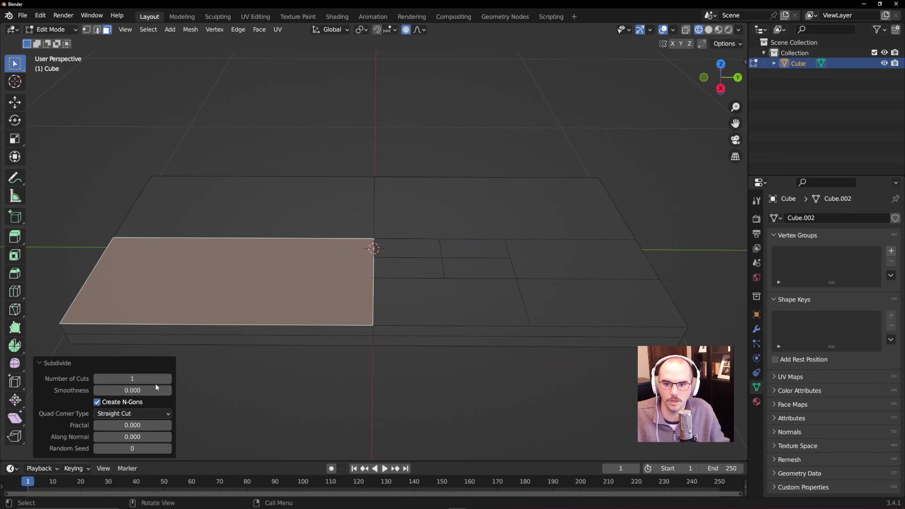
click(168, 378)
click(168, 378)
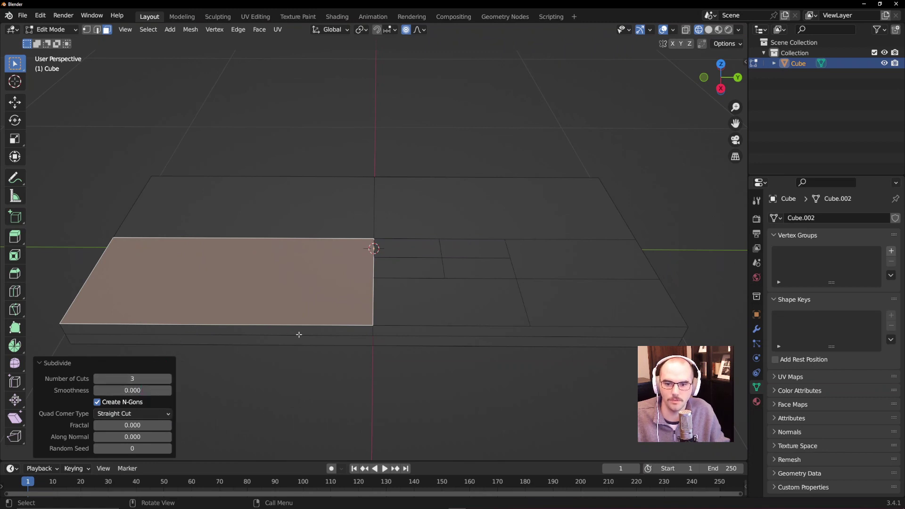
key(ctrl+z)
Step: Try subdividing the small top face by the slab's positive X edge nearest the middle, and collapse the Subdivide settings
middle_drag(264, 289, 443, 285)
right_click(443, 285)
click(444, 285)
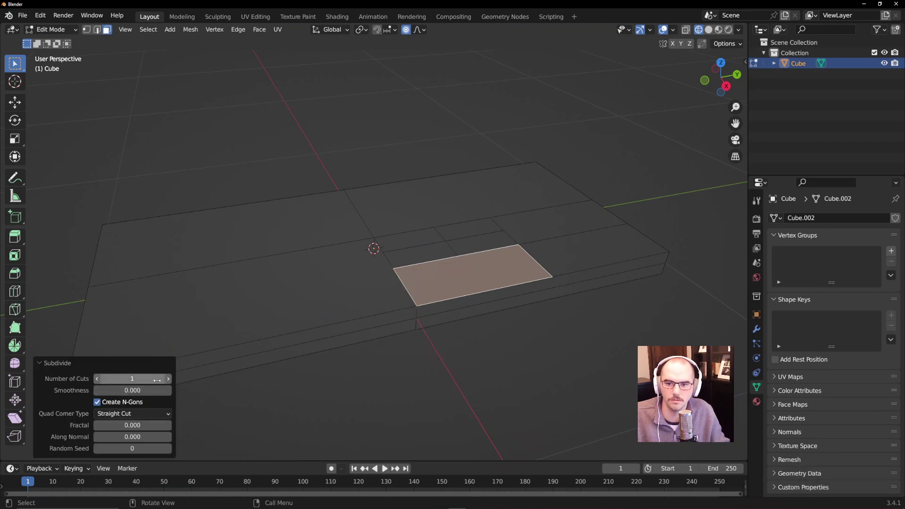
click(165, 379)
key(Tab)
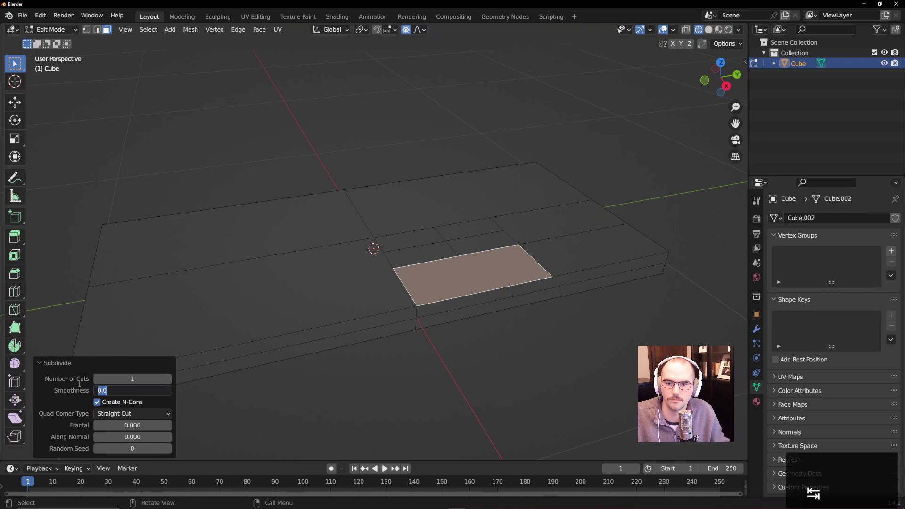
click(52, 363)
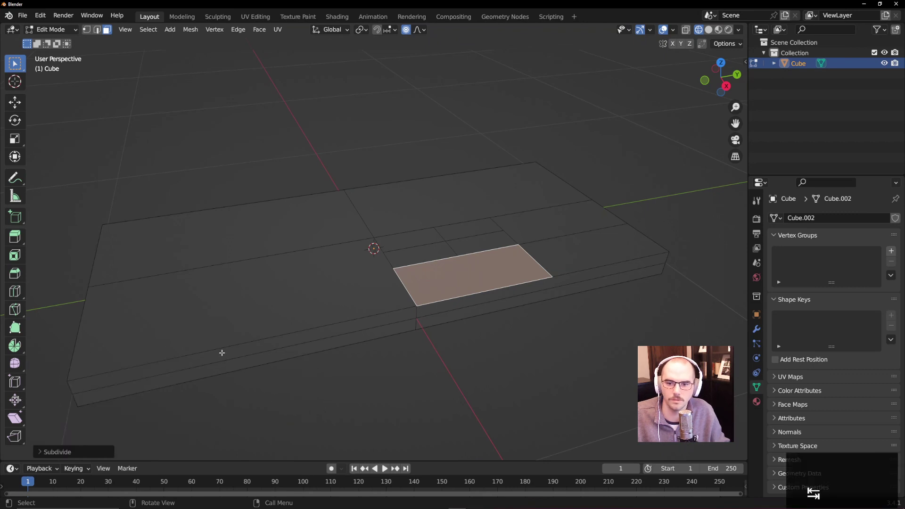
Step: Try subdividing the large undivided top face on the positive X, negative Y side, and check the wireframe in Object Mode
click(224, 319)
right_click(223, 319)
click(223, 317)
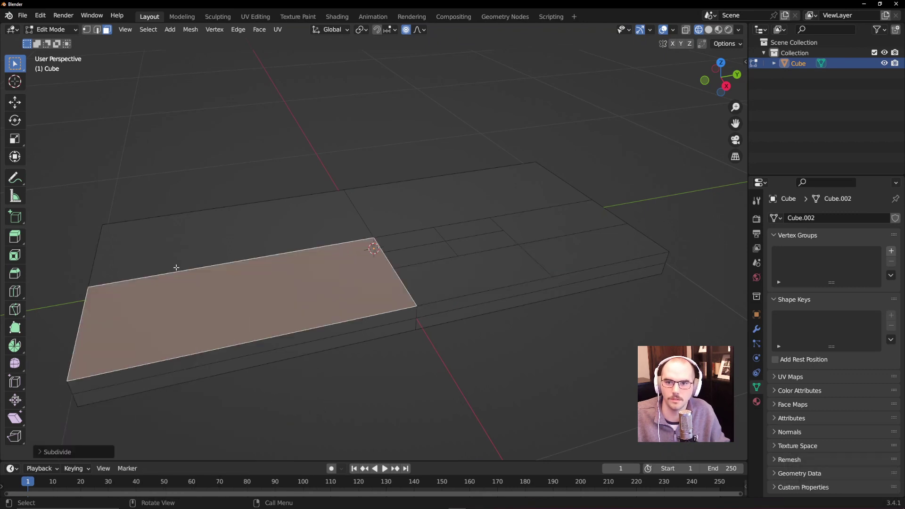
key(Tab)
middle_drag(255, 296, 255, 276)
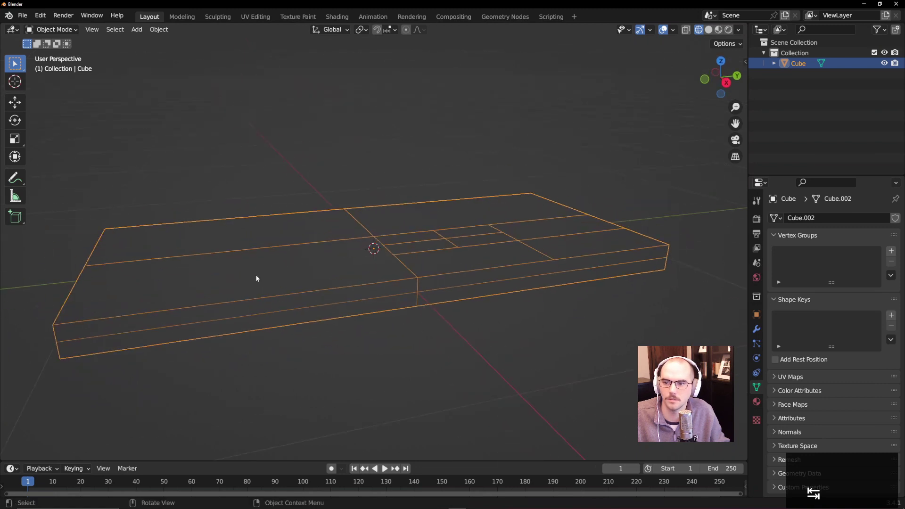
right_click(254, 276)
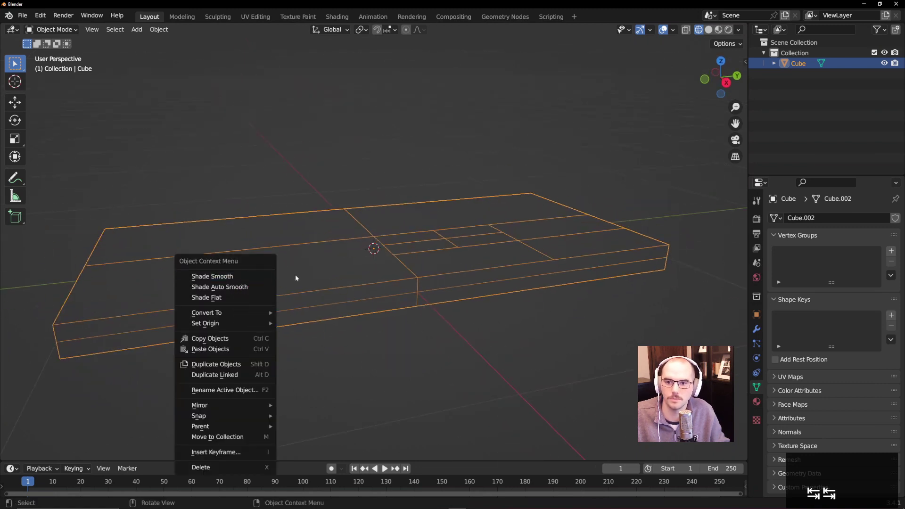
key(Tab)
click(302, 292)
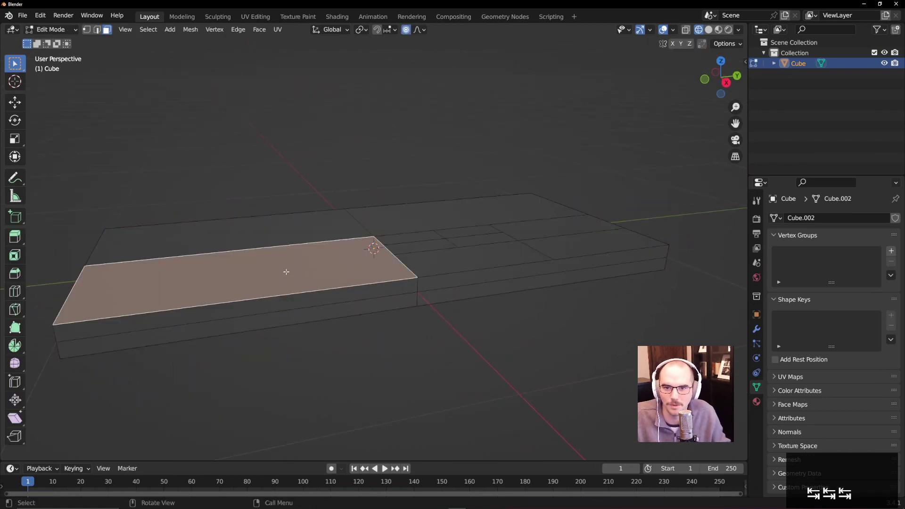
Step: Select all faces of the slab and subdivide them together
key(a)
right_click(306, 275)
click(307, 275)
middle_drag(399, 287, 396, 323)
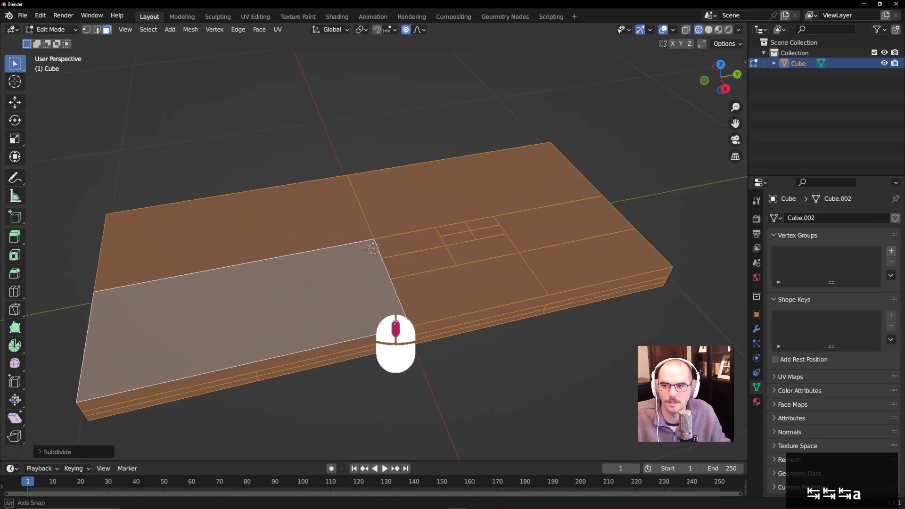
Step: Try subdividing the upper face on the slab's positive X side, in its positive Y half, and undo it
click(429, 225)
click(305, 228)
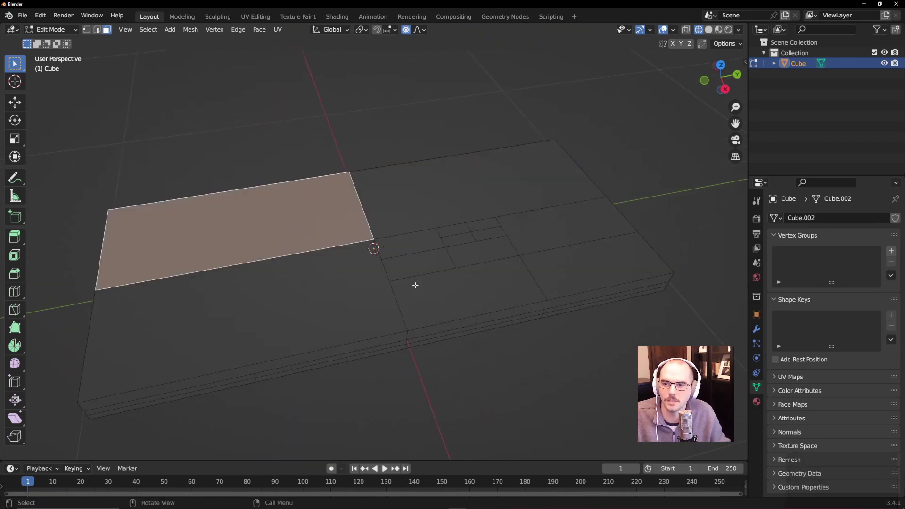
middle_drag(415, 285, 416, 256)
click(354, 270)
click(405, 260)
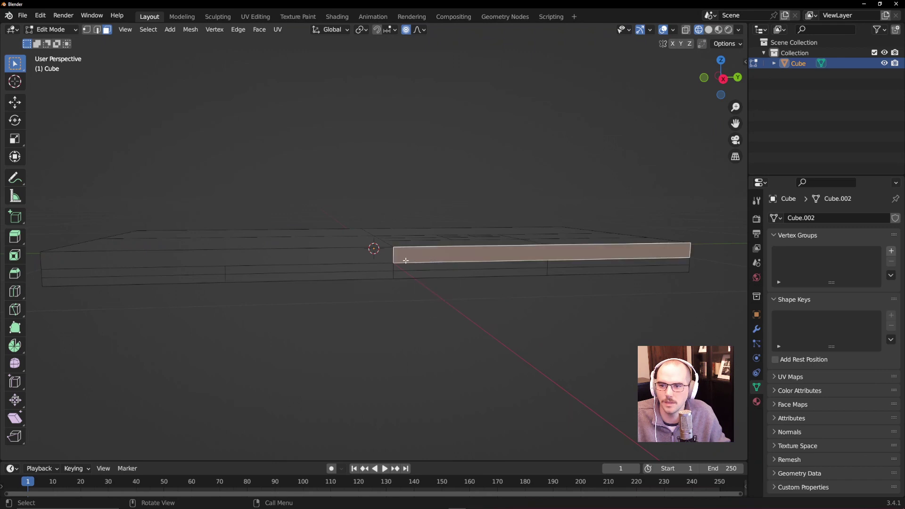
right_click(423, 258)
click(424, 258)
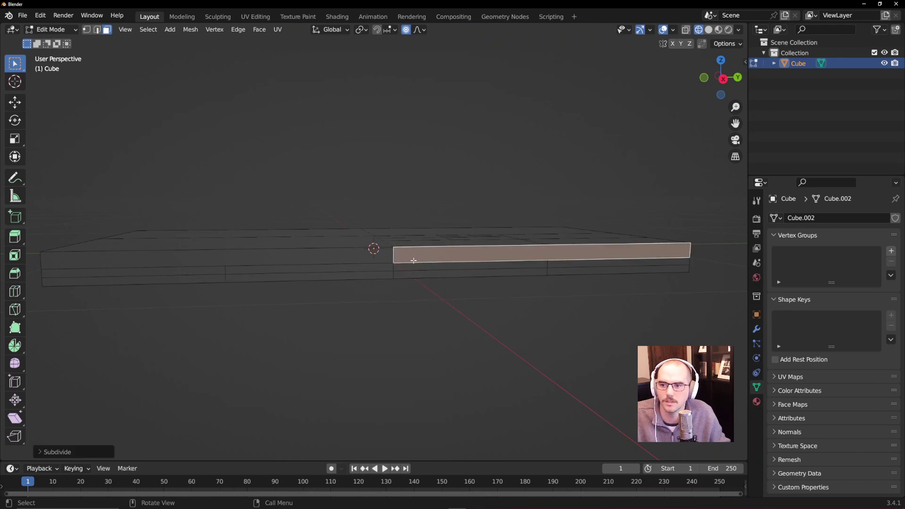
key(ctrl+z)
middle_drag(413, 261, 363, 317)
key(ctrl+a)
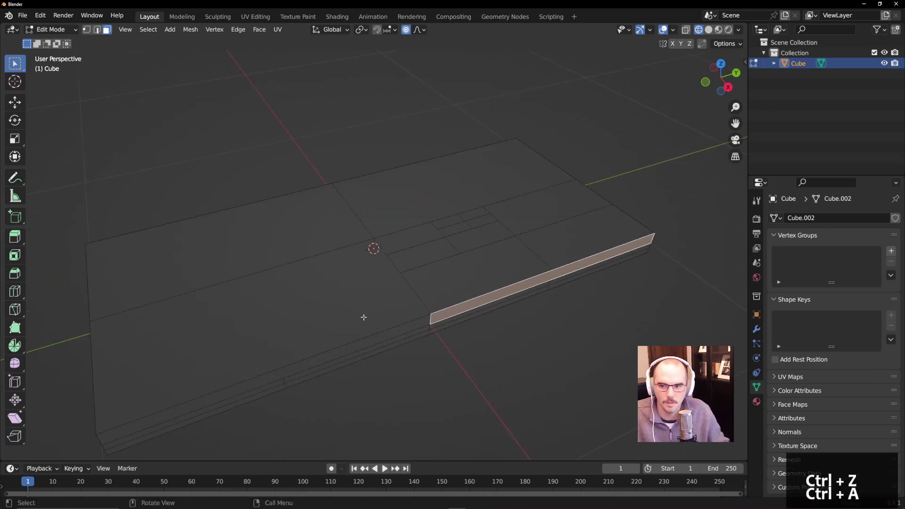
key(q)
click(281, 330)
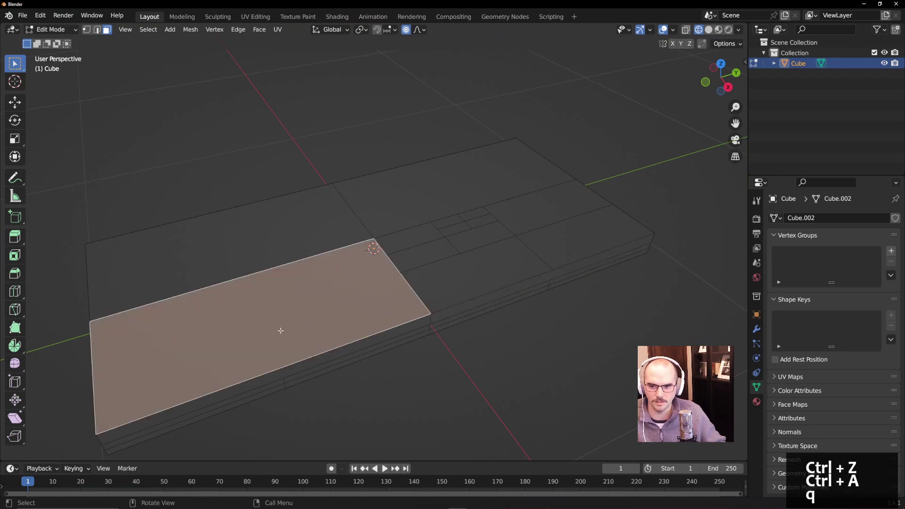
key(ctrl+a)
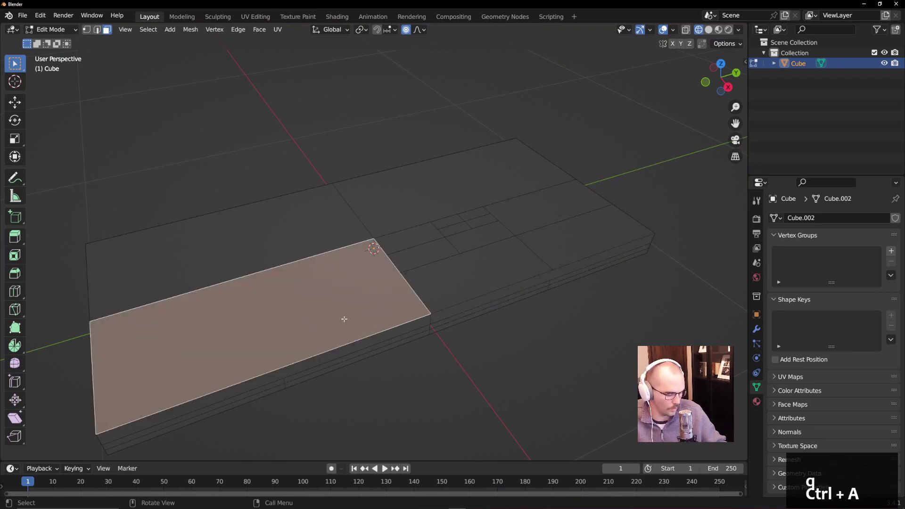
Step: Delete the slab in Object Mode and return the viewport to Solid shading
key(Tab)
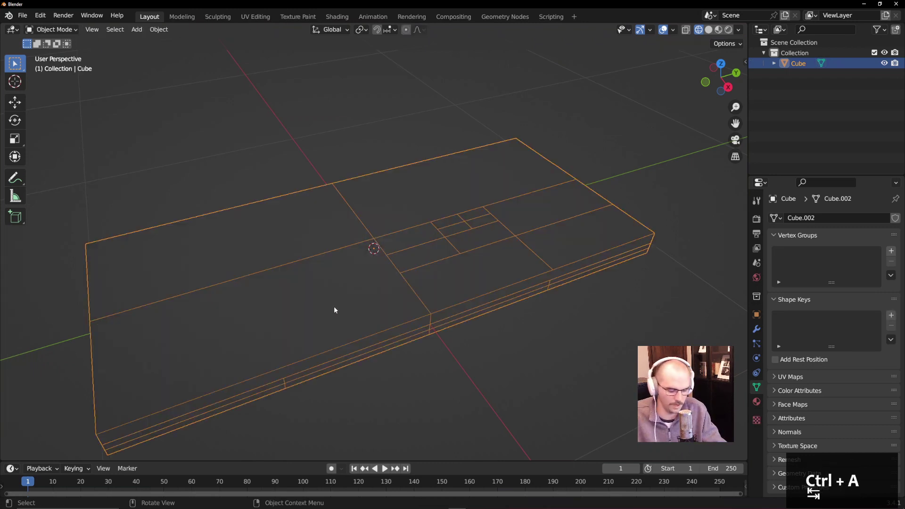
key(Delete)
middle_drag(569, 124, 542, 127)
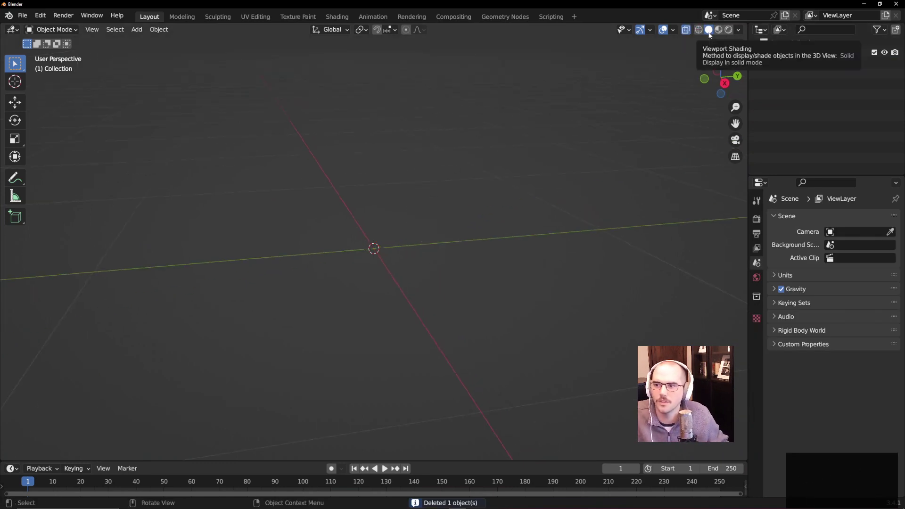
Step: Add a mesh plane at the scene origin and open it in Edit Mode
key(shift+a)
mouse_move(503, 229)
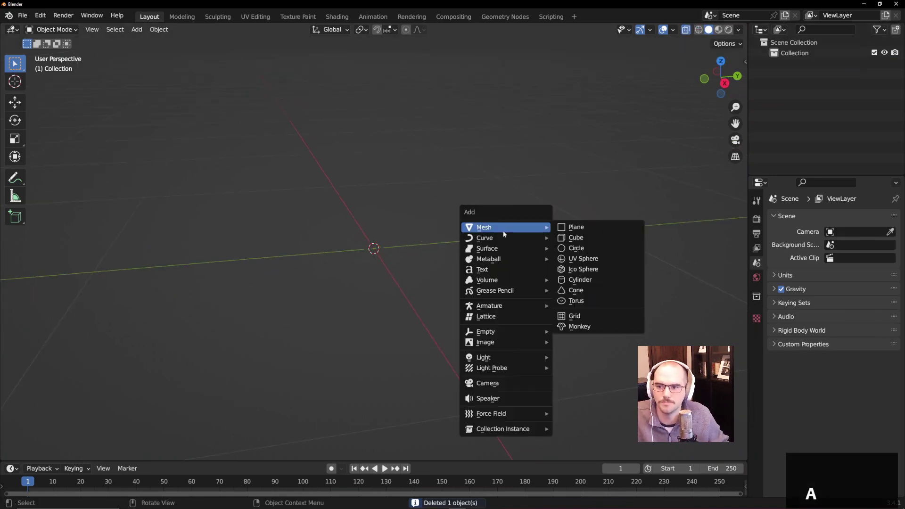
click(576, 227)
middle_drag(509, 259, 443, 282)
key(Tab)
scroll(406, 279, down, 4)
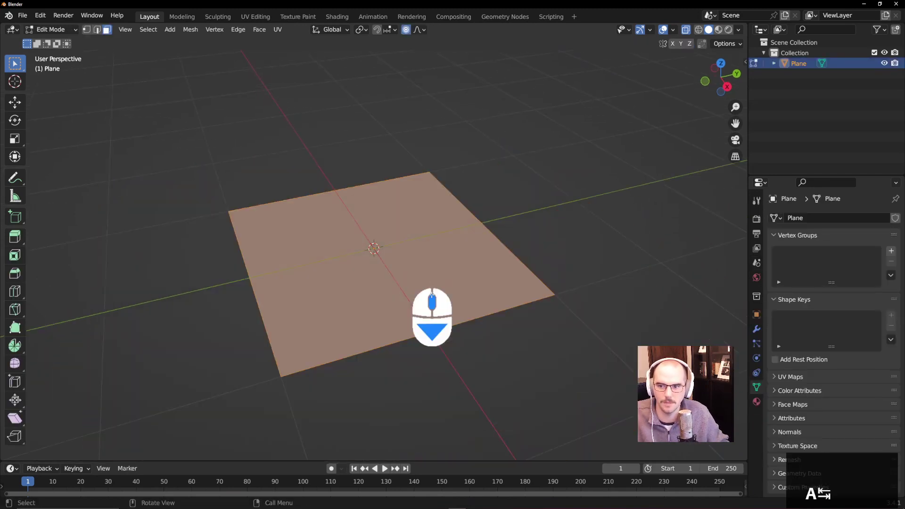
Step: Subdivide the whole plane repeatedly to build an even grid of faces
right_click(401, 285)
click(397, 286)
scroll(397, 289, up, 2)
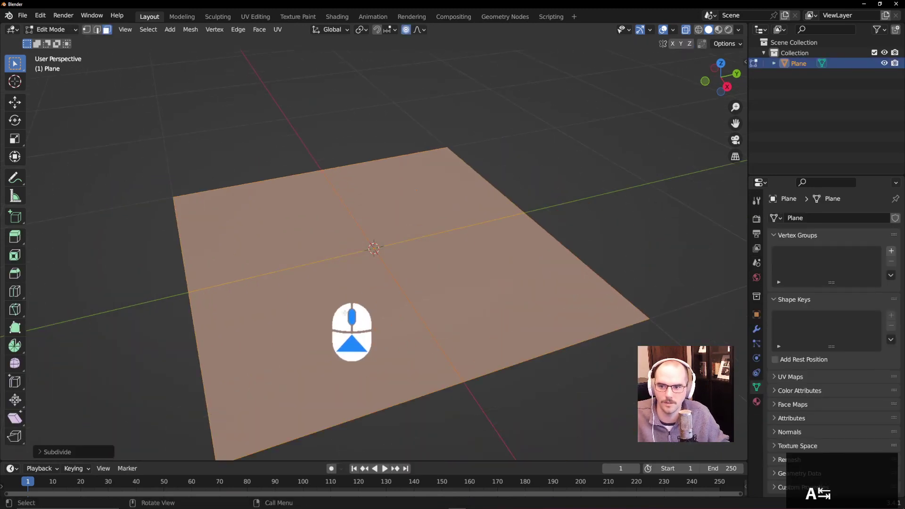
right_click(343, 315)
click(329, 307)
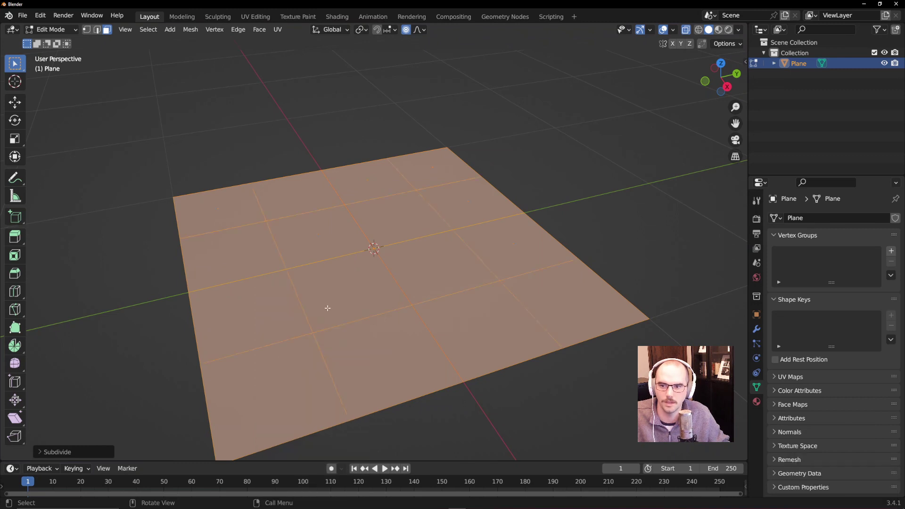
right_click(344, 318)
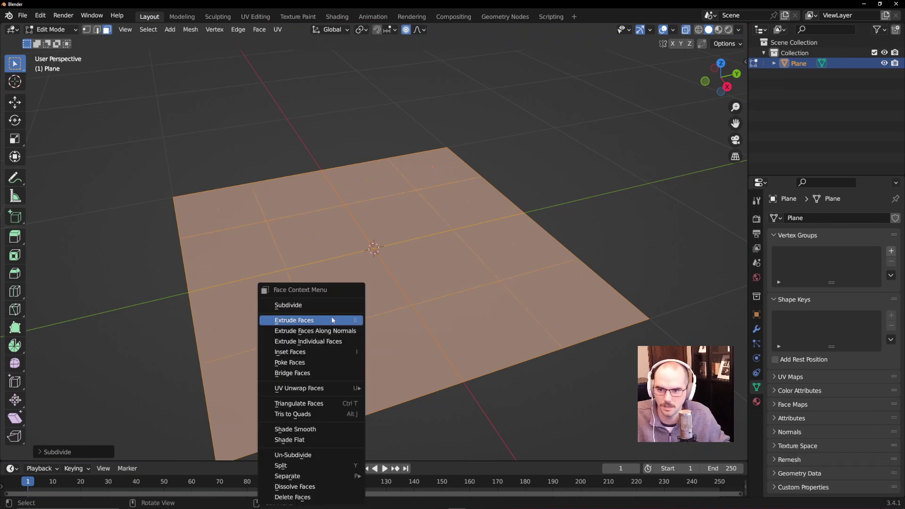
Step: Subdivide all faces of the plane once more to get a finer grid
click(306, 305)
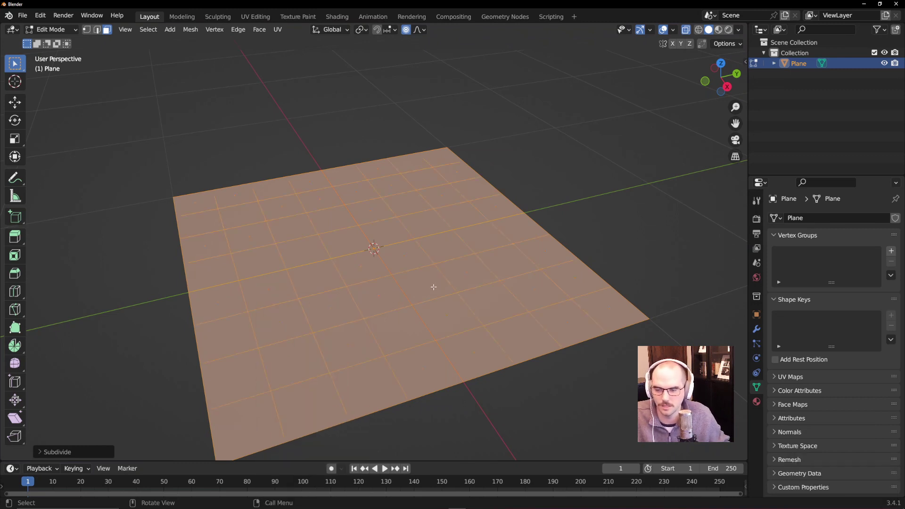
key(Tab)
key(Tab)
middle_drag(441, 324, 339, 338)
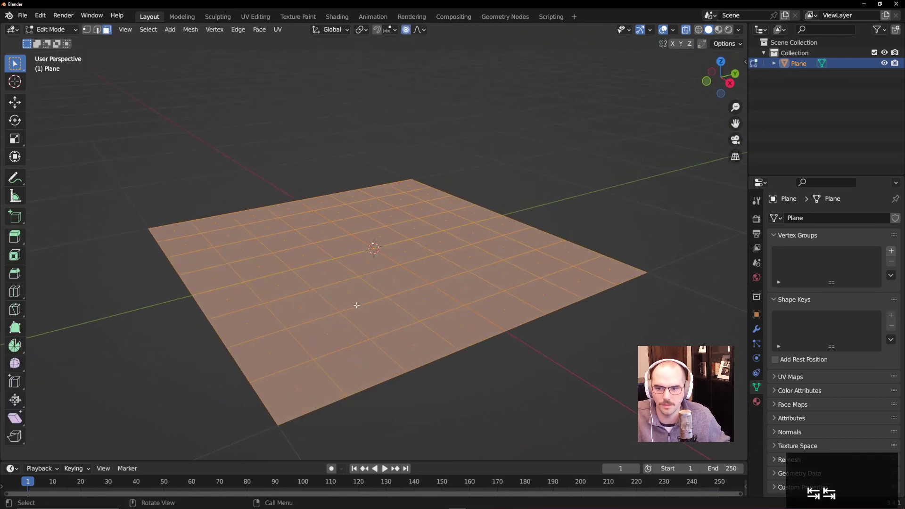
Step: Switch to vertex selection and pull up vertices near the plane's centre into a bump with proportional editing
click(359, 299)
click(368, 264)
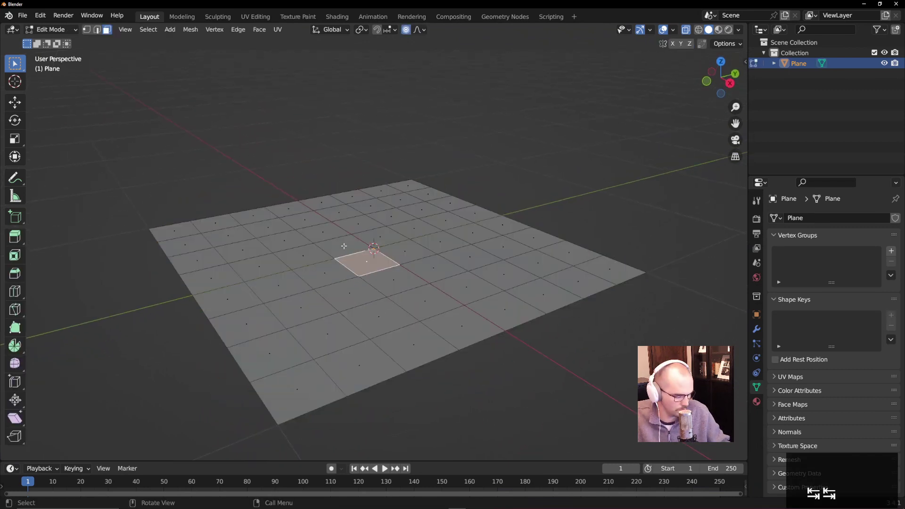
key(3)
click(326, 240)
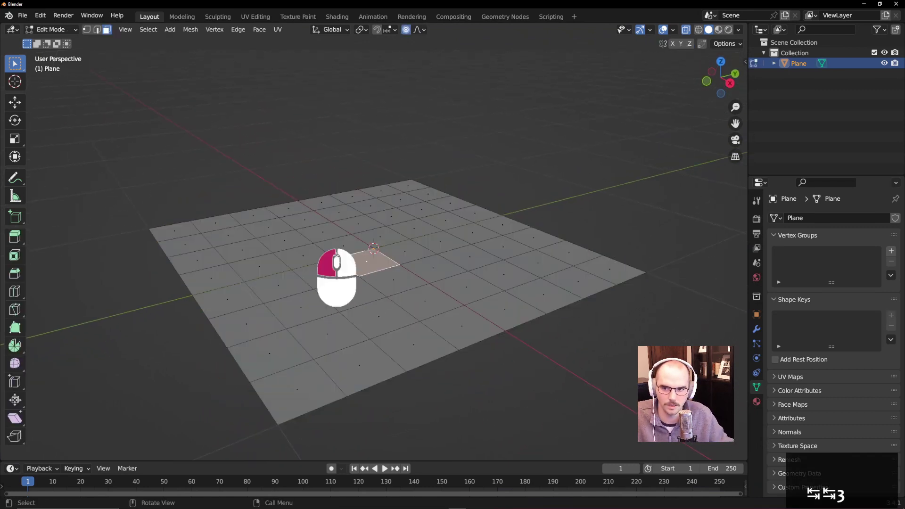
click(86, 29)
scroll(293, 196, up, 3)
drag(309, 258, 262, 286)
scroll(283, 294, down, 4)
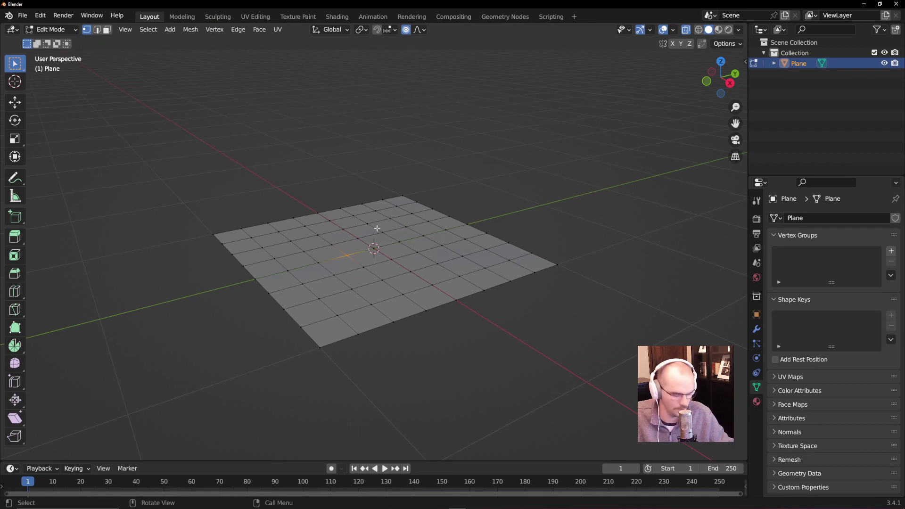
key(g)
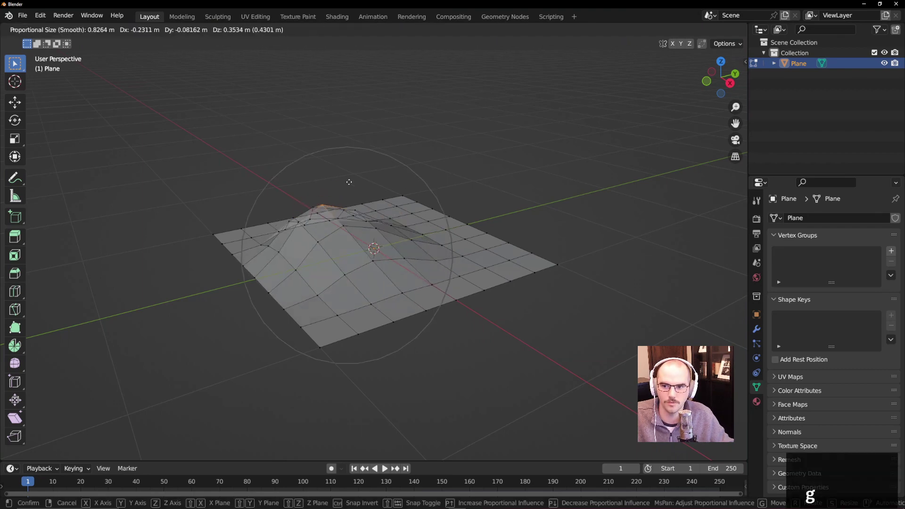
click(373, 175)
middle_drag(373, 174, 370, 308)
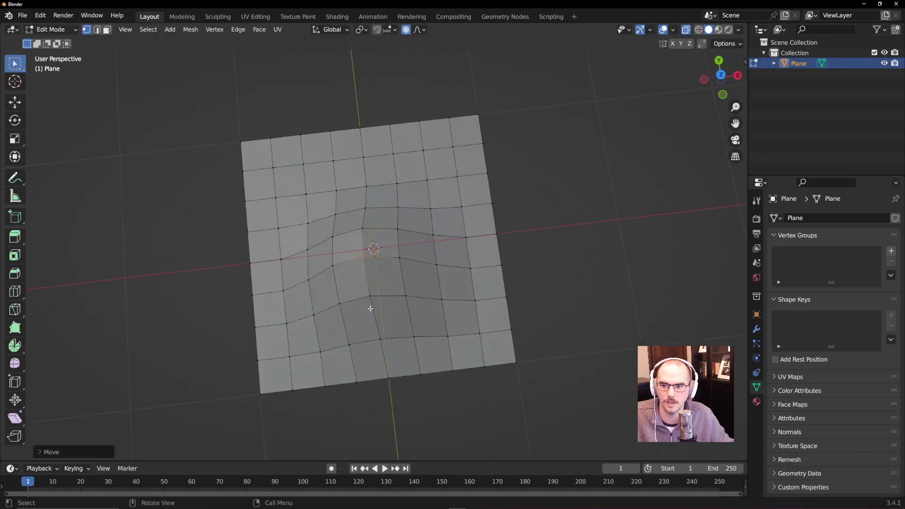
Step: Select the entire mesh, return to Object Mode and delete the deformed plane
key(ctrl+a)
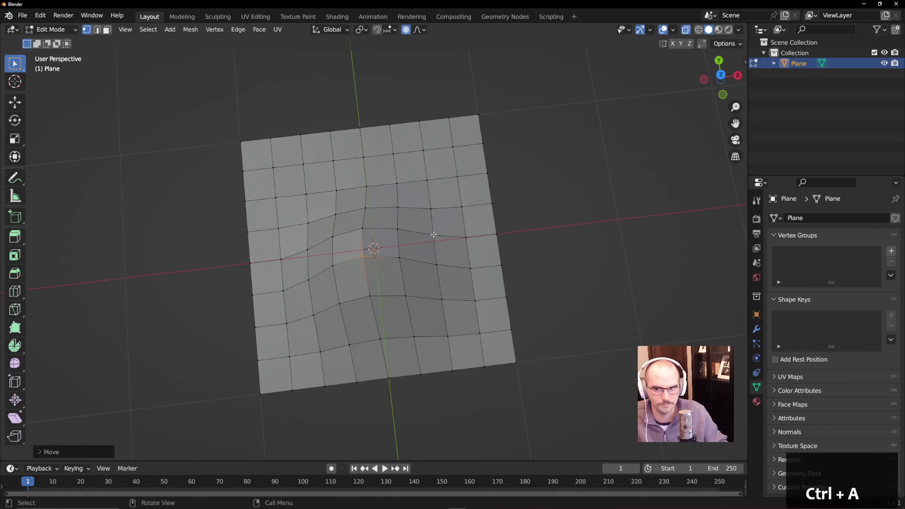
click(398, 207)
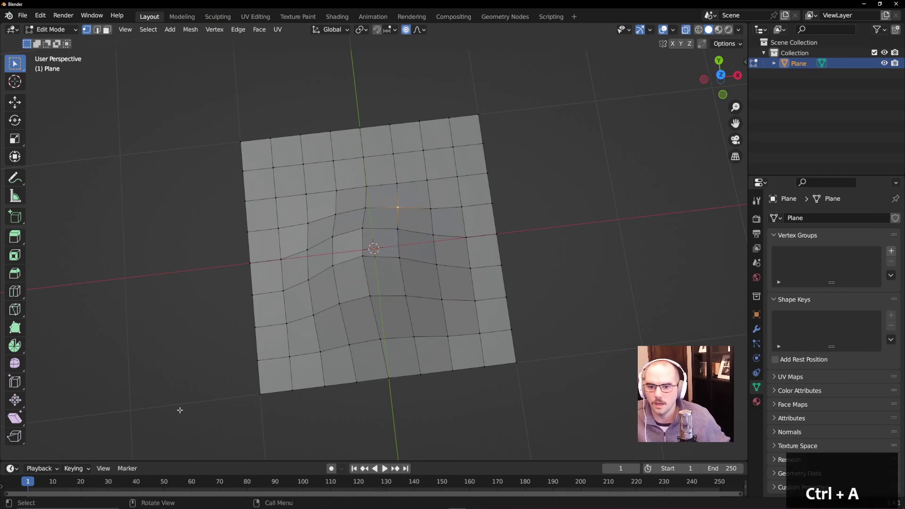
drag(517, 87, 190, 379)
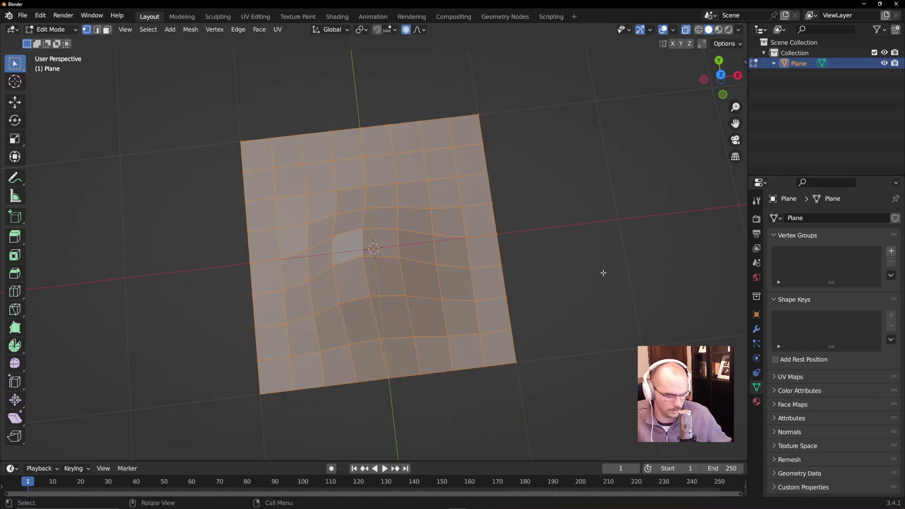
key(Tab)
key(Delete)
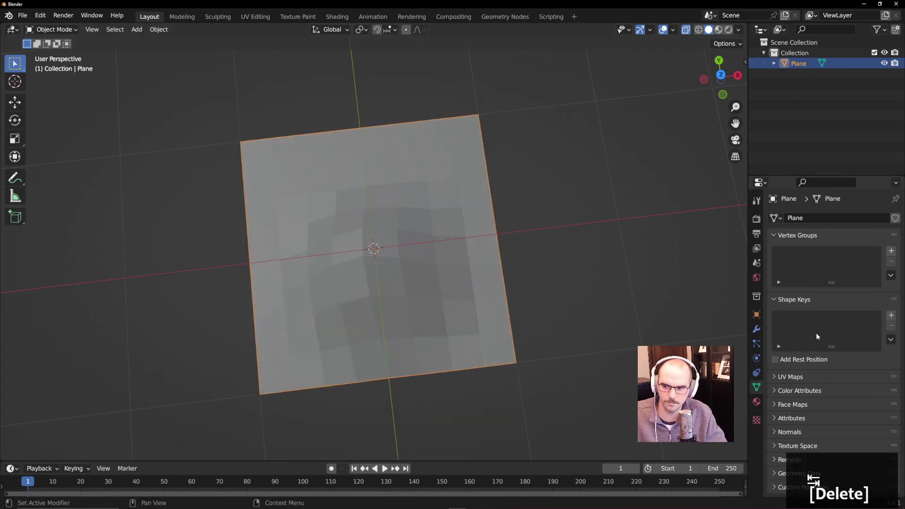
key(Delete)
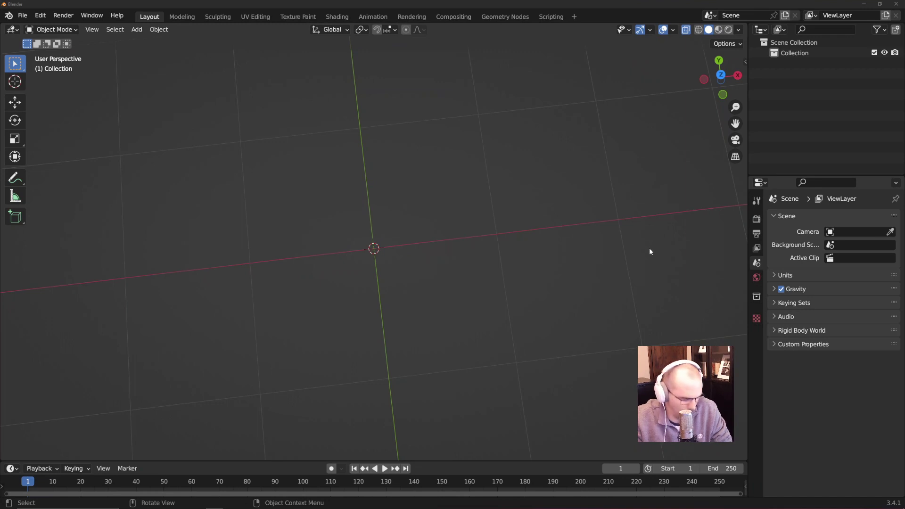
Step: Start a new file from the General template, discarding the current scene
middle_drag(513, 313, 279, 128)
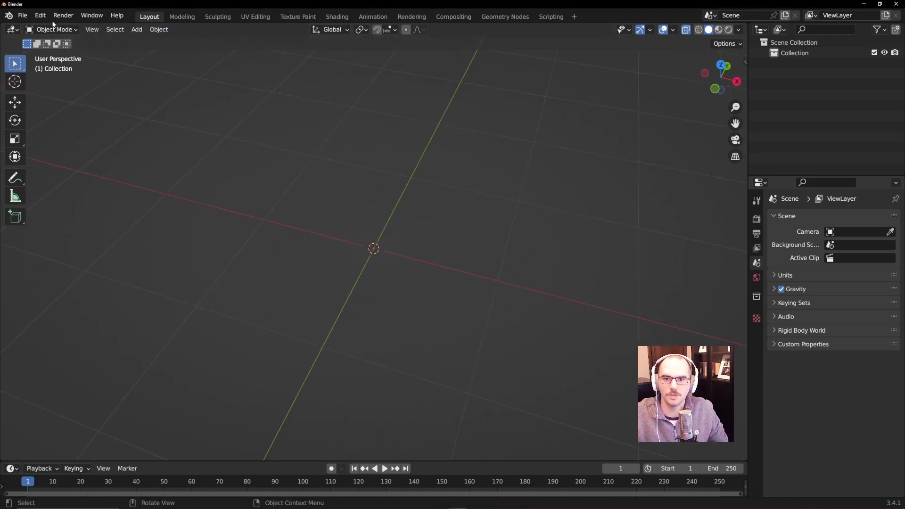
click(23, 16)
mouse_move(57, 27)
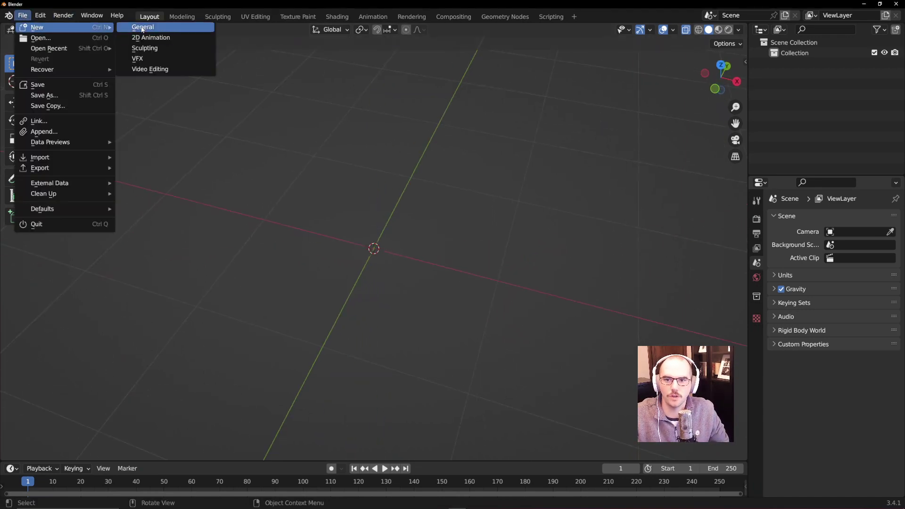
click(22, 15)
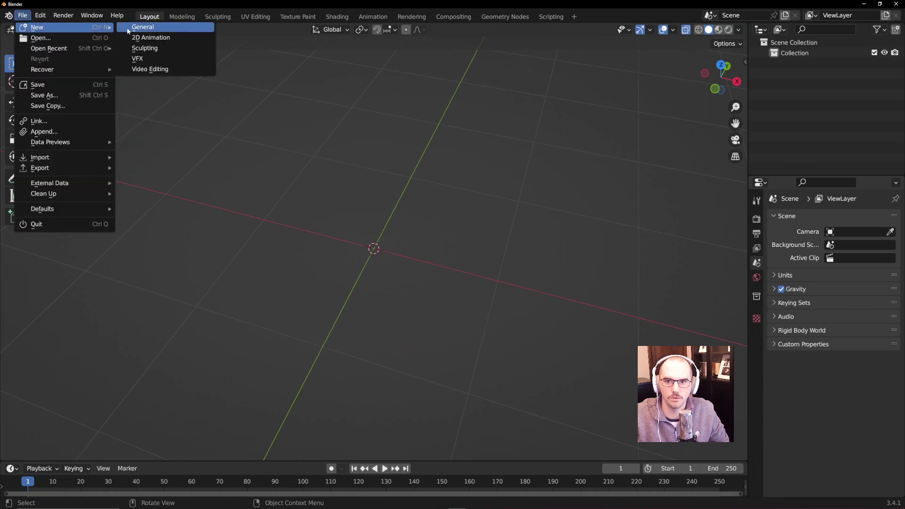
click(143, 27)
click(467, 278)
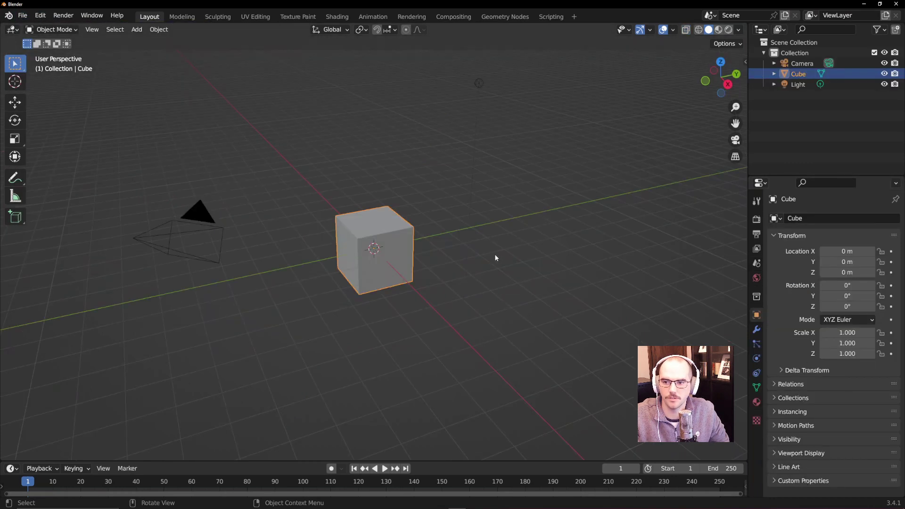
Step: Select the camera and try rotating it freehand
middle_drag(462, 283, 465, 283)
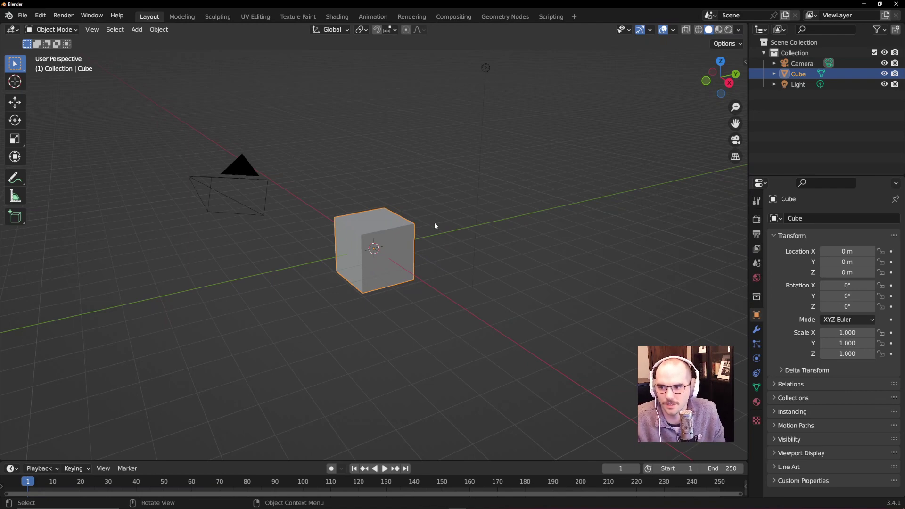
middle_drag(384, 196, 404, 213)
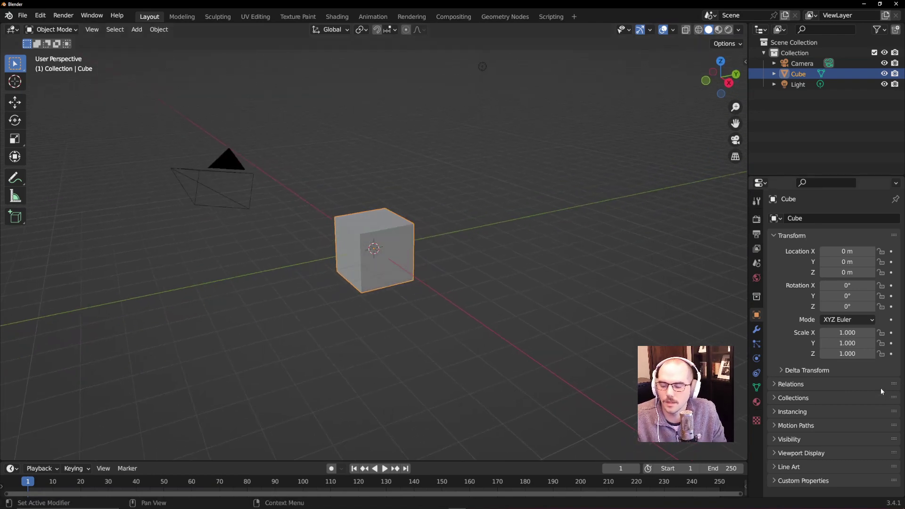
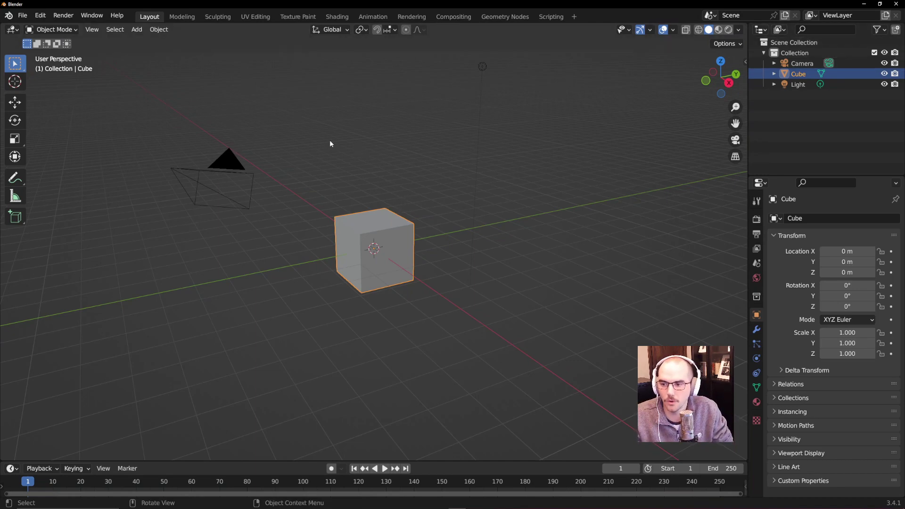
click(228, 164)
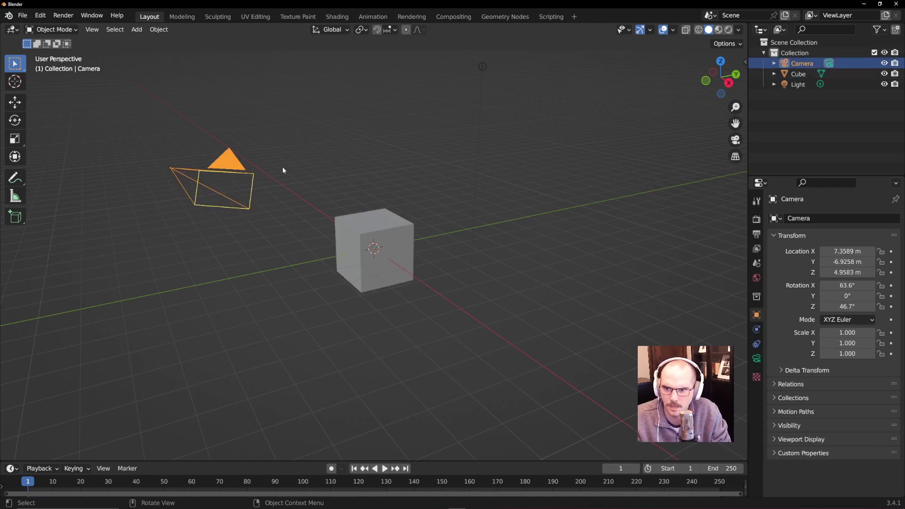
click(231, 188)
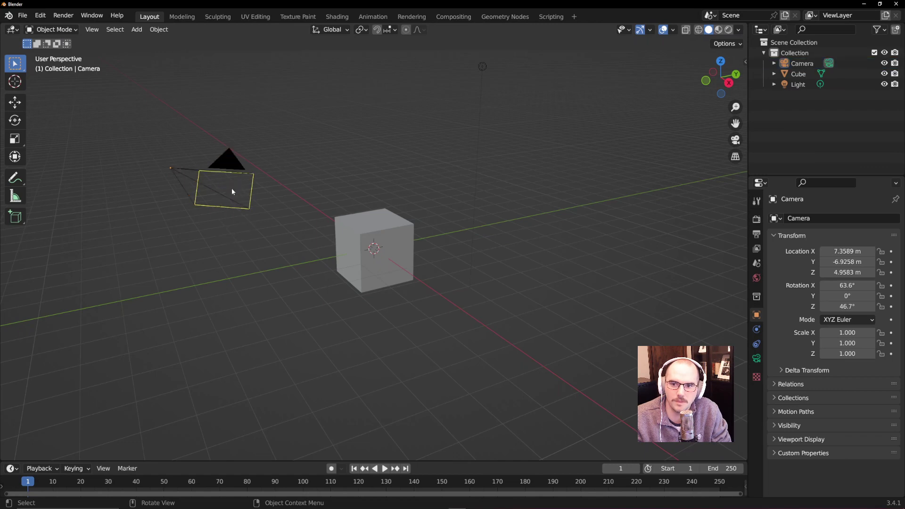
click(232, 172)
click(313, 178)
middle_drag(313, 178, 191, 242)
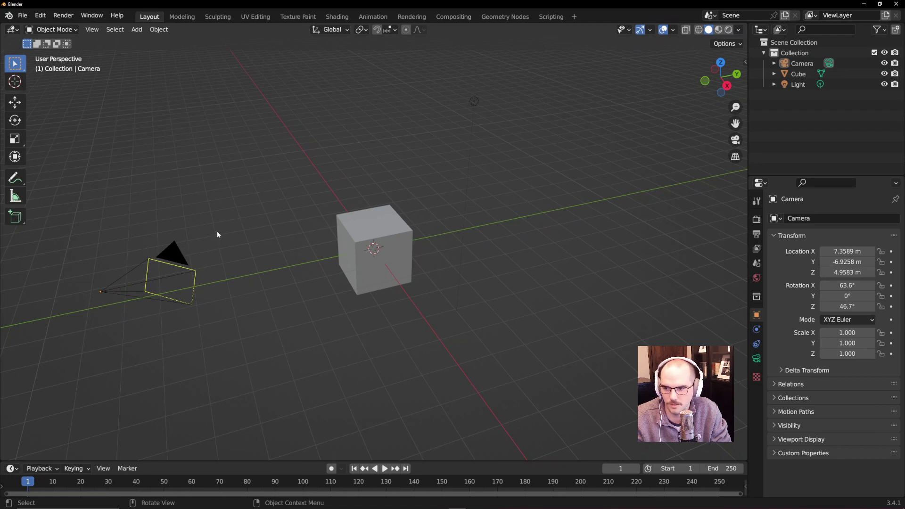
click(168, 277)
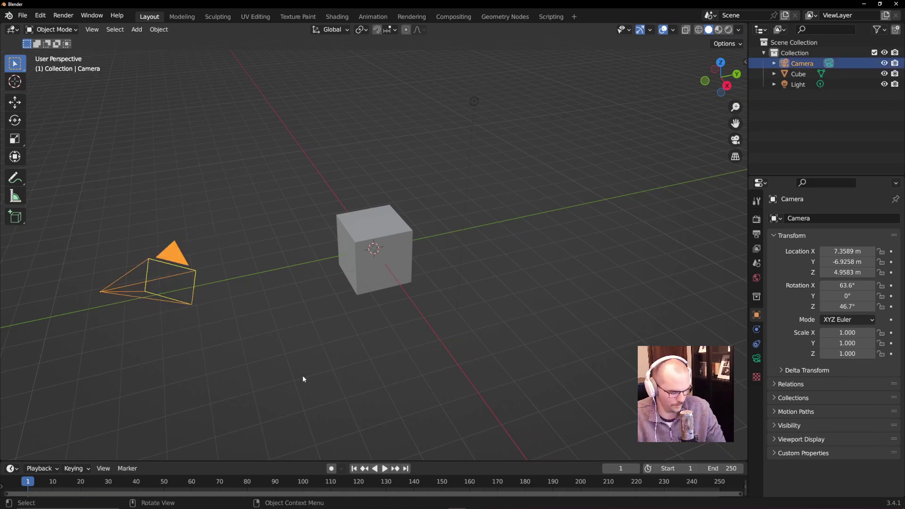
key(r)
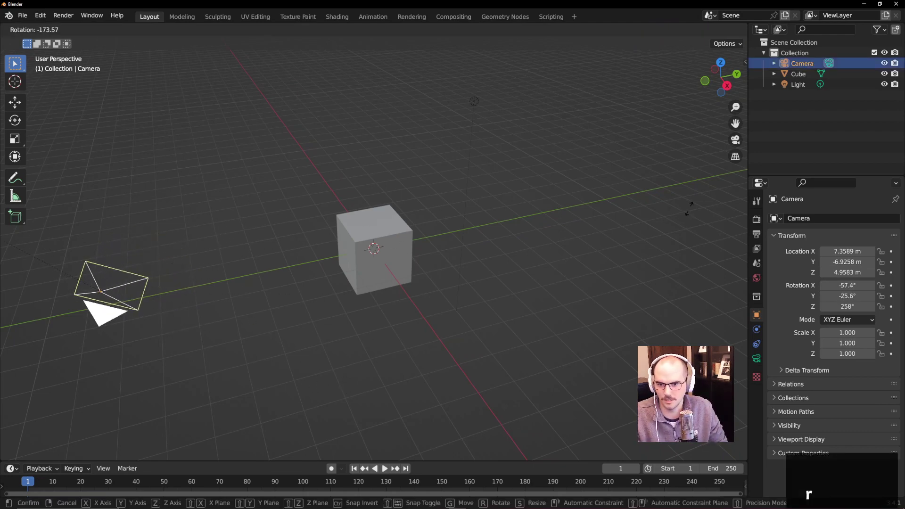
right_click(690, 208)
Step: Select the light, camera and cube in turn, and move the camera upward
click(474, 101)
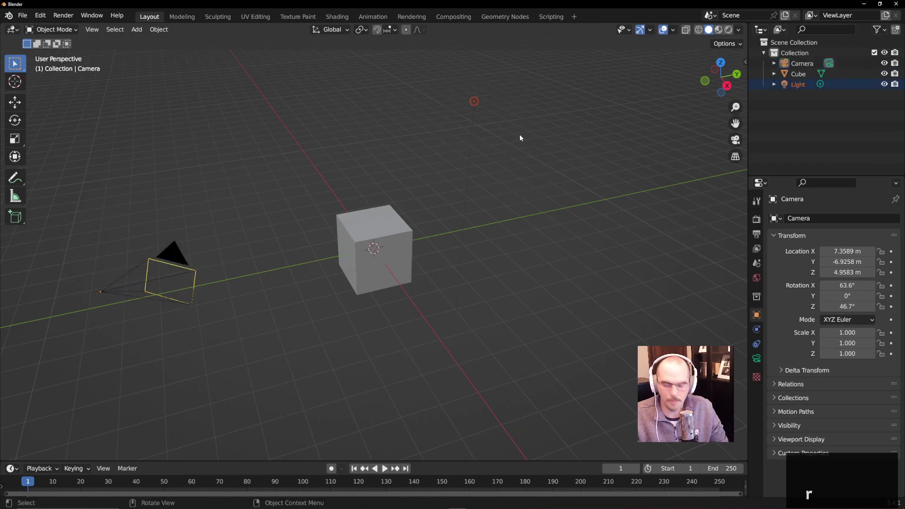
click(174, 299)
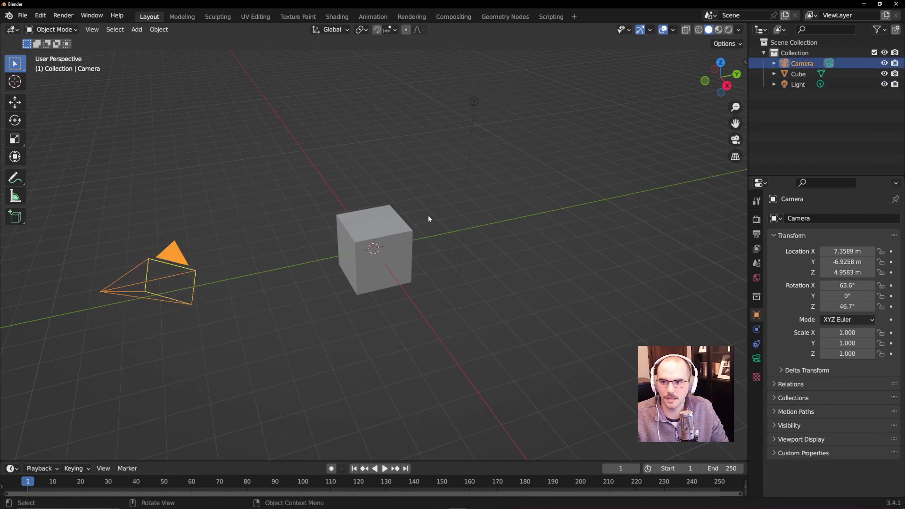
click(393, 217)
drag(452, 86, 481, 115)
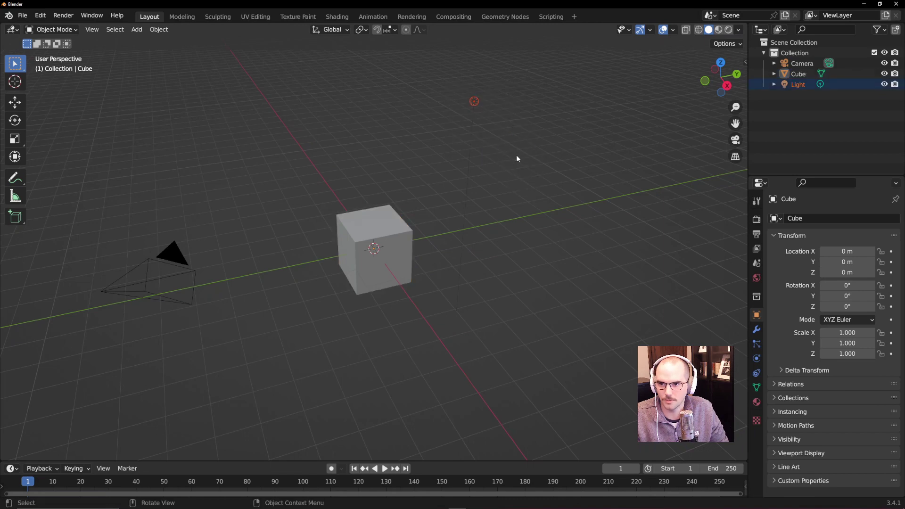
drag(182, 258, 195, 302)
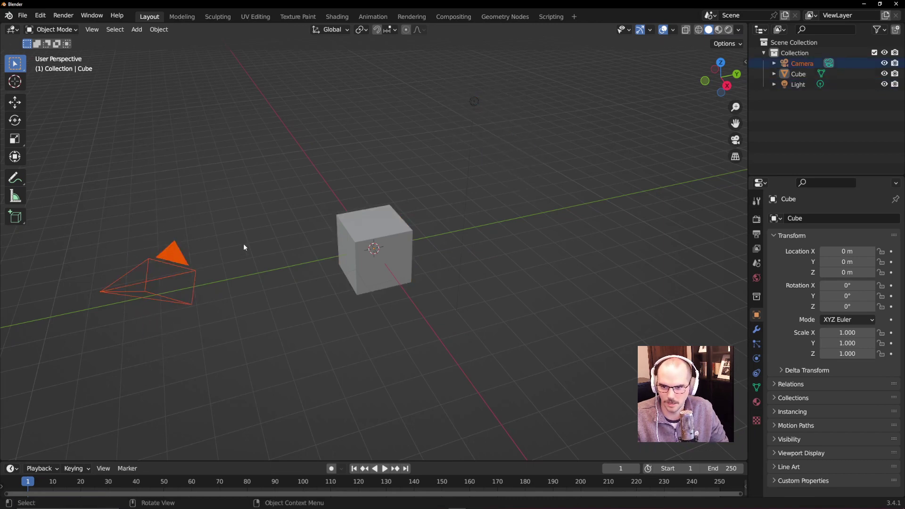
key(g)
click(253, 207)
Step: Move the light lower in the scene and shift the camera farther up
click(475, 101)
key(g)
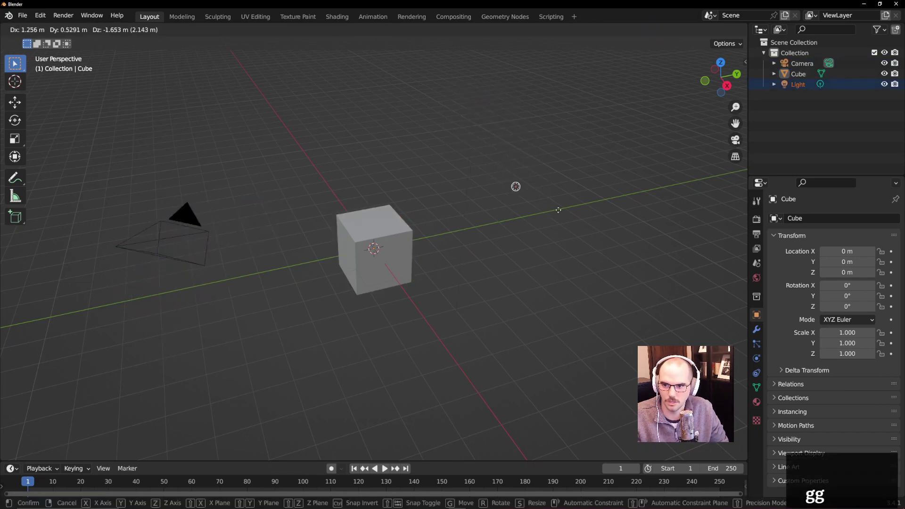
click(520, 172)
click(150, 263)
drag(169, 245, 202, 205)
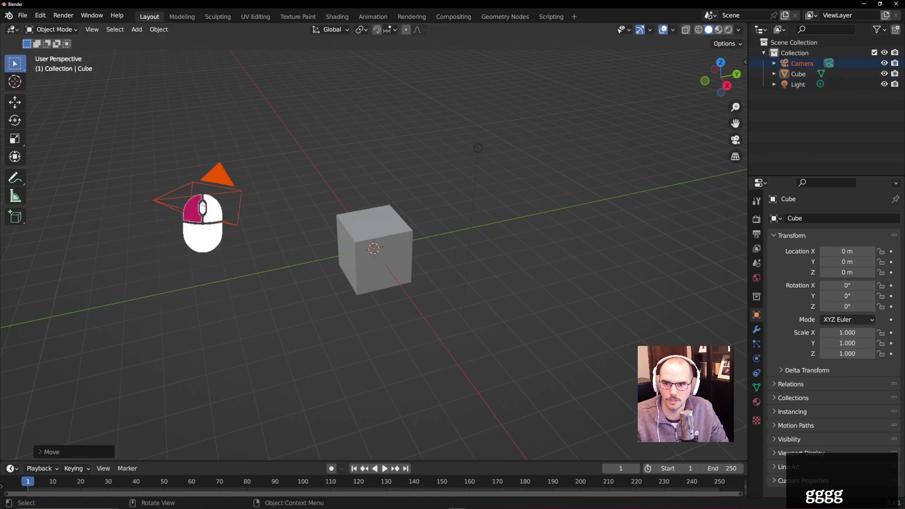
Step: Undo all the camera and light moves
middle_drag(203, 205, 377, 231)
key(ctrl+z)
key(ctrl+z)
key(ctrl+z)
key(ctrl+z)
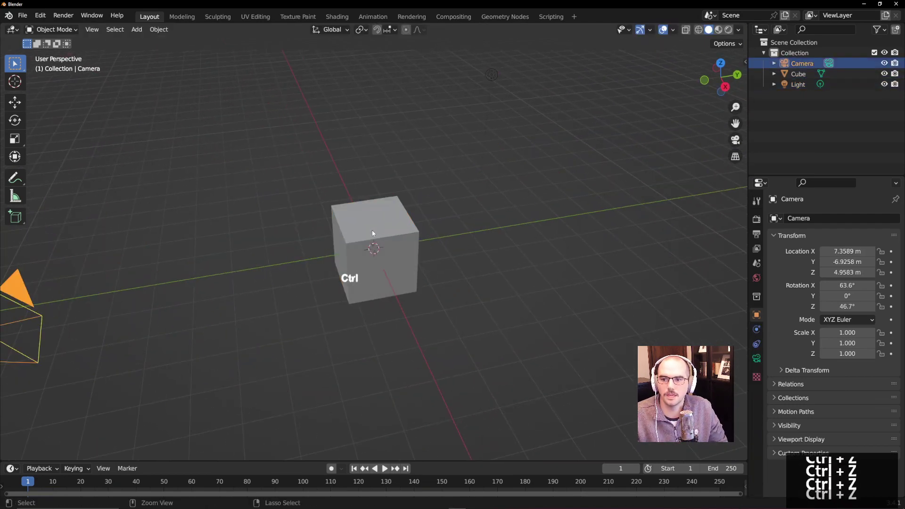
key(ctrl+z)
key(ctrl+z)
key(ctrl+z)
Step: Render the active scene as a still image and reposition the render window over the viewport
mouse_move(333, 259)
middle_down()
mouse_move(364, 273)
mouse_move(347, 255)
middle_up()
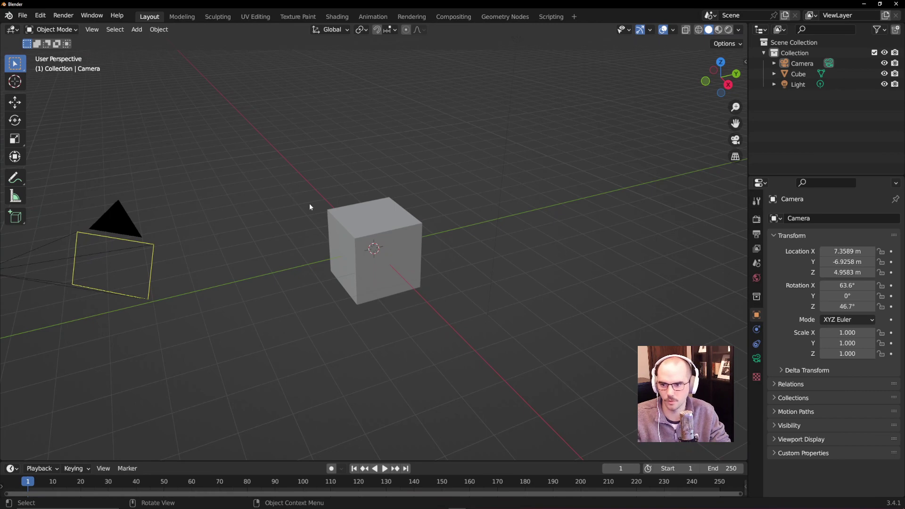
click(69, 18)
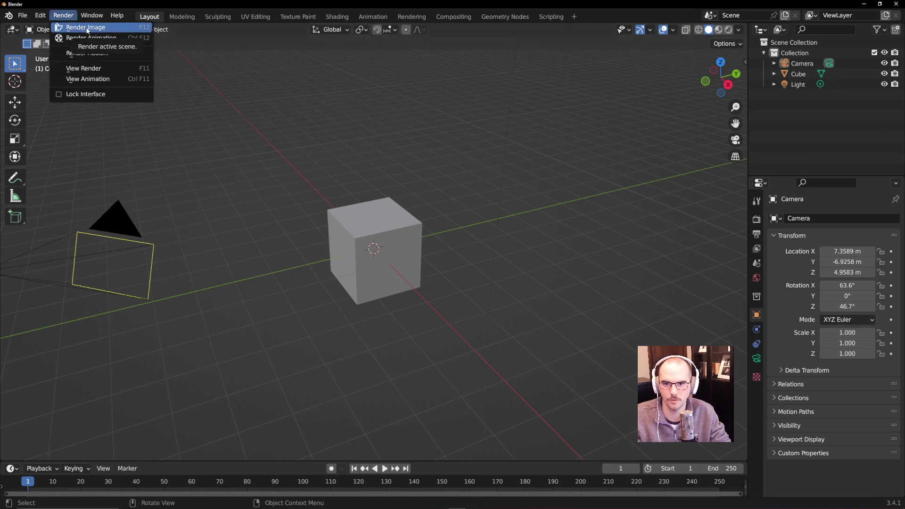
click(87, 28)
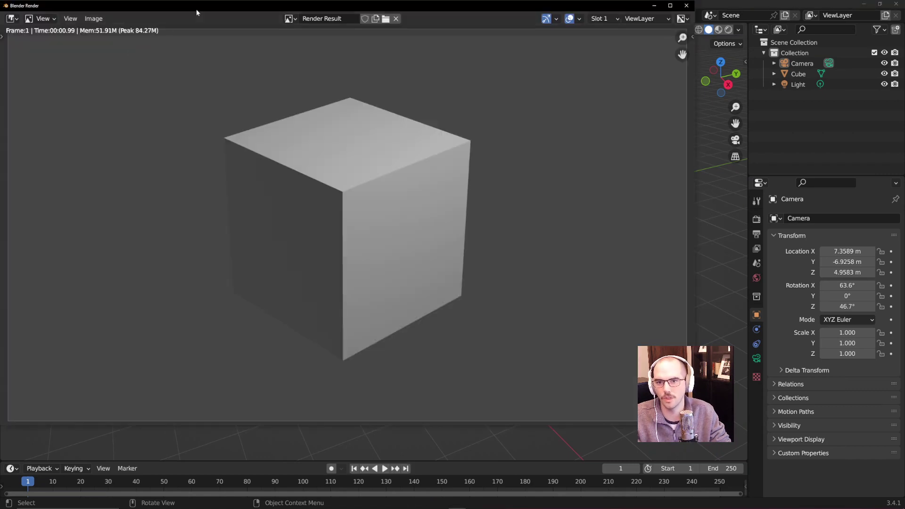
drag(197, 10, 204, 35)
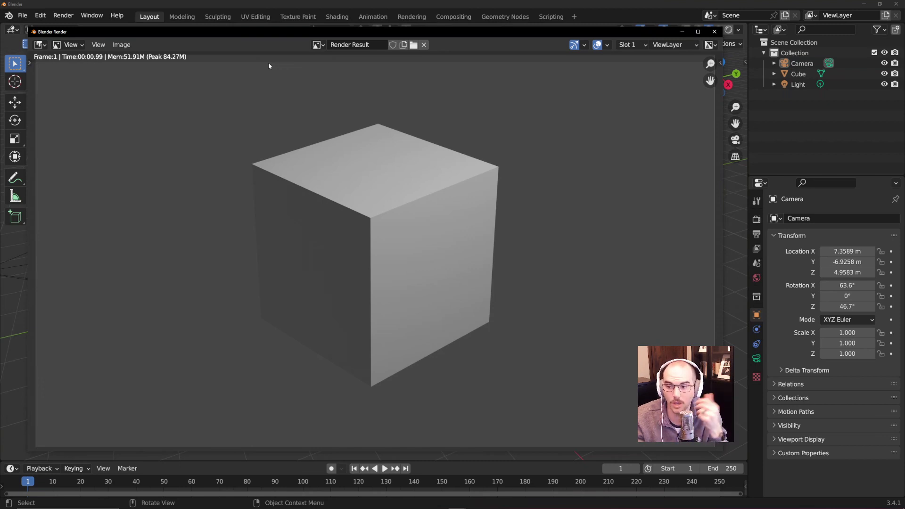
Step: Save the rendered image as First Box.png in the Spring 2023 folder on the desktop
click(120, 44)
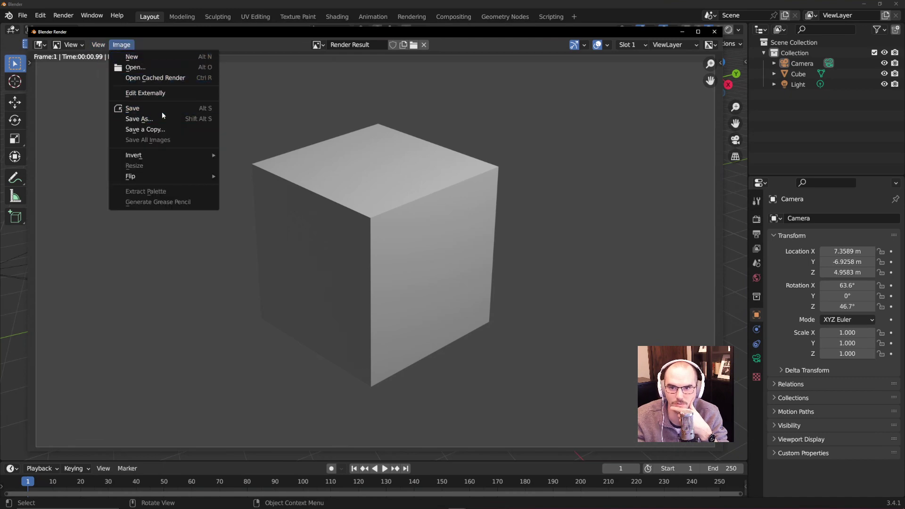
click(162, 112)
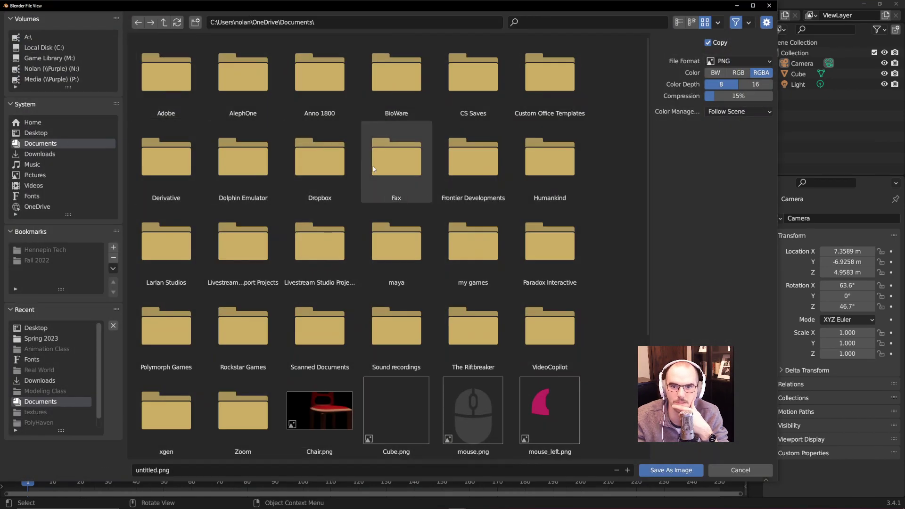
drag(72, 5, 0, 176)
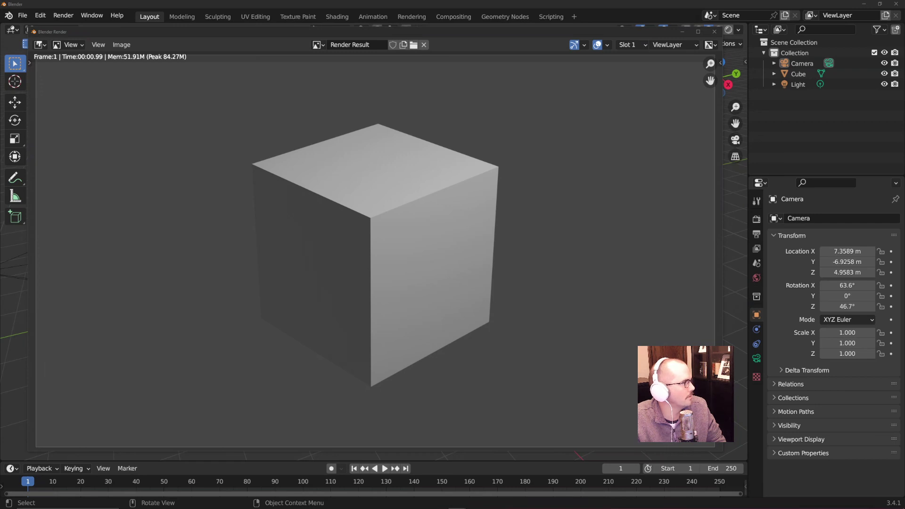
drag(0, 177, 594, 25)
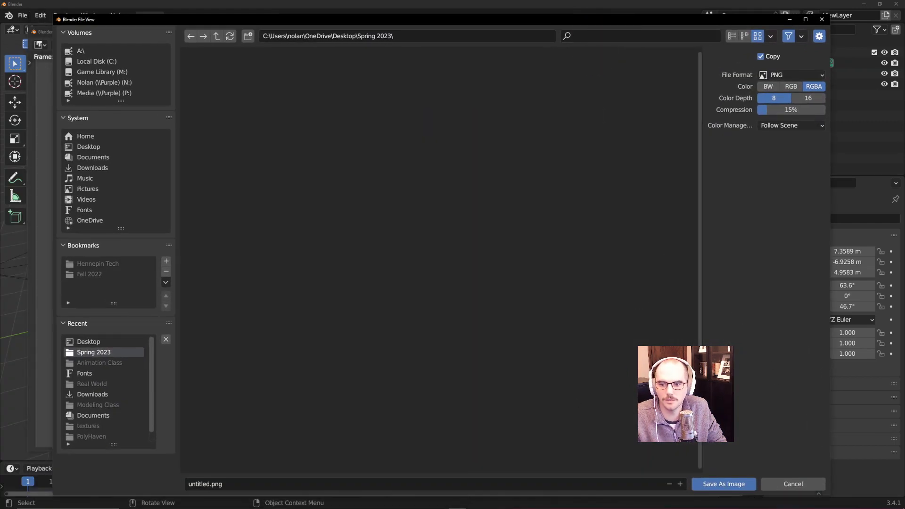
click(208, 485)
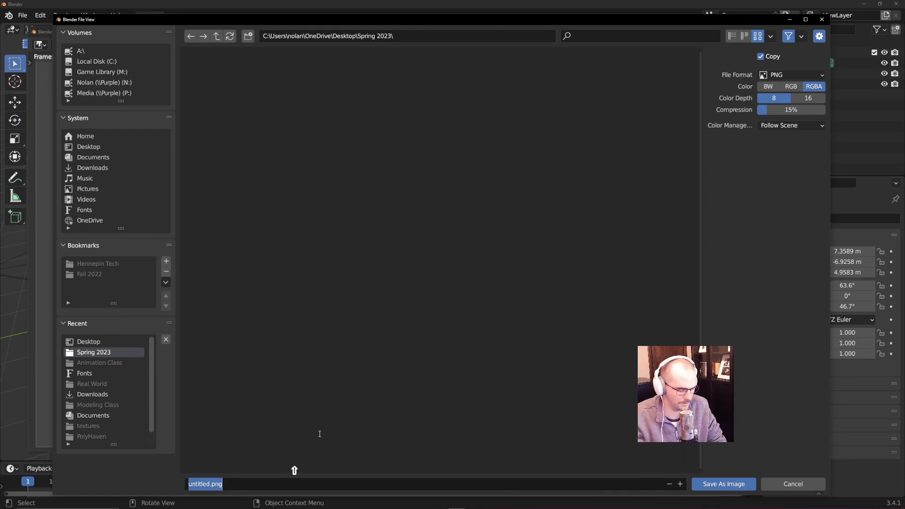
text(First Box)
key(Return)
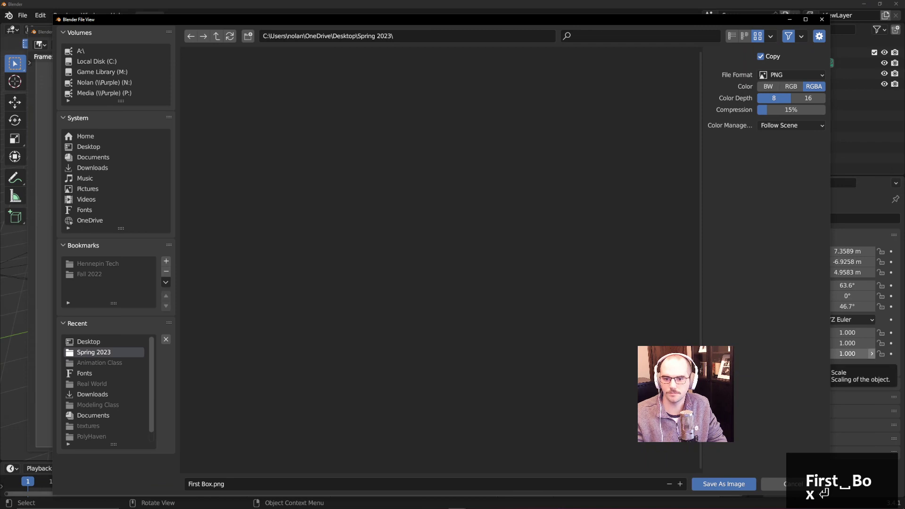
click(739, 483)
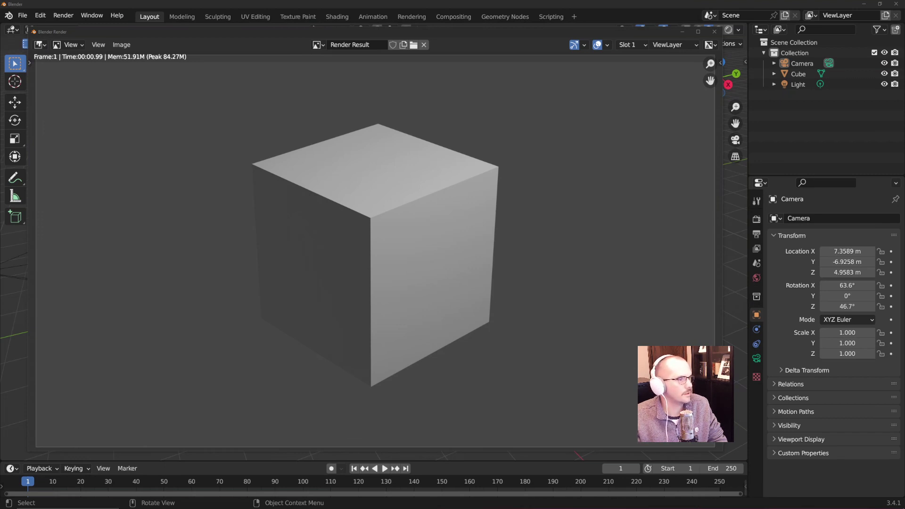
Step: View the saved First Box.png in the image viewer, and close both the viewer and the render window
drag(585, 25, 199, 129)
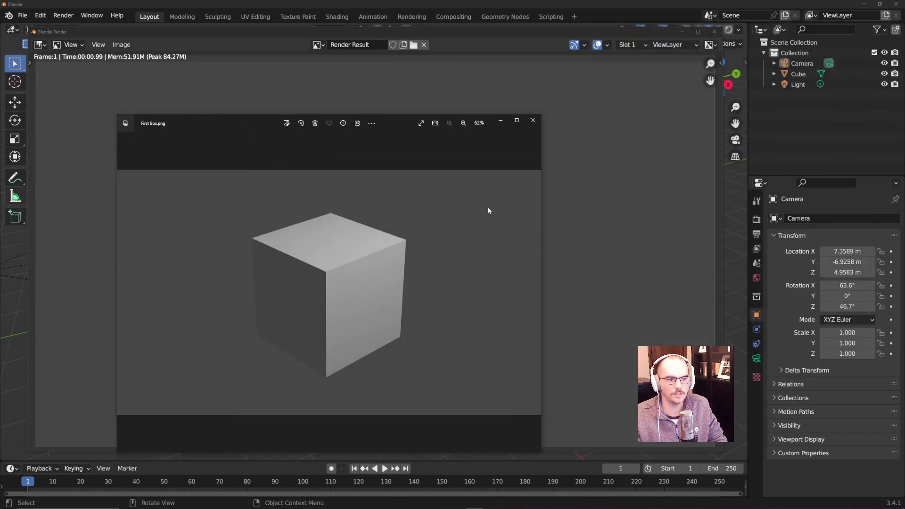
drag(398, 120, 459, 101)
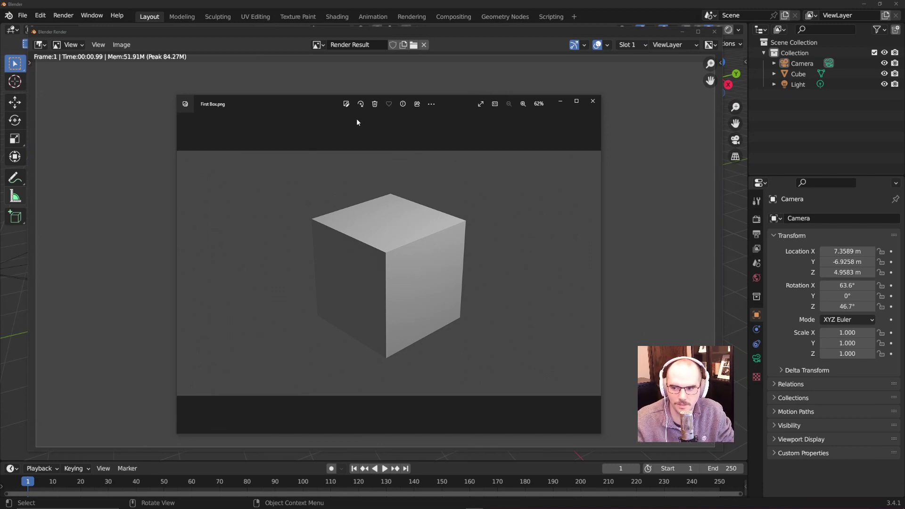
click(593, 102)
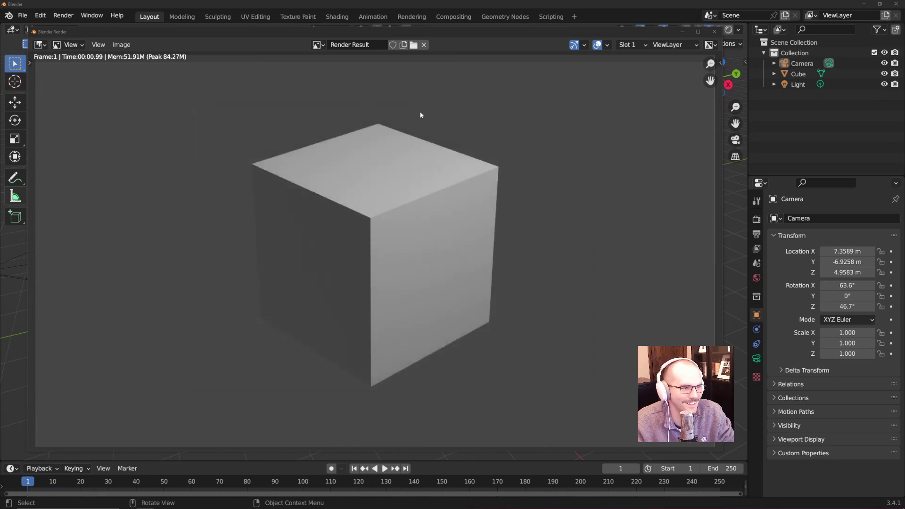
click(715, 33)
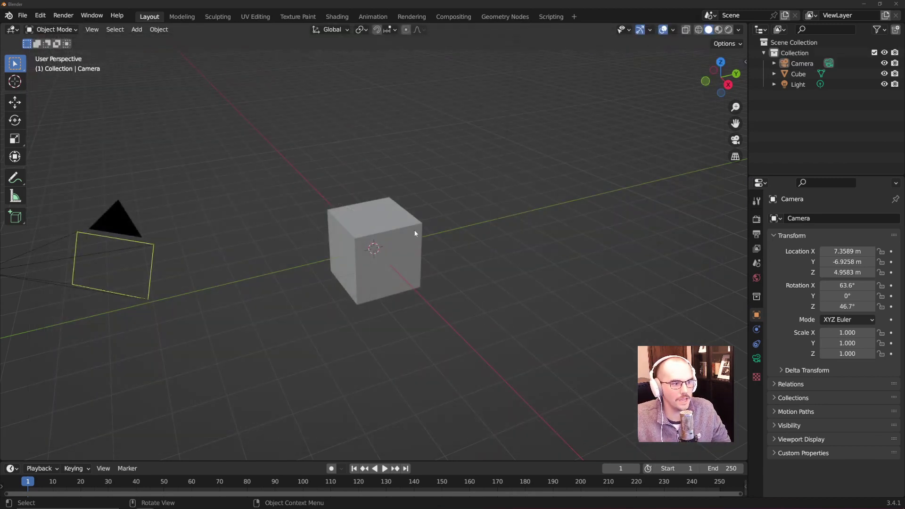
Step: Raise the cube along the Z axis, set its Z location to exactly 1 m, and deselect it
middle_drag(331, 255, 343, 225)
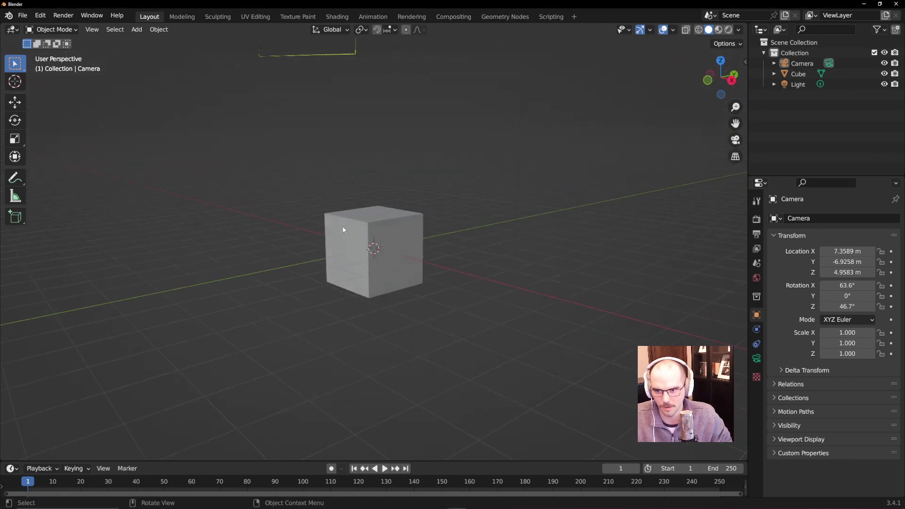
click(413, 265)
key(g)
key(z)
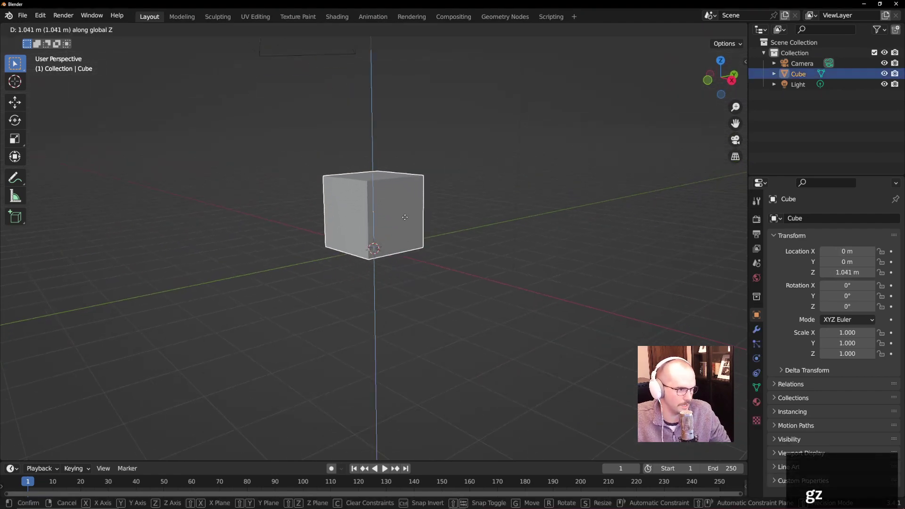
click(409, 224)
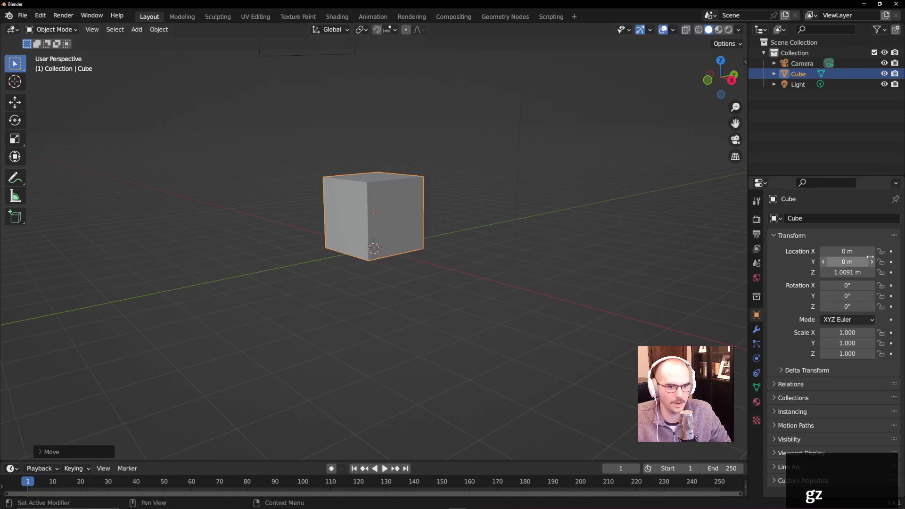
double_click(849, 272)
text(1)
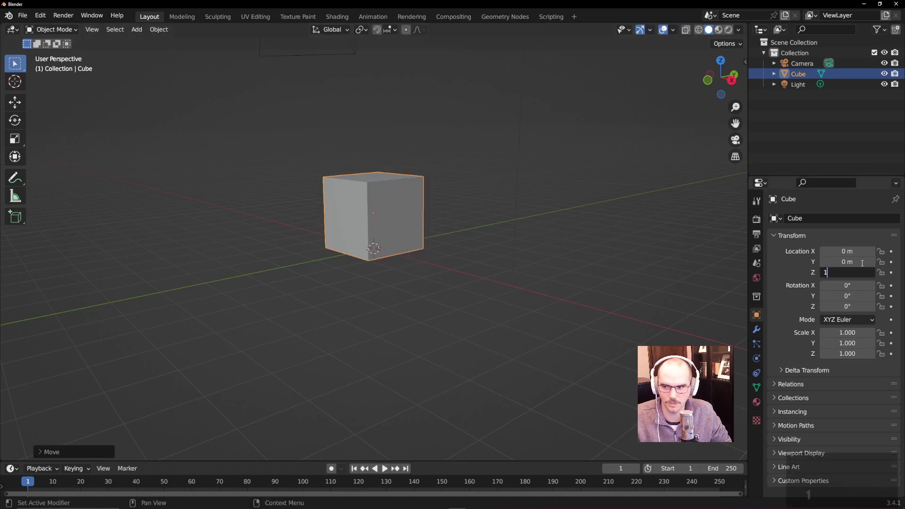
key(Return)
click(483, 290)
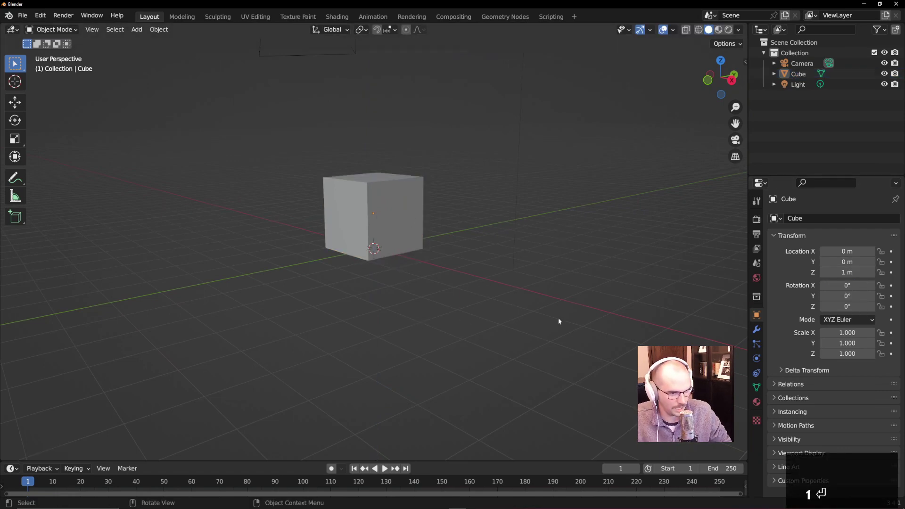
Step: Scale the cube up uniformly to about 1.18
click(395, 213)
key(s)
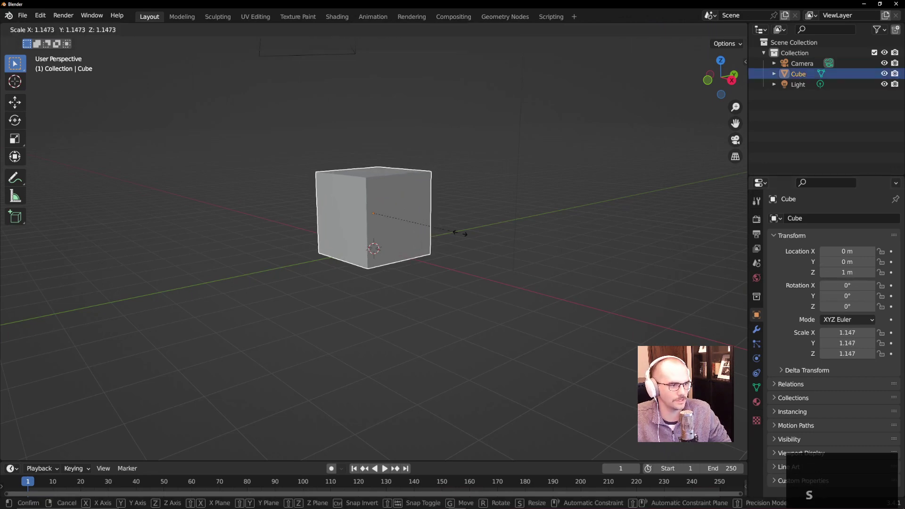
click(461, 230)
Step: Add a plane mesh beneath the cube and scale it up to about 18.24 as a large floor
key(shift+a)
mouse_move(411, 279)
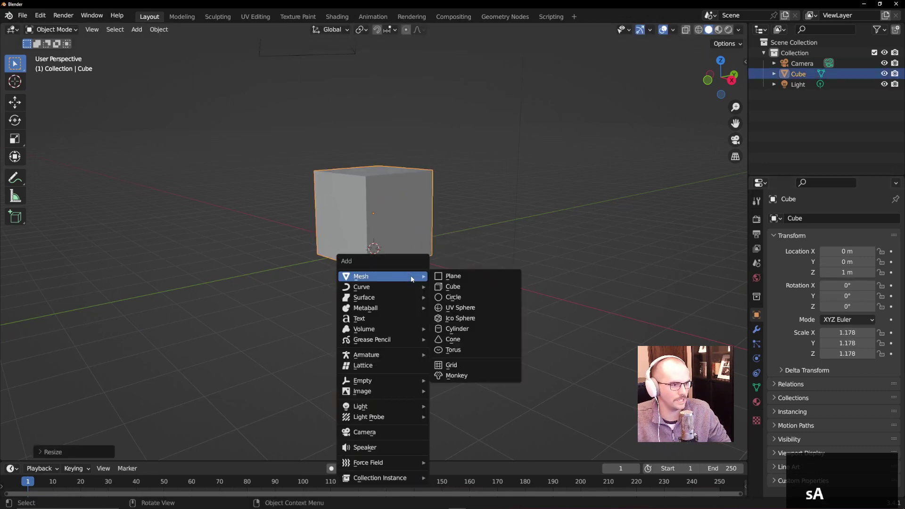
click(452, 275)
key(s)
click(316, 380)
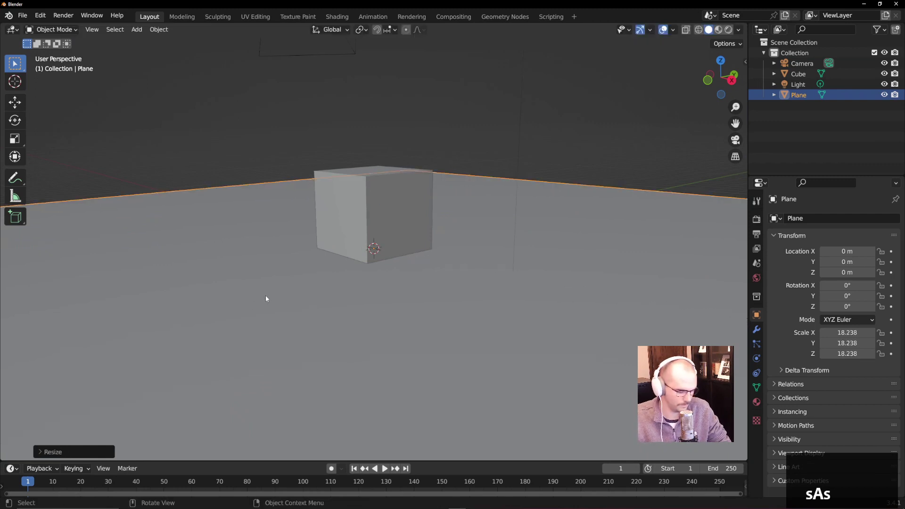
Step: Render the cube on its floor plane, inspect the whole image, and close the render window
key(F12)
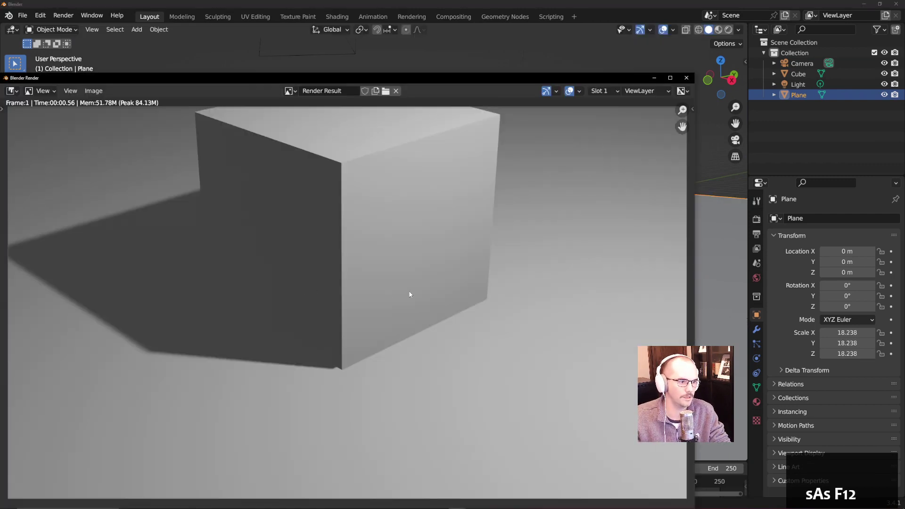
scroll(409, 294, down, 1)
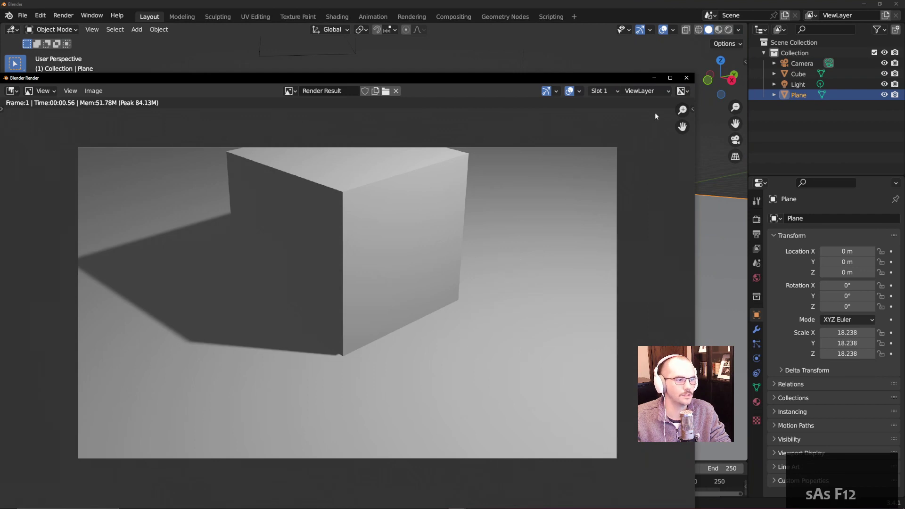
click(686, 78)
Step: Raise the camera along the Z axis to a height of about 5.34 m and check the framing with a new render
middle_drag(371, 265, 351, 160)
click(346, 147)
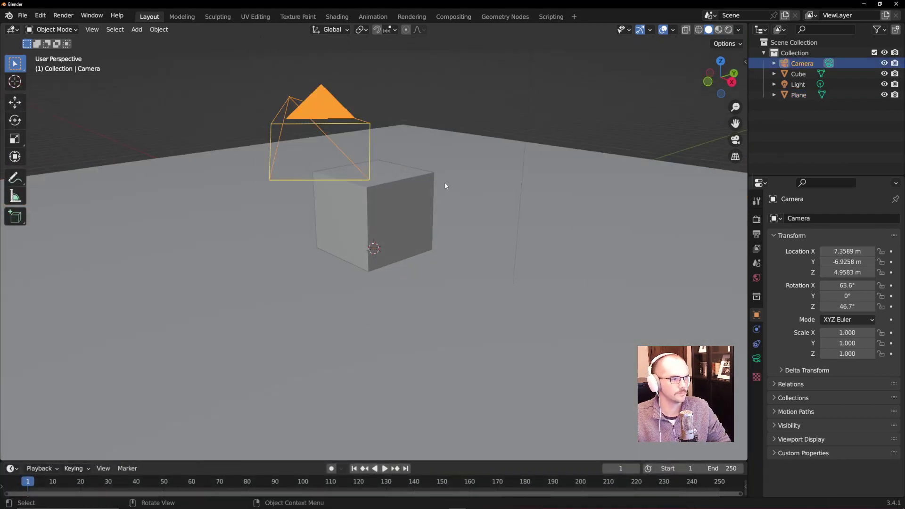
middle_drag(445, 182, 387, 210)
key(g)
key(z)
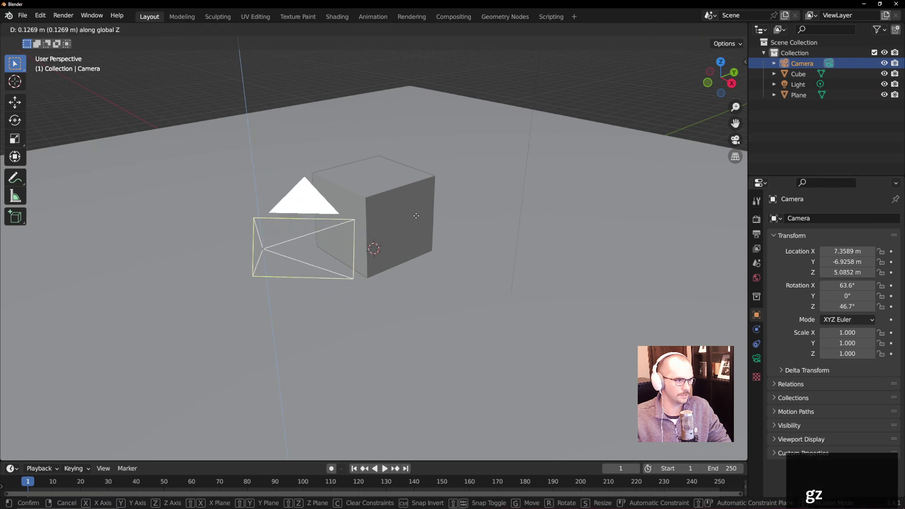
click(415, 207)
key(F12)
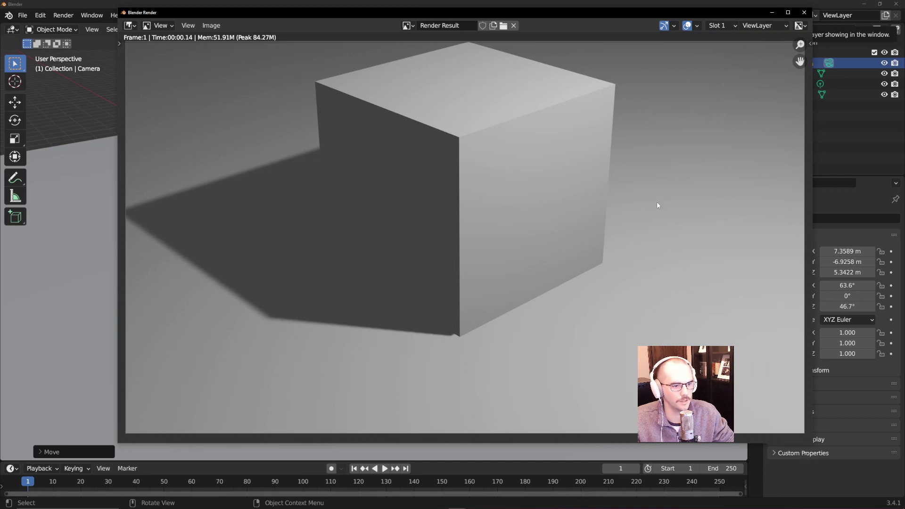
click(804, 12)
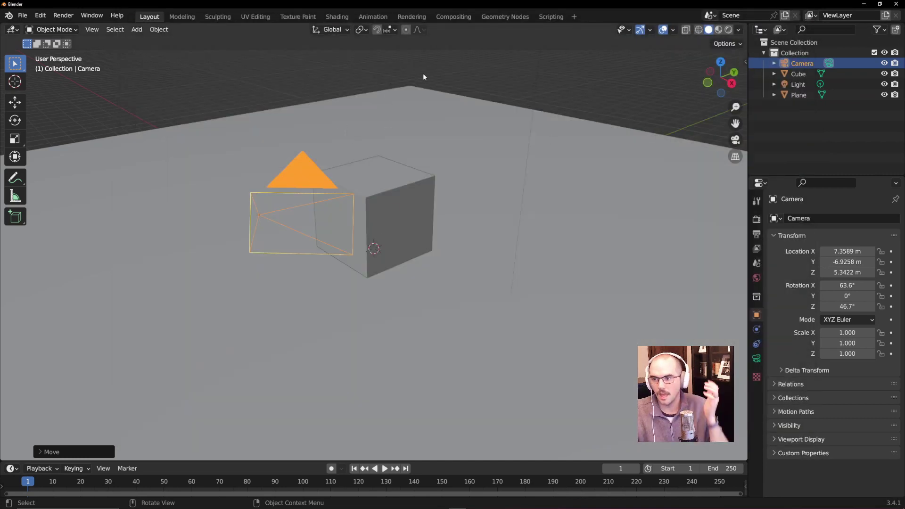
Step: Open the cube's material properties and examine the surface parameters and the material settings below them
click(395, 217)
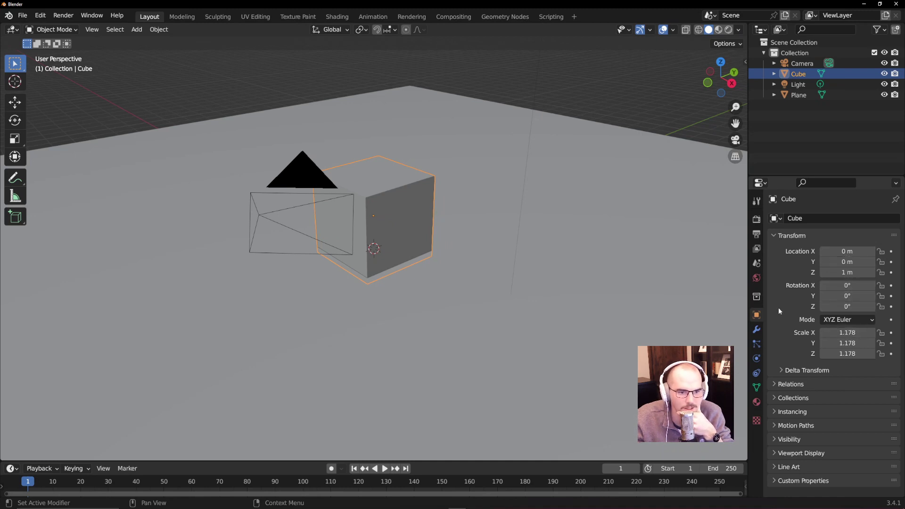
click(757, 403)
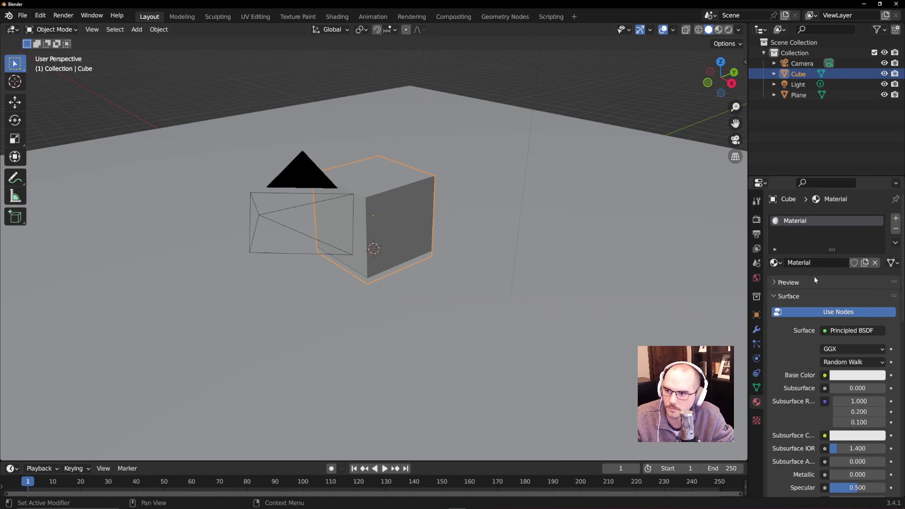
click(825, 251)
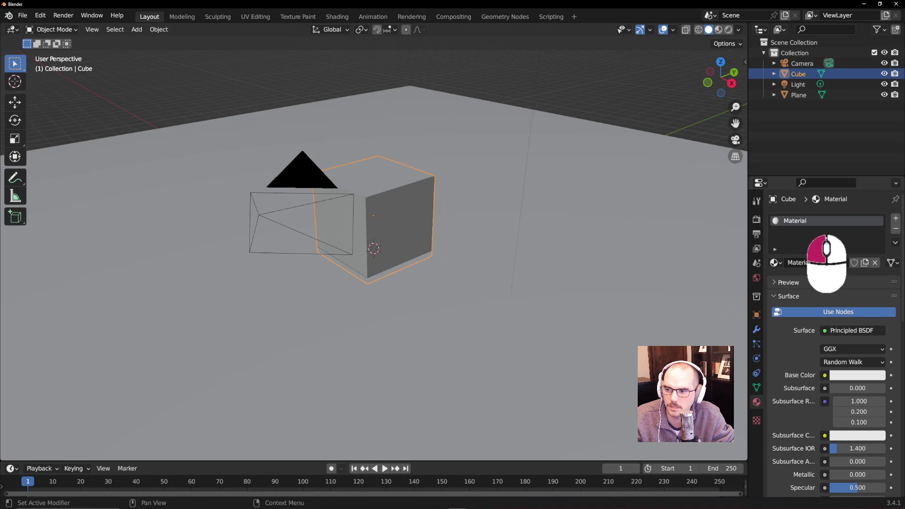
scroll(804, 336, down, 2)
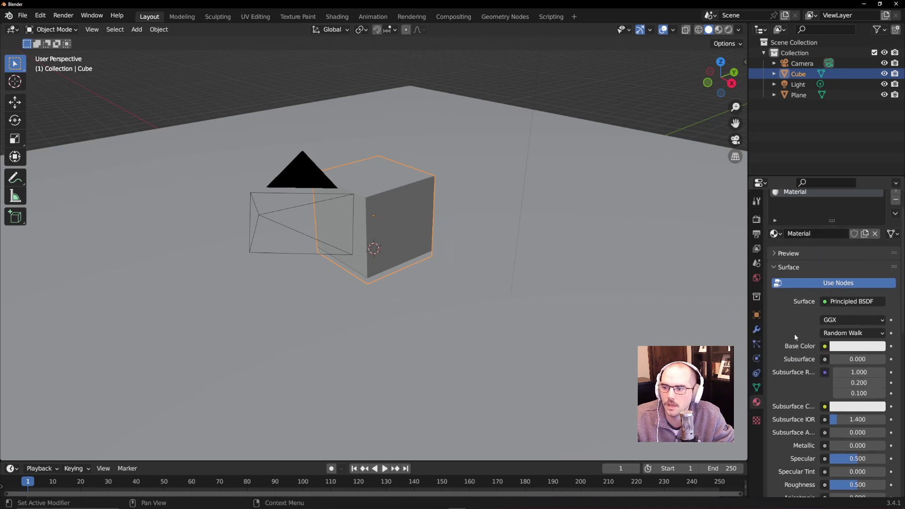
scroll(773, 321, down, 1)
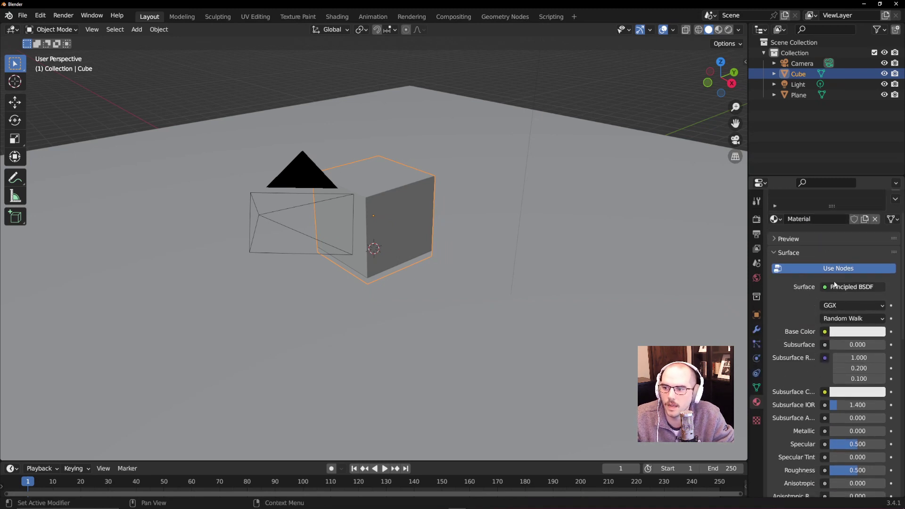
scroll(808, 316, down, 10)
scroll(808, 317, down, 12)
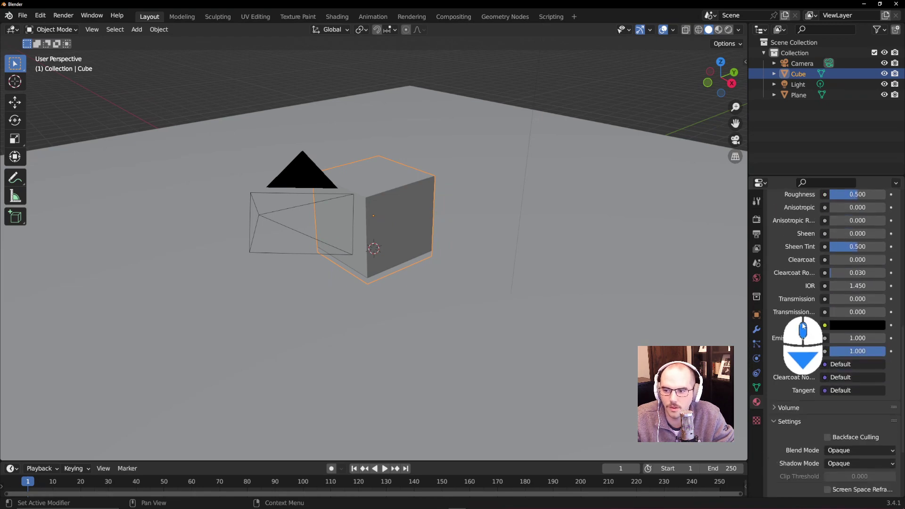
scroll(798, 346, up, 6)
scroll(799, 346, up, 15)
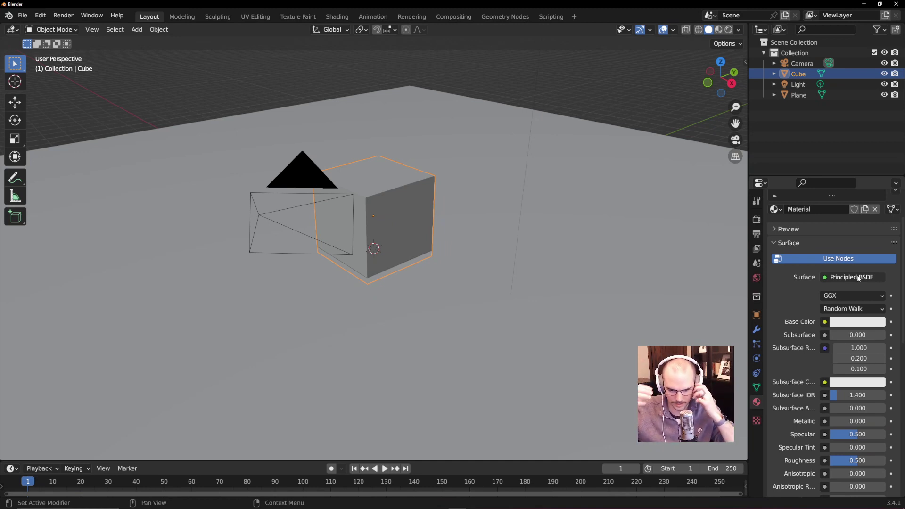
Step: Browse the surface shader choices for the cube's material and keep Principled BSDF
click(843, 279)
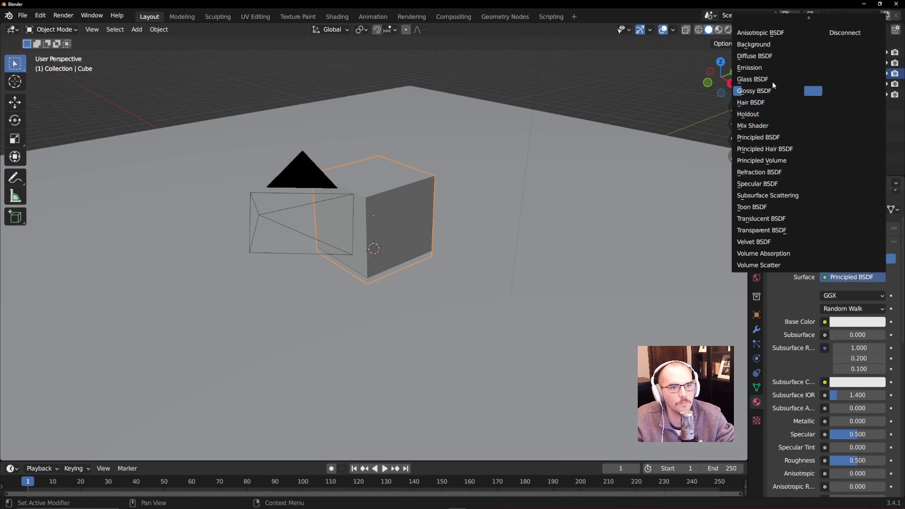
click(790, 138)
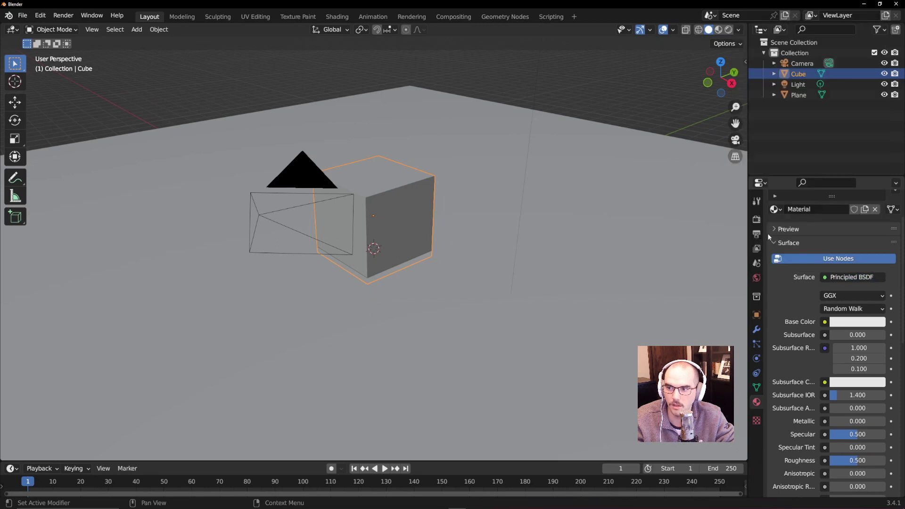
click(844, 277)
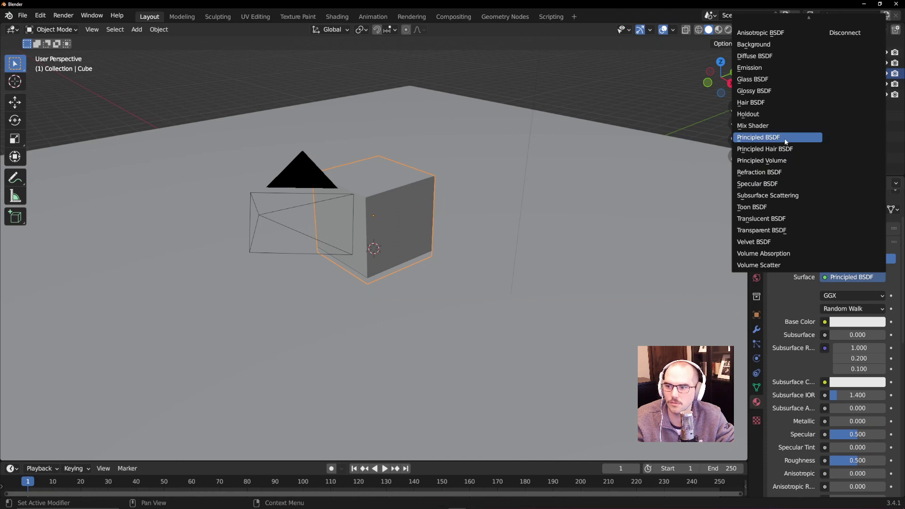
click(786, 141)
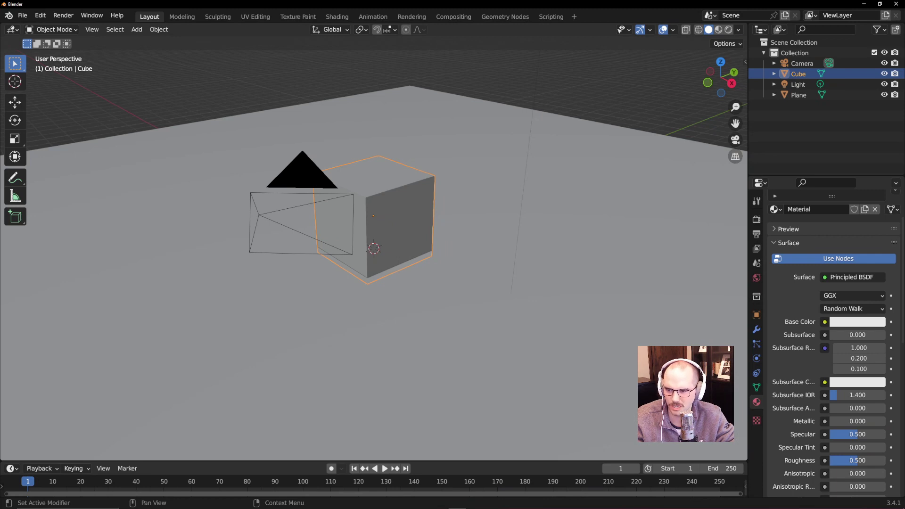
Step: Switch to the browser, read the title of the Wikipedia article on the bidirectional scattering distribution function, and return to Blender
key(alt+Tab)
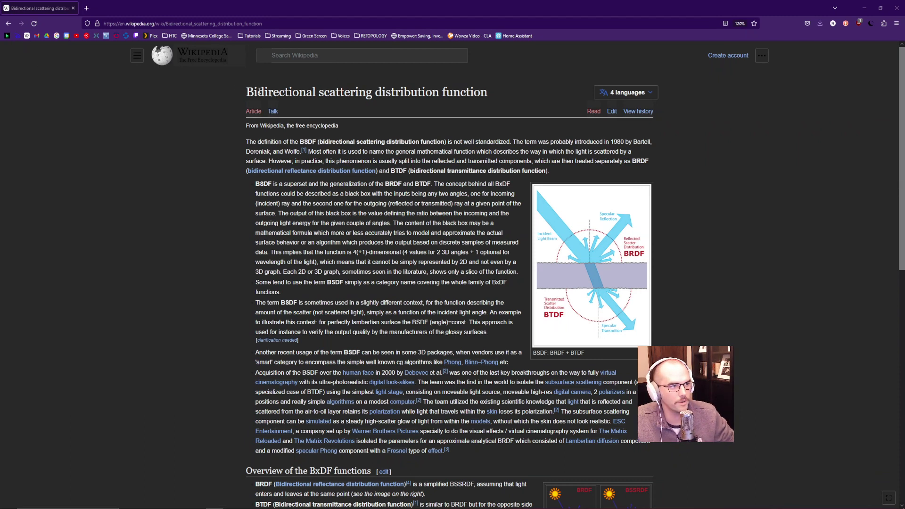
drag(246, 92, 499, 94)
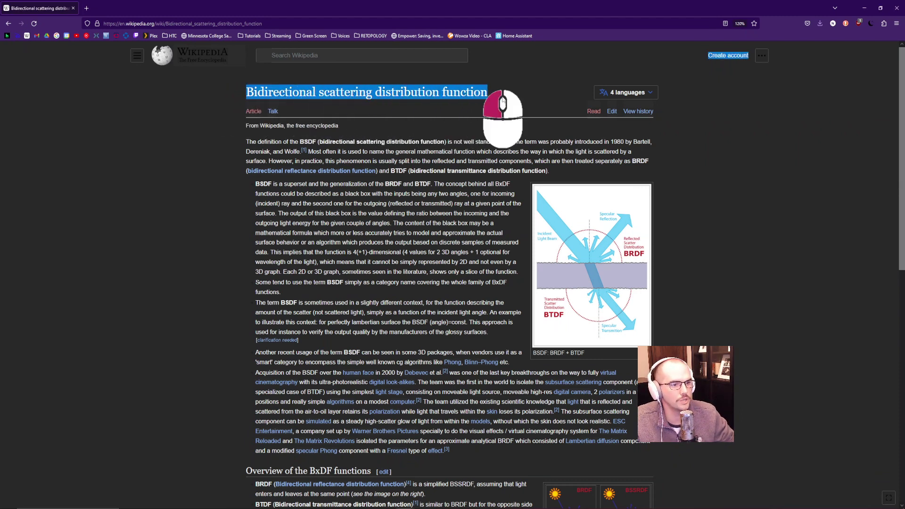
click(500, 94)
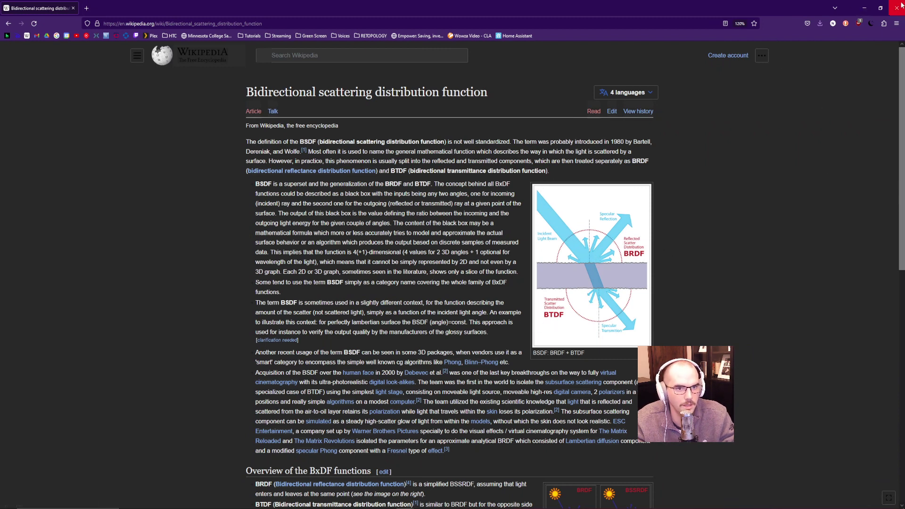
click(865, 8)
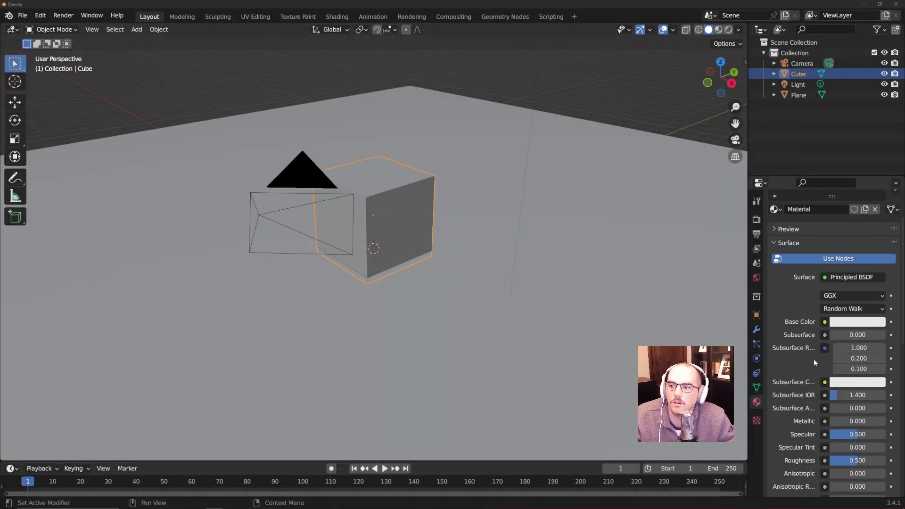
Step: Set the base color of the cube's material to magenta, with hue about 0.854 and saturation about 0.930
scroll(813, 377, down, 10)
scroll(817, 398, up, 10)
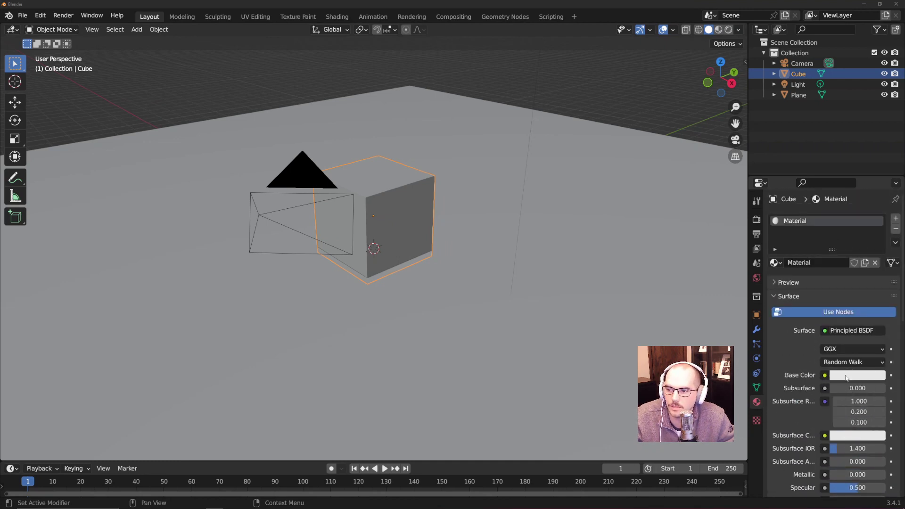
click(850, 376)
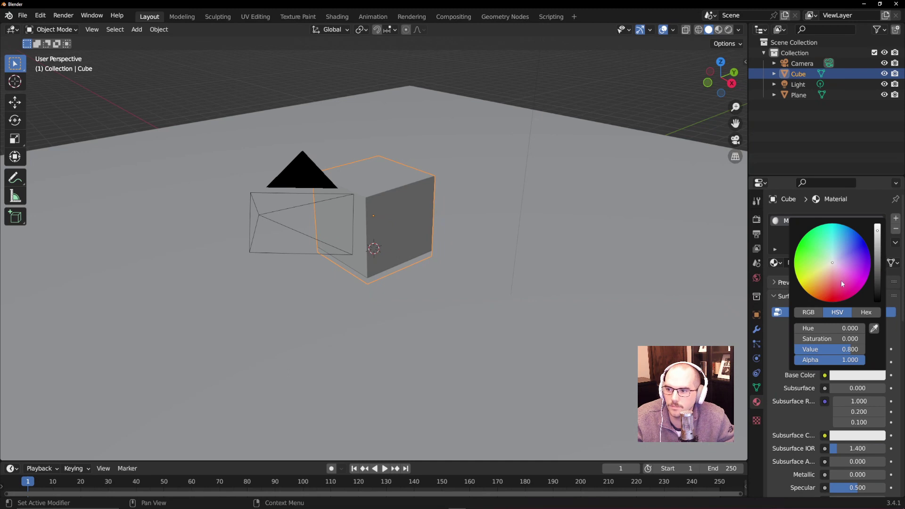
drag(842, 284, 857, 285)
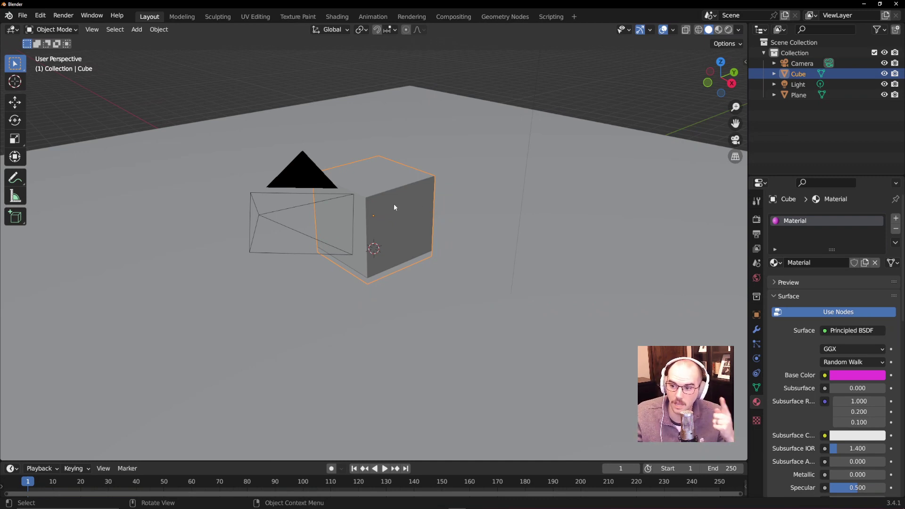
Step: Compare the viewport in Wireframe and Solid shading, finishing in Material Preview to view the cube's color
click(700, 31)
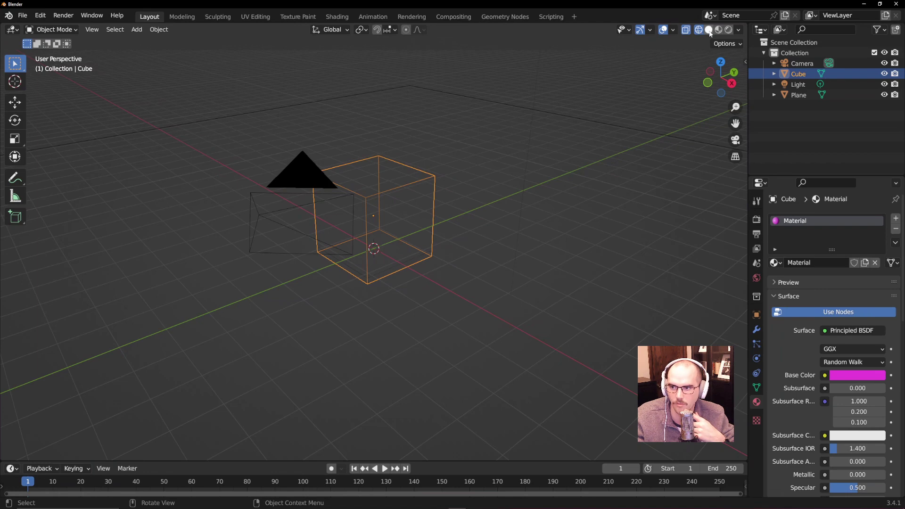
click(709, 31)
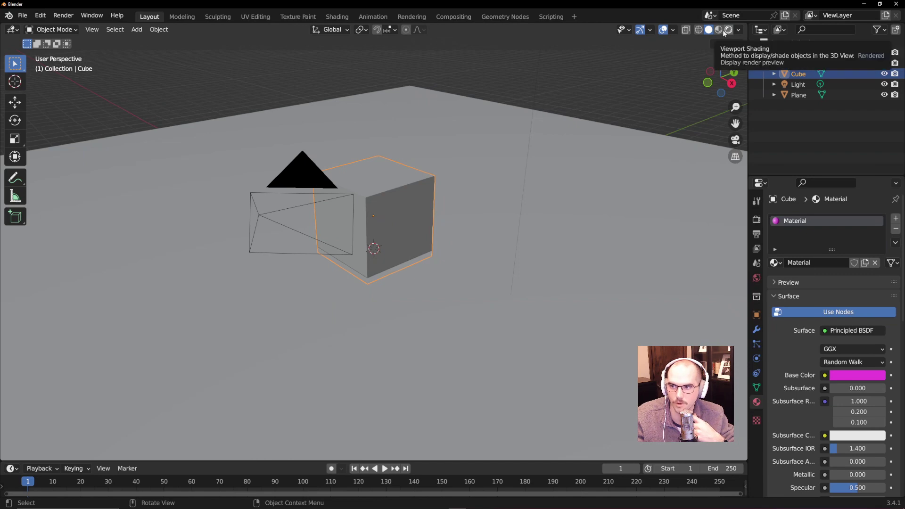
click(721, 33)
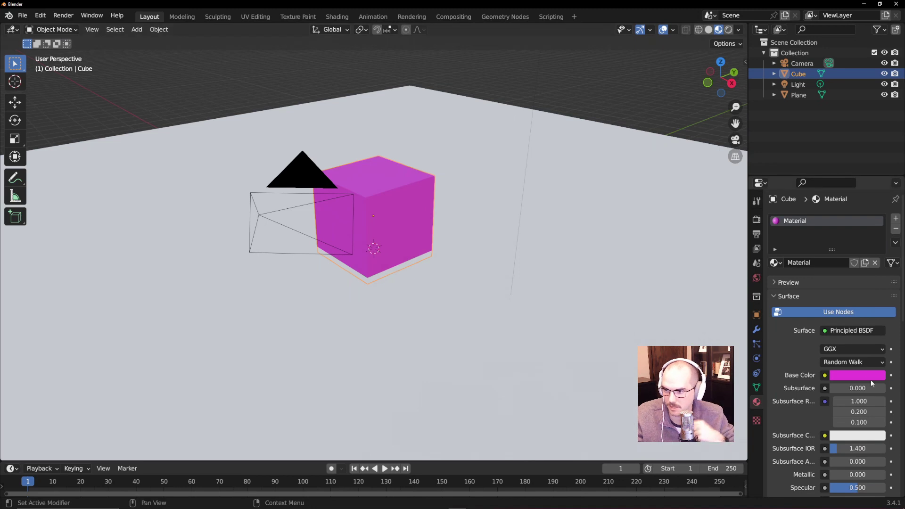
Step: Change the base color of the cube's material to a bright green
click(846, 375)
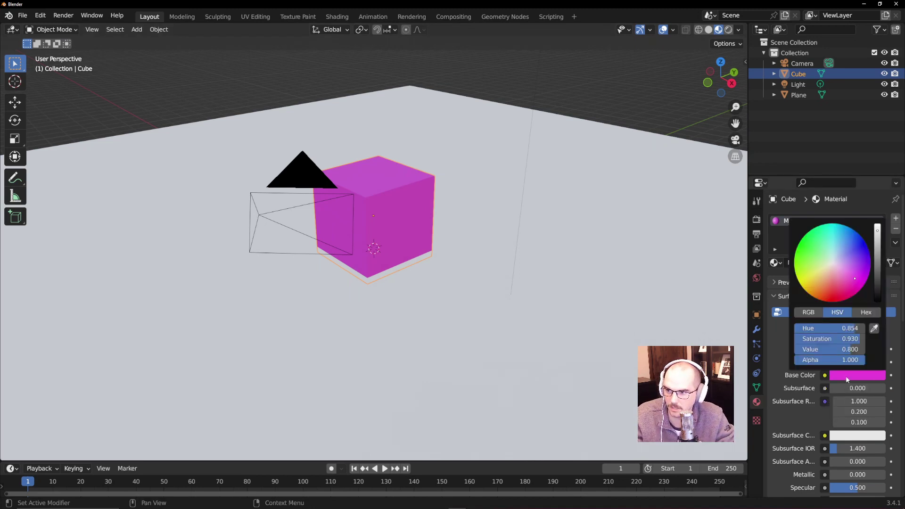
click(822, 274)
drag(813, 267, 808, 260)
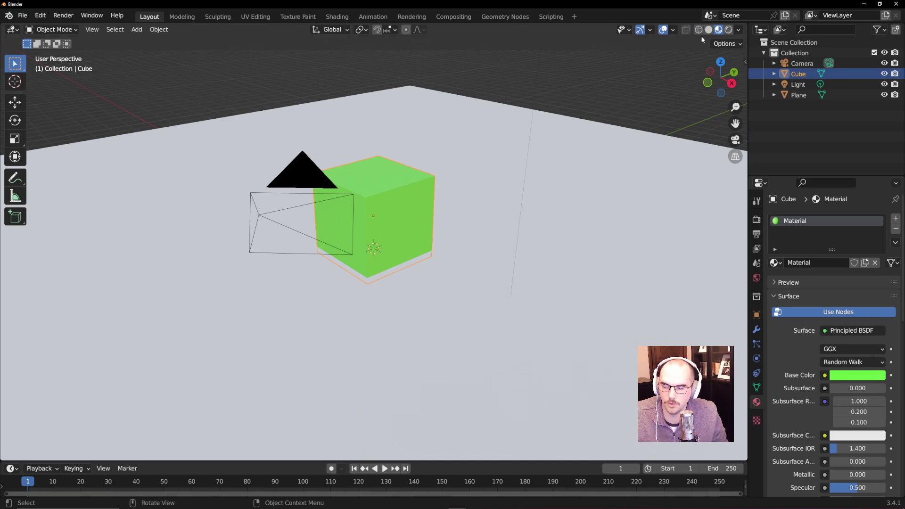
Step: Cycle the viewport through Wireframe, Rendered and Solid shading, ending back in Material Preview
key(z)
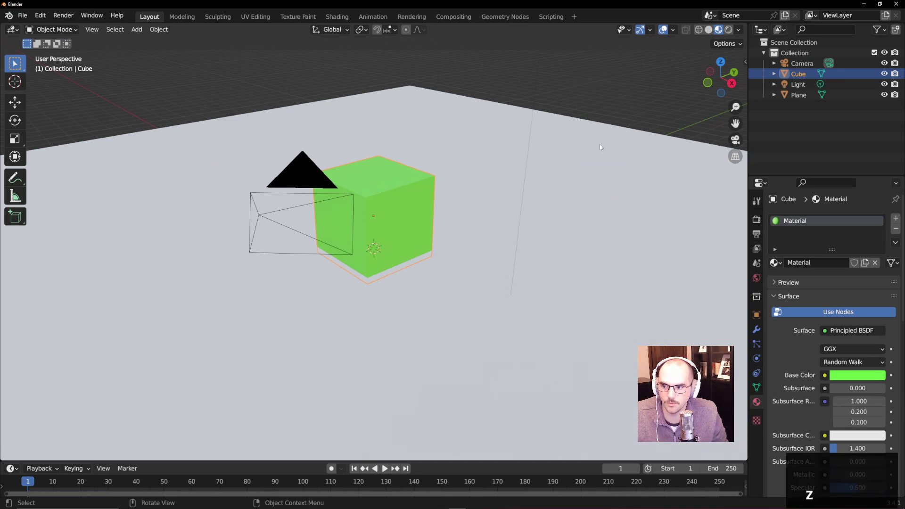
key(z)
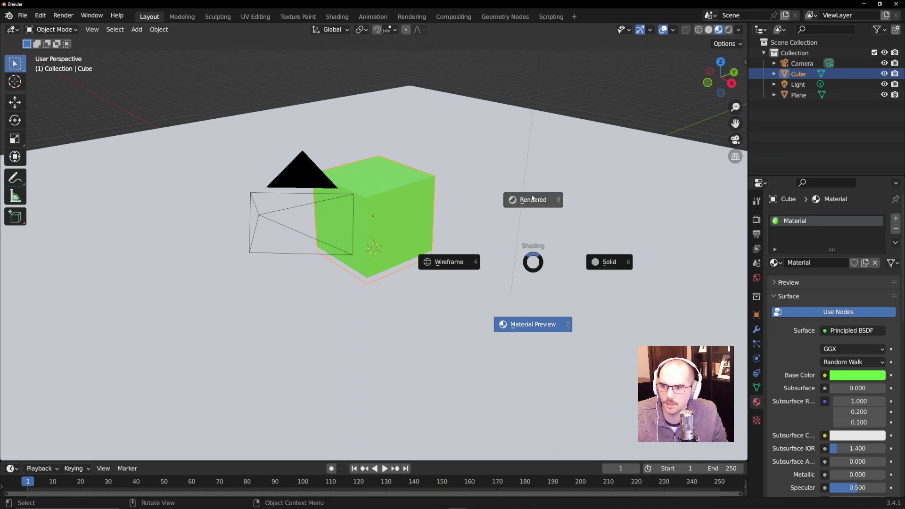
click(449, 263)
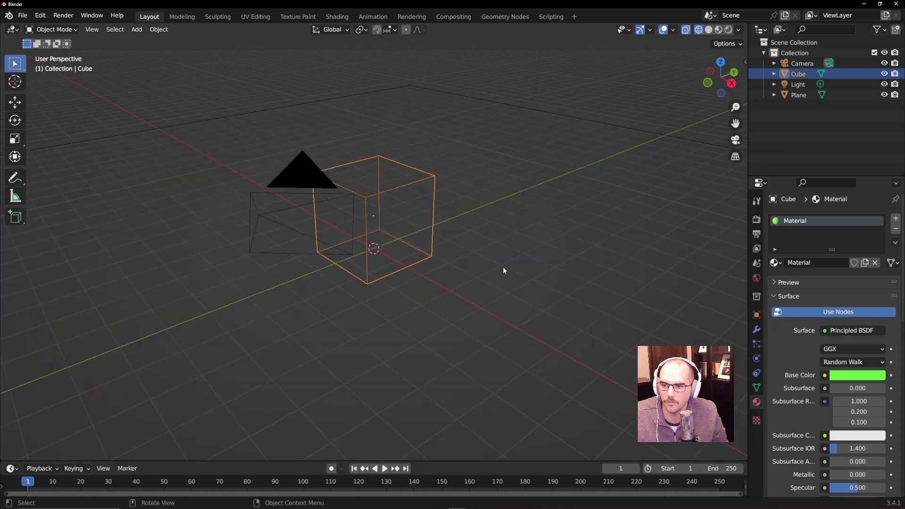
key(z)
click(509, 215)
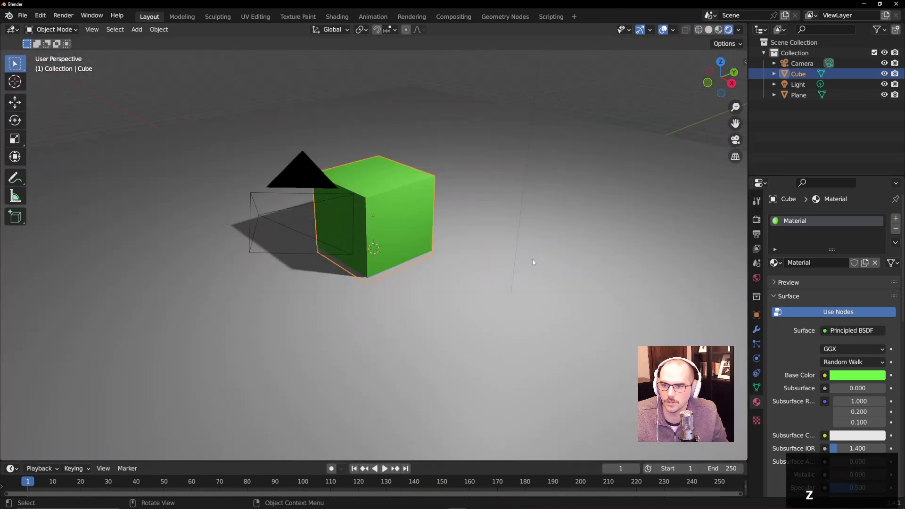
key(z)
click(560, 258)
key(z)
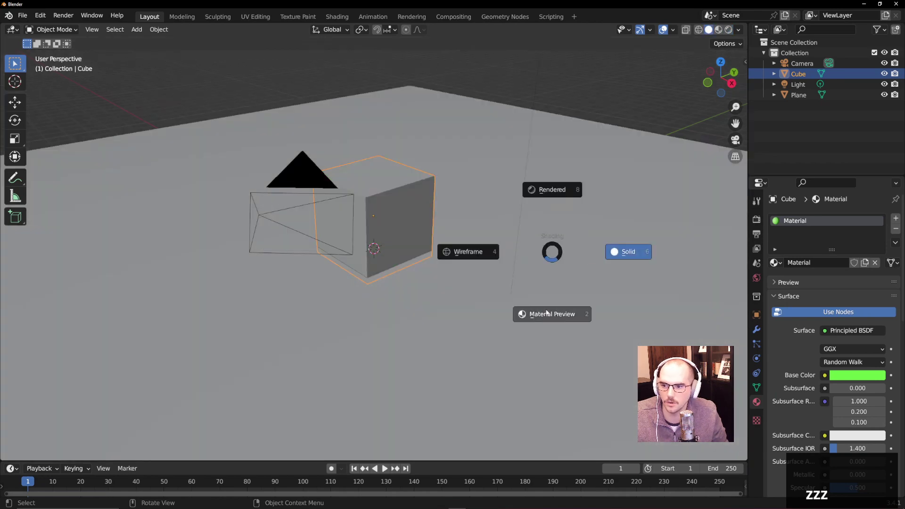
click(552, 303)
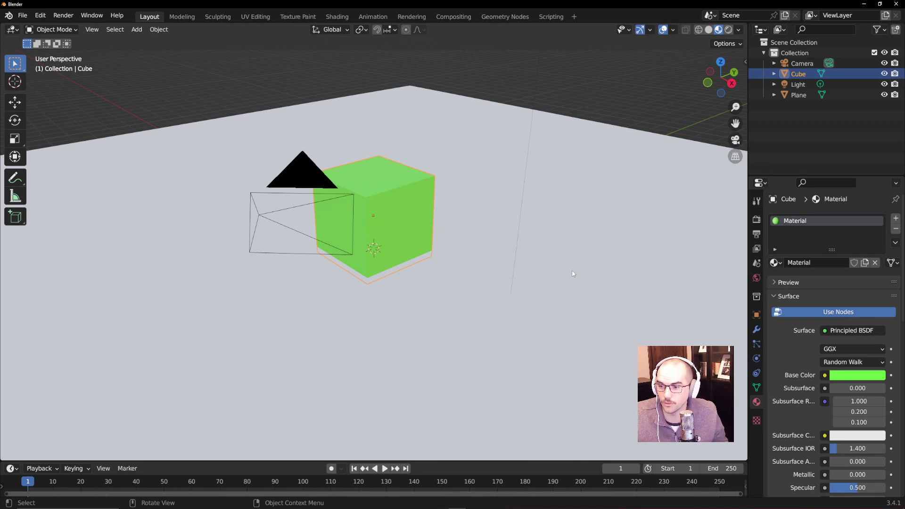
Step: Switch the viewport to Rendered shading and widen the view to include the light
key(z)
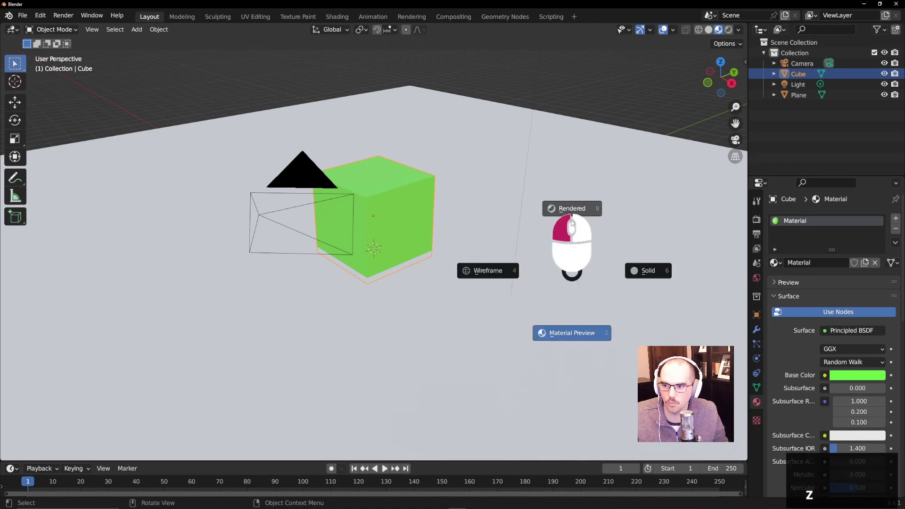
click(538, 208)
scroll(537, 208, down, 4)
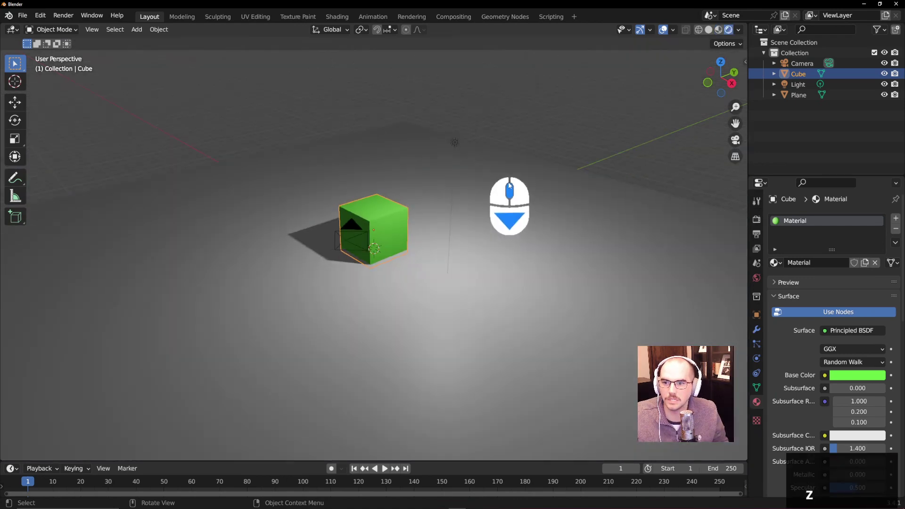
Step: Move the point light repeatedly around the cube to compare the shadows, leaving it low above the floor on the cube's lit side
click(455, 142)
scroll(473, 166, up, 5)
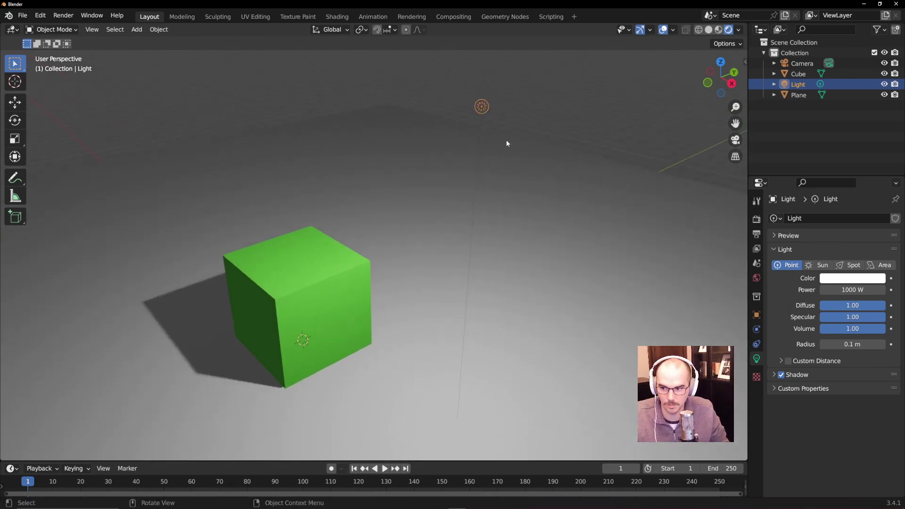
key(g)
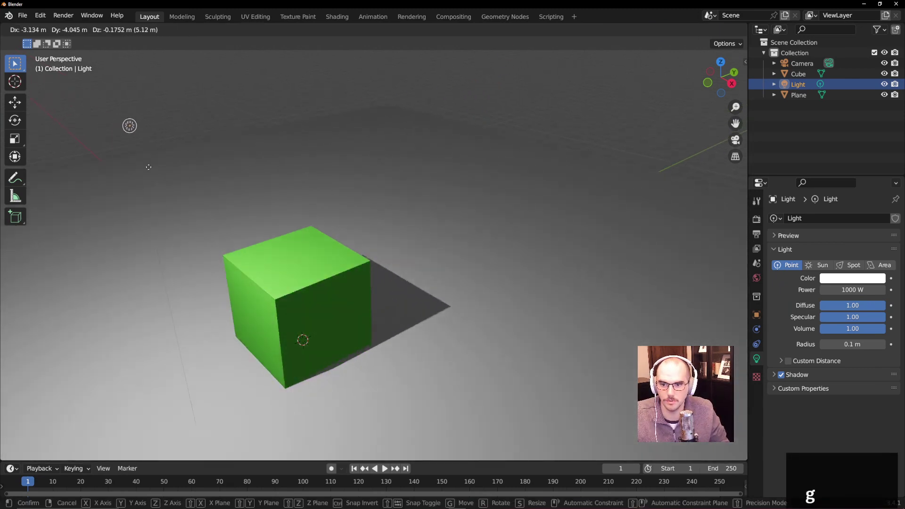
click(514, 160)
key(g)
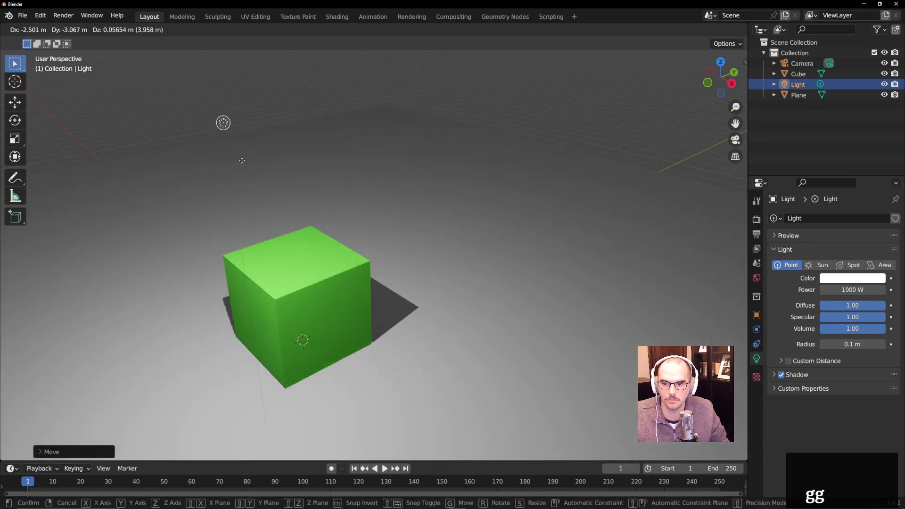
click(140, 126)
key(g)
click(501, 177)
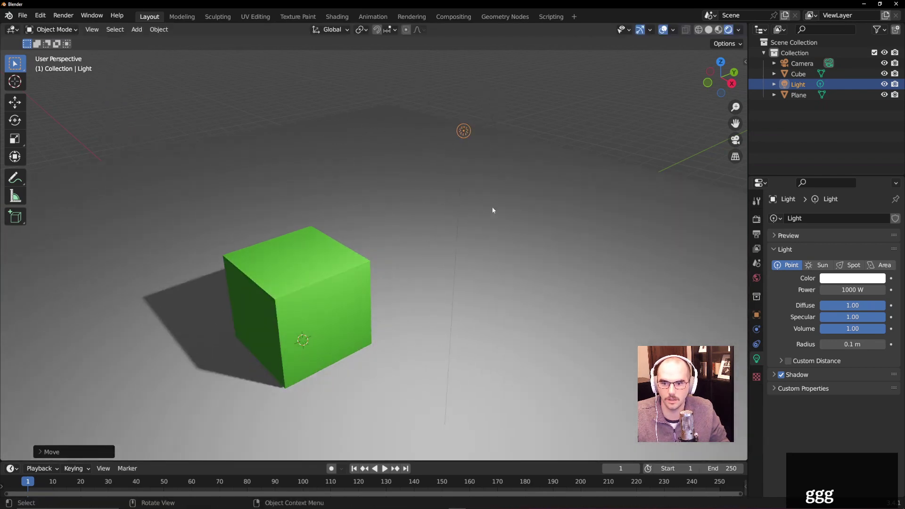
middle_drag(489, 211, 416, 226)
key(g)
click(522, 154)
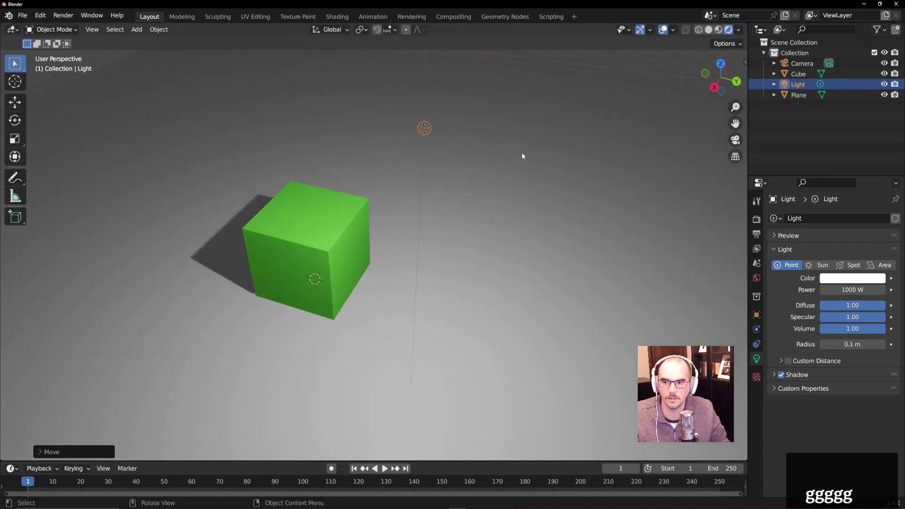
key(g)
click(225, 155)
scroll(310, 235, up, 1)
middle_drag(321, 237, 413, 229)
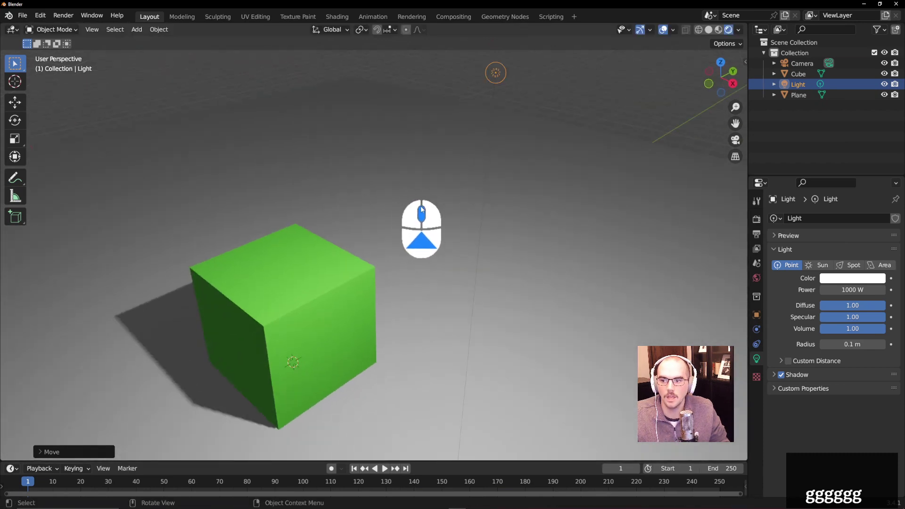
key(g)
click(527, 346)
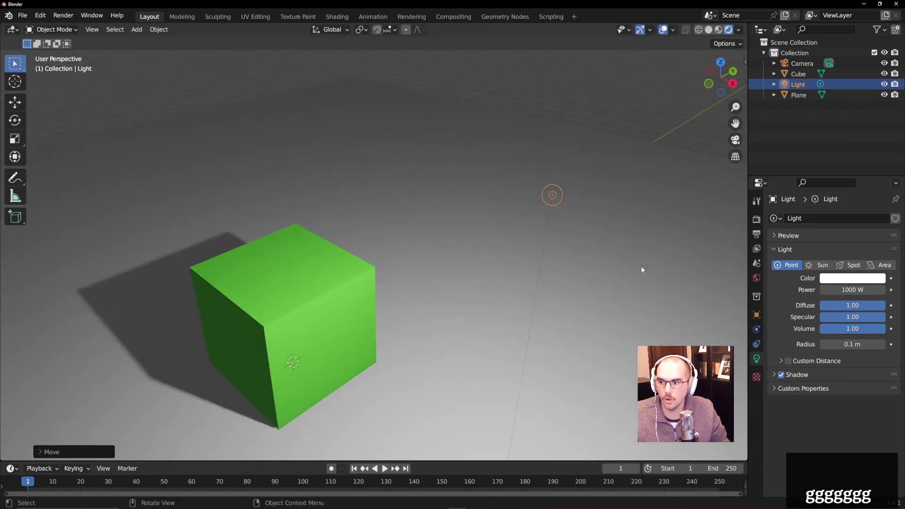
Step: Adjust the cube material to Metallic 0.604, Specular 0.110, Roughness 0.698 and Sheen Tint 0.009
click(283, 293)
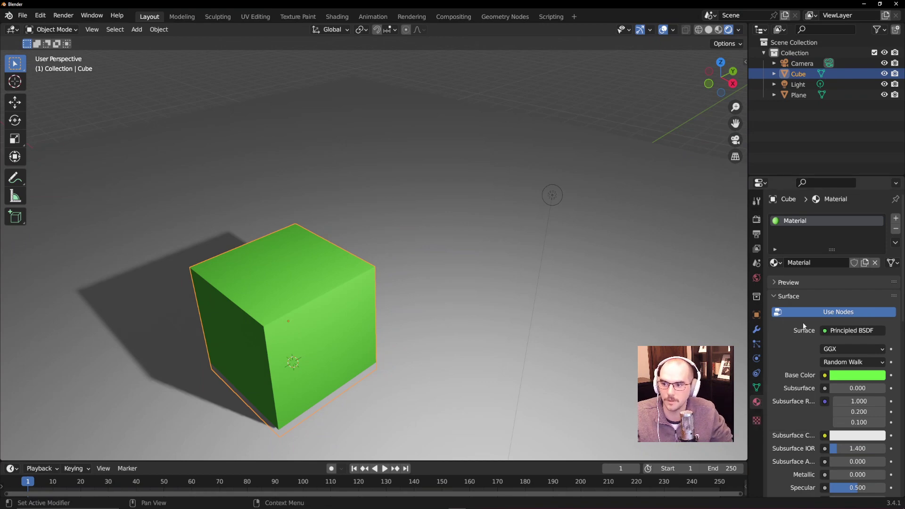
scroll(801, 368, down, 2)
scroll(545, 372, down, 4)
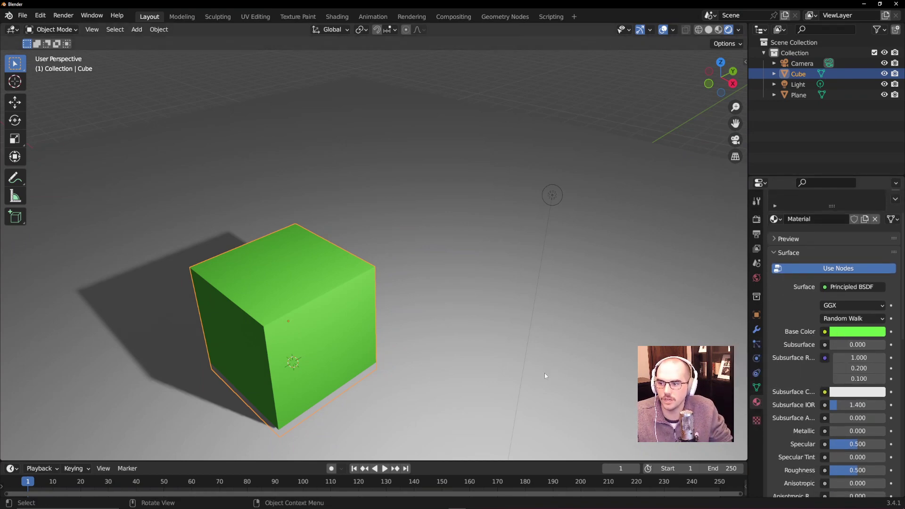
middle_drag(457, 380, 432, 391)
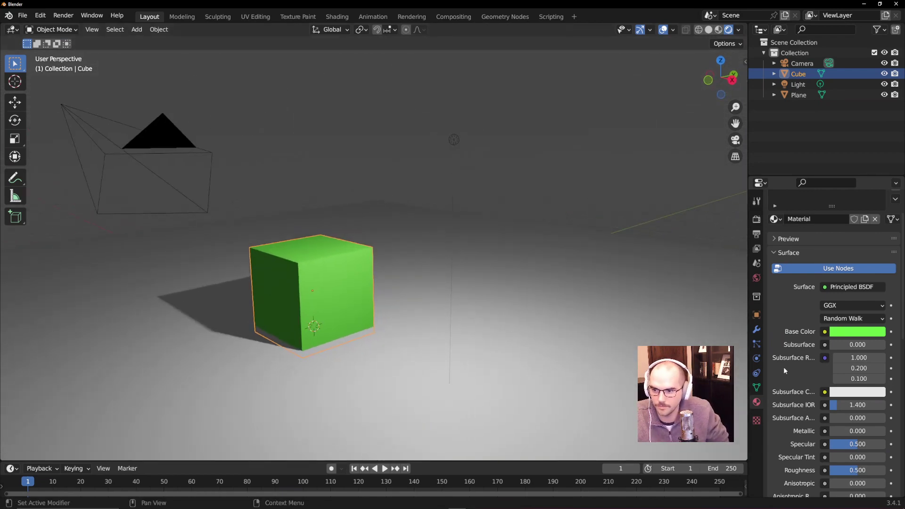
scroll(785, 370, down, 1)
scroll(785, 370, down, 5)
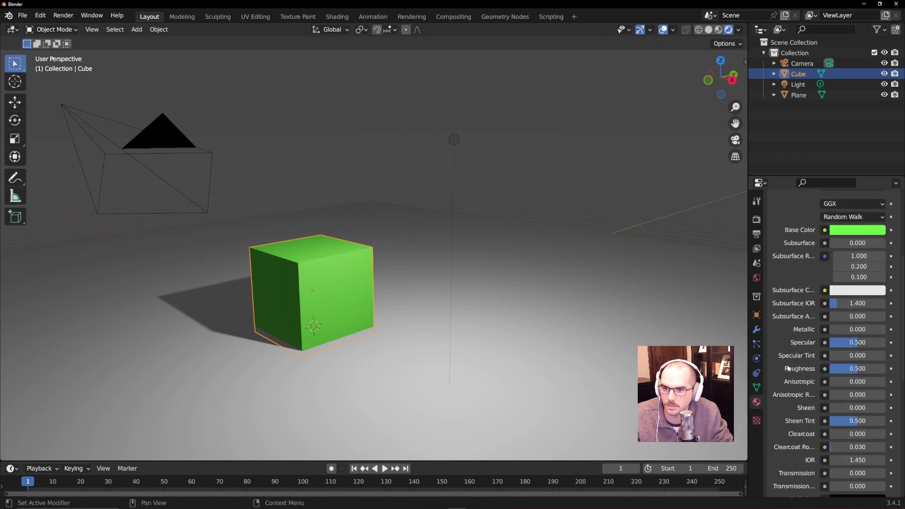
click(851, 330)
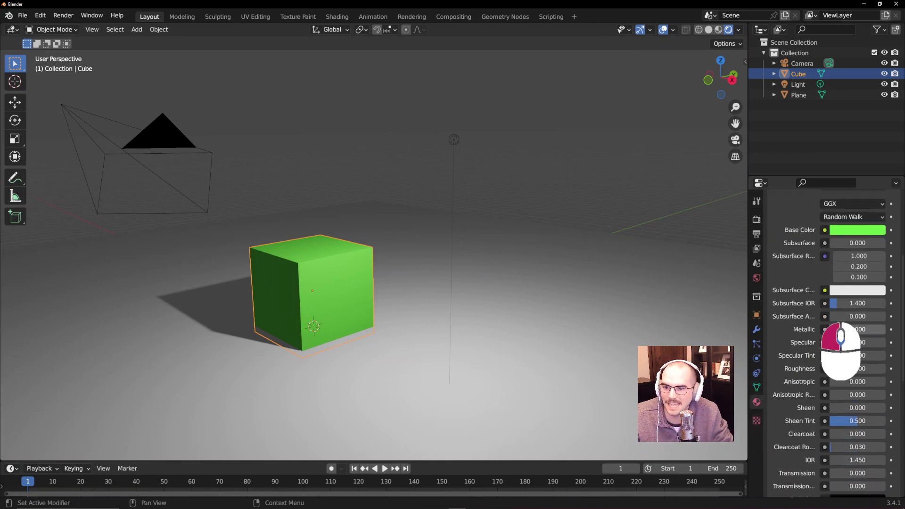
mouse_move(852, 330)
mouse_down()
mouse_move(894, 330)
mouse_move(10, 329)
mouse_move(898, 330)
mouse_move(850, 330)
mouse_move(866, 345)
mouse_move(886, 344)
mouse_move(793, 345)
mouse_move(844, 356)
mouse_move(854, 369)
mouse_move(788, 370)
mouse_move(876, 370)
mouse_up()
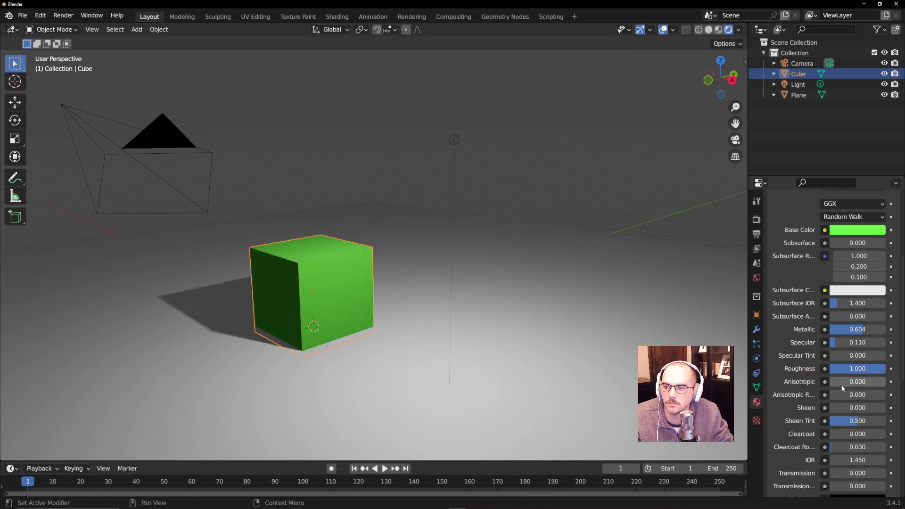
drag(870, 421, 815, 421)
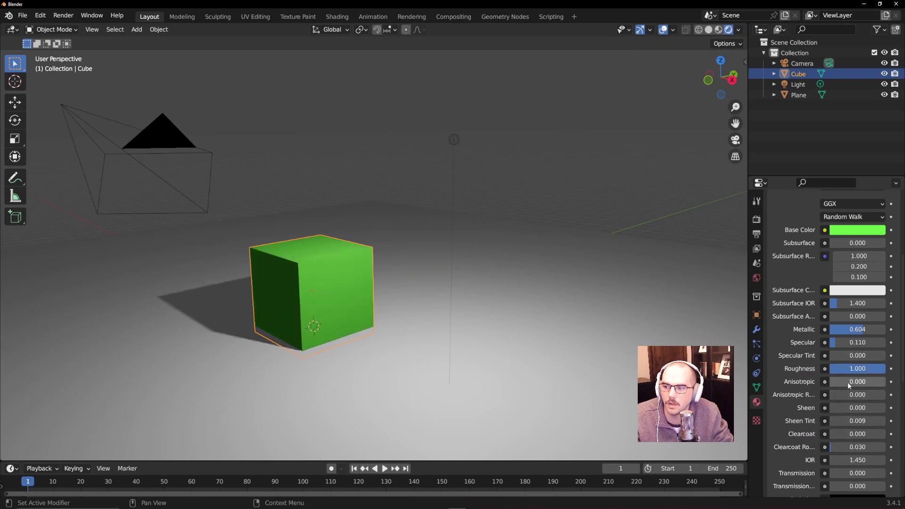
mouse_move(853, 368)
mouse_down()
mouse_move(812, 369)
mouse_move(844, 368)
mouse_up()
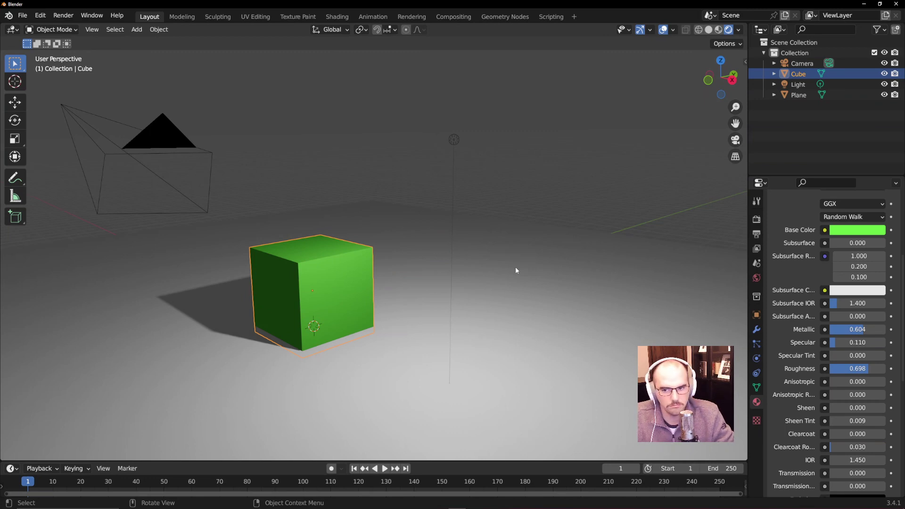
Step: Rename the plane beneath the cube as Floor
click(504, 371)
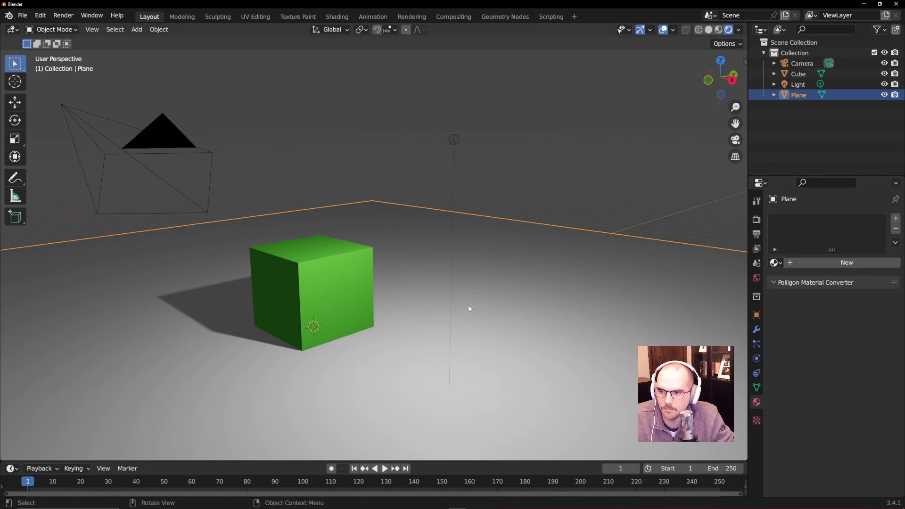
middle_drag(469, 307, 481, 309)
double_click(804, 96)
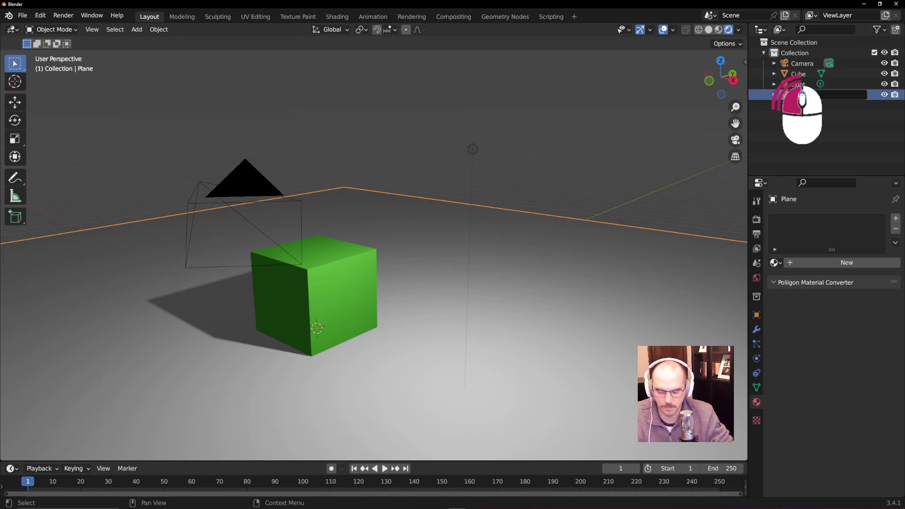
text(Floor)
key(Return)
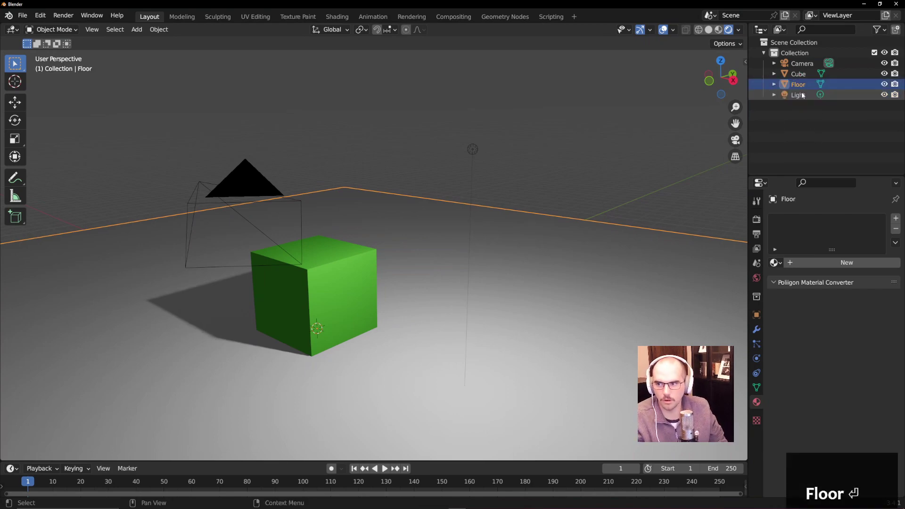
Step: Examine the Floor object's material slots and the list of existing materials without assigning one
click(797, 95)
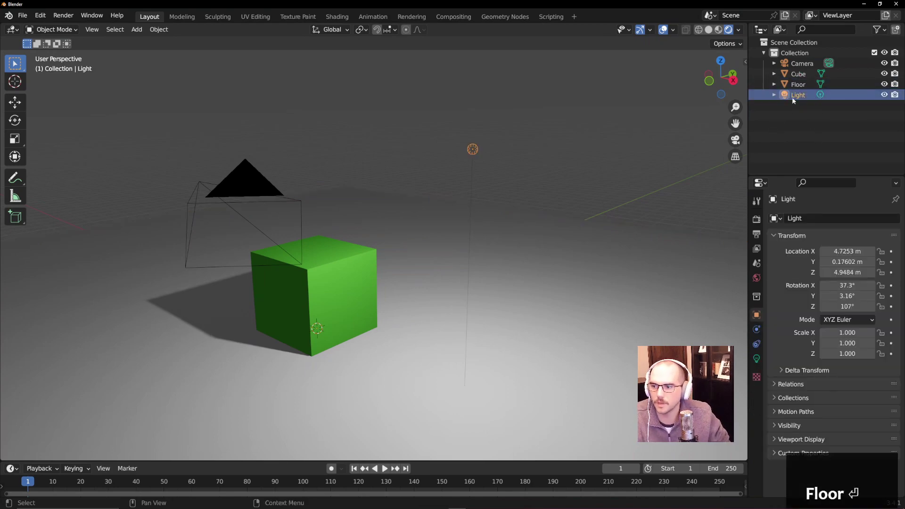
click(801, 83)
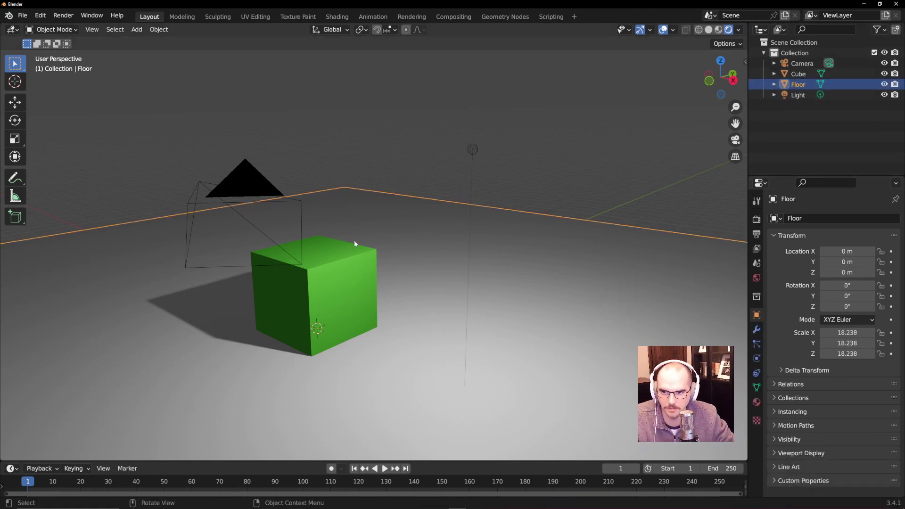
click(757, 403)
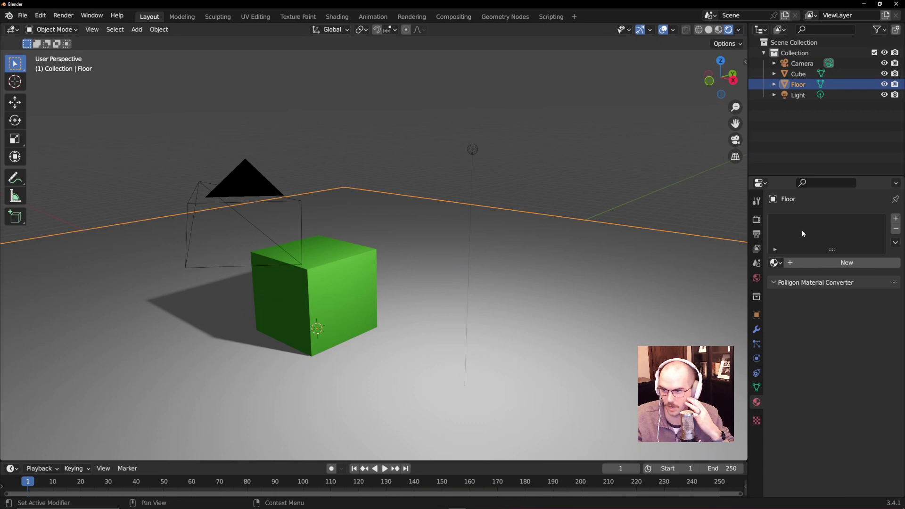
click(367, 265)
click(583, 283)
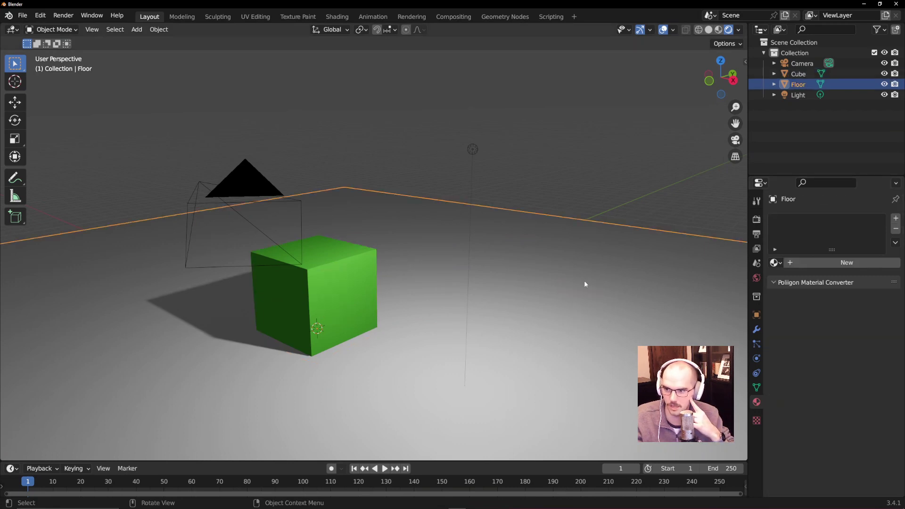
click(776, 263)
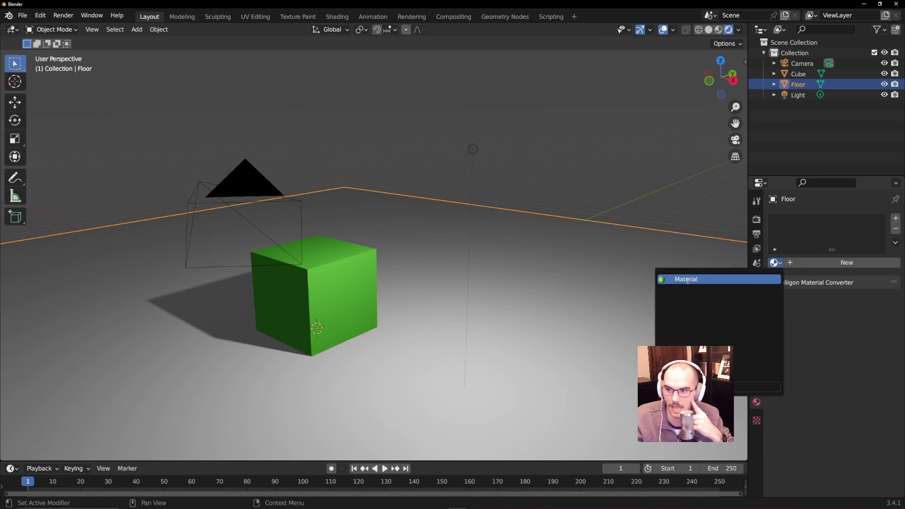
click(859, 334)
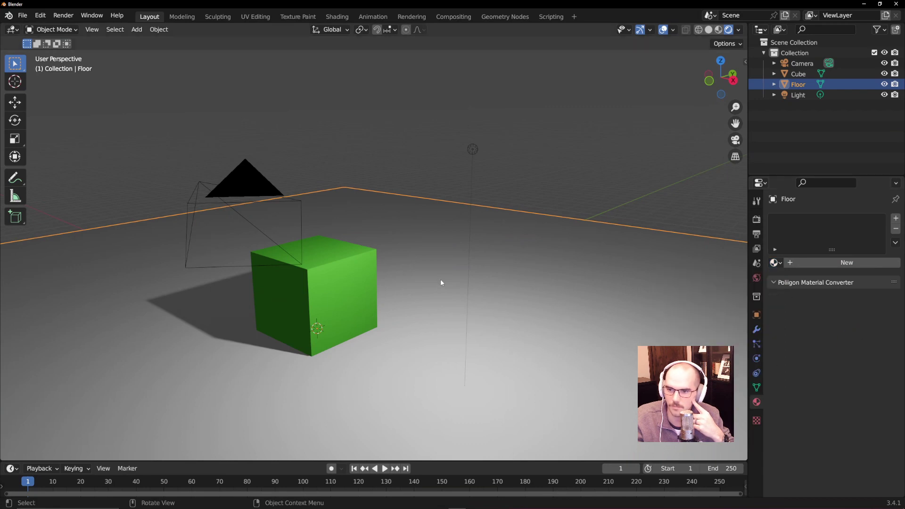
Step: Rename the cube's material as Green Guy
click(347, 281)
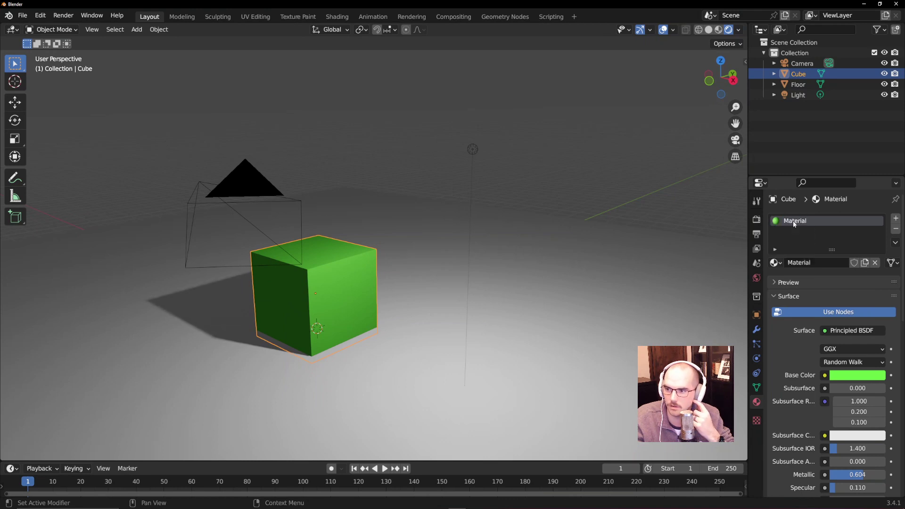
double_click(818, 222)
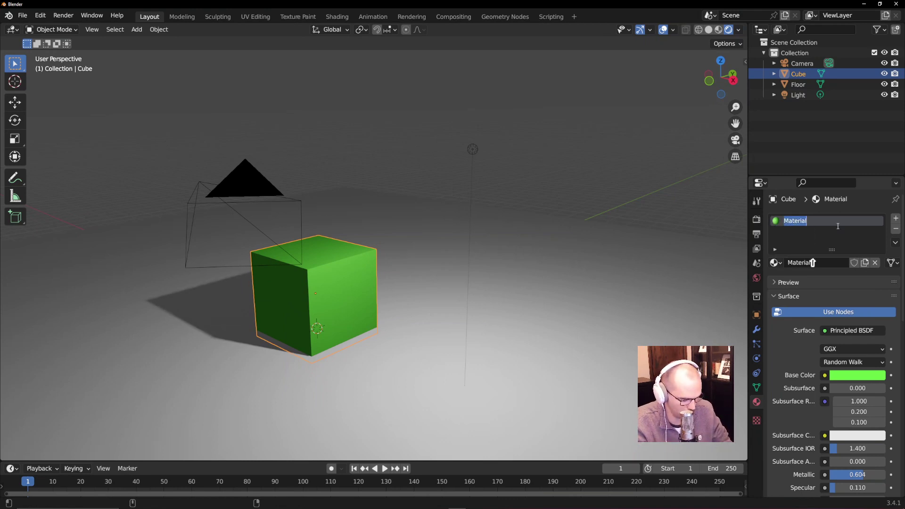
text(Green Guy)
key(Return)
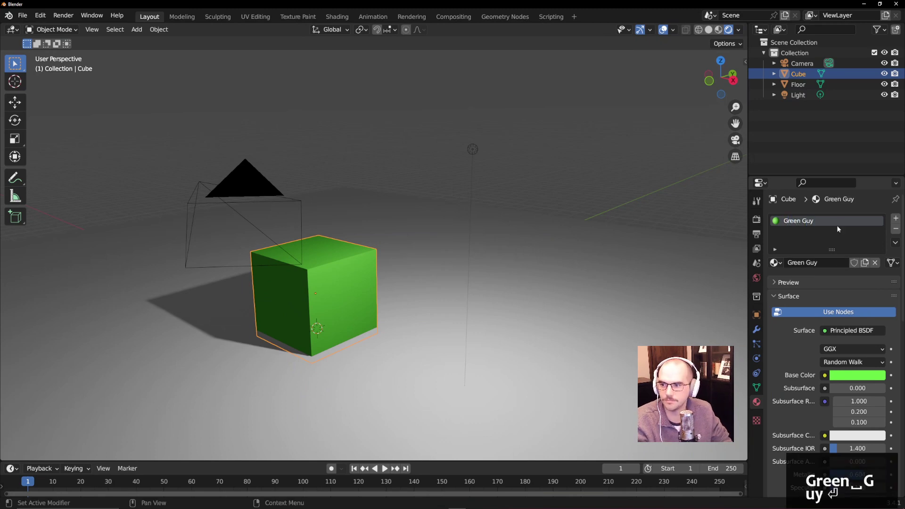
Step: Extend the cube's material name to Green Guy Yep
double_click(824, 262)
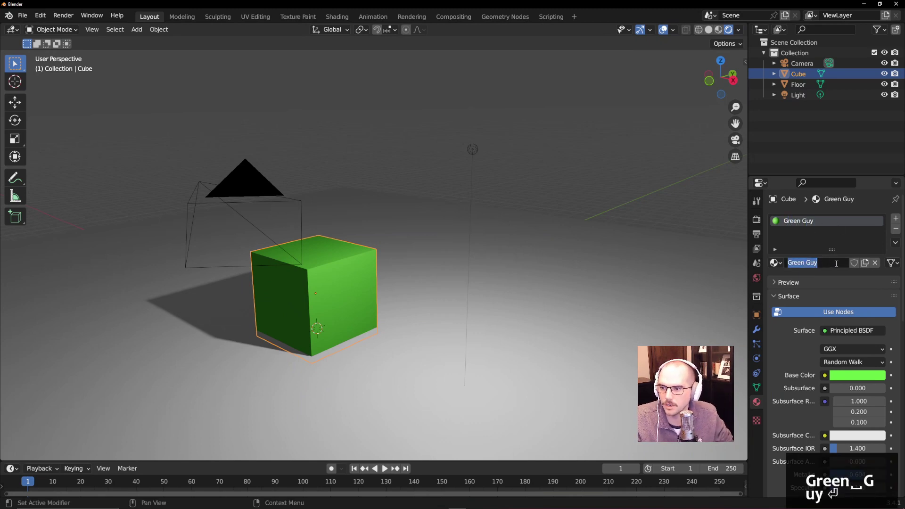
key(Right)
text(Yep)
key(Return)
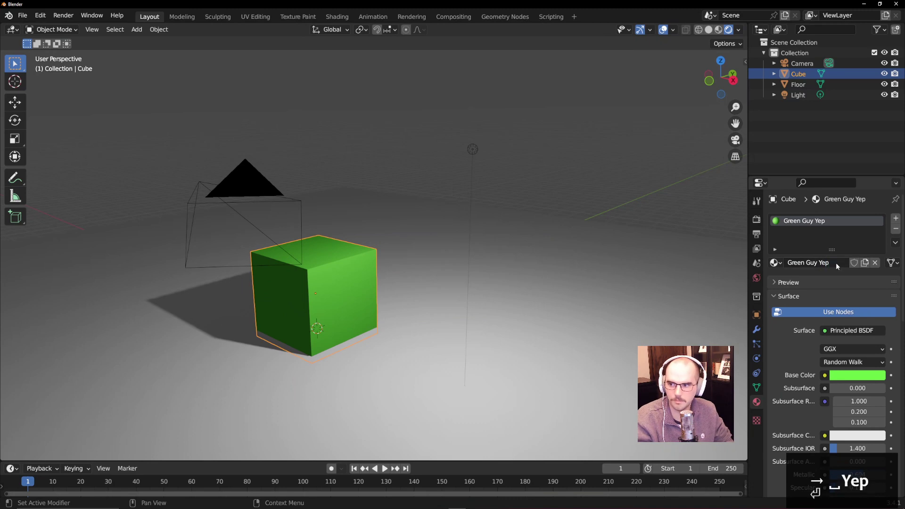
Step: Examine the preview of the Green Guy Yep material on a sphere and collapse it again
click(776, 282)
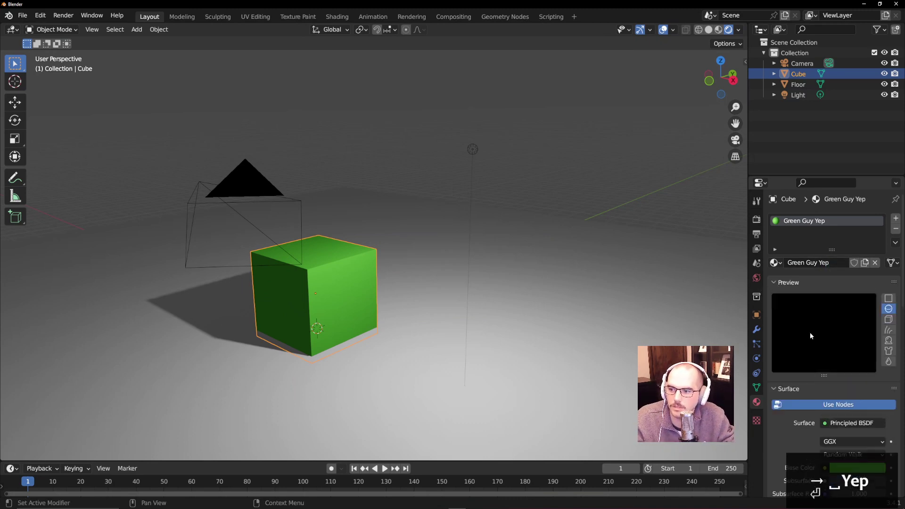
click(776, 281)
click(774, 281)
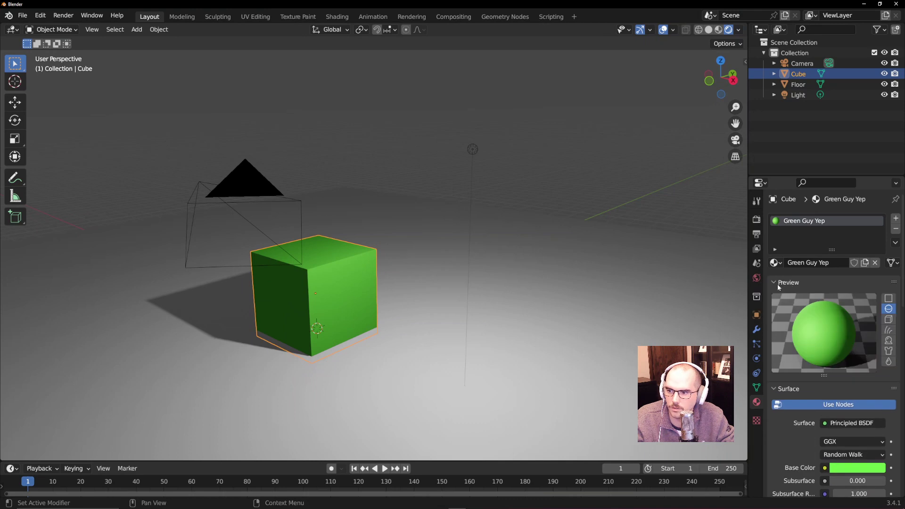
click(776, 283)
click(776, 283)
click(776, 283)
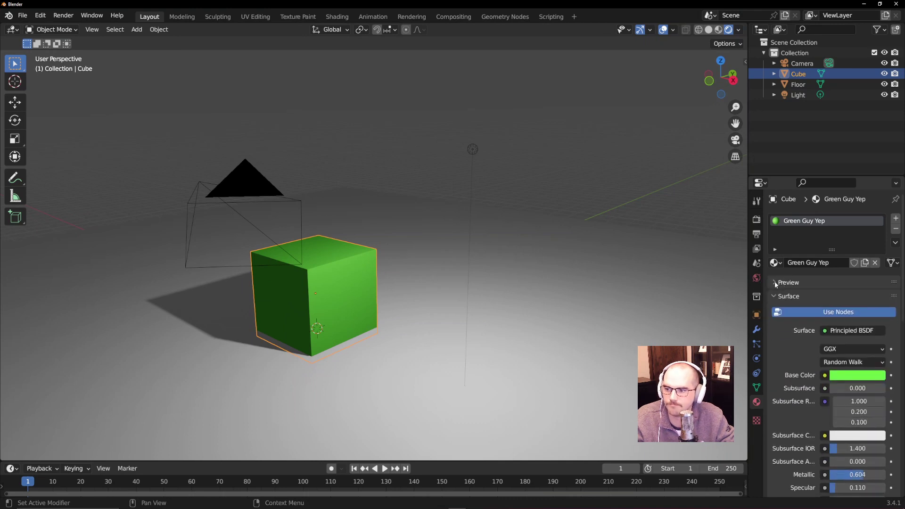
Step: Try the Green Guy Yep material on the floor and remove that material slot again
click(533, 296)
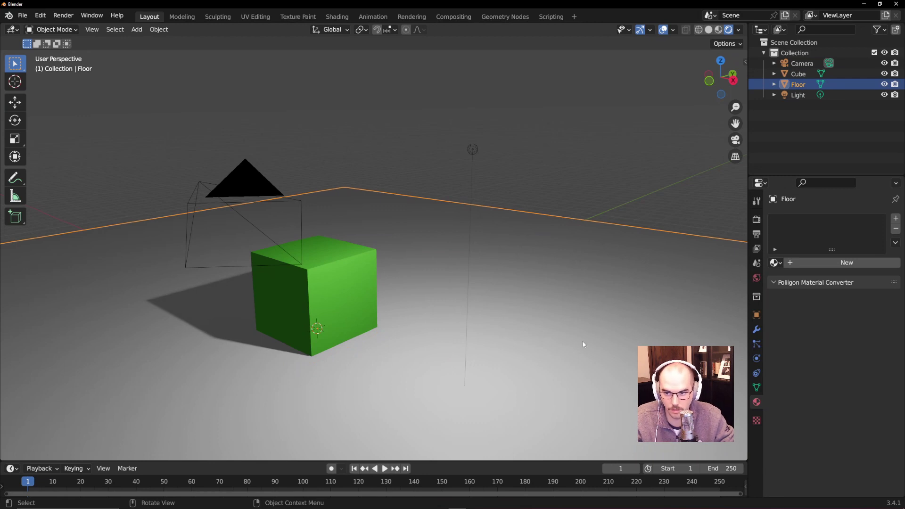
click(773, 263)
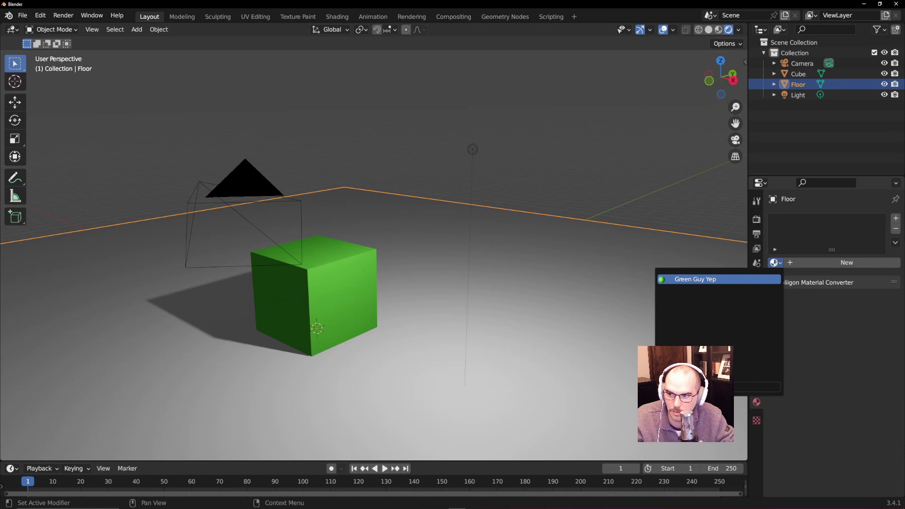
click(718, 280)
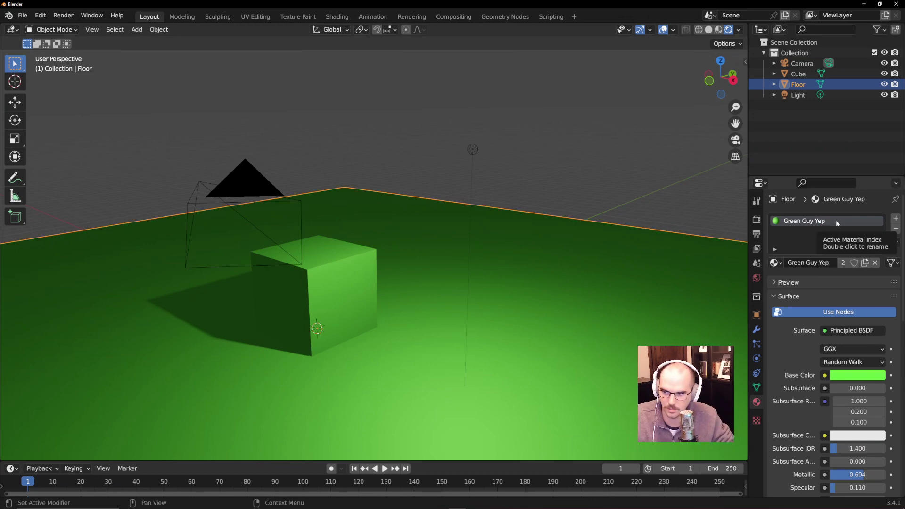
key(Delete)
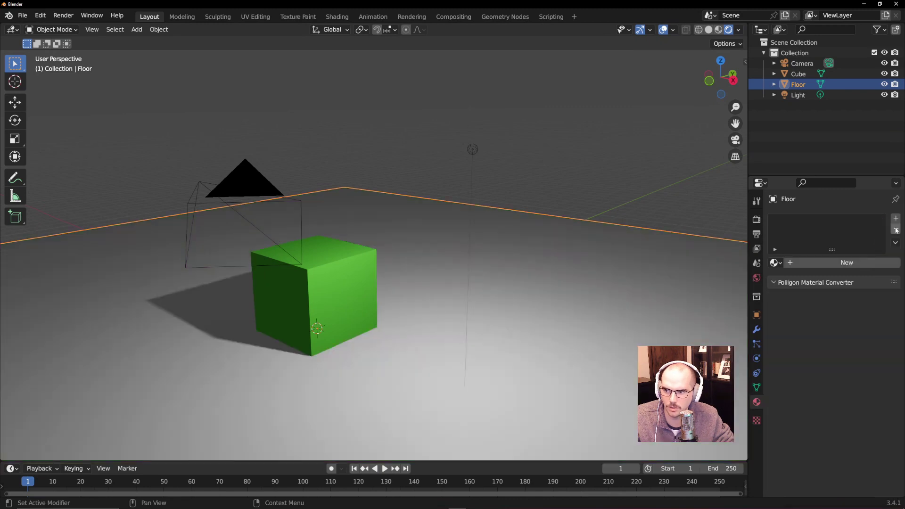
click(895, 230)
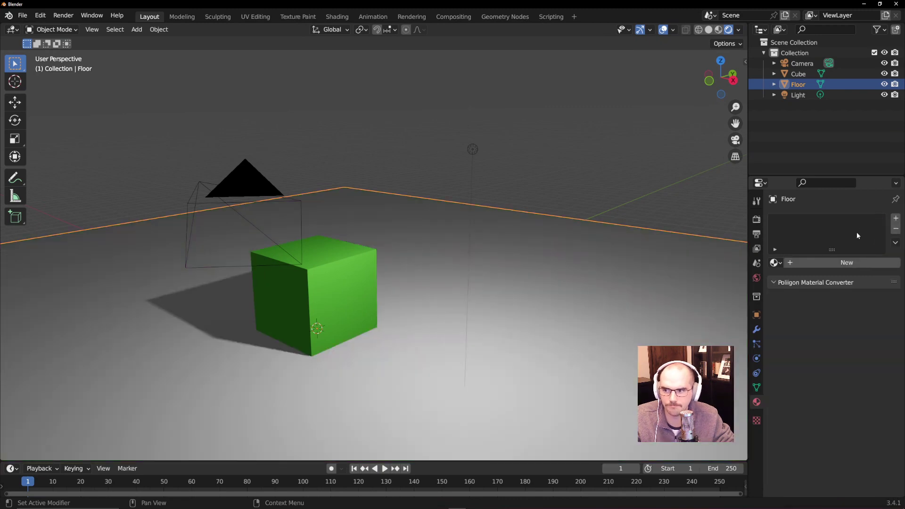
Step: Create a new material on the floor and name it Floor
click(811, 265)
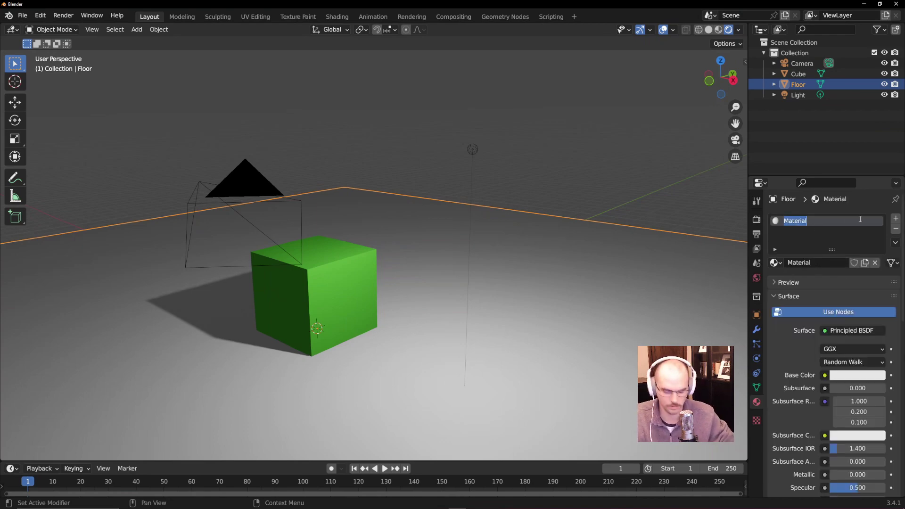
text(Floor)
key(Return)
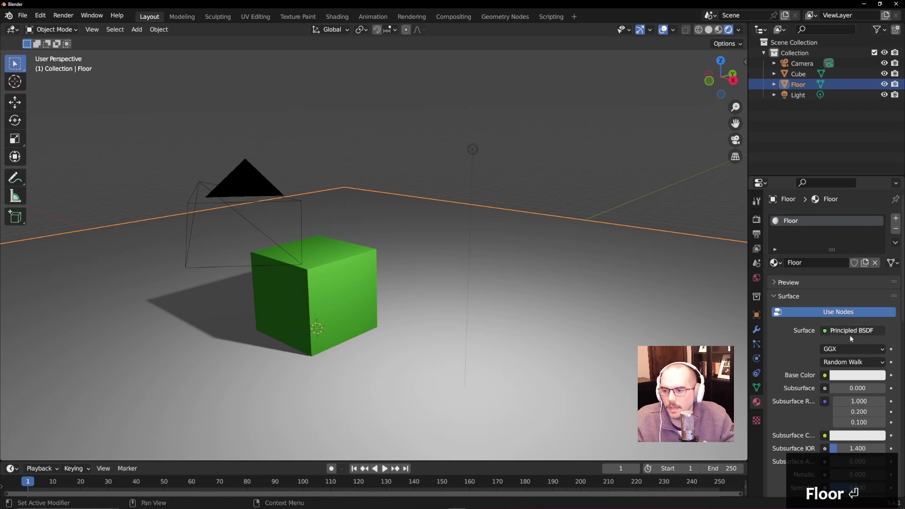
Step: Change the base color of the Floor material to a golden tan
click(853, 376)
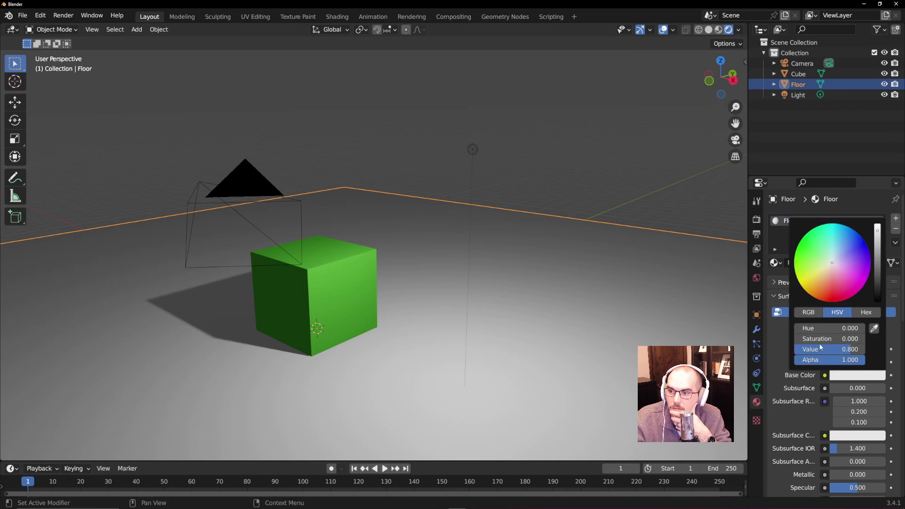
drag(824, 282, 819, 282)
middle_drag(684, 297, 707, 265)
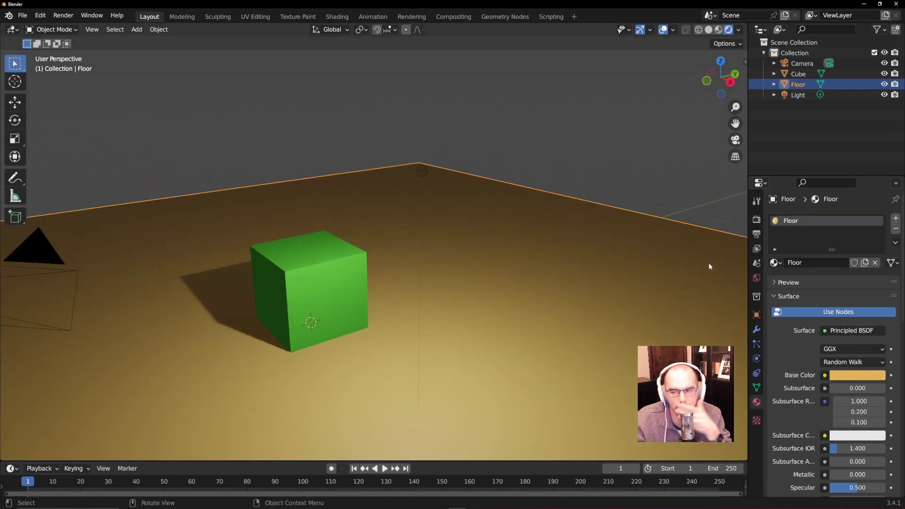
scroll(858, 422, down, 5)
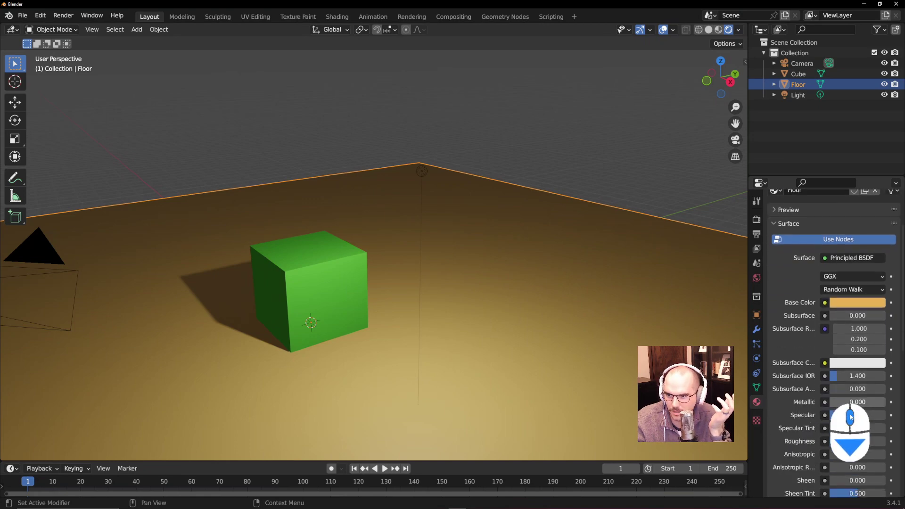
Step: Set the Specular value of the Floor material to 0.318
drag(858, 371, 847, 372)
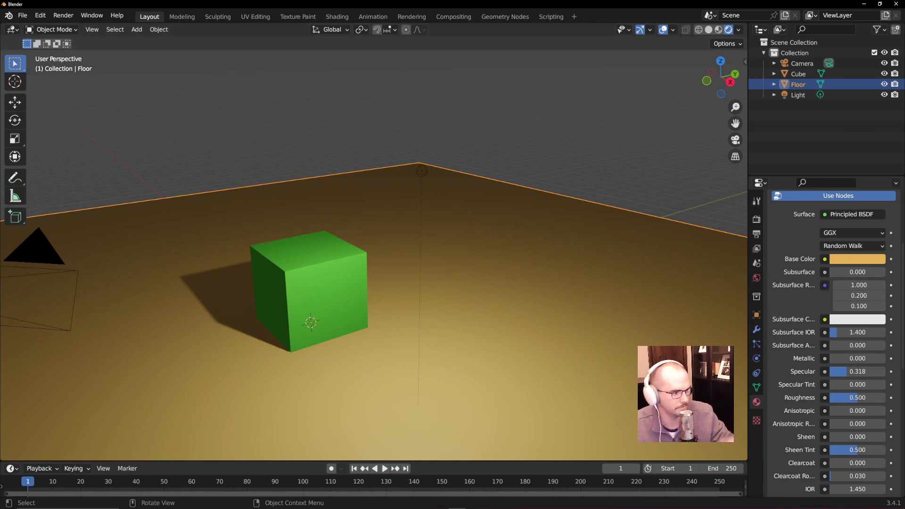
Step: Switch to Firefox, run an image search for "wood floor" in place of the earlier query, and look through the results
mouse_move(405, 504)
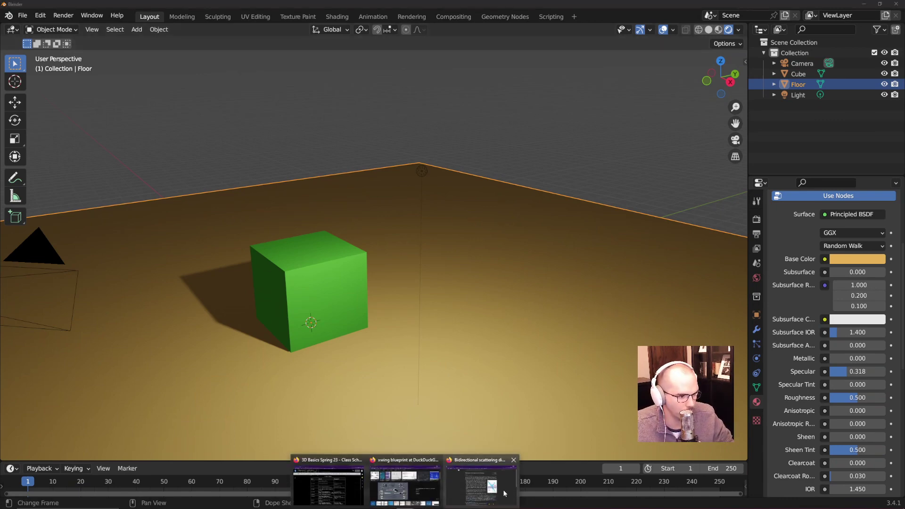
click(404, 479)
scroll(502, 208, up, 4)
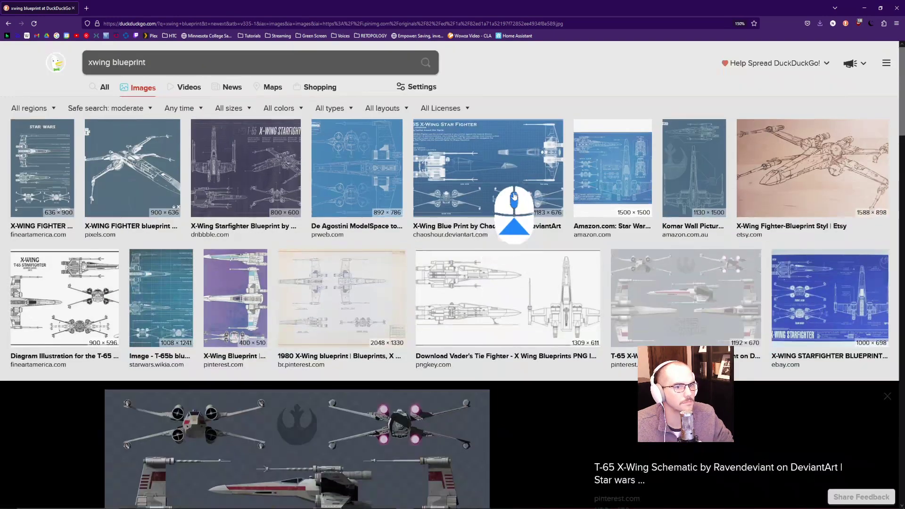
click(206, 66)
key(ctrl+a)
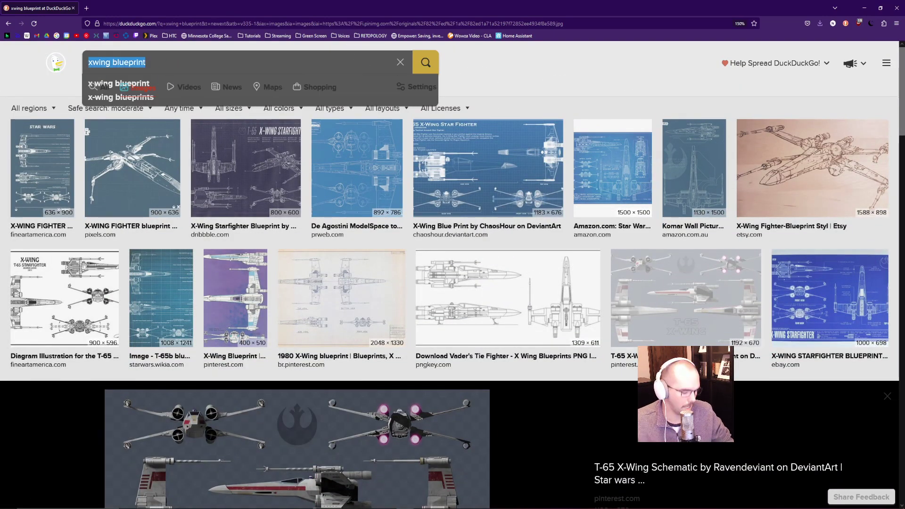
text(wood )
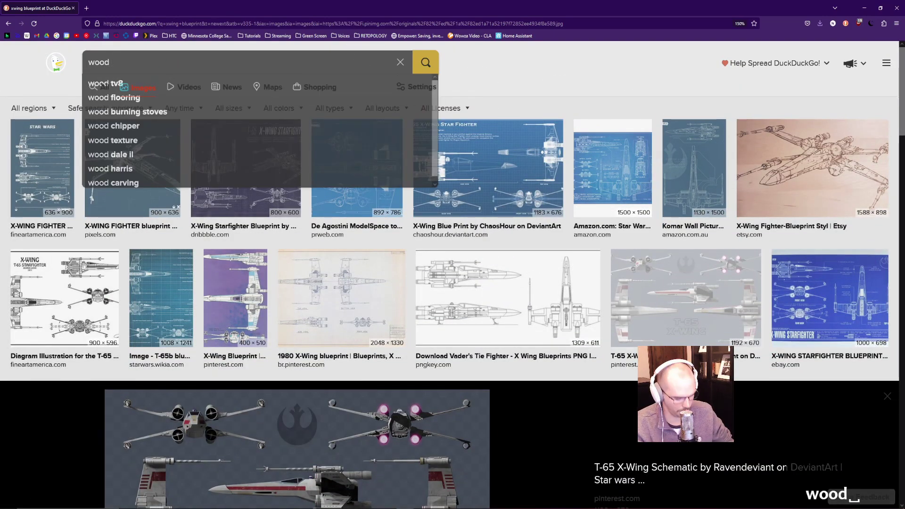
text(floor)
key(Return)
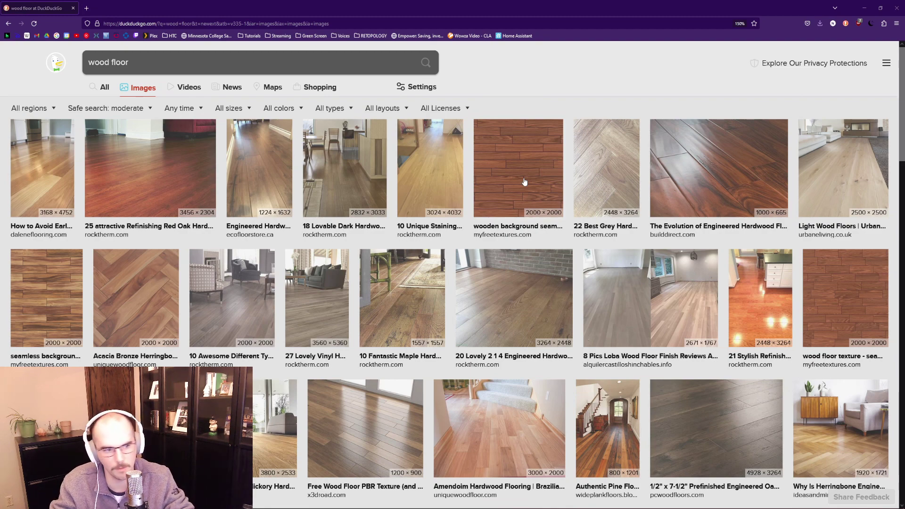
middle_click(24, 257)
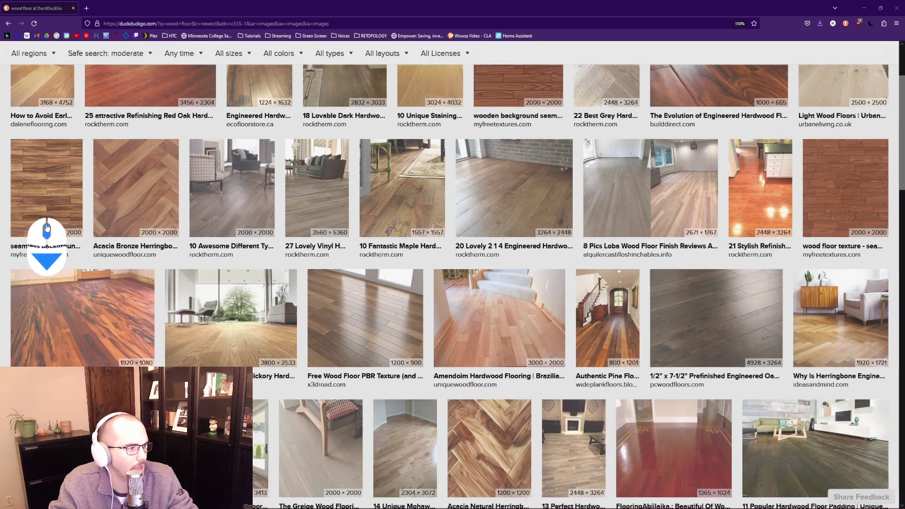
middle_click(265, 258)
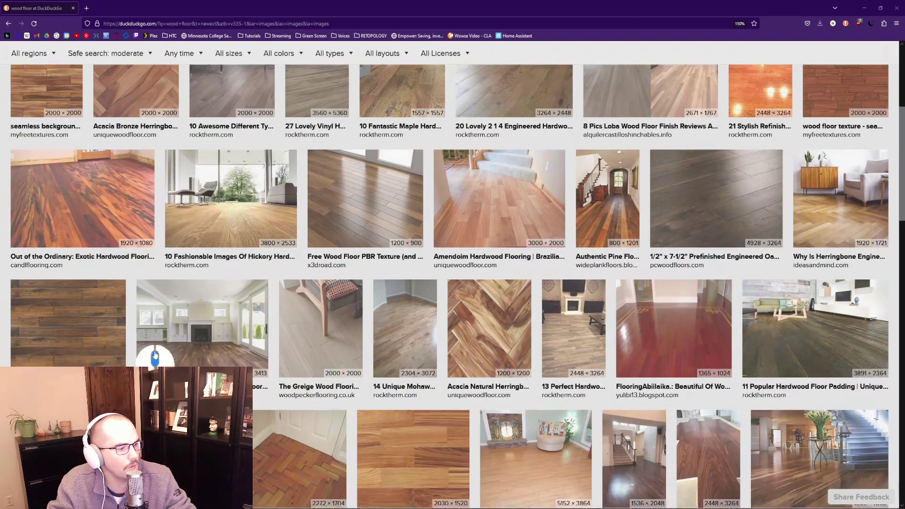
scroll(206, 329, down, 3)
scroll(409, 320, down, 3)
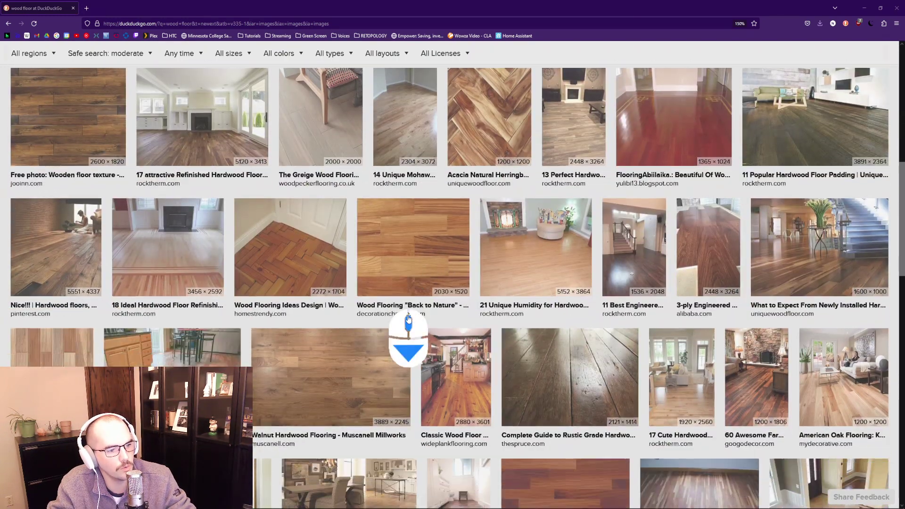
scroll(486, 373, up, 10)
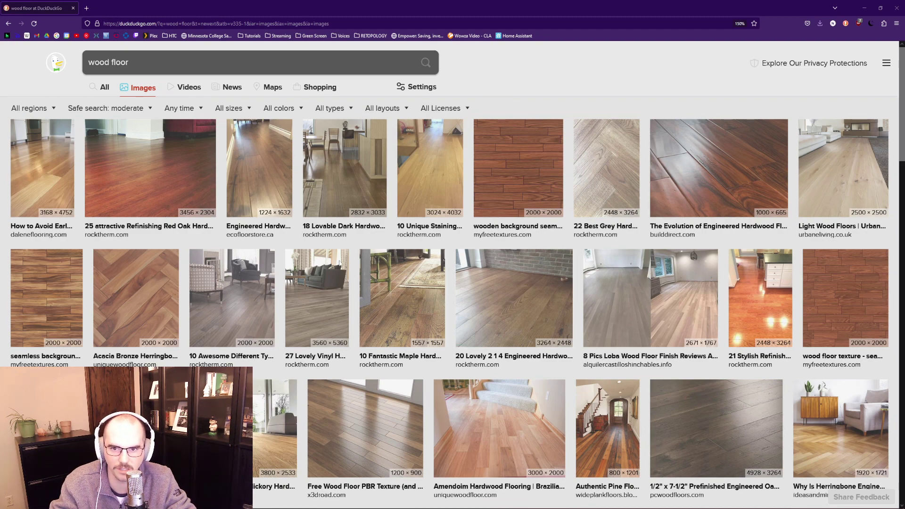
Step: Open polyhaven.com in a new browser tab and toggle the browser's dark-mode add-on
click(87, 8)
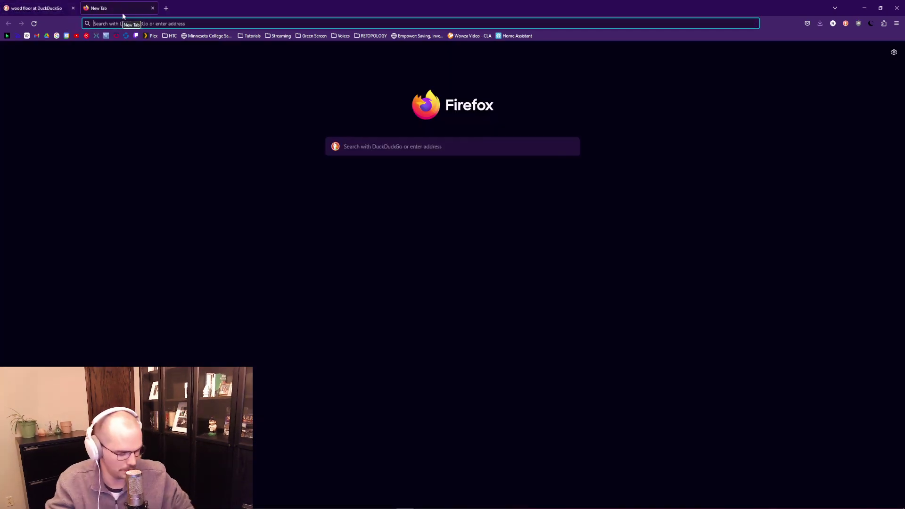
text(polyhaven.co)
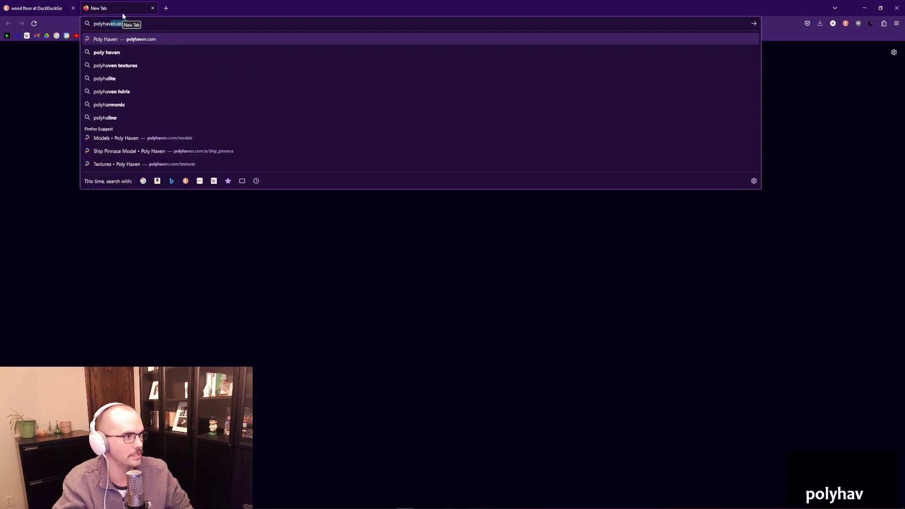
key(Return)
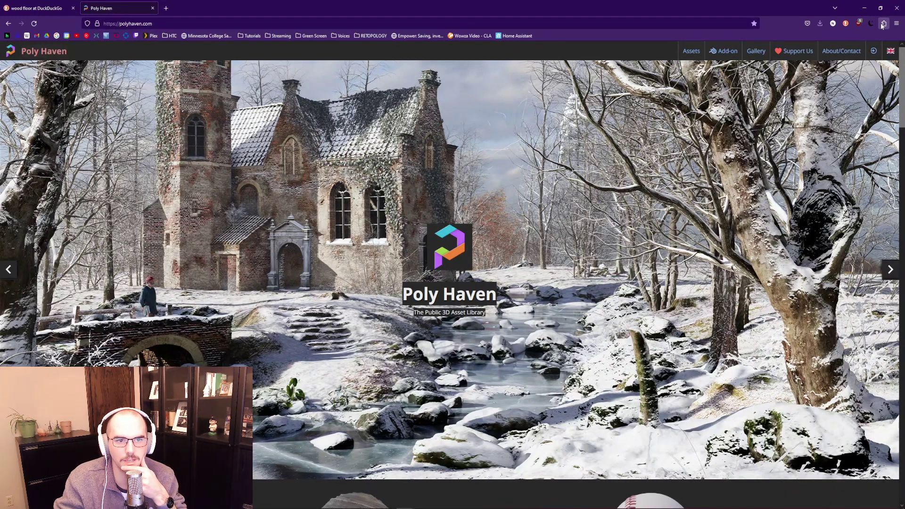
click(868, 28)
Step: Open Poly Haven's texture library and look through the available materials
scroll(518, 260, down, 5)
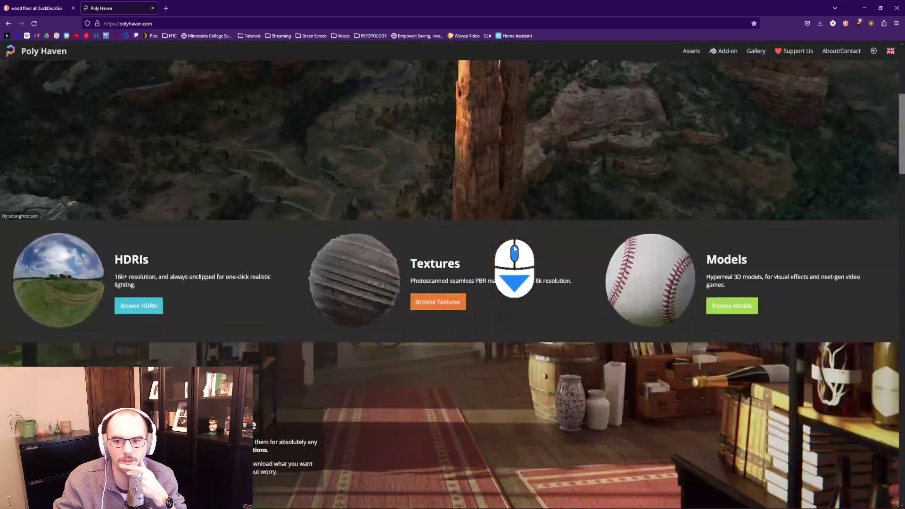
scroll(514, 250, down, 3)
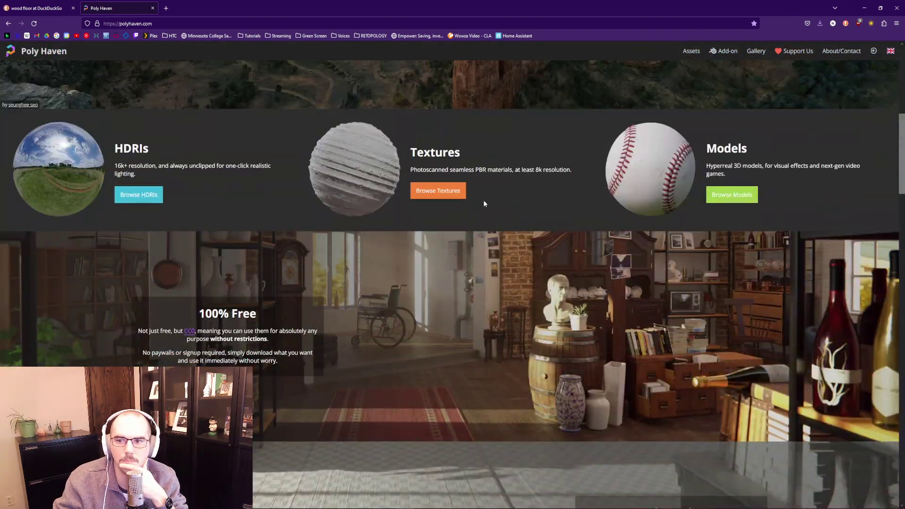
click(438, 191)
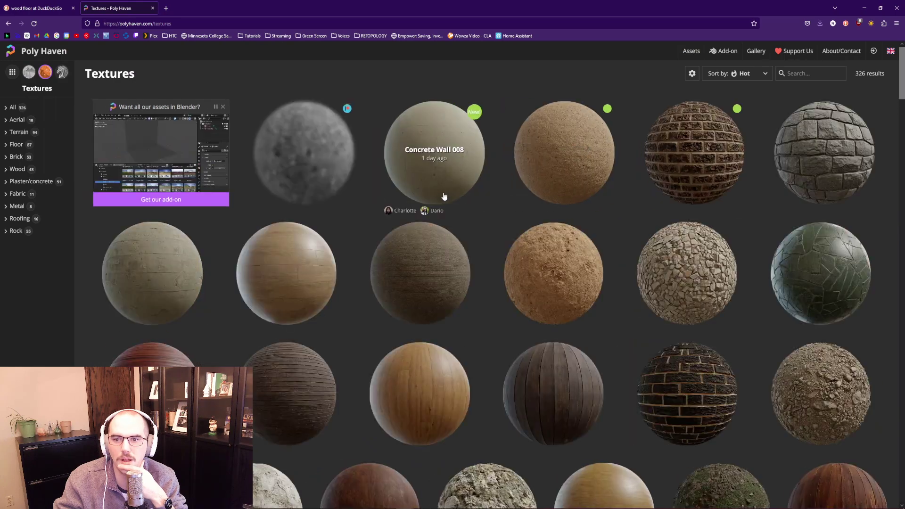
scroll(522, 240, down, 1)
scroll(522, 241, down, 20)
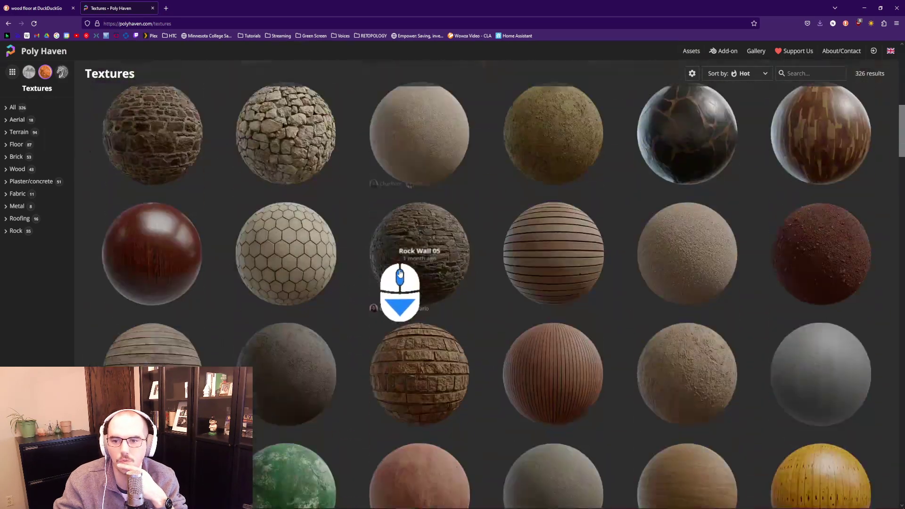
scroll(429, 299, down, 15)
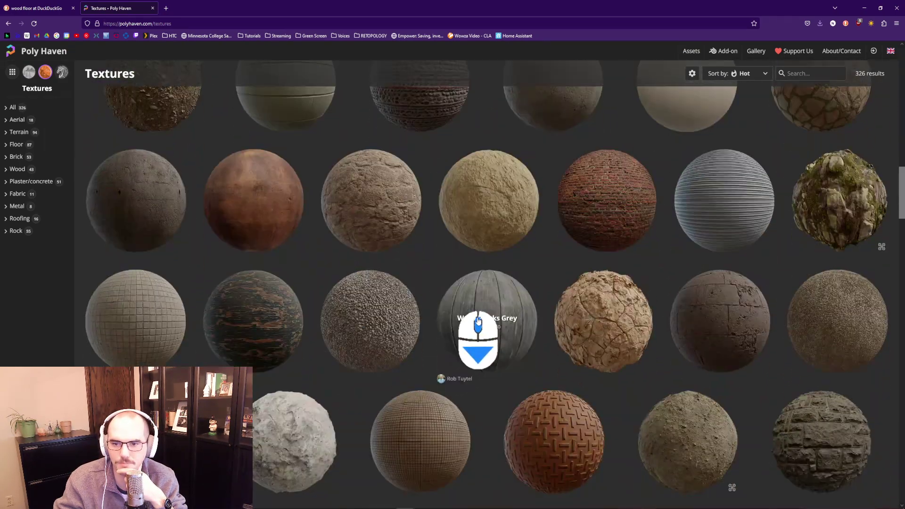
Step: Filter the textures to the Floor category and open the Plank Flooring texture
click(16, 145)
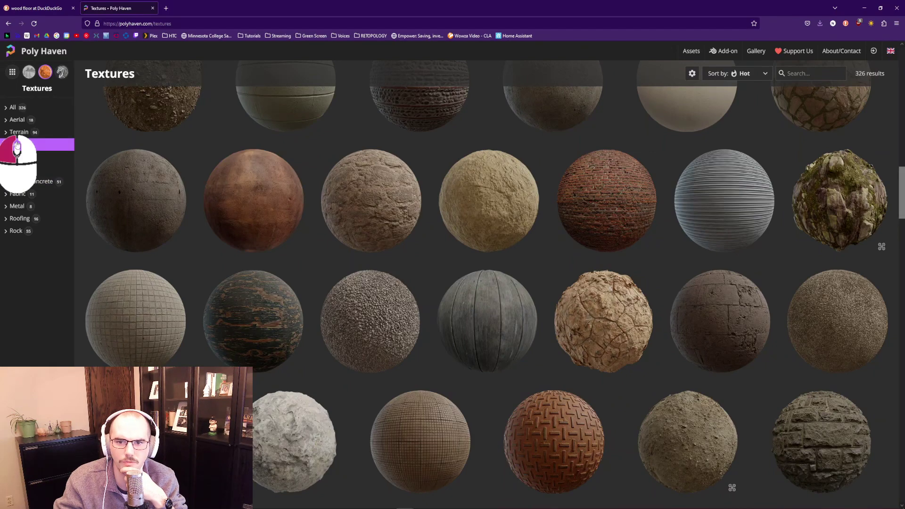
scroll(462, 306, down, 3)
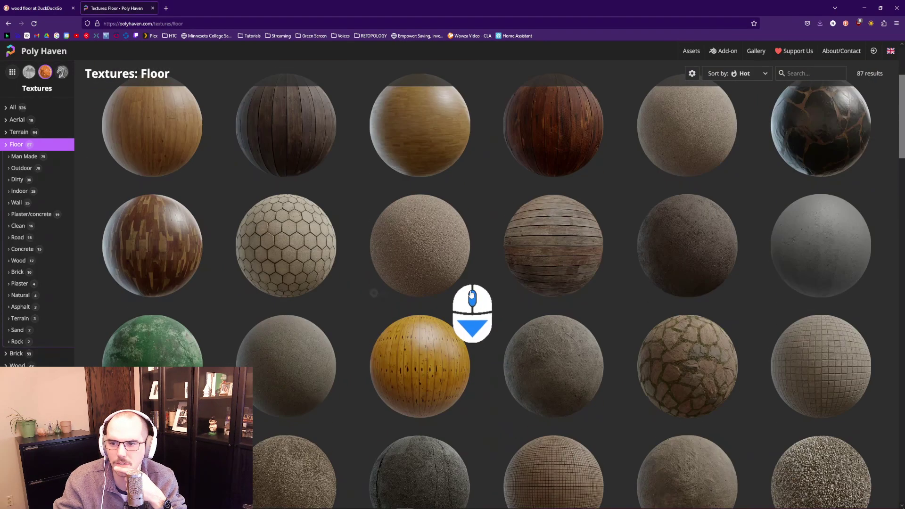
scroll(445, 325, down, 2)
scroll(363, 311, up, 5)
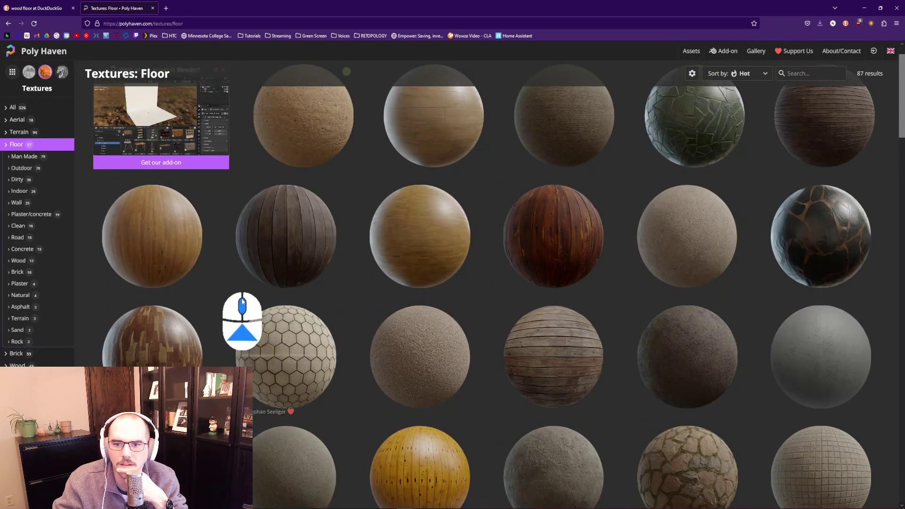
scroll(231, 301, down, 2)
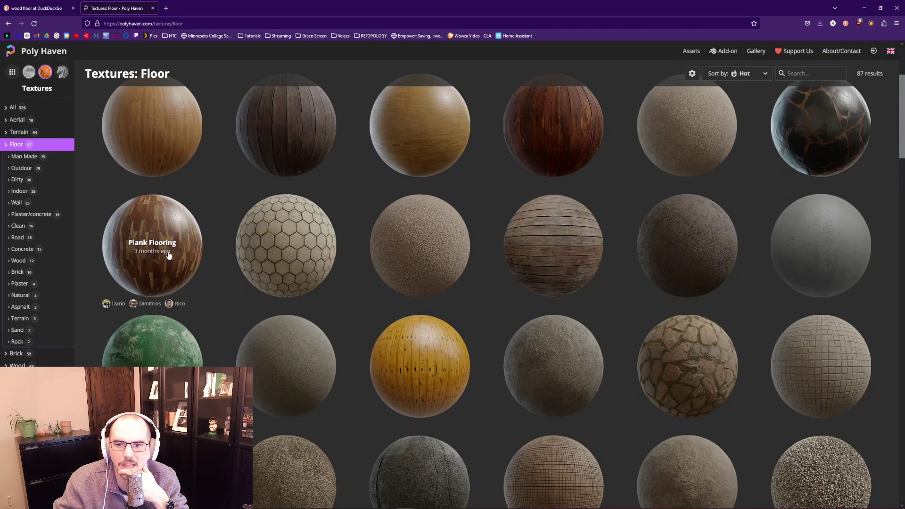
click(168, 255)
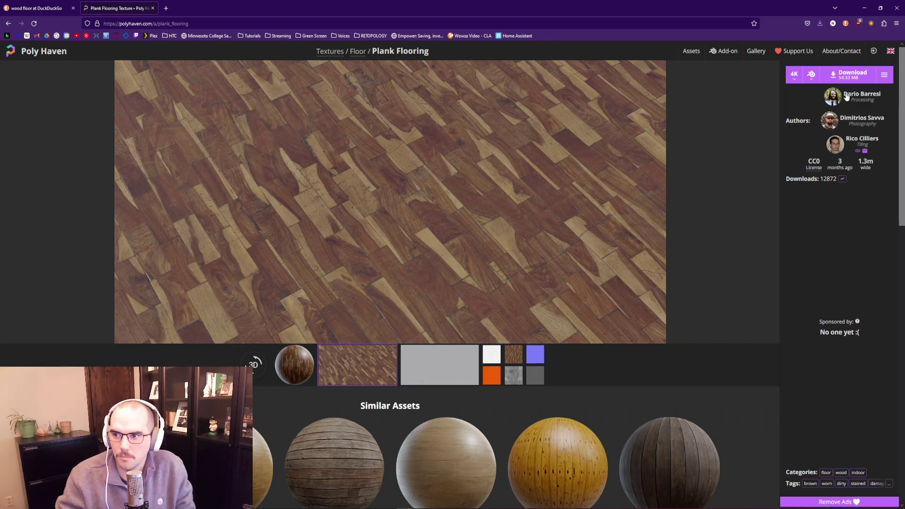
Step: Download the Plank Flooring texture at 2K resolution in Blend format
click(795, 74)
click(795, 106)
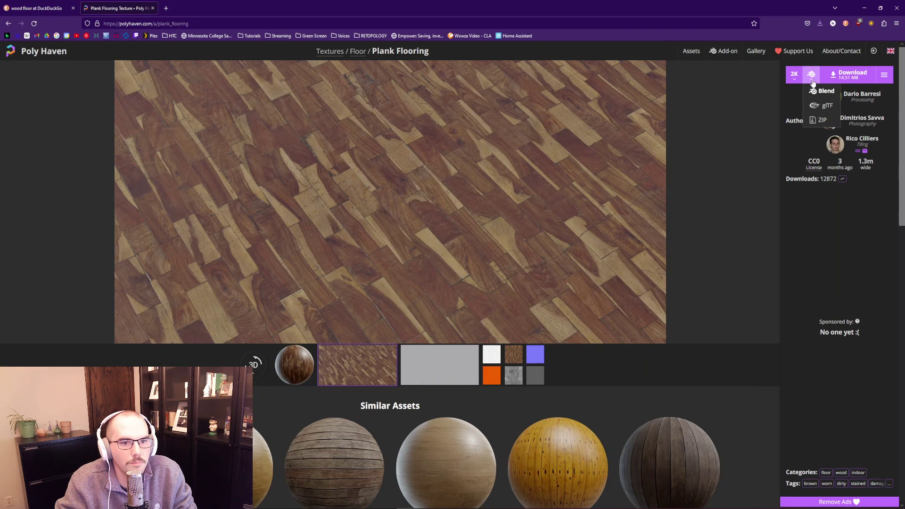
click(812, 80)
click(822, 90)
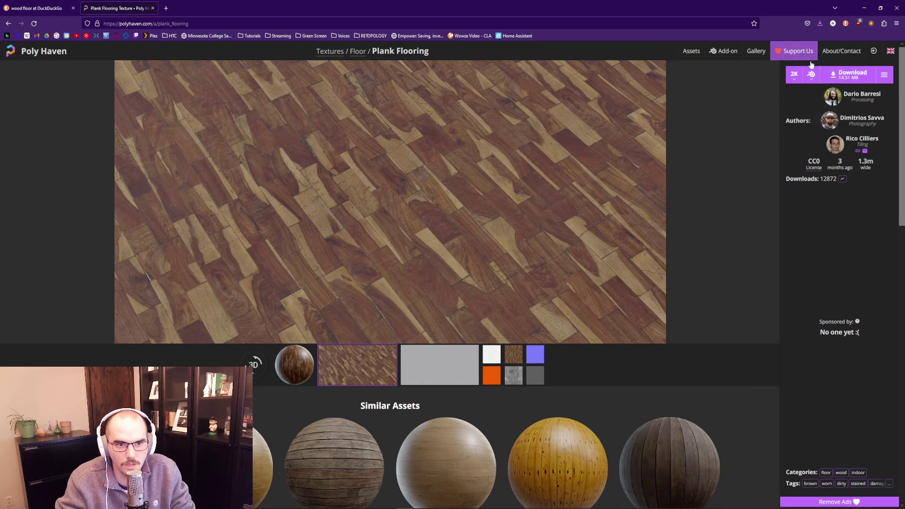
click(844, 78)
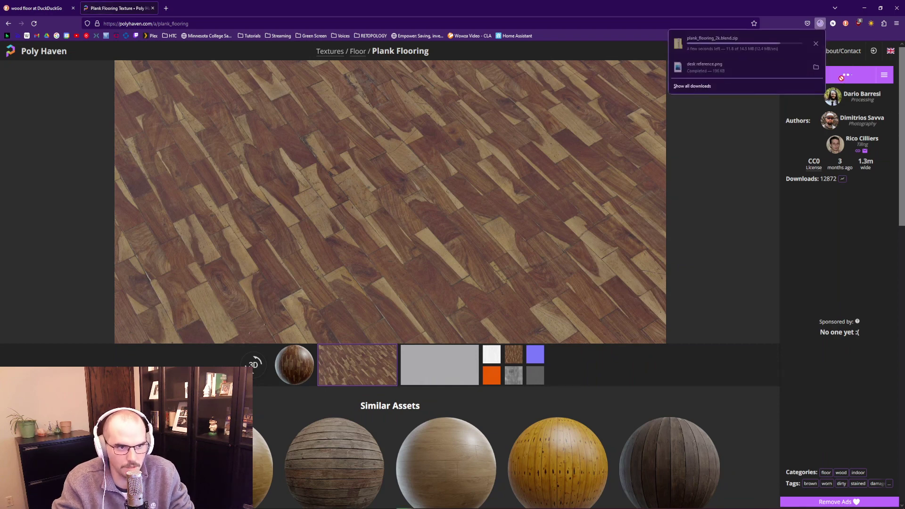
Step: Open the downloaded plank_flooring_2k.blend.zip and view plank_flooring_diff_2k from its textures folder in Photos
click(718, 49)
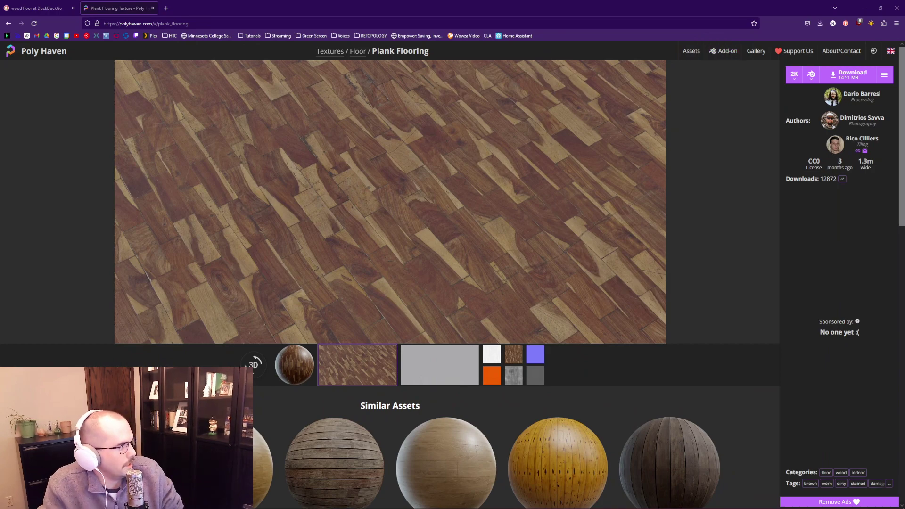
drag(0, 137, 576, 152)
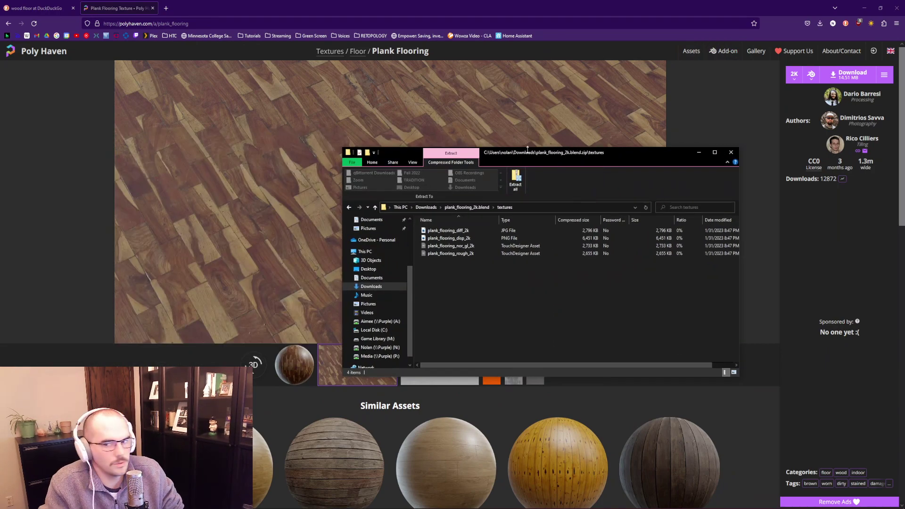
click(458, 208)
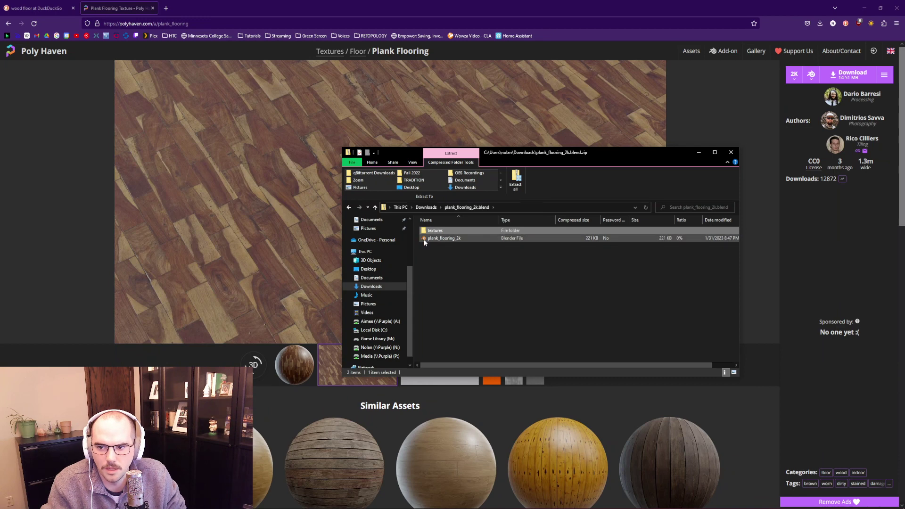
double_click(429, 231)
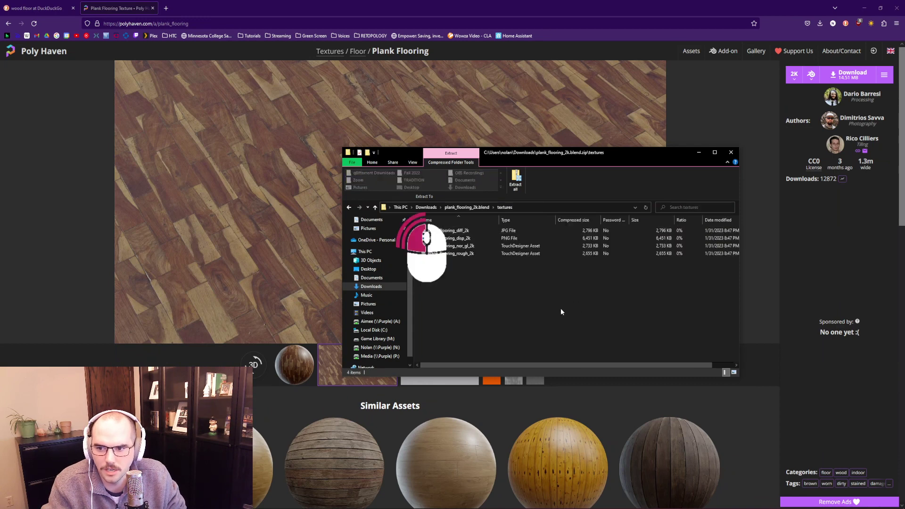
double_click(428, 232)
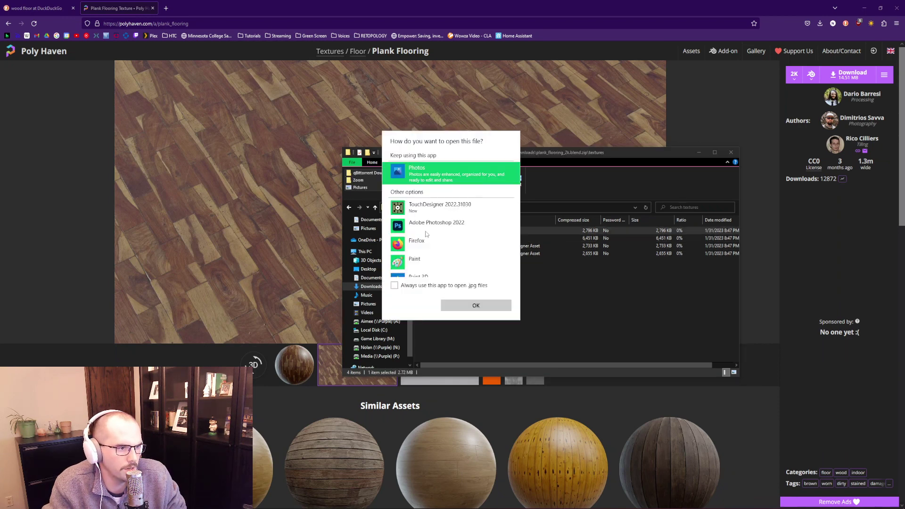
click(479, 308)
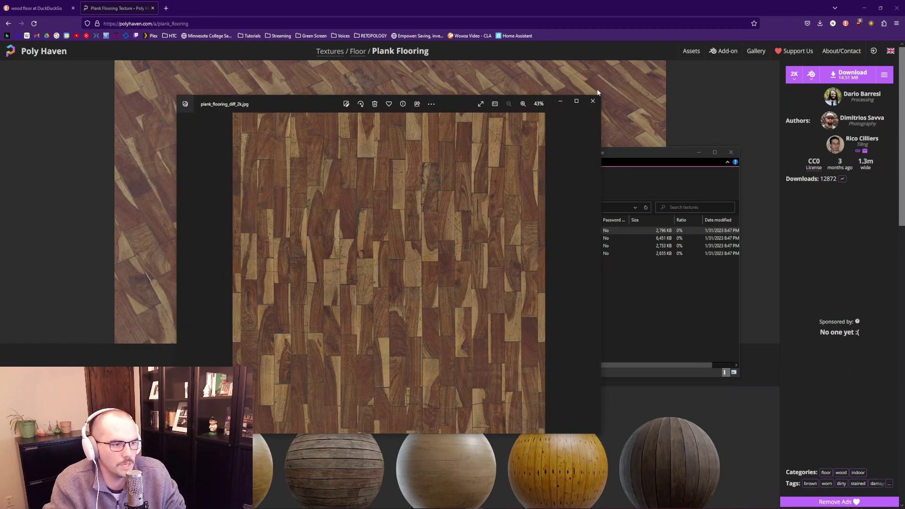
click(593, 101)
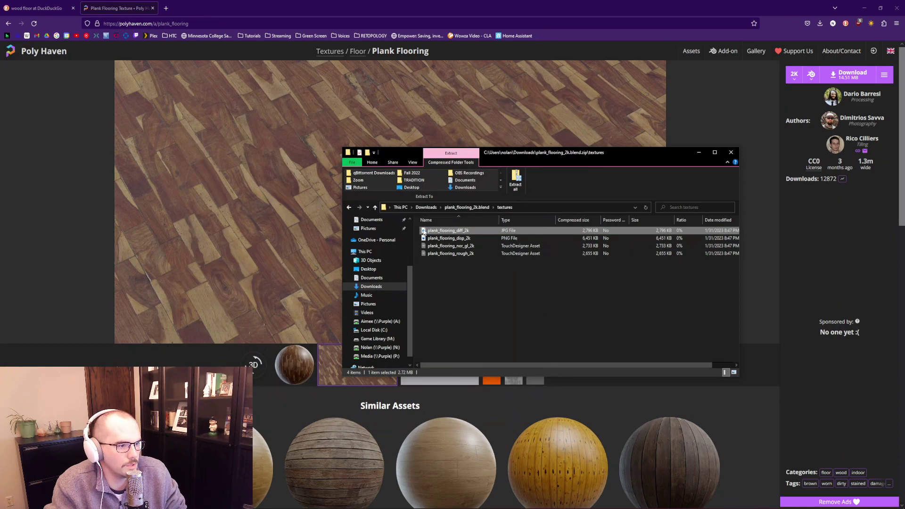
Step: Copy the plank_flooring_diff_2k image from the archive to the Desktop and minimize the archive window
drag(424, 232, 387, 269)
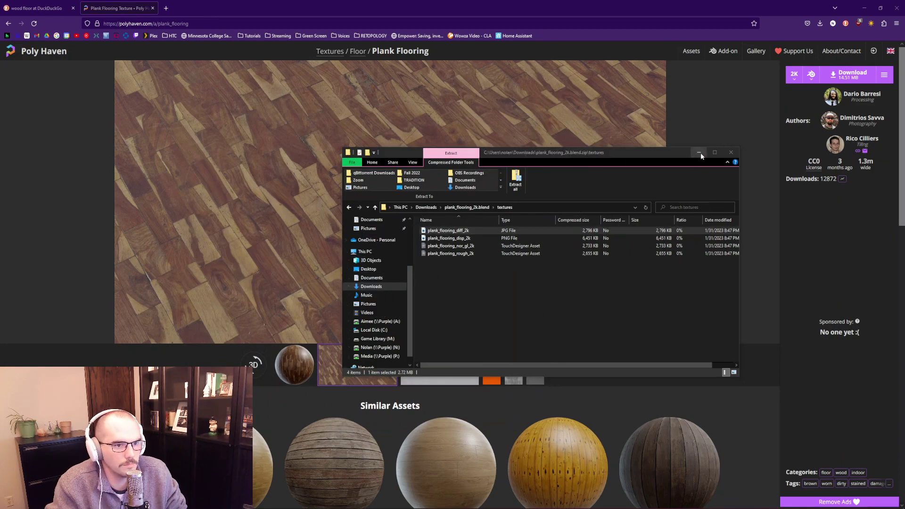
click(699, 153)
Step: Return to the wood floor image results and open the seamless wooden background image from myfreetextures.com
click(37, 8)
click(503, 176)
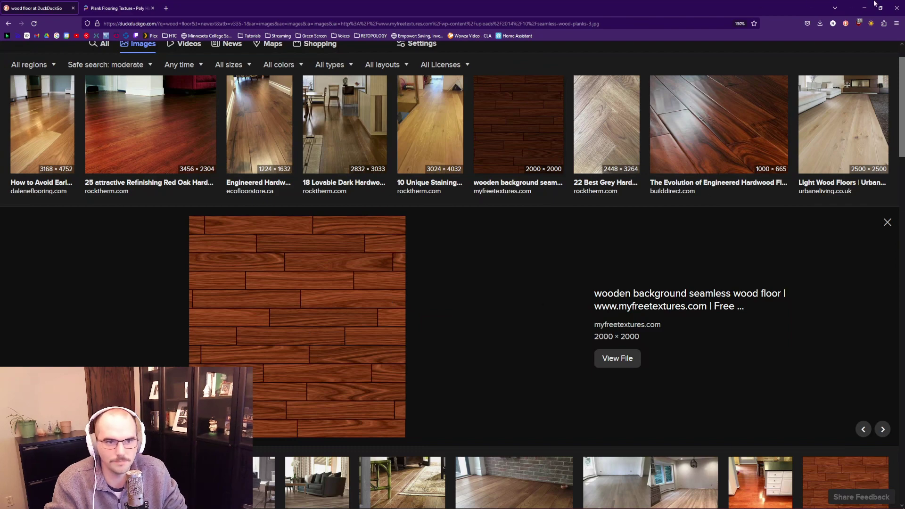
Step: Switch back to Blender and assign an Image Texture to the Base Color of the Floor material
click(859, 8)
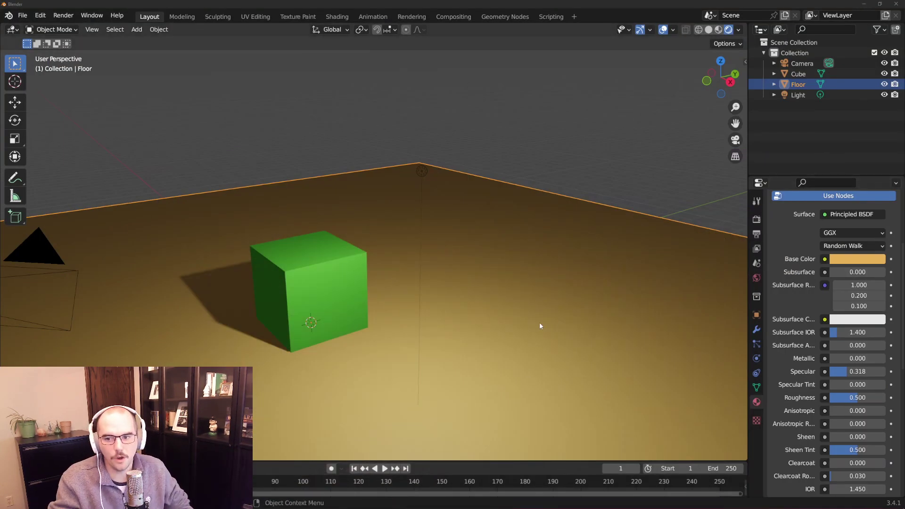
scroll(817, 358, up, 5)
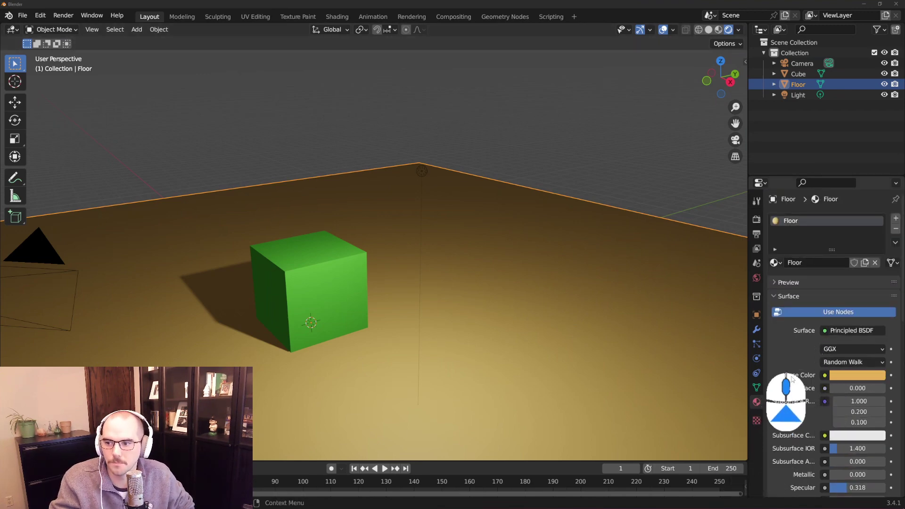
click(839, 331)
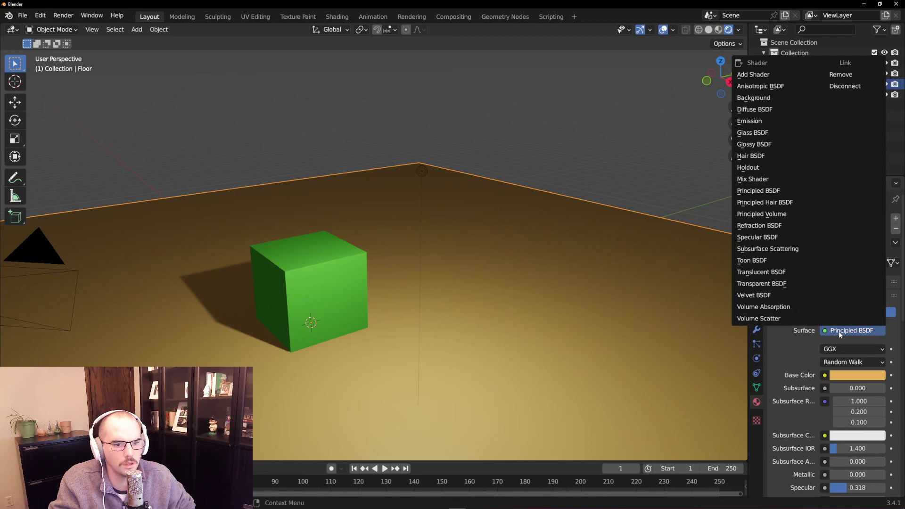
click(823, 333)
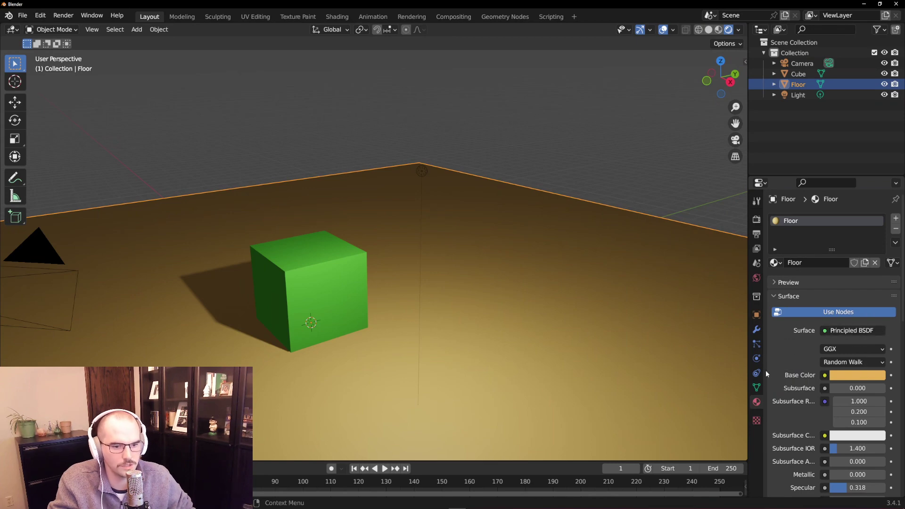
click(825, 376)
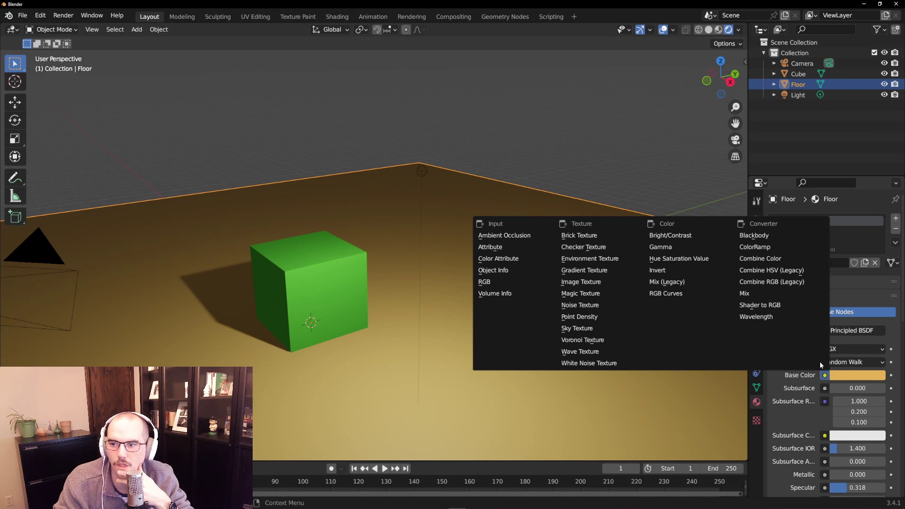
click(589, 282)
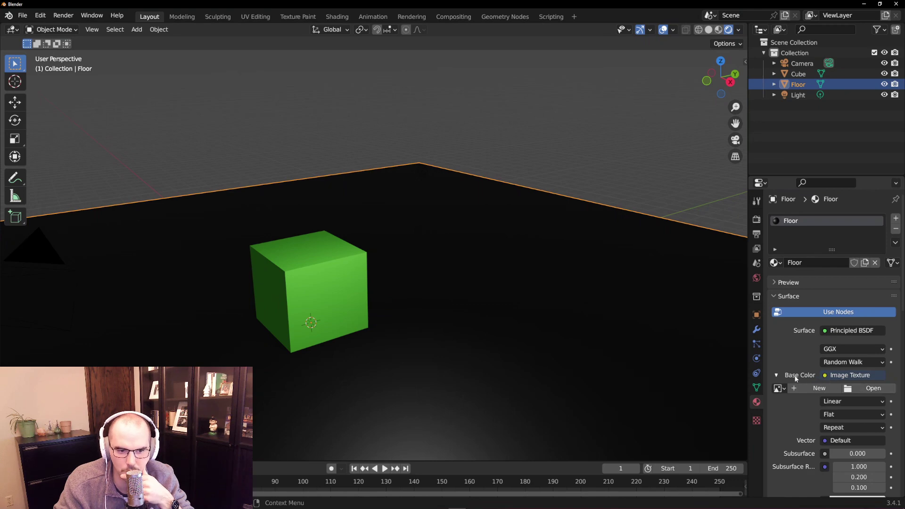
Step: Load the plank_flooring_diff_2k image from the Desktop into the floor's Base Color texture and inspect the planks up close
click(869, 393)
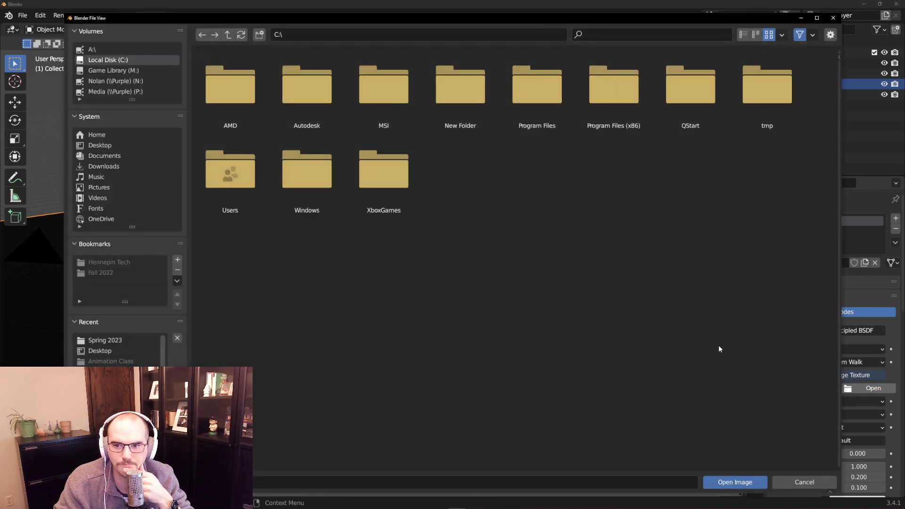
click(107, 145)
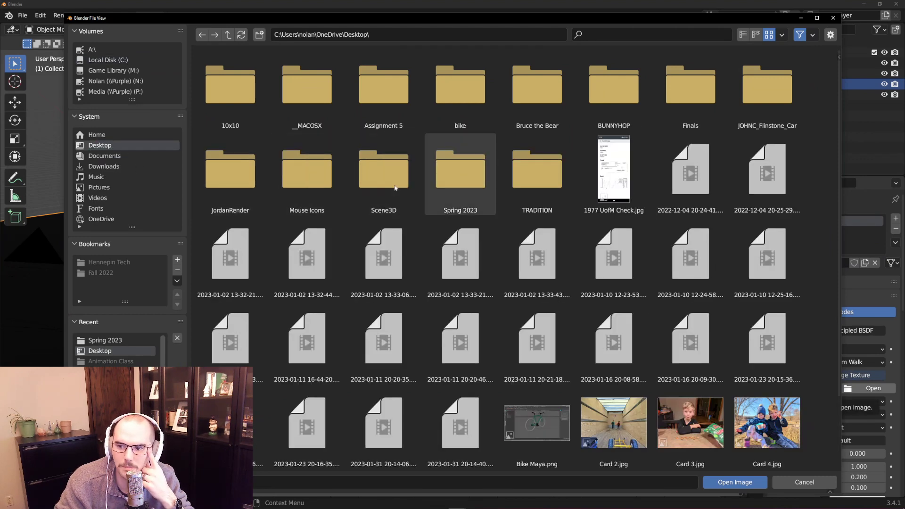
key(Escape)
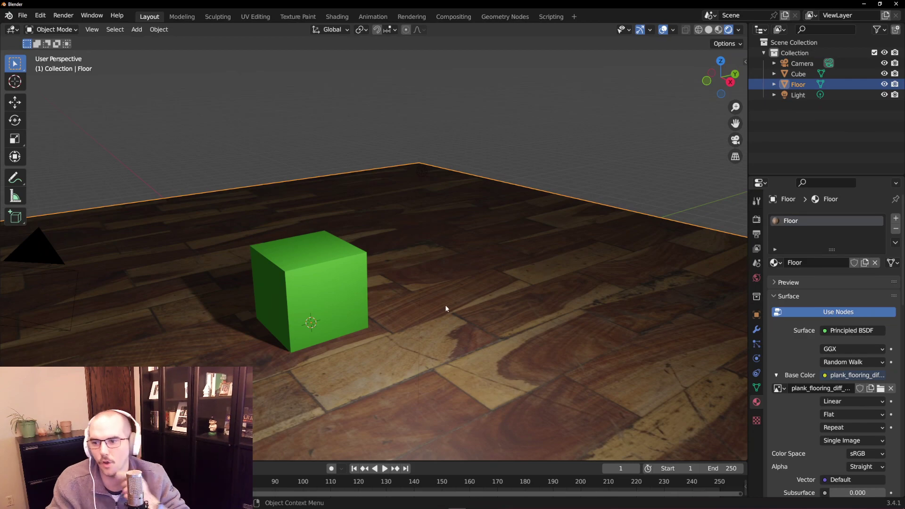
middle_drag(444, 307, 512, 290)
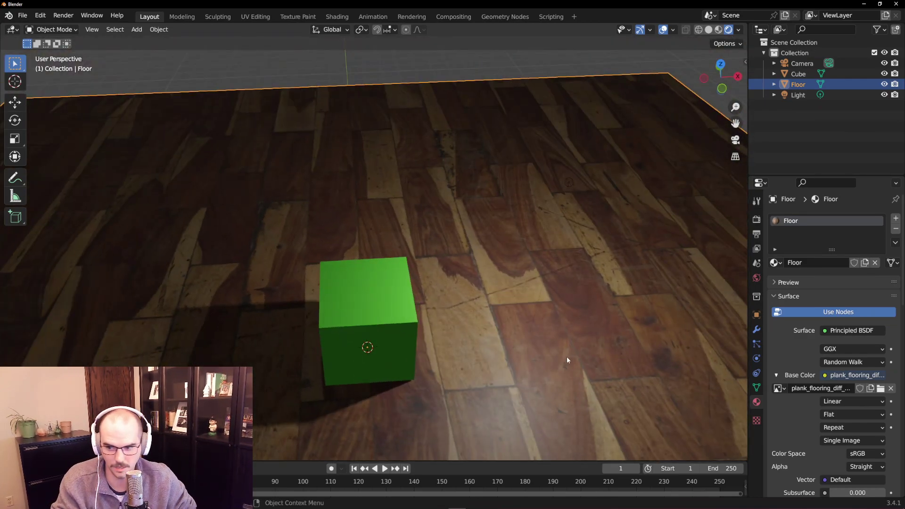
mouse_move(541, 340)
middle_down()
mouse_move(521, 349)
mouse_move(479, 329)
mouse_move(466, 309)
mouse_move(550, 361)
mouse_move(558, 339)
middle_up()
scroll(547, 362, up, 5)
scroll(581, 367, up, 1)
scroll(577, 362, down, 6)
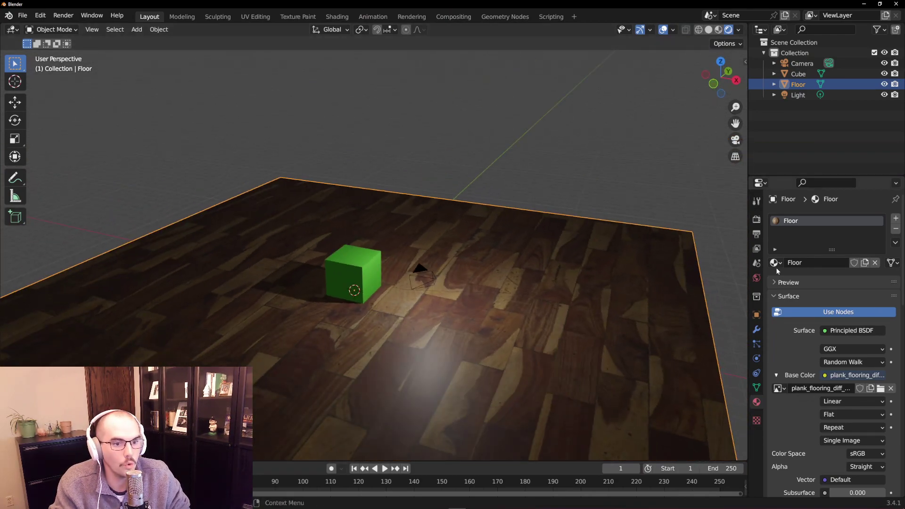
Step: Collapse the Base Color texture settings and raise the Floor material's Roughness to 0.846
scroll(781, 357, down, 3)
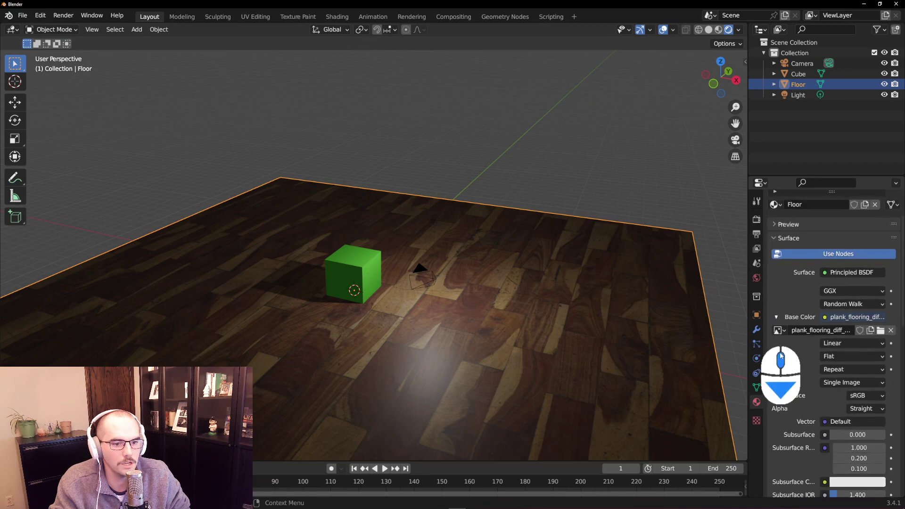
click(777, 319)
scroll(779, 351, down, 2)
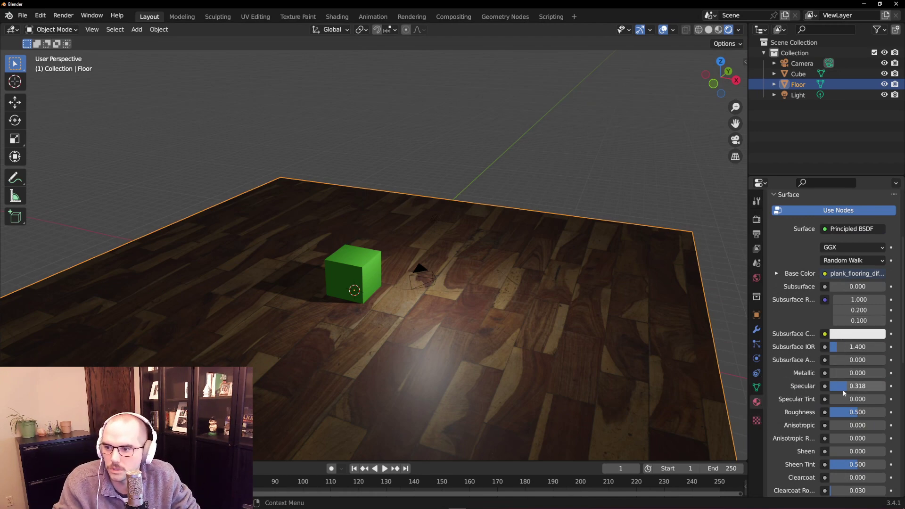
mouse_move(858, 413)
mouse_down()
mouse_move(889, 412)
mouse_move(833, 412)
mouse_move(873, 413)
mouse_up()
scroll(858, 424, down, 1)
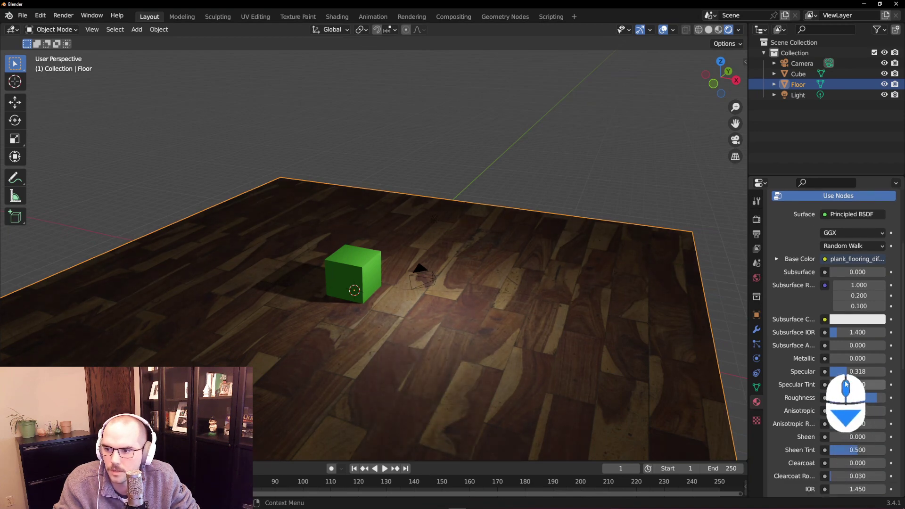
mouse_move(843, 359)
mouse_down()
mouse_move(884, 359)
mouse_move(832, 359)
mouse_up()
scroll(863, 377, down, 3)
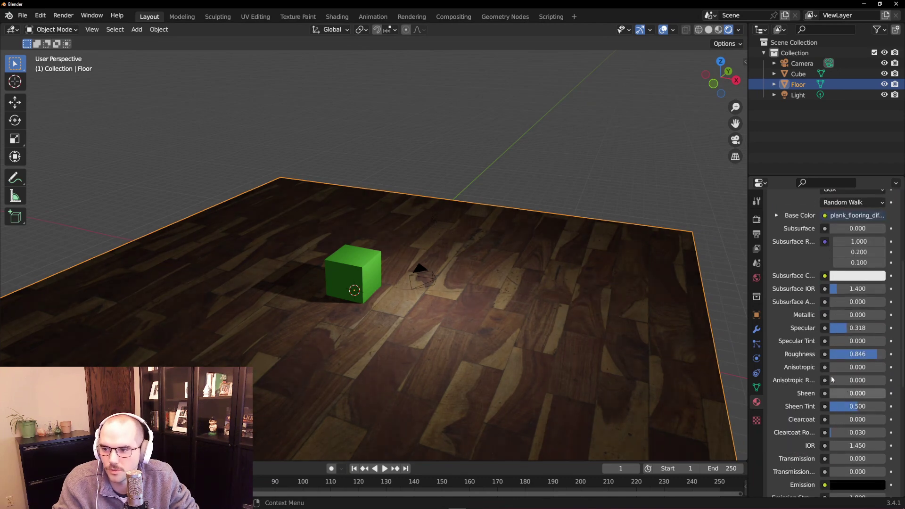
middle_drag(536, 326, 503, 334)
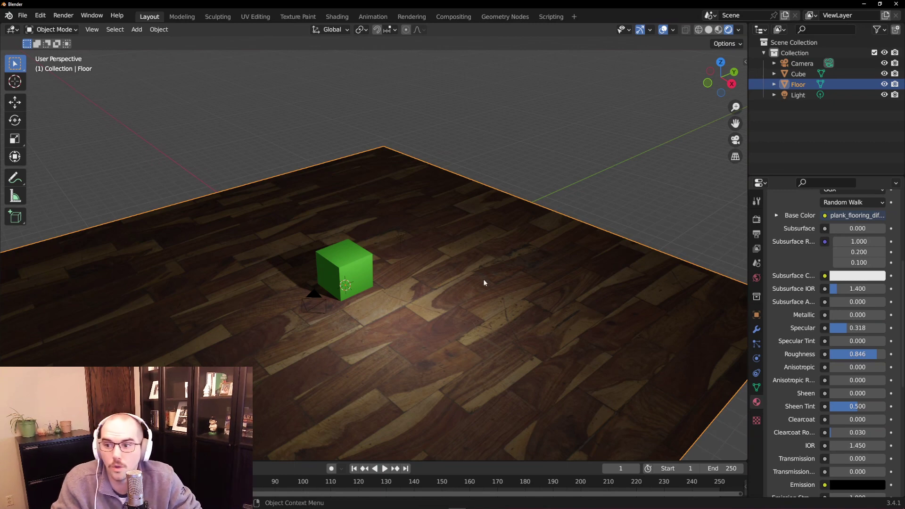
Step: Assign the Floor material to the cube and inspect the wood texture on its faces
scroll(803, 322, up, 5)
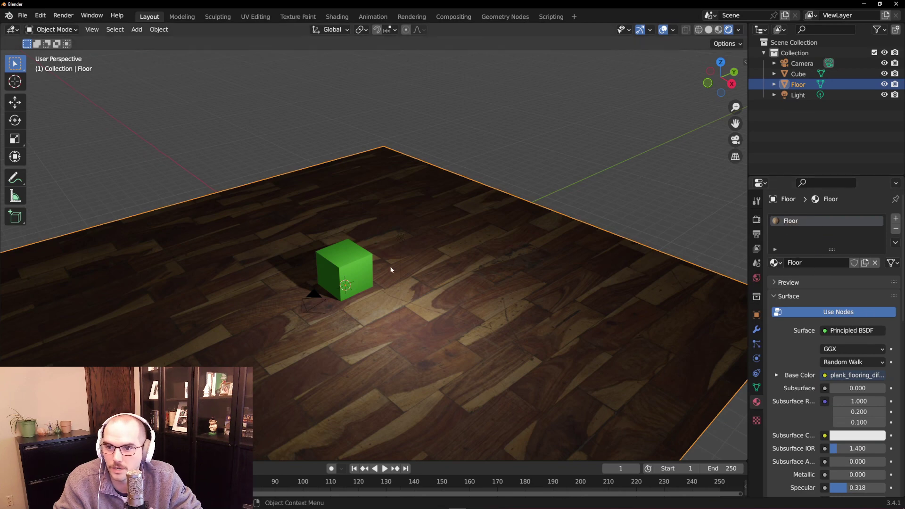
click(355, 267)
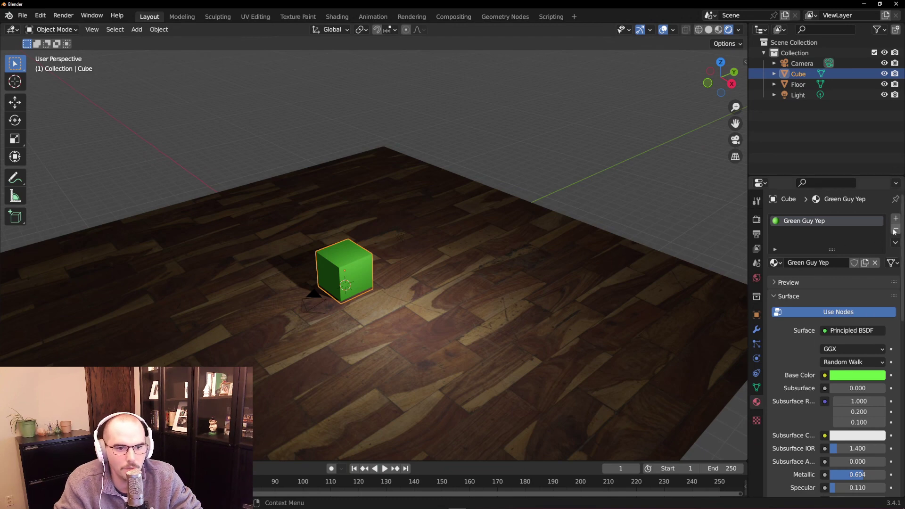
click(775, 263)
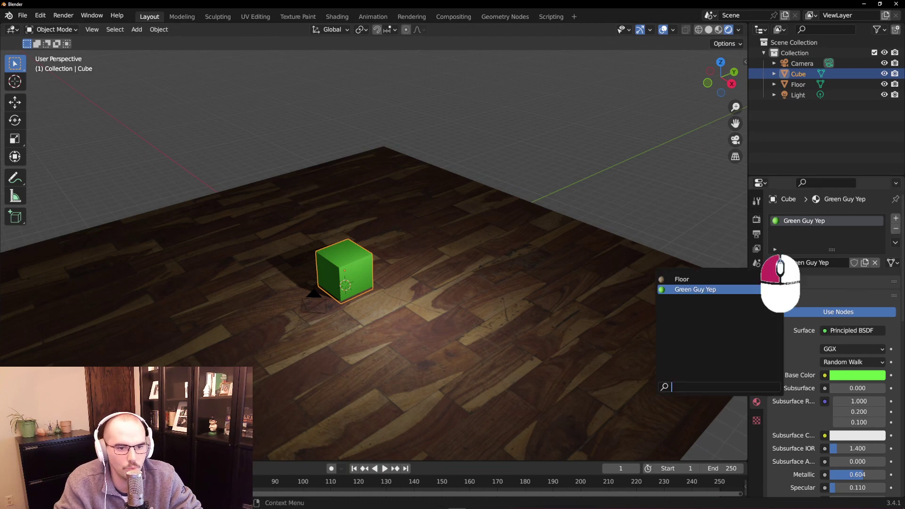
click(707, 279)
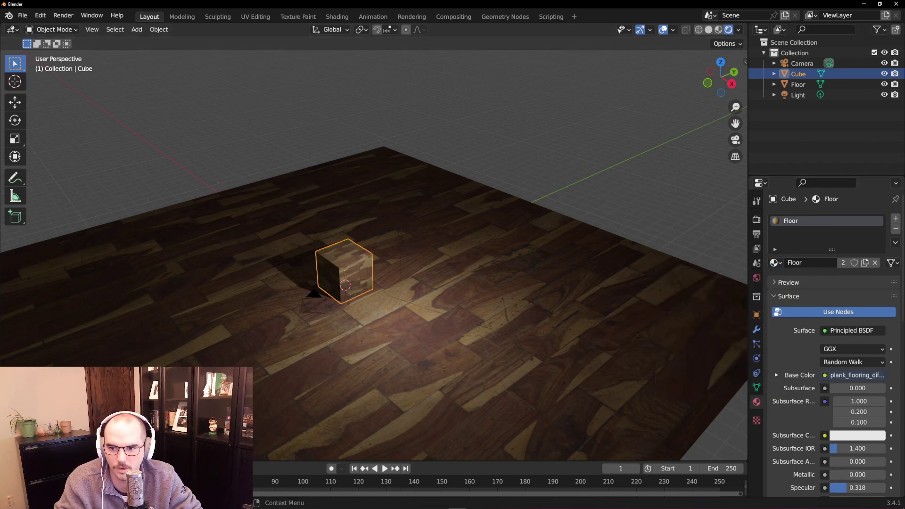
scroll(536, 259, up, 8)
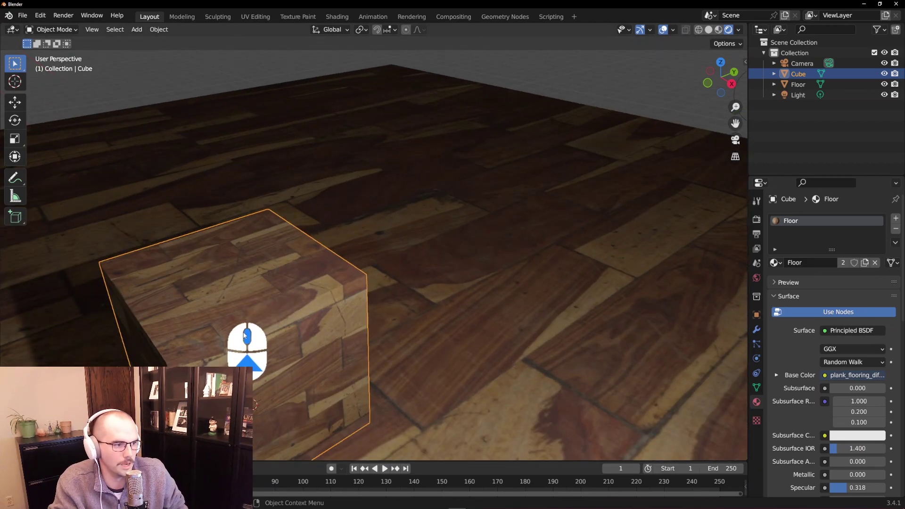
middle_drag(249, 330, 343, 181)
scroll(302, 337, up, 1)
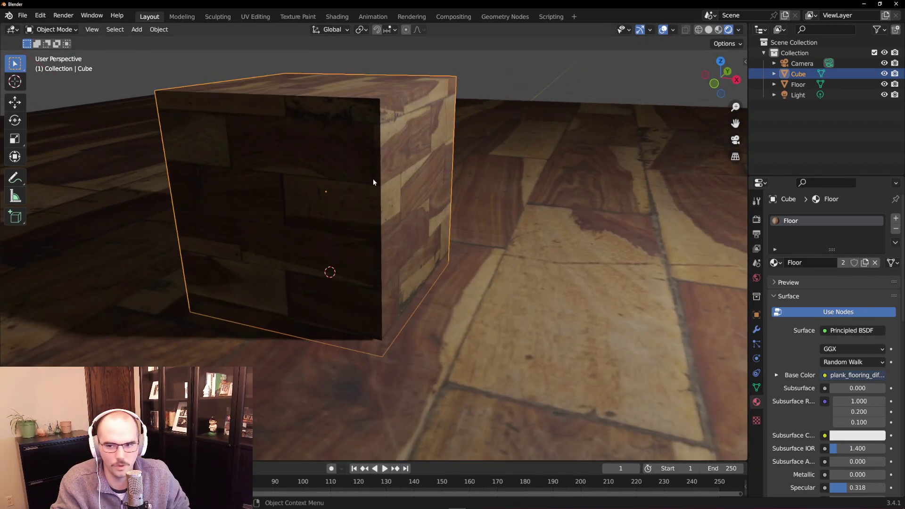
Step: Assign the Green Guy Yep material back to the cube
click(775, 263)
click(674, 289)
mouse_move(576, 253)
middle_down()
mouse_move(492, 261)
mouse_move(564, 262)
middle_up()
scroll(534, 255, down, 8)
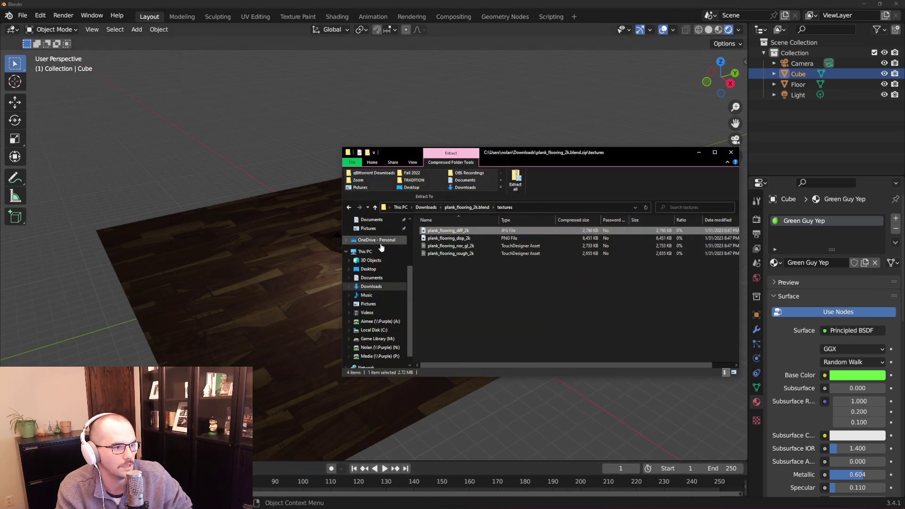
Step: Delete the plank_flooring_diff_2k image from the Desktop in File Explorer and minimize the window
click(369, 269)
scroll(471, 311, down, 3)
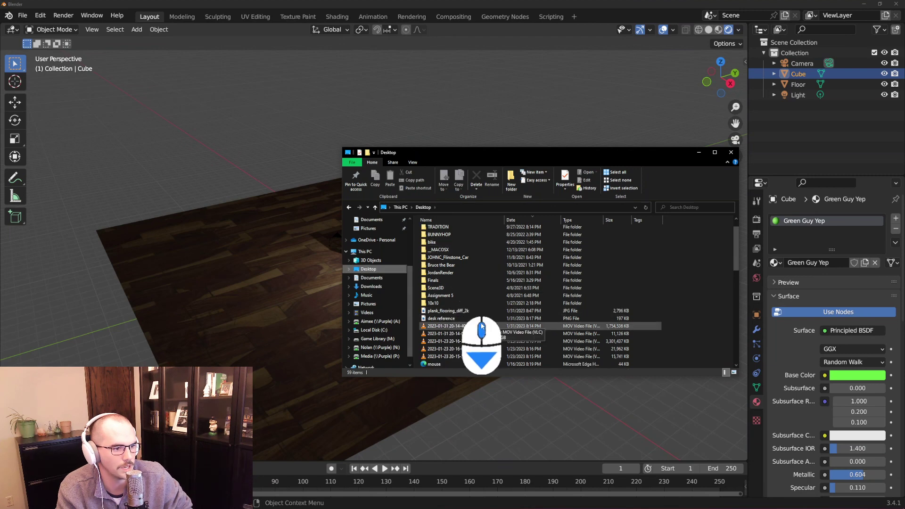
click(485, 311)
key(Delete)
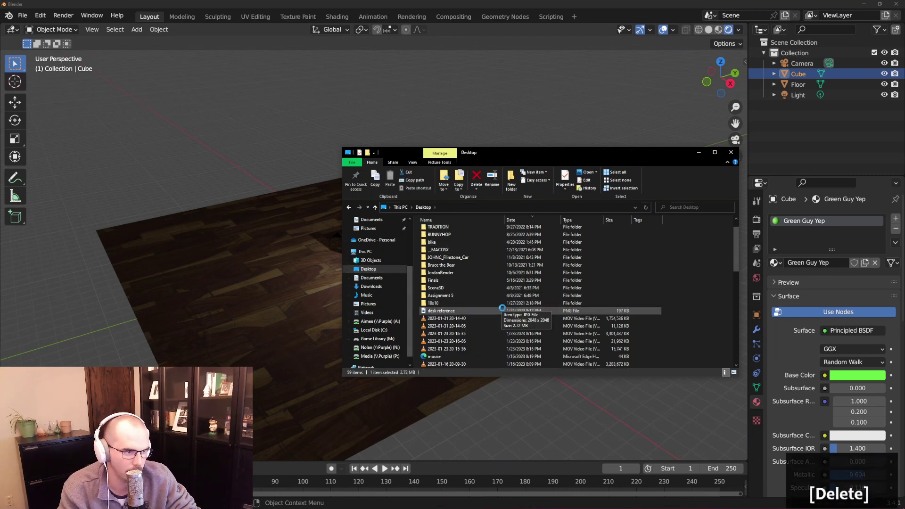
click(700, 152)
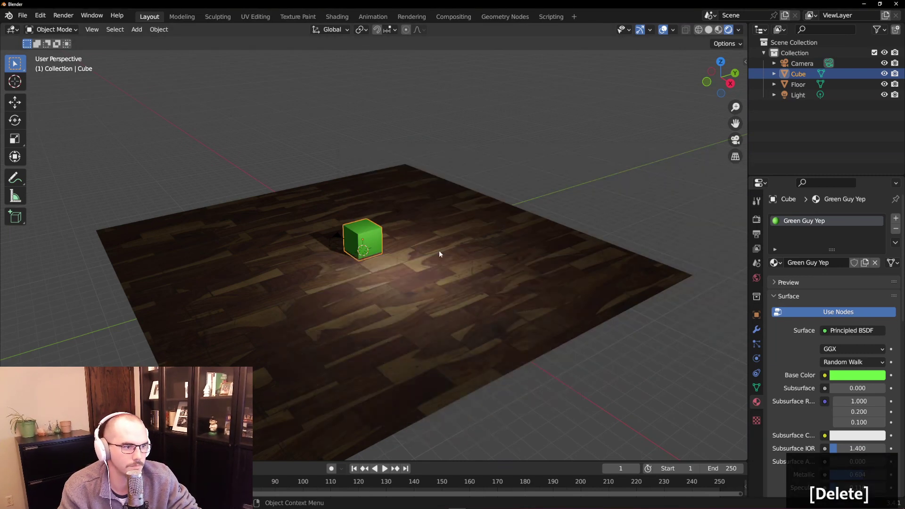
Step: Select the floor and check the Base Color input options of its material
click(456, 264)
click(465, 284)
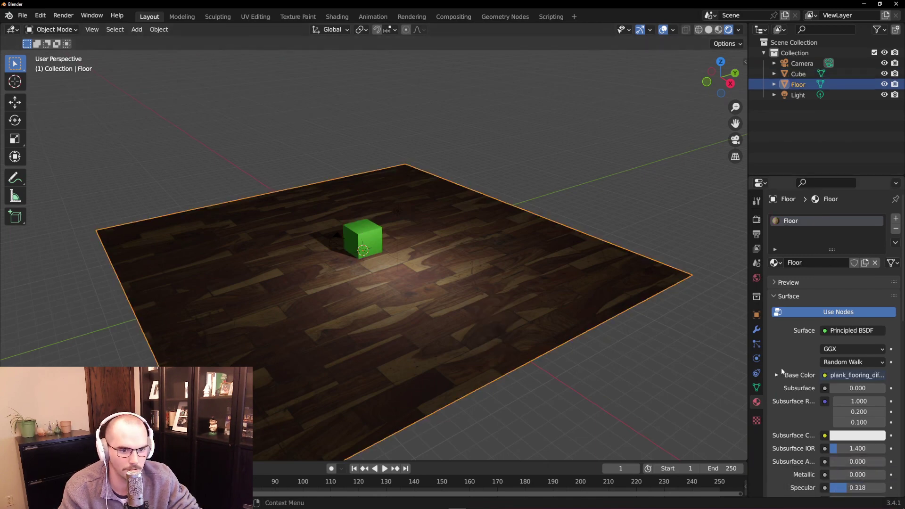
click(825, 375)
key(Escape)
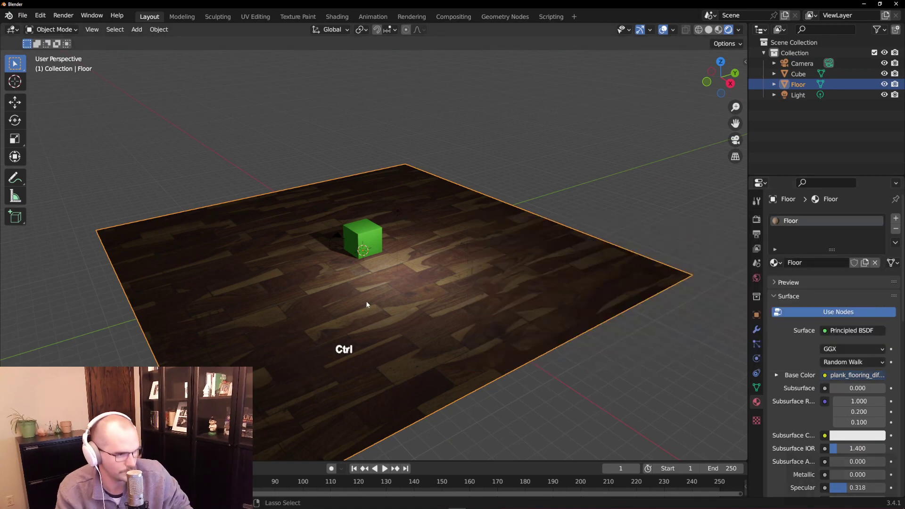
Step: Save the scene as Wood Floor in the Spring 2023 folder on the Desktop
key(ctrl+s)
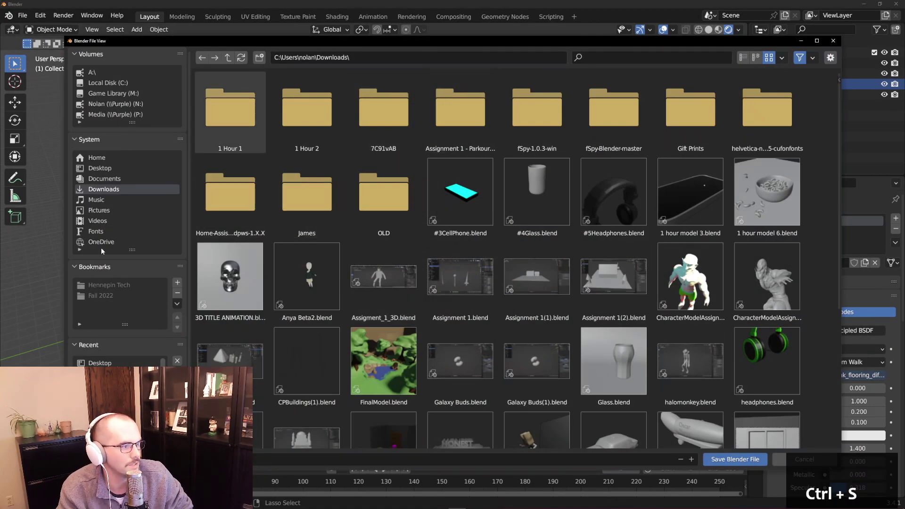
click(202, 58)
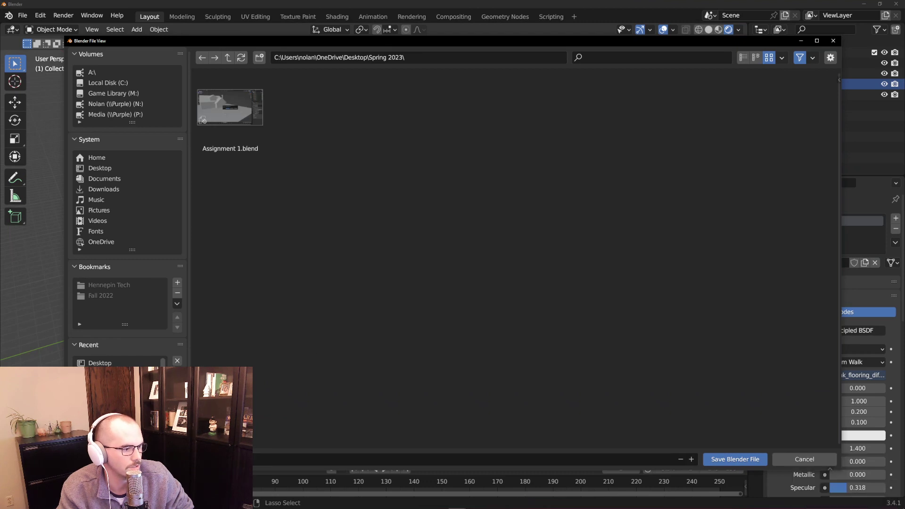
text(Wood Fl)
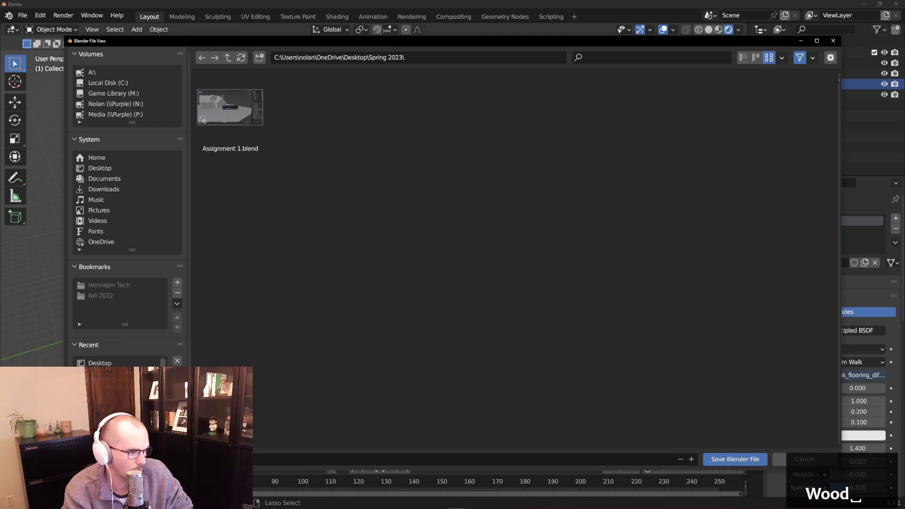
text(oor)
key(Return)
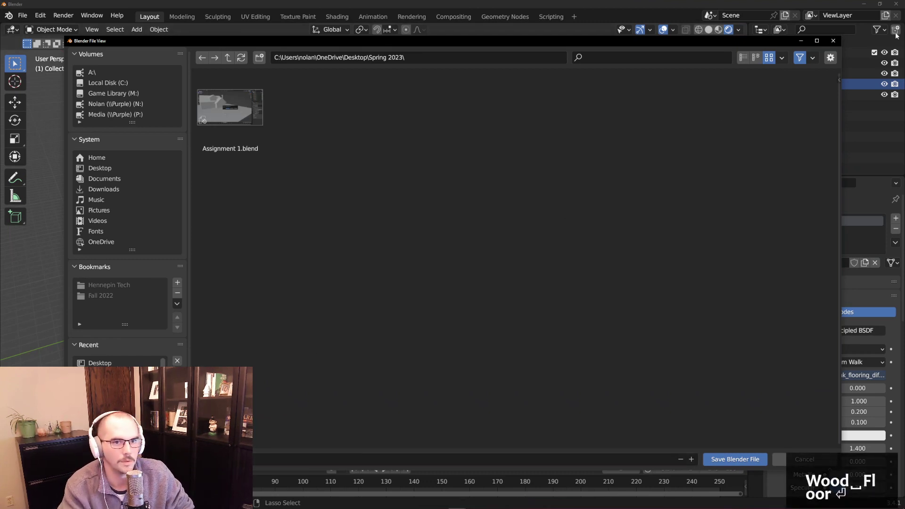
click(743, 460)
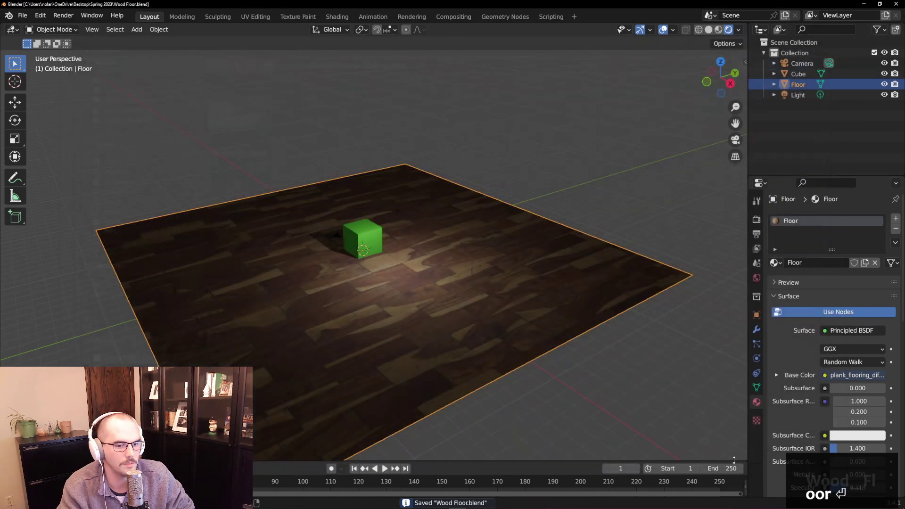
Step: Start a new General file, and reopen Wood Floor.blend from the Spring 2023 folder
click(22, 15)
mouse_move(71, 27)
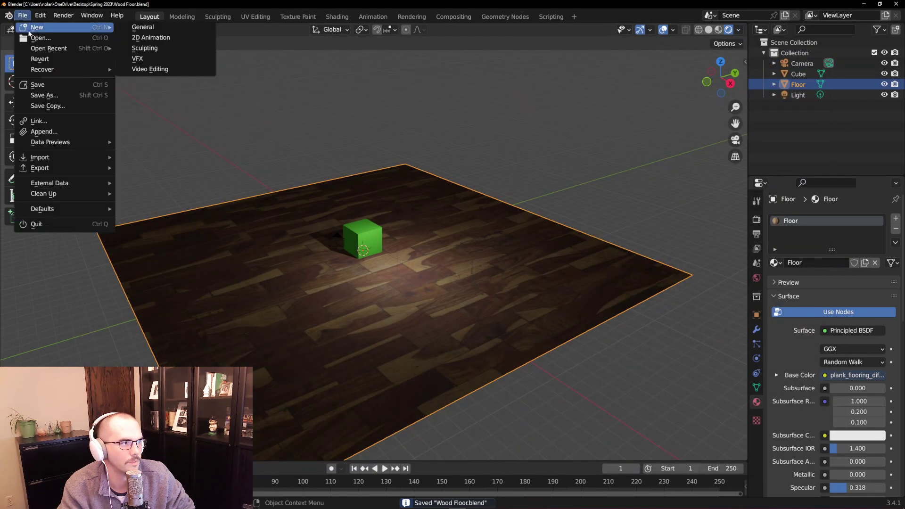
click(187, 29)
click(22, 15)
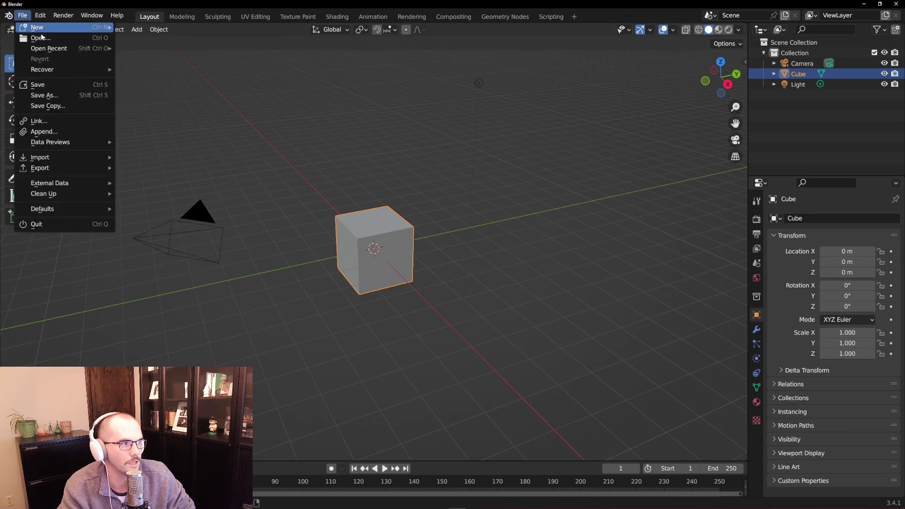
click(47, 41)
click(318, 120)
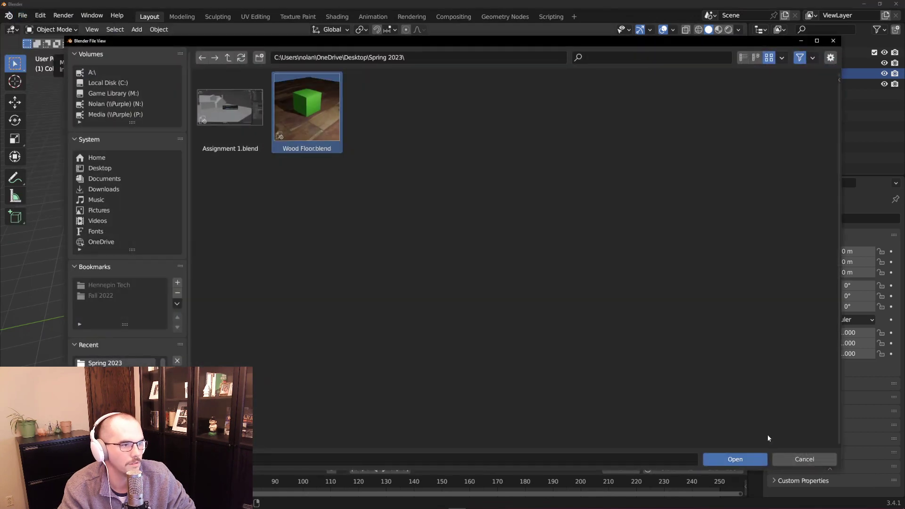
click(740, 460)
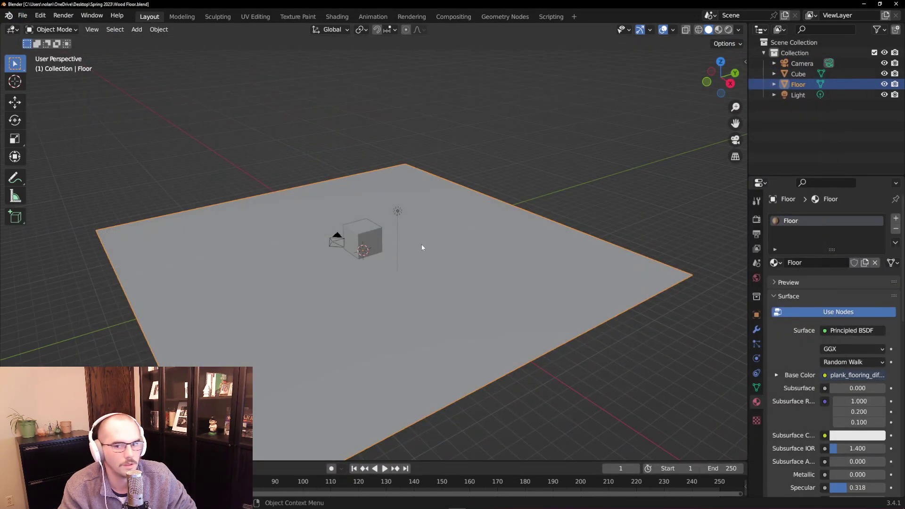
Step: Switch the viewport to Material Preview shading and inspect the floor's texture around the cube
click(727, 29)
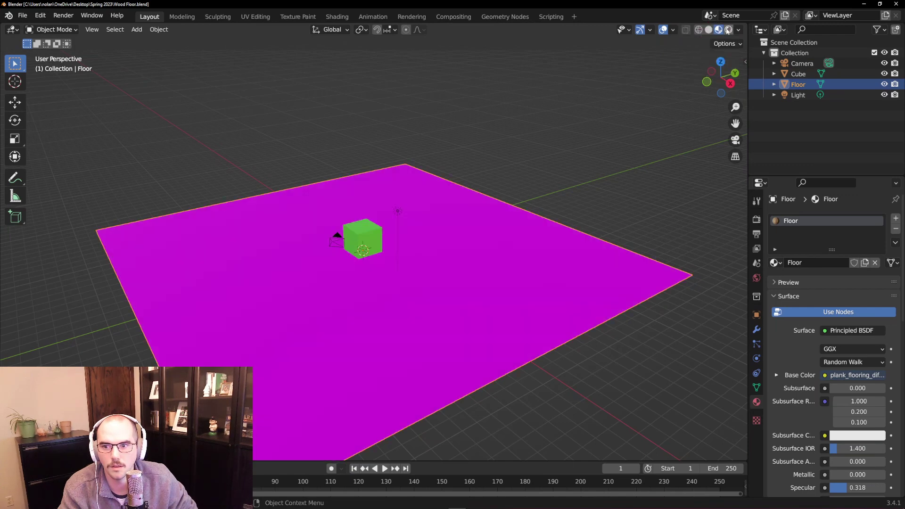
scroll(357, 282, up, 1)
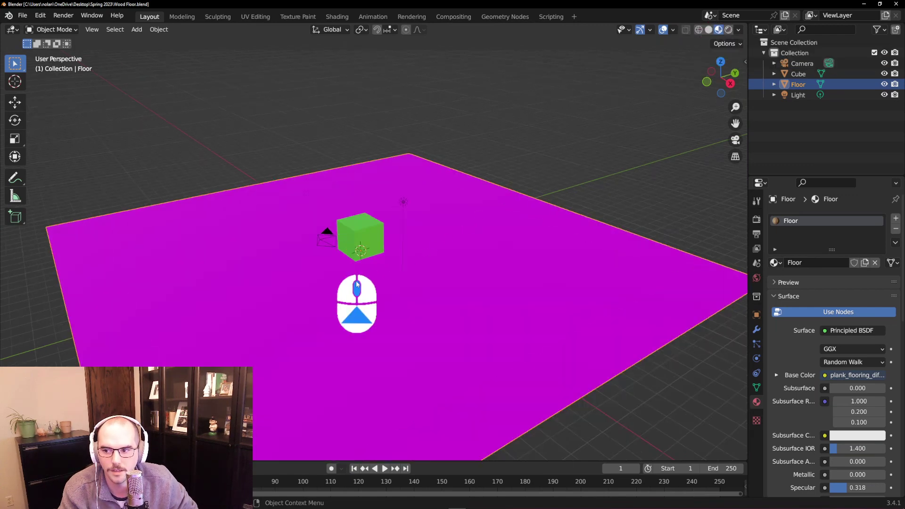
scroll(356, 283, up, 2)
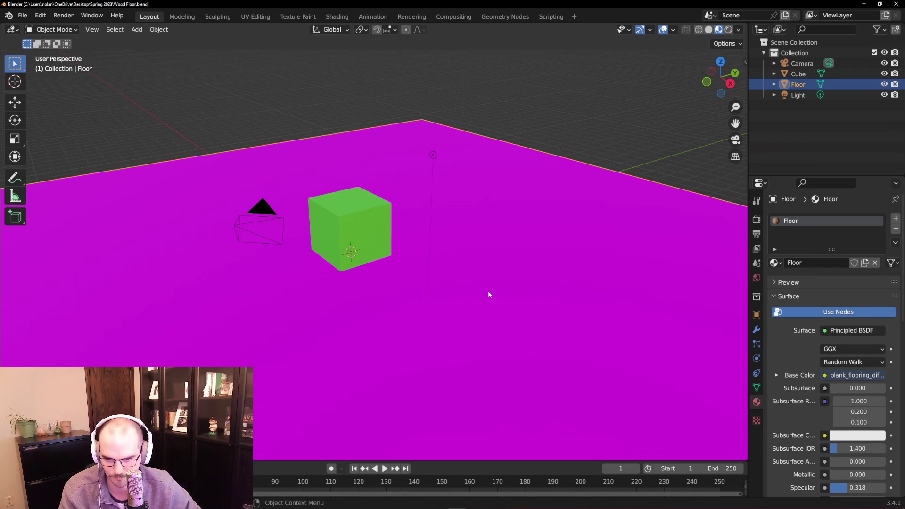
click(539, 289)
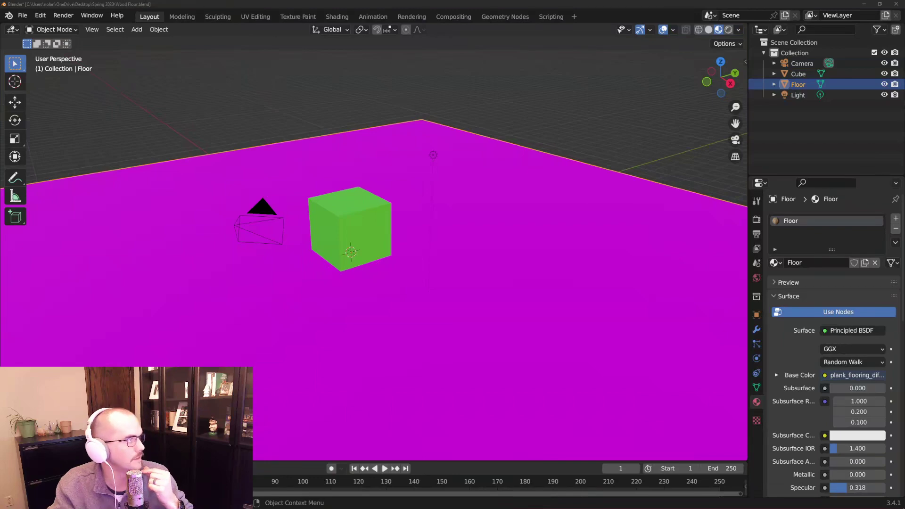
Step: In File Explorer, copy plank_flooring_diff_2k from the textures folder of the downloaded plank_flooring_2k.blend zip into the Spring 2023 folder
drag(0, 124, 481, 175)
click(343, 300)
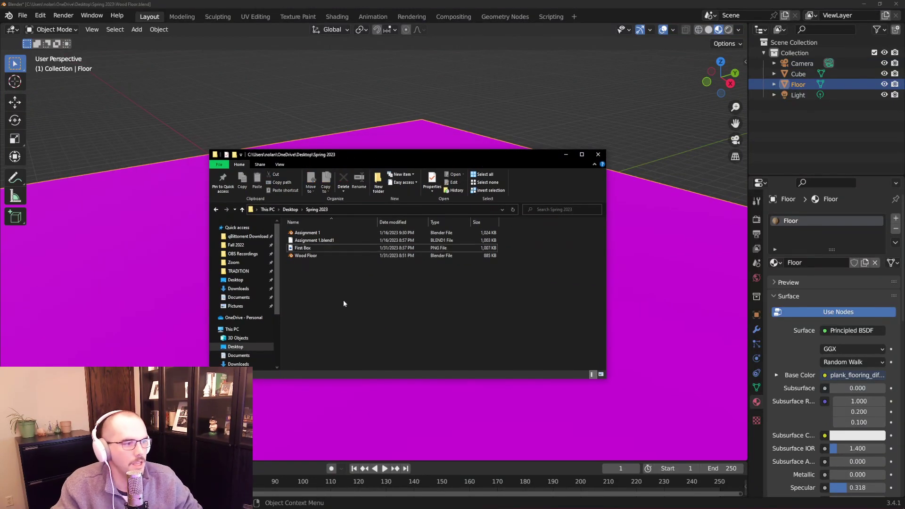
drag(426, 157, 385, 143)
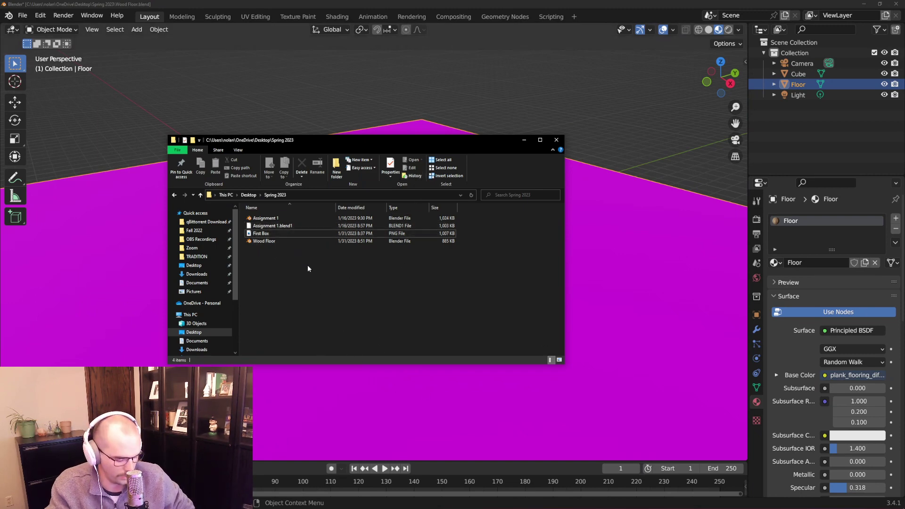
key(ctrl+n)
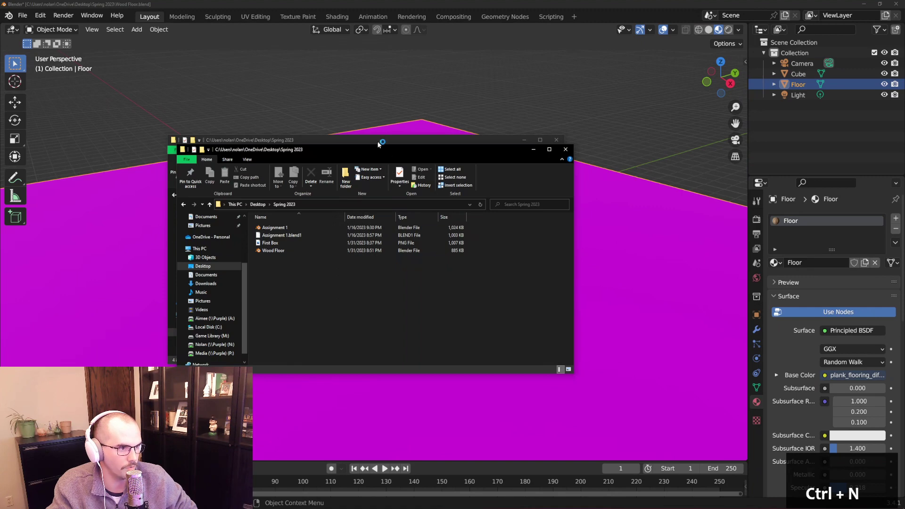
drag(380, 151, 627, 171)
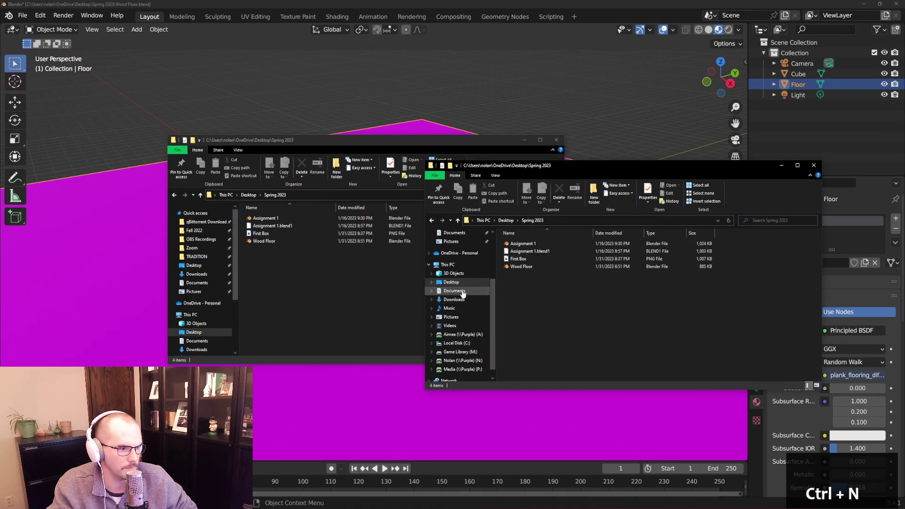
click(464, 300)
double_click(535, 259)
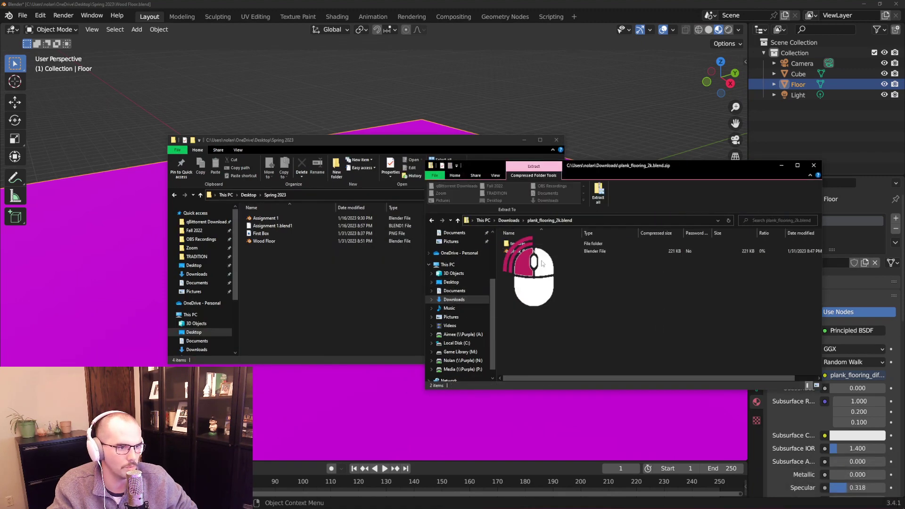
double_click(523, 243)
drag(525, 243, 349, 297)
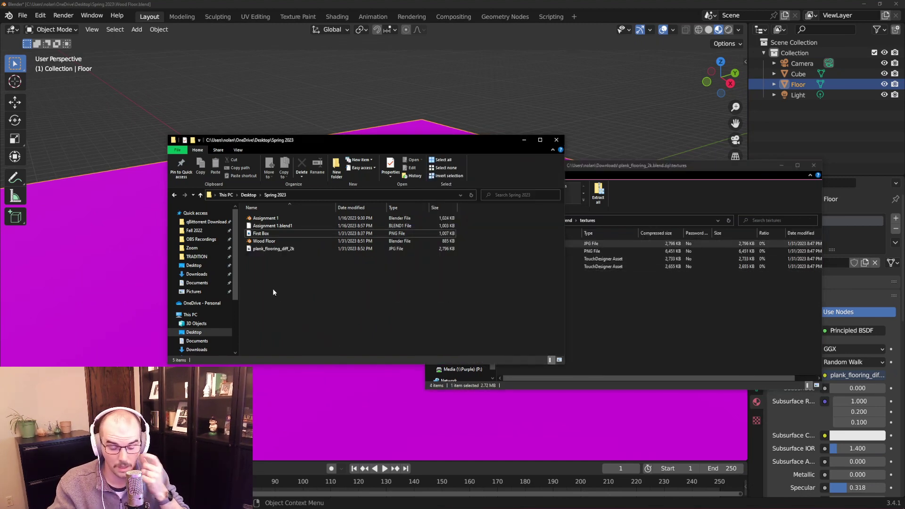
Step: Compress Wood Floor and plank_flooring_diff_2k together into Spring 2023.zip with 7-Zip, and close both File Explorer windows
click(263, 241)
shift+click(273, 249)
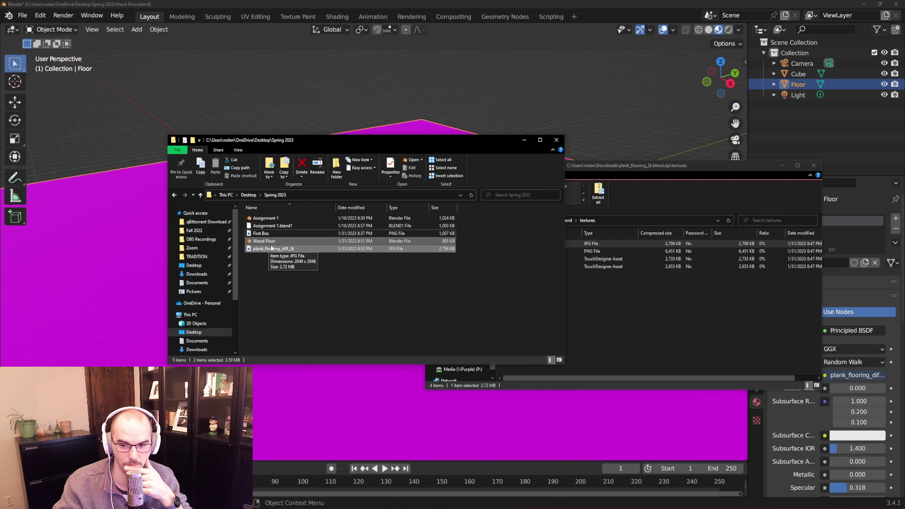
right_click(271, 248)
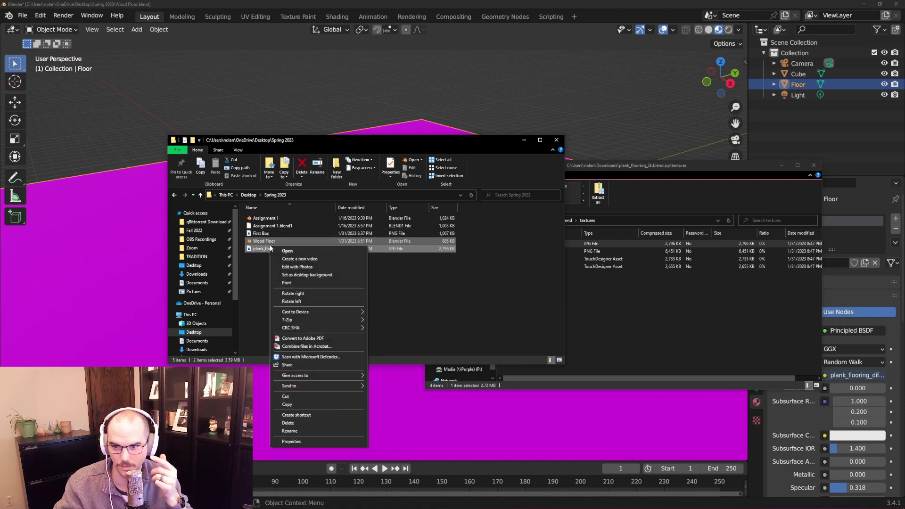
mouse_move(306, 319)
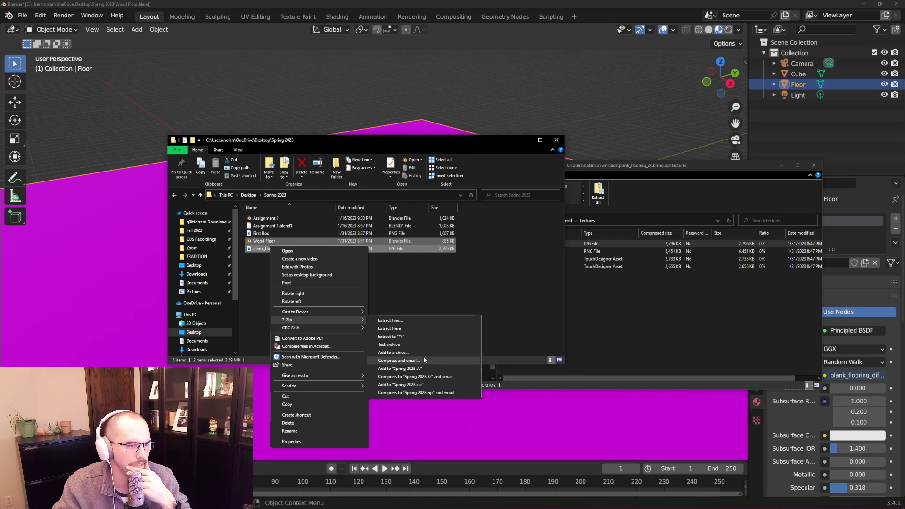
click(426, 385)
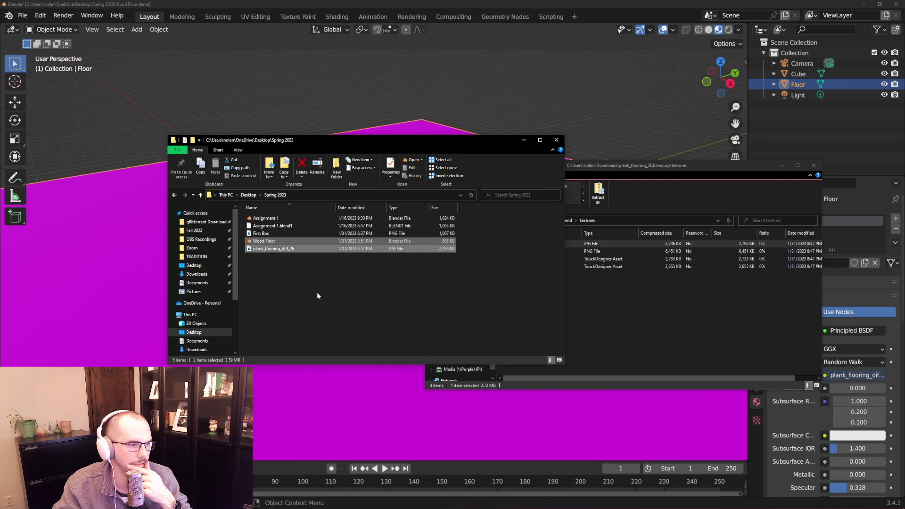
click(285, 259)
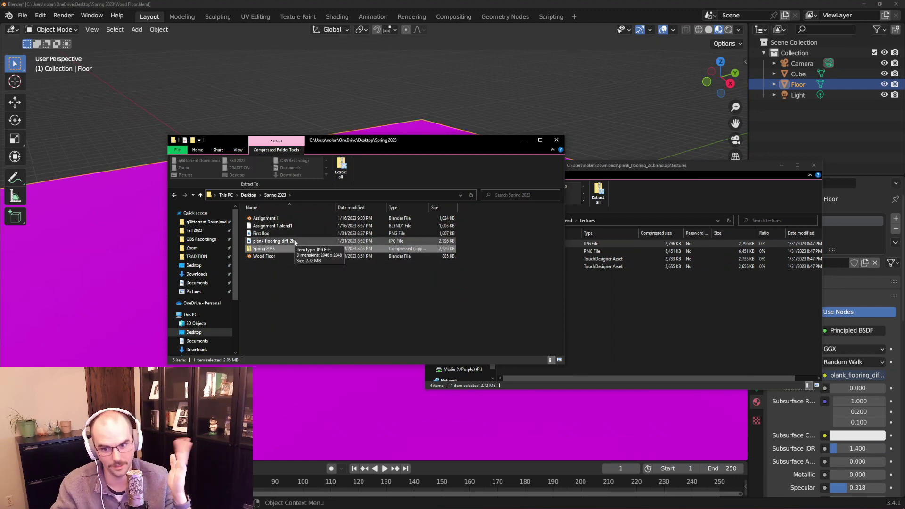
click(555, 140)
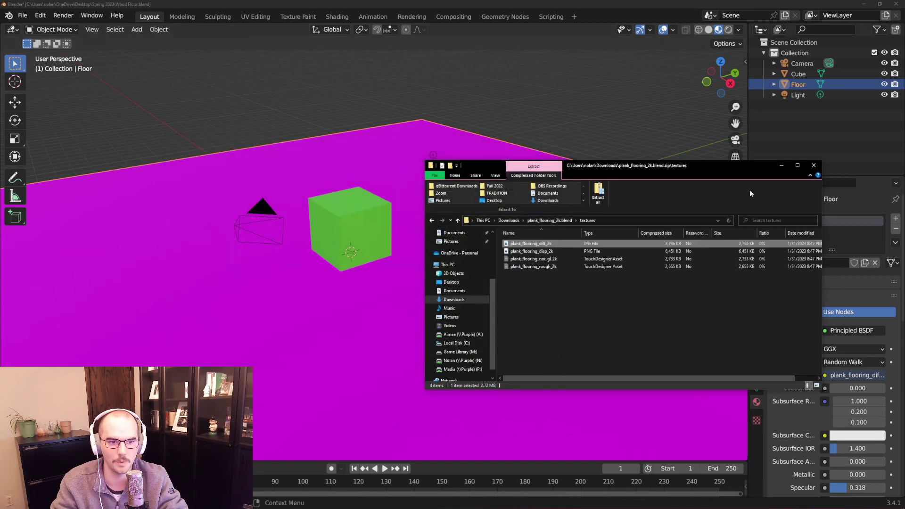
click(809, 167)
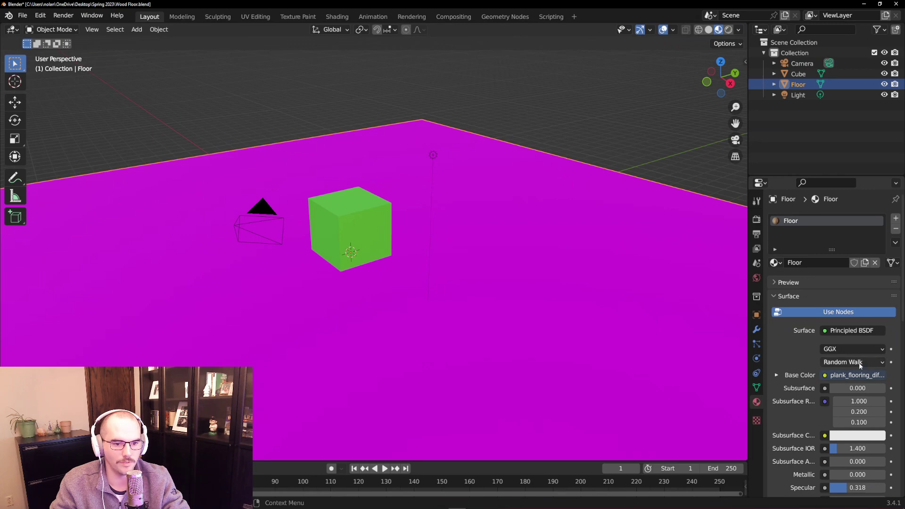
Step: Toggle the viewport between Solid and Material Preview shading to recheck the floor's texture
click(709, 29)
click(719, 30)
click(709, 29)
click(719, 29)
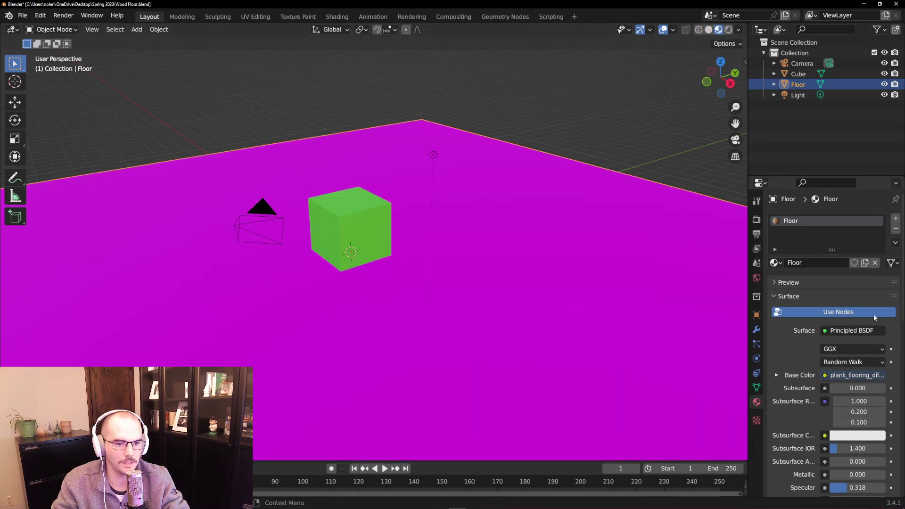
Step: Relink the floor material's Base Color image to plank_flooring_diff_2k in the Spring 2023 folder
click(833, 375)
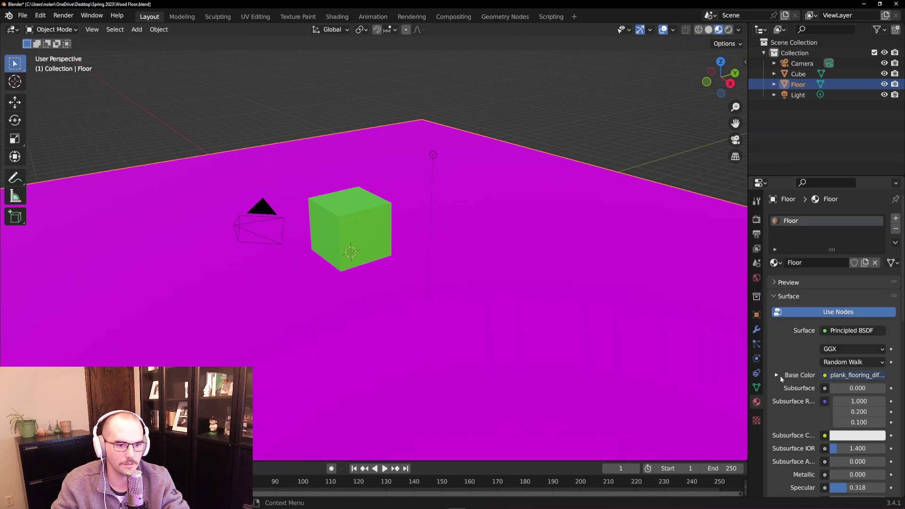
click(776, 375)
click(881, 389)
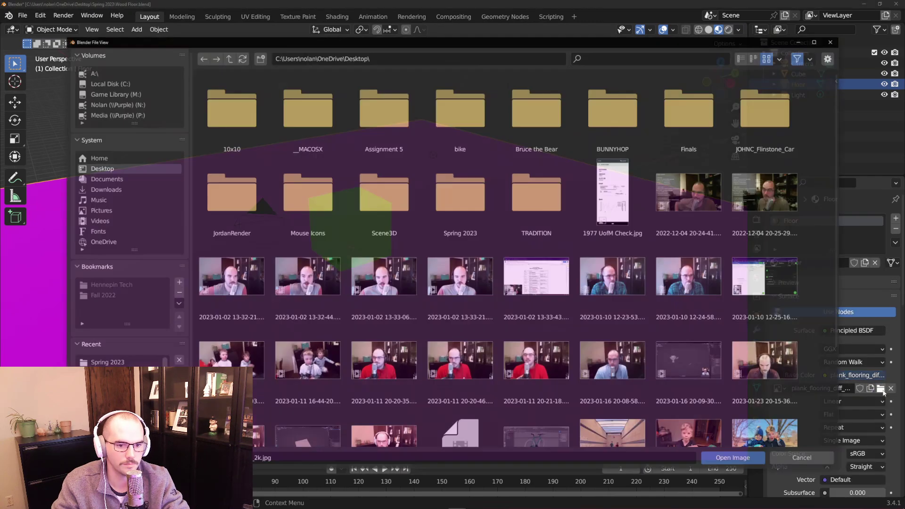
click(100, 363)
click(307, 107)
click(736, 460)
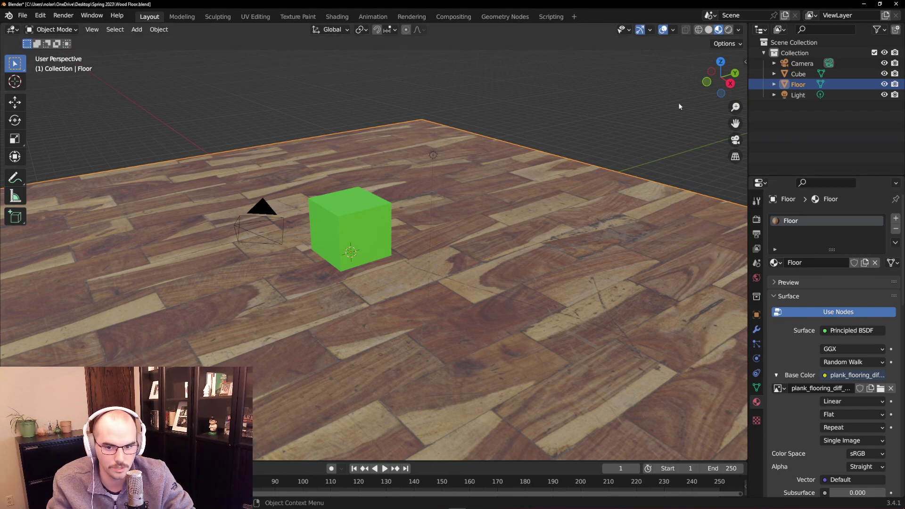
Step: Deselect everything and switch the viewport to Rendered shading to view the lit wood floor and cube
key(alt+a)
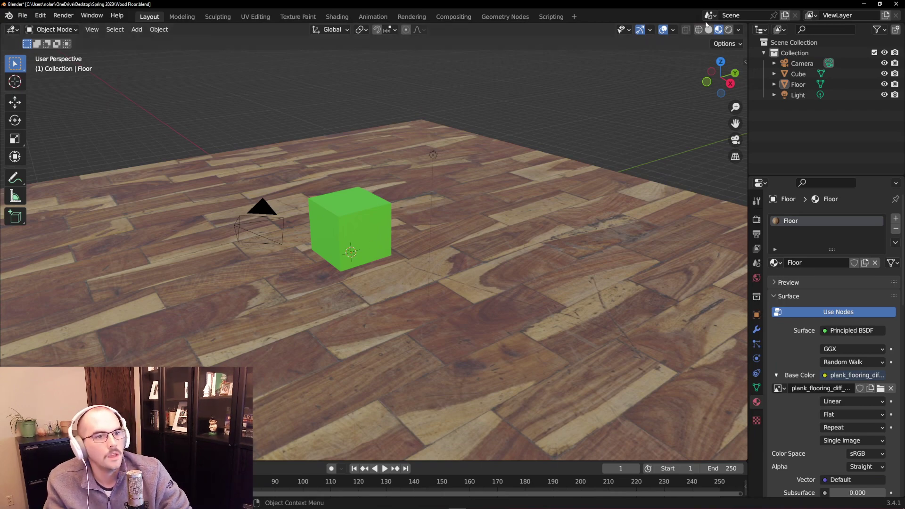
click(728, 29)
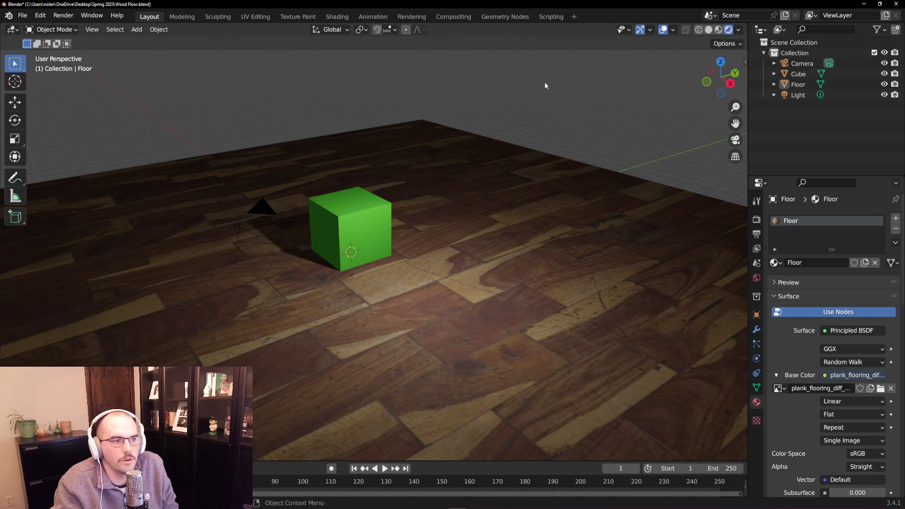
middle_drag(397, 178, 414, 187)
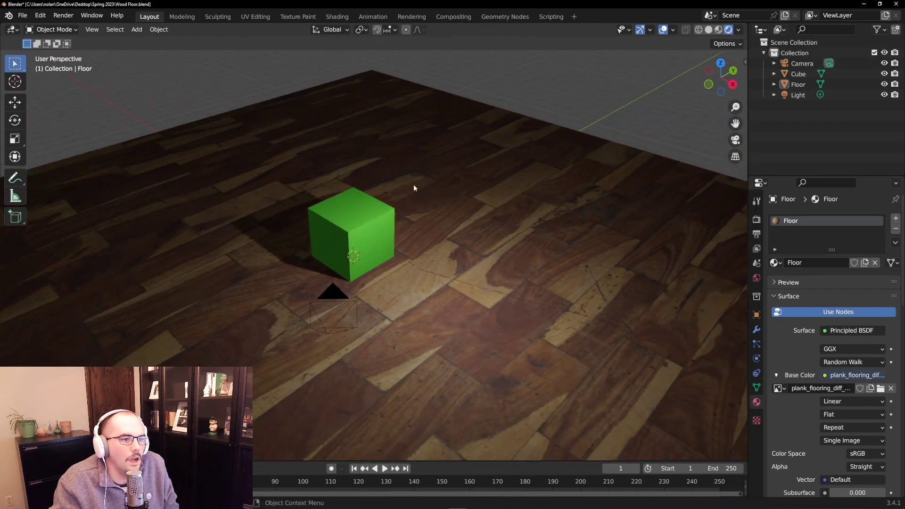
Step: Select the point light and move it down close to one of the cube's side faces, just above the floor
click(456, 180)
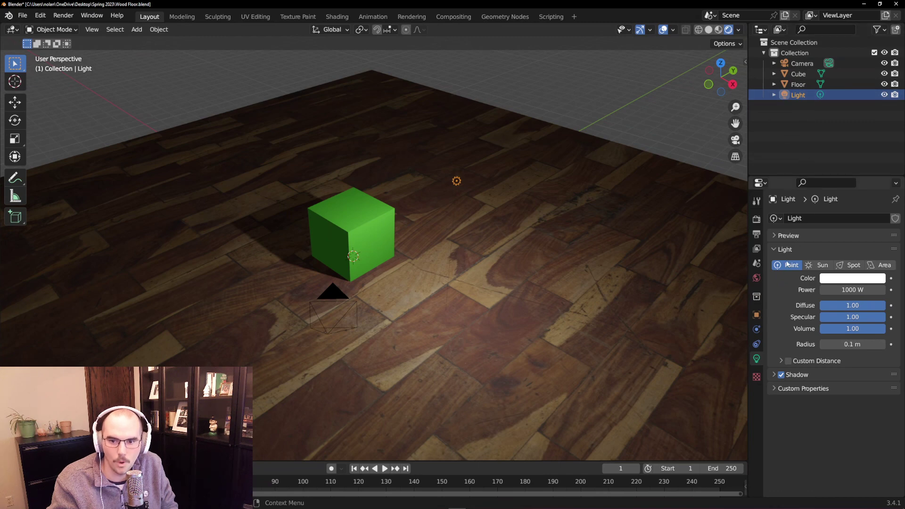
middle_drag(465, 191, 476, 168)
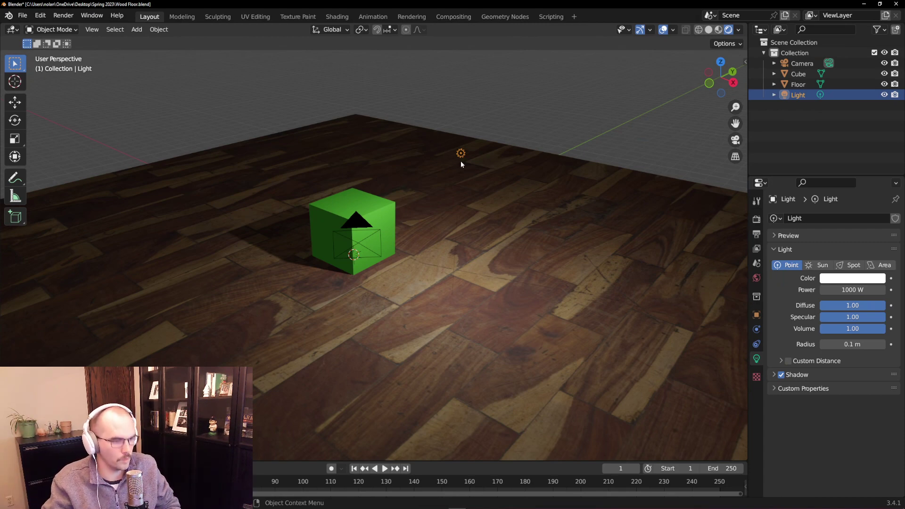
key(g)
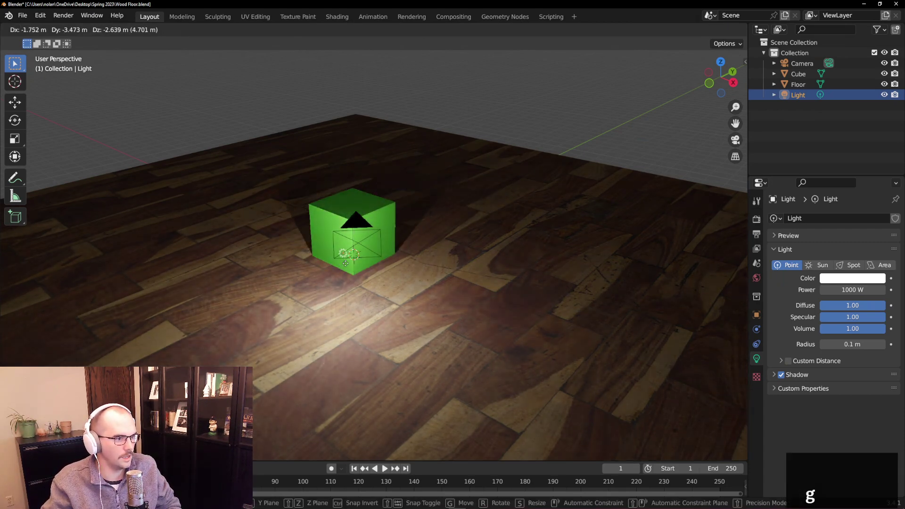
key(g)
click(434, 248)
middle_drag(435, 248, 460, 256)
key(g)
click(412, 296)
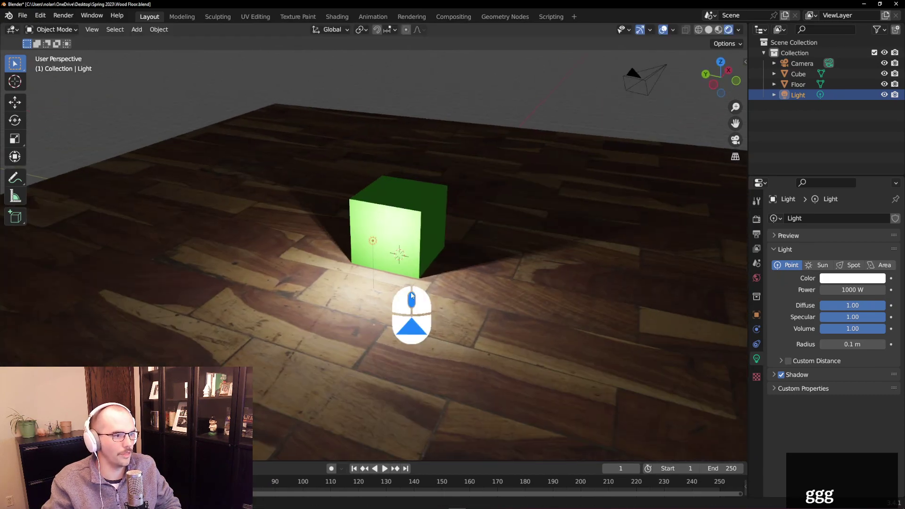
Step: Reposition the point light around the cube from several angles, placing it low above the floor a short distance from a side face
key(g)
click(325, 258)
middle_drag(325, 259, 456, 256)
key(g)
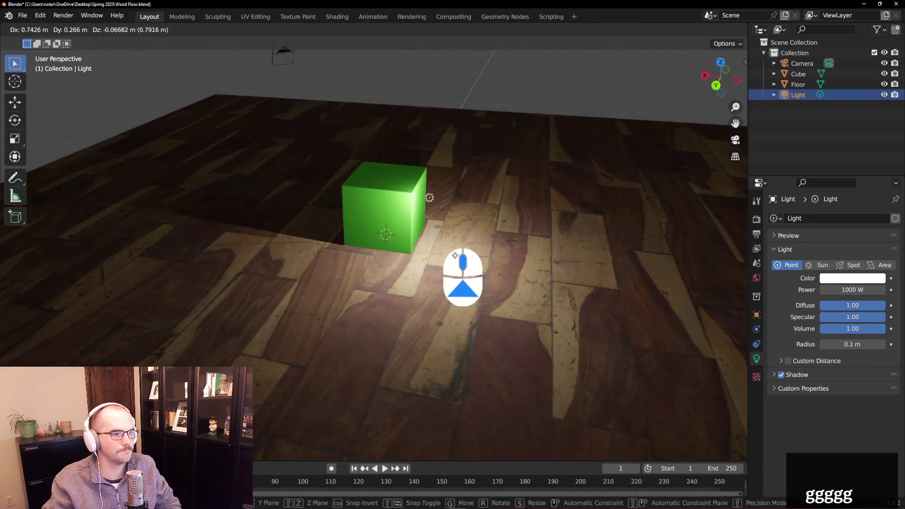
click(361, 267)
middle_drag(361, 267, 490, 264)
key(g)
click(354, 279)
key(g)
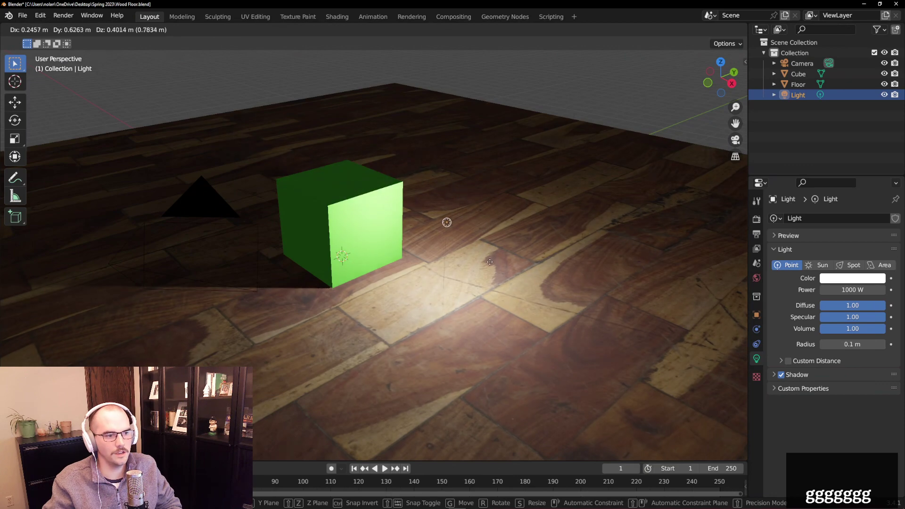
click(489, 265)
key(g)
click(443, 251)
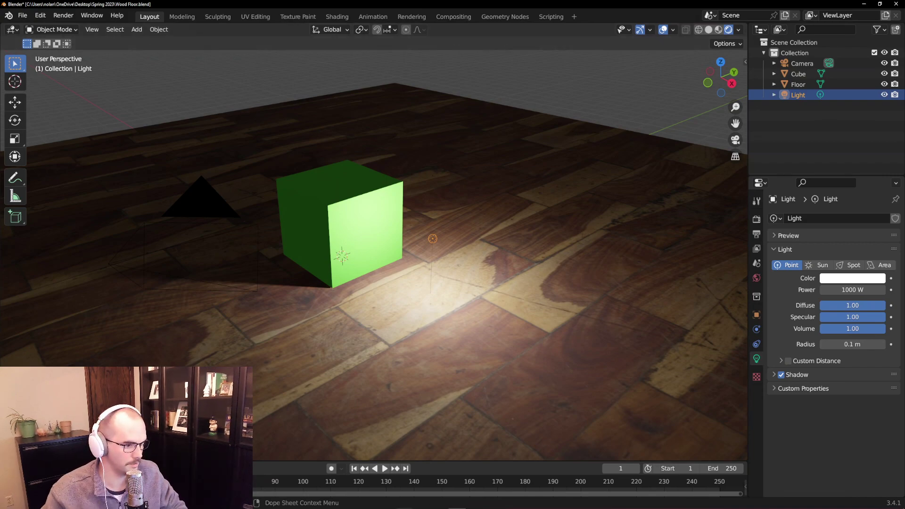
Step: Switch to the browser, search Wikipedia for the inverse-square law, and open its article
mouse_move(406, 503)
click(481, 485)
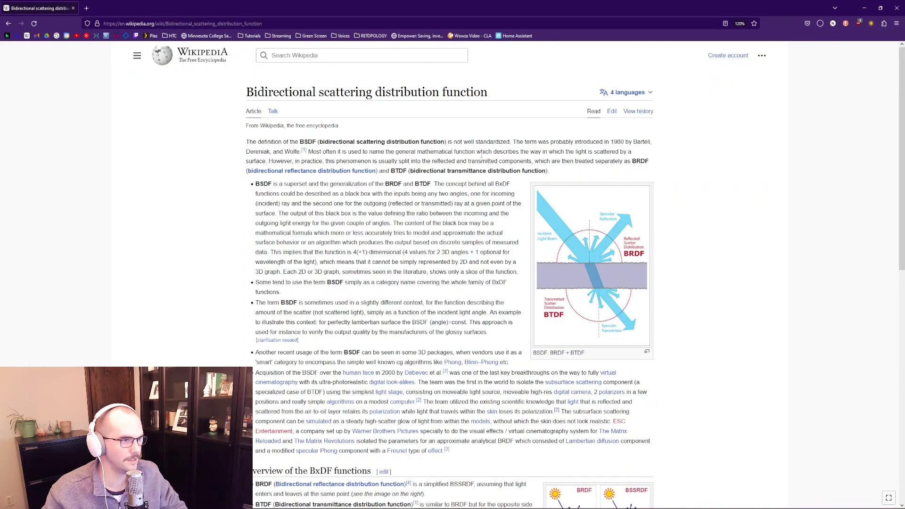
click(344, 52)
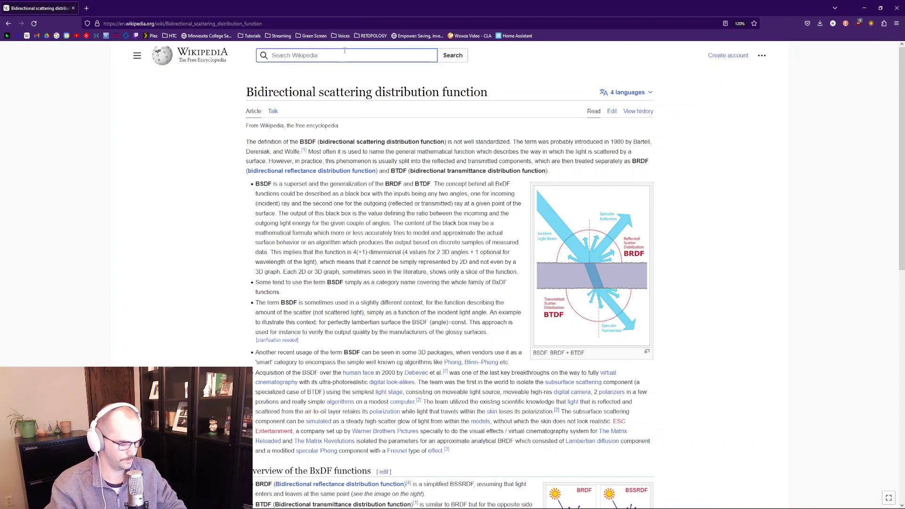
text(inverse sq)
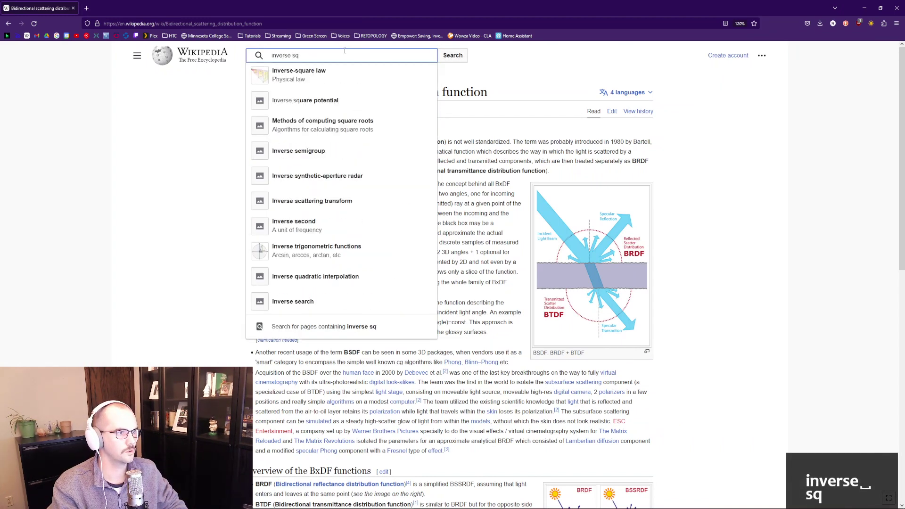
text(a)
click(328, 75)
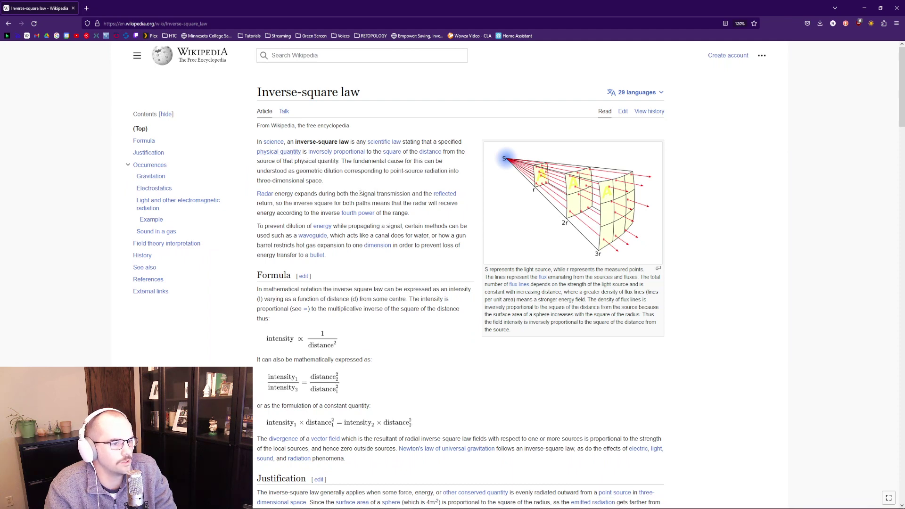
Step: Read through the article's Formula and Justification sections and switch back to Blender
scroll(413, 196, down, 3)
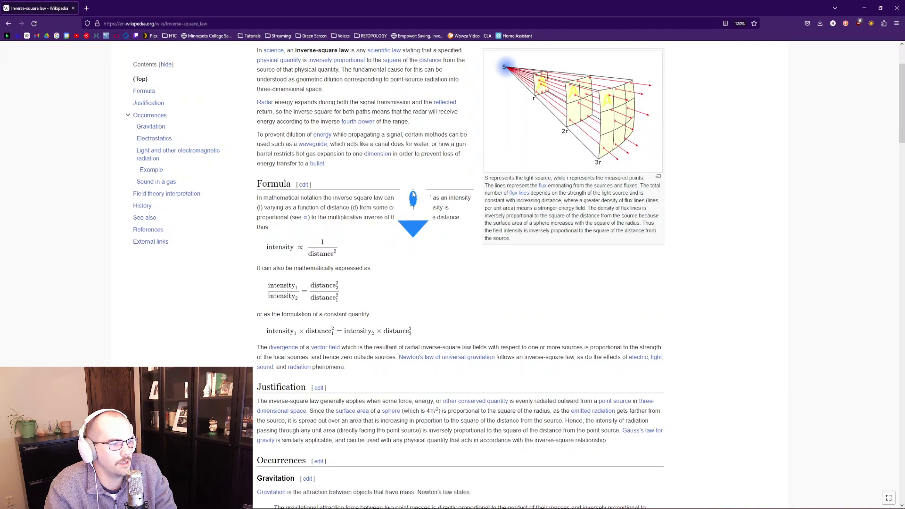
scroll(410, 207, down, 4)
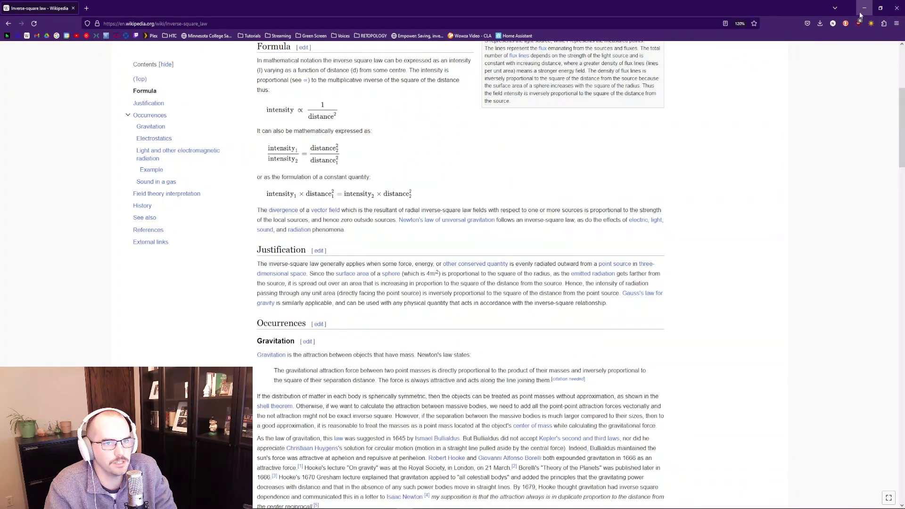
click(864, 8)
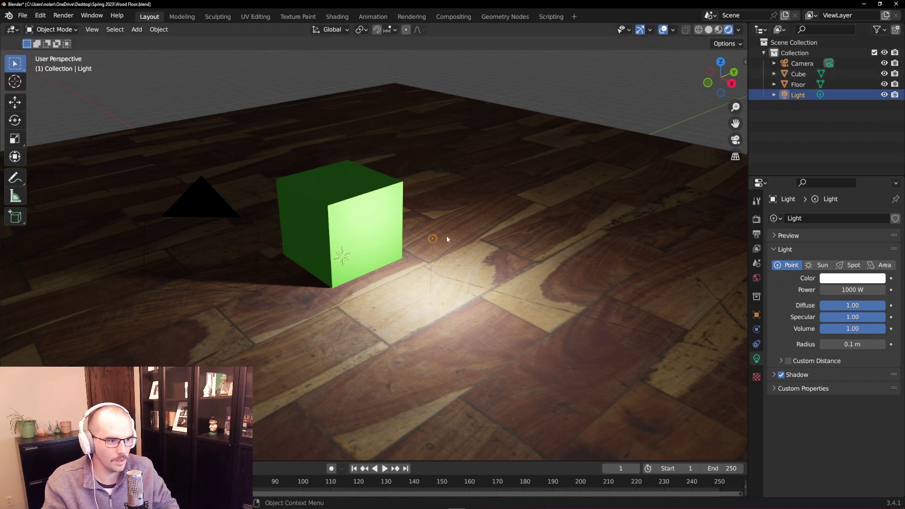
Step: Move the point light up and away from the cube, to about X 3.33 m, Y 1.73 m, Z 2.85 m
middle_drag(447, 239, 483, 208)
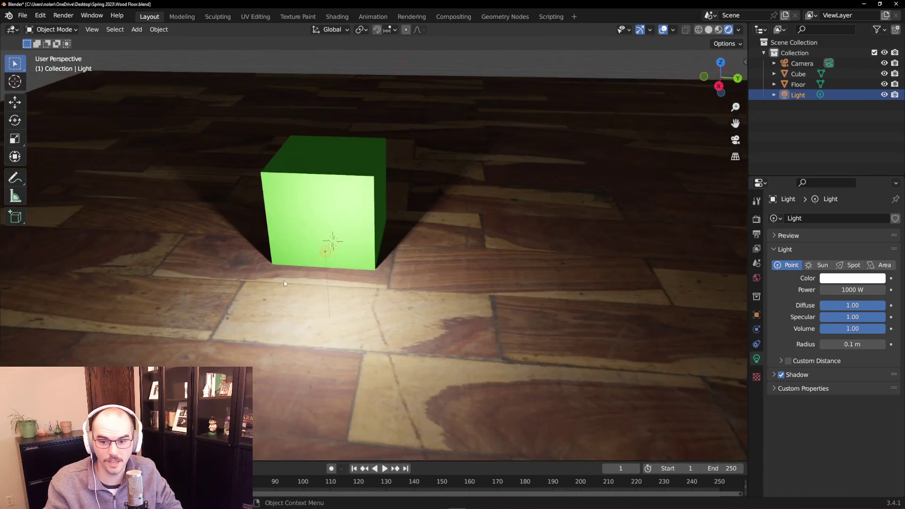
middle_drag(414, 212, 357, 297)
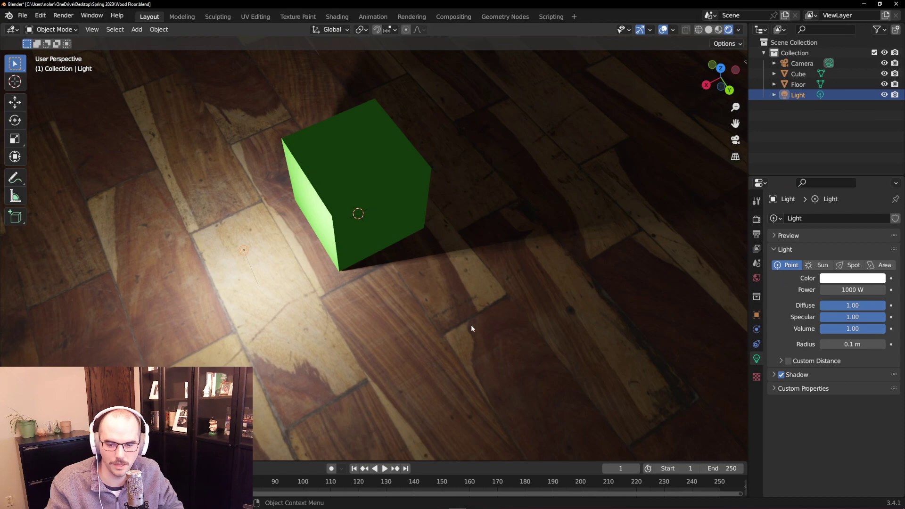
middle_drag(412, 327, 521, 296)
middle_drag(677, 302, 588, 274)
key(g)
click(646, 187)
middle_drag(645, 189, 615, 204)
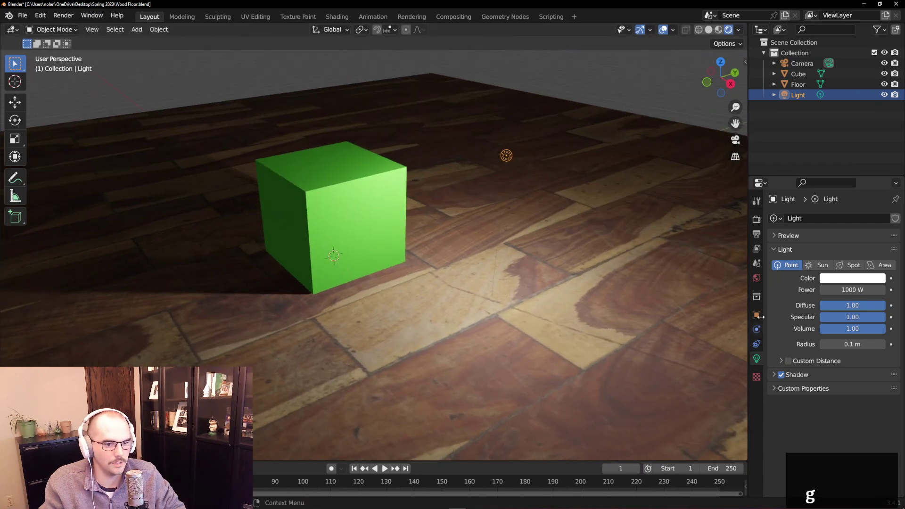
Step: Examine the light's object transform properties and return to its light settings
click(757, 315)
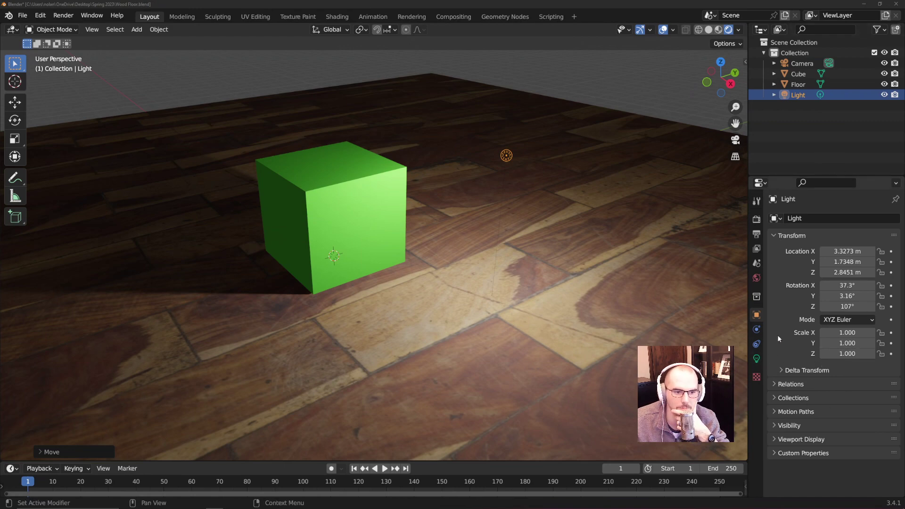
click(756, 315)
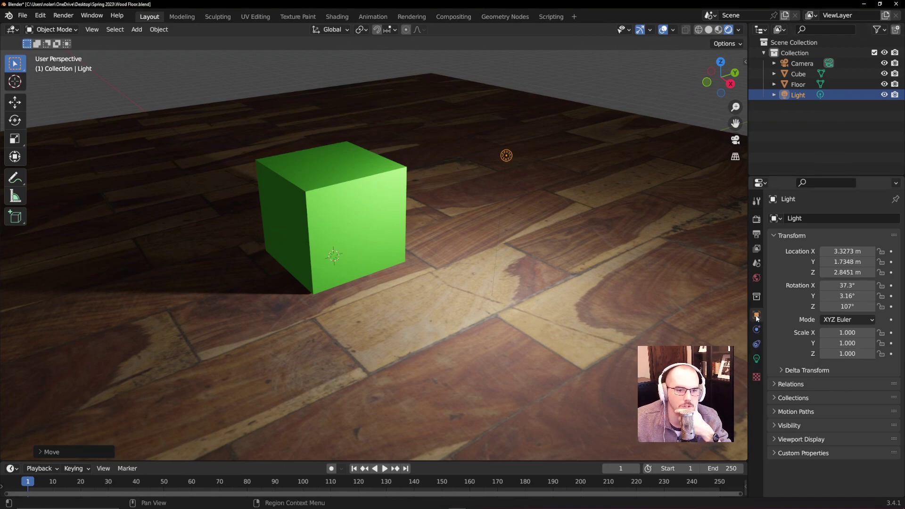
click(757, 359)
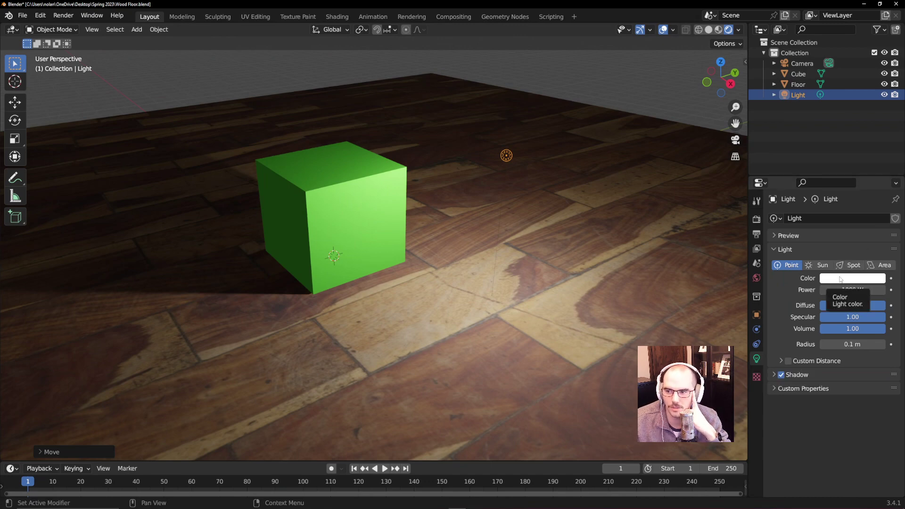
Step: Try a violet-blue tint on the point light's Color and bring it back to nearly white
click(840, 279)
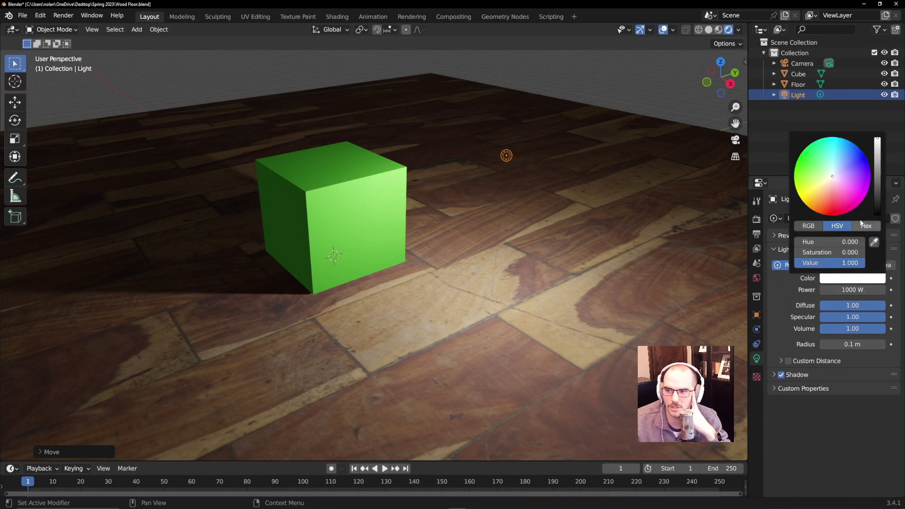
click(858, 173)
drag(858, 170, 832, 174)
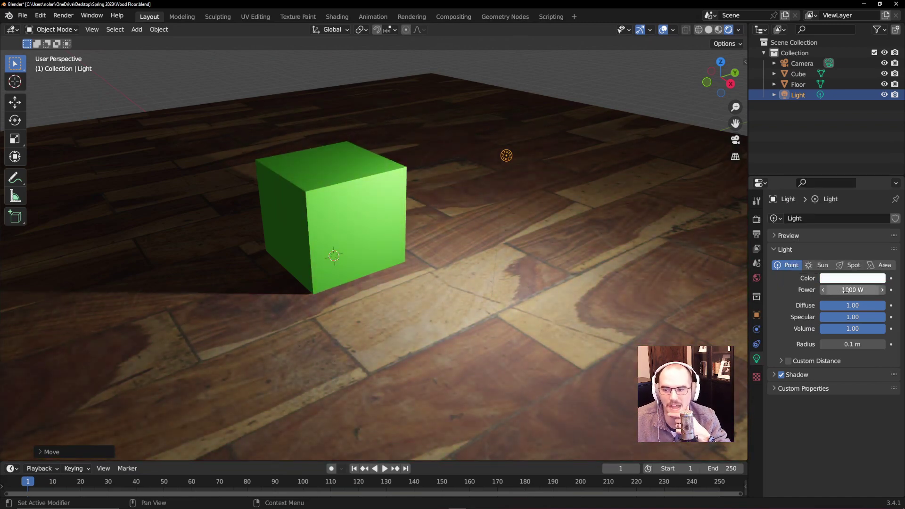
Step: Try the point light at low intensity, setting its Power to 10 W and then 60 W
mouse_move(849, 290)
mouse_down()
mouse_move(857, 290)
mouse_move(14, 290)
mouse_move(253, 254)
mouse_move(707, 235)
mouse_move(72, 210)
mouse_move(846, 290)
mouse_up()
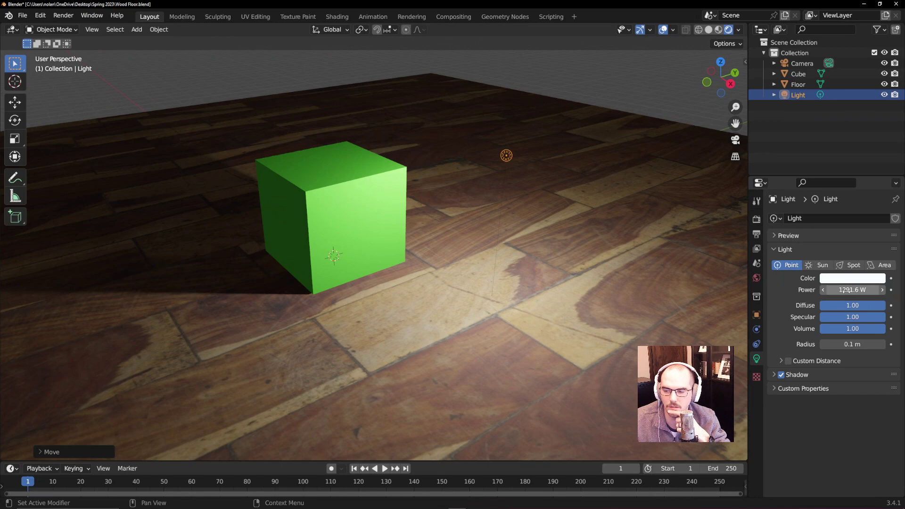
click(846, 290)
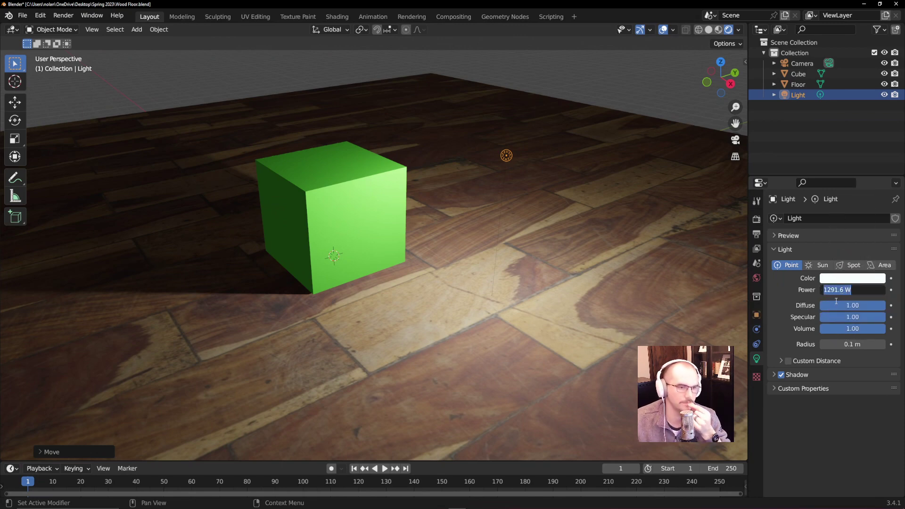
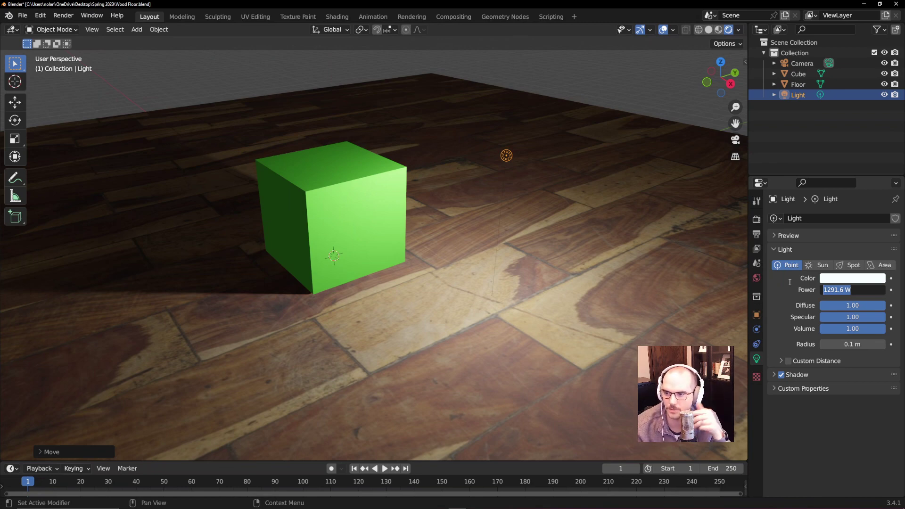
text(10)
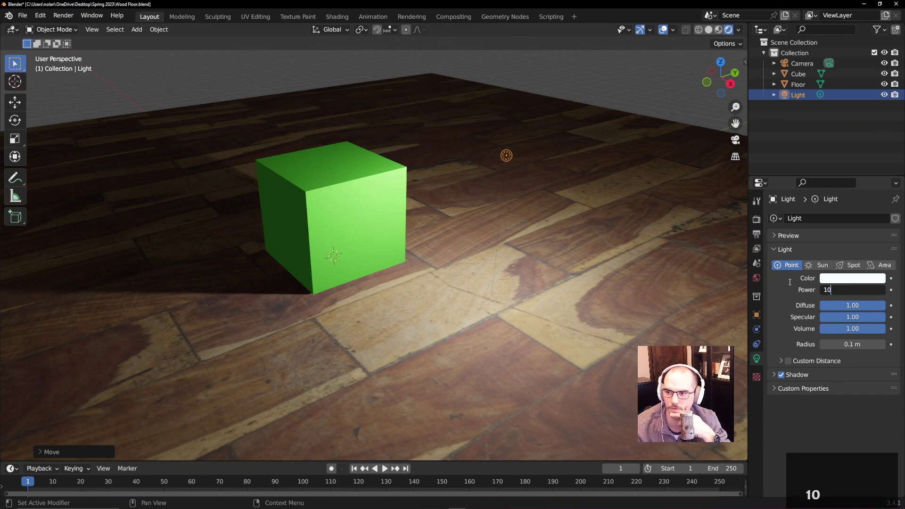
key(Return)
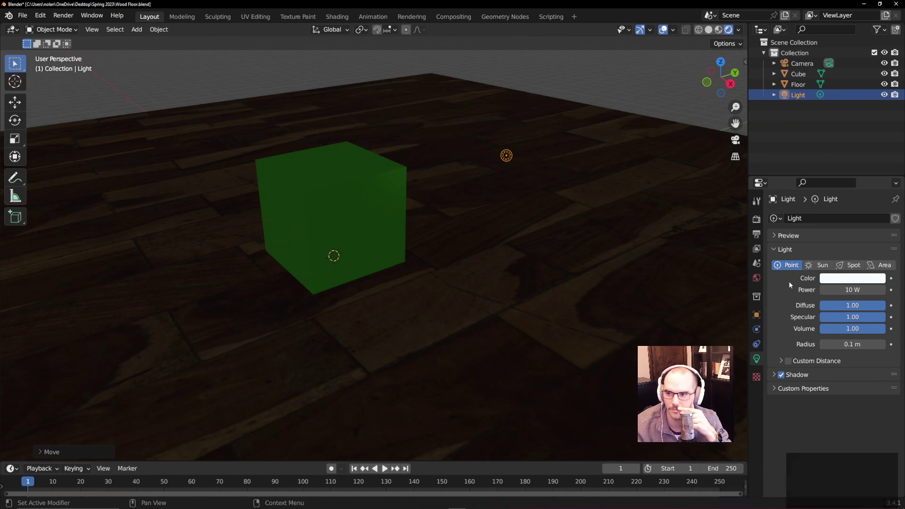
click(839, 290)
text(60)
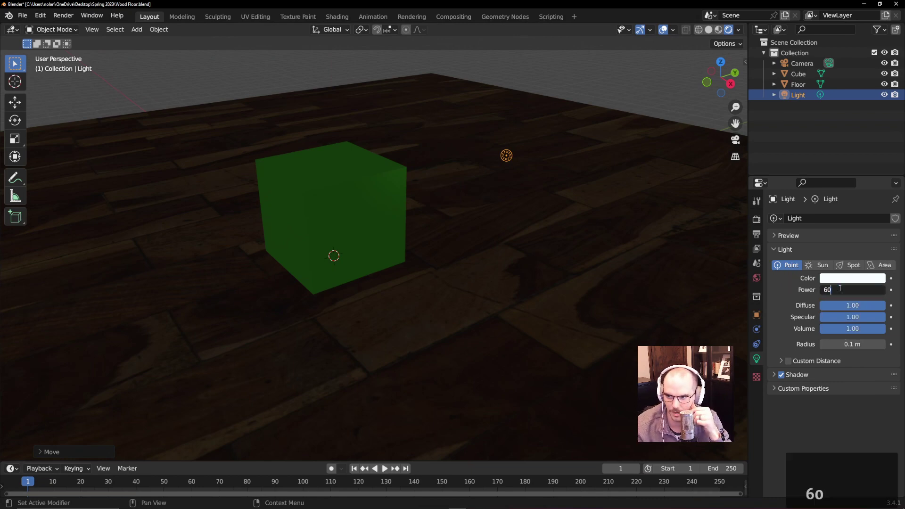
key(Return)
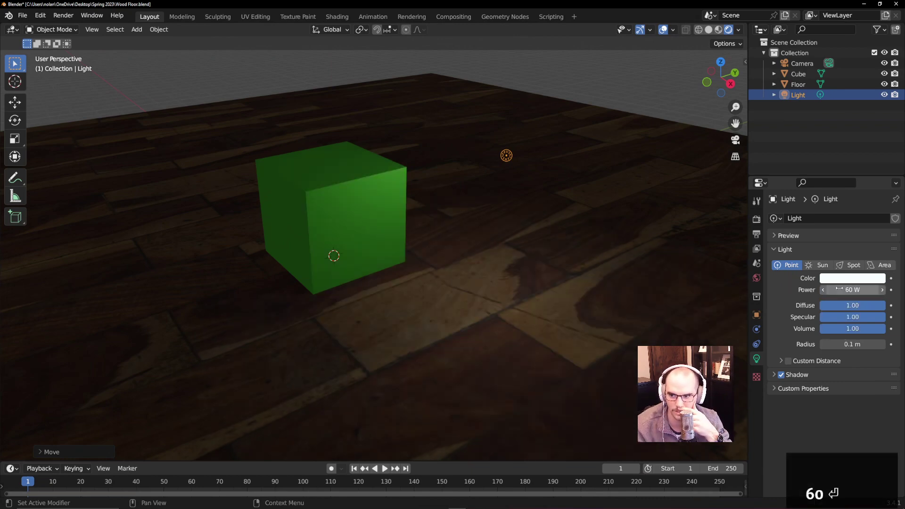
Step: Try the point light at higher intensity, setting its Power to 500 W and then 5000 W
click(842, 290)
text(500)
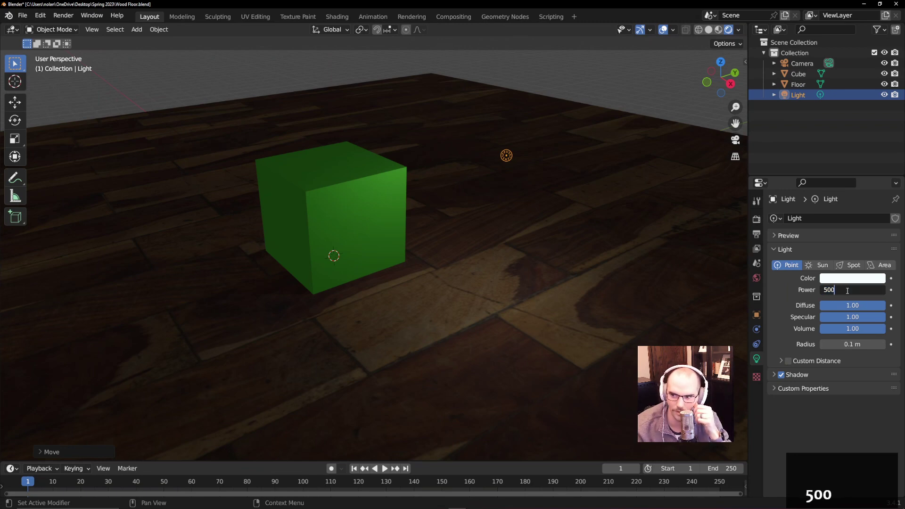
key(Return)
click(847, 290)
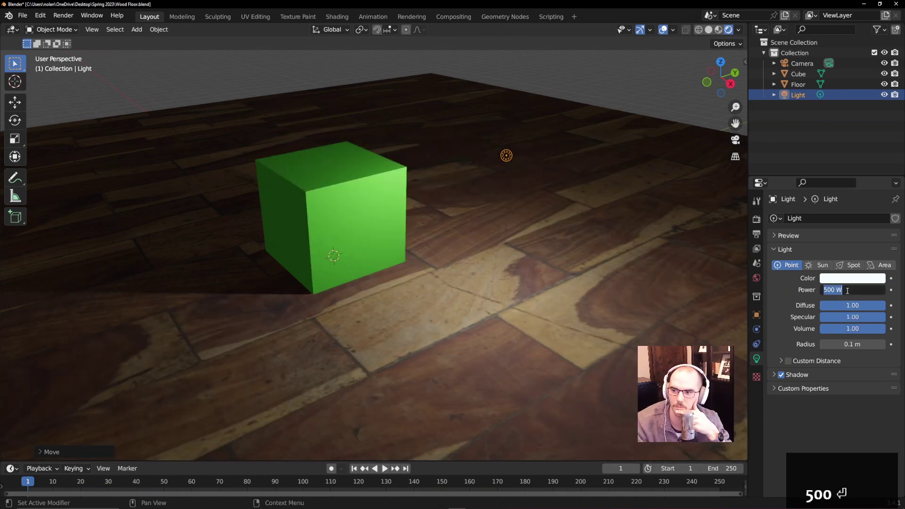
text(5000)
key(Return)
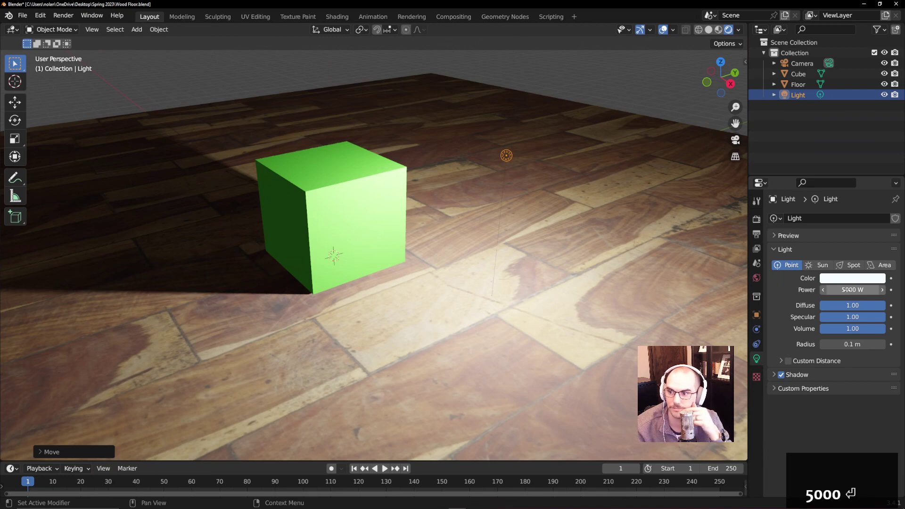
Step: Set the point light's Power to 1000 W
click(847, 290)
text(1000)
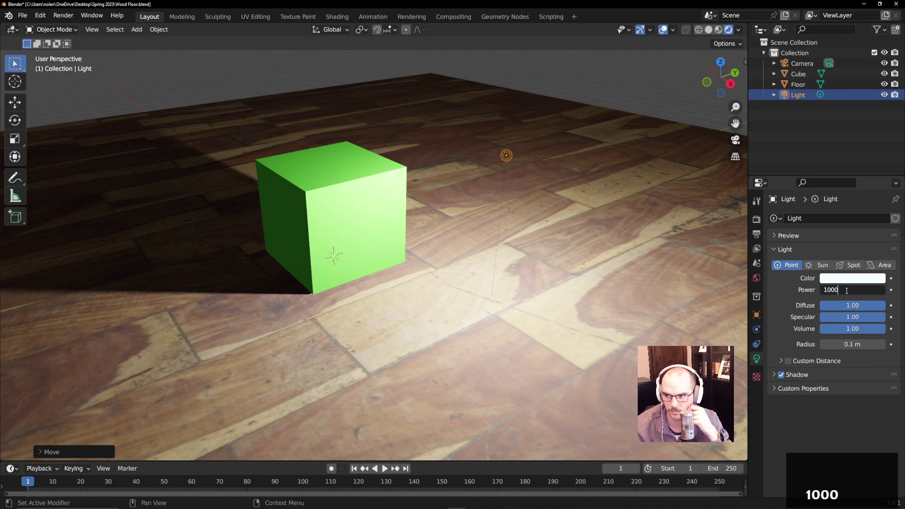
key(Return)
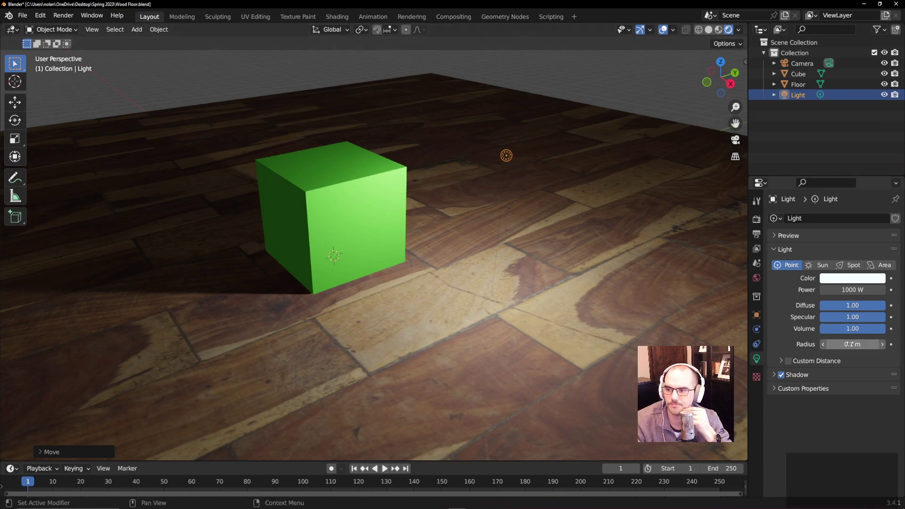
Step: Reduce the point light's Radius to 0 m and inspect the edge of the cube's shadow up close
drag(851, 344, 870, 345)
middle_drag(708, 301, 613, 311)
scroll(288, 295, up, 10)
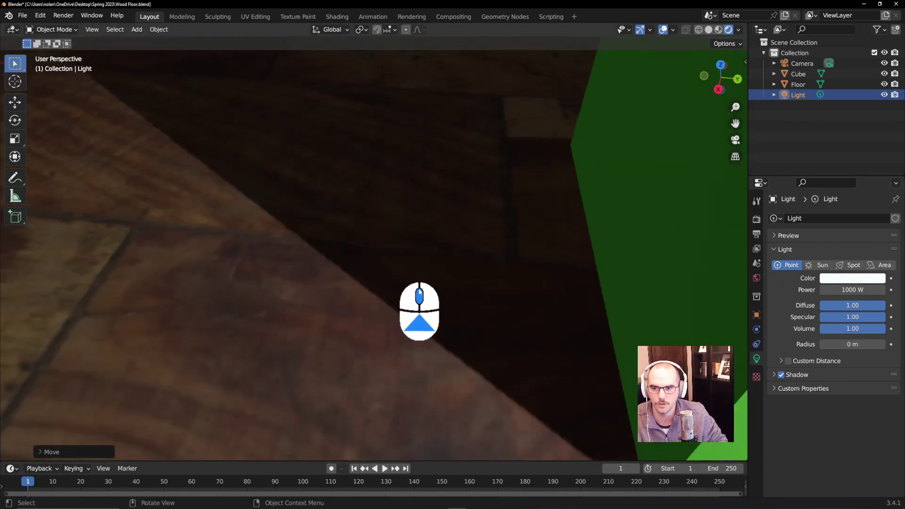
scroll(420, 291, up, 3)
middle_drag(488, 311, 584, 256)
Step: Raise the cube slightly along the Z axis so that less of it sinks below the floor
click(366, 200)
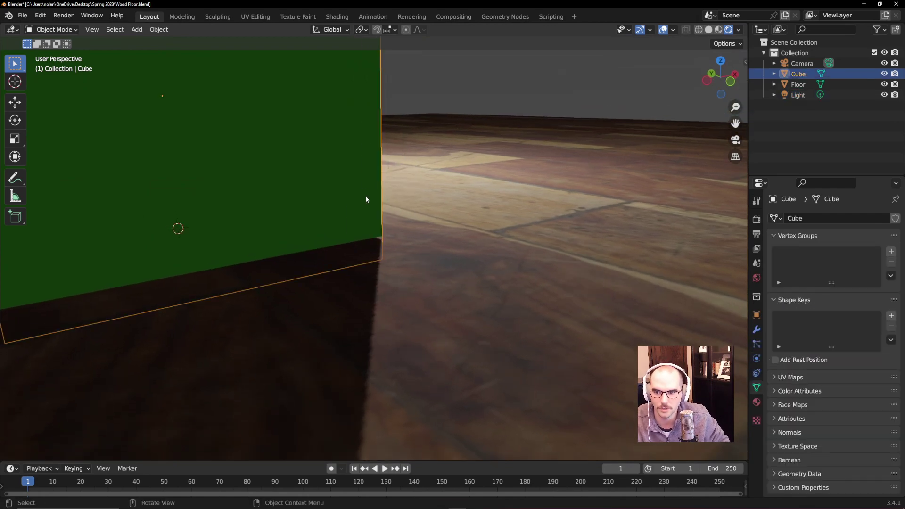
key(g)
key(z)
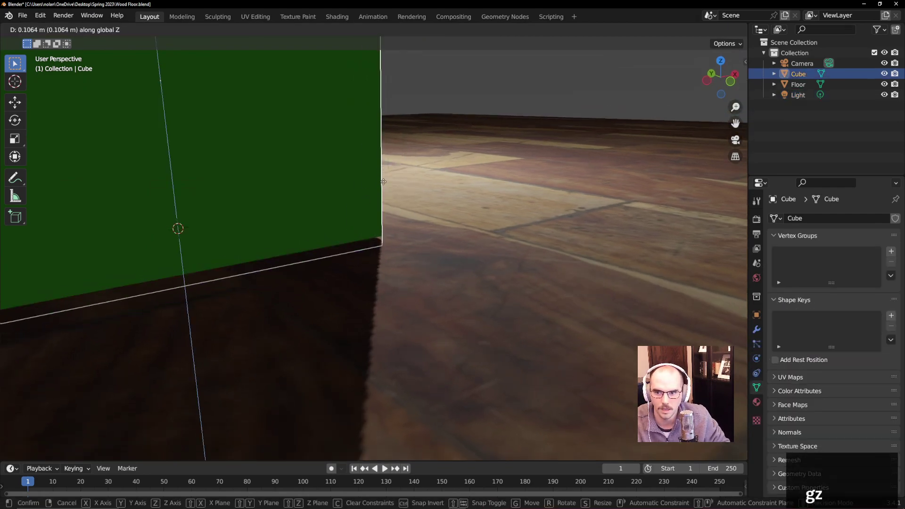
click(385, 191)
middle_drag(424, 210, 420, 255)
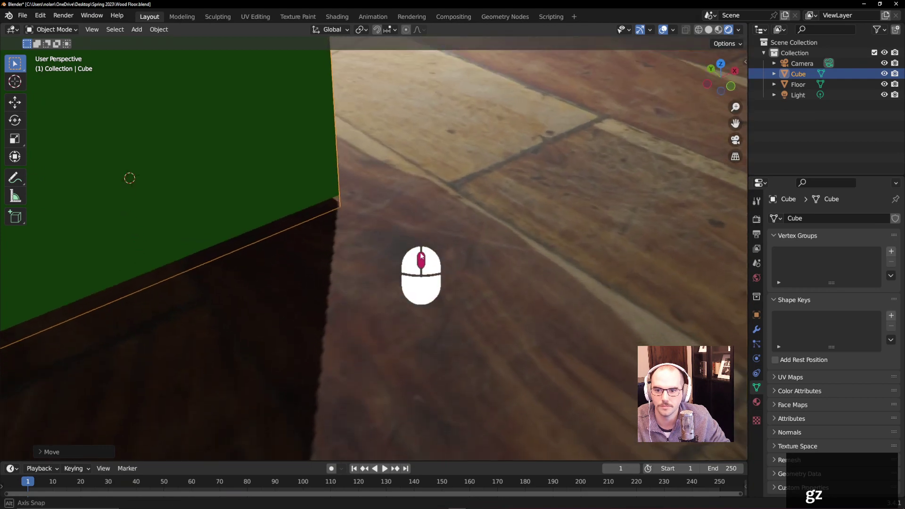
scroll(416, 318, down, 5)
scroll(417, 318, down, 3)
scroll(379, 271, up, 4)
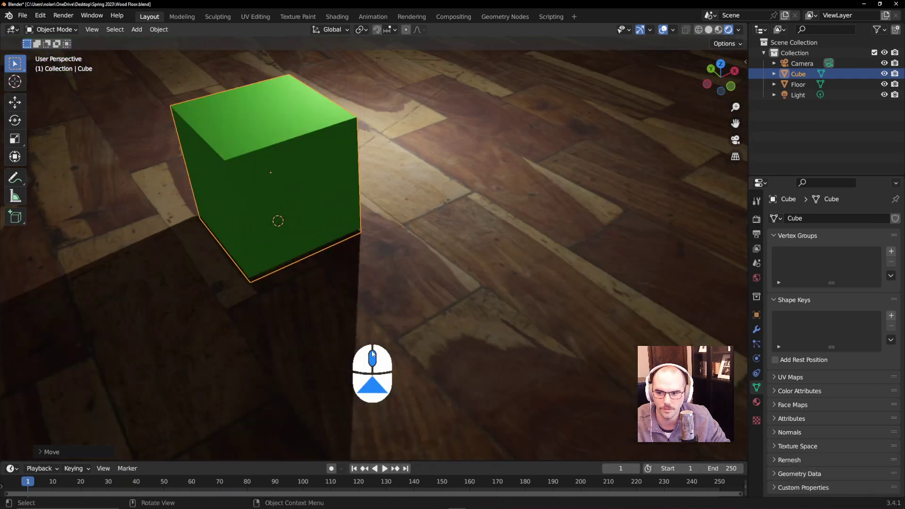
Step: Select the point light and try a Radius of 4.58 m, checking the softened shadow and the light's size
middle_drag(498, 107, 516, 242)
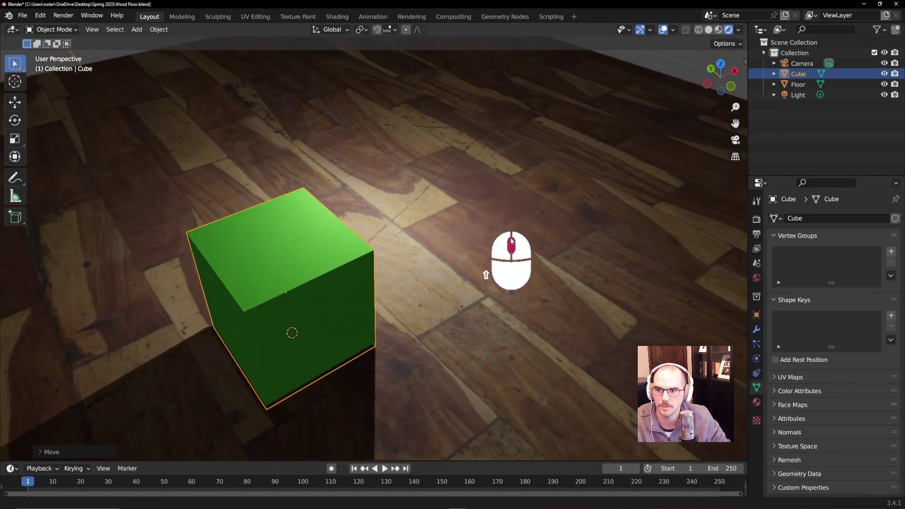
scroll(442, 160, down, 2)
scroll(441, 160, down, 3)
click(366, 212)
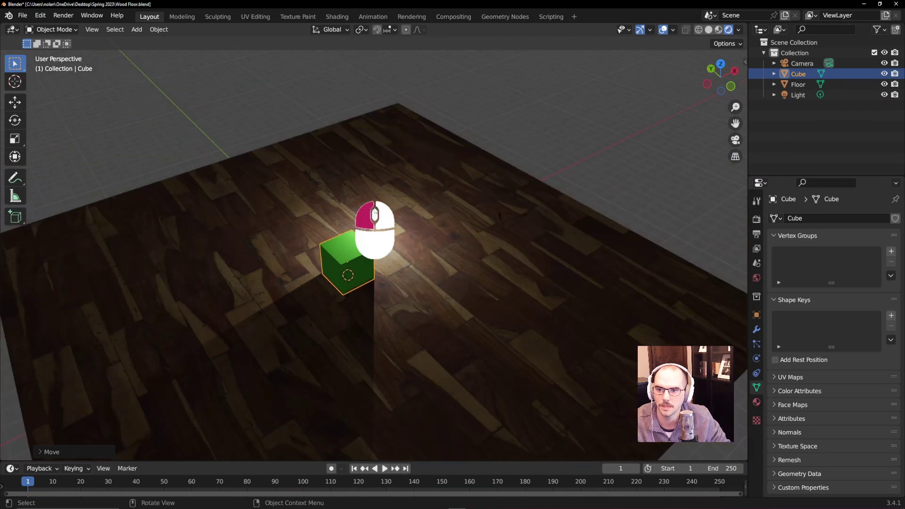
scroll(372, 269, up, 3)
scroll(372, 269, up, 6)
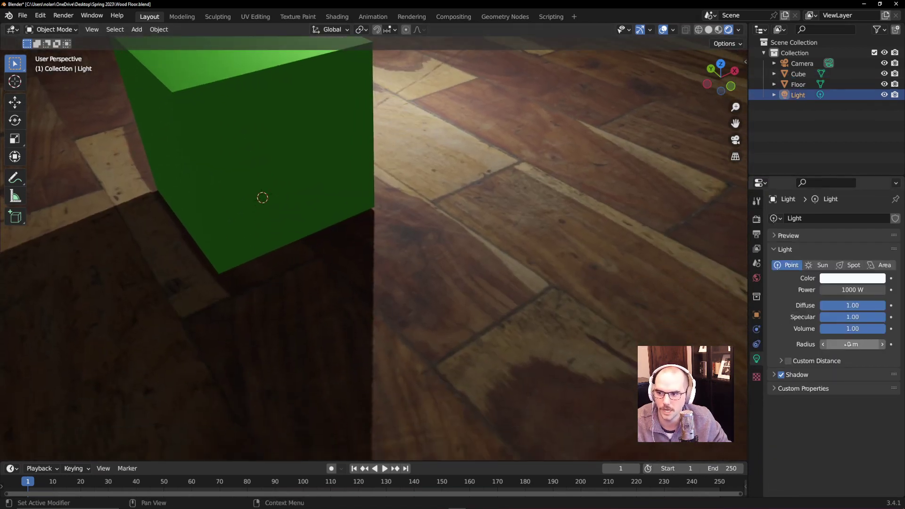
drag(842, 345, 123, 353)
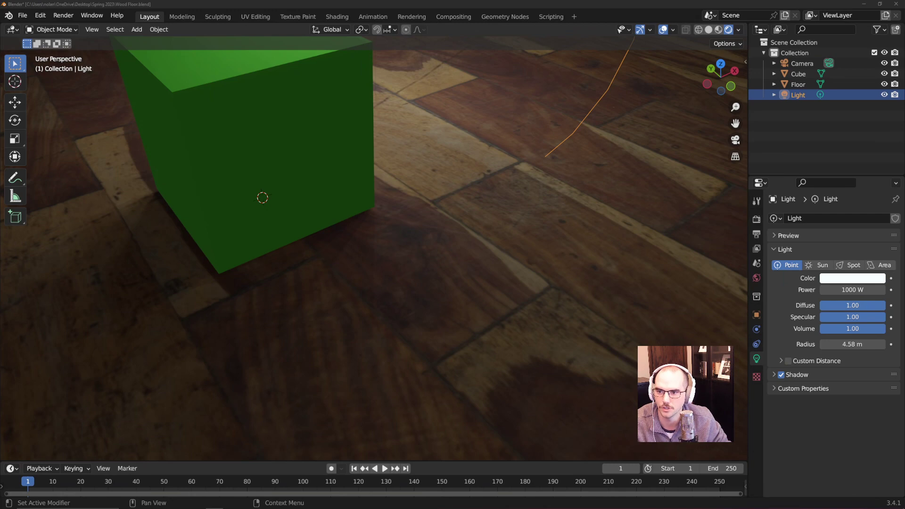
middle_drag(623, 197, 550, 197)
scroll(603, 163, down, 3)
scroll(549, 196, down, 2)
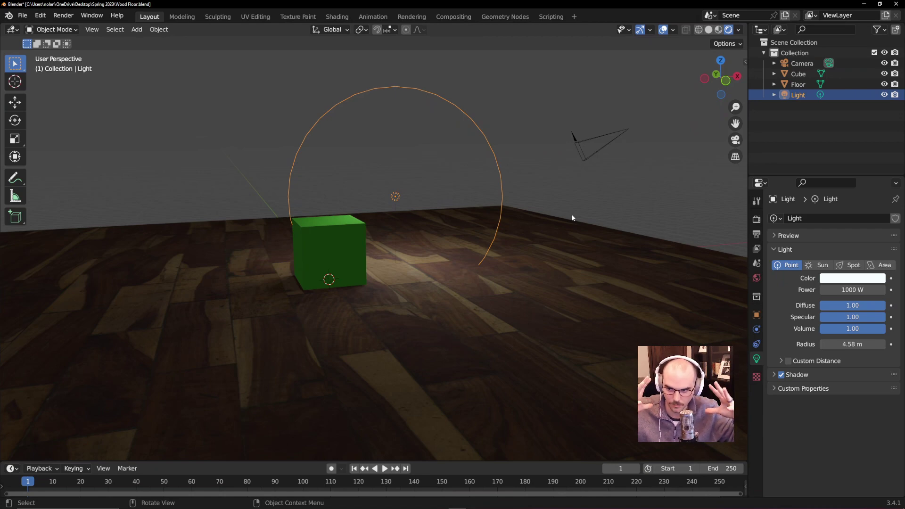
Step: Abandon scaling the point light and set its Radius to 0 m again for a hard-edged shadow
key(s)
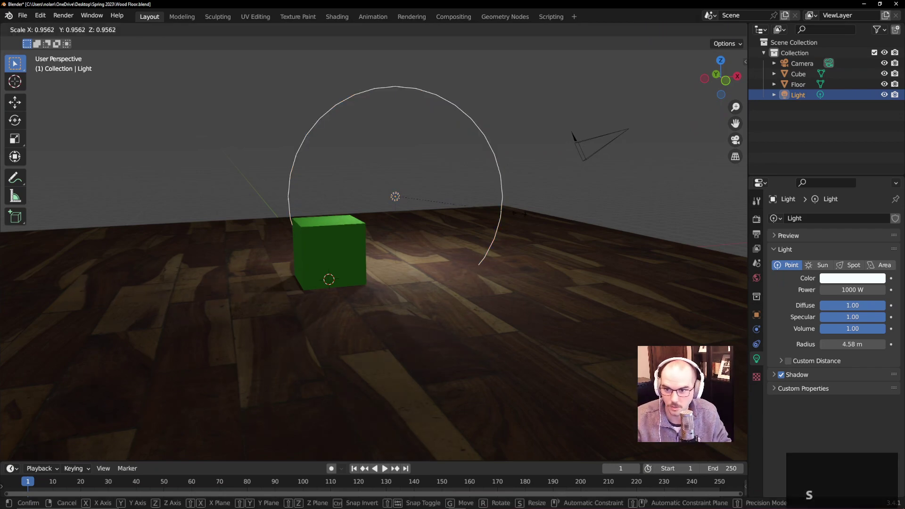
right_click(502, 213)
drag(848, 345, 797, 345)
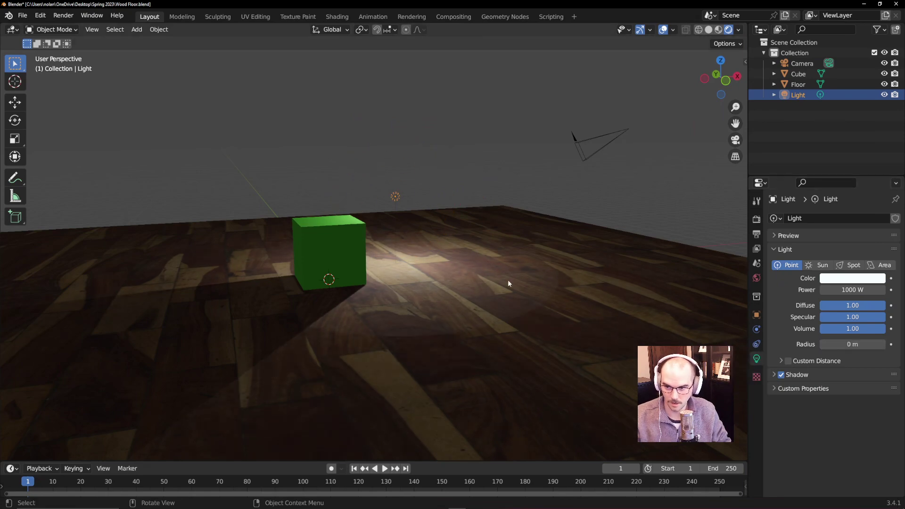
scroll(291, 306, up, 3)
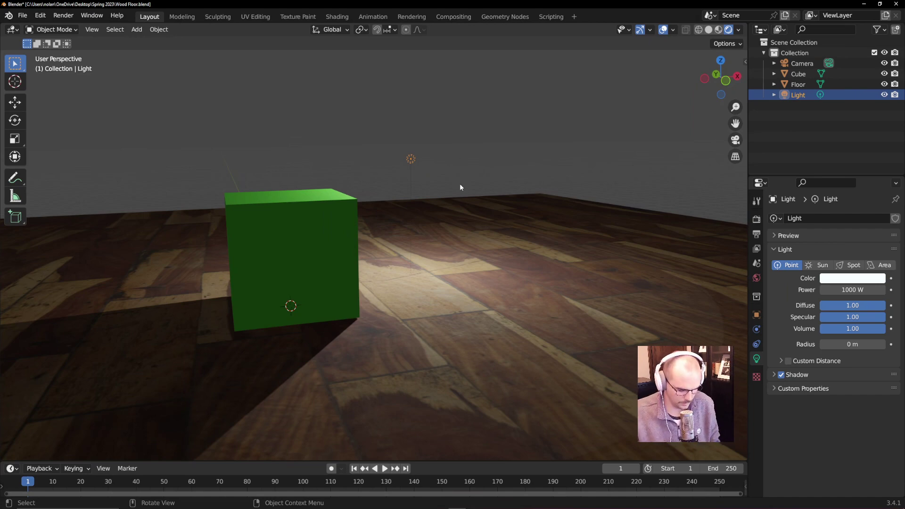
Step: Delete the point light and add a spot light to the scene
key(Delete)
middle_drag(484, 216, 646, 291)
key(shift+a)
mouse_move(510, 168)
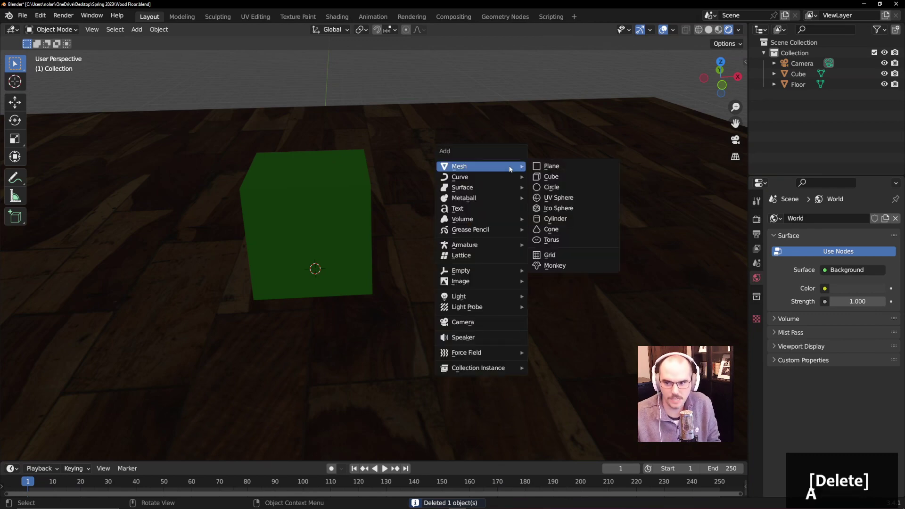
mouse_move(497, 297)
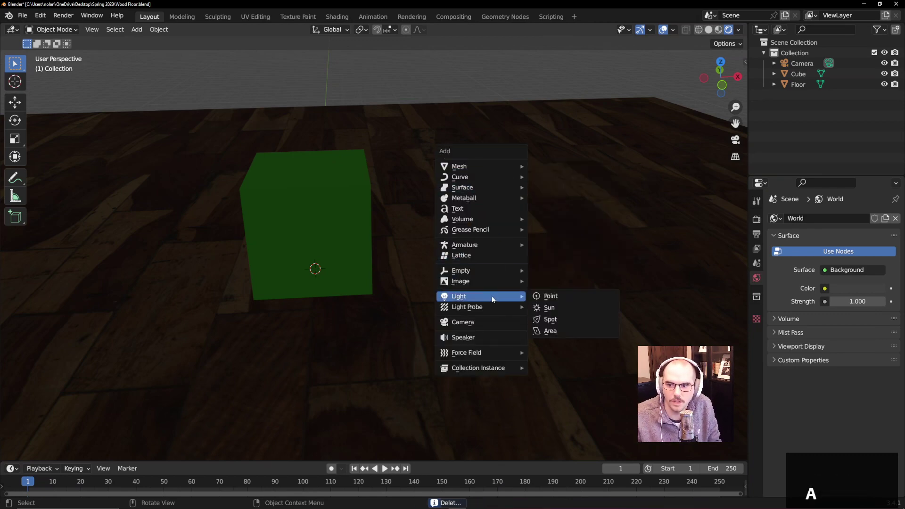
click(547, 319)
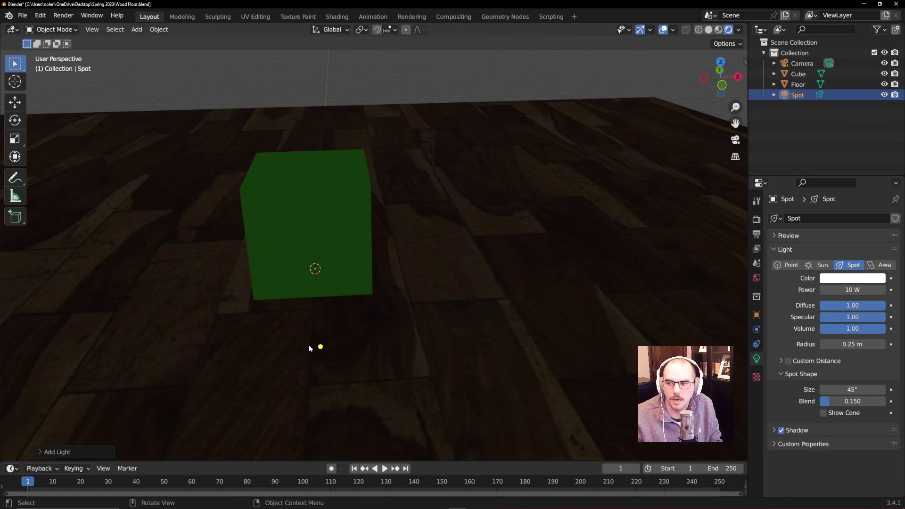
Step: Move the spot light up above the floor beside the cube and set its power to 1000 W
middle_drag(313, 349, 326, 326)
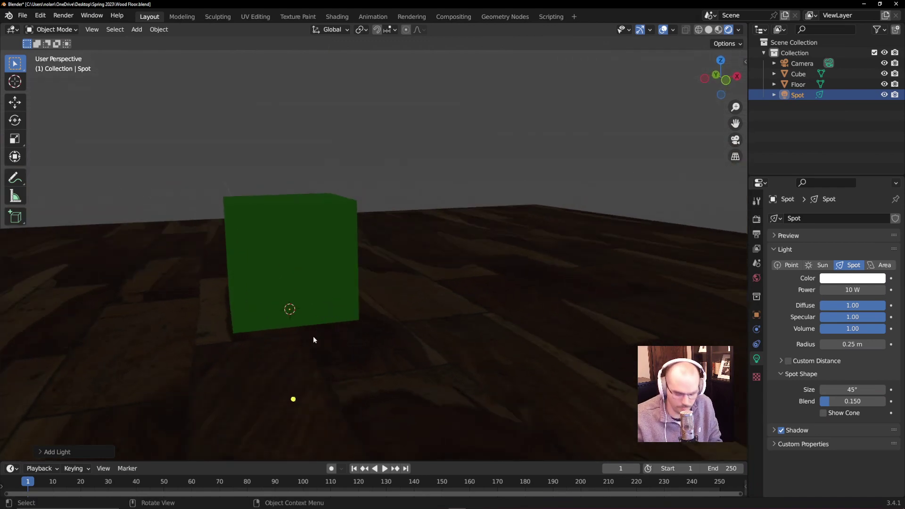
key(g)
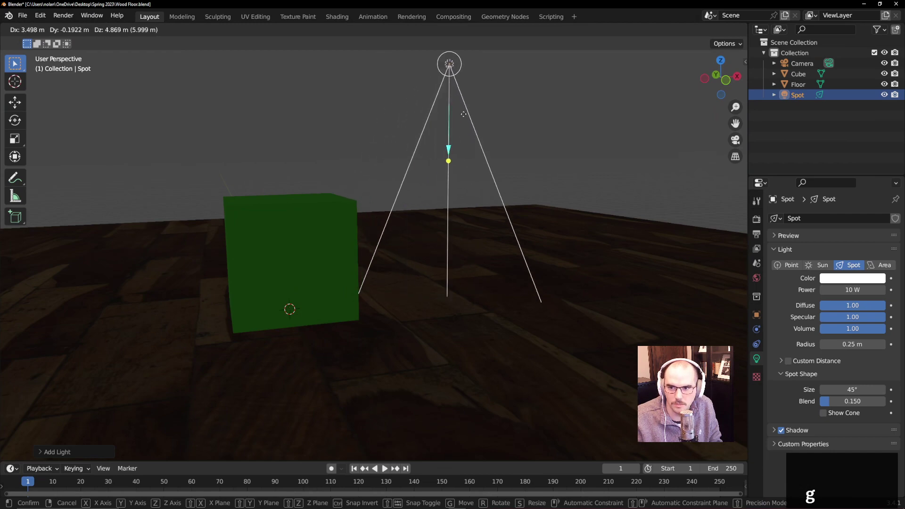
click(530, 253)
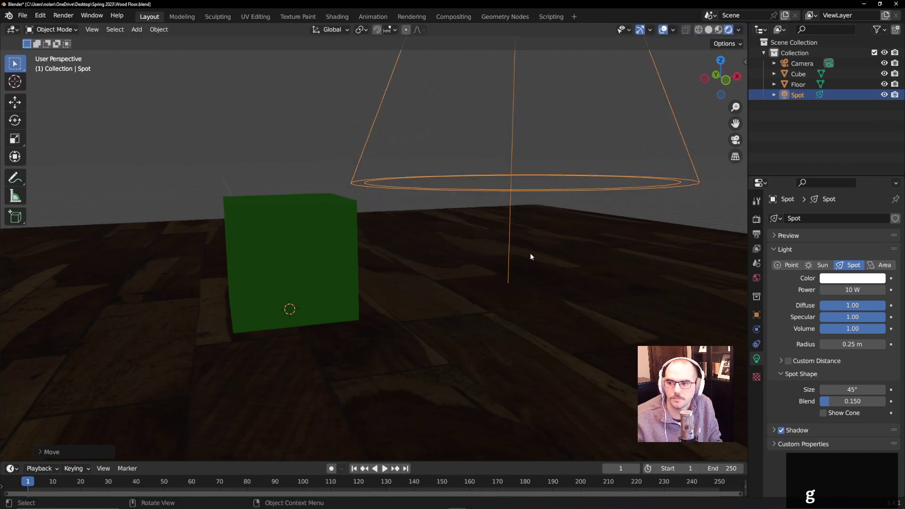
scroll(518, 251, down, 2)
mouse_move(519, 254)
middle_down()
mouse_move(499, 275)
mouse_move(520, 262)
middle_up()
shift+scroll(505, 267, down, 1)
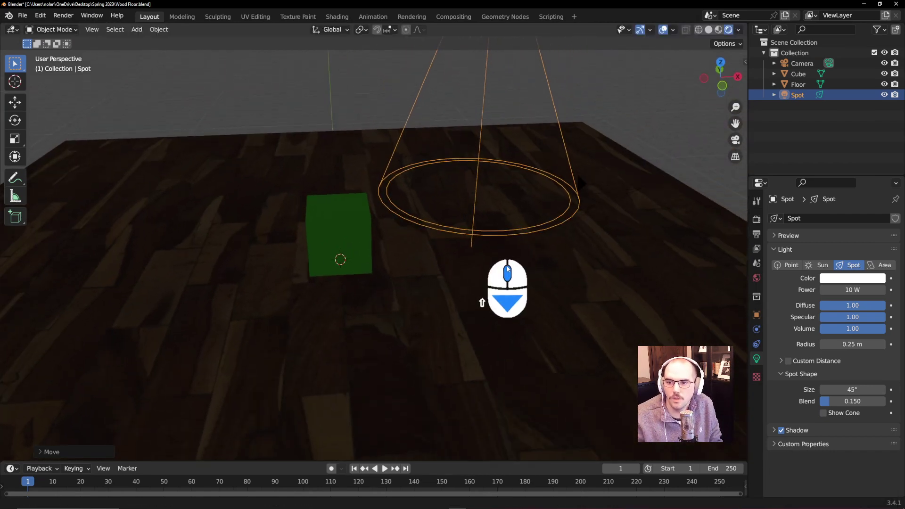
shift+middle_drag(533, 232, 439, 384)
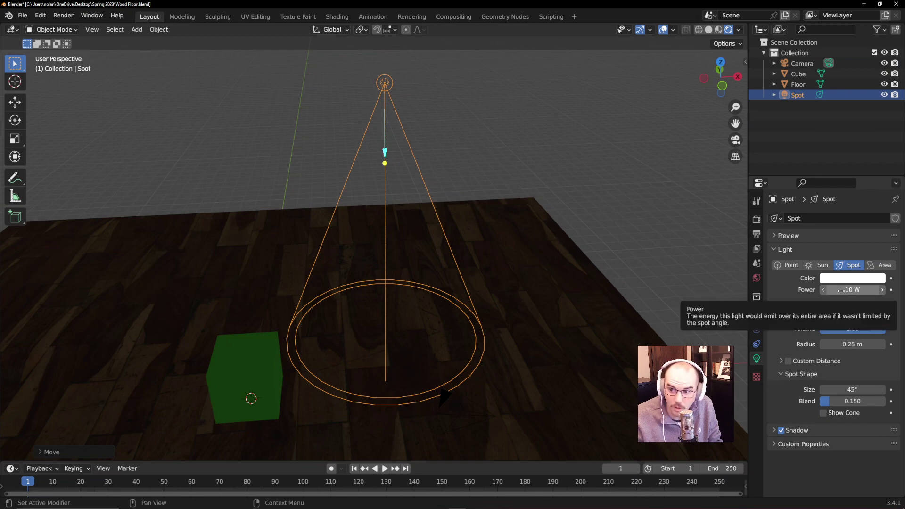
drag(840, 290, 872, 290)
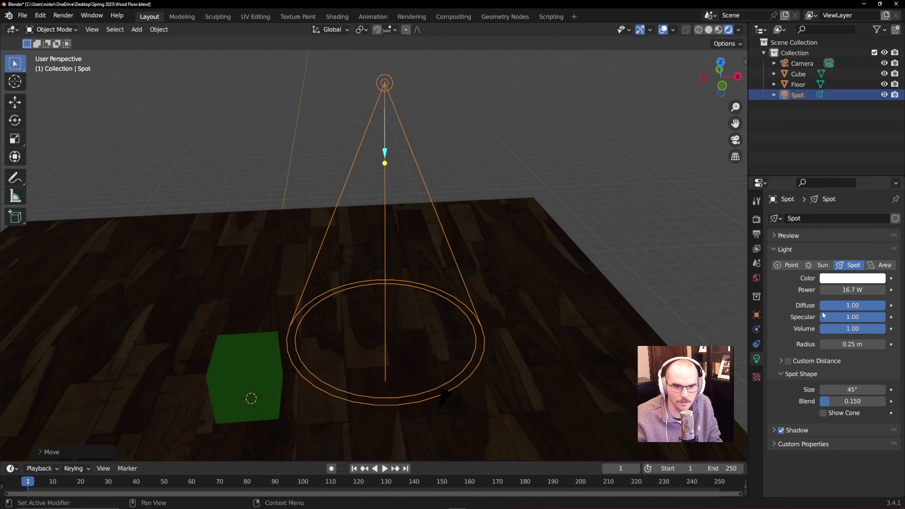
click(850, 289)
text(1000)
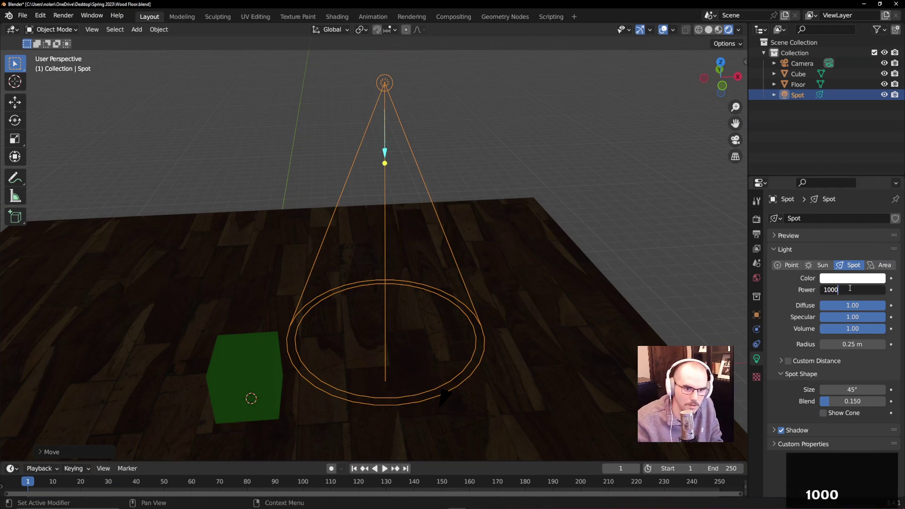
key(Return)
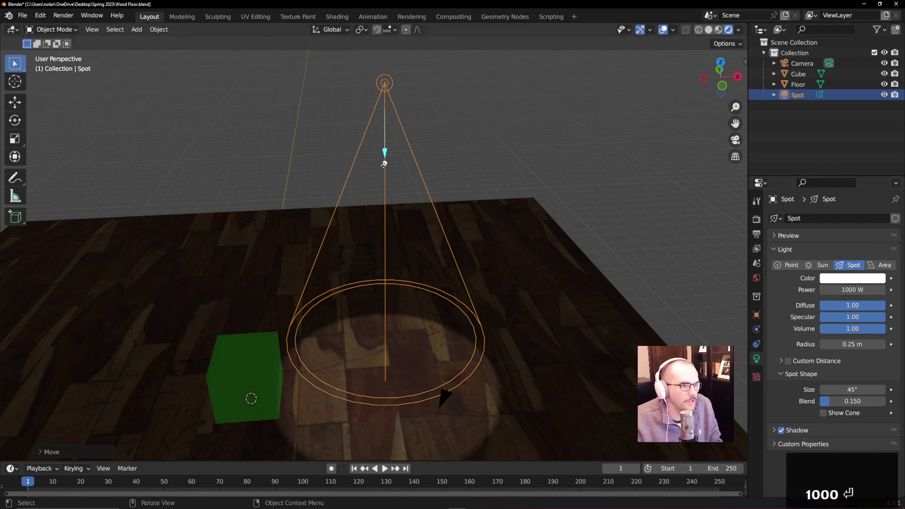
Step: Move the spot light above the green cube so its beam falls on the cube
middle_drag(488, 322, 500, 324)
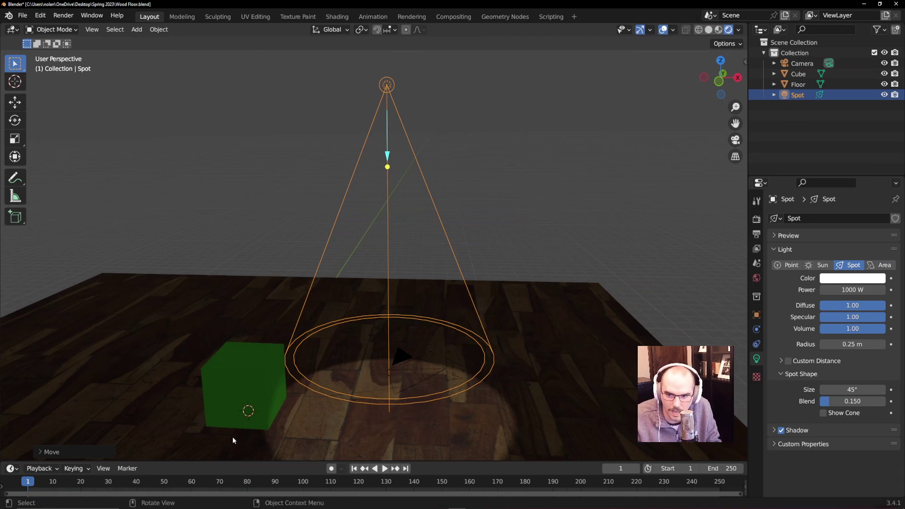
scroll(233, 440, down, 3)
key(g)
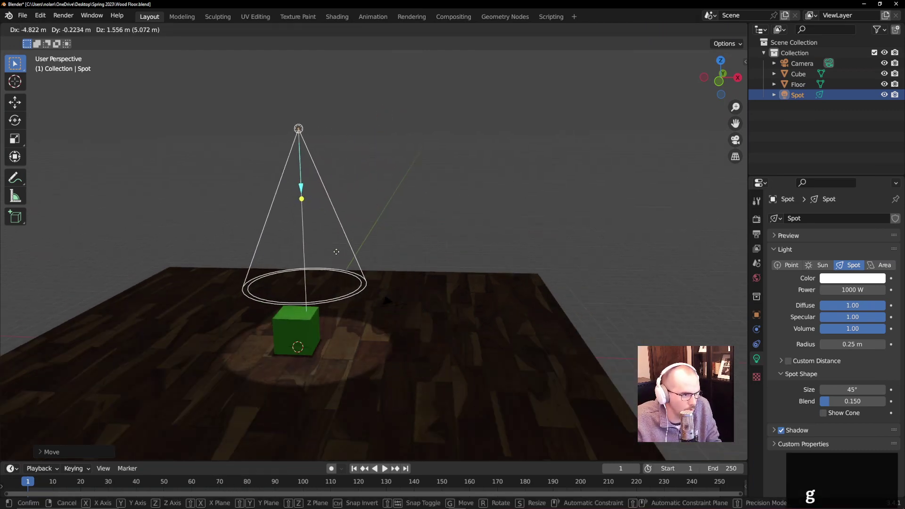
click(336, 252)
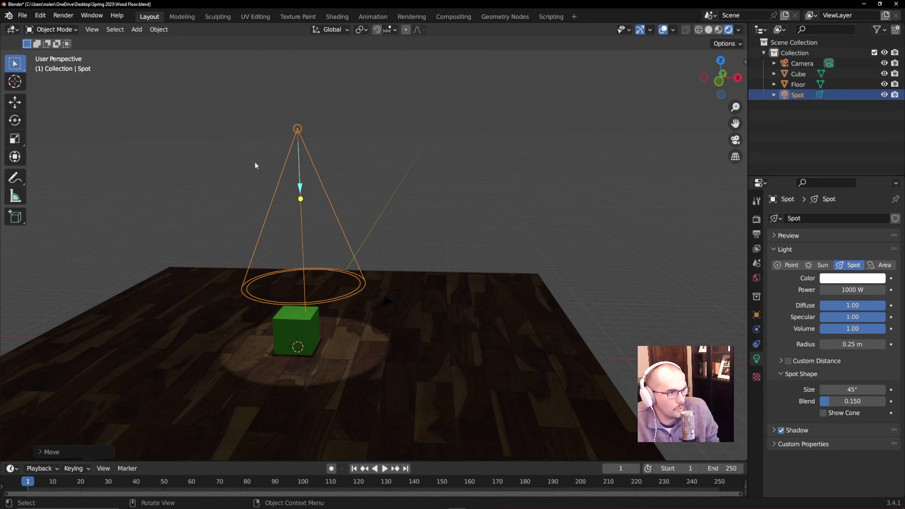
Step: Aim the spot light's target at the floor beside the cube, then back onto the cube
middle_drag(302, 199, 348, 197)
drag(341, 173, 428, 390)
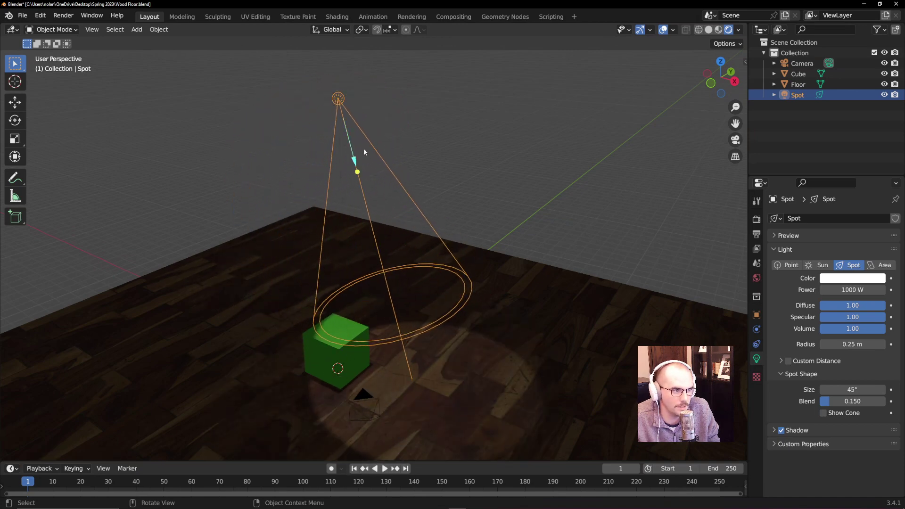
drag(358, 172, 338, 338)
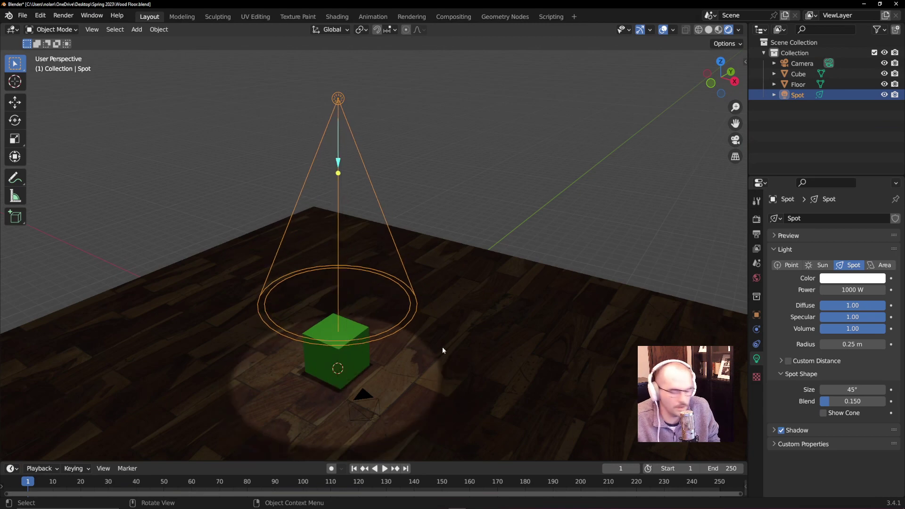
Step: Move the spot light off to the side of the cube and rotate it so the beam tilts toward the cube
key(g)
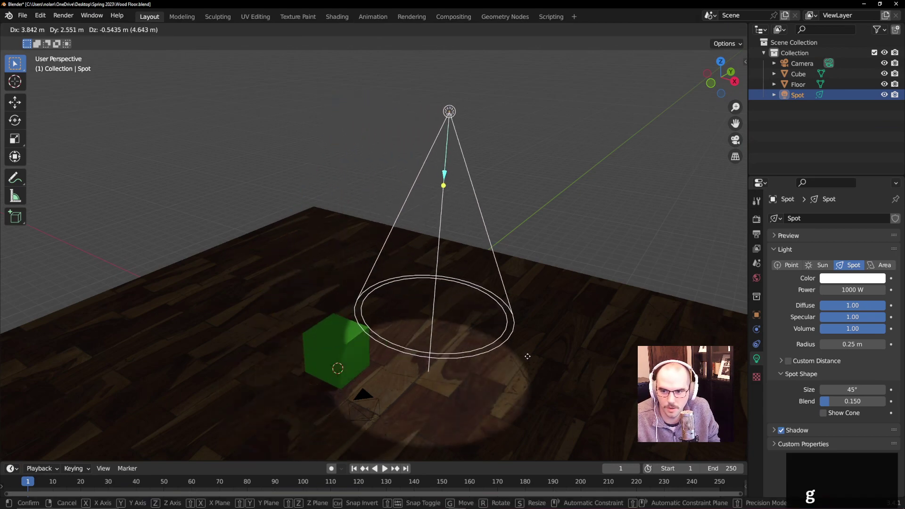
click(535, 351)
key(r)
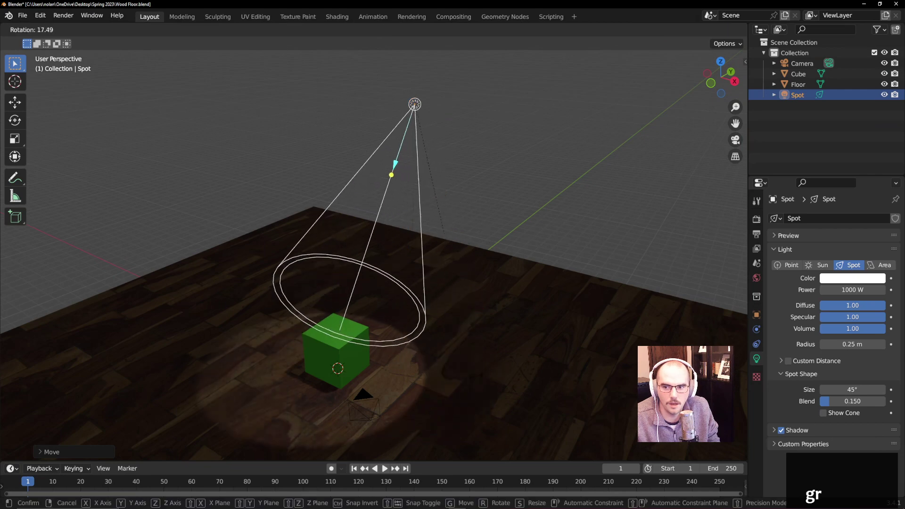
click(363, 374)
Step: Rescale the spot light and move it farther from the cube and lower so its angled beam lands on the cube
key(s)
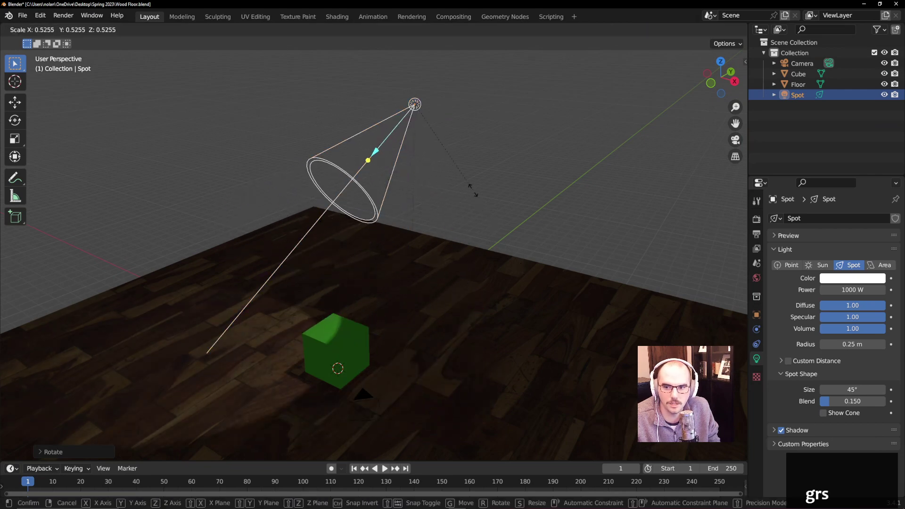
click(542, 248)
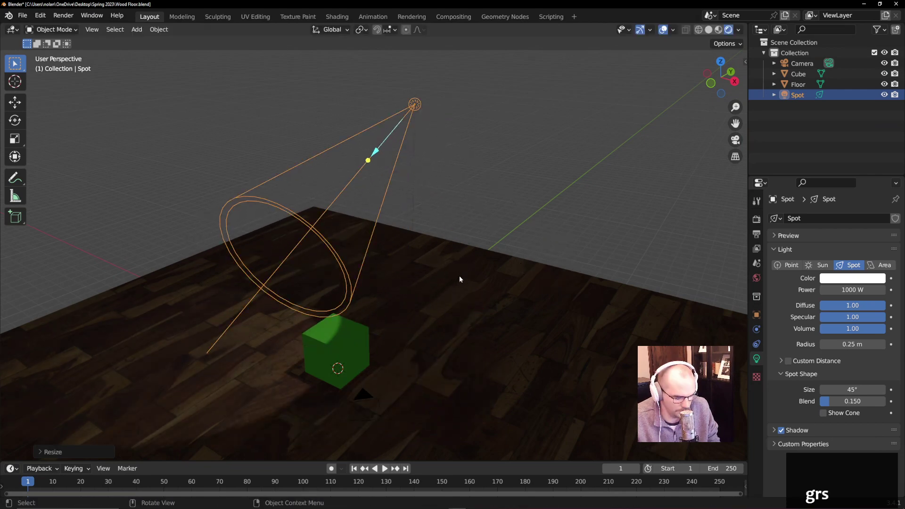
key(g)
click(583, 330)
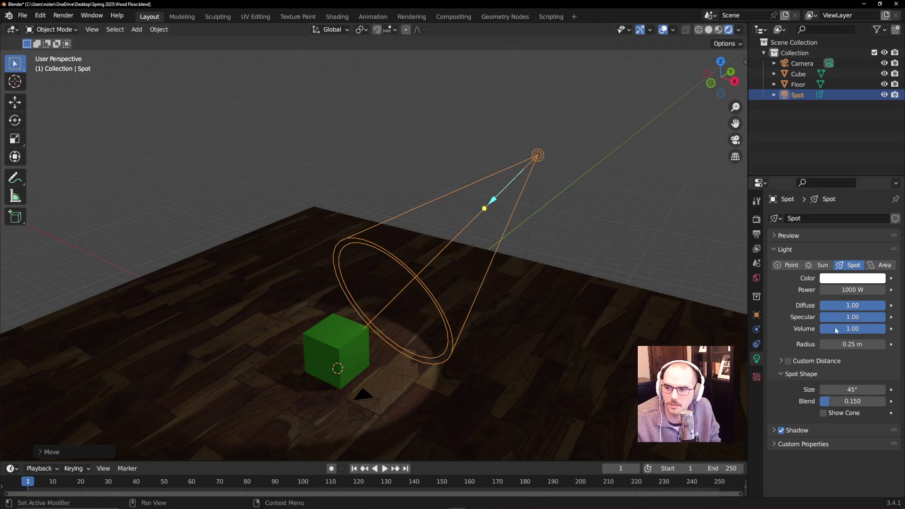
Step: Set the spot light's radius to 1.12 m and its power first to 200 W, then to 2000 W
drag(830, 344, 854, 344)
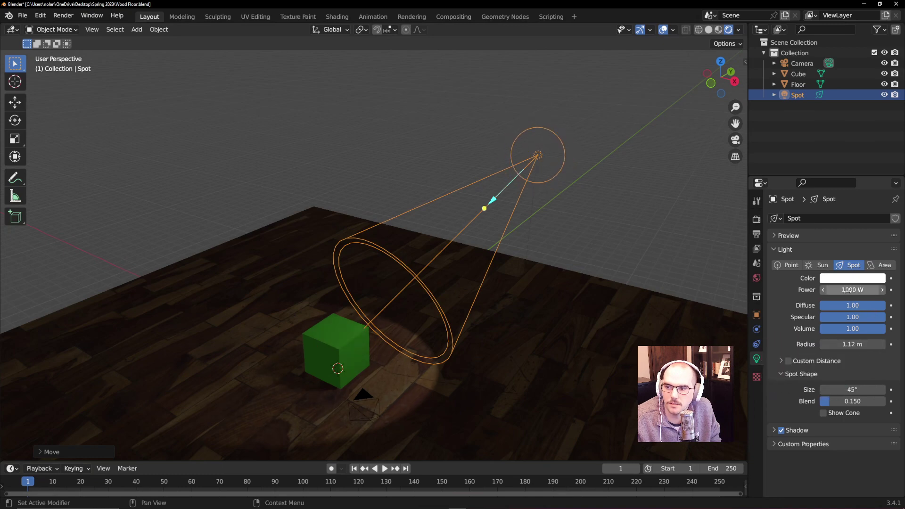
click(848, 290)
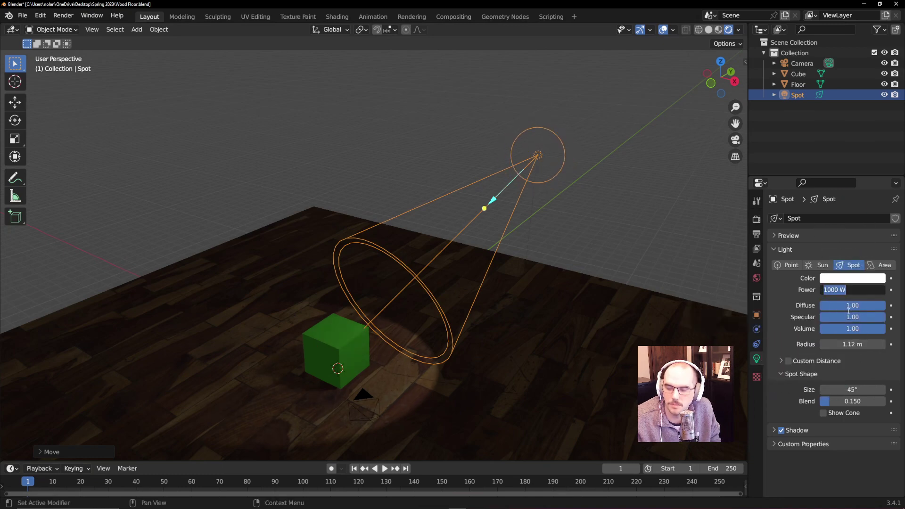
text(200)
key(Return)
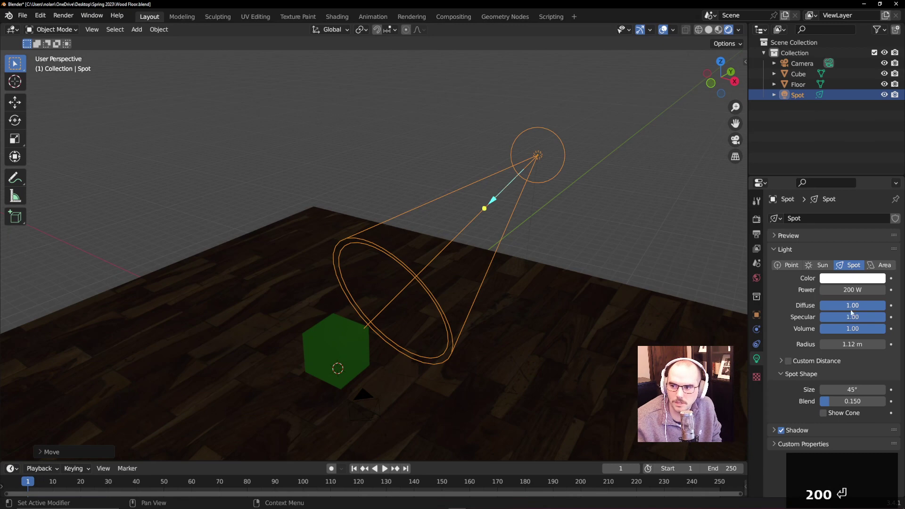
click(853, 289)
text(200)
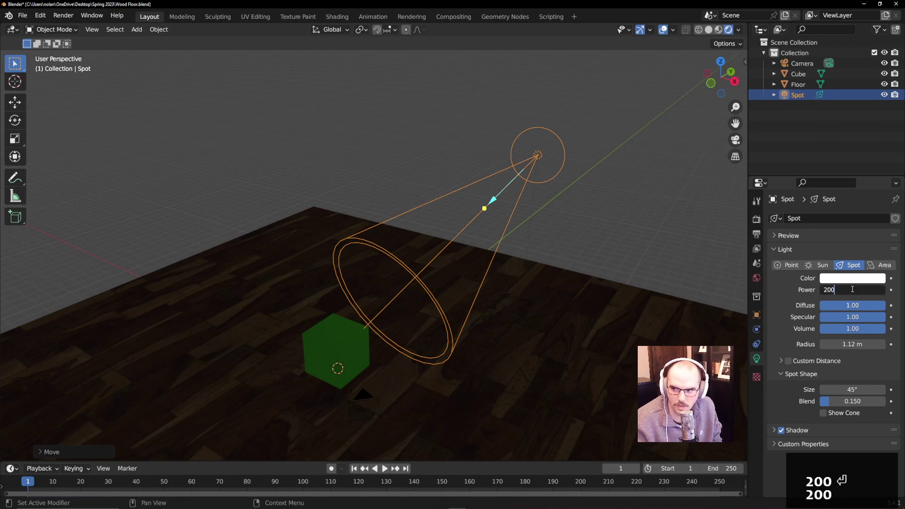
text(0)
key(Return)
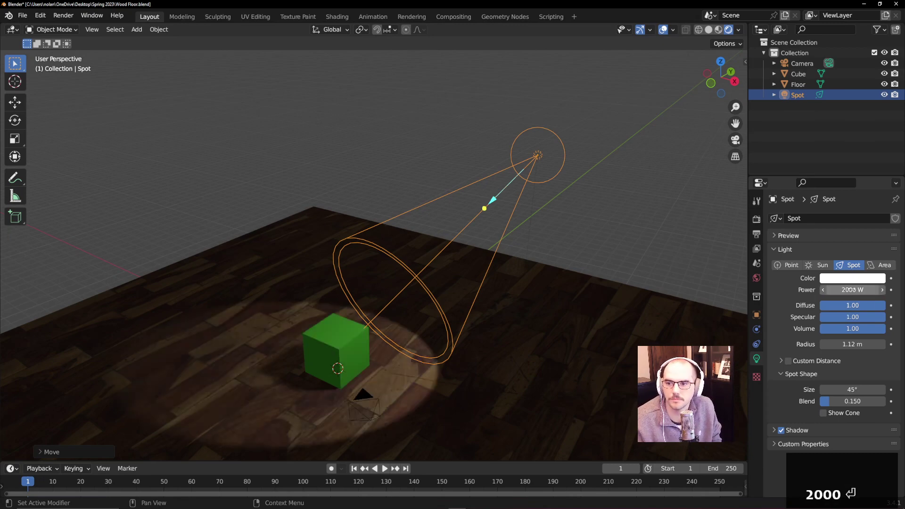
Step: Colour the spot light purple (hue 0.771, saturation 0.841) and set its power first to 500 W, then to 5000 W
click(838, 281)
click(854, 219)
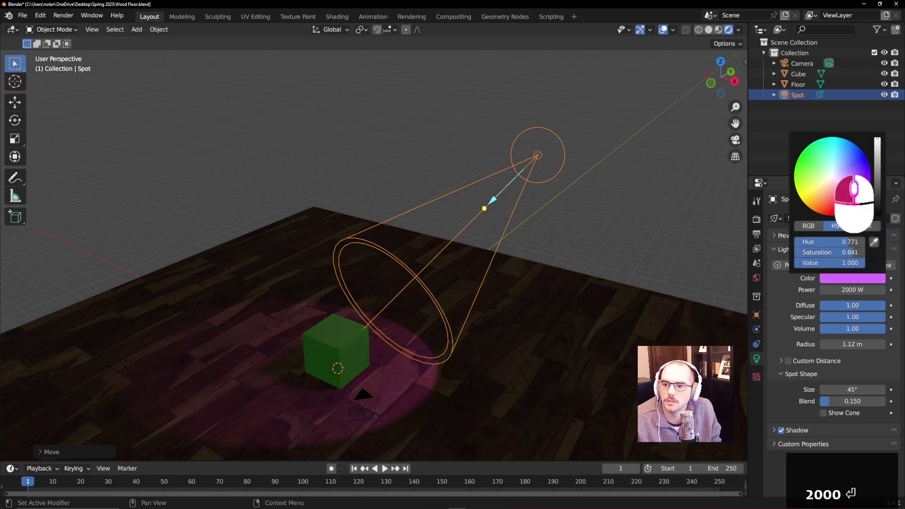
click(842, 290)
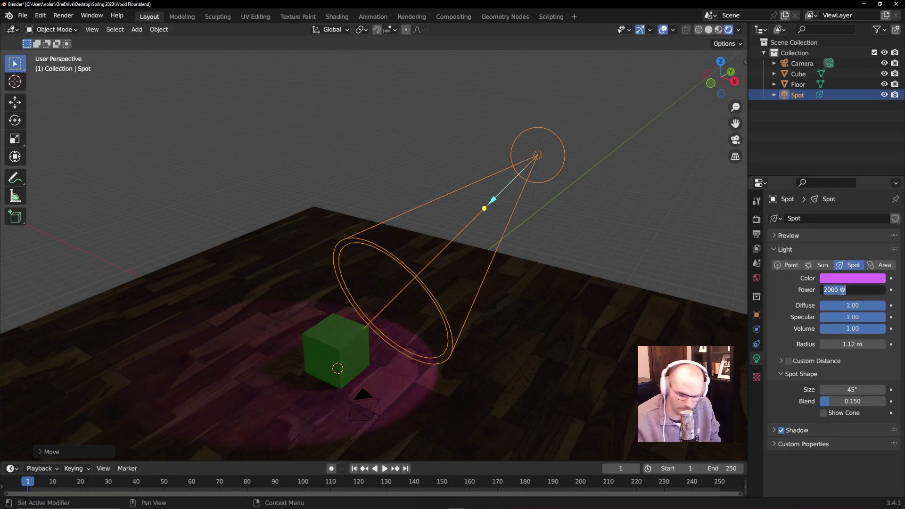
text(500)
key(Return)
click(840, 290)
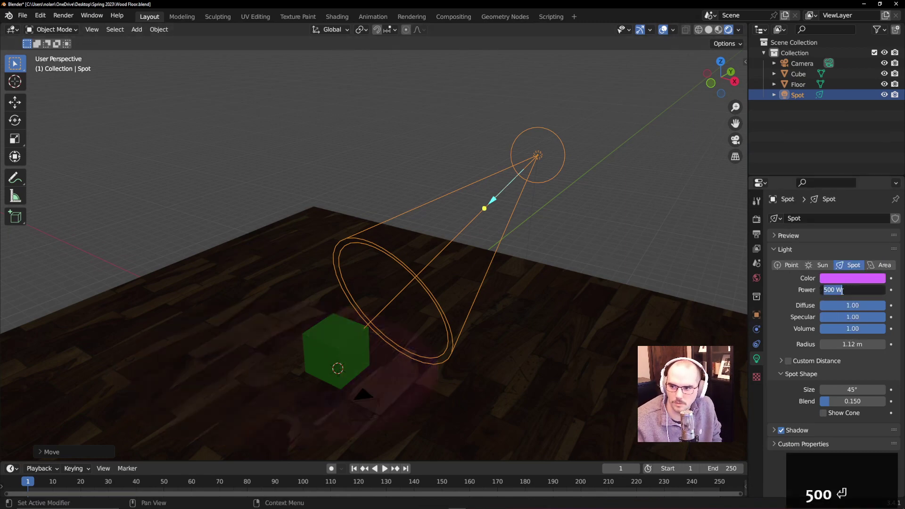
text(50)
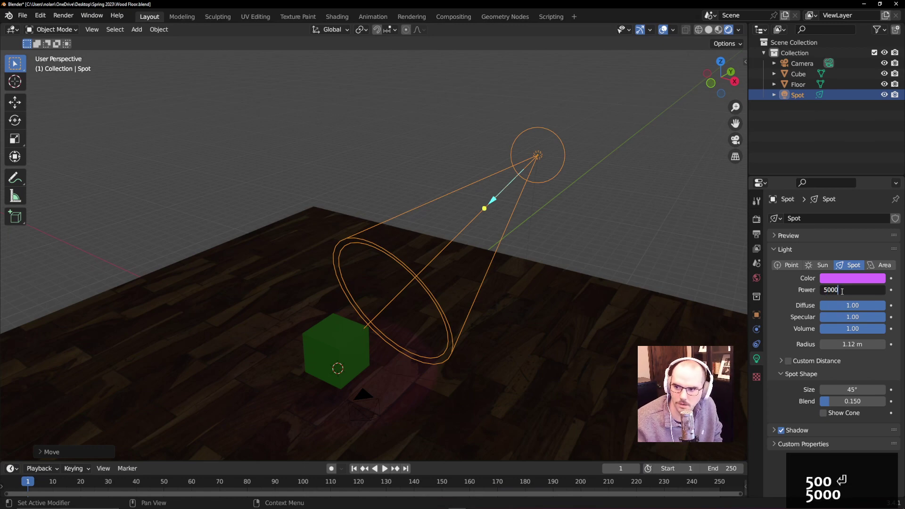
text(00)
key(Return)
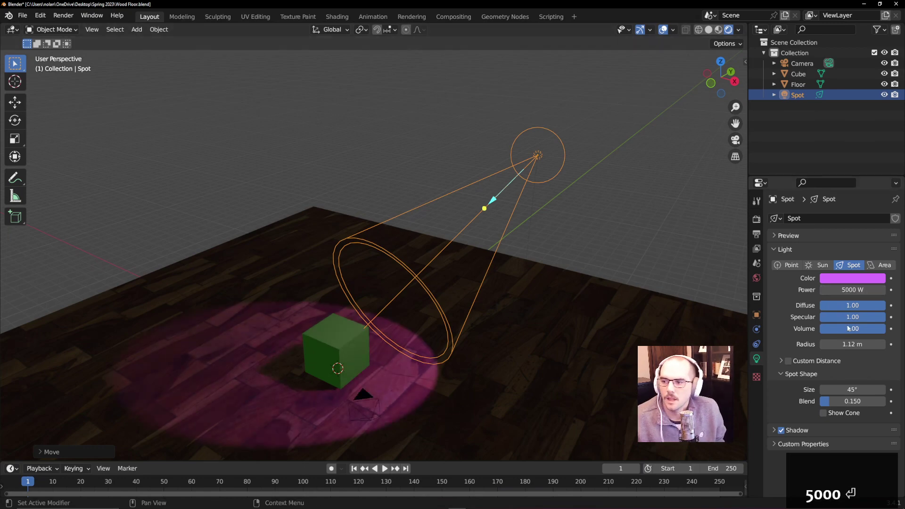
Step: Narrow the spot light's cone to a size of 39.7° and set its blend to 0 for a hard edge
middle_drag(611, 298, 552, 319)
scroll(522, 324, up, 5)
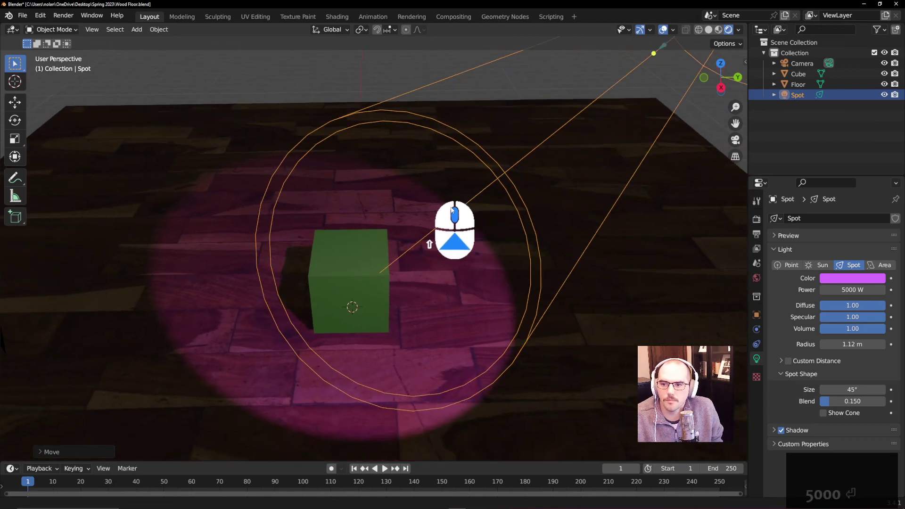
scroll(714, 301, down, 6)
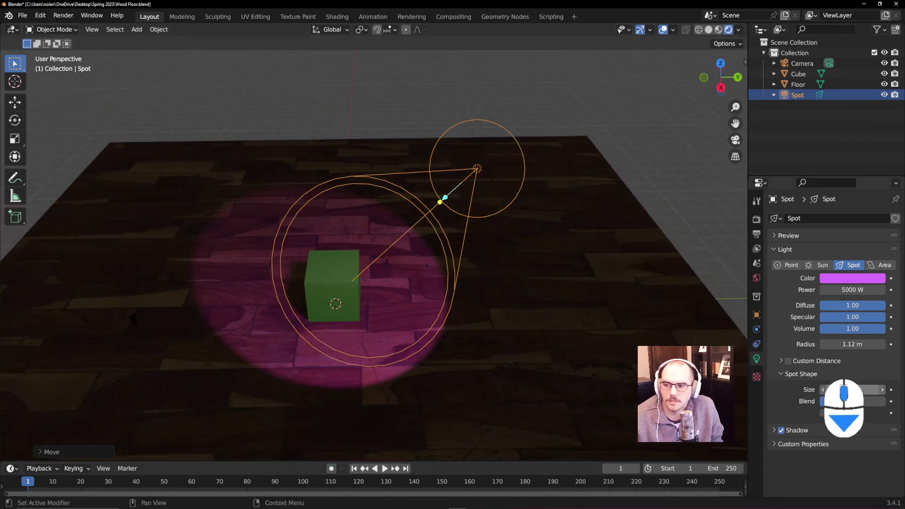
mouse_move(844, 390)
mouse_down()
mouse_move(891, 389)
mouse_move(758, 390)
mouse_move(830, 389)
mouse_up()
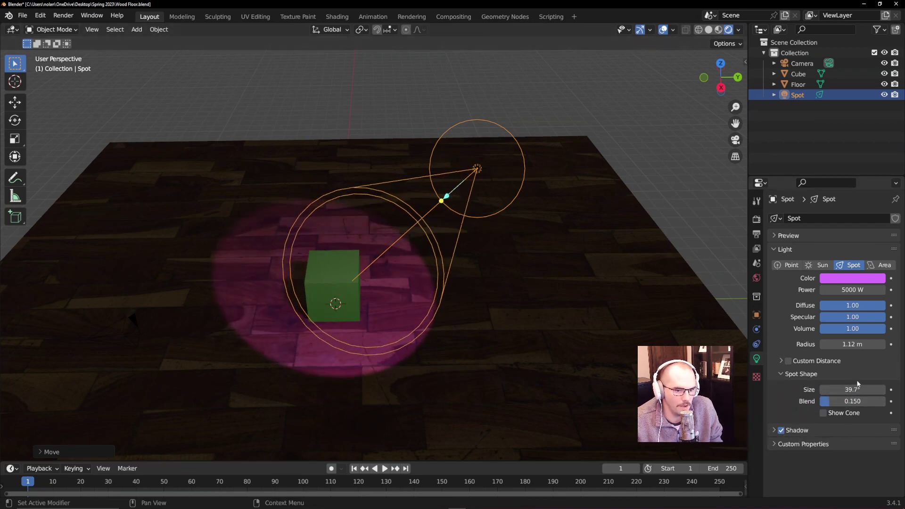
click(851, 401)
drag(851, 401, 825, 401)
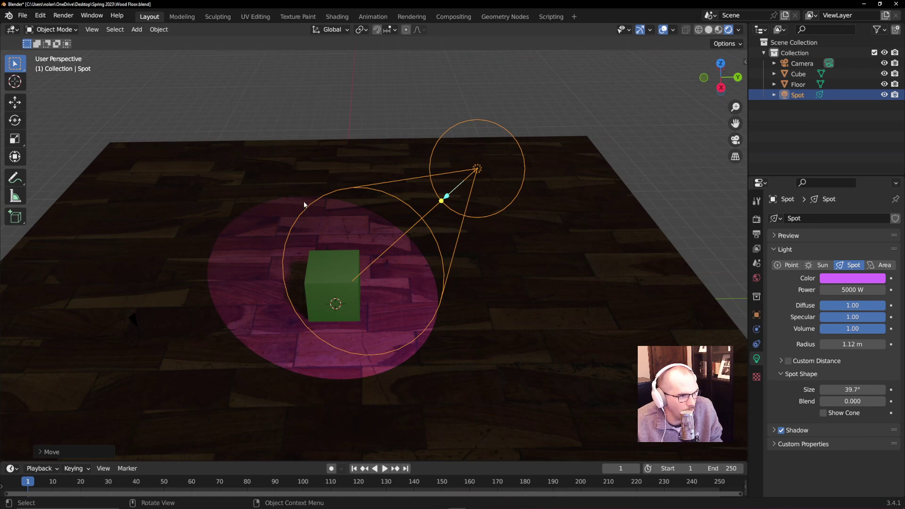
Step: Set the spot light's radius to 0.45 m and try its blend first at 0.840, then at 0.149
drag(852, 401, 875, 401)
drag(848, 344, 850, 351)
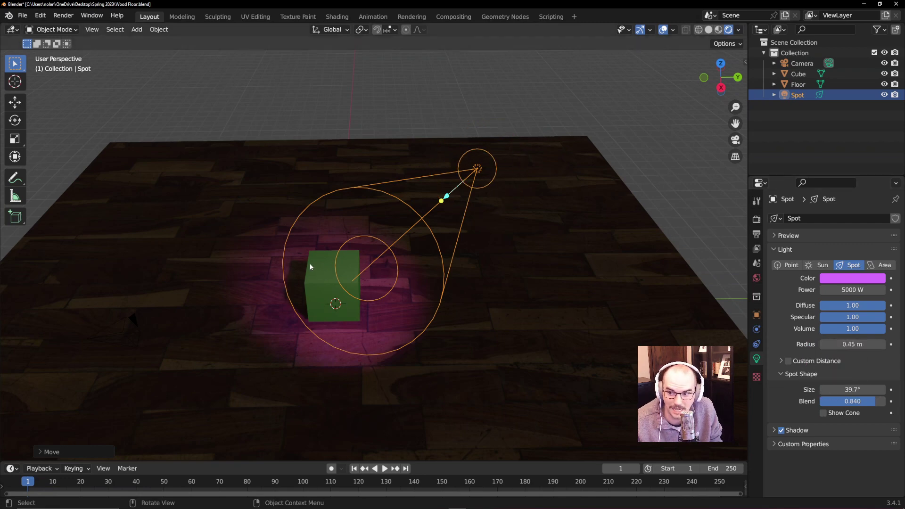
drag(850, 404, 805, 405)
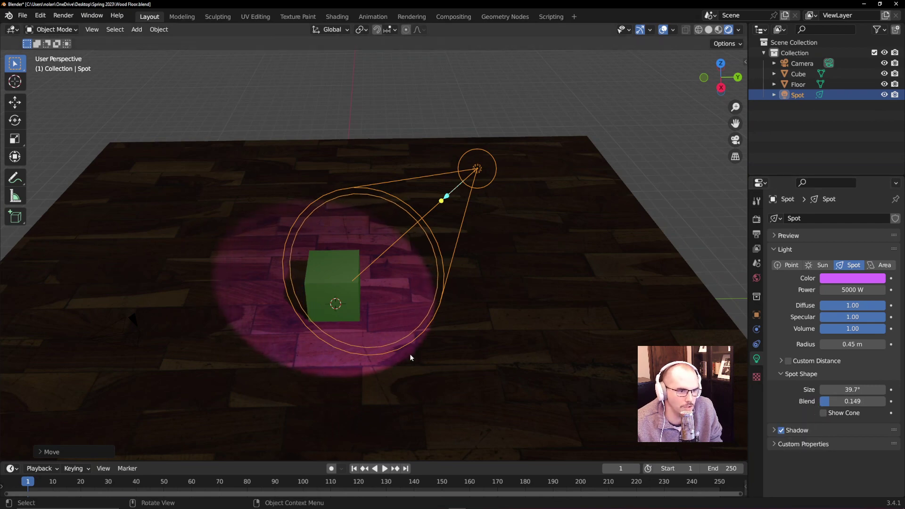
Step: Return the spot light's blend to 0 and toggle its cone display on and off
drag(868, 408, 828, 417)
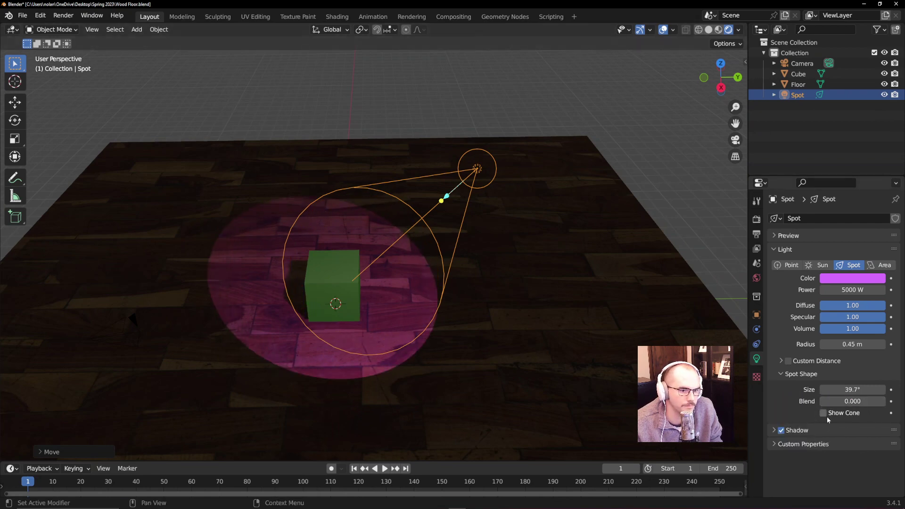
click(824, 415)
click(824, 415)
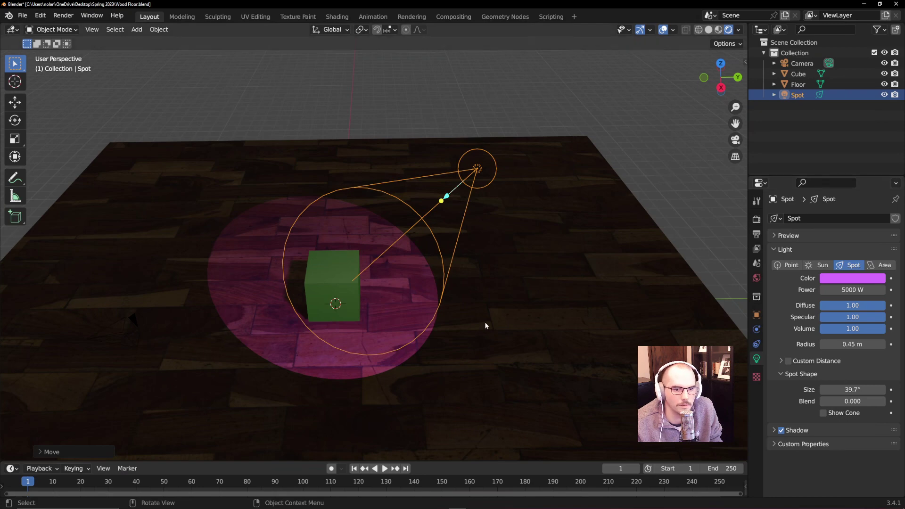
Step: Move the spot light about 6.3 m farther up and away from the cube
middle_drag(486, 325, 586, 294)
scroll(491, 307, down, 2)
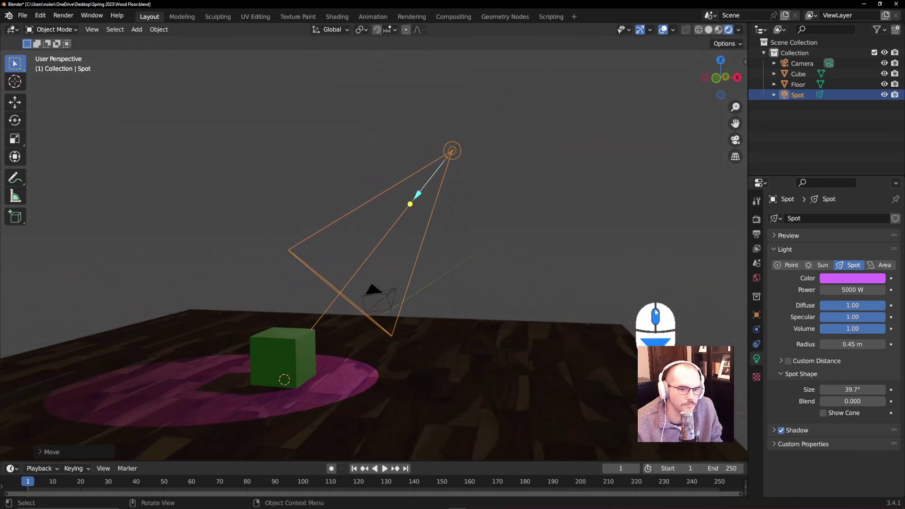
scroll(495, 311, down, 3)
key(g)
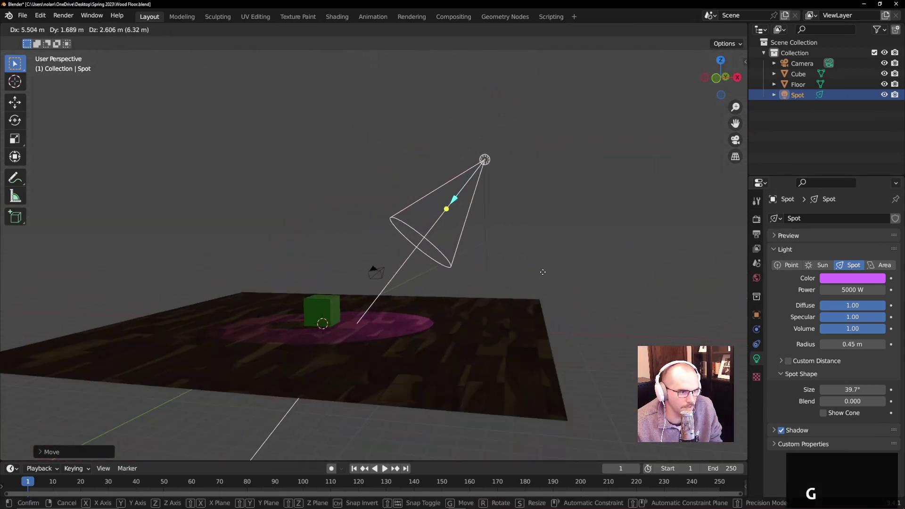
click(543, 272)
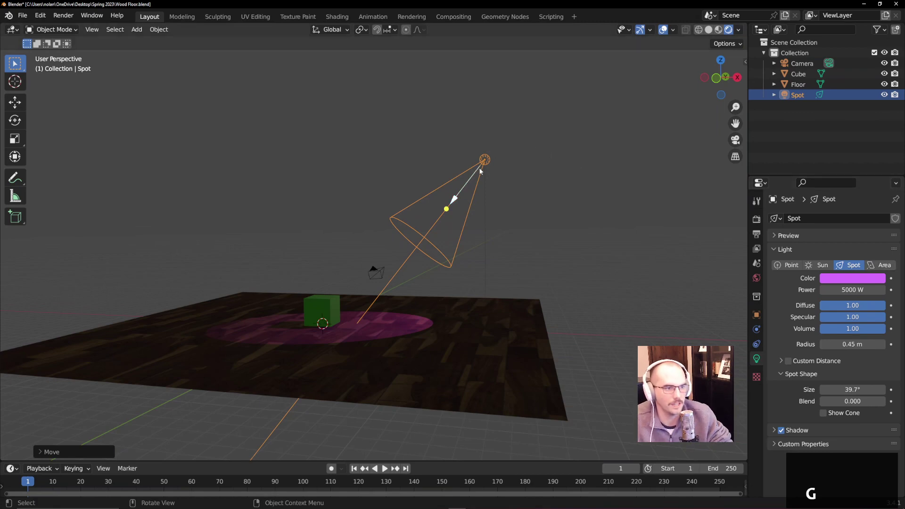
Step: Delete the spot light and add an area light to the scene
key(Delete)
middle_drag(479, 166, 418, 198)
key(shift+a)
mouse_move(417, 197)
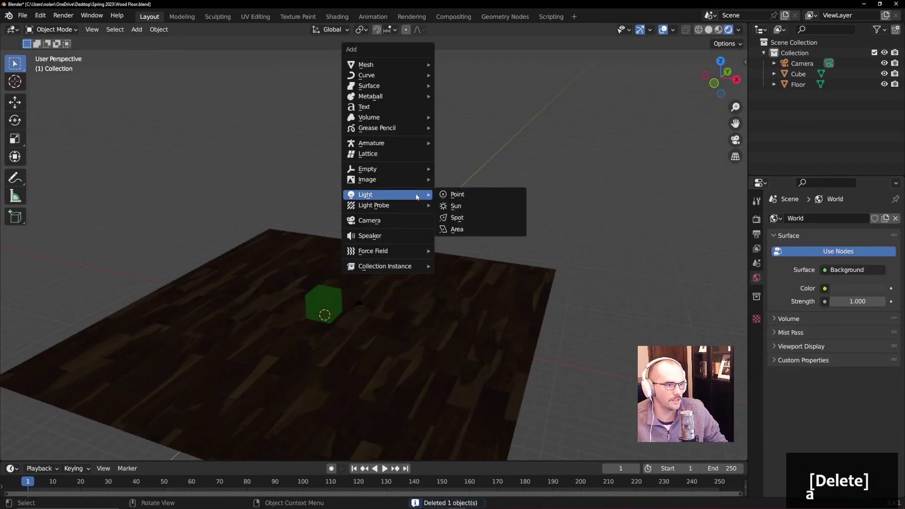
click(457, 229)
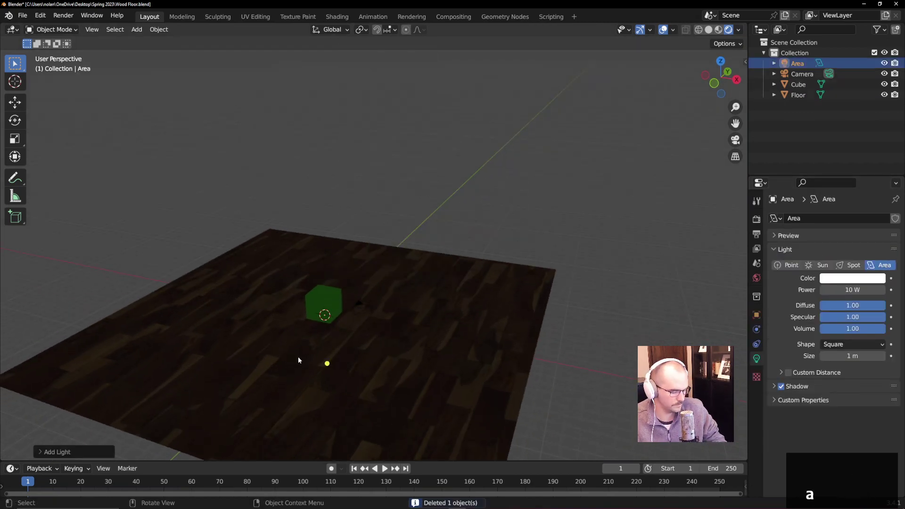
Step: Raise the area light above the floor beside the cube and aim its beam at the cube
key(g)
click(333, 283)
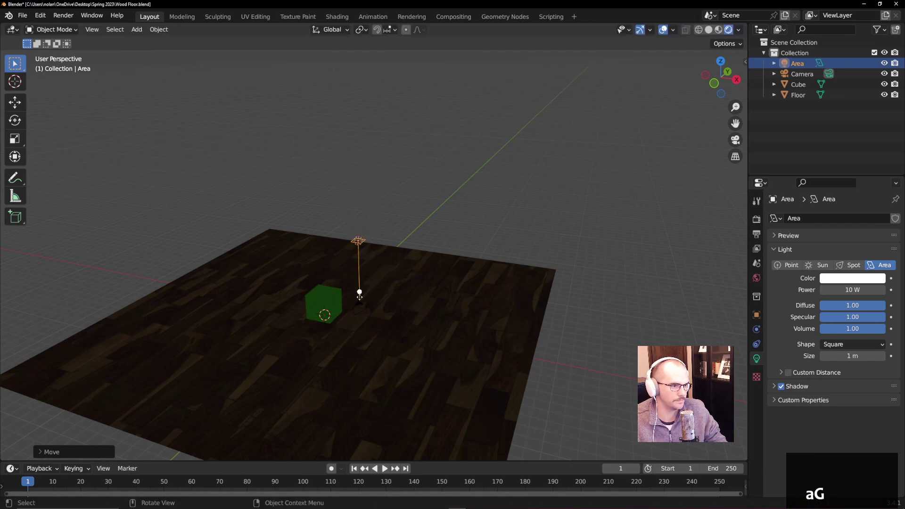
click(394, 326)
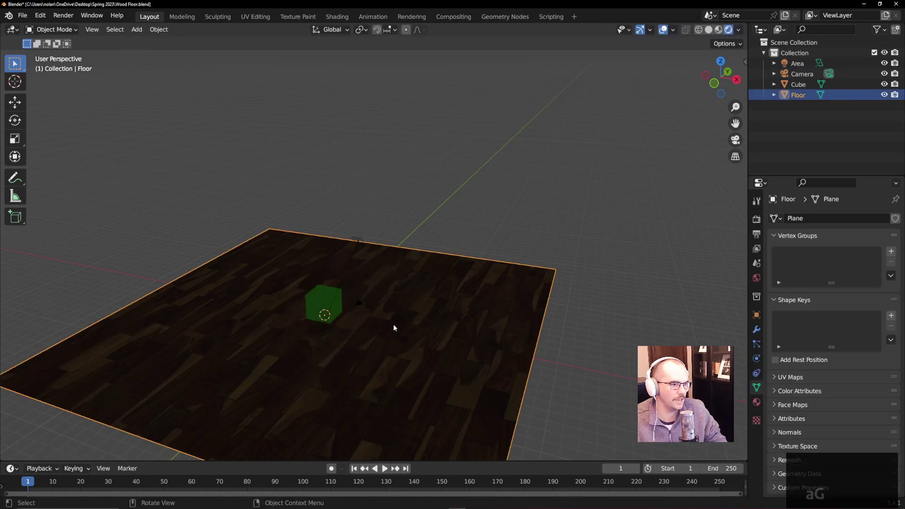
click(356, 242)
scroll(398, 271, up, 4)
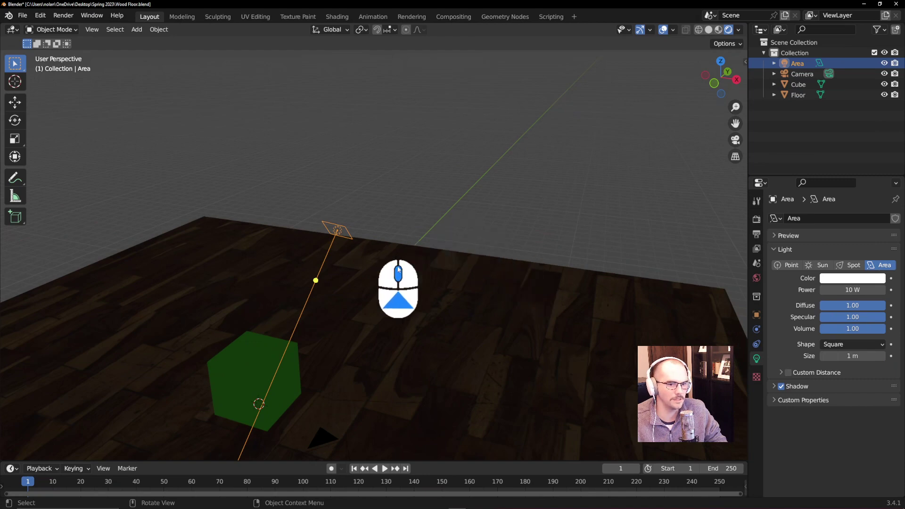
scroll(398, 271, up, 1)
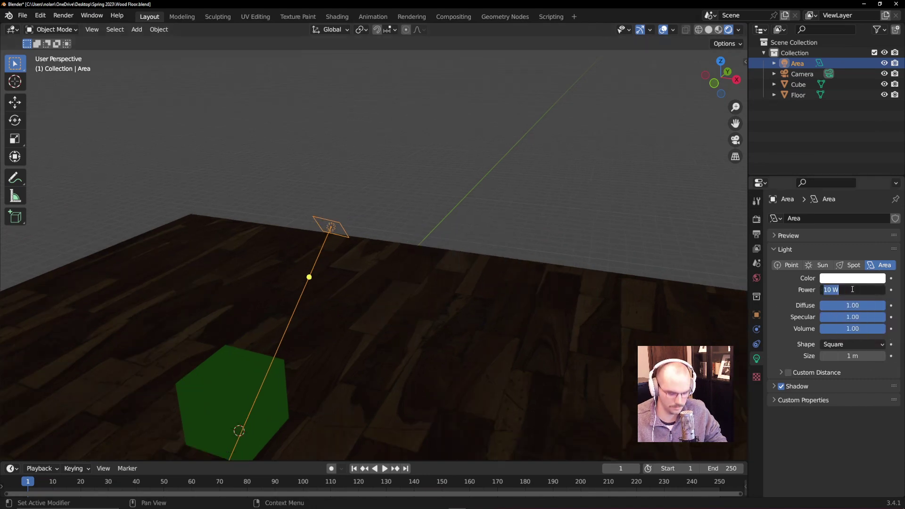
Step: Set the area light's power to 1500 W and move it higher and farther from the cube
text(1500)
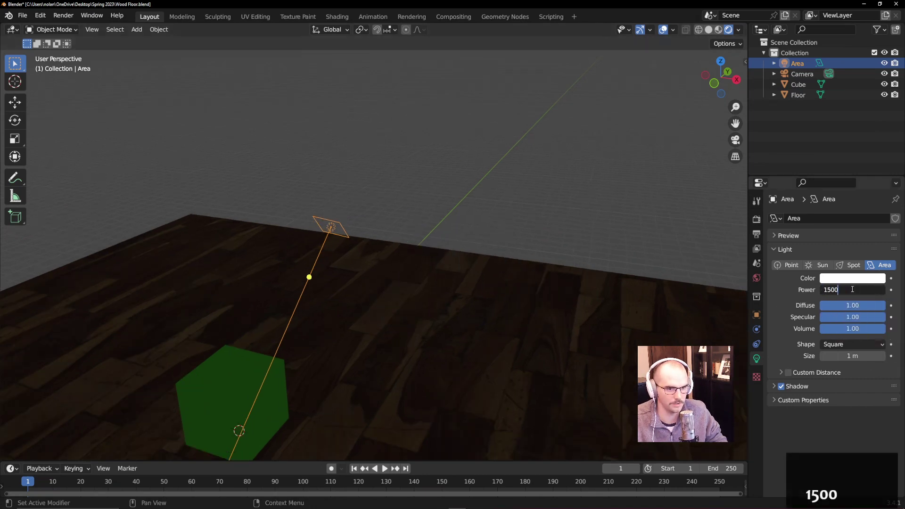
key(Return)
middle_drag(330, 218, 420, 255)
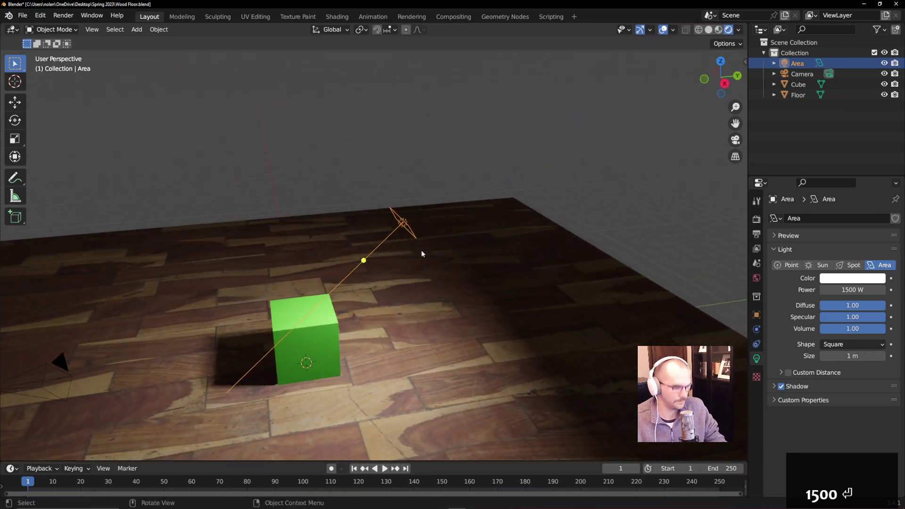
key(g)
click(496, 206)
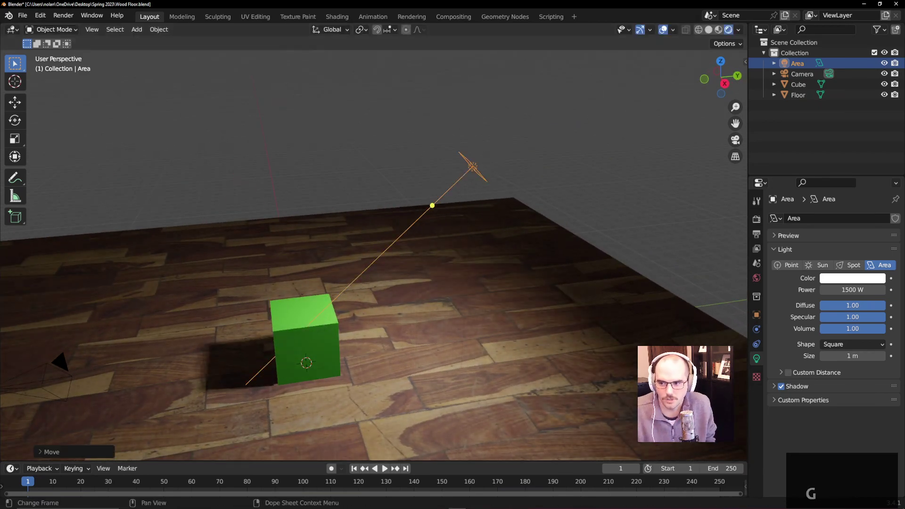
Step: Change the area light's shape to Rectangle and size it 5.31 m in X by 2.1 m in Y
click(855, 344)
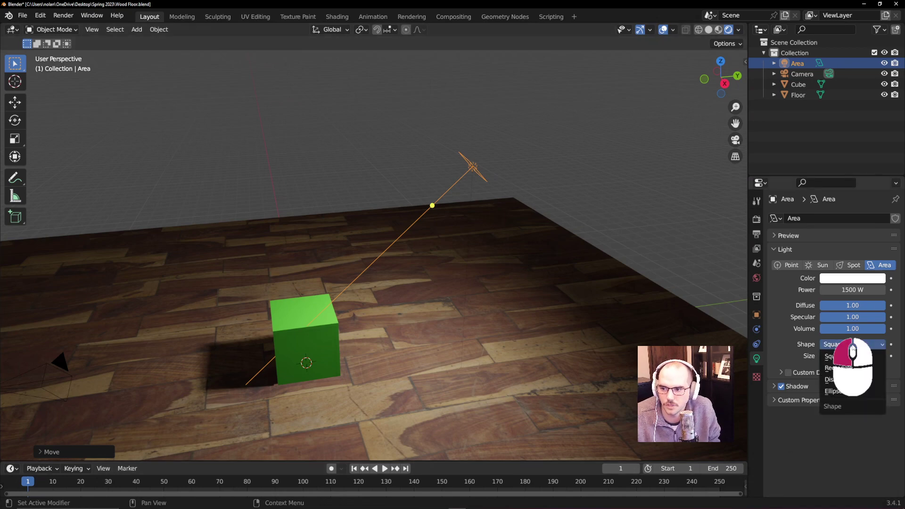
click(857, 374)
middle_drag(511, 303, 538, 263)
drag(853, 356, 869, 366)
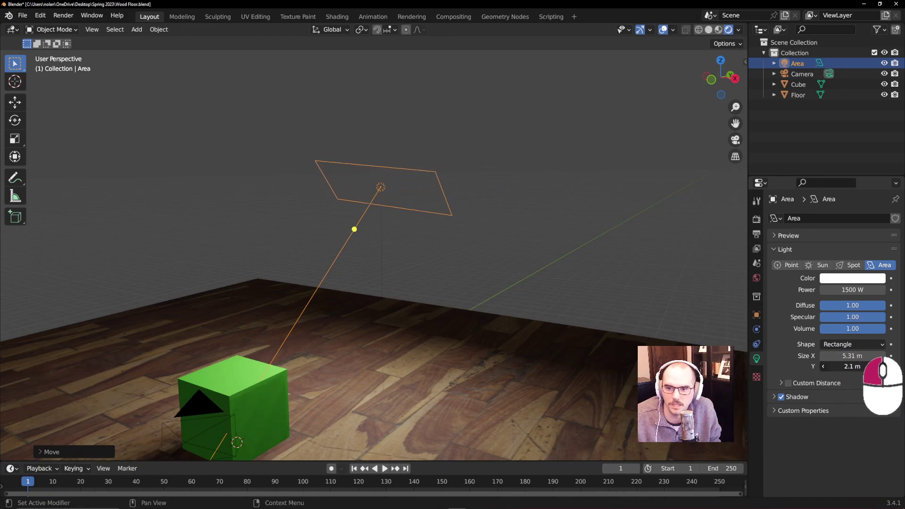
Step: Move the rectangular area light to a new spot near the cube and re-aim its beam at the cube
middle_drag(532, 280, 400, 303)
key(g)
click(380, 340)
middle_drag(380, 341, 369, 283)
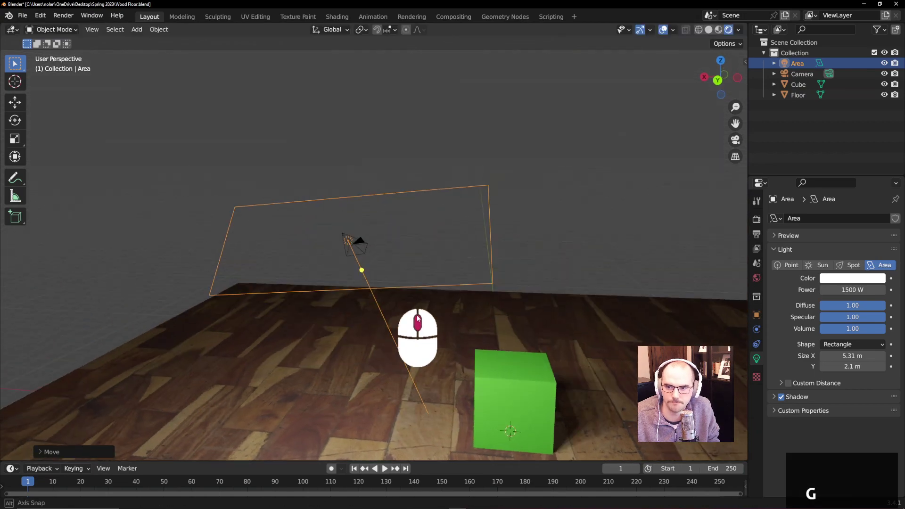
drag(368, 283, 467, 376)
middle_drag(466, 376, 537, 376)
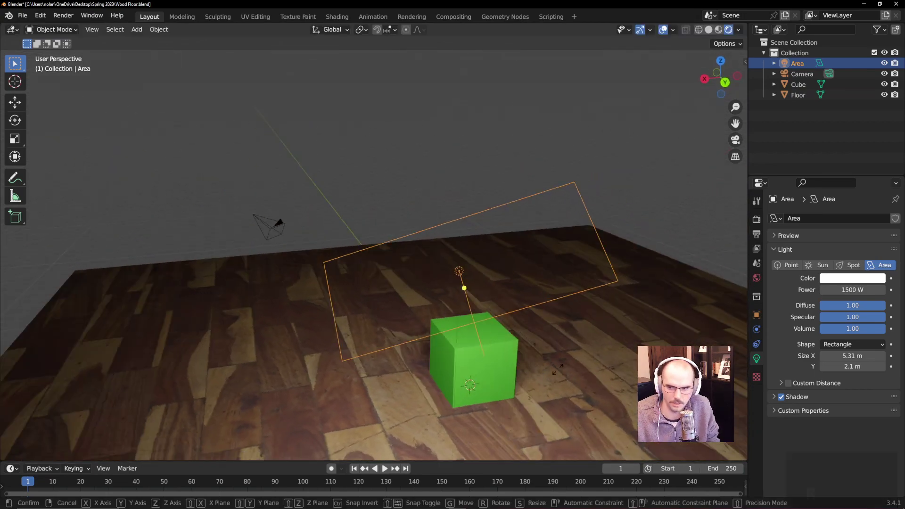
Step: Rotate the area light and reposition it above the floor to one side of the cube
key(r)
click(507, 414)
middle_drag(507, 414, 484, 320)
key(g)
click(522, 389)
scroll(576, 376, down, 3)
key(g)
click(538, 301)
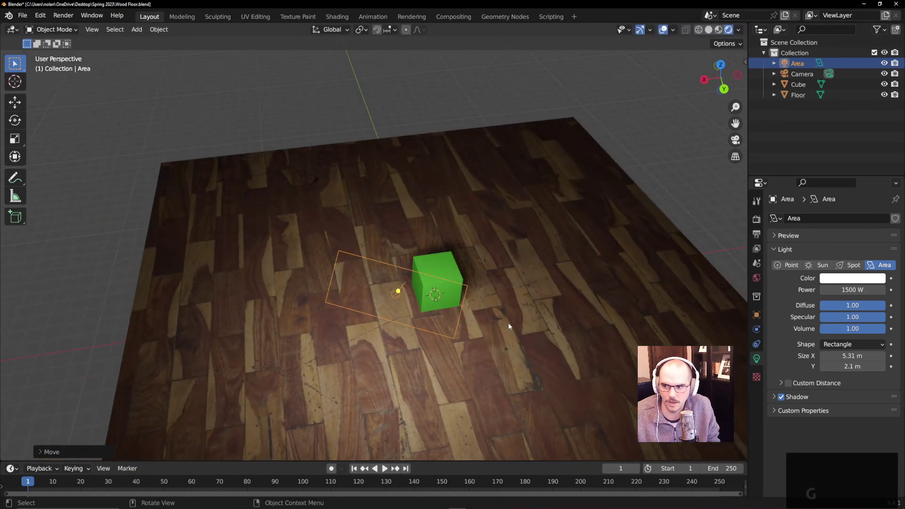
Step: Duplicate the area light to the other side of the cube and aim the copy at the cube
key(shift+d)
click(744, 309)
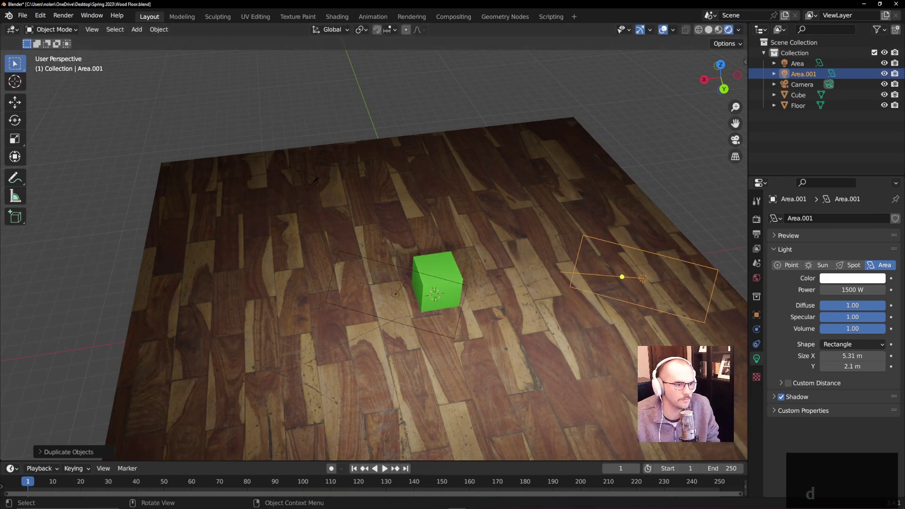
middle_drag(401, 326, 399, 316)
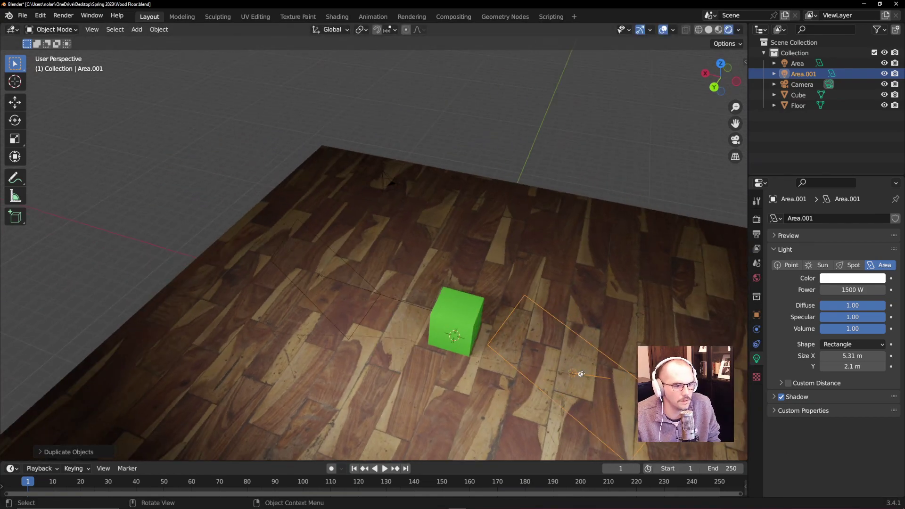
drag(581, 374, 462, 329)
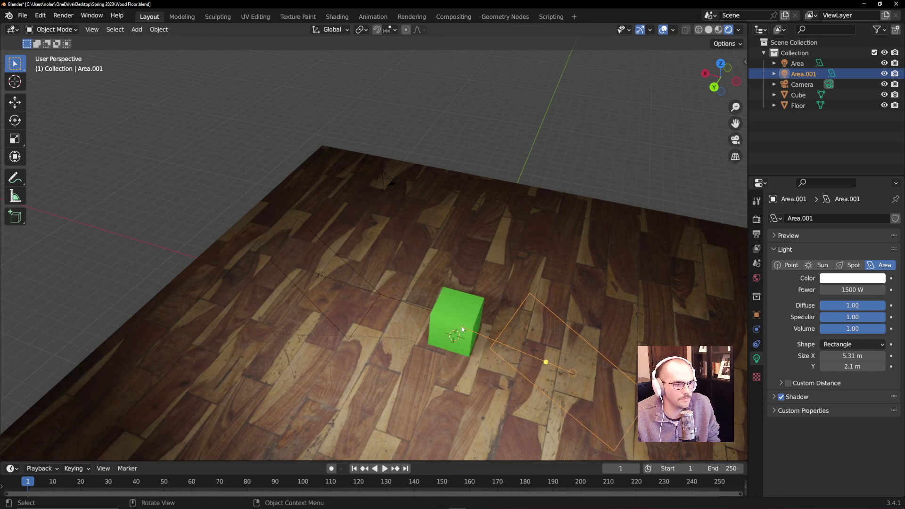
Step: Rotate the duplicated area light and adjust its position so it faces the cube from the other side
middle_drag(462, 329, 506, 403)
key(r)
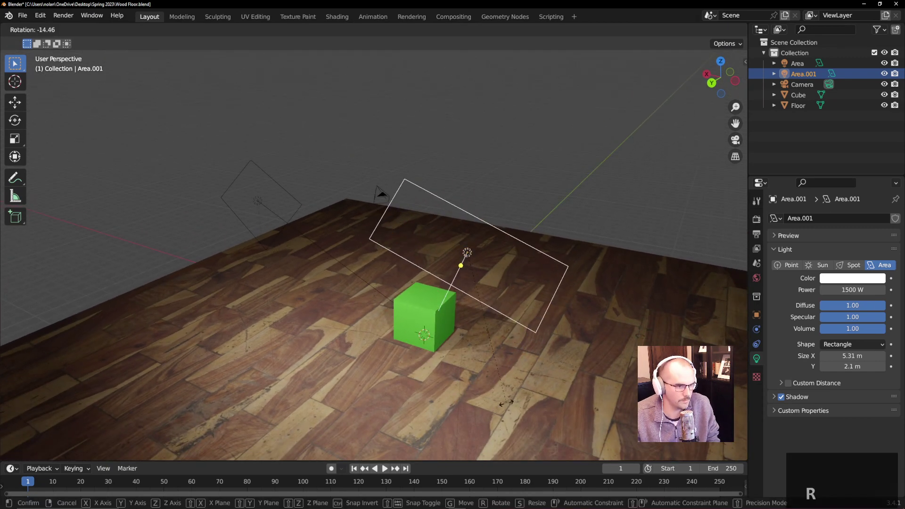
click(462, 260)
key(g)
click(399, 279)
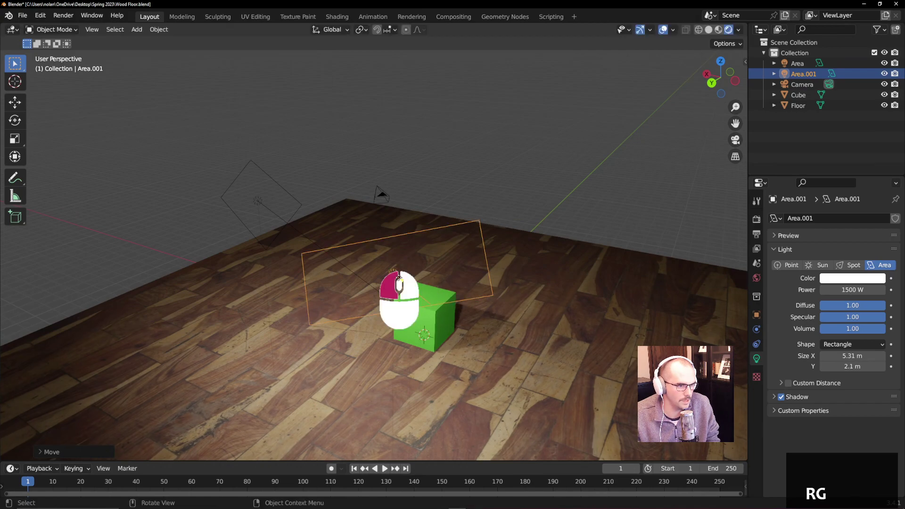
Step: Set the duplicated area light's power to 750 W
middle_drag(398, 279, 497, 326)
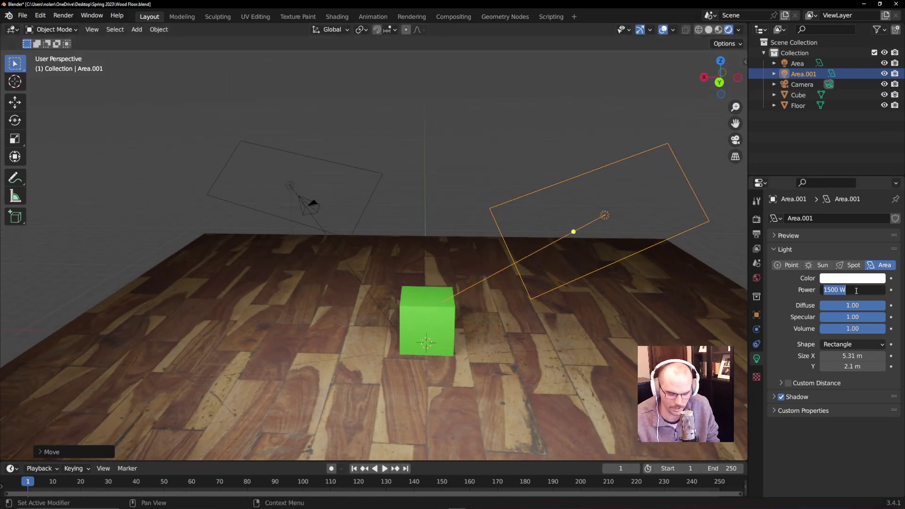
text(750)
key(Return)
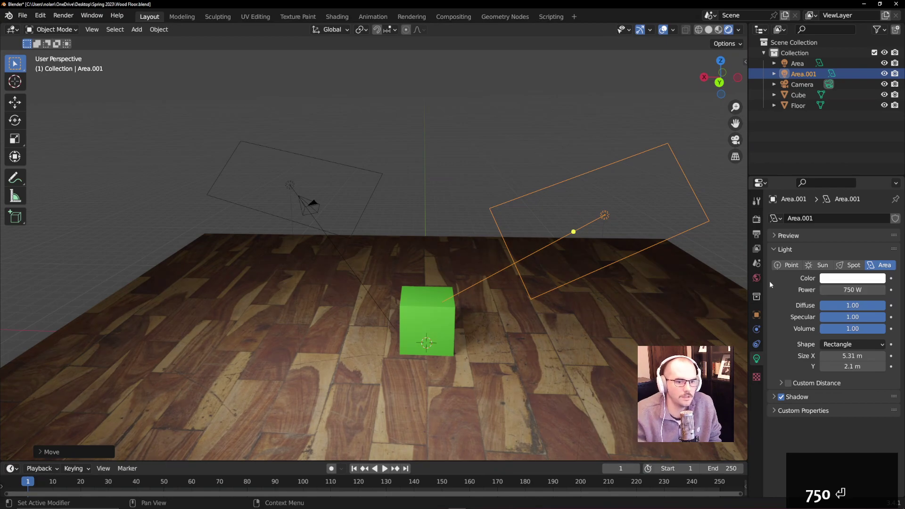
Step: Duplicate the 750 W area light and place the copy across the cube from both other lights, aimed at the cube
middle_drag(519, 264, 624, 264)
key(shift+d)
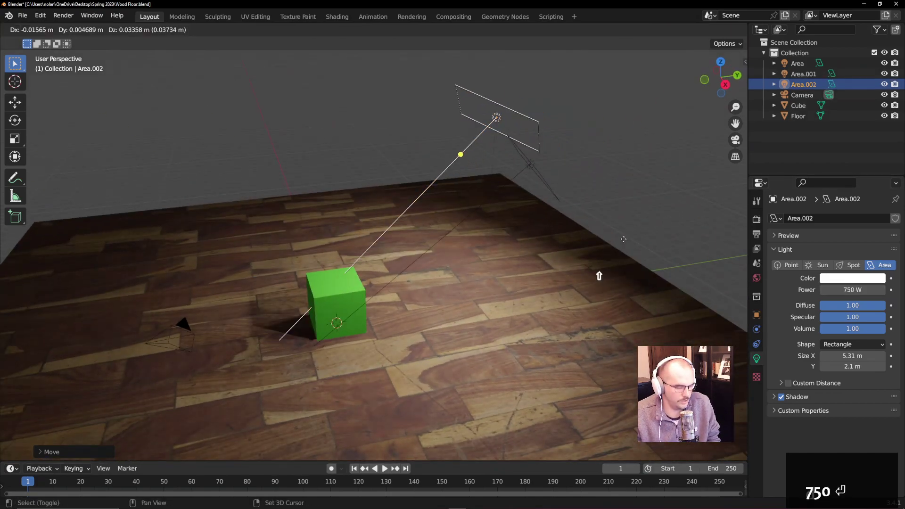
click(148, 178)
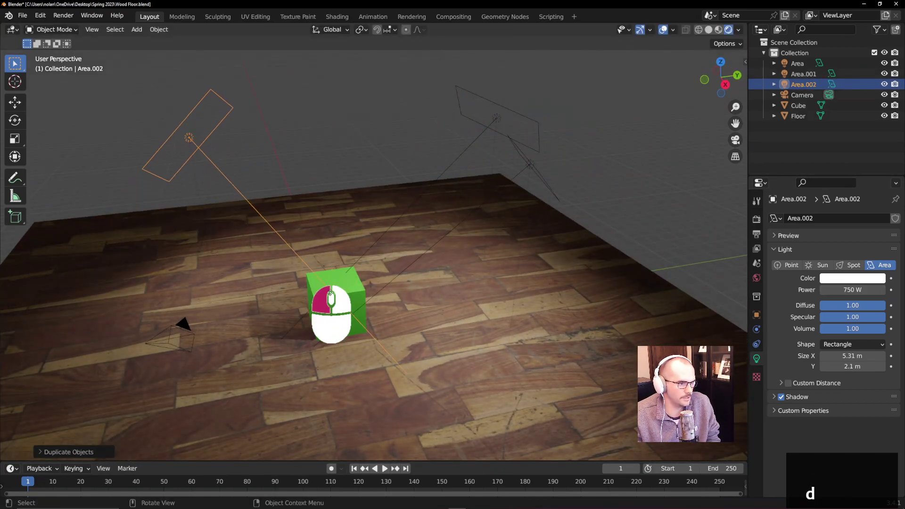
Step: Set the third area light's power to 400 W
middle_drag(244, 279, 378, 277)
scroll(586, 314, down, 5)
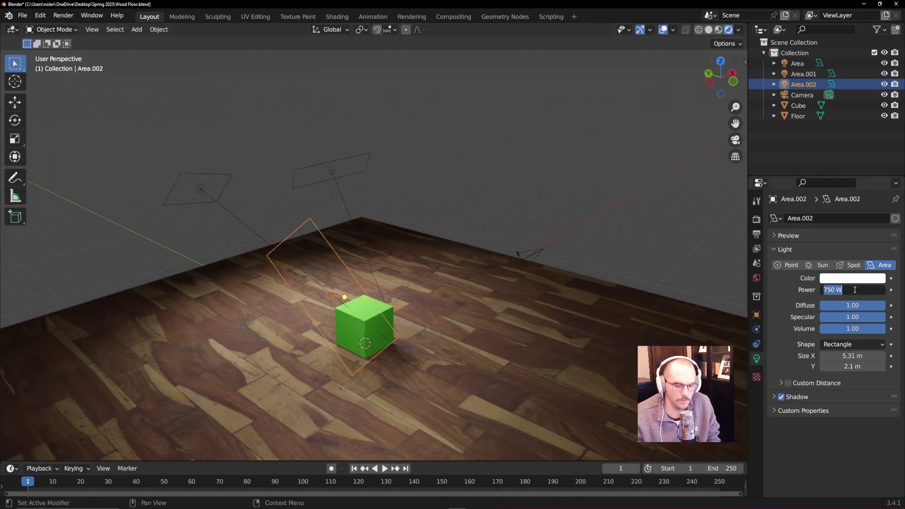
text(400)
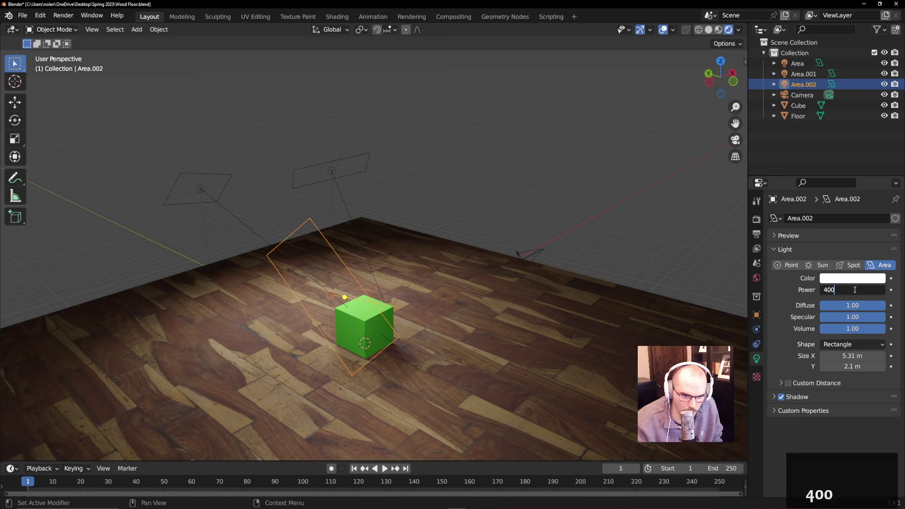
key(Return)
Step: Rotate the third area light so its tilted rectangle sits closer to level
key(r)
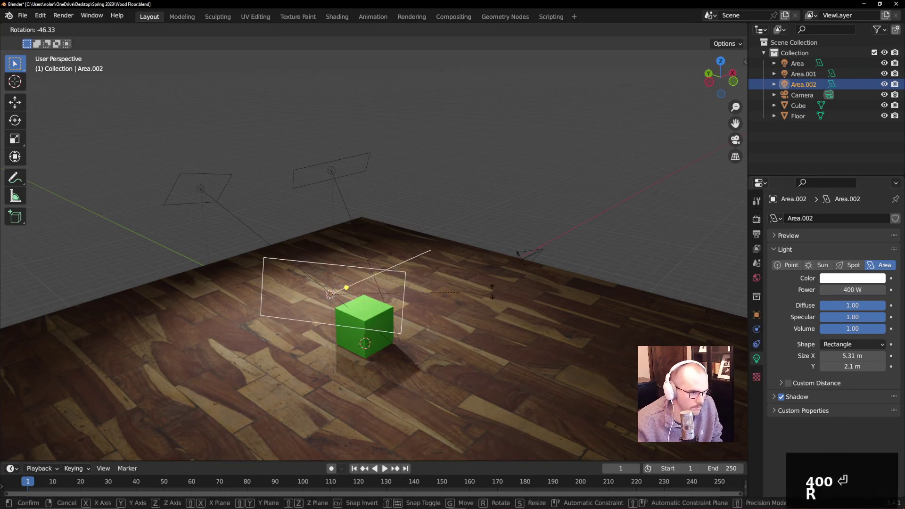
click(398, 256)
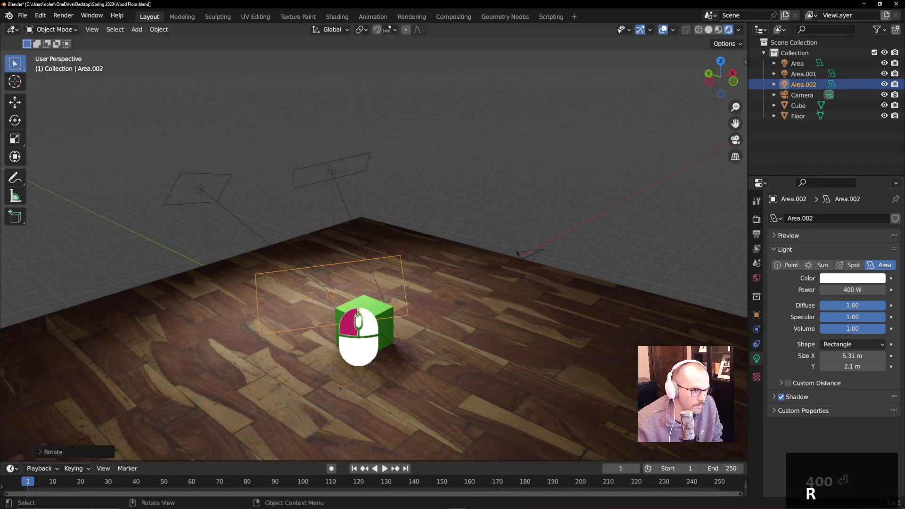
middle_drag(354, 315, 482, 298)
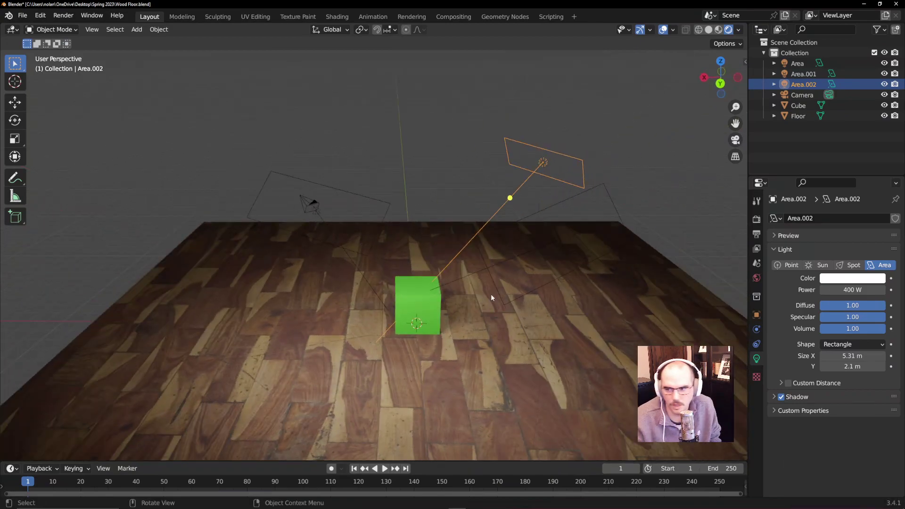
Step: Render a still image through the existing camera, inspect how the cube is framed and lit, and close the render
middle_drag(306, 218, 385, 280)
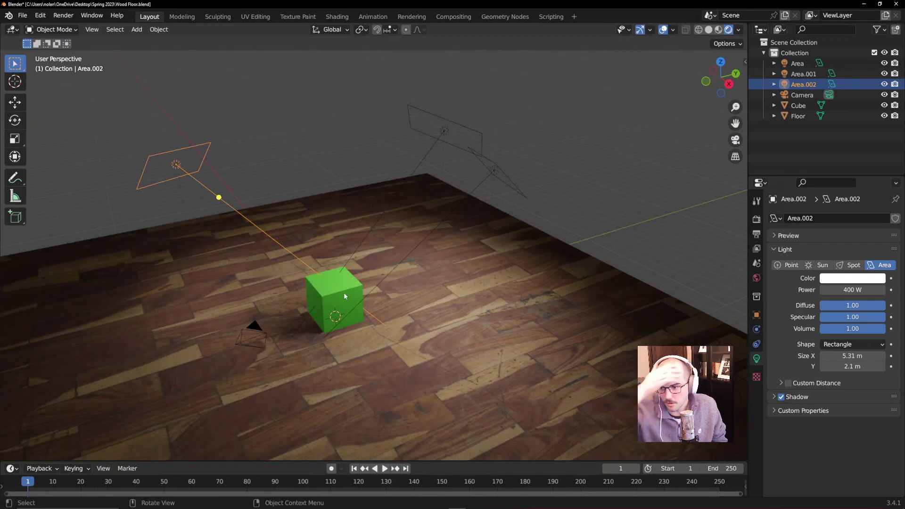
click(259, 330)
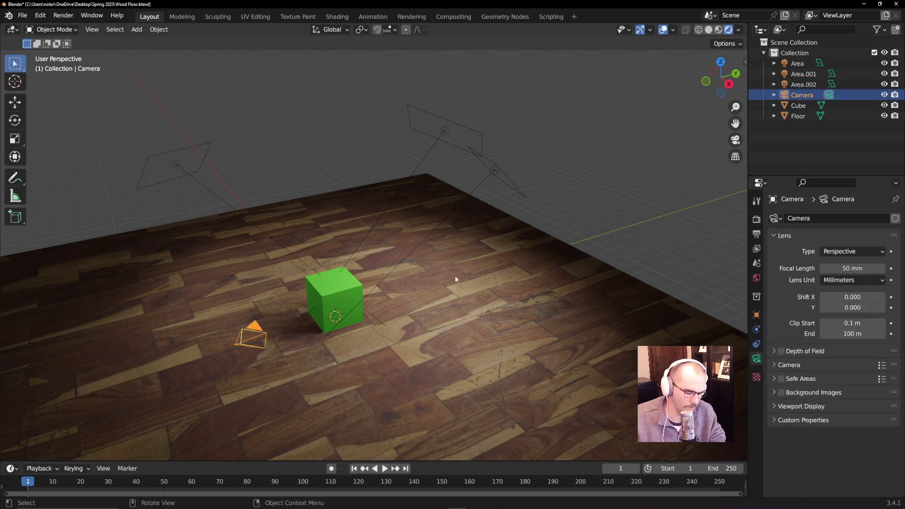
key(F12)
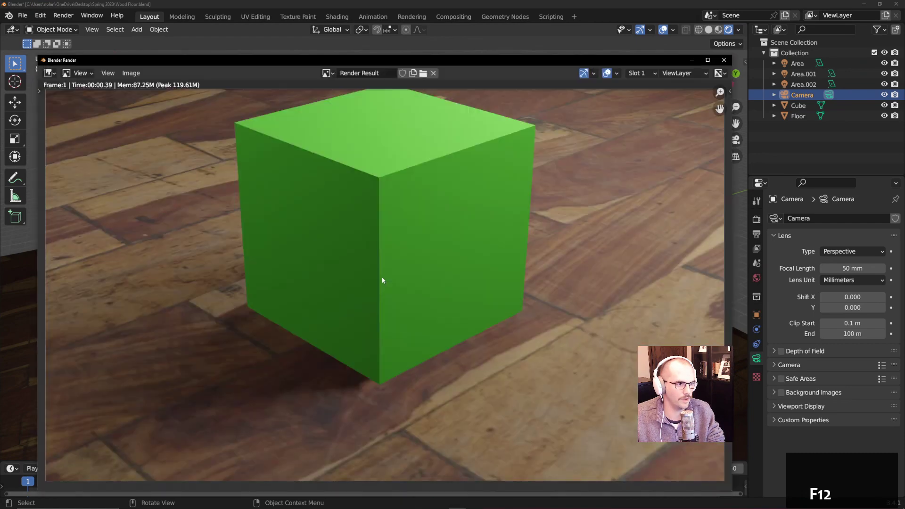
scroll(424, 254, down, 1)
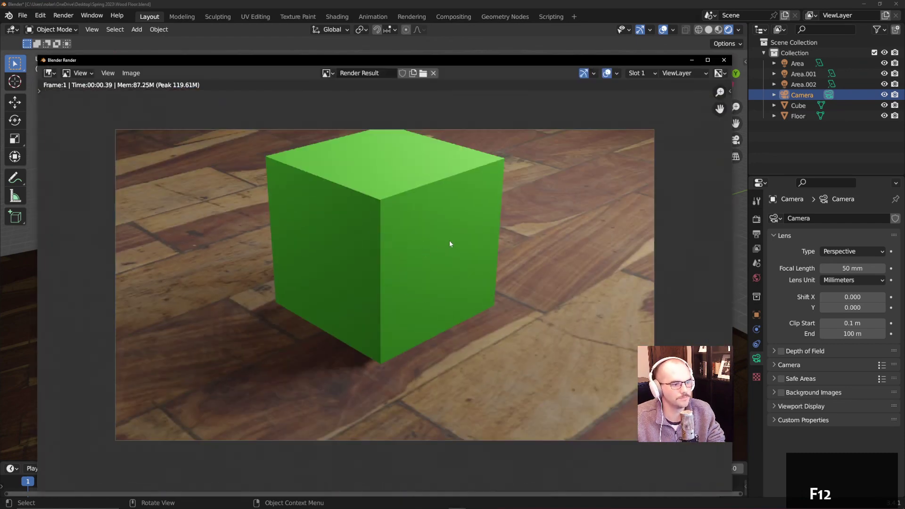
click(724, 60)
Step: Move the camera to another spot above the floor and rotate it freehand twice
middle_drag(615, 124, 212, 255)
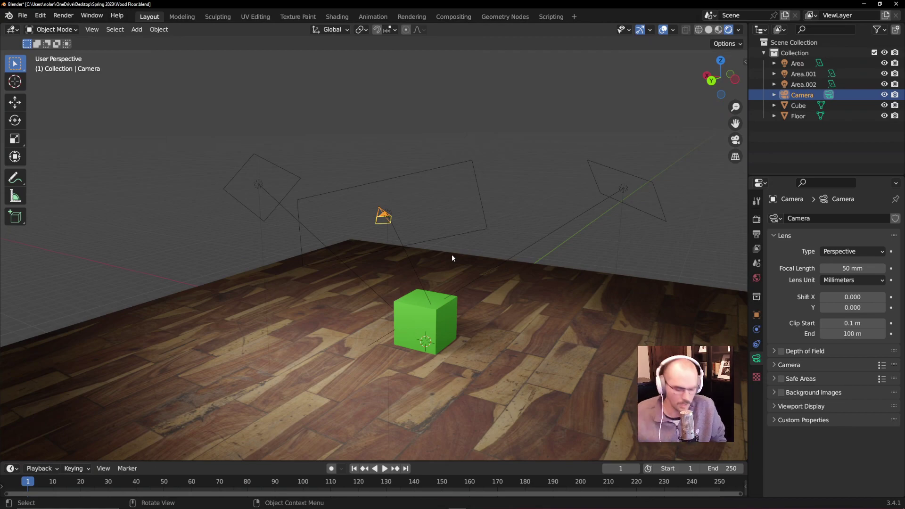
middle_drag(372, 204, 485, 220)
key(g)
click(463, 281)
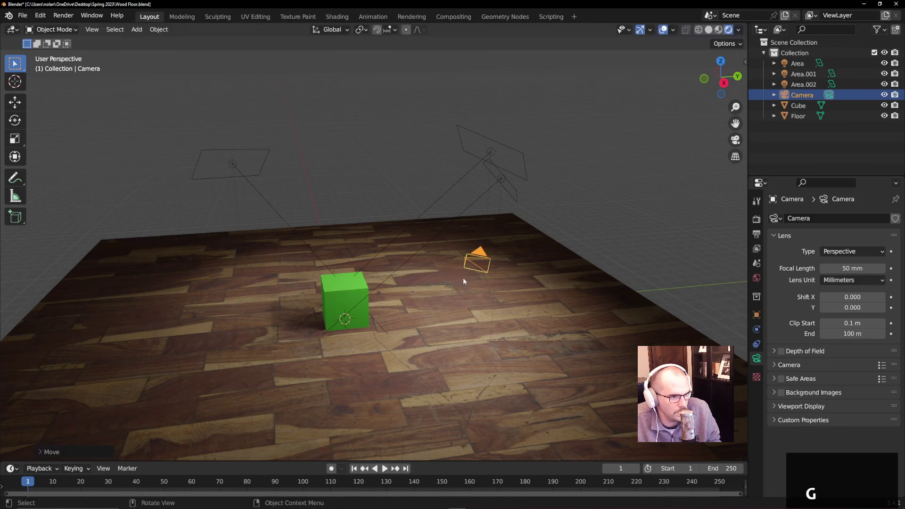
key(r)
click(344, 234)
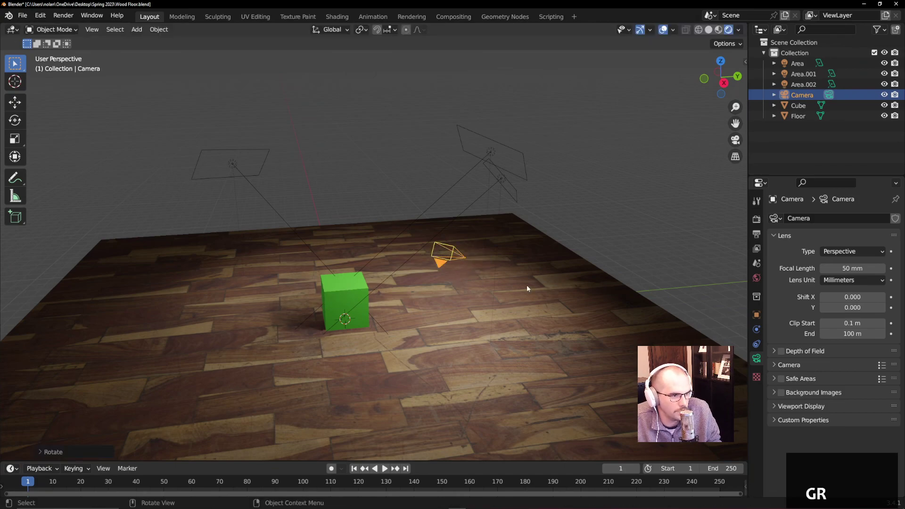
middle_drag(527, 285, 406, 288)
key(r)
click(298, 202)
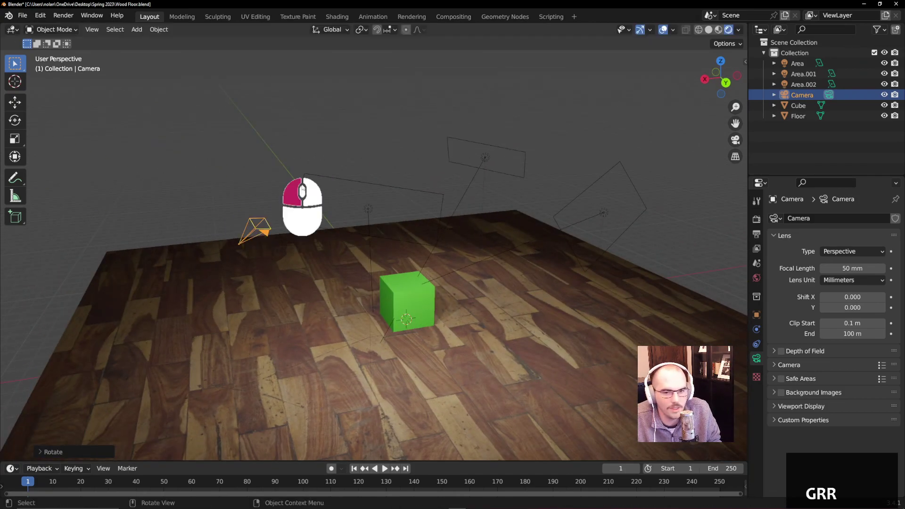
Step: Align the active camera to a close, low viewpoint that frames the green cube
middle_drag(471, 230, 425, 230)
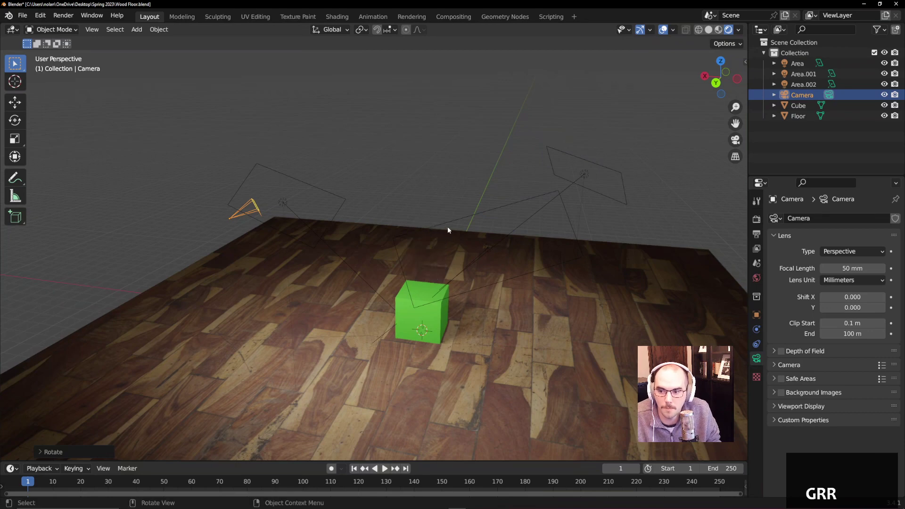
scroll(520, 254, up, 2)
shift+middle_drag(560, 279, 401, 176)
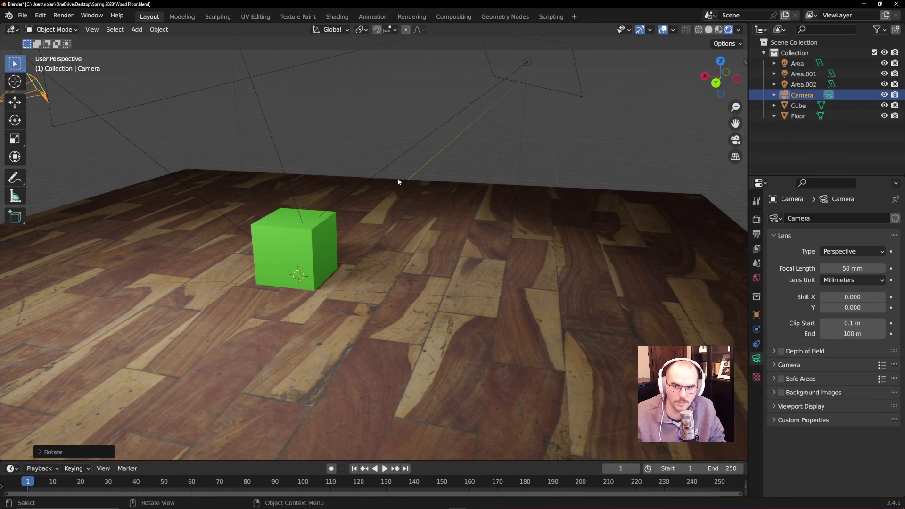
middle_drag(397, 185, 386, 182)
scroll(321, 216, up, 2)
shift+middle_drag(321, 217, 411, 184)
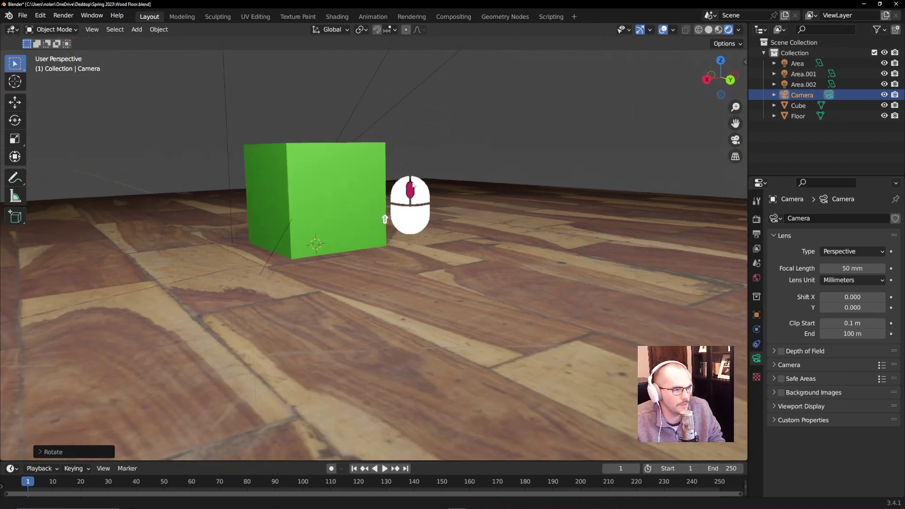
scroll(384, 222, down, 4)
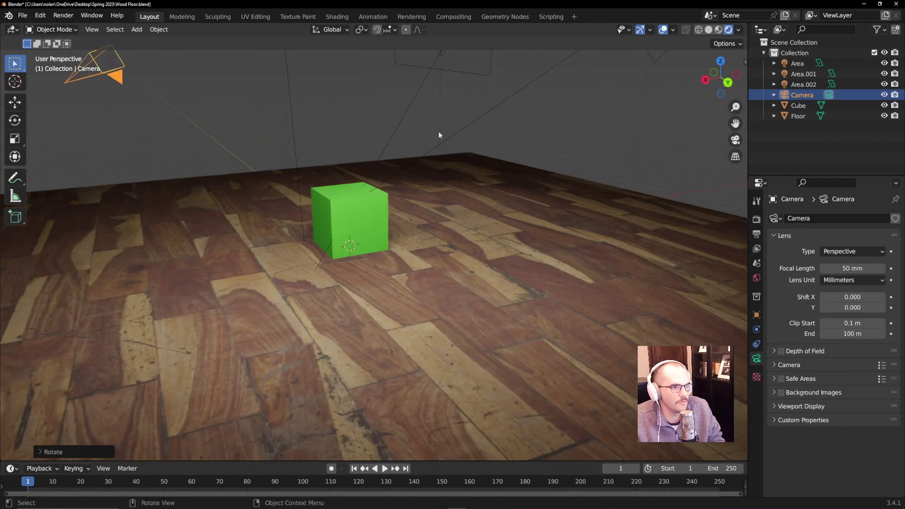
shift+middle_drag(431, 155, 448, 172)
scroll(408, 168, up, 2)
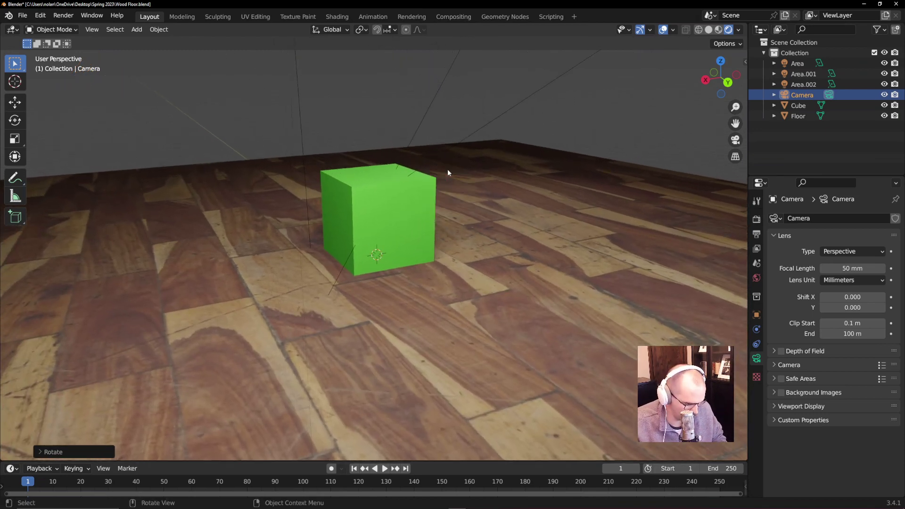
key(ctrl)
key(alt)
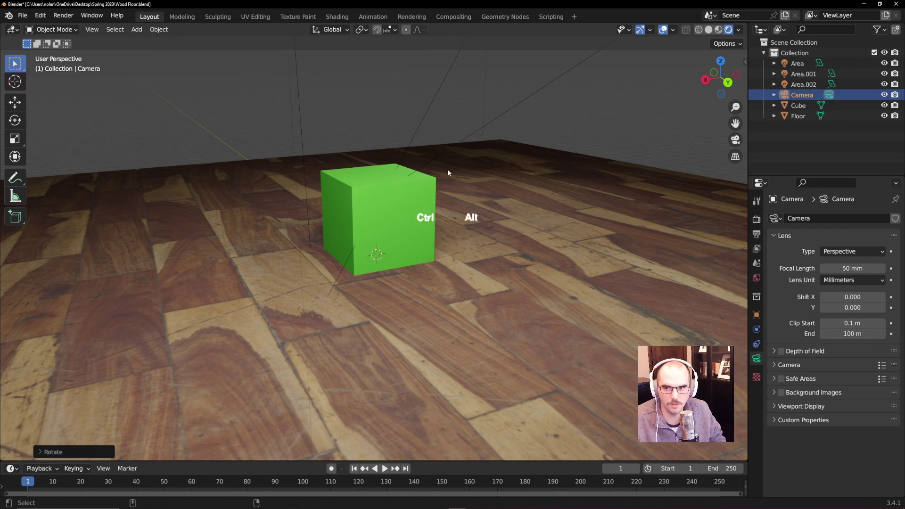
key(ctrl+alt+KP_0)
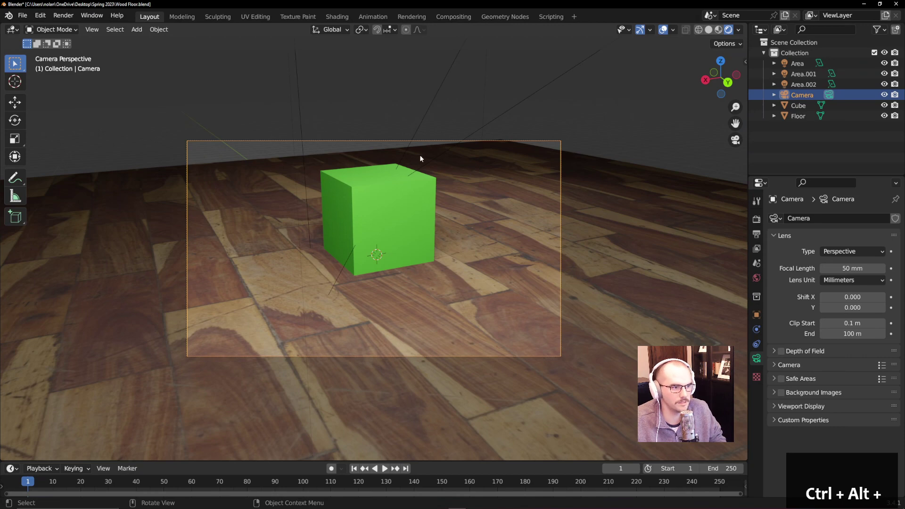
Step: Realign the active camera to a slightly higher viewpoint of the cube
middle_click(404, 106)
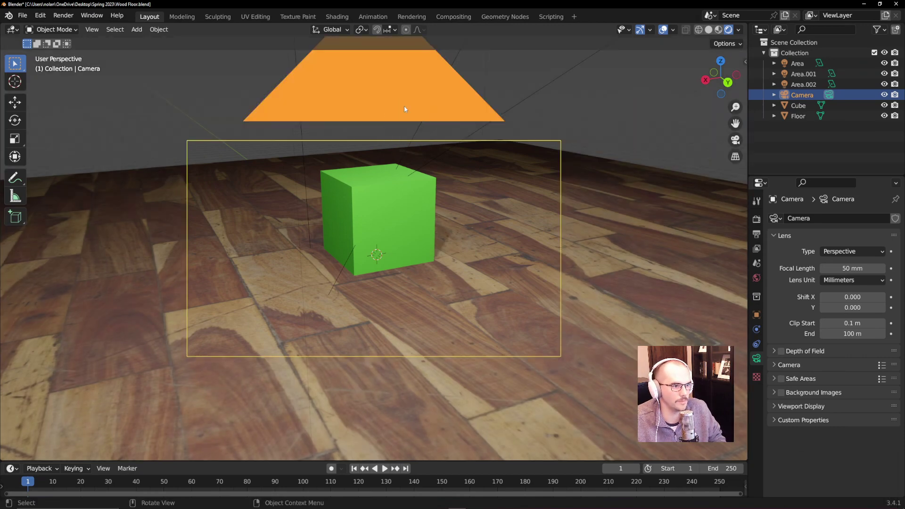
middle_drag(541, 113, 528, 133)
key(ctrl+alt+KP_0)
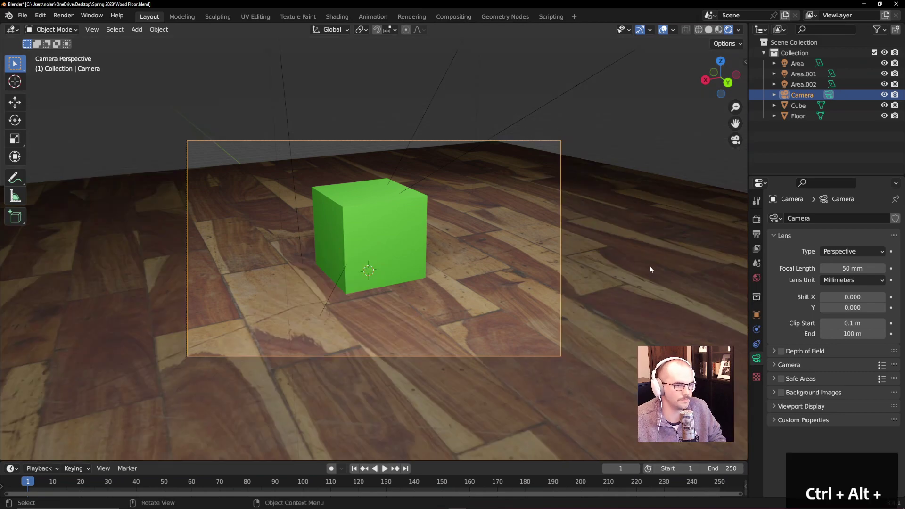
Step: Shift the floor horizontally with its Z axis locked so more of it extends behind the cube
click(669, 286)
key(g)
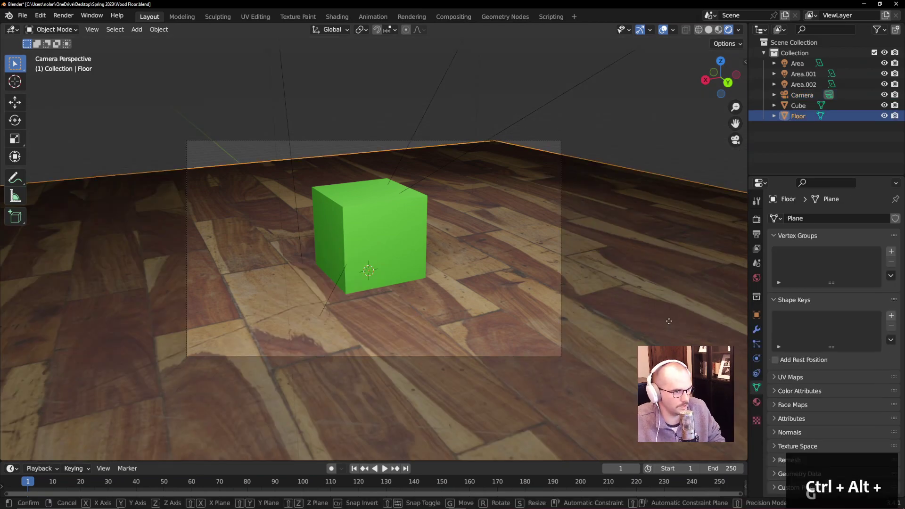
key(z)
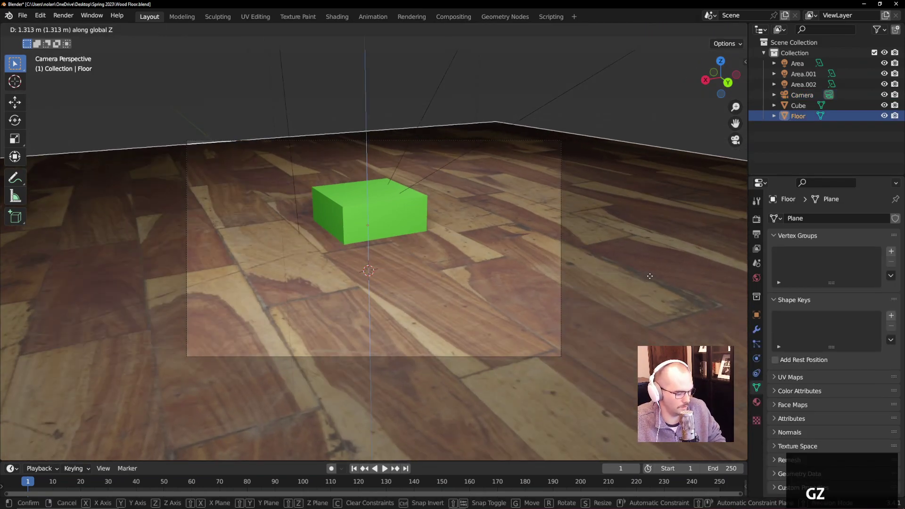
key(shift+z)
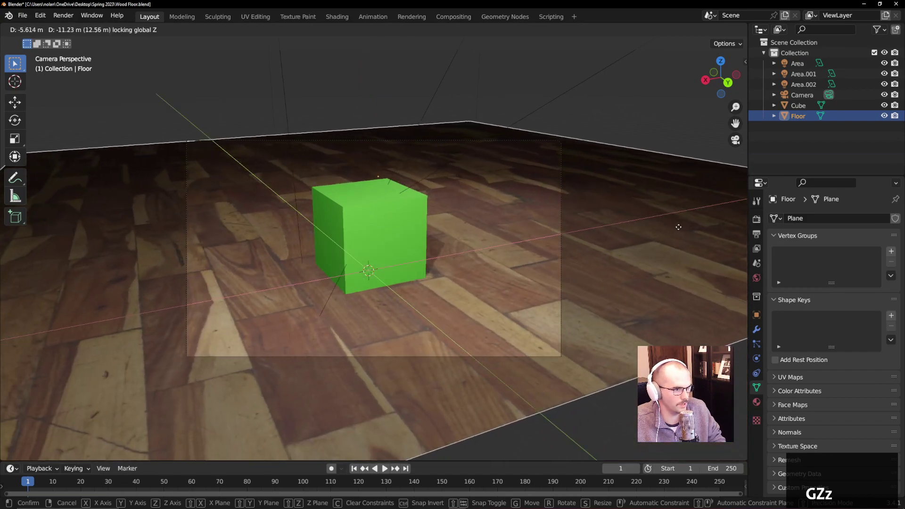
click(711, 228)
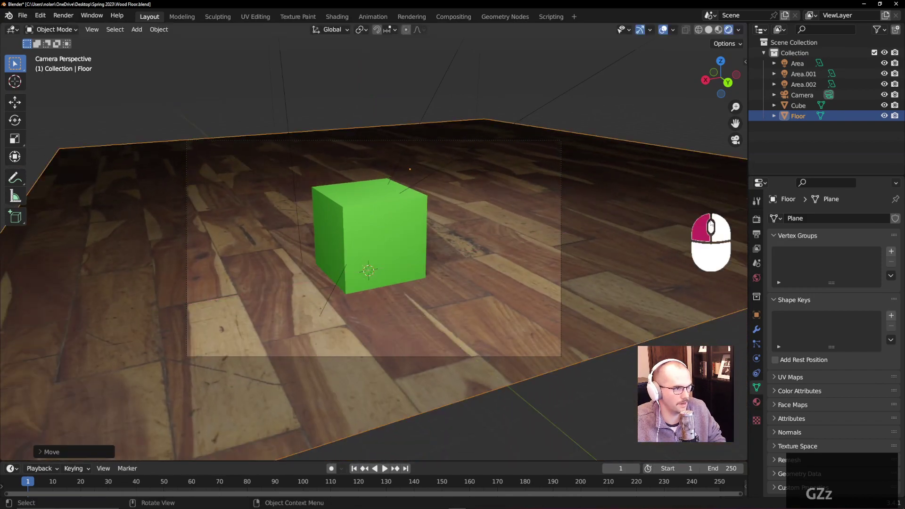
Step: Orbit away from the camera viewpoint and return to it twice to check the cube's framing
middle_drag(434, 206, 418, 209)
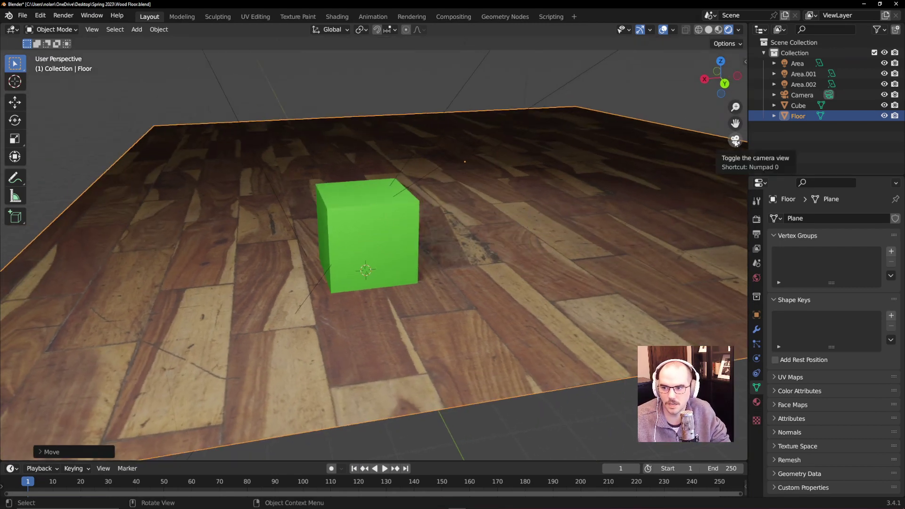
middle_drag(717, 143, 690, 144)
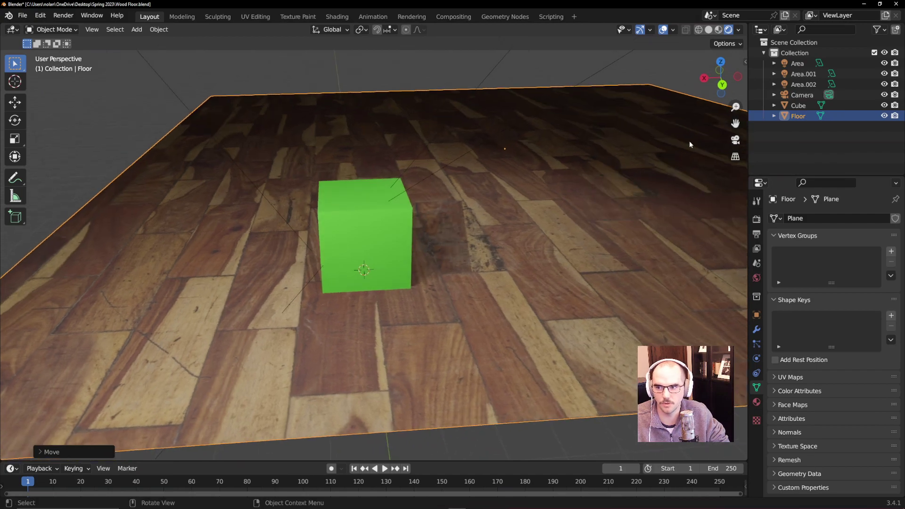
click(735, 140)
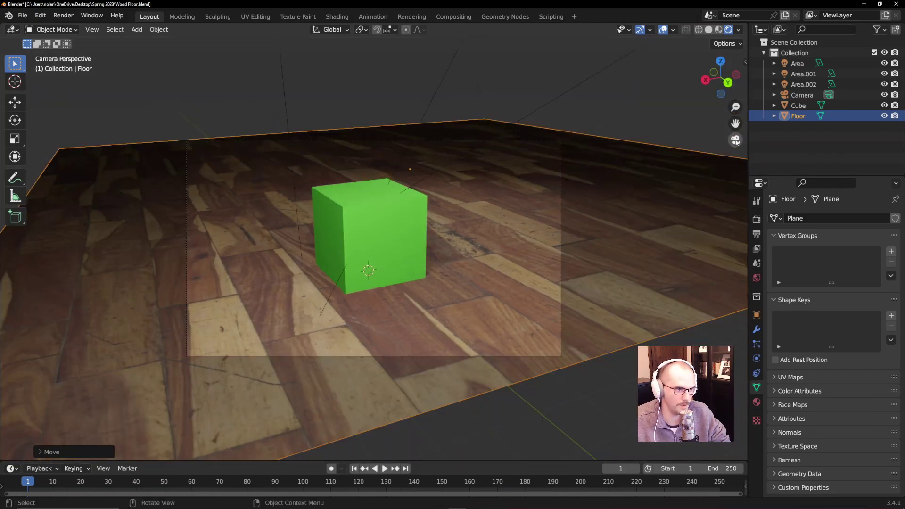
middle_drag(215, 180, 401, 245)
scroll(403, 255, down, 5)
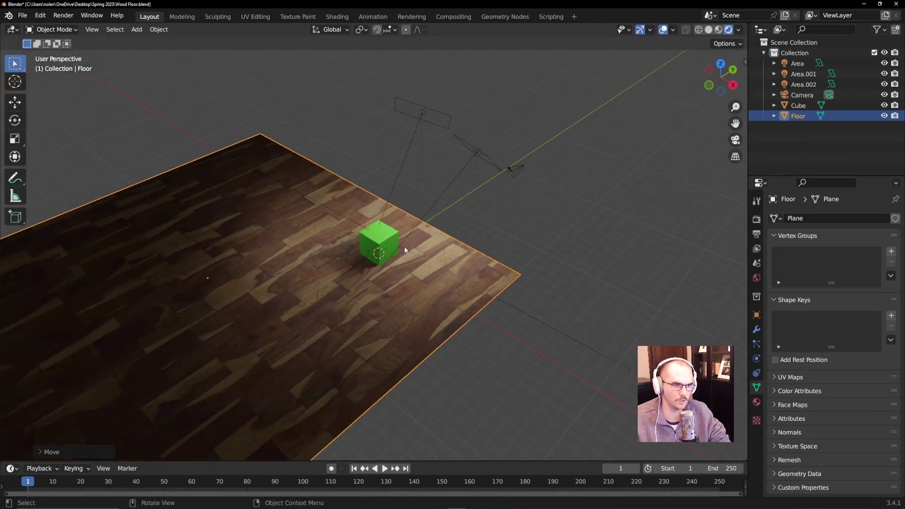
key(KP_0)
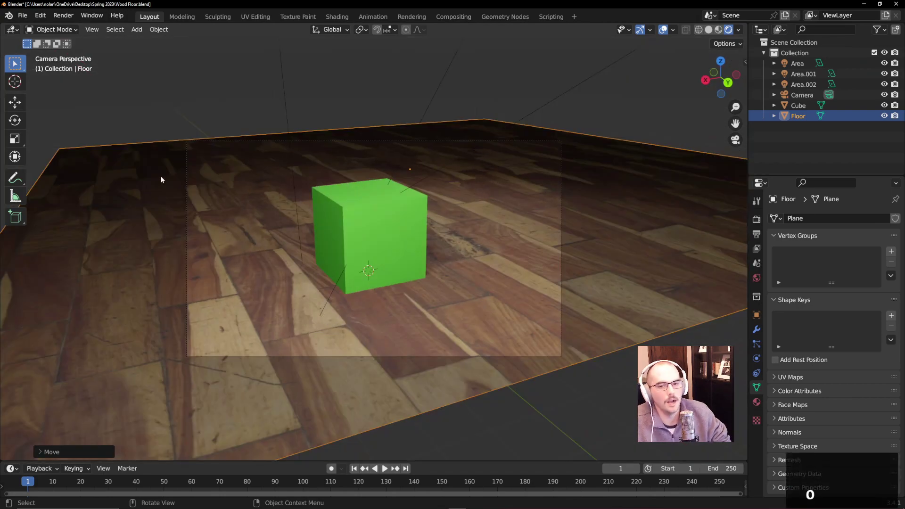
Step: Align the active camera to a nearly frontal view of the cube, and again to an angled corner view
middle_drag(161, 180, 196, 157)
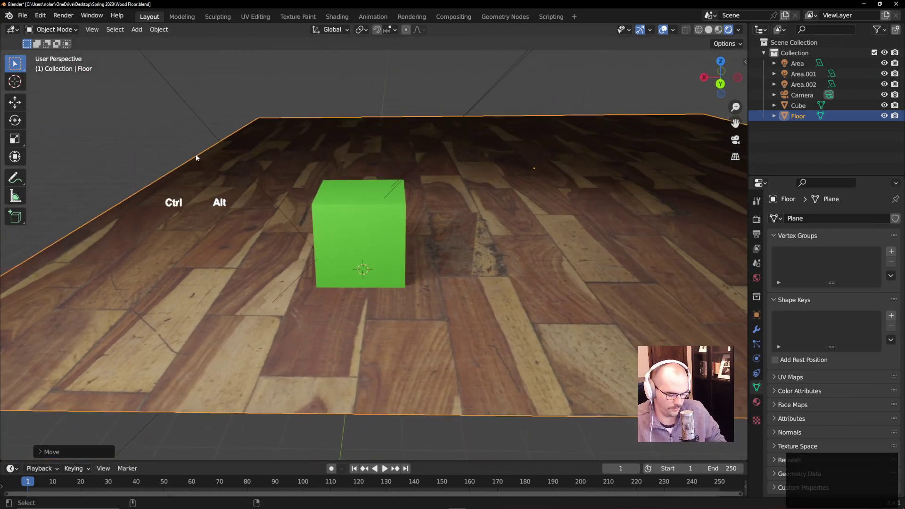
key(ctrl+alt+KP_0)
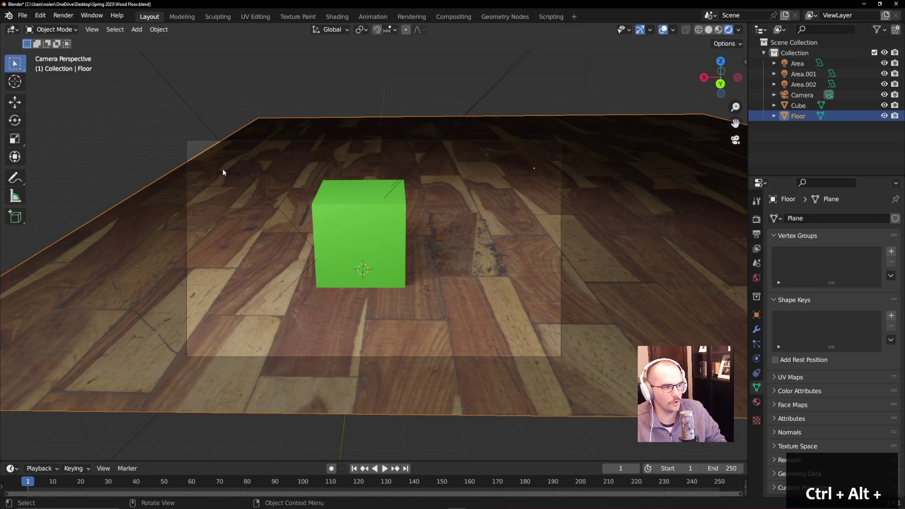
middle_drag(223, 169, 273, 171)
key(ctrl+alt+KP_0)
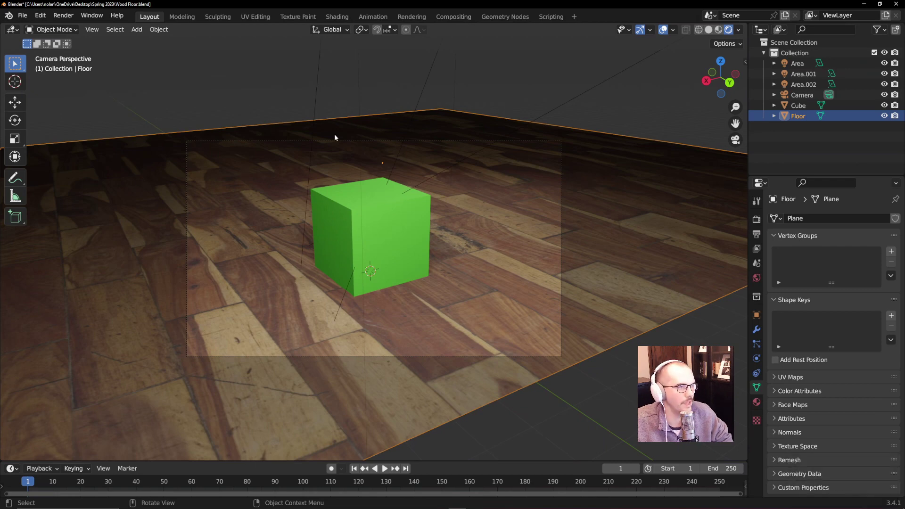
middle_drag(251, 169, 211, 187)
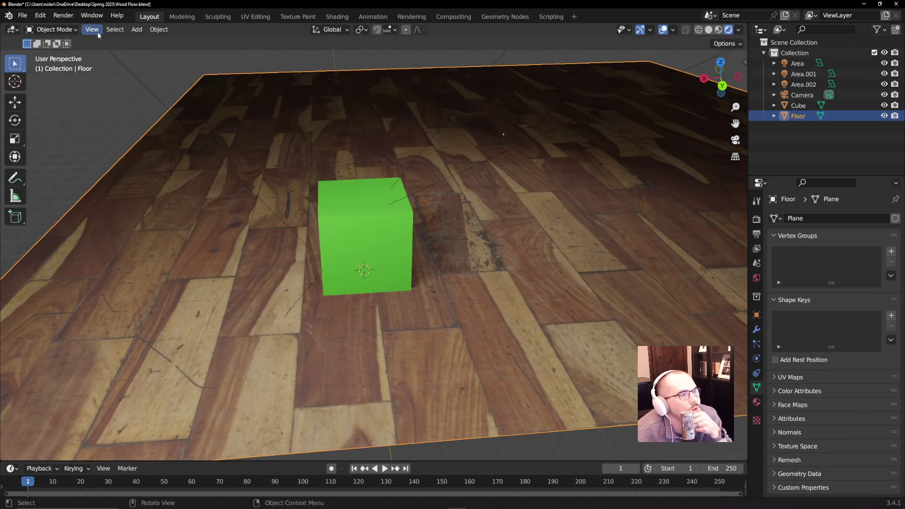
click(92, 29)
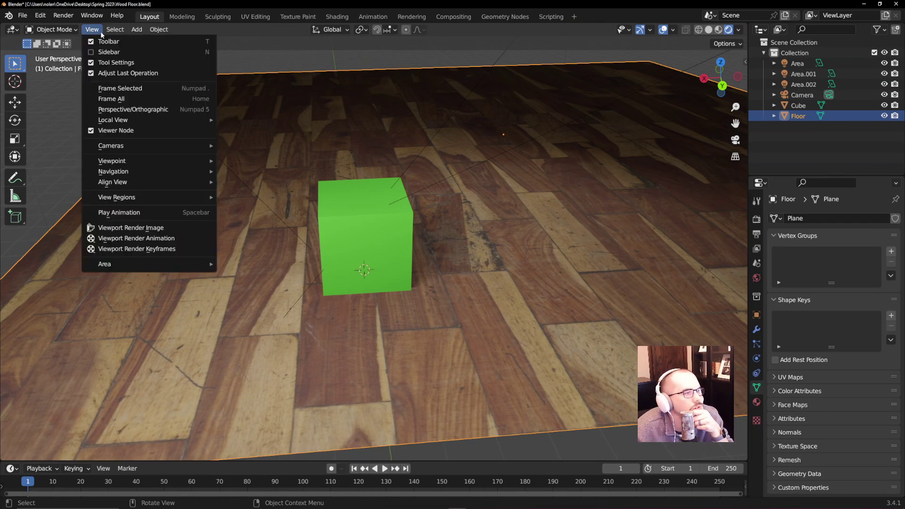
mouse_move(124, 151)
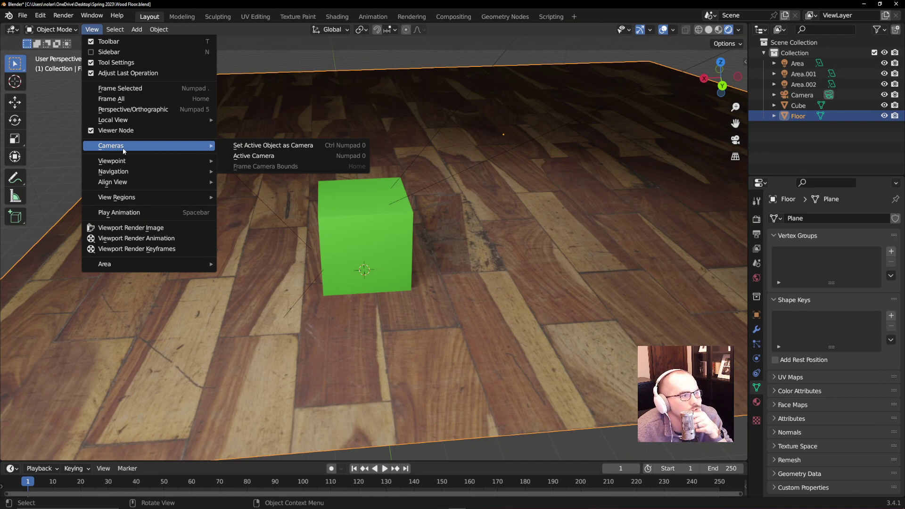
mouse_move(125, 182)
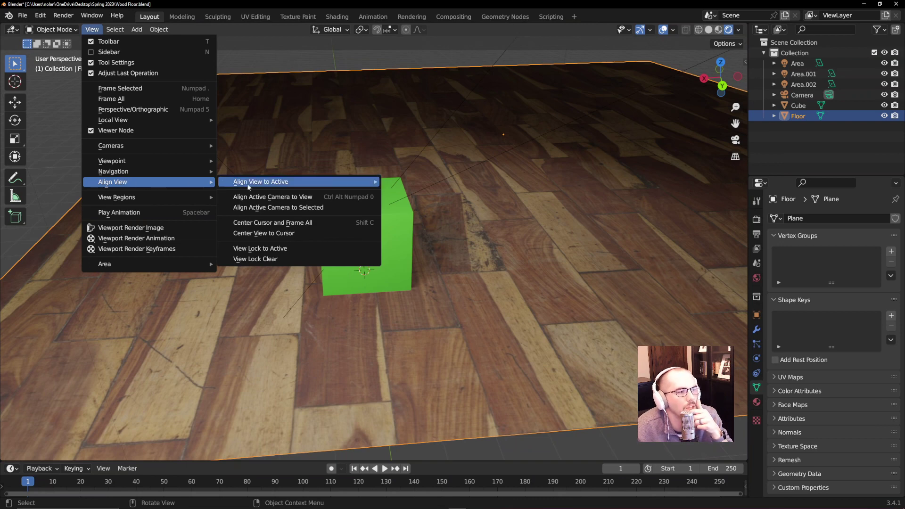
click(89, 30)
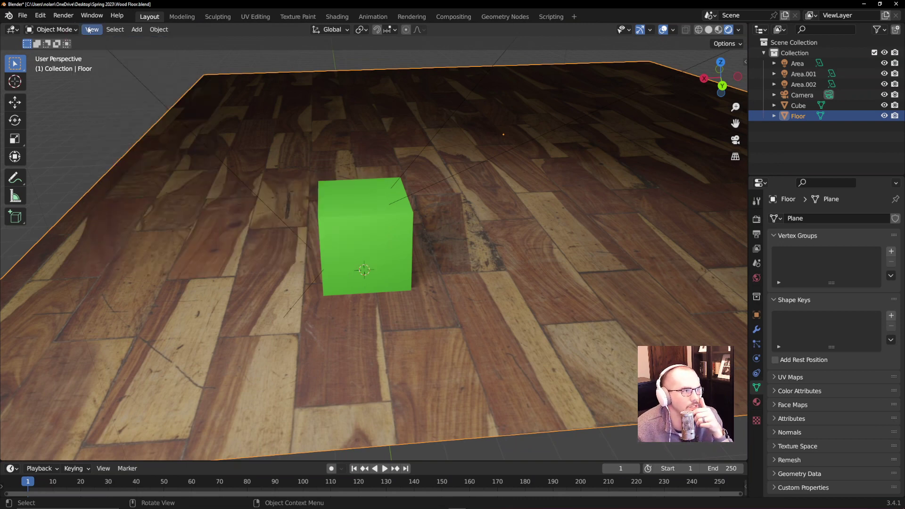
click(90, 30)
mouse_move(140, 186)
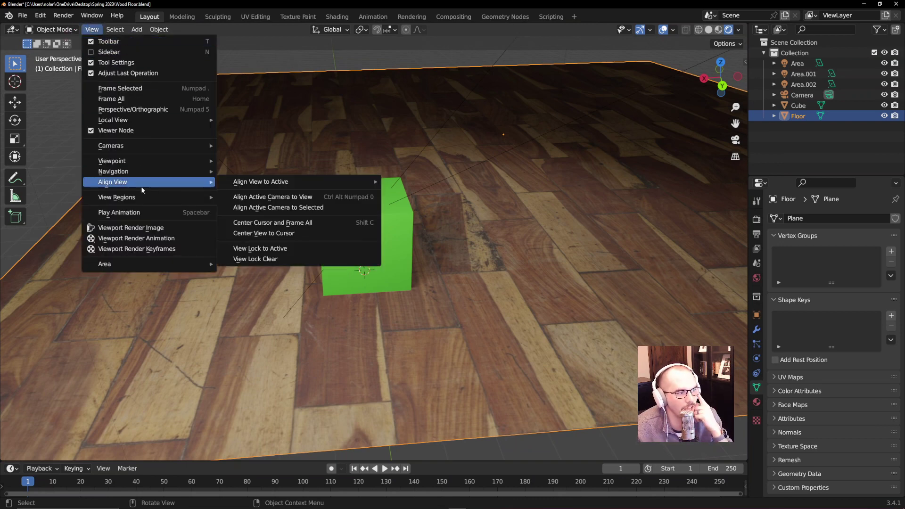
click(274, 199)
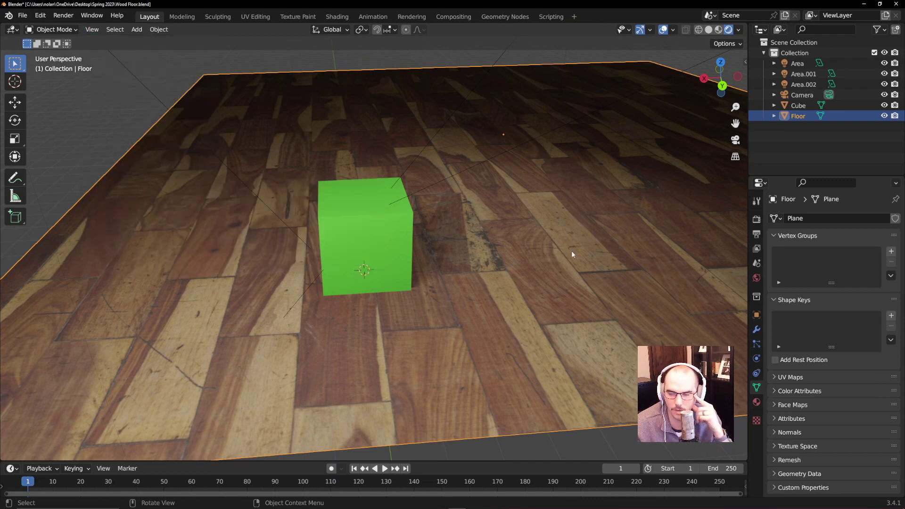
Step: Align the active camera to a closer corner view of the cube
middle_drag(483, 199, 547, 183)
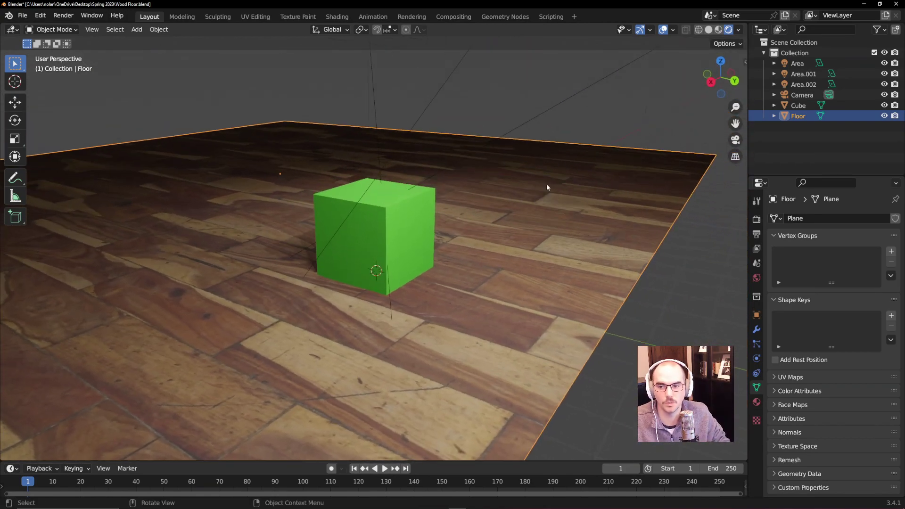
scroll(547, 184, up, 3)
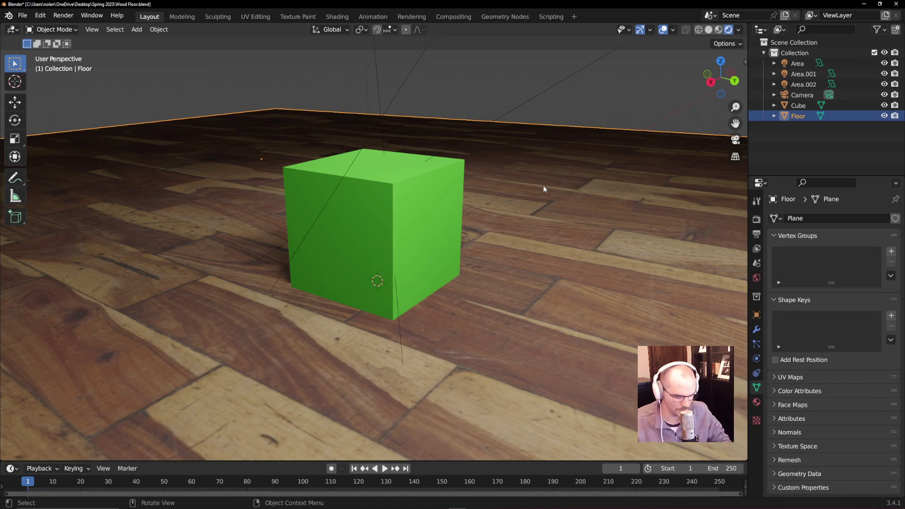
key(ctrl+alt+KP_0)
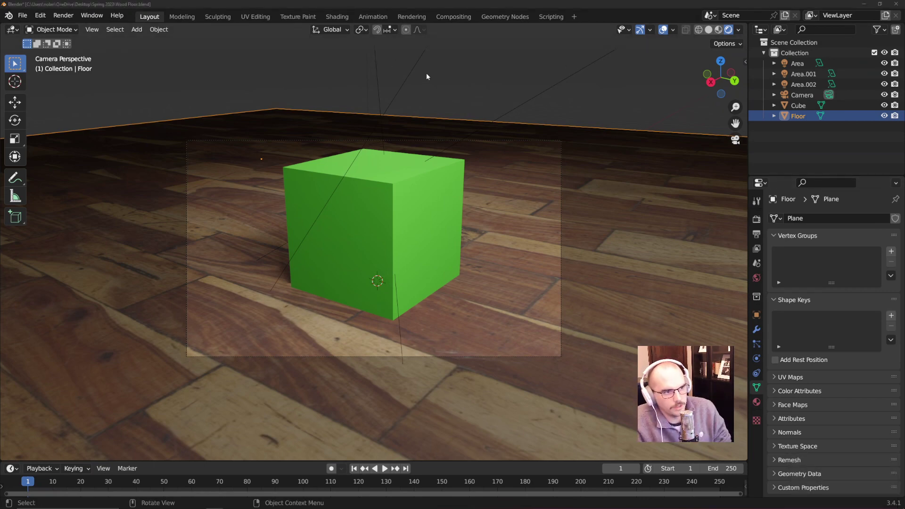
Step: Render the cube scene from the camera and save the rendered image as "sECOND bOX" in the Spring 2023 folder
click(61, 15)
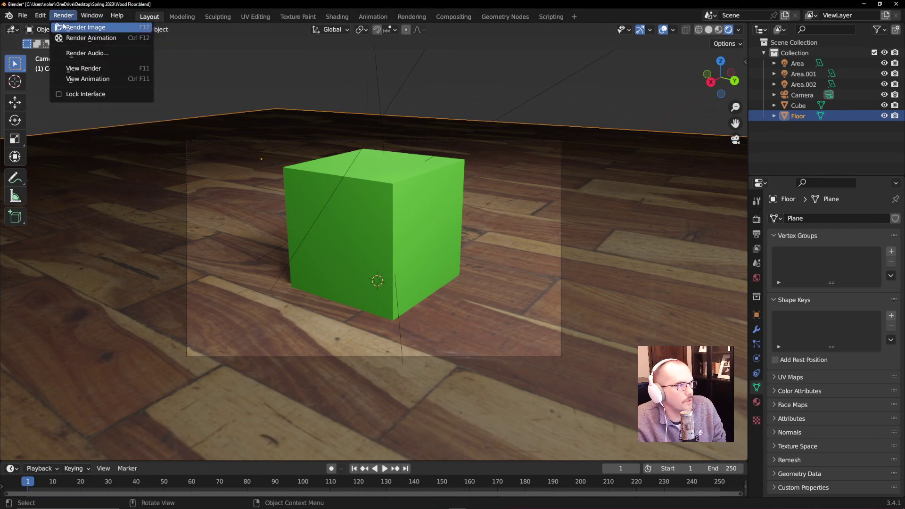
click(76, 28)
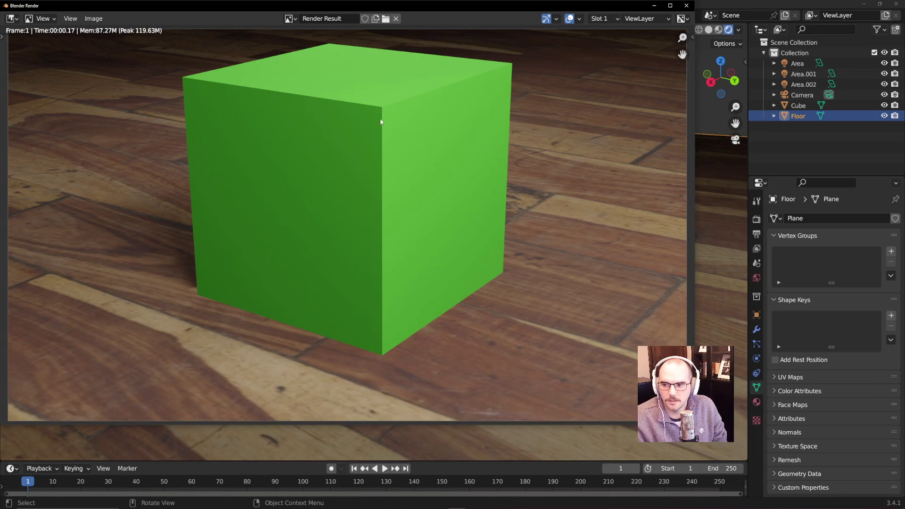
click(93, 18)
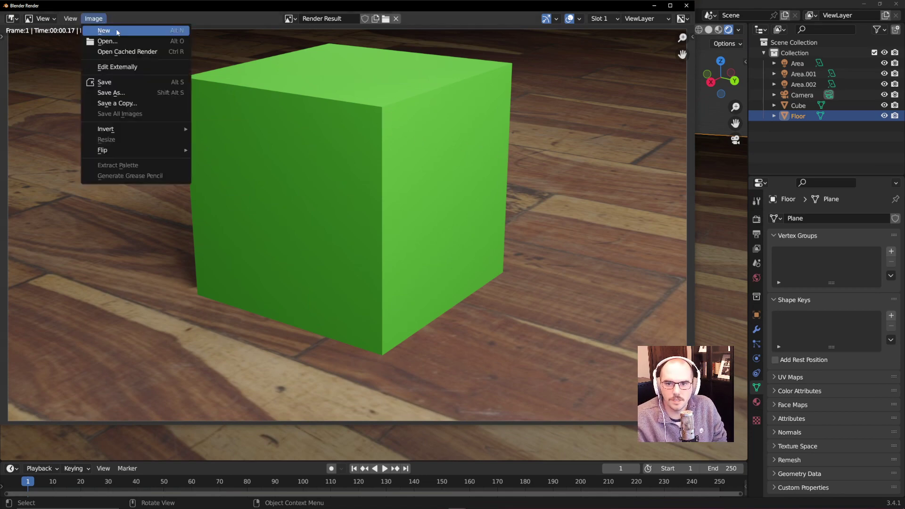
click(110, 92)
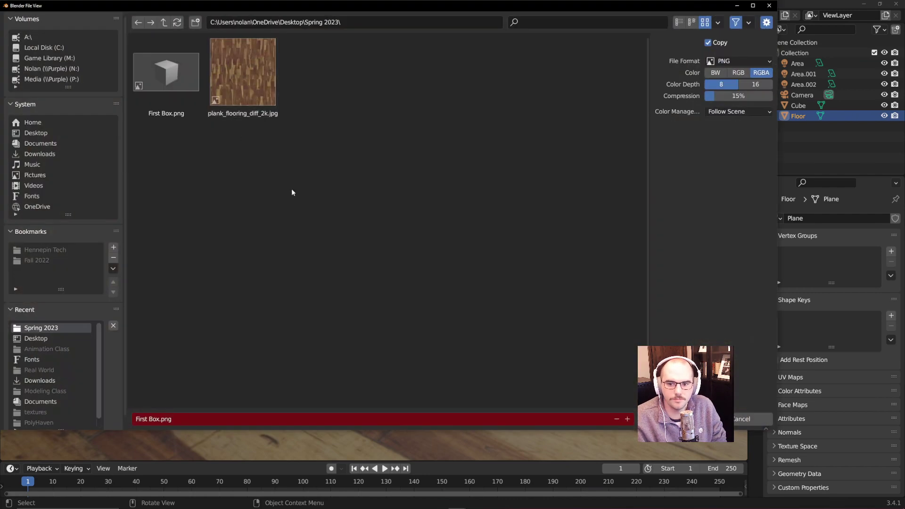
drag(137, 419, 184, 396)
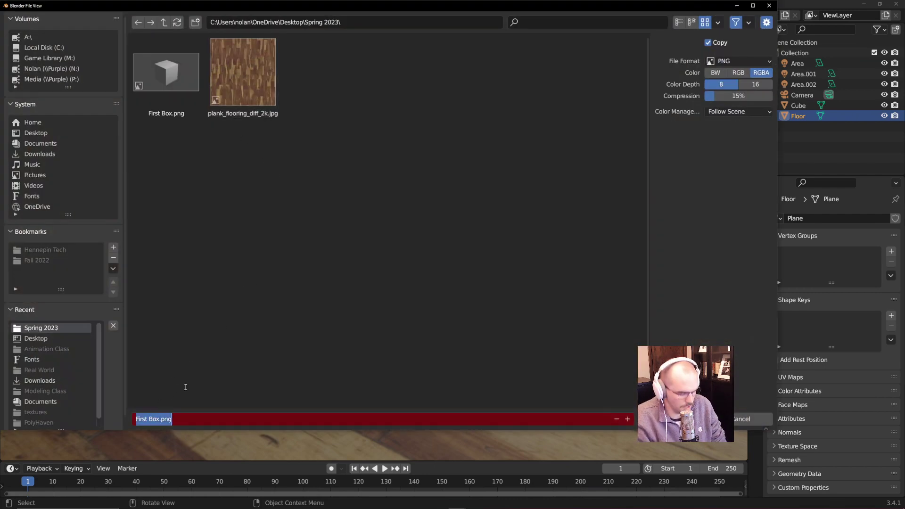
text(sECOND bOX)
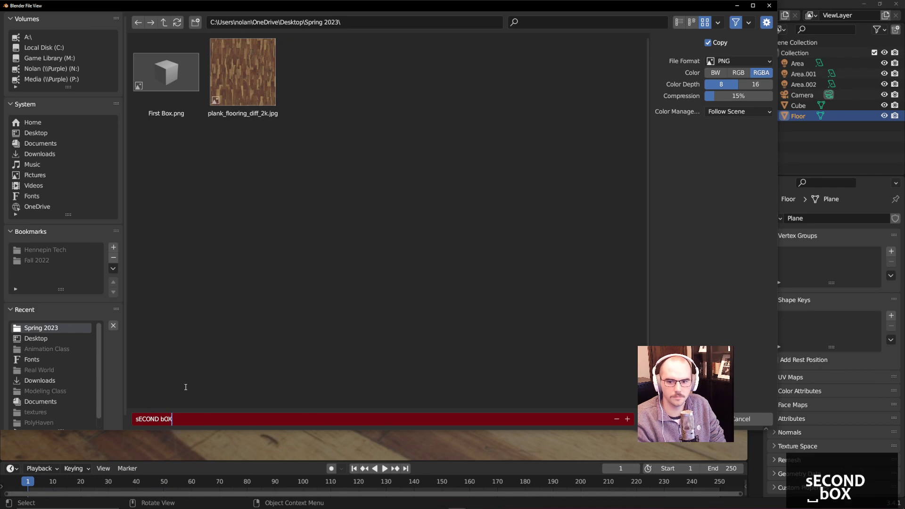
key(Return)
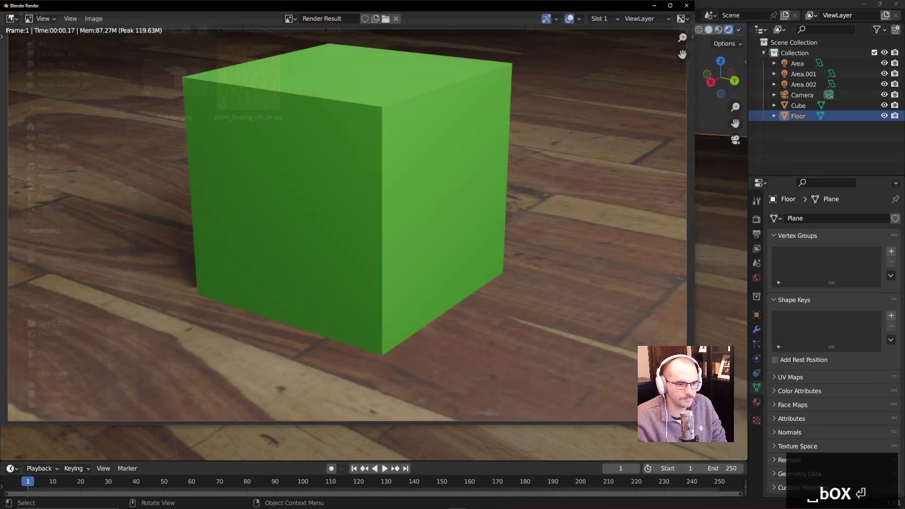
click(634, 416)
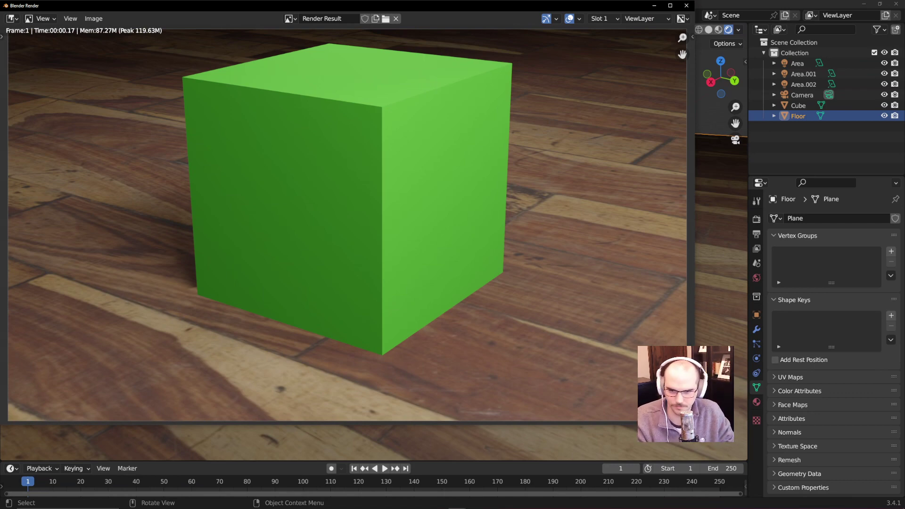
click(686, 5)
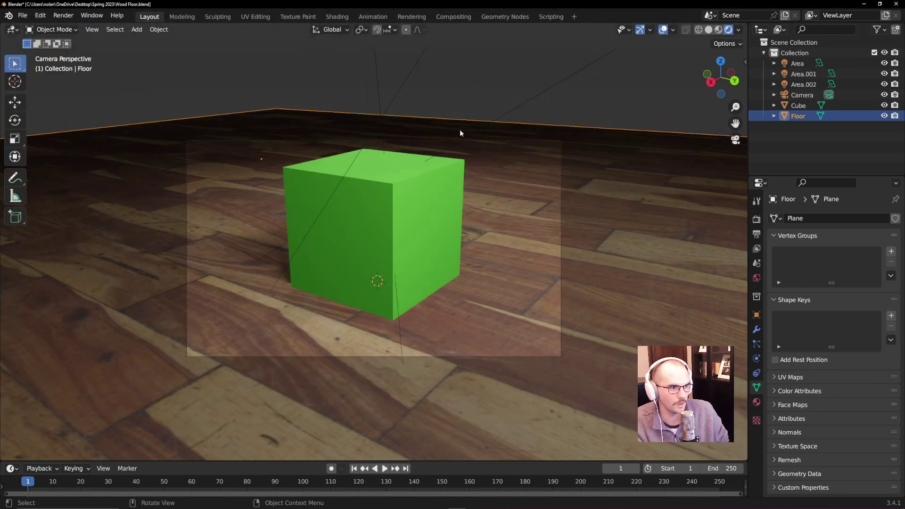
Step: Start a new General file without saving the changes to Wood Floor.blend
click(22, 15)
mouse_move(53, 29)
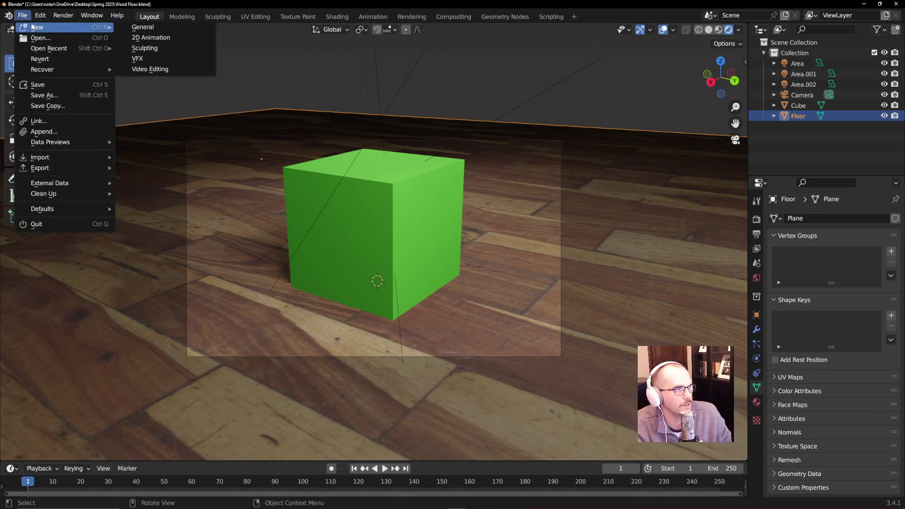
click(182, 30)
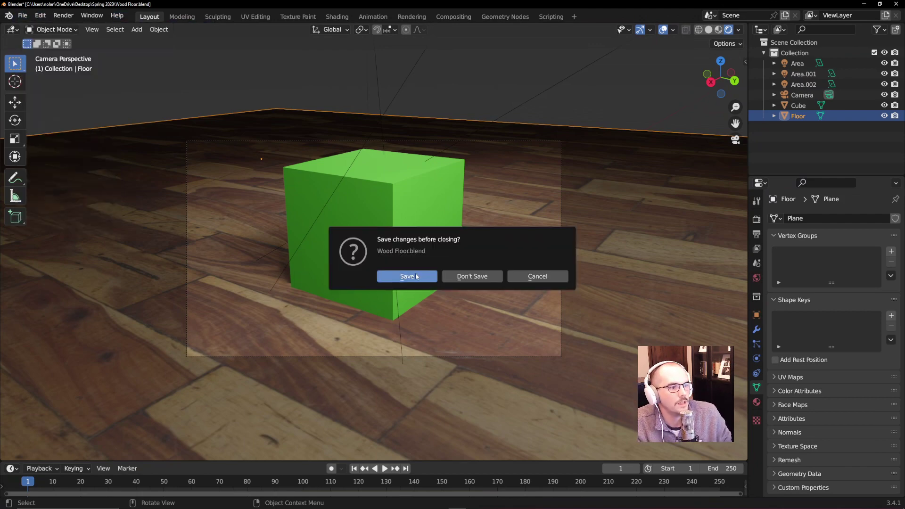
click(475, 277)
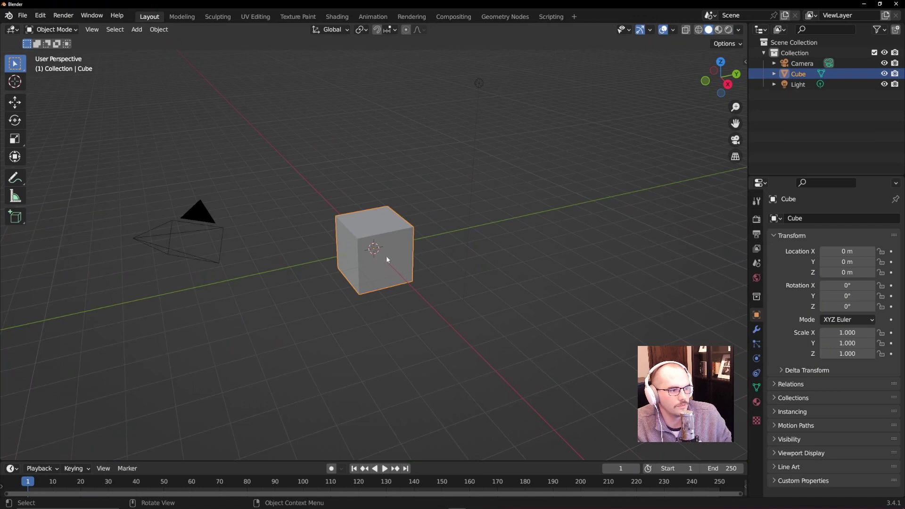
Step: Replace the default cube with a plane scaled up to about 10.97 as a ground surface
key(Delete)
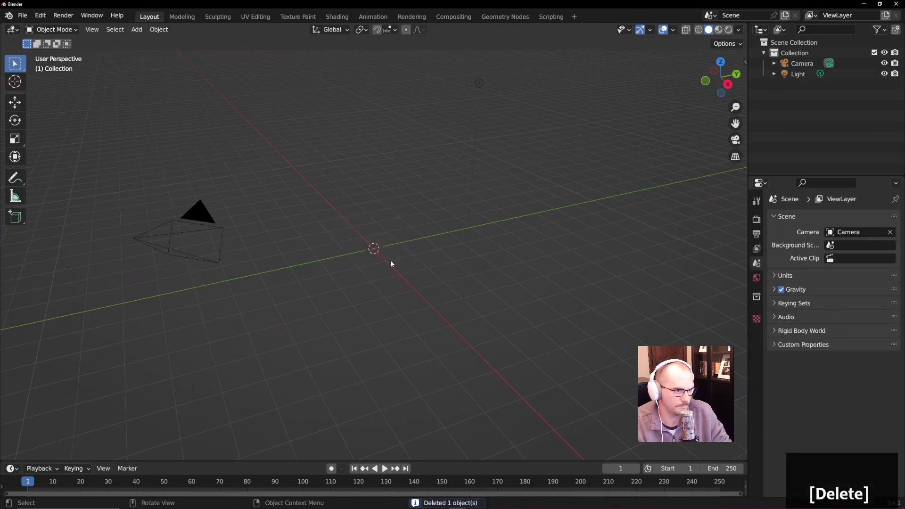
key(shift+a)
mouse_move(364, 143)
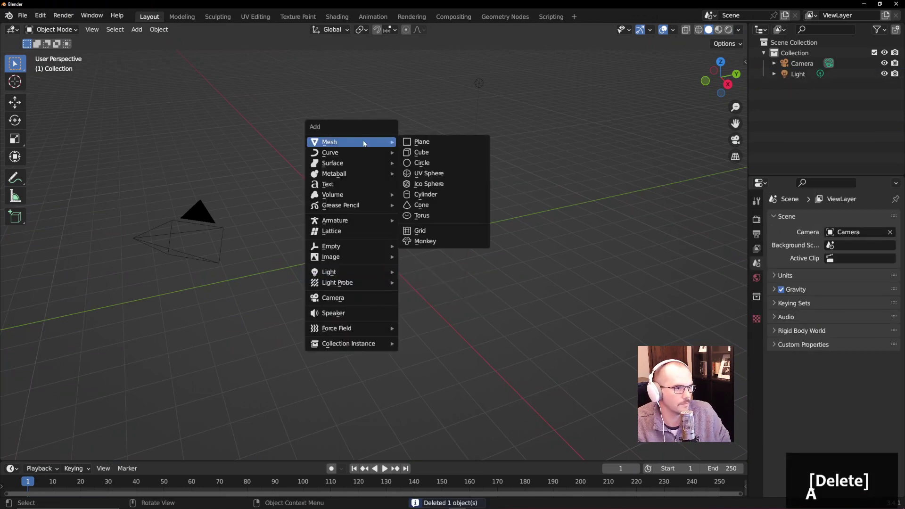
click(471, 142)
key(s)
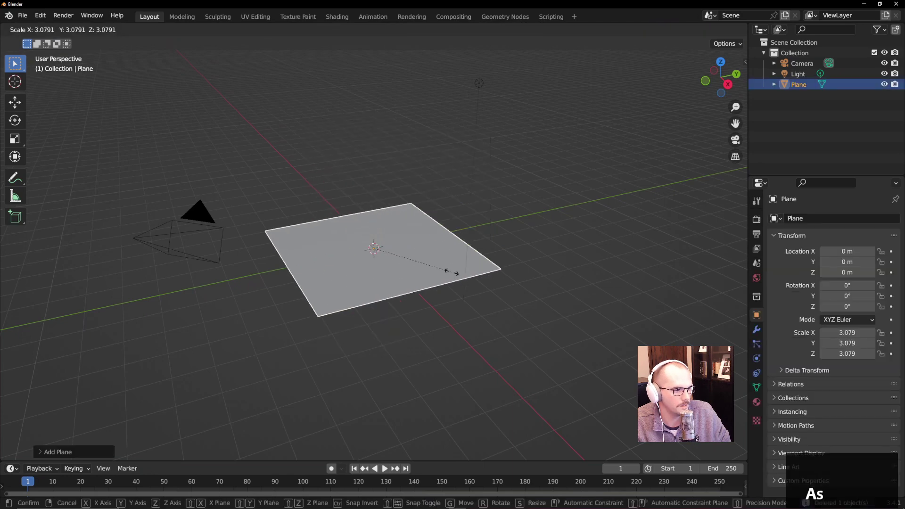
click(658, 304)
Step: Add a monkey head mesh and raise it about 1.27 m along Z so it stands above the plane
key(shift+a)
mouse_move(530, 270)
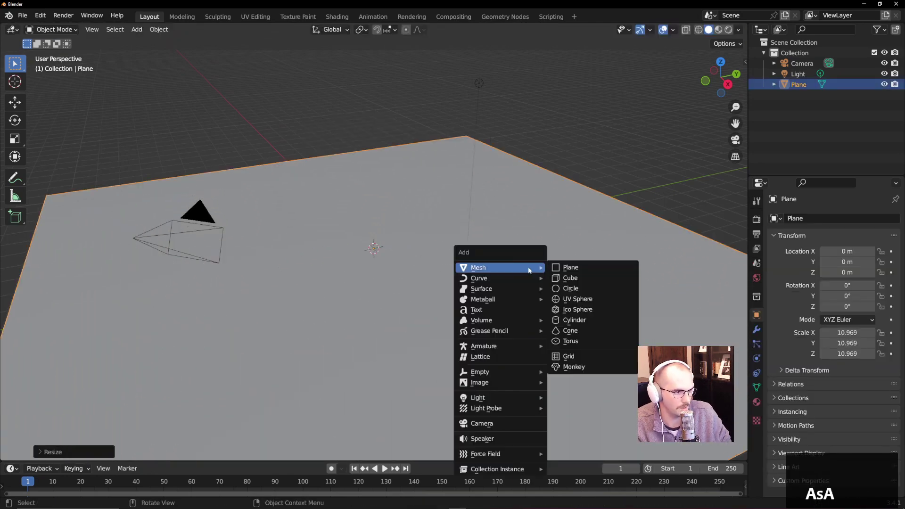
click(576, 367)
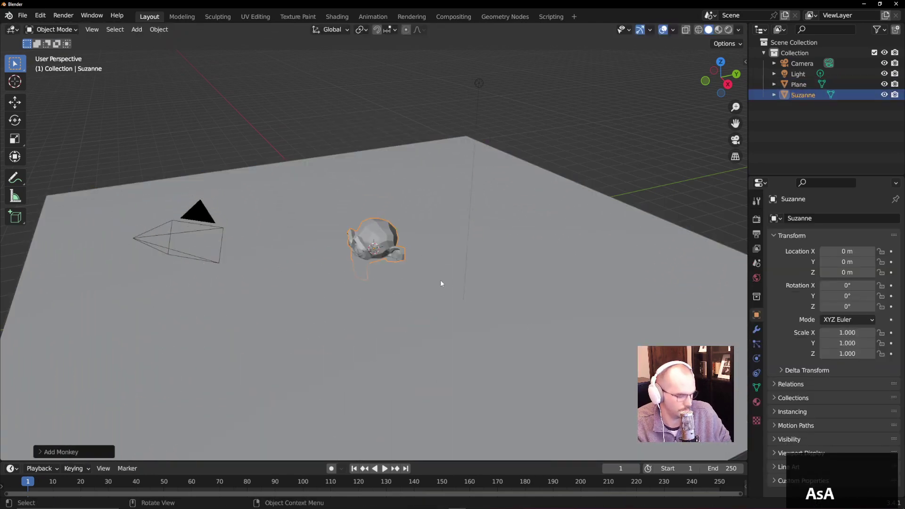
key(g)
key(z)
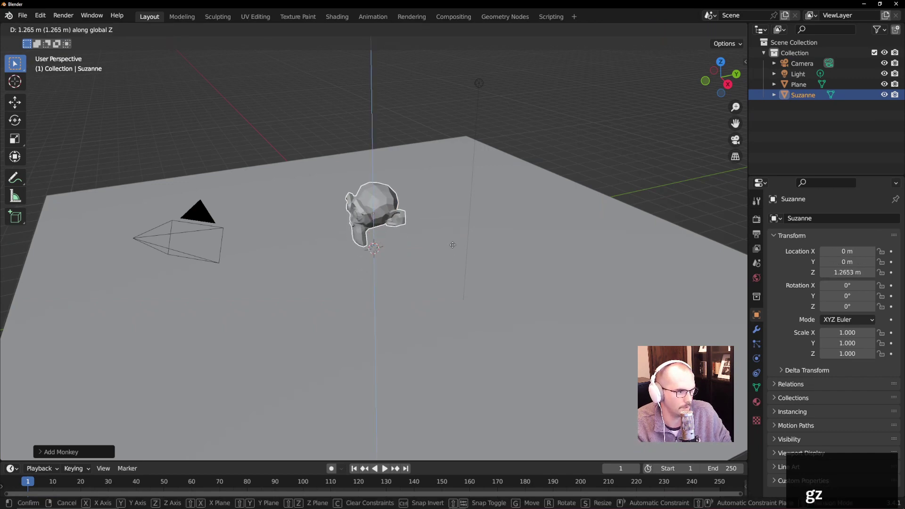
click(372, 244)
middle_drag(372, 245, 443, 236)
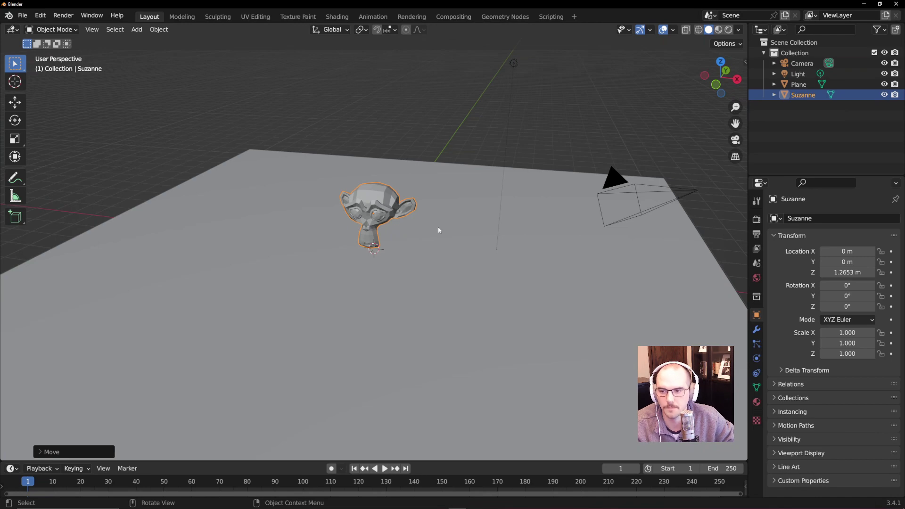
Step: Show the viewport in rendered shading and rotate the monkey head about 71° around Z
click(728, 29)
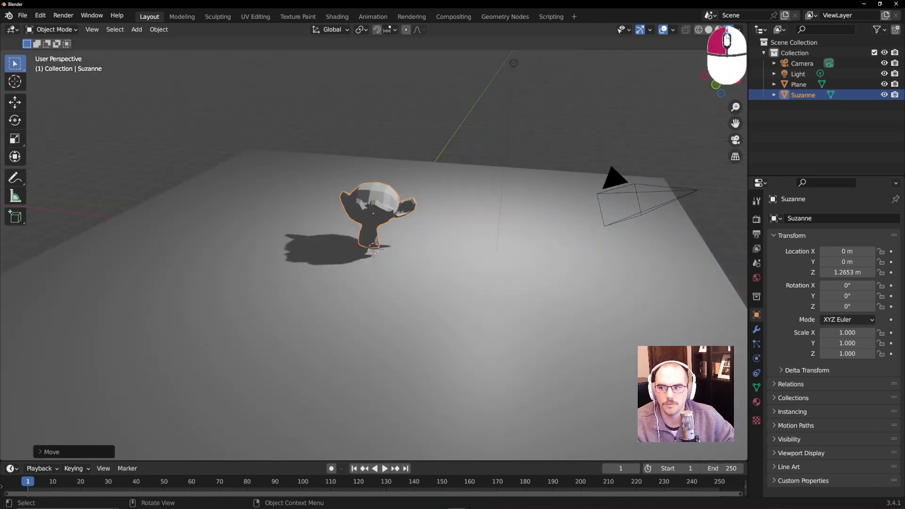
click(513, 65)
middle_drag(513, 64, 417, 214)
click(409, 212)
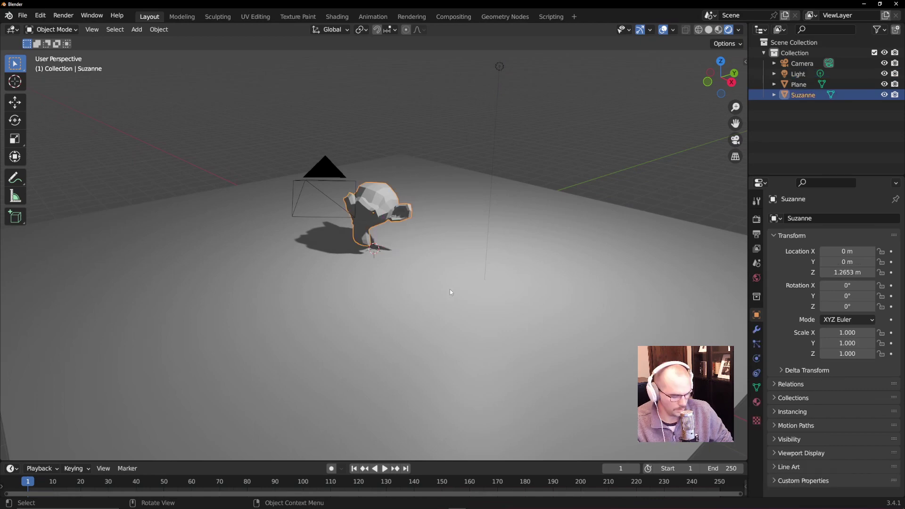
key(r)
key(z)
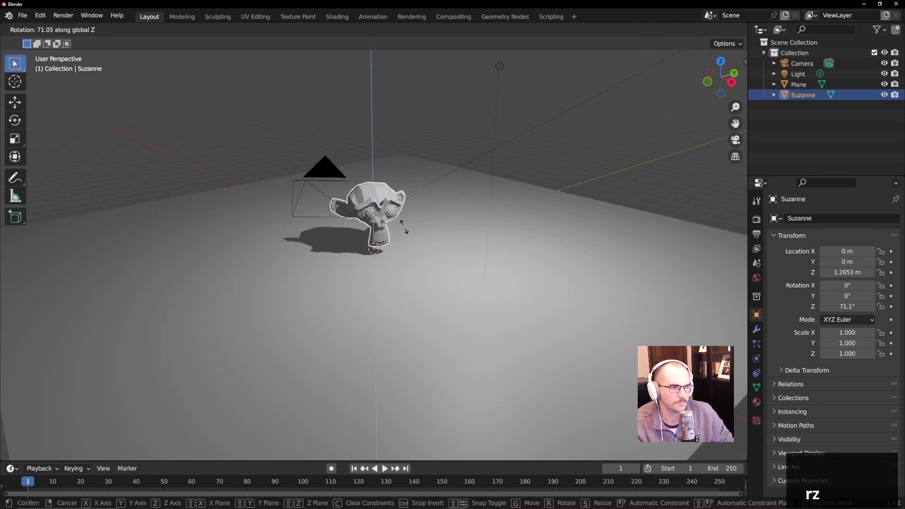
click(325, 415)
Step: Move the light lower and nearer the monkey head, to about X 3.54 m, Y -0.77 m, Z 4.21 m
click(499, 67)
key(g)
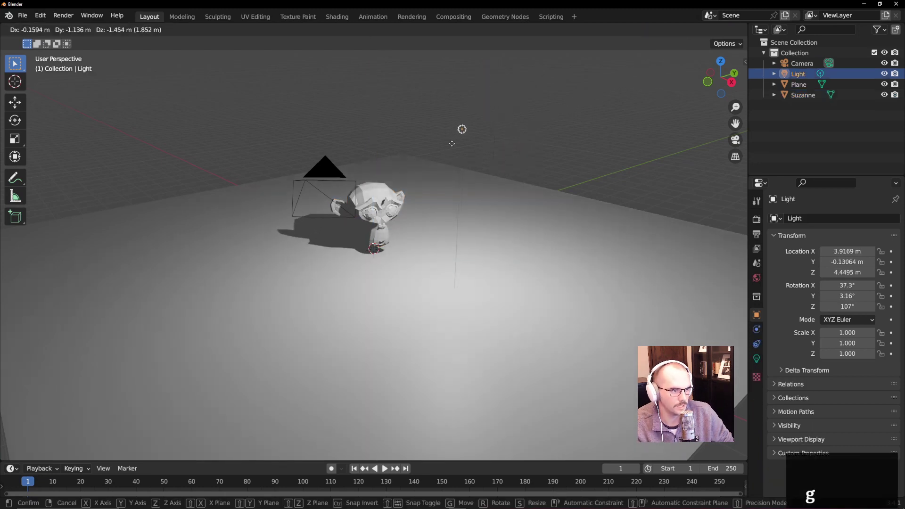
click(434, 143)
middle_drag(329, 262, 436, 273)
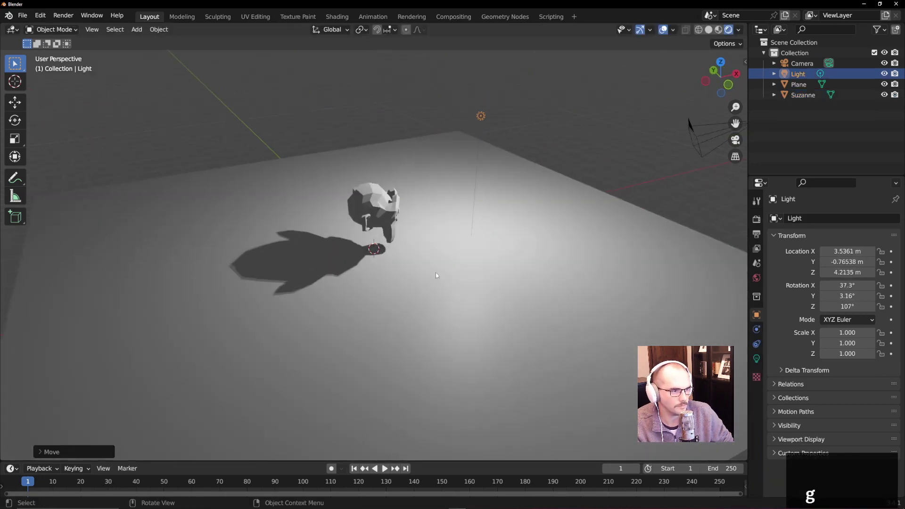
scroll(396, 295, up, 4)
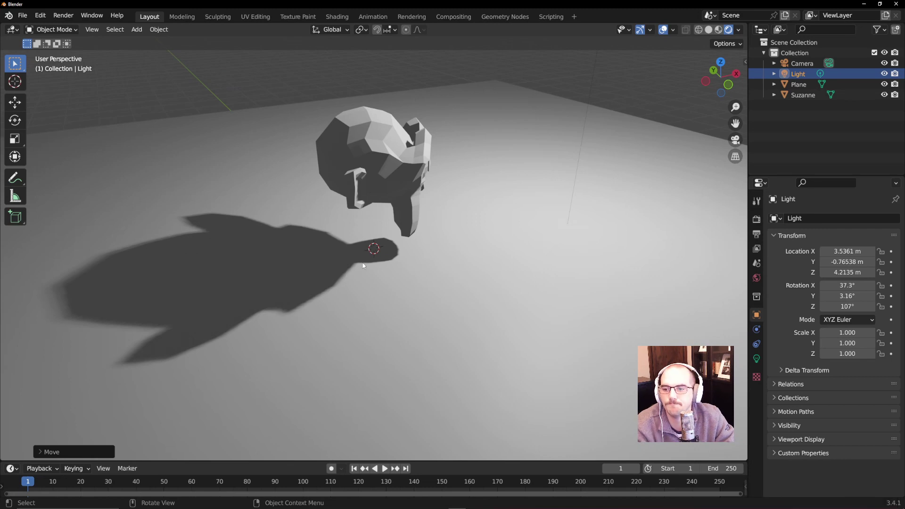
Step: Show the scene's render settings and look at the available render engine options
middle_drag(363, 258, 448, 139)
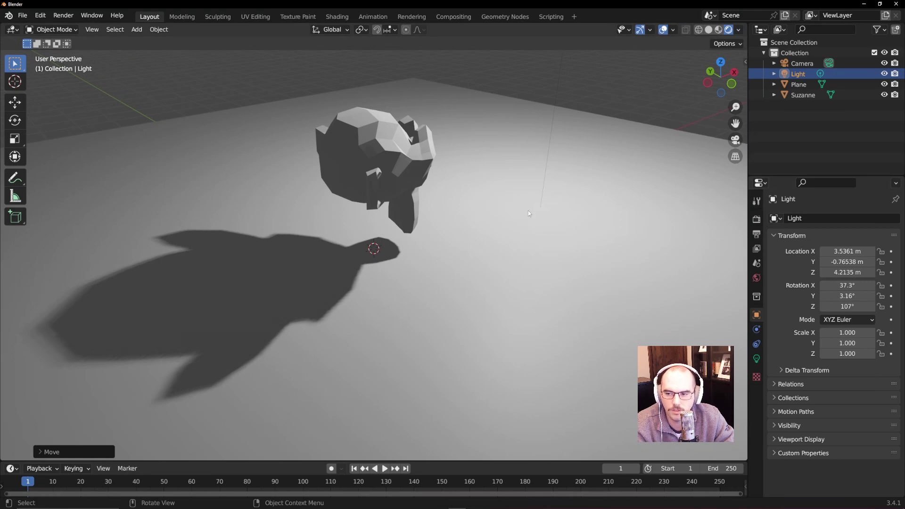
click(756, 220)
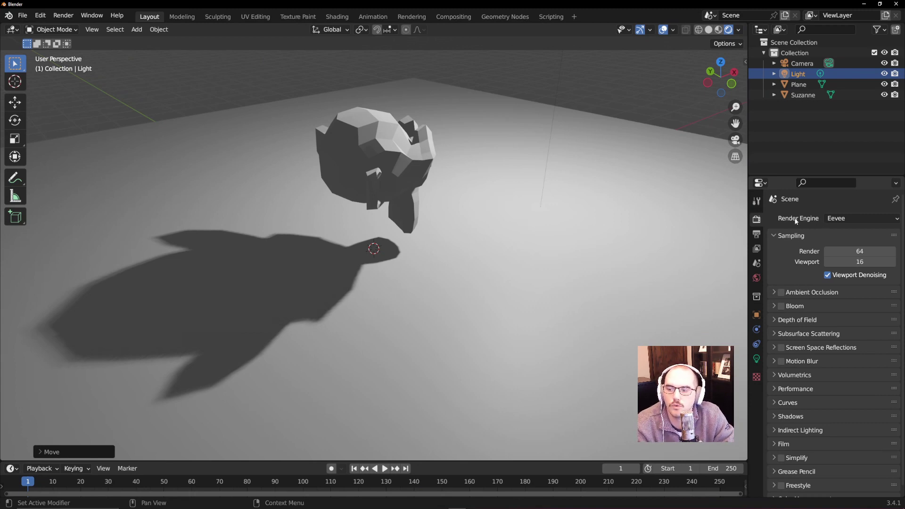
click(857, 219)
click(856, 219)
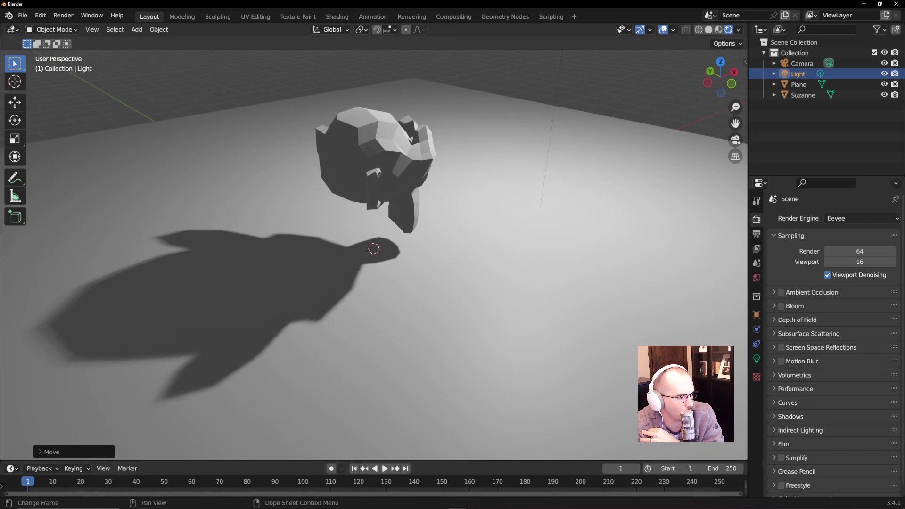
Step: Switch to File Explorer and open the Spring 2023 folder
click(231, 508)
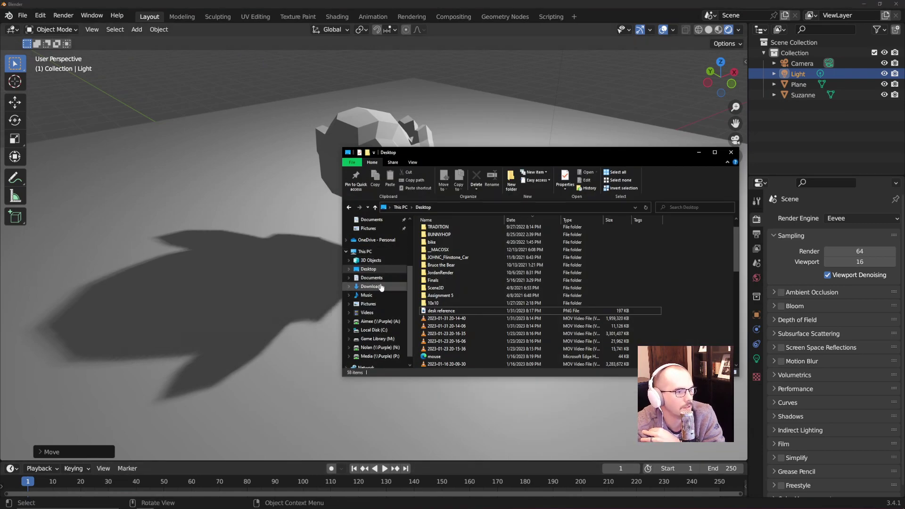
scroll(381, 286, up, 3)
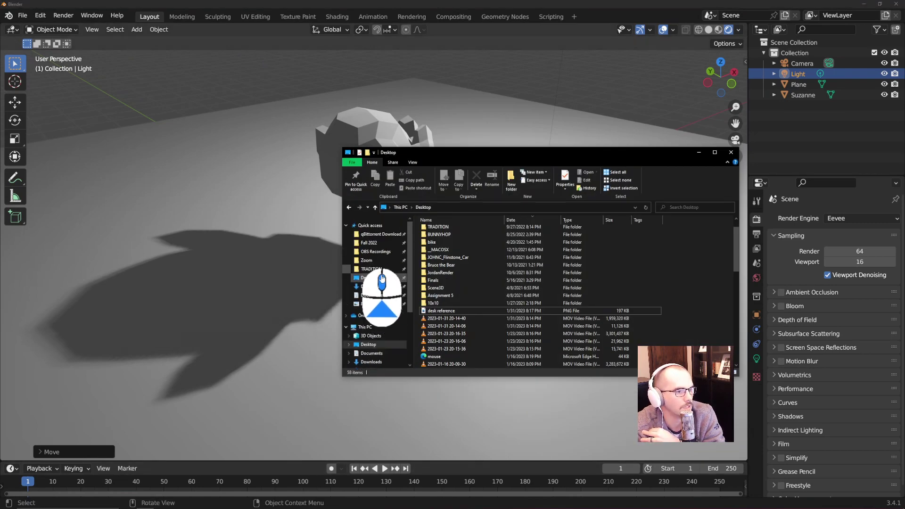
scroll(393, 332, down, 3)
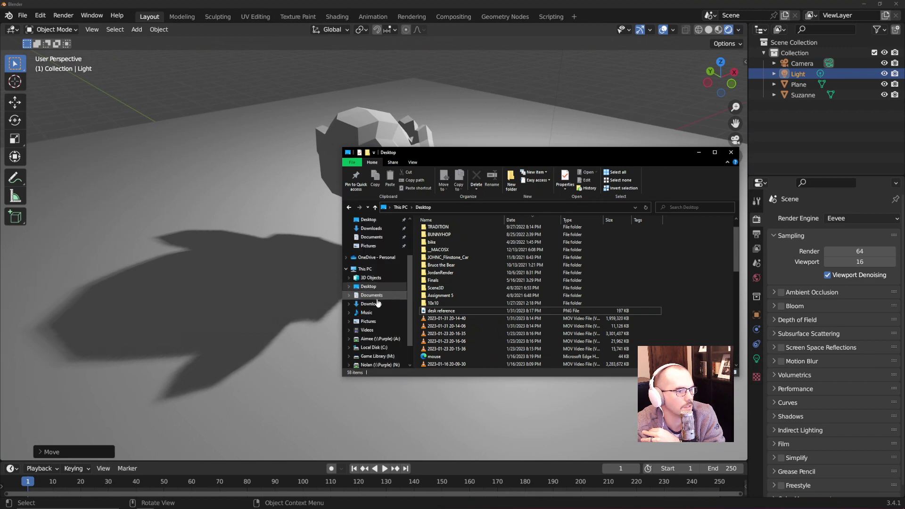
scroll(427, 233, up, 1)
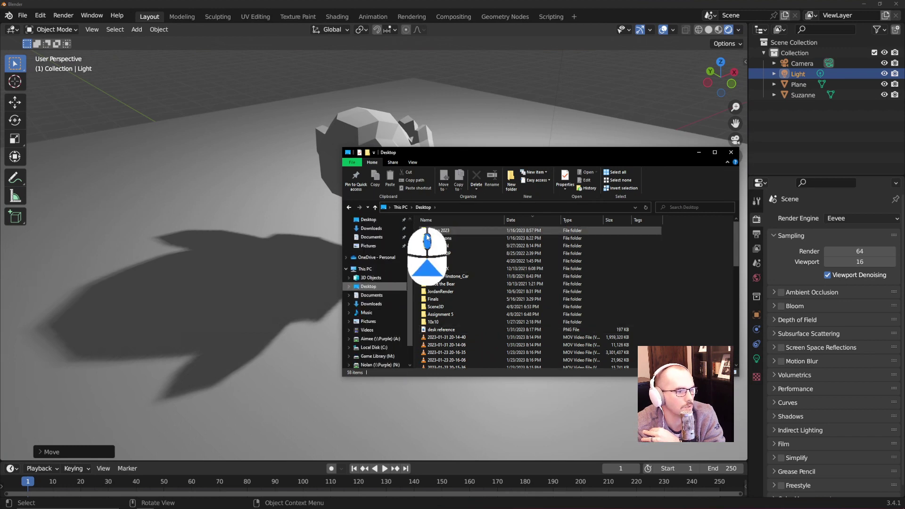
scroll(376, 306, up, 3)
drag(429, 232, 377, 244)
click(377, 243)
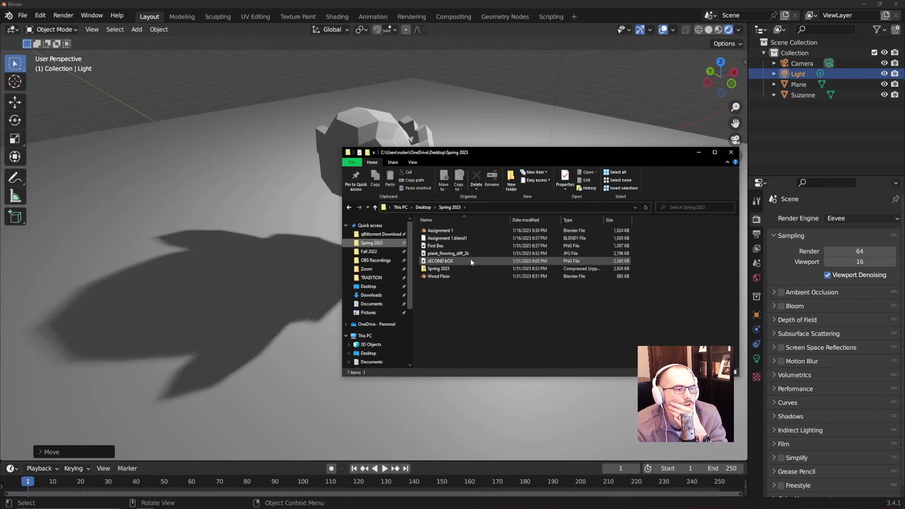
Step: View the sECOND bOX image, examine the shadow at the green cube's lower corner up close, and return to Blender
double_click(470, 260)
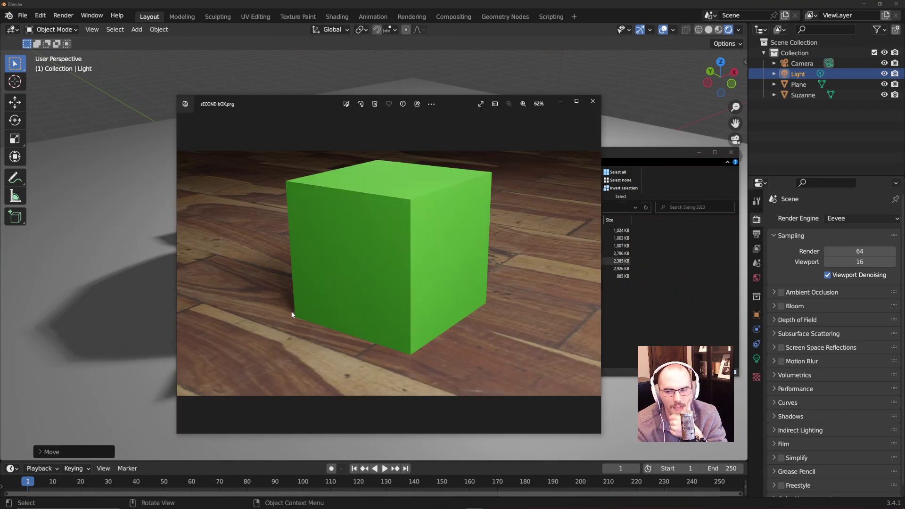
scroll(292, 313, up, 10)
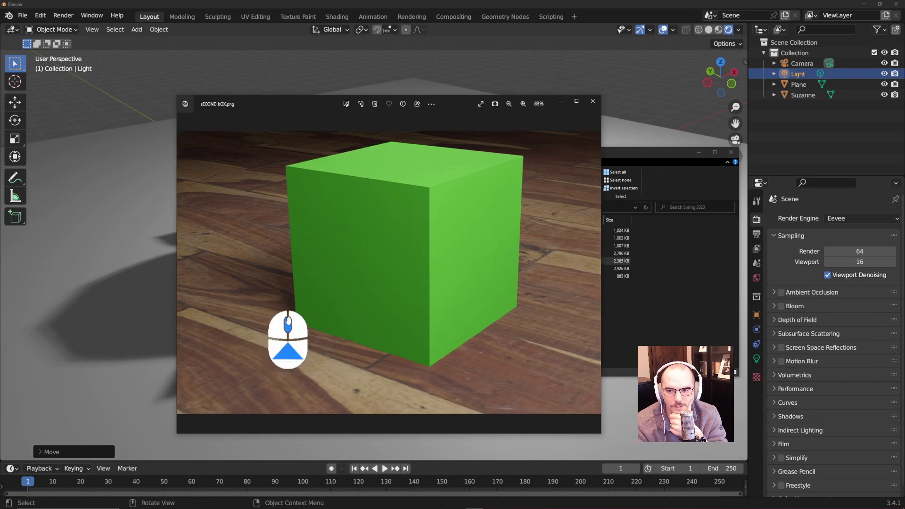
scroll(332, 344, up, 3)
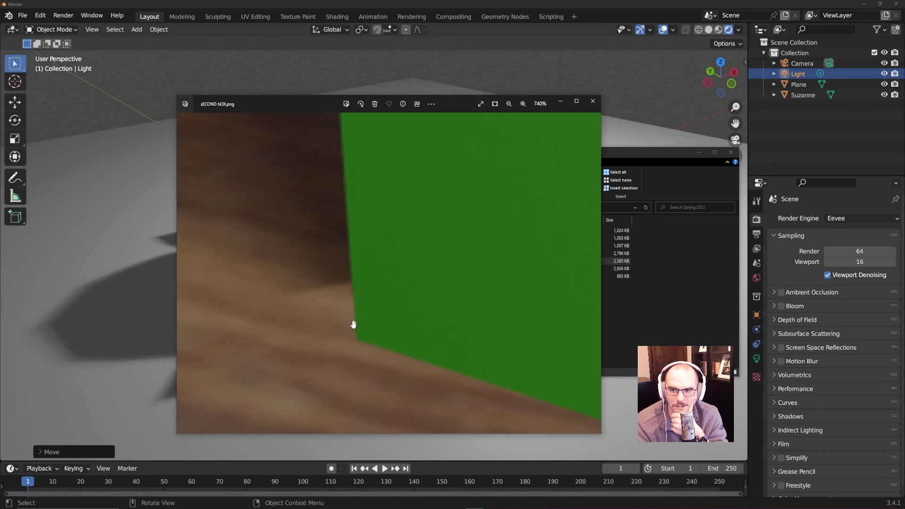
click(592, 101)
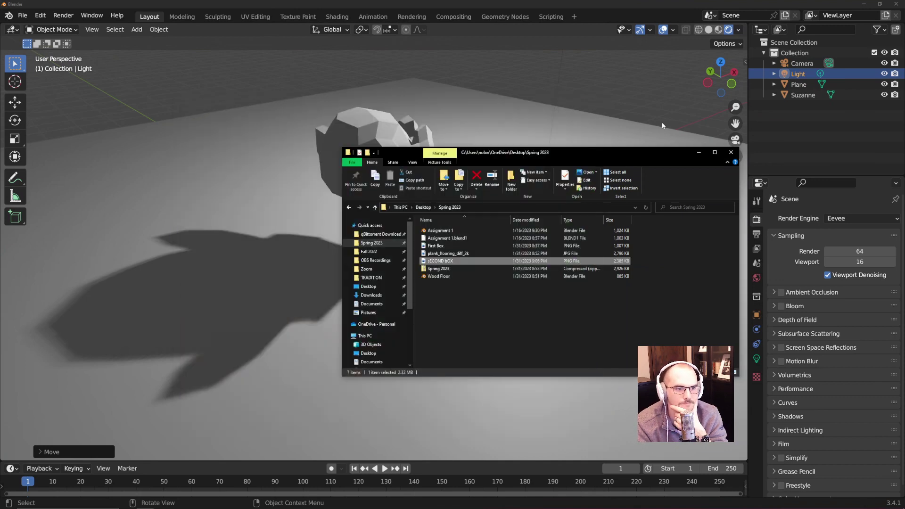
click(583, 7)
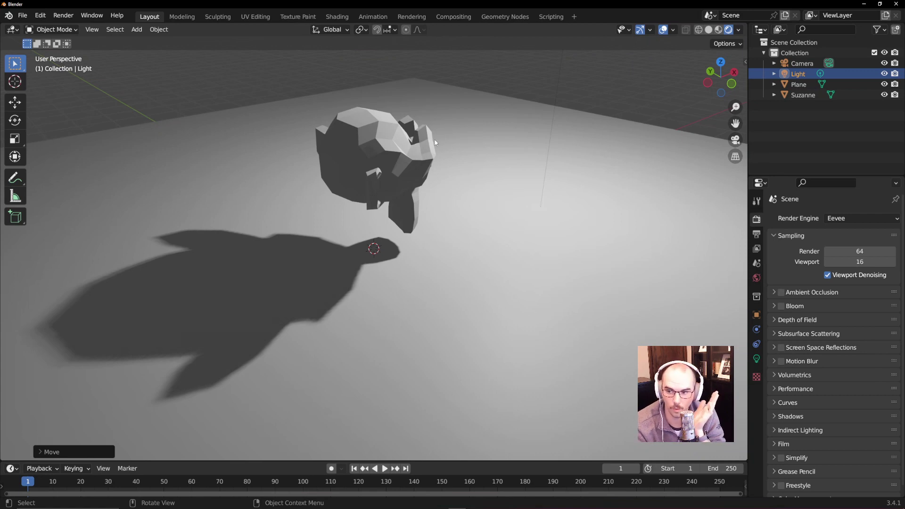
Step: Try lowering the monkey head onto the plane to inspect the shadow where they meet, and undo the move
key(g)
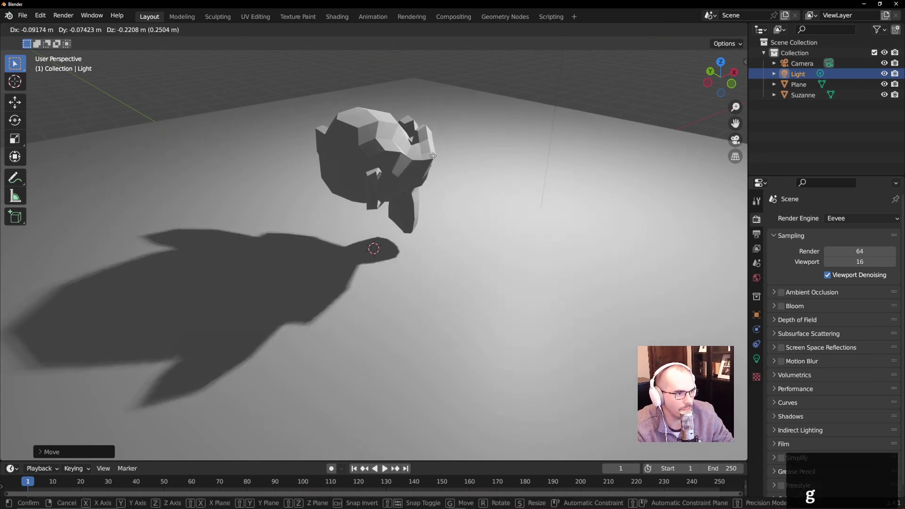
key(Escape)
click(426, 151)
key(g)
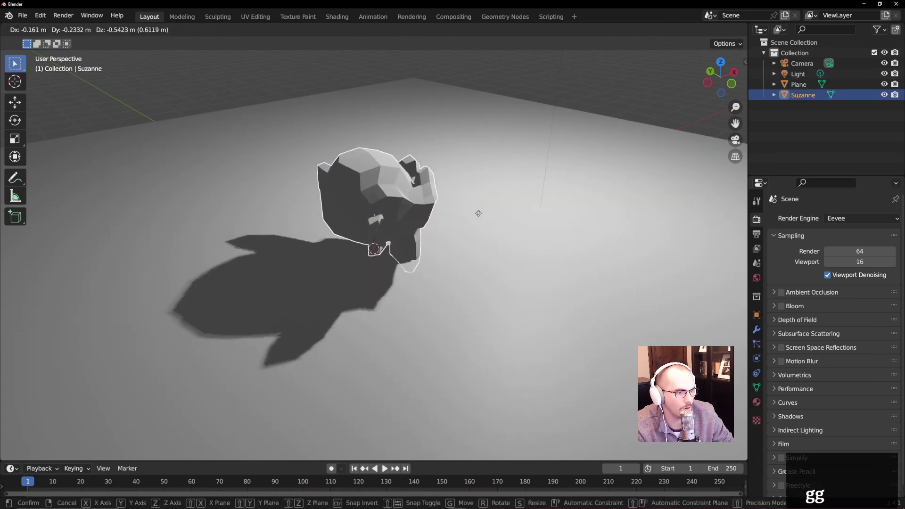
click(477, 215)
scroll(477, 215, up, 8)
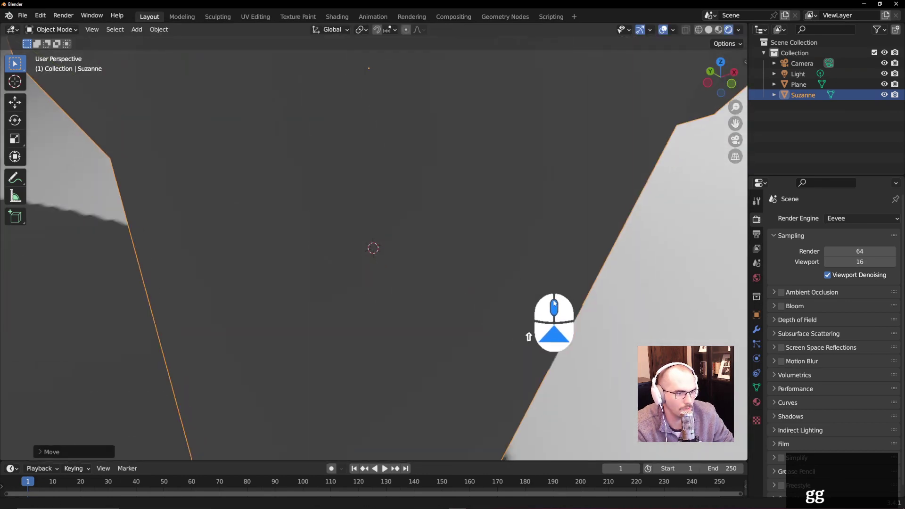
scroll(394, 189, down, 3)
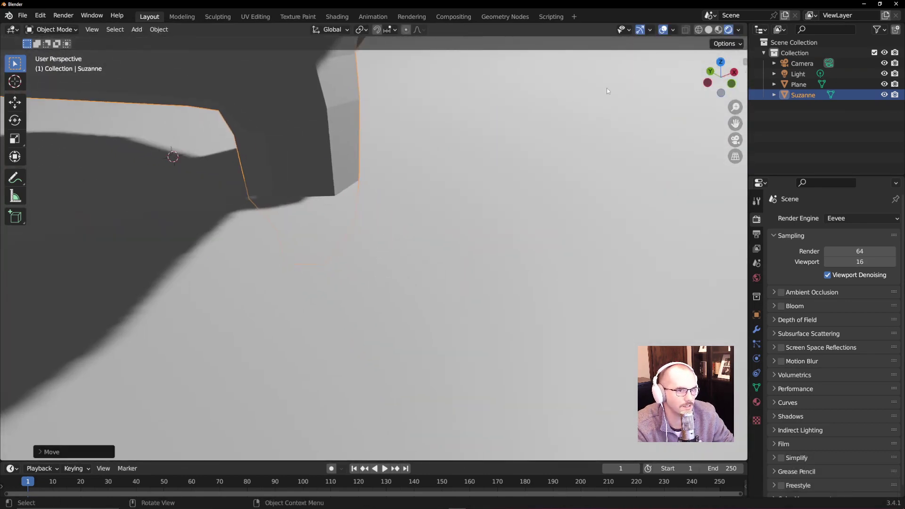
scroll(374, 187, down, 8)
key(ctrl+z)
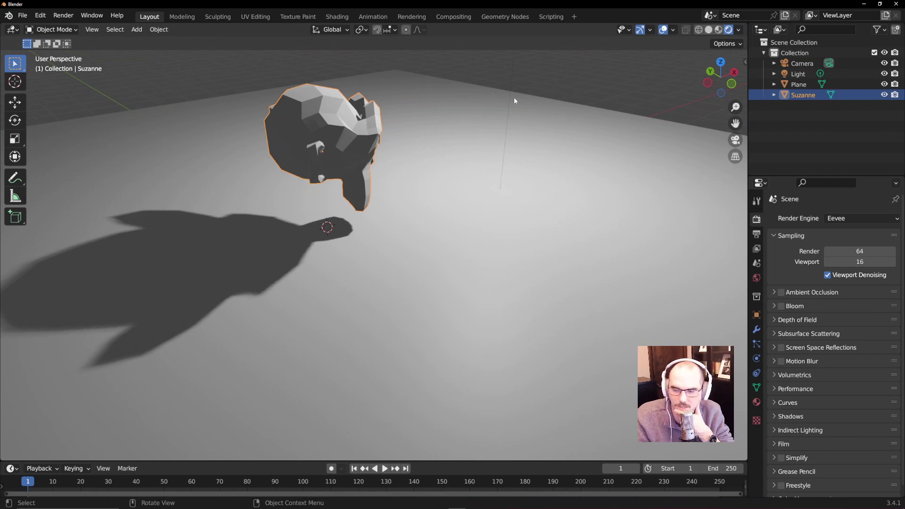
Step: Preview the scene with the Workbench and Eevee render engines, and set the render engine to Cycles
click(840, 218)
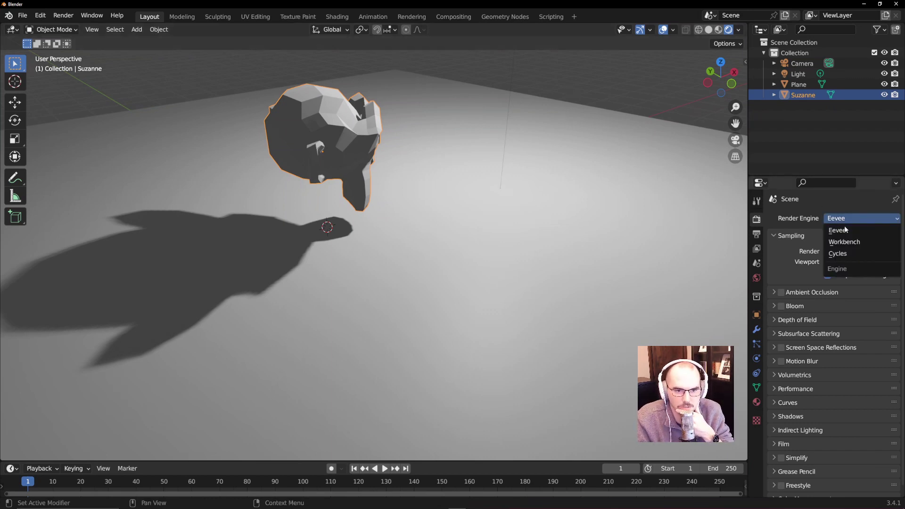
click(841, 242)
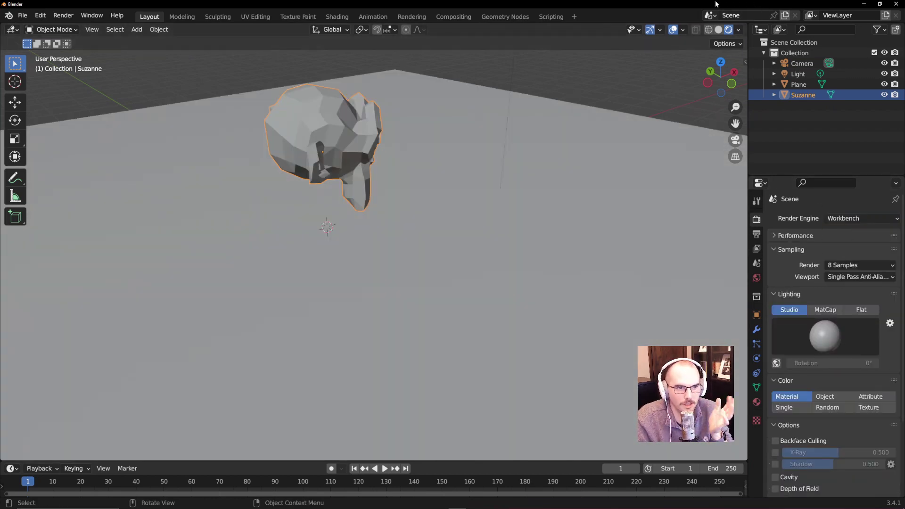
click(861, 219)
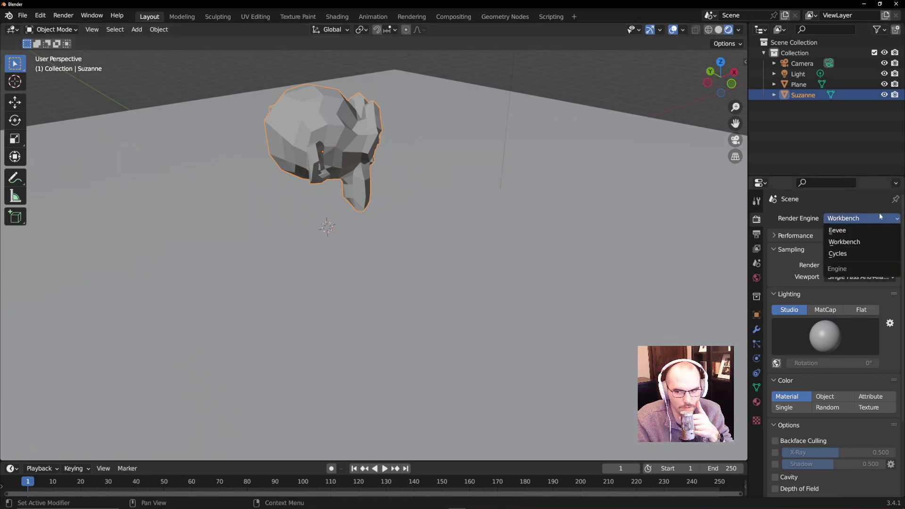
click(852, 230)
click(854, 220)
click(842, 253)
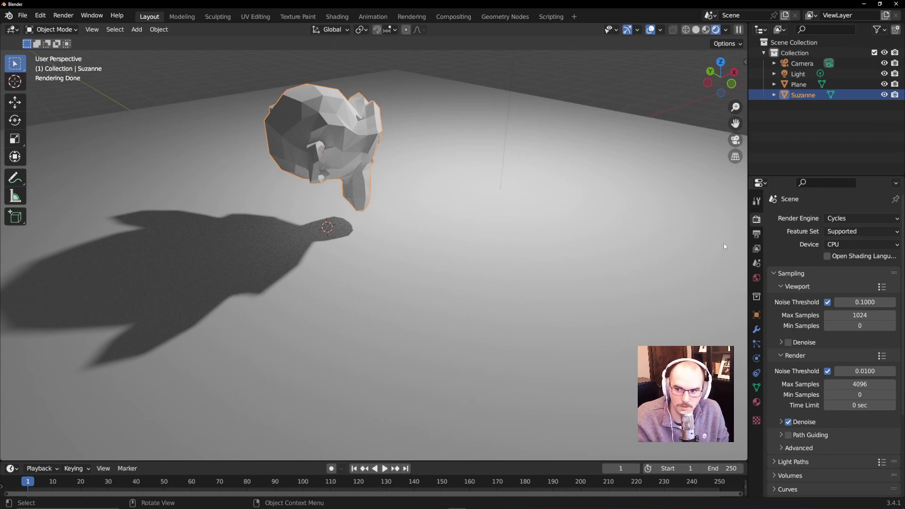
Step: Set the Cycles render device to GPU Compute
click(834, 246)
click(816, 246)
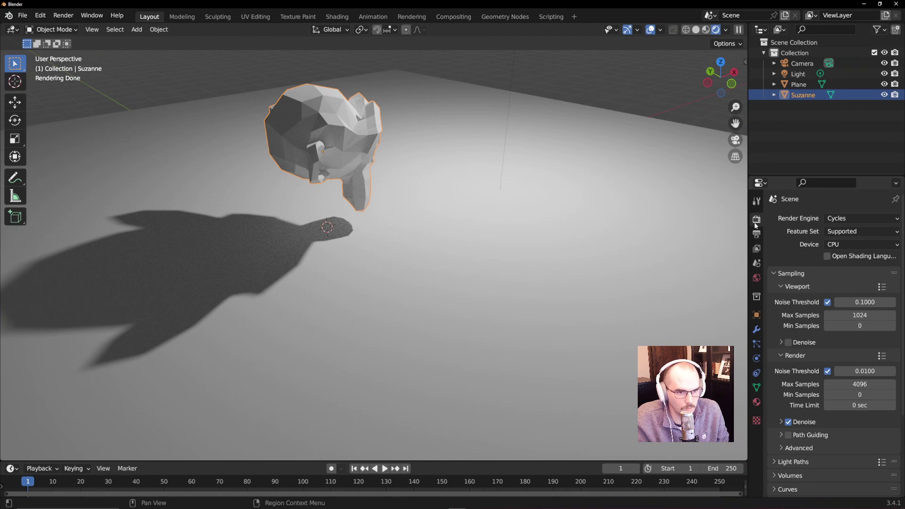
click(850, 218)
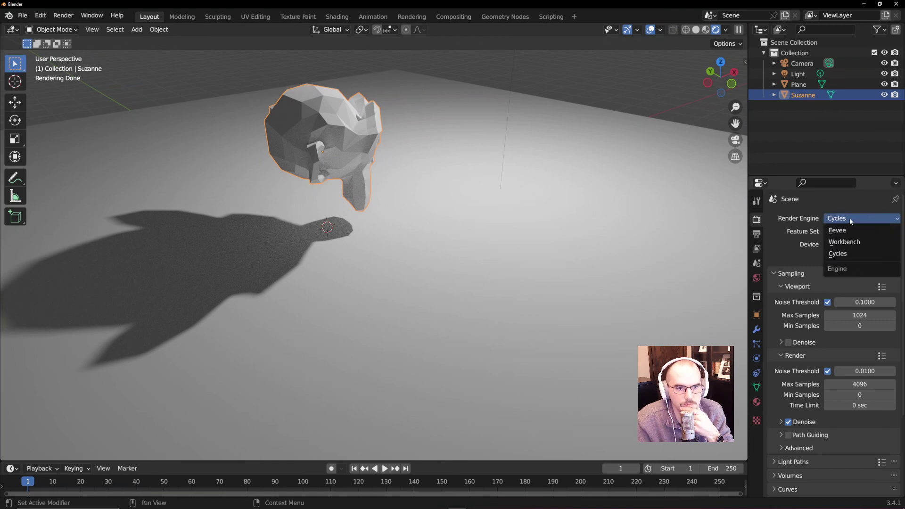
click(841, 218)
click(848, 244)
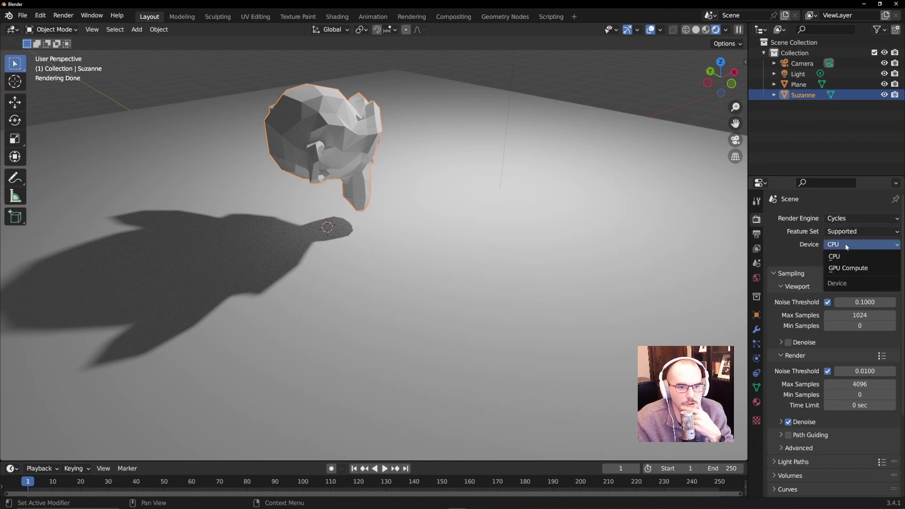
click(847, 268)
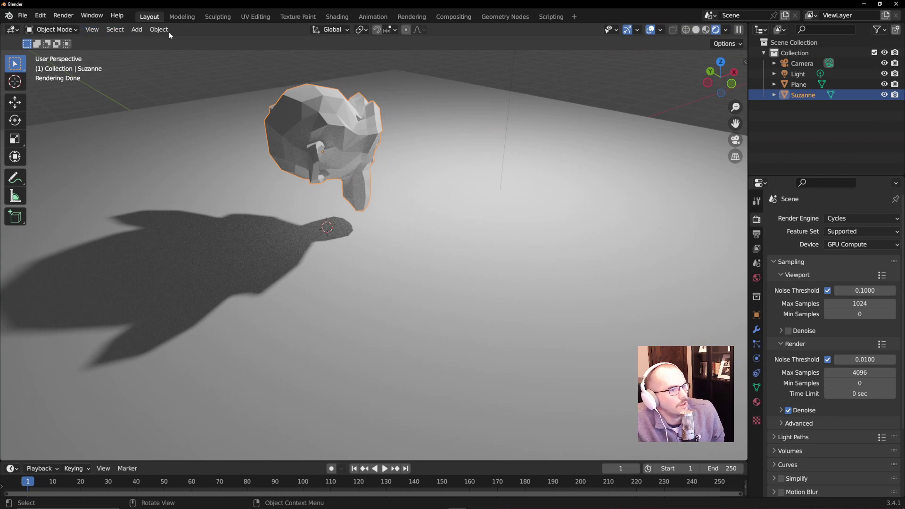
Step: Open the System section of the Blender preferences, with the preferences window placed over the middle of the viewport
click(40, 19)
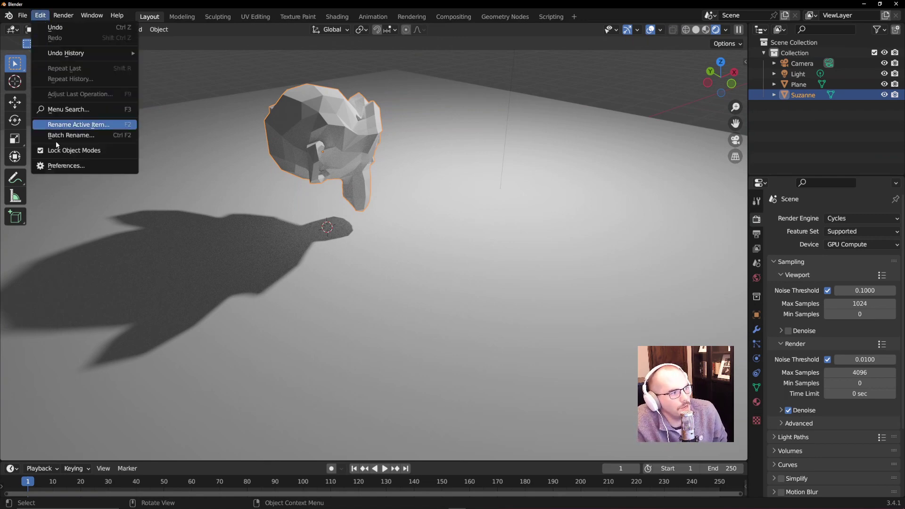
click(65, 165)
drag(132, 26, 354, 92)
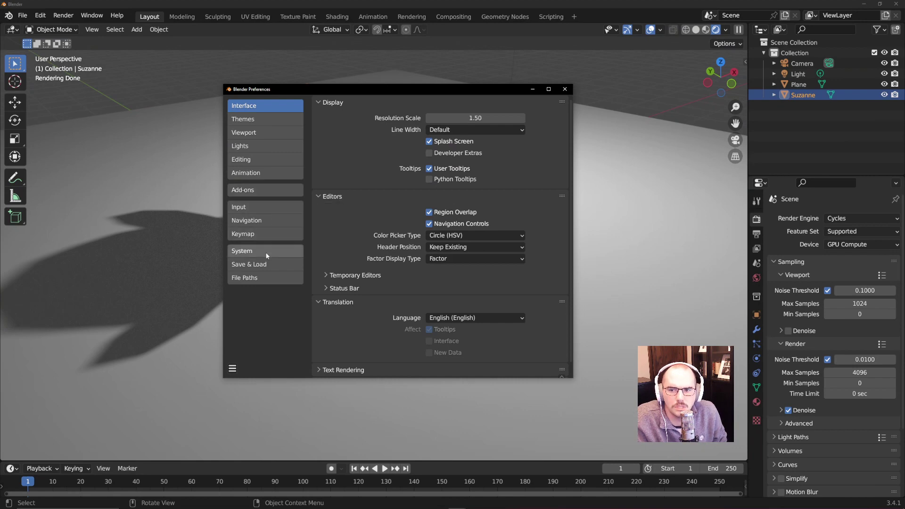
click(254, 252)
Step: Check the None, CUDA, OptiX and oneAPI options for the Cycles render devices, and select HIP
click(372, 118)
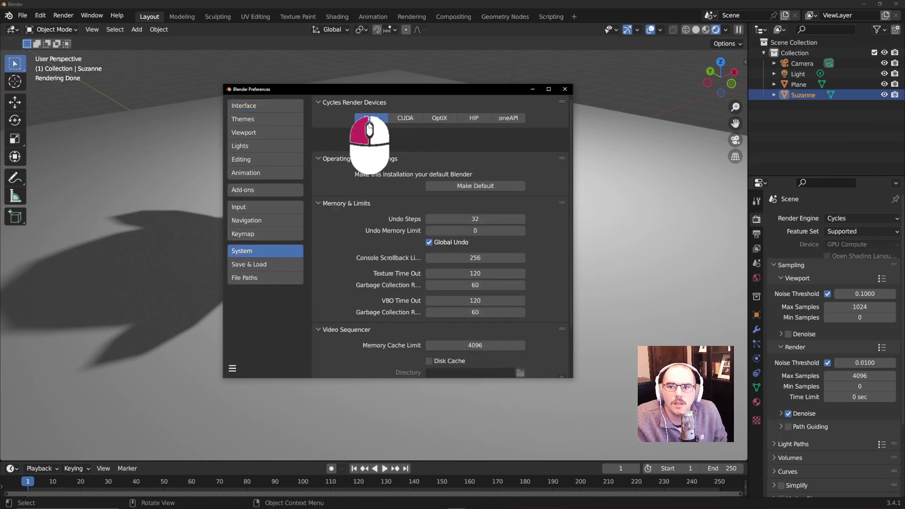
click(404, 118)
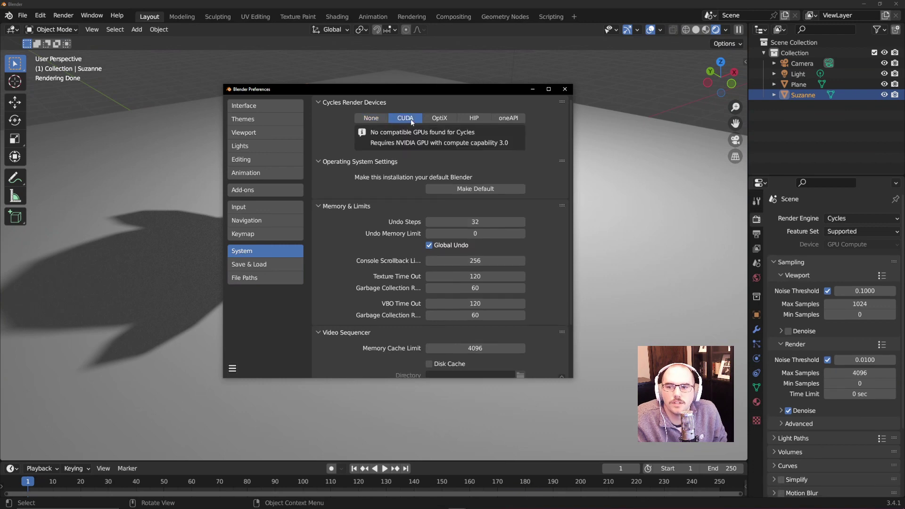
click(445, 118)
click(464, 118)
click(509, 118)
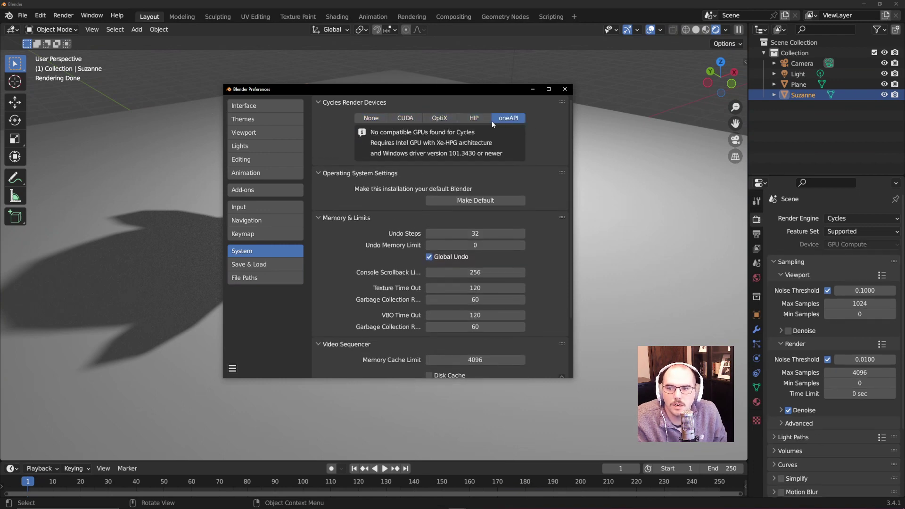
click(482, 119)
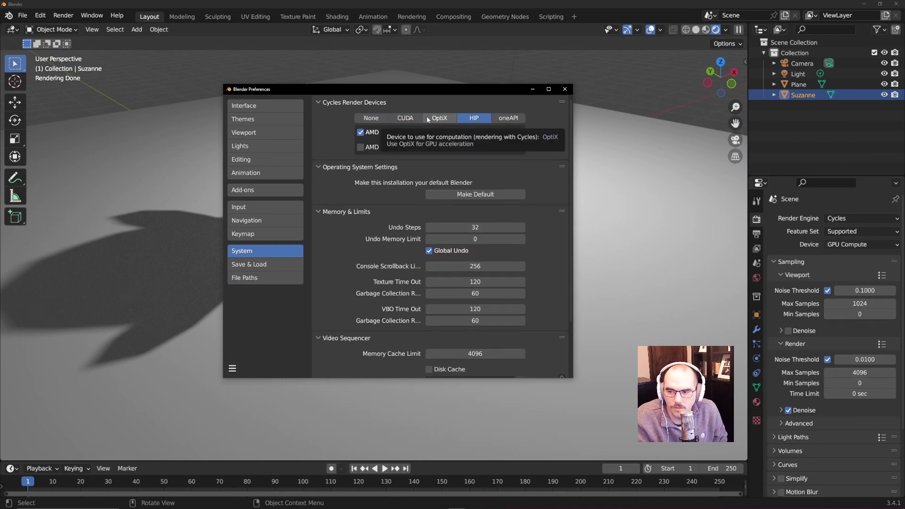
click(405, 120)
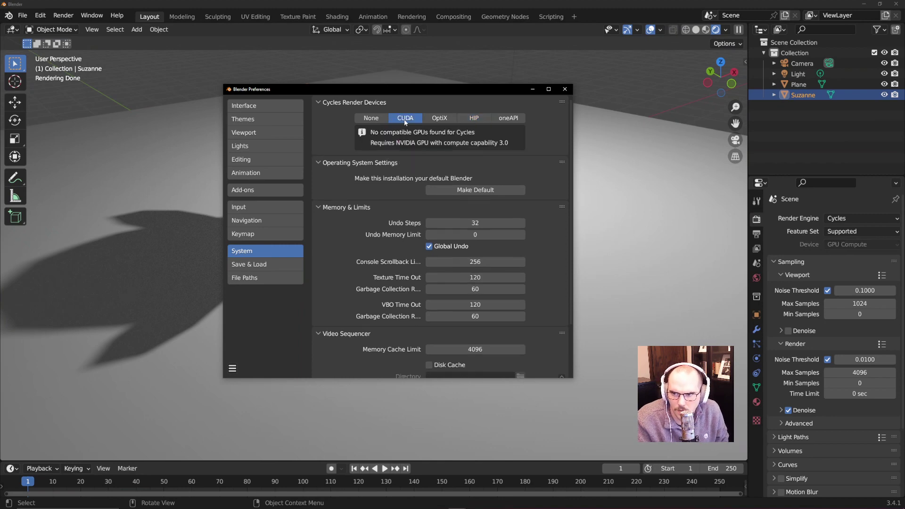
click(434, 120)
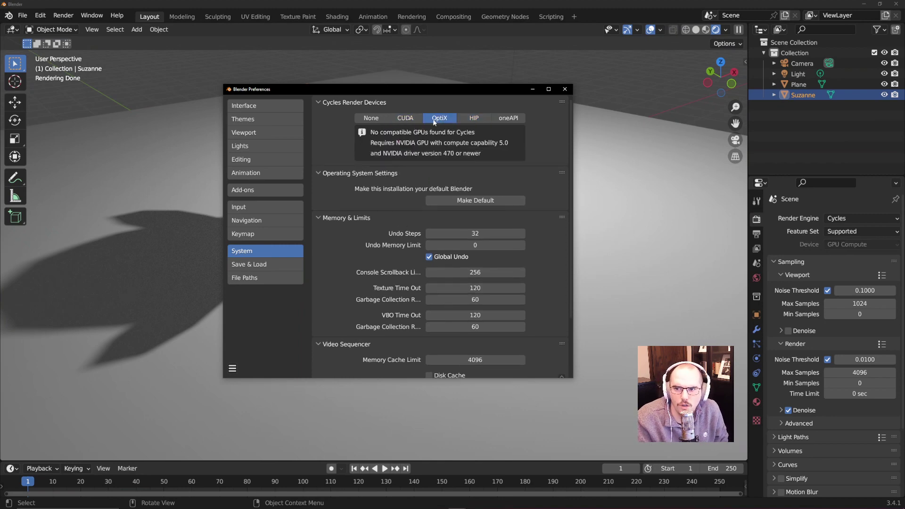
click(472, 119)
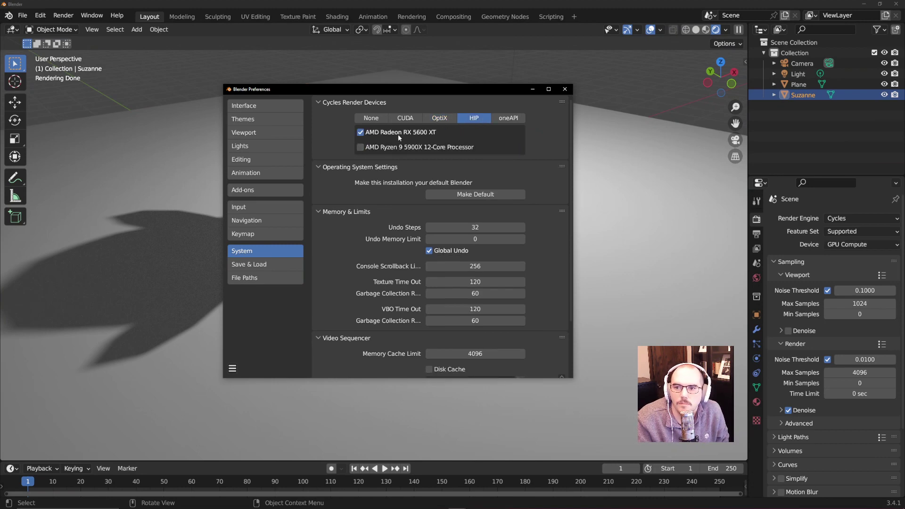
Step: Check the processor and OptiX render device options, return to HIP with only the AMD Radeon RX 5600 XT enabled, and close the preferences
click(361, 148)
click(361, 148)
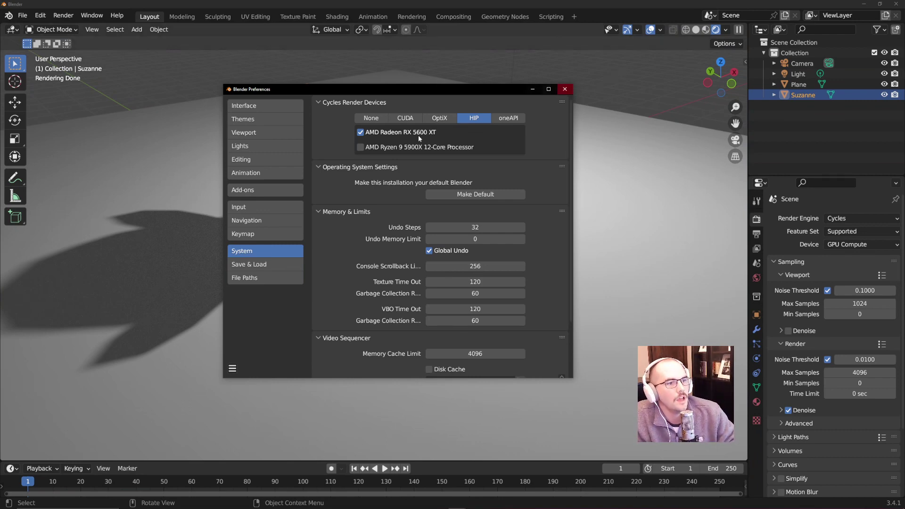
click(439, 118)
click(474, 118)
click(565, 89)
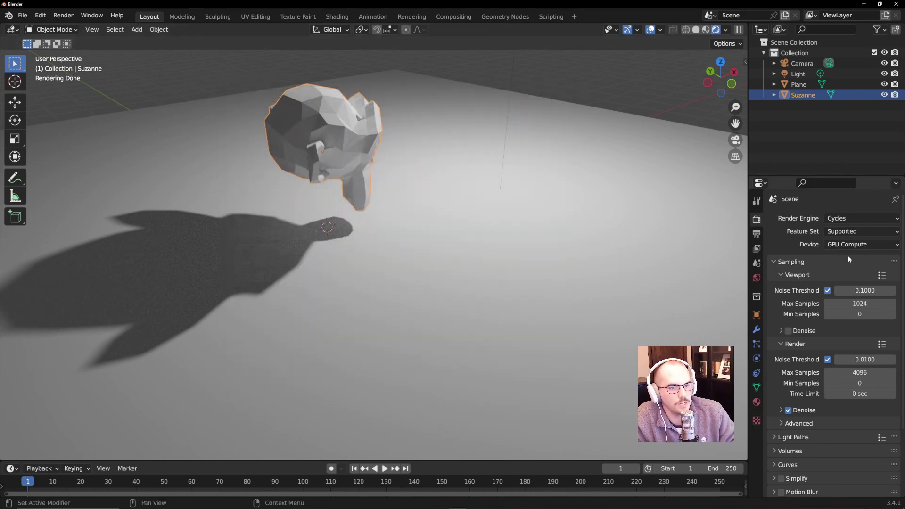
click(849, 244)
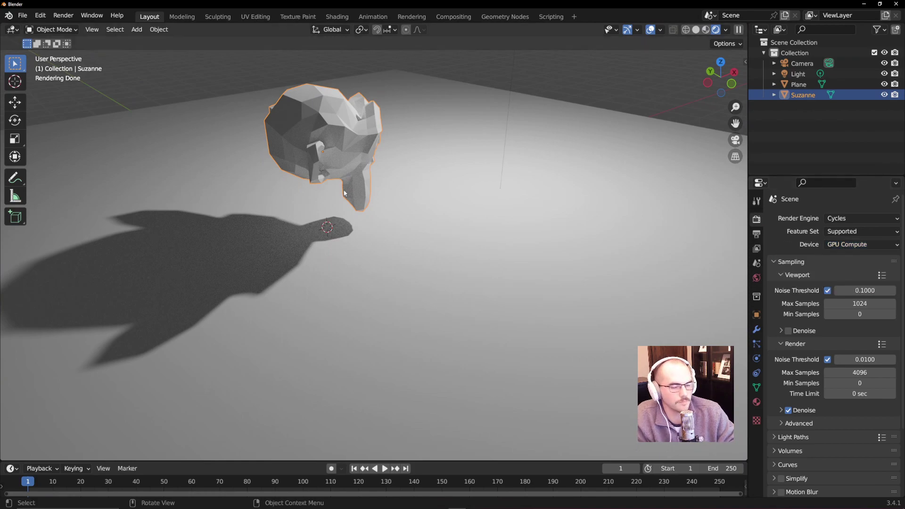
Step: Move the point light closer to the monkey head and inspect the head and its shadow in the Cycles preview from several angles
middle_drag(343, 193, 425, 316)
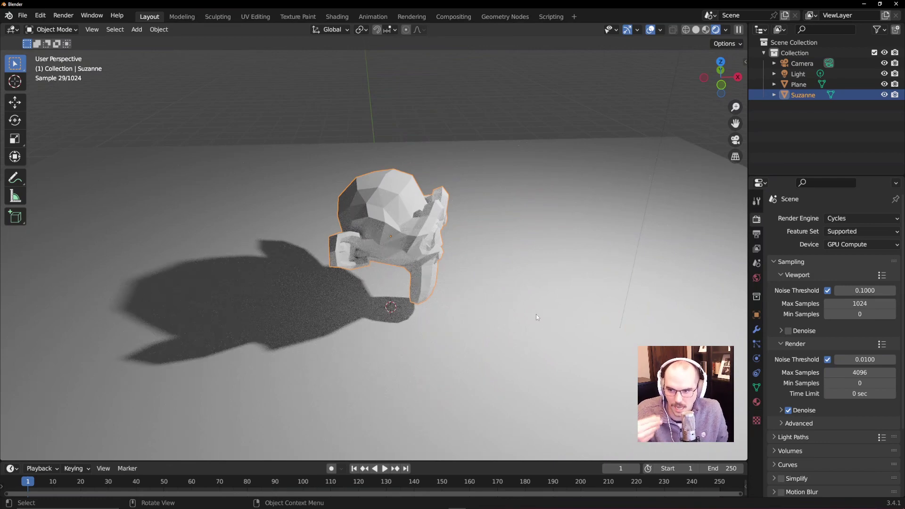
scroll(588, 185, down, 2)
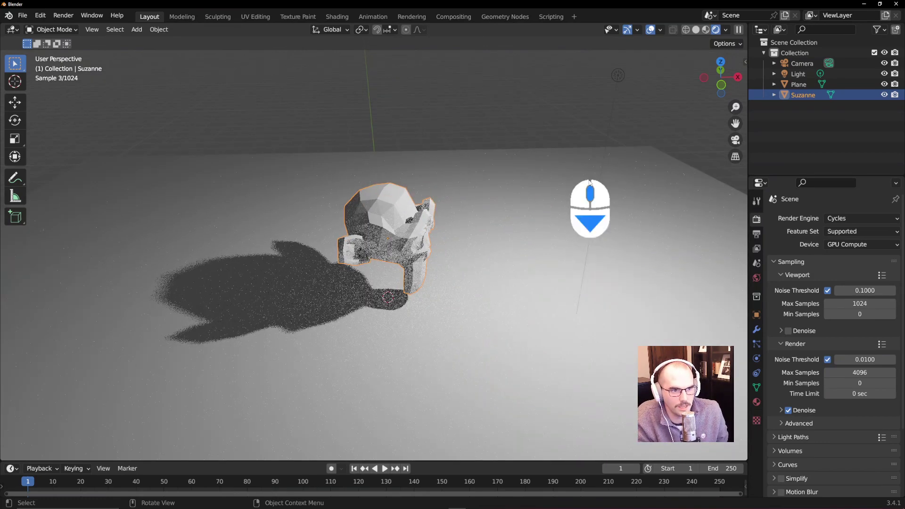
key(g)
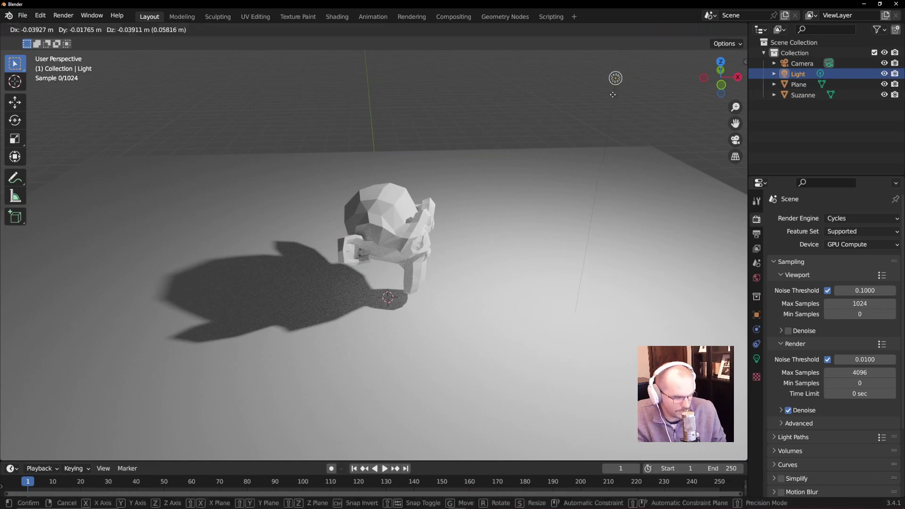
click(498, 177)
middle_drag(268, 272, 425, 283)
scroll(425, 283, up, 8)
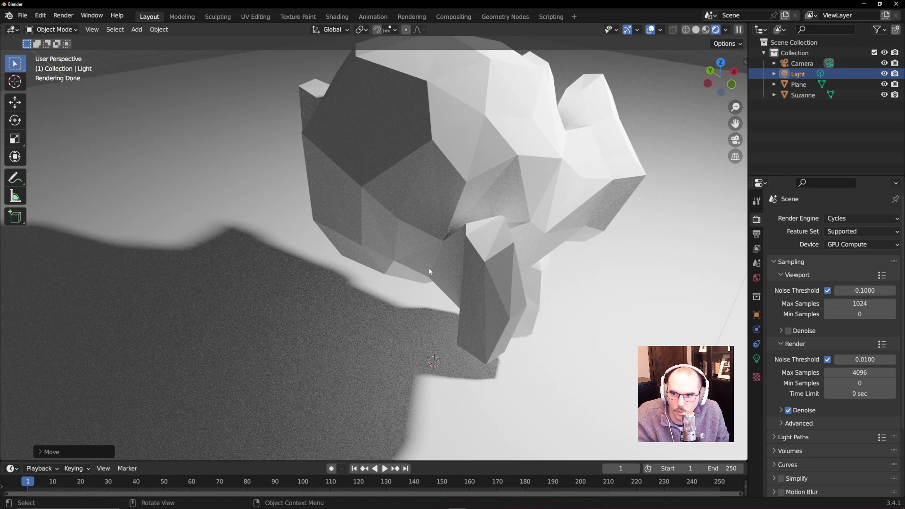
middle_drag(496, 234, 456, 374)
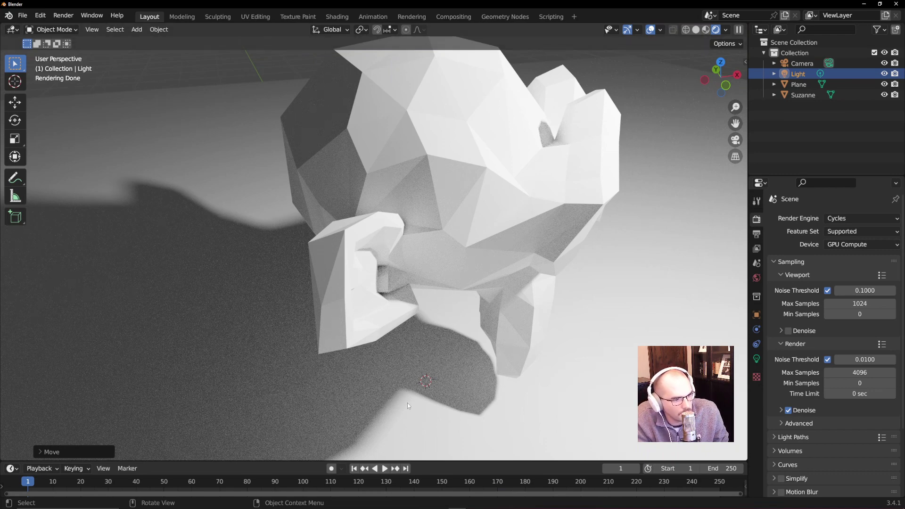
scroll(395, 398, down, 6)
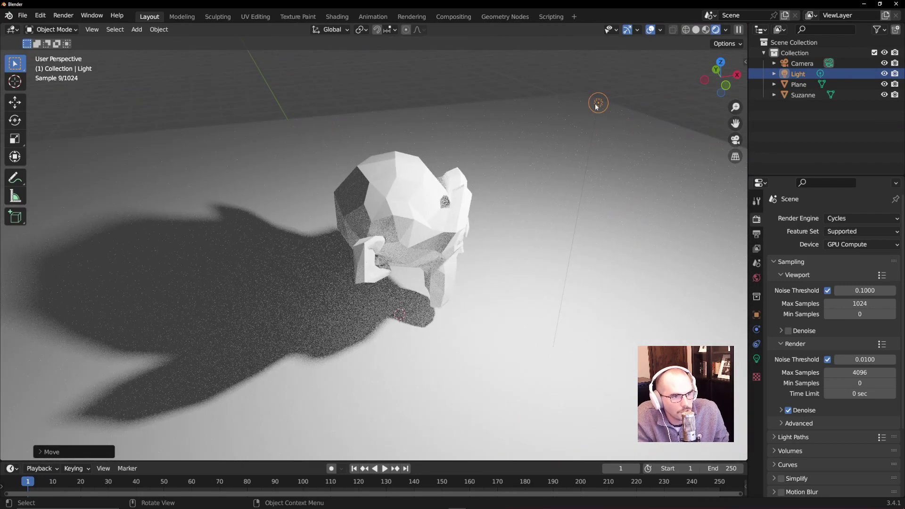
Step: Compare shadow softness by trying a 0 m radius and a much larger one on the point light, and set the radius to about 0.28 m
click(599, 103)
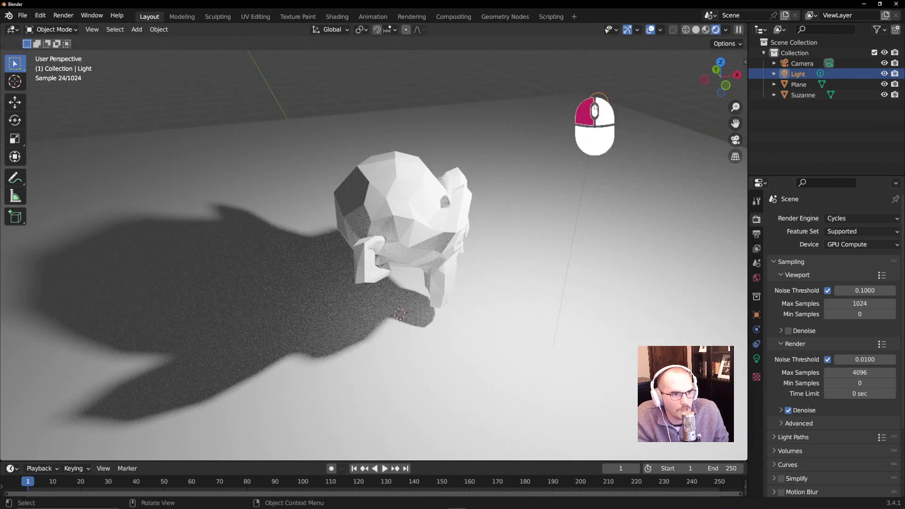
click(757, 359)
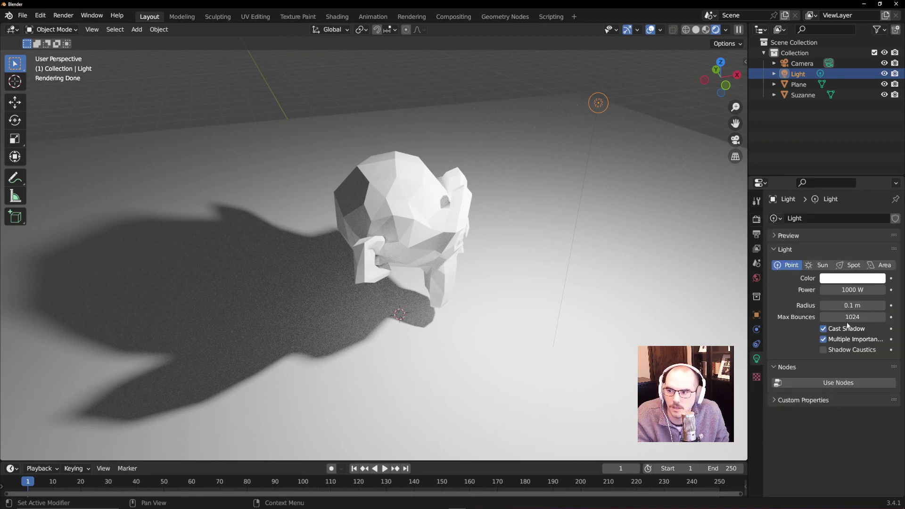
click(853, 306)
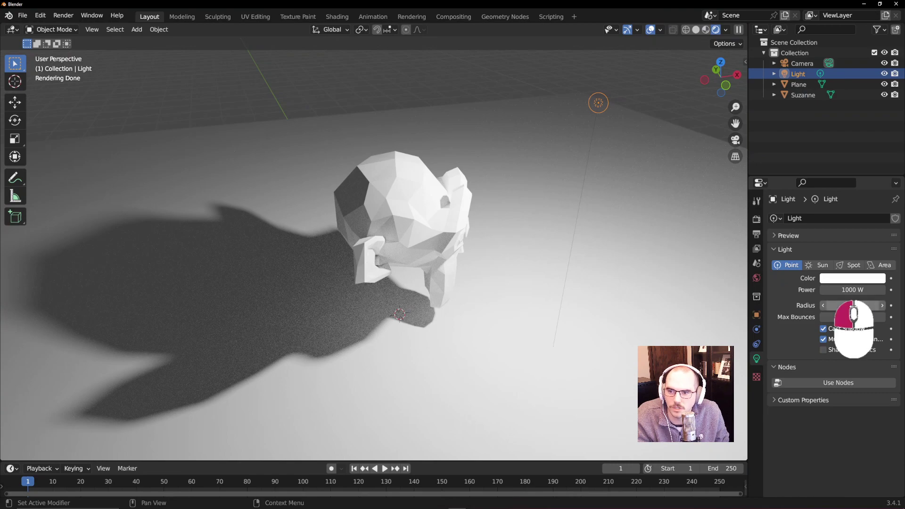
drag(853, 306, 831, 297)
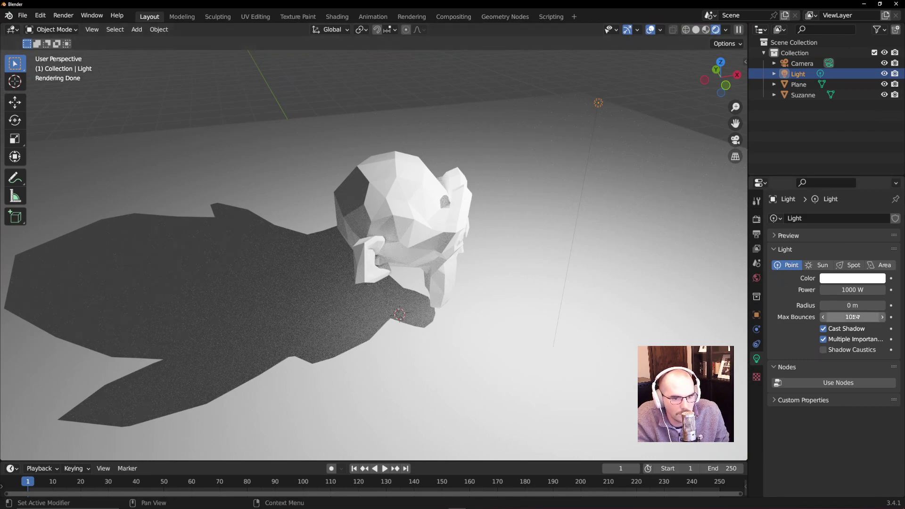
drag(853, 305, 868, 305)
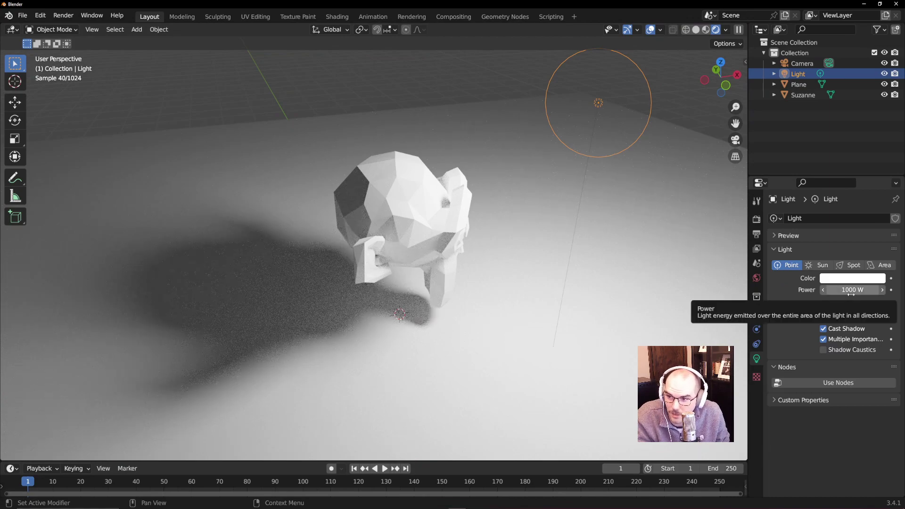
mouse_move(857, 306)
mouse_down()
mouse_move(839, 306)
mouse_move(851, 306)
mouse_up()
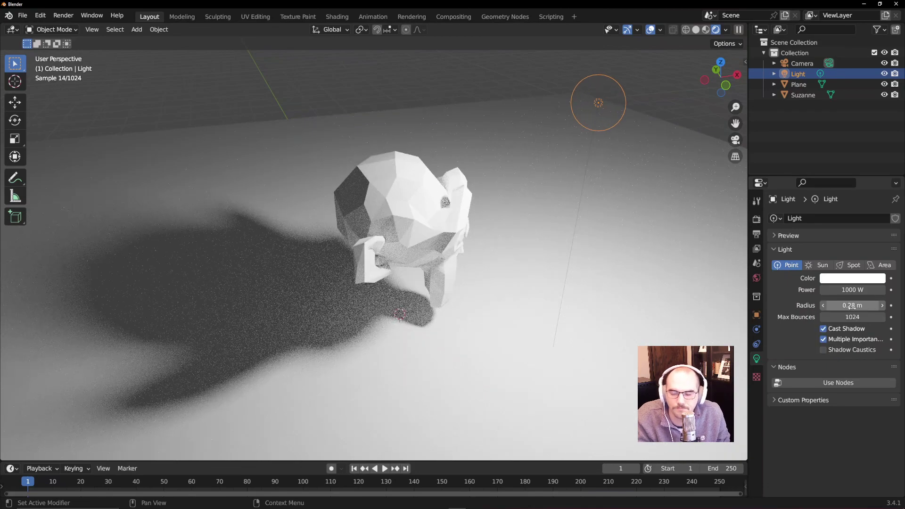
Step: Rename the large plane under the monkey head as Floor
click(427, 236)
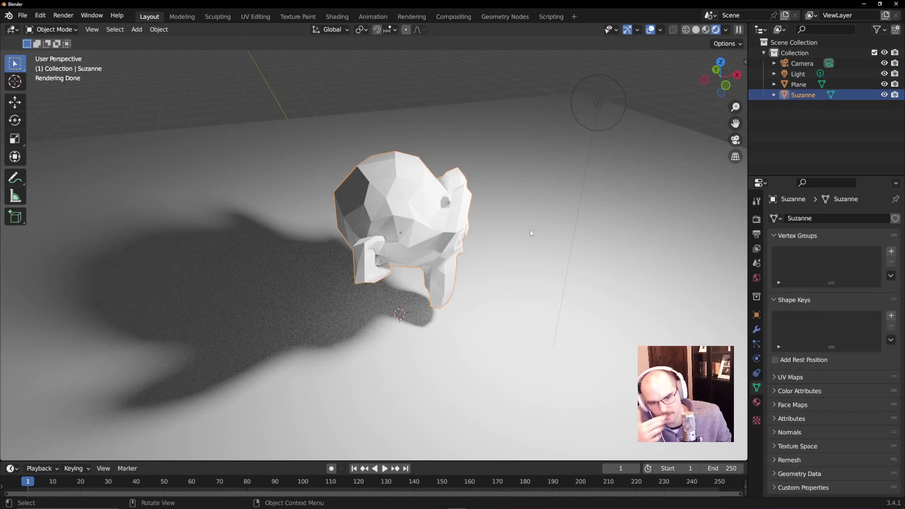
click(570, 339)
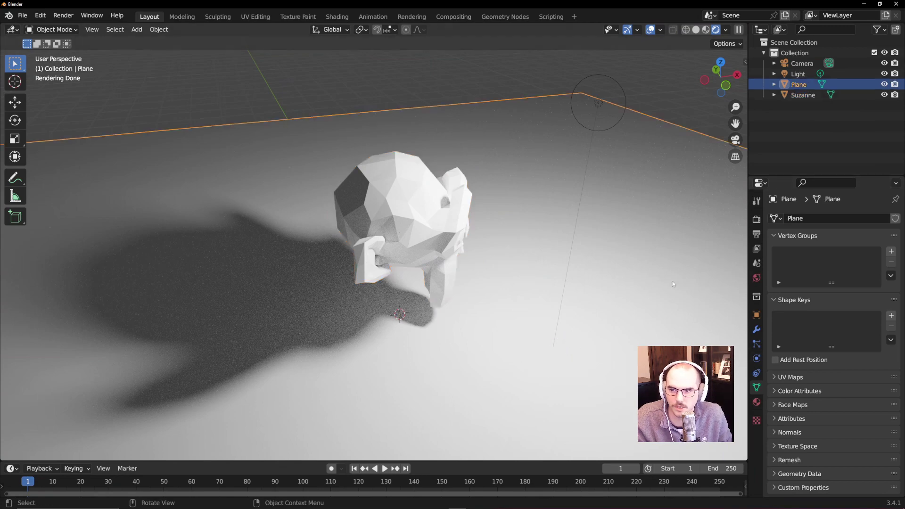
double_click(799, 85)
text(Floor)
key(Return)
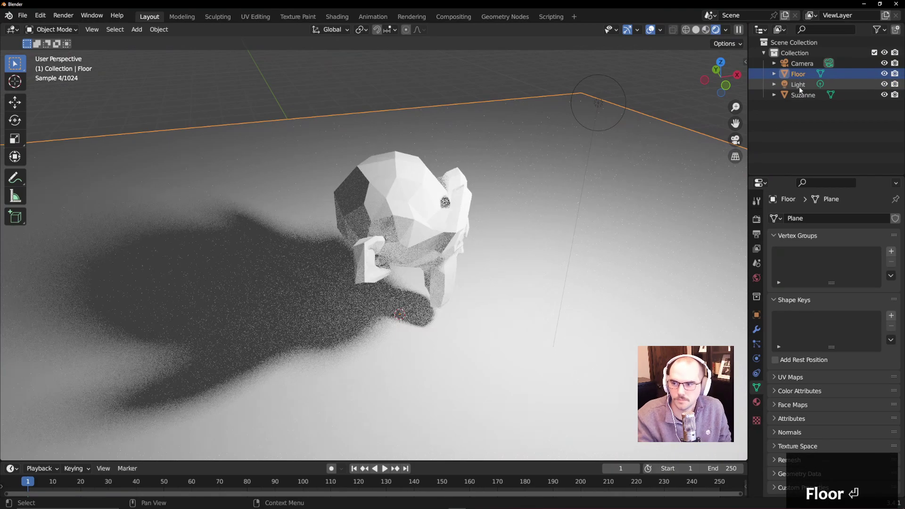
Step: Add a new material to the floor and give it a light blue base color with hue about 0.617 and saturation about 0.331
click(757, 403)
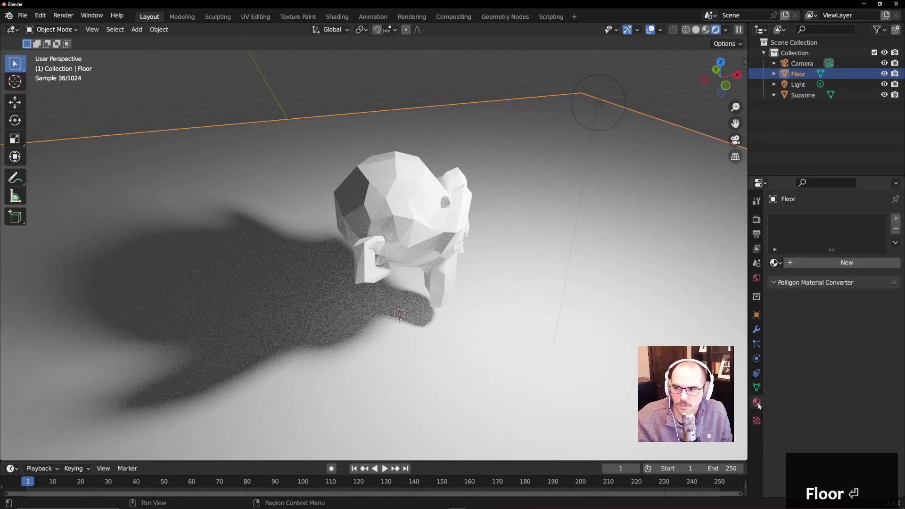
click(834, 262)
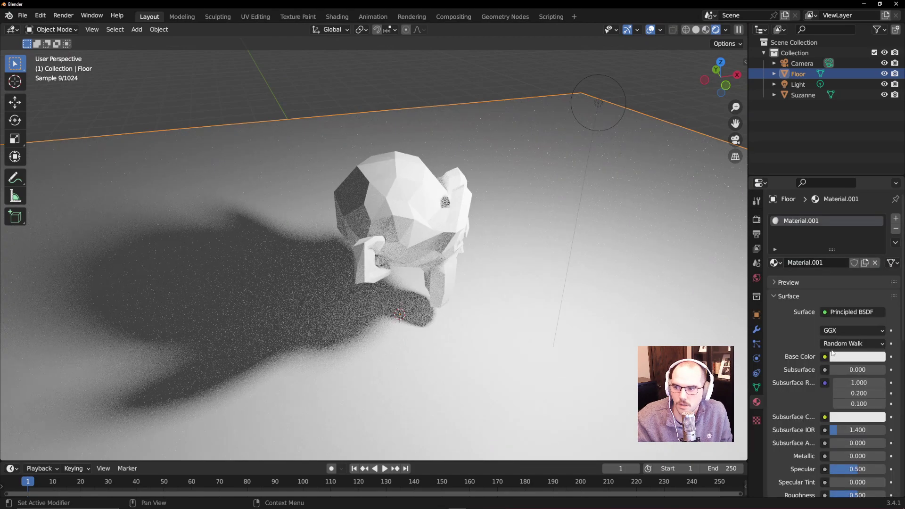
click(856, 357)
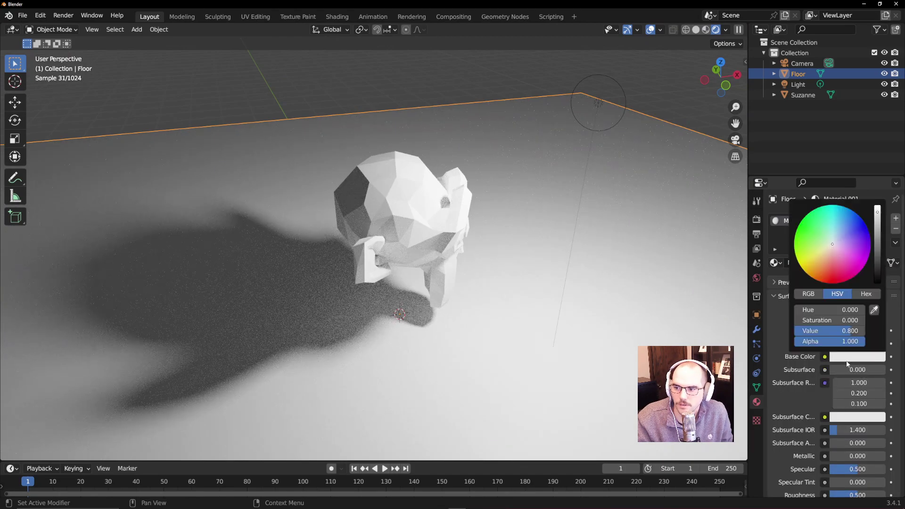
click(848, 269)
drag(849, 269, 836, 240)
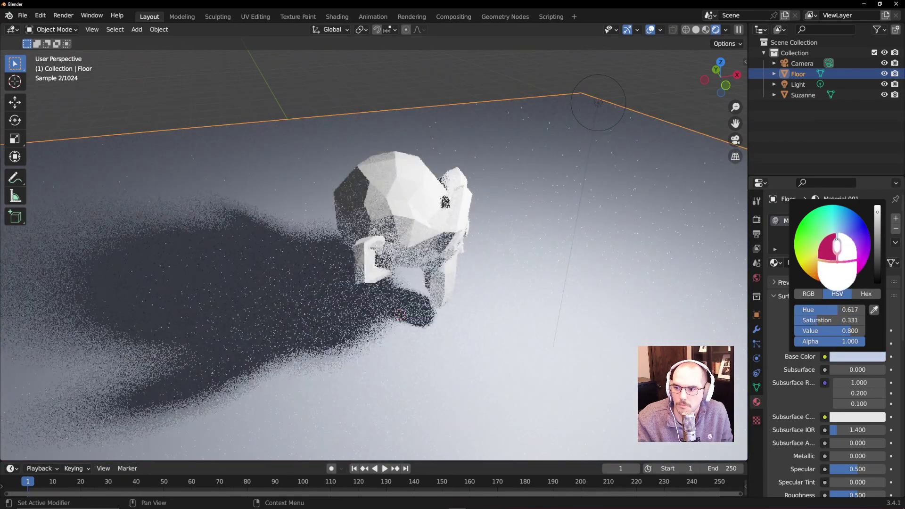
Step: Add a new material to the monkey head and set its surface shader to Glass BSDF
click(450, 231)
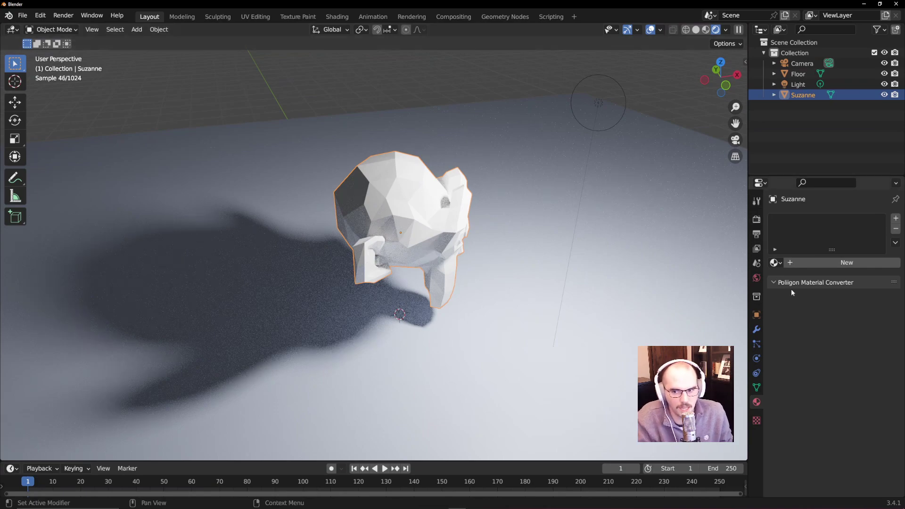
click(830, 263)
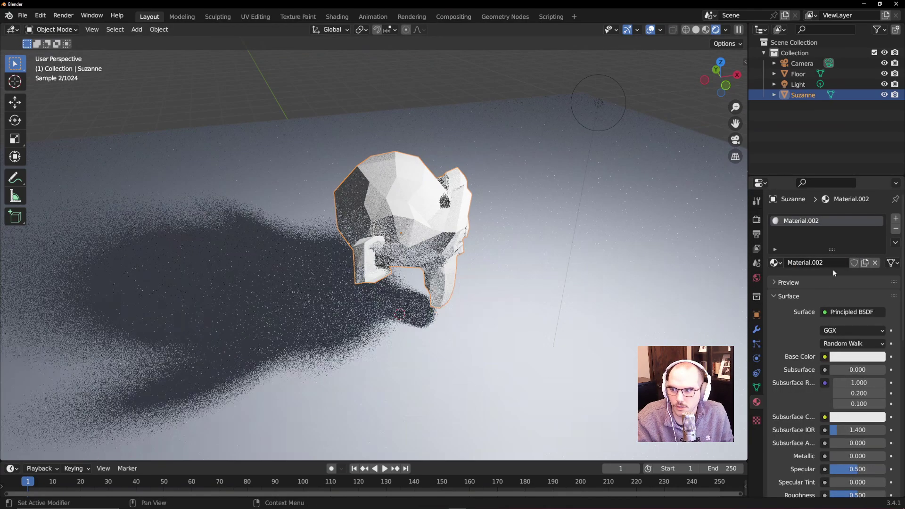
click(835, 312)
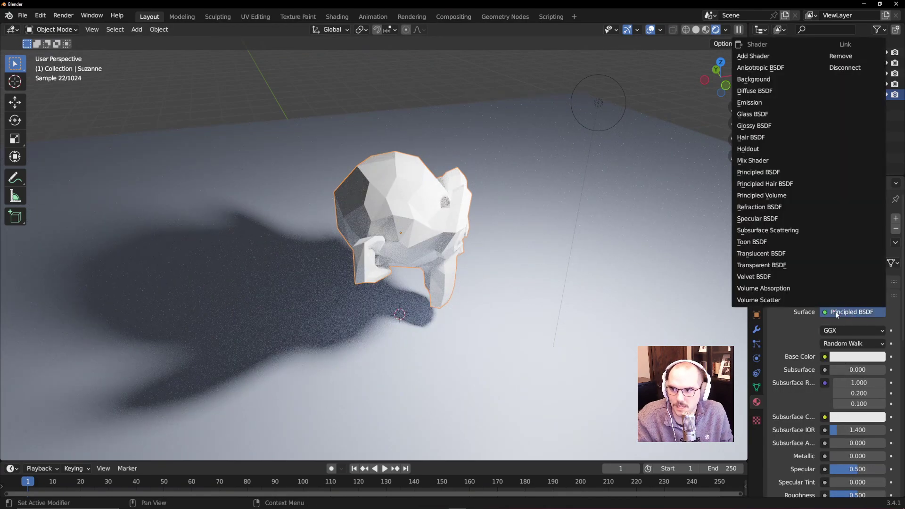
click(758, 115)
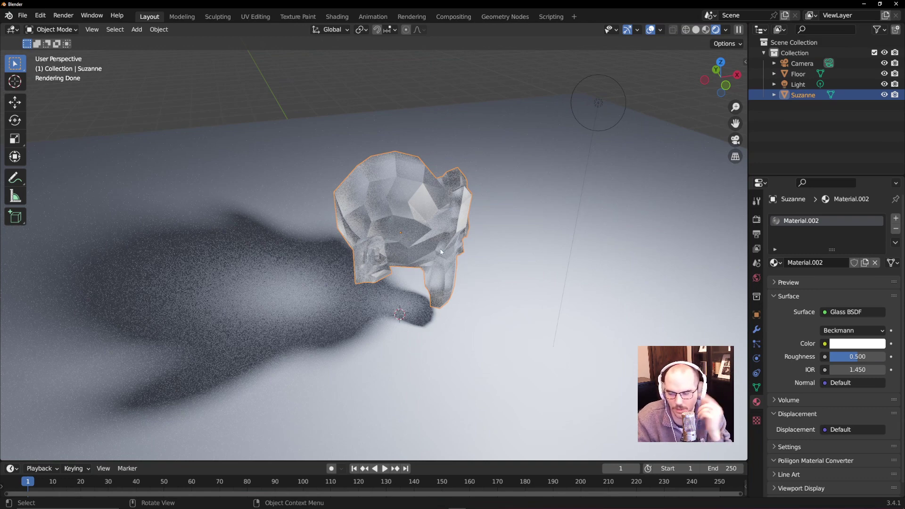
Step: Try a roughness of about 0.230 on the monkey head's glass material, and set it to about 0.802
drag(862, 360, 847, 359)
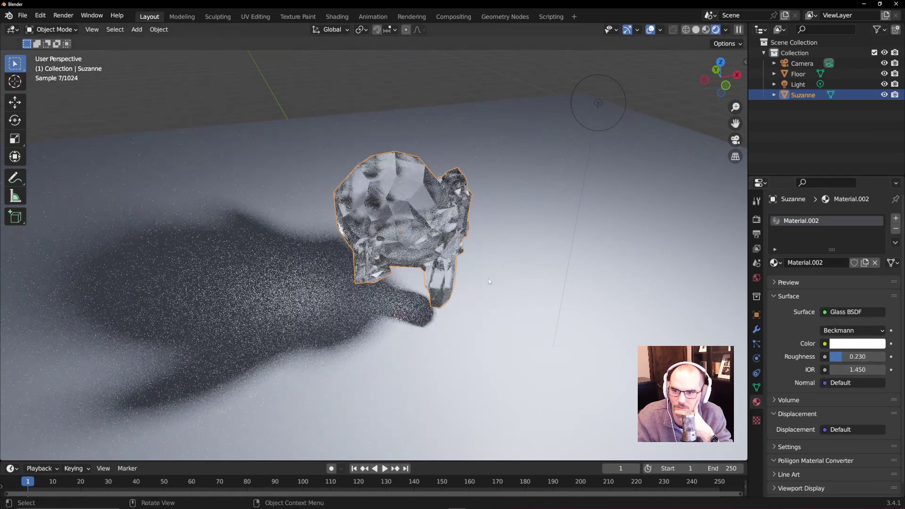
middle_drag(489, 279, 449, 251)
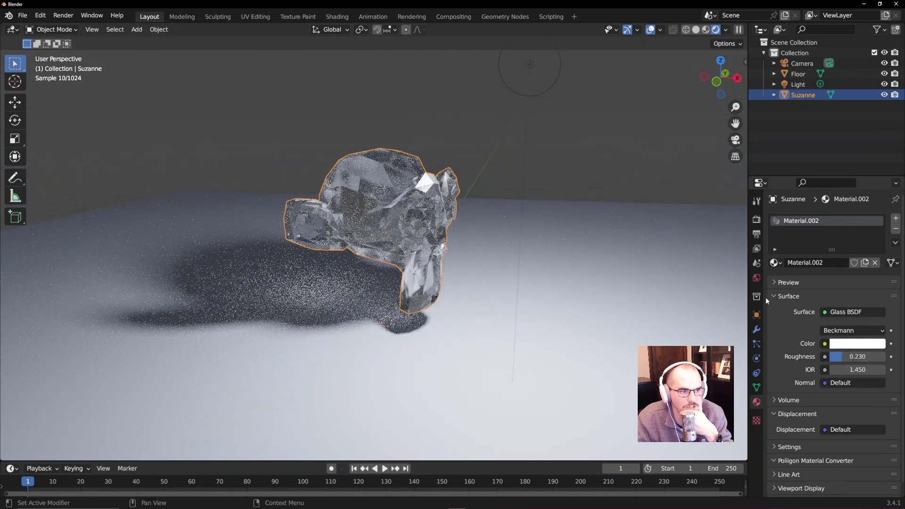
drag(844, 357, 856, 364)
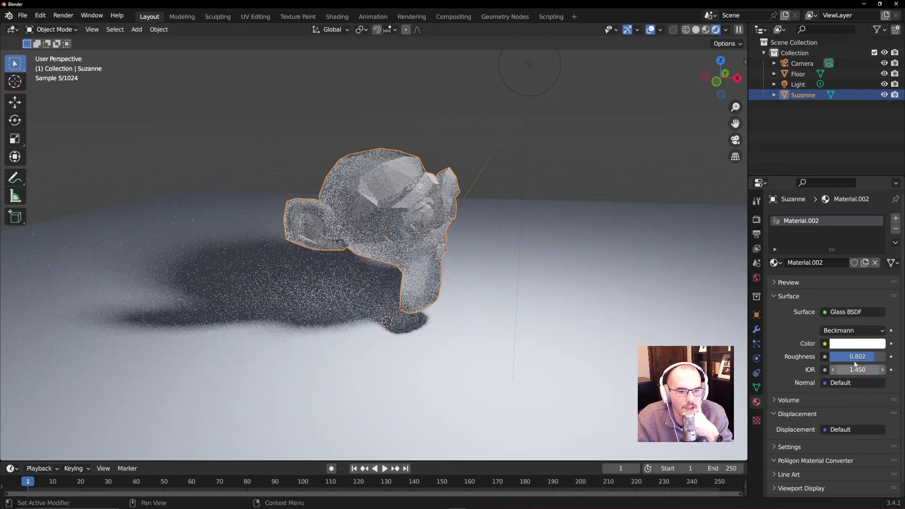
double_click(856, 362)
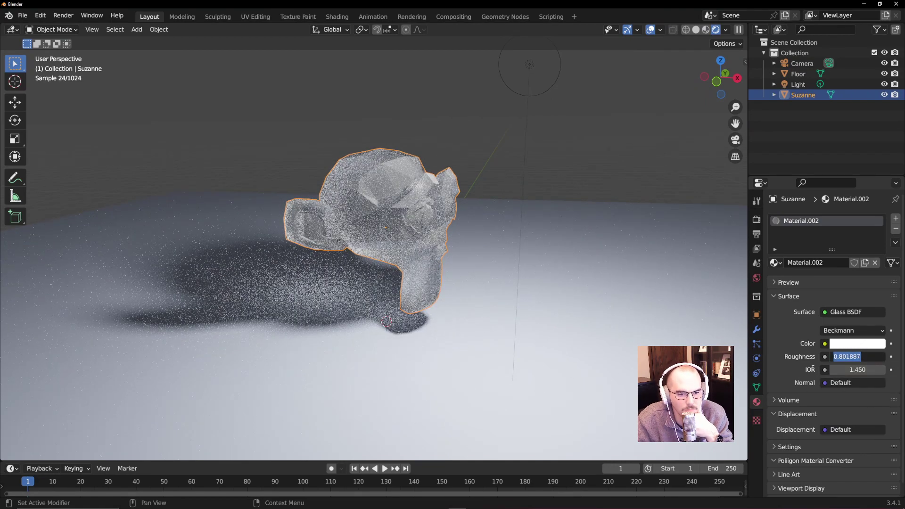
click(849, 370)
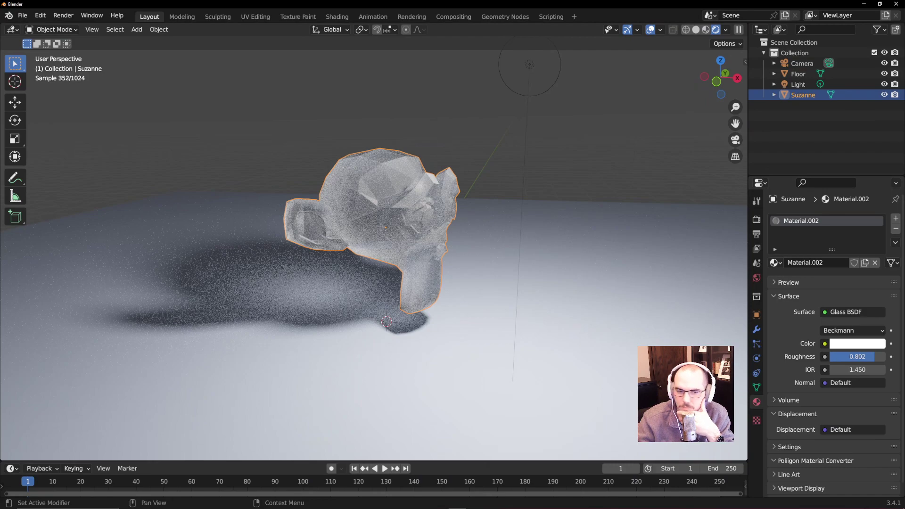
Step: Try an IOR of 3.35 on the monkey head's glass material, and set it to 0.8
mouse_move(849, 369)
mouse_down()
mouse_move(884, 370)
mouse_move(846, 367)
mouse_up()
click(868, 367)
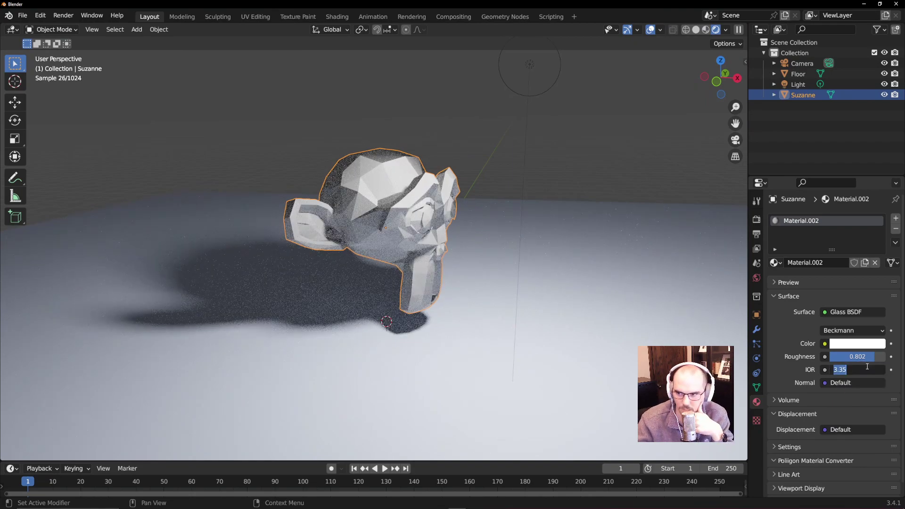
text(.8)
key(Return)
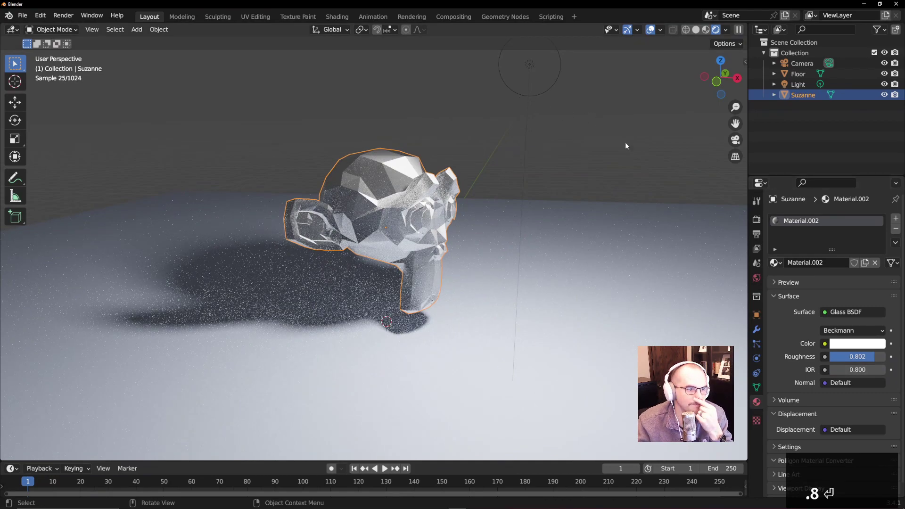
Step: Change the monkey head material's surface shader to Principled BSDF
middle_drag(470, 188, 562, 197)
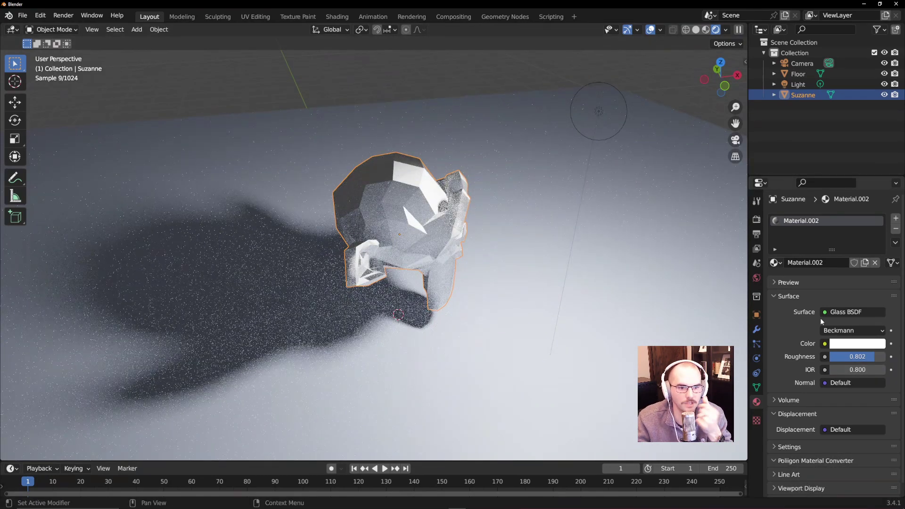
click(832, 312)
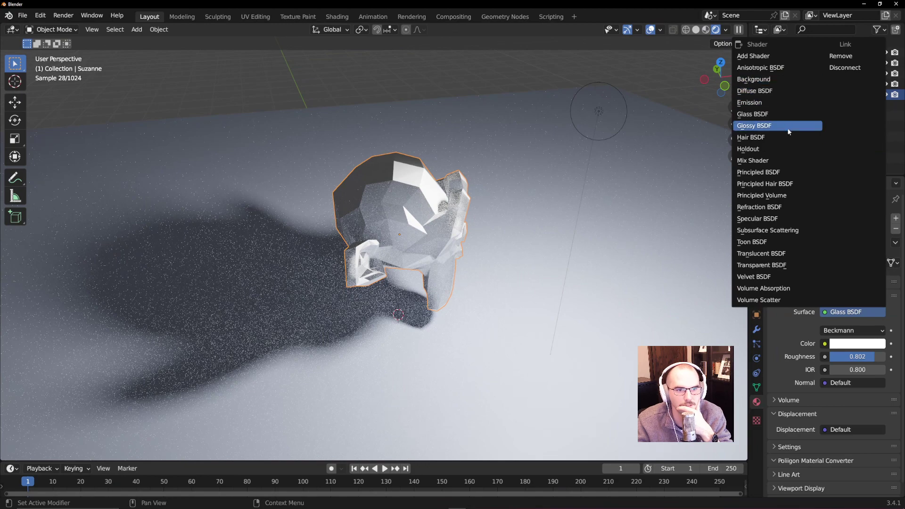
click(774, 173)
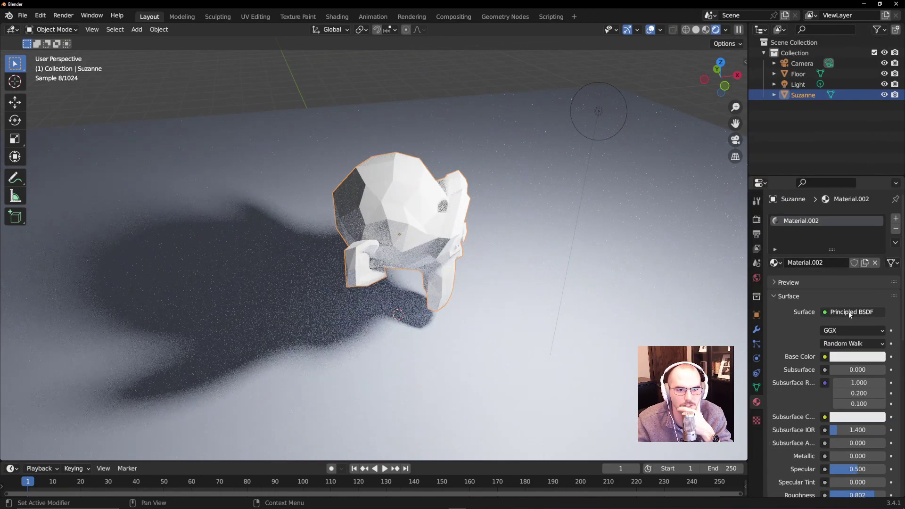
click(849, 312)
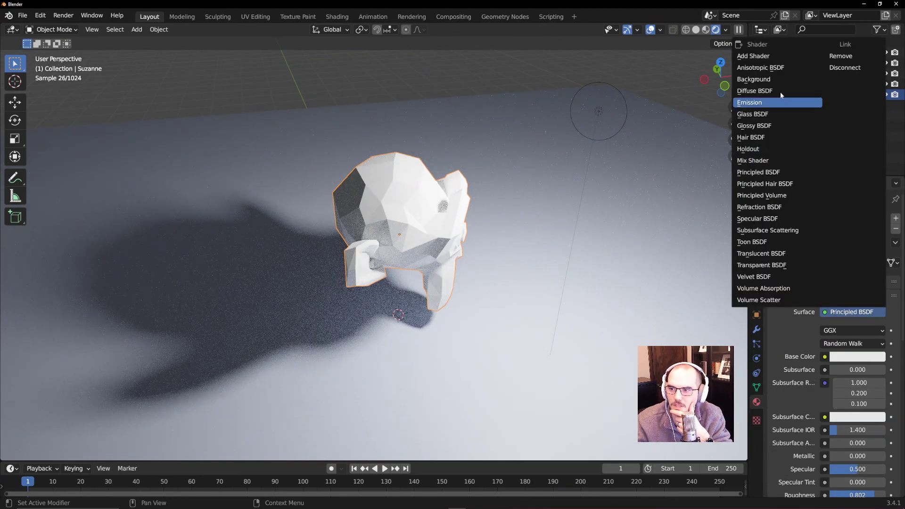
click(782, 173)
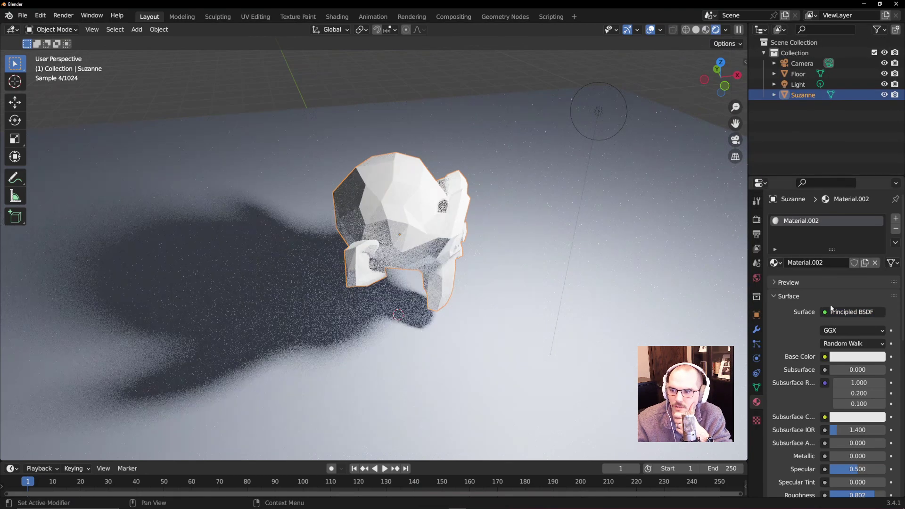
Step: Set the monkey head material's metallic to 1.000 and its roughness to about 0.097
scroll(833, 414, down, 3)
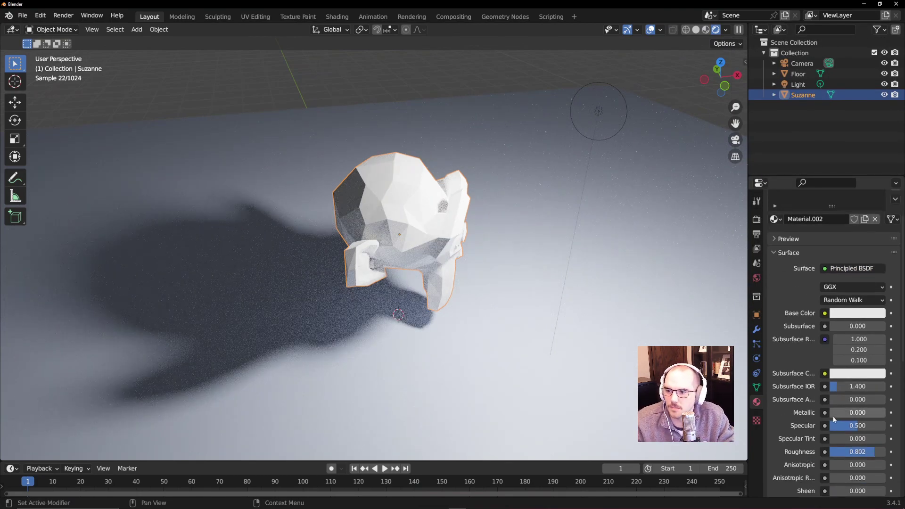
drag(834, 413, 887, 415)
drag(875, 451, 833, 472)
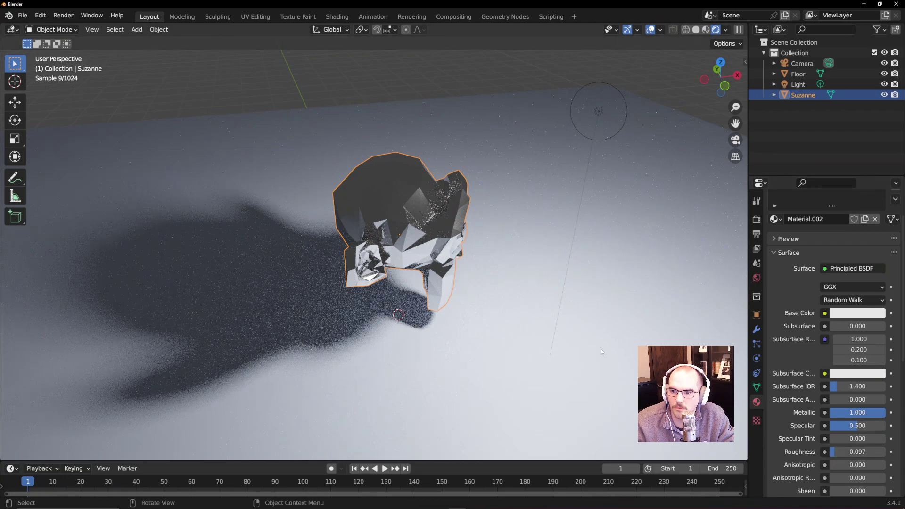
middle_drag(587, 332, 449, 311)
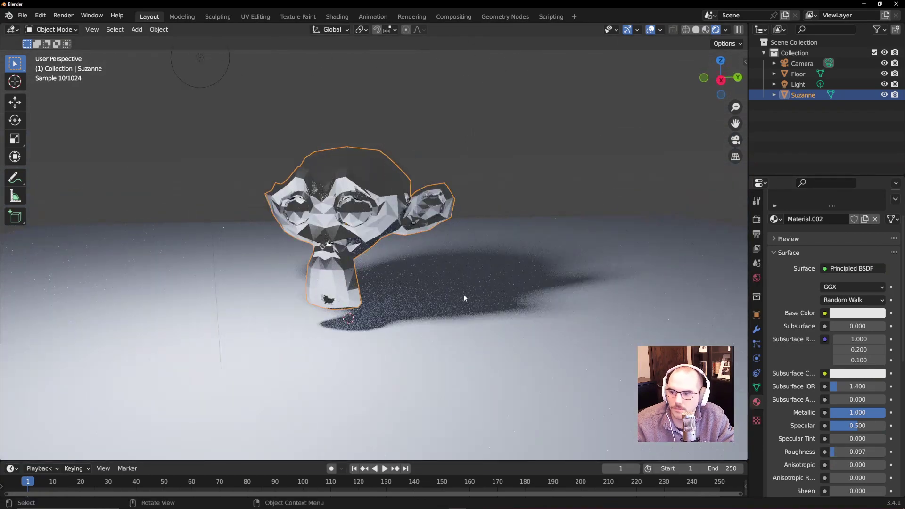
middle_drag(409, 273, 478, 283)
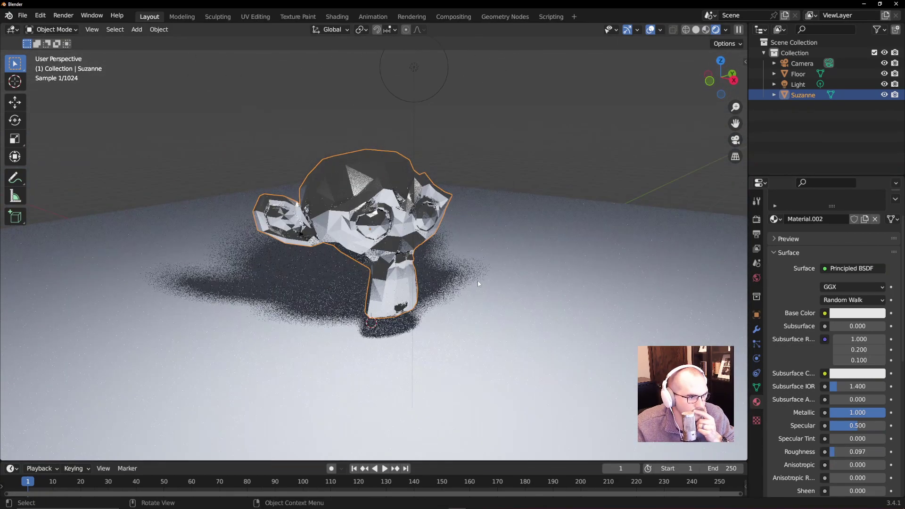
Step: Add an area light to the scene and move it above the floor beside the monkey head
scroll(478, 283, down, 6)
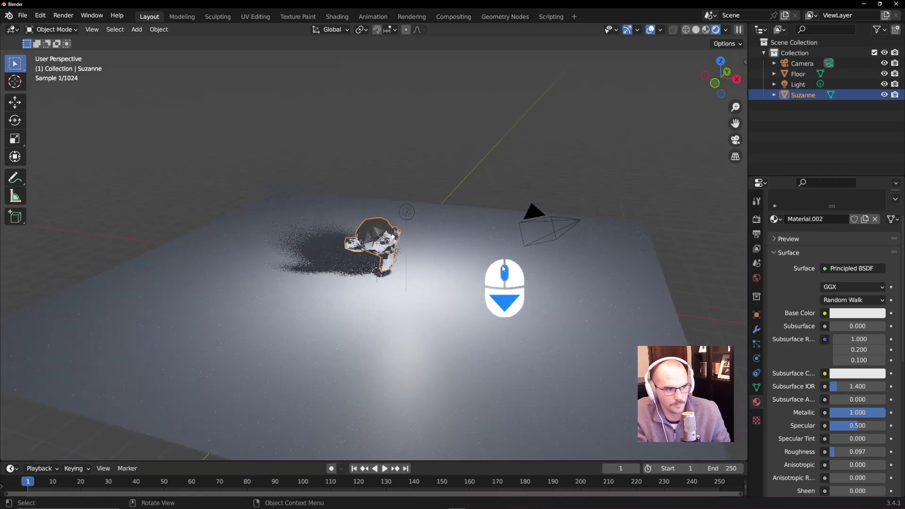
scroll(503, 269, down, 3)
middle_drag(426, 197, 505, 242)
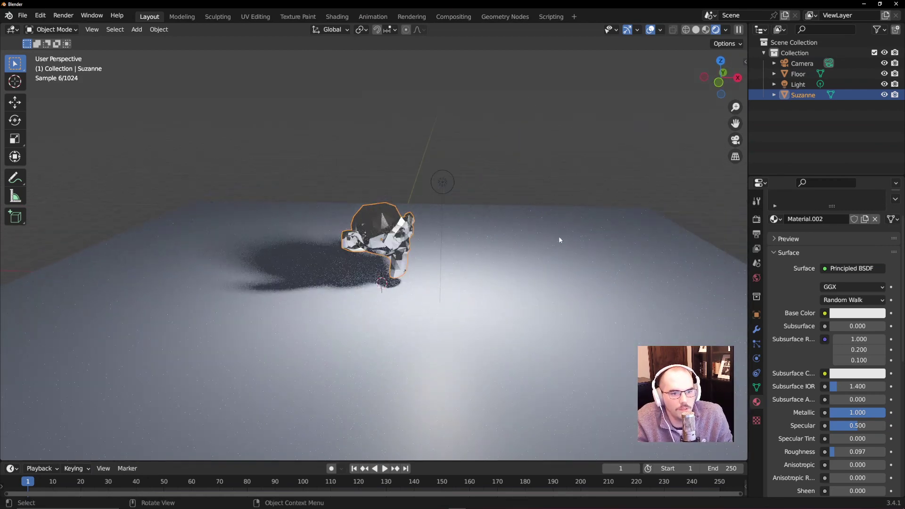
click(527, 278)
key(shift+a)
mouse_move(492, 386)
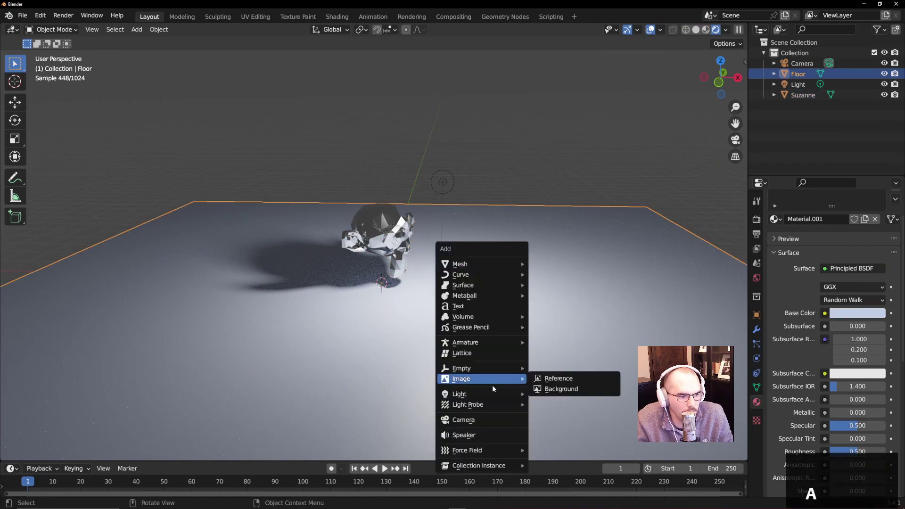
click(556, 427)
middle_drag(557, 426, 500, 325)
key(g)
click(522, 234)
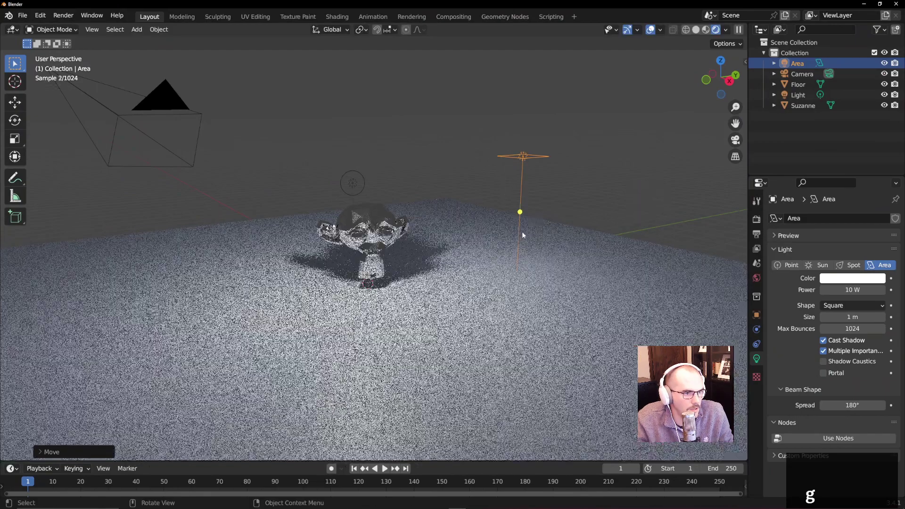
Step: Move the area light close to the monkey head and aim it at the head
drag(520, 212, 379, 224)
middle_drag(504, 232, 483, 233)
key(g)
click(357, 228)
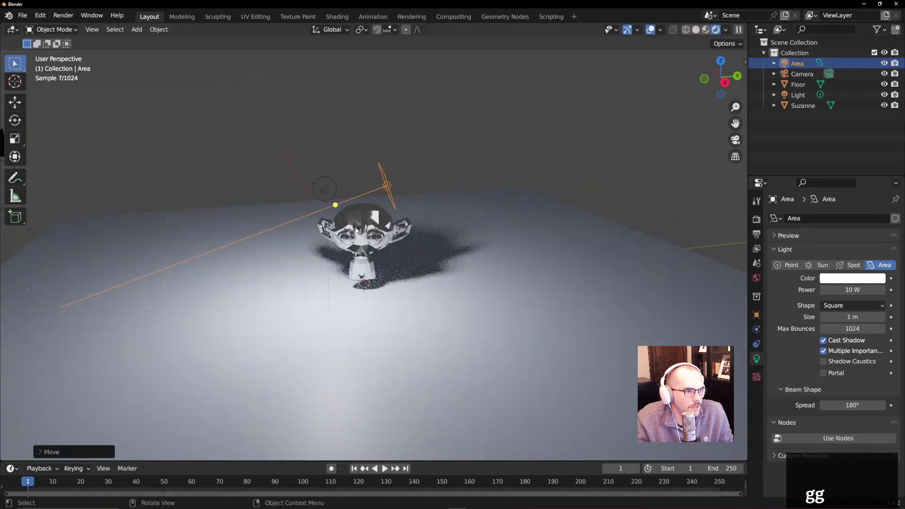
drag(330, 203, 372, 230)
Step: Move the area light higher and farther from the monkey head, aim it at the head and scale it up about two times
middle_drag(375, 294, 370, 330)
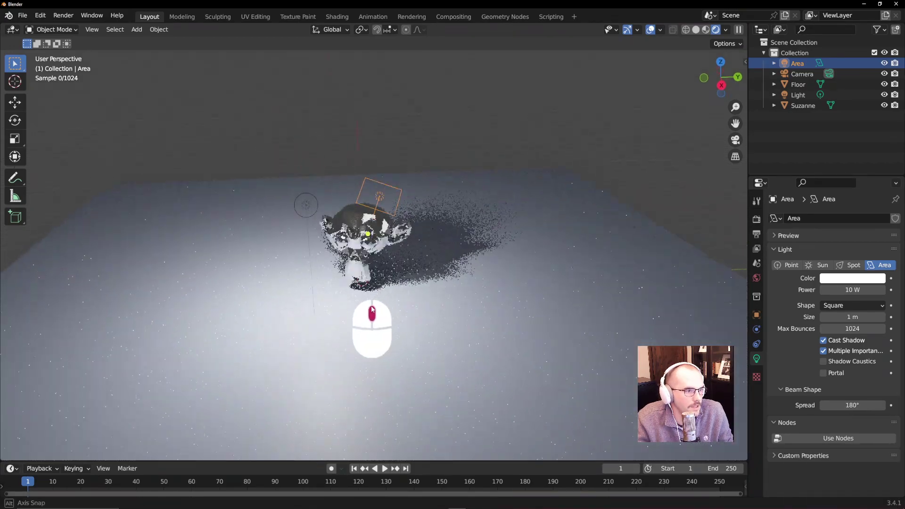
middle_drag(474, 219, 390, 238)
key(g)
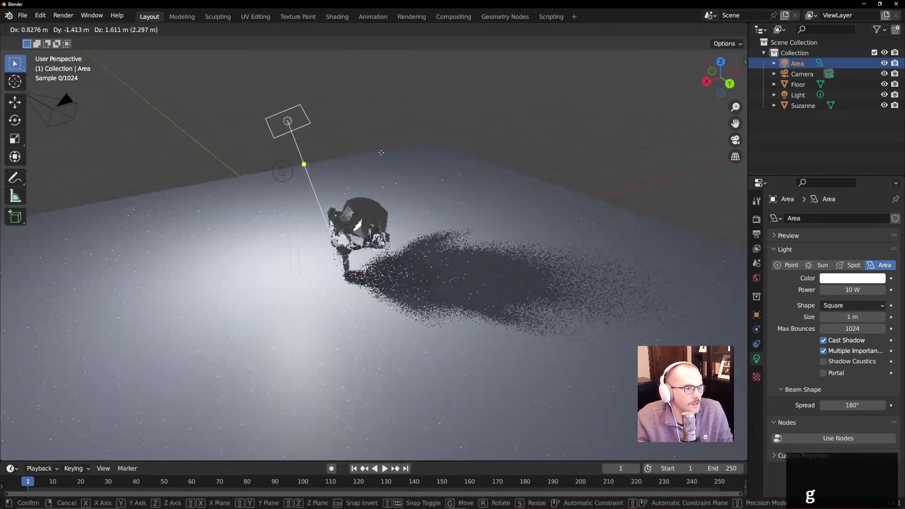
click(222, 154)
drag(220, 153, 341, 211)
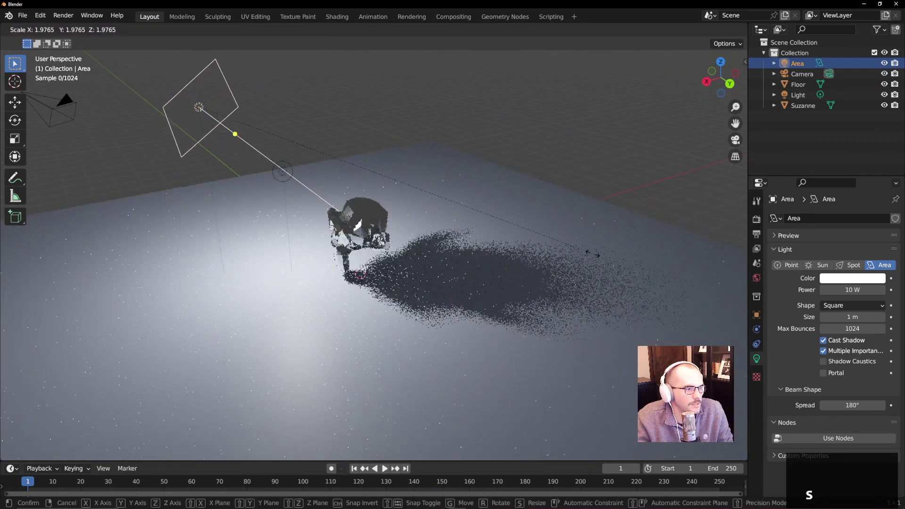
click(340, 211)
Step: Set the area light's power to 1500 W
click(860, 289)
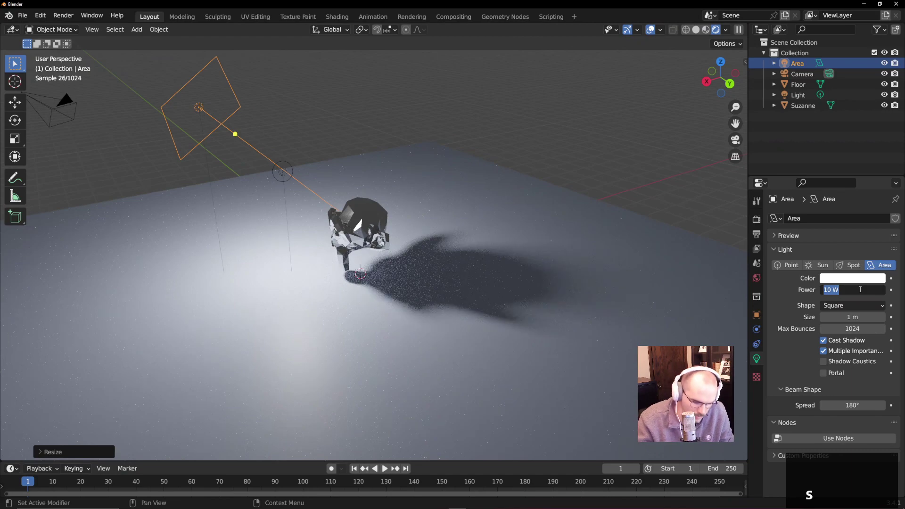
text(1500)
key(Return)
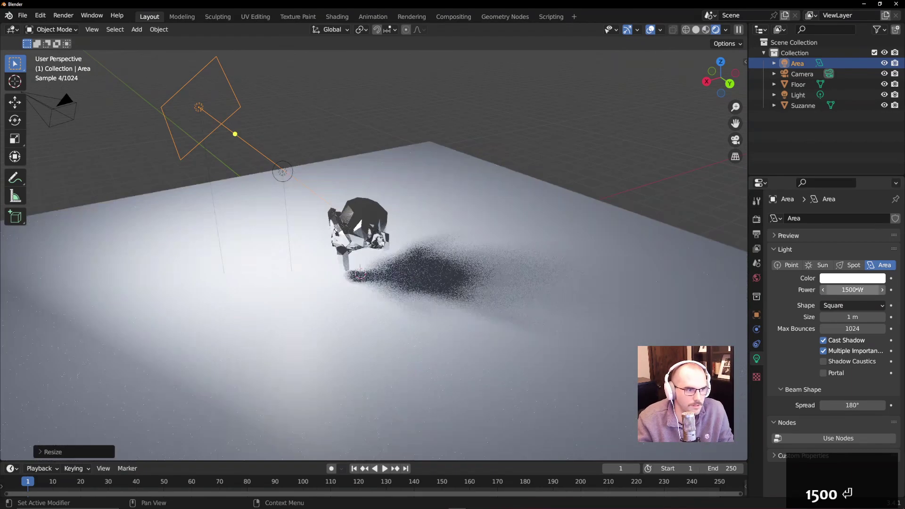
Step: Move the enlarged area light to a new spot beside the monkey head and inspect the head's reflections up close
middle_drag(429, 224, 535, 236)
key(g)
click(571, 175)
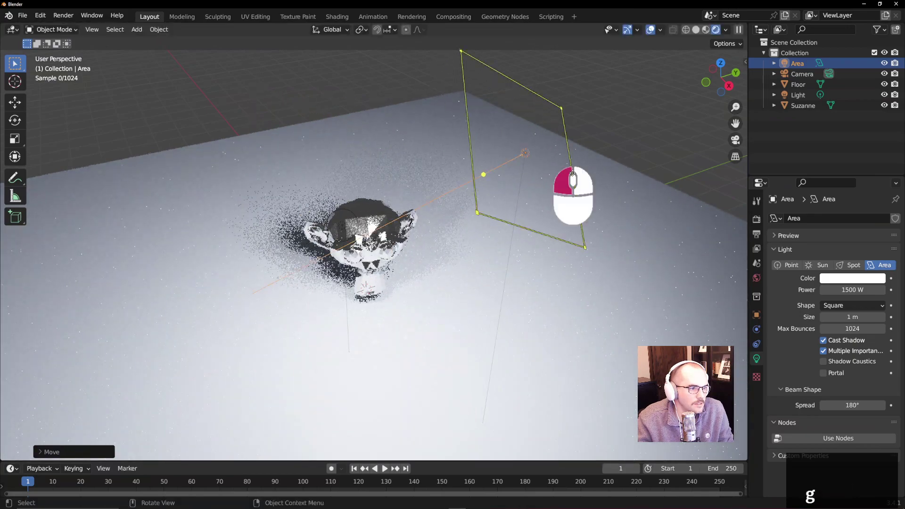
middle_drag(576, 172, 426, 172)
scroll(409, 253, up, 5)
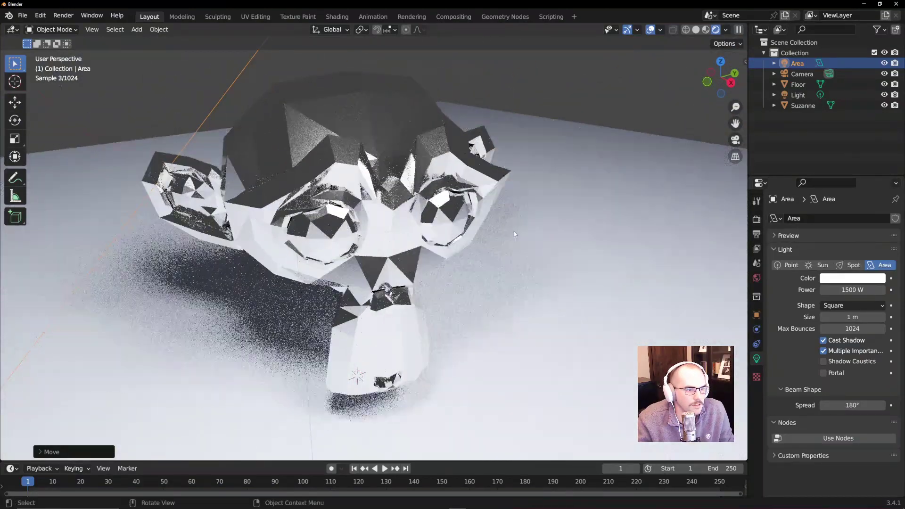
middle_drag(401, 138, 538, 238)
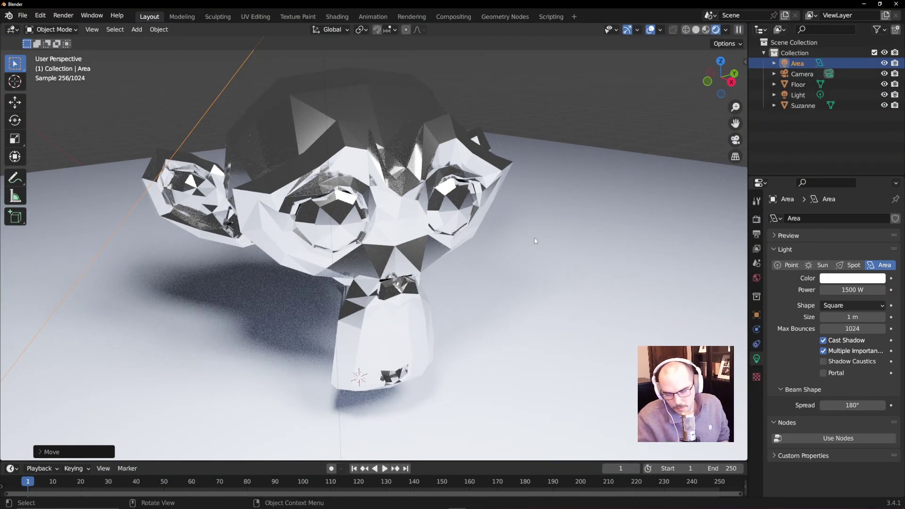
Step: Delete both the area light and the original point light from the scene
scroll(640, 190, down, 5)
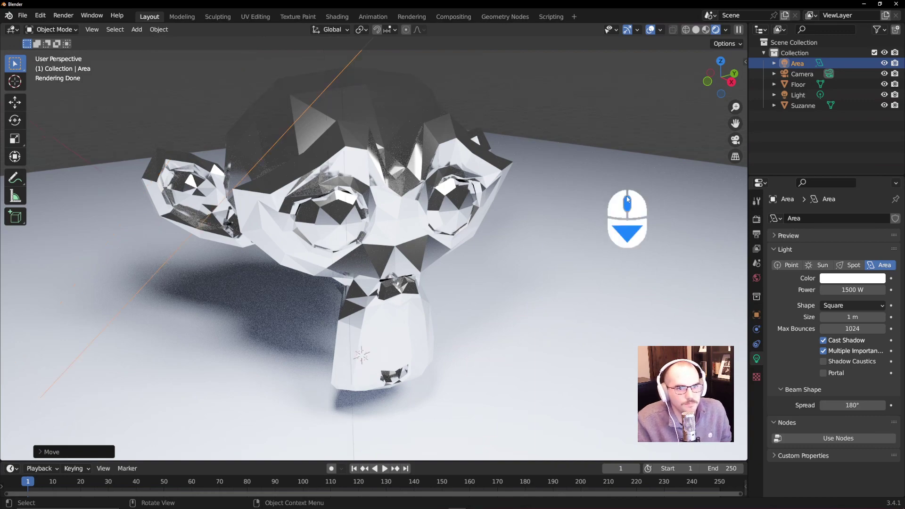
click(855, 292)
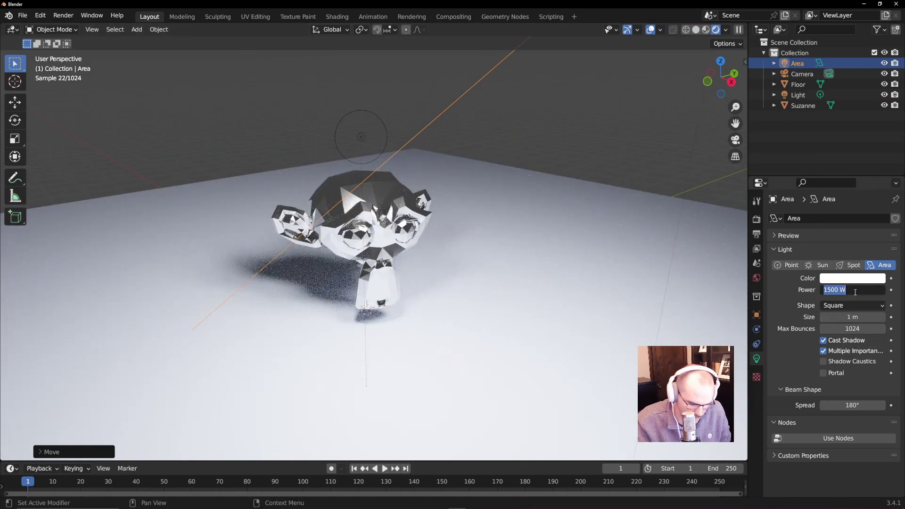
click(817, 66)
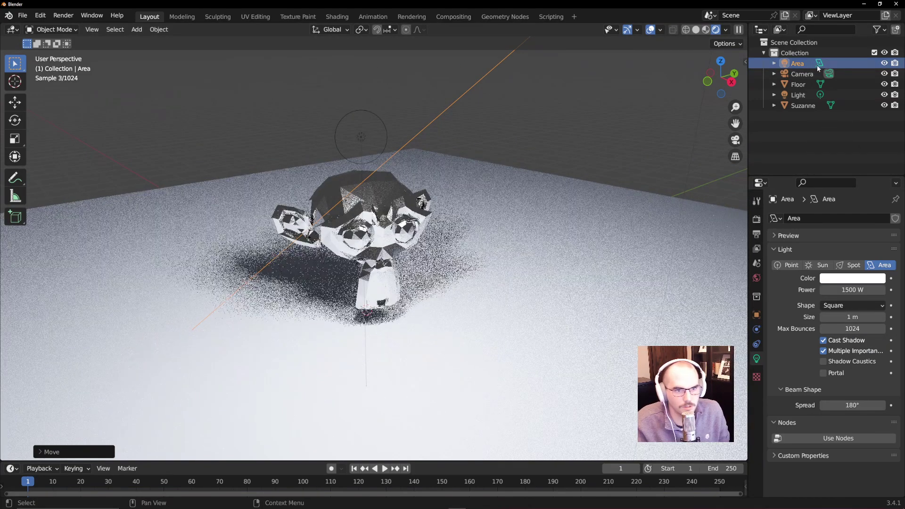
key(Delete)
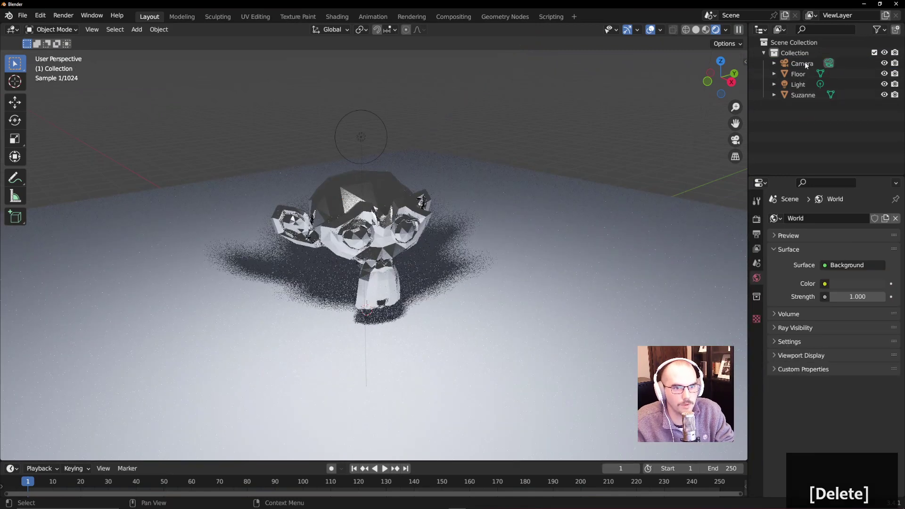
click(798, 84)
key(Delete)
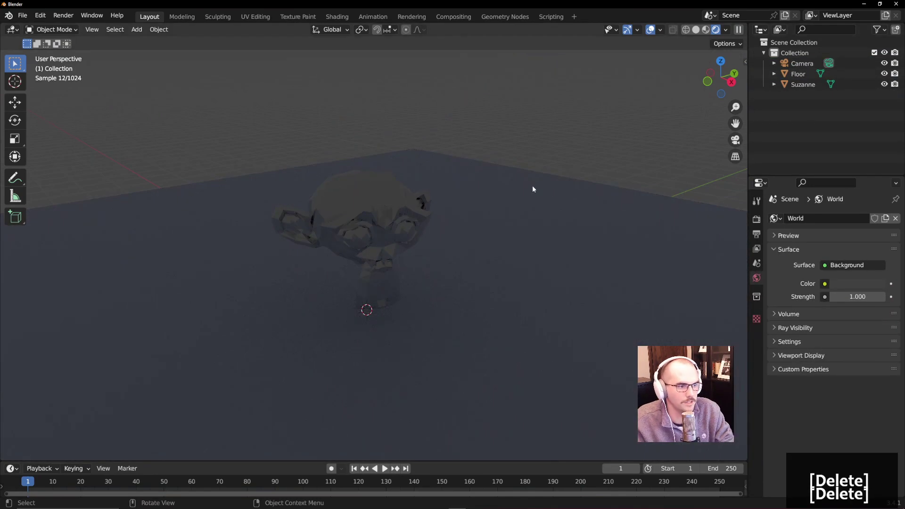
Step: Add a text object beside the monkey head and replace its default text with "3D BASICS"
middle_drag(532, 188, 461, 227)
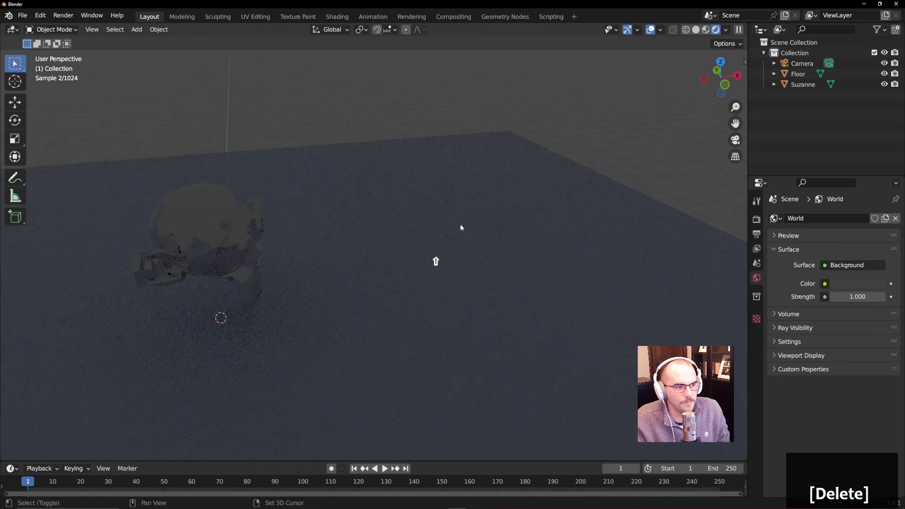
key(shift+a)
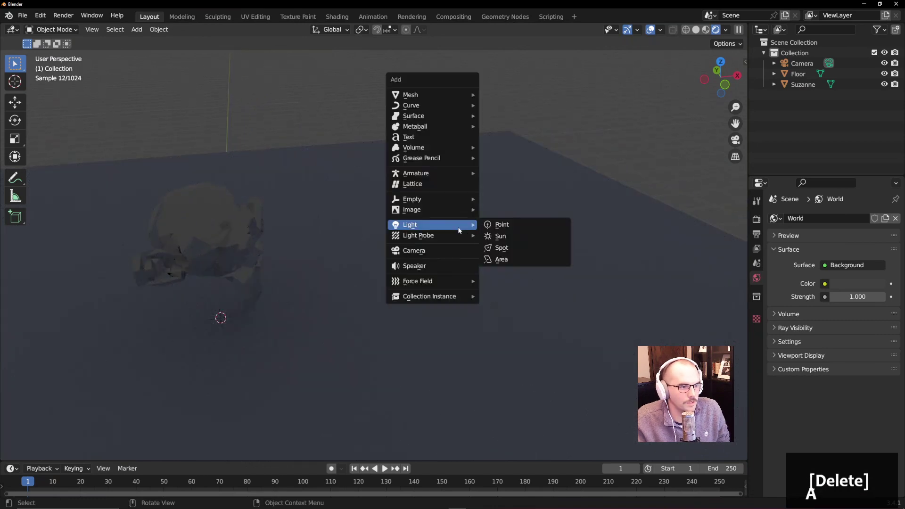
click(420, 138)
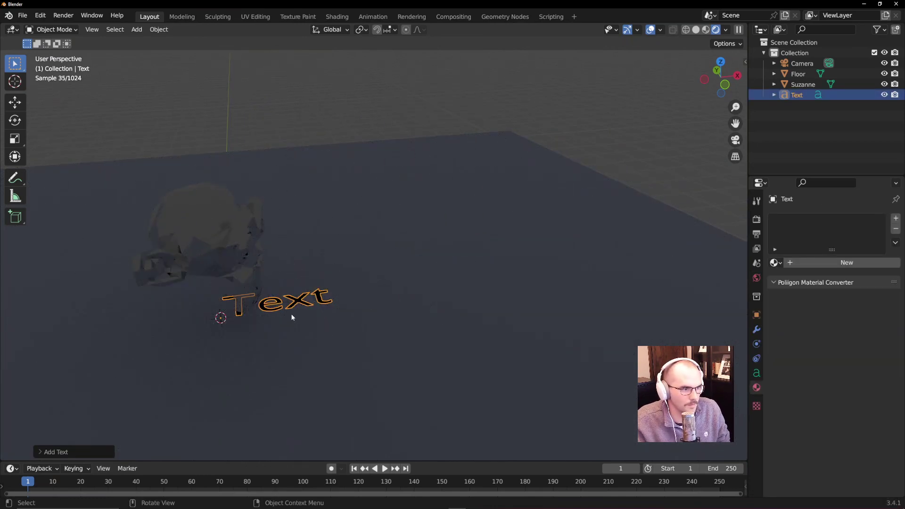
key(Tab)
key(BackSpace)
key(BackSpace)
key(BackSpace)
key(BackSpace)
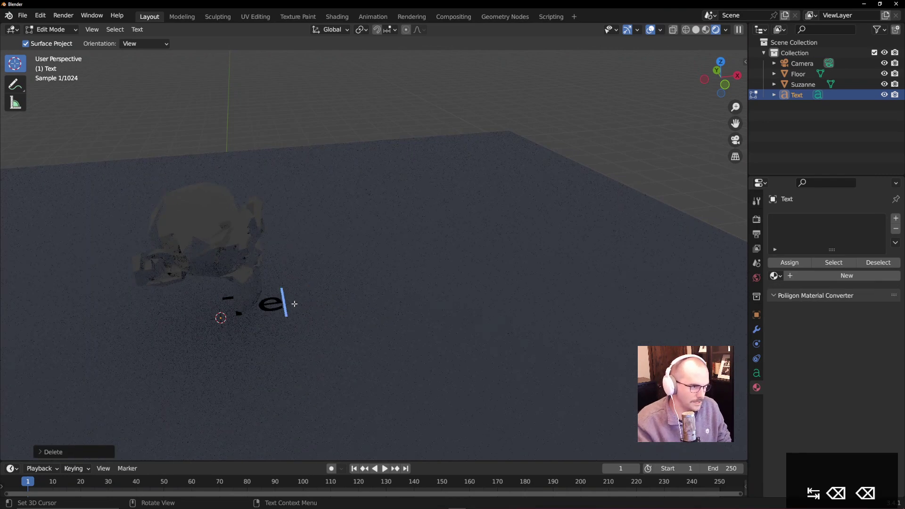
text(:D B)
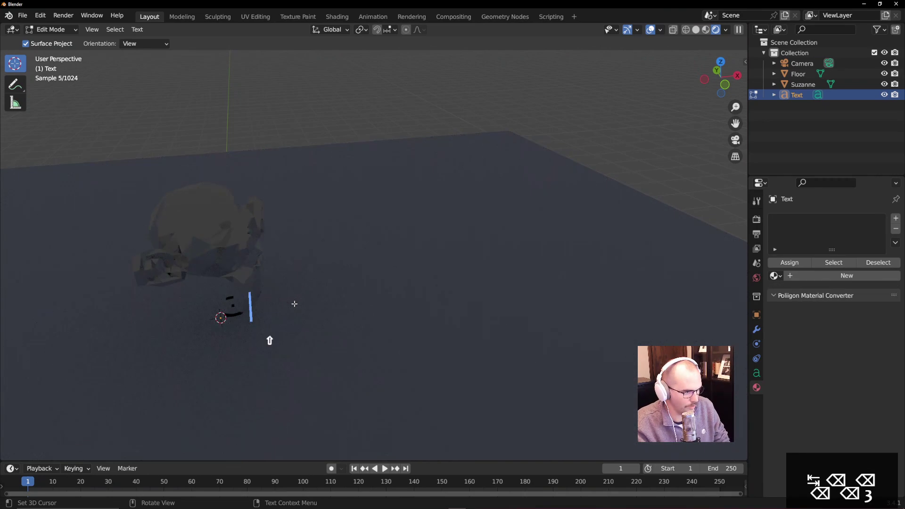
text(aA)
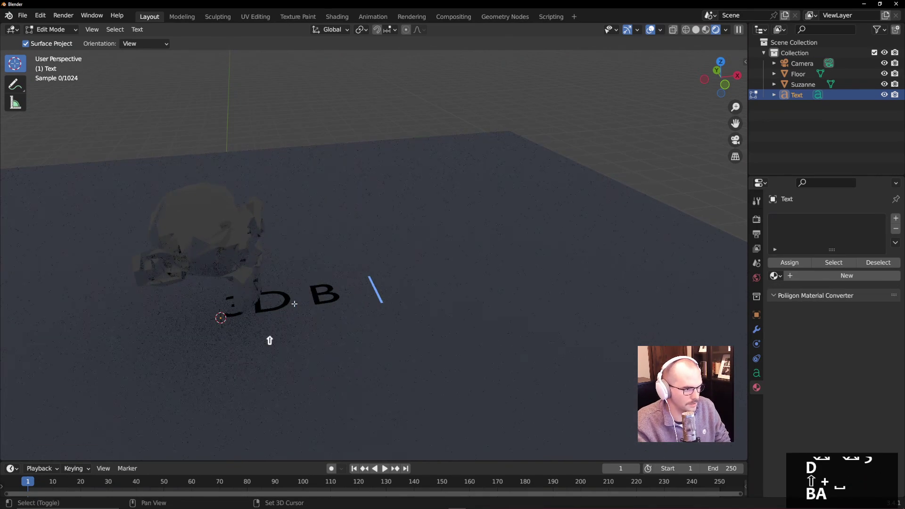
text(SICS)
Step: Set the regular font of the whole "3D BASICS" text to Bauhaus 93 Regular
key(ctrl+a)
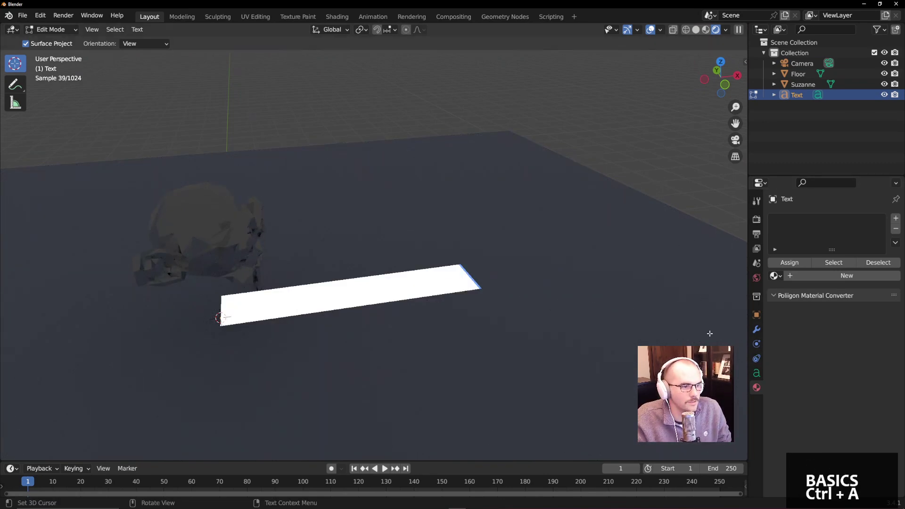
click(756, 373)
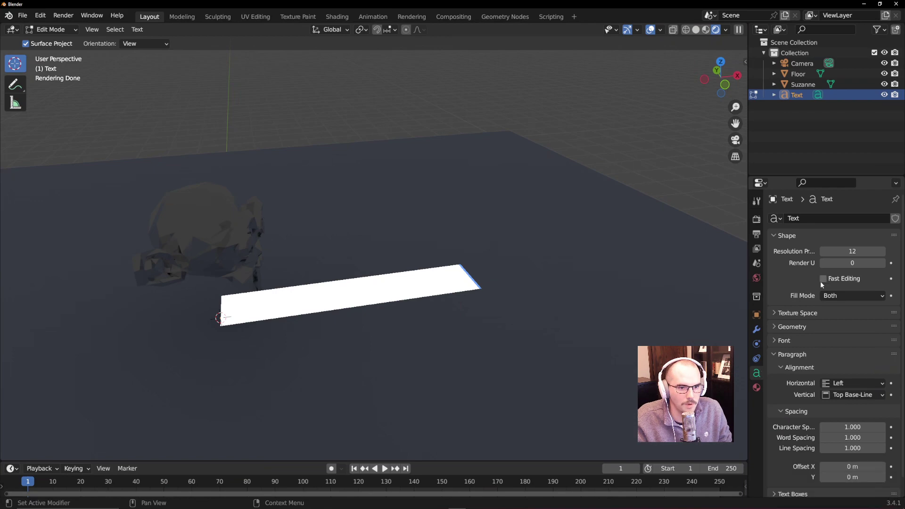
click(775, 341)
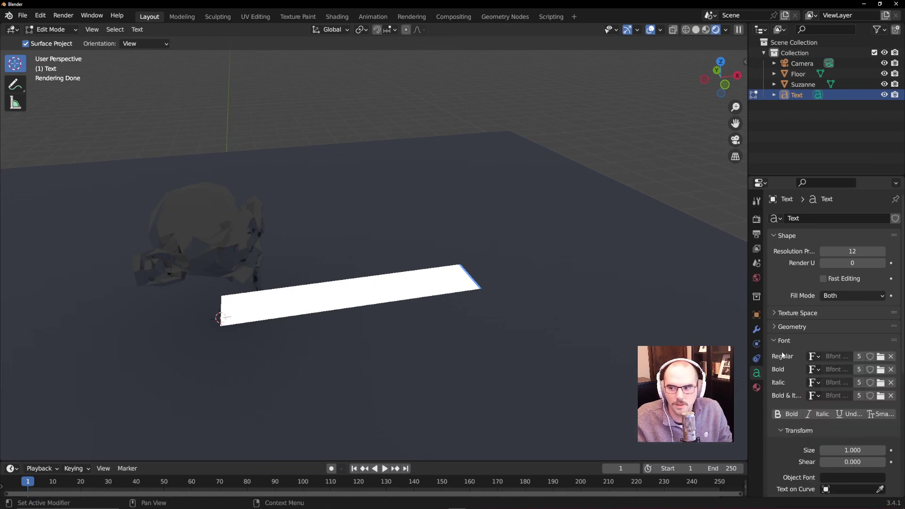
click(880, 359)
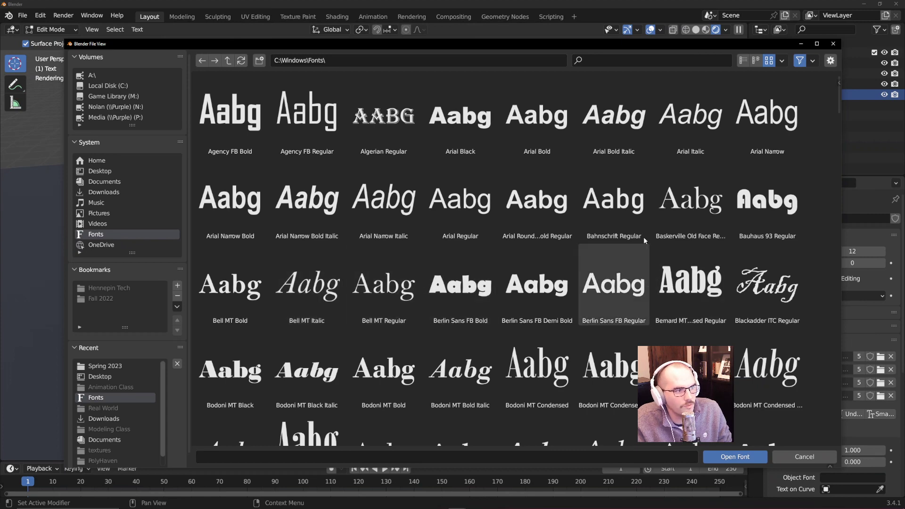
click(767, 208)
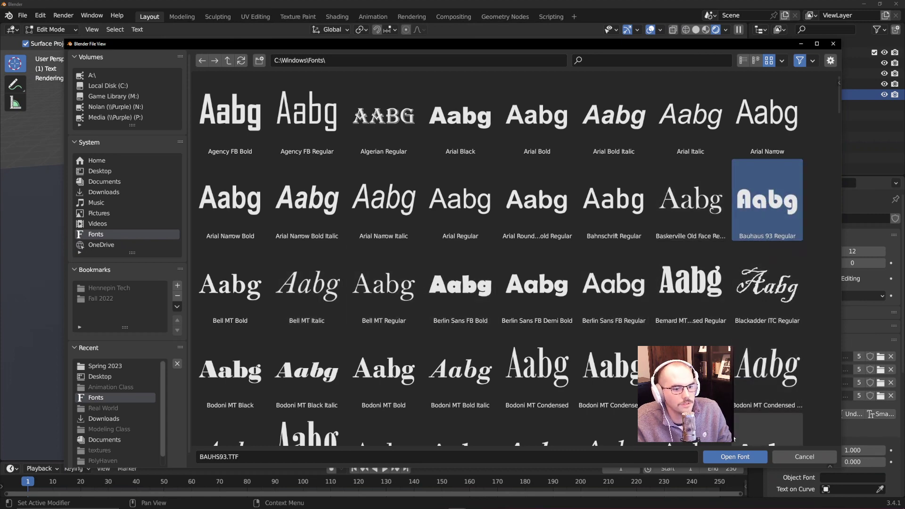
click(740, 457)
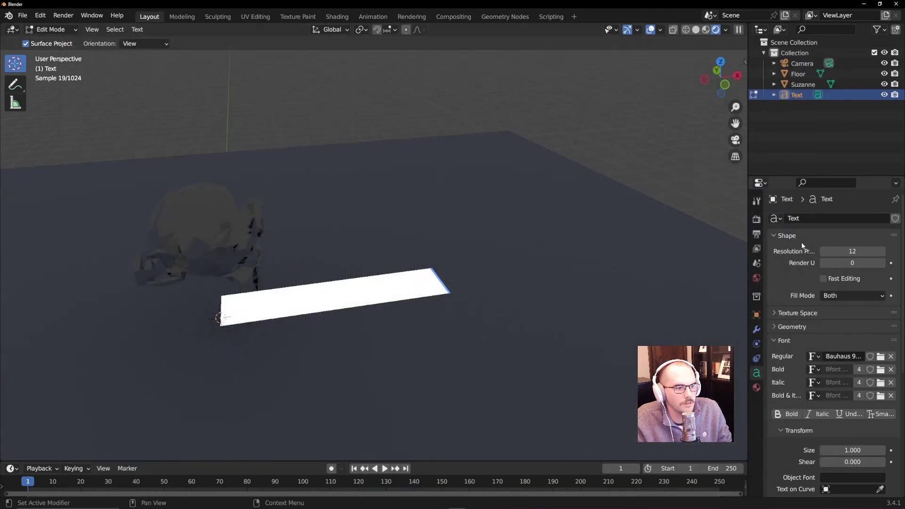
key(Tab)
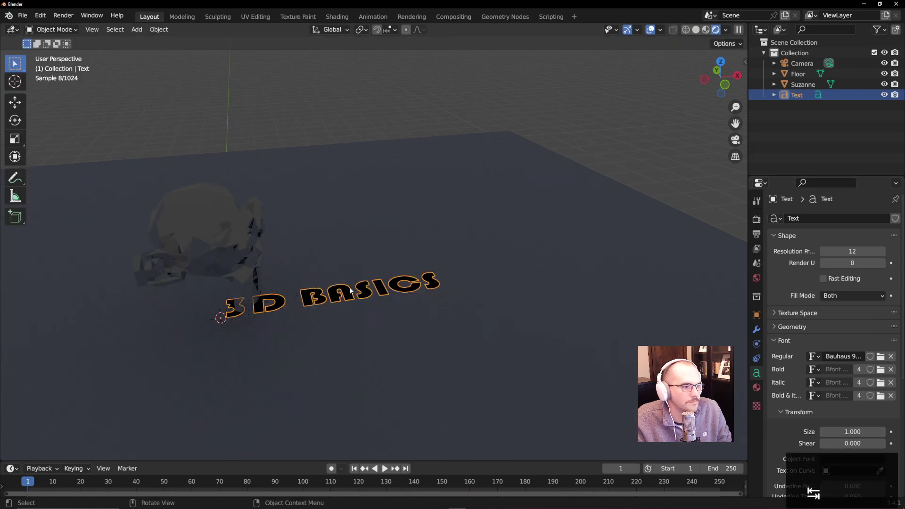
Step: Move the text clear of the monkey head, raised above the floor, and tilt it freehand
click(354, 330)
click(366, 294)
key(g)
click(510, 199)
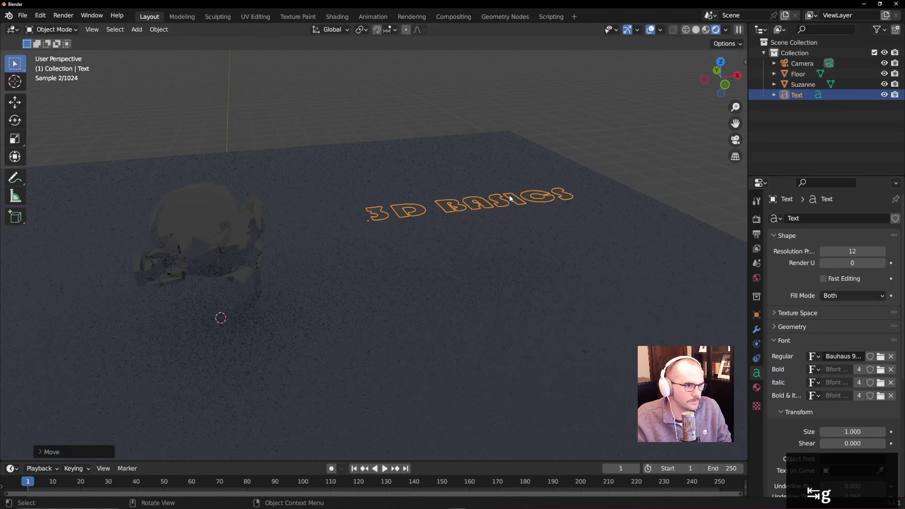
key(r)
click(490, 309)
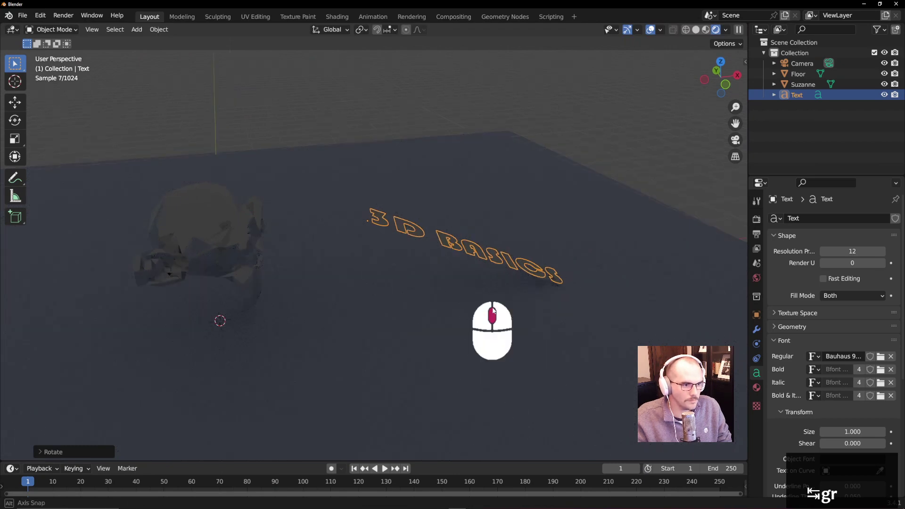
middle_drag(491, 309, 467, 276)
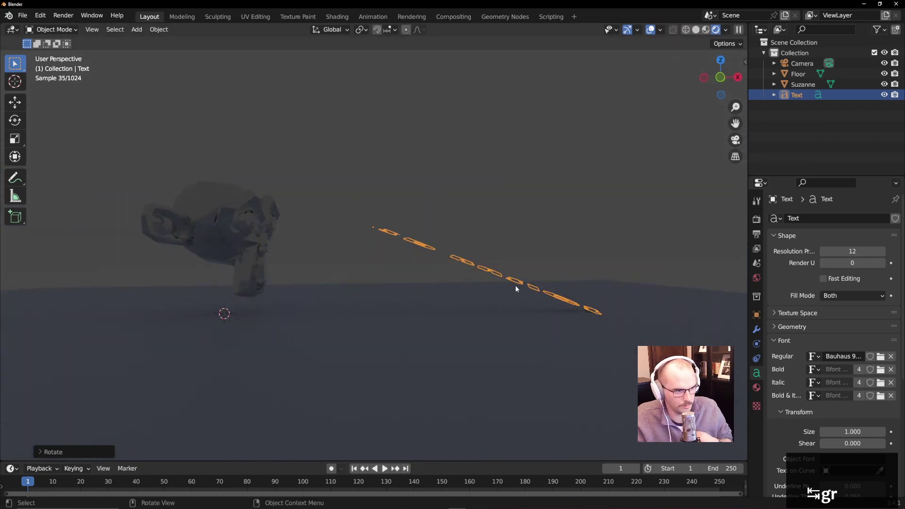
Step: Reset the text object's rotation to 0° on the X, Y and Z axes
click(756, 315)
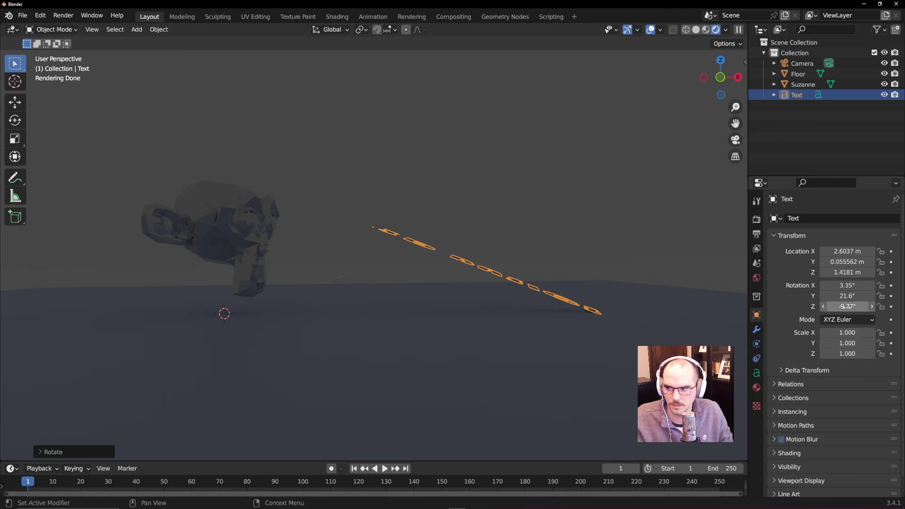
text(0)
key(Tab)
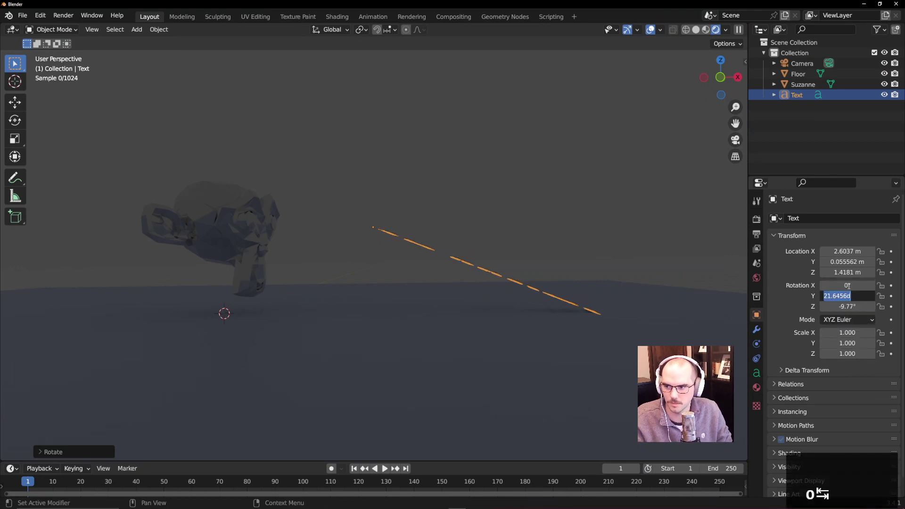
text(0)
key(Tab)
text(0)
key(Return)
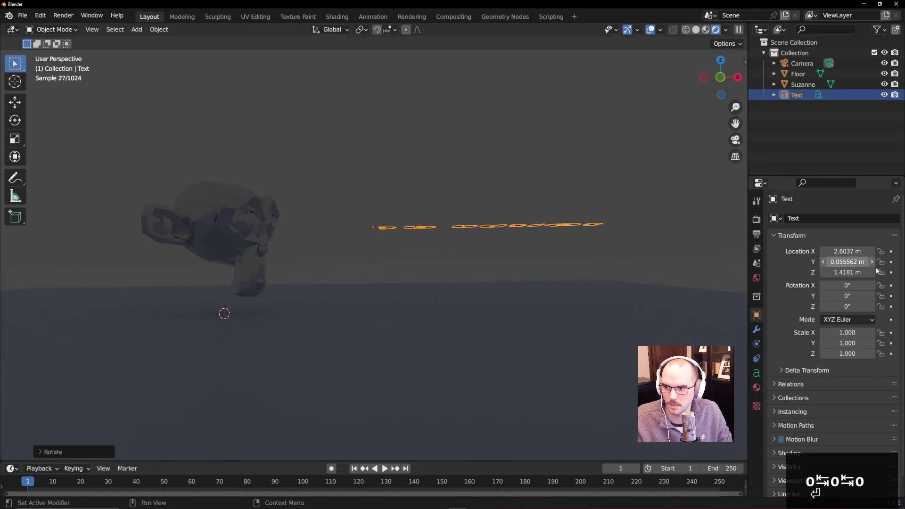
Step: Try a 90° Y rotation on the text object and undo it
click(854, 295)
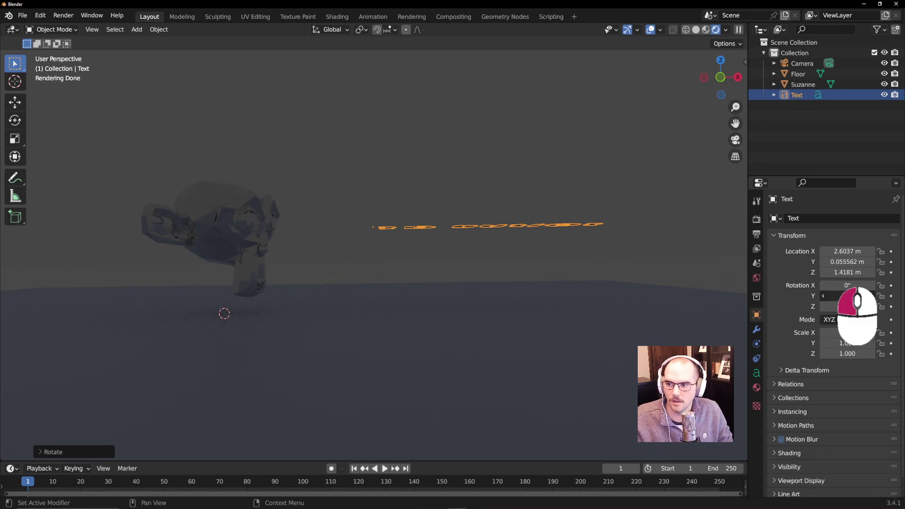
text(90)
key(Return)
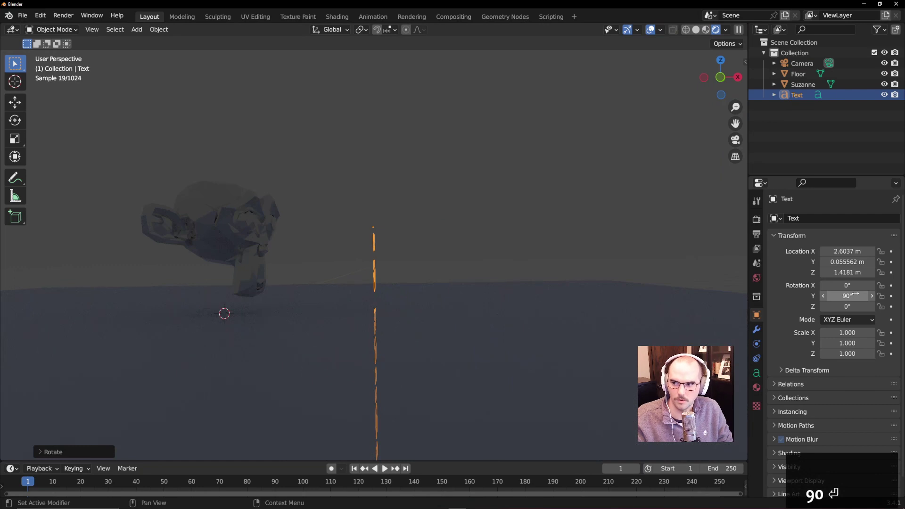
key(ctrl+z)
Step: Stand the text upright by setting its X rotation to 90°, and check it from several angles
click(856, 286)
text(90)
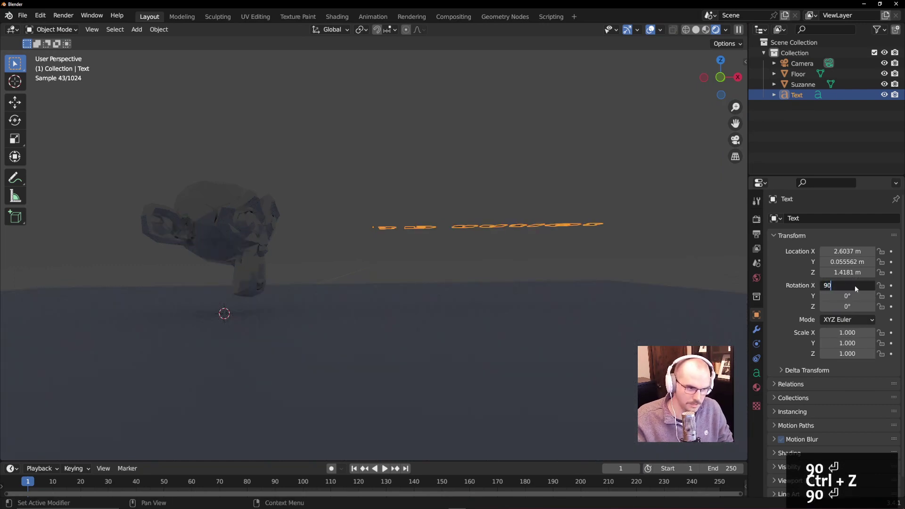
key(Return)
middle_drag(480, 208, 391, 225)
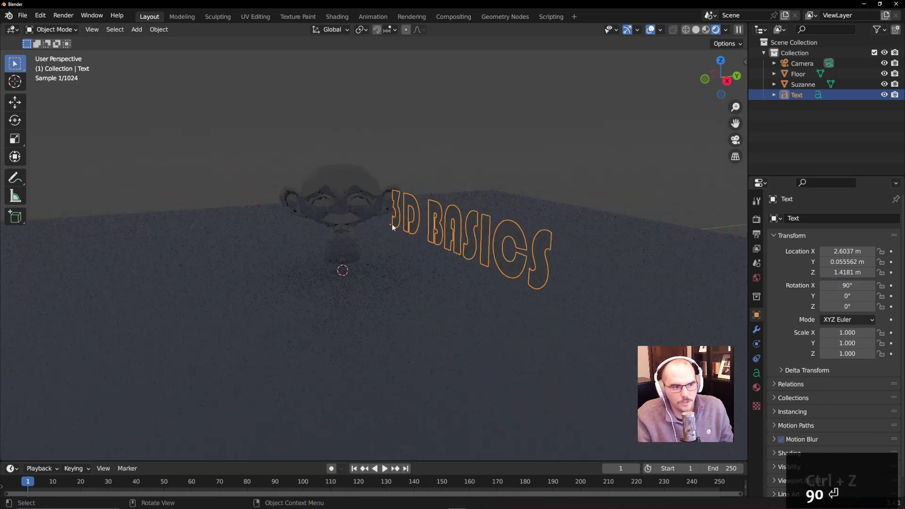
middle_drag(484, 213, 601, 221)
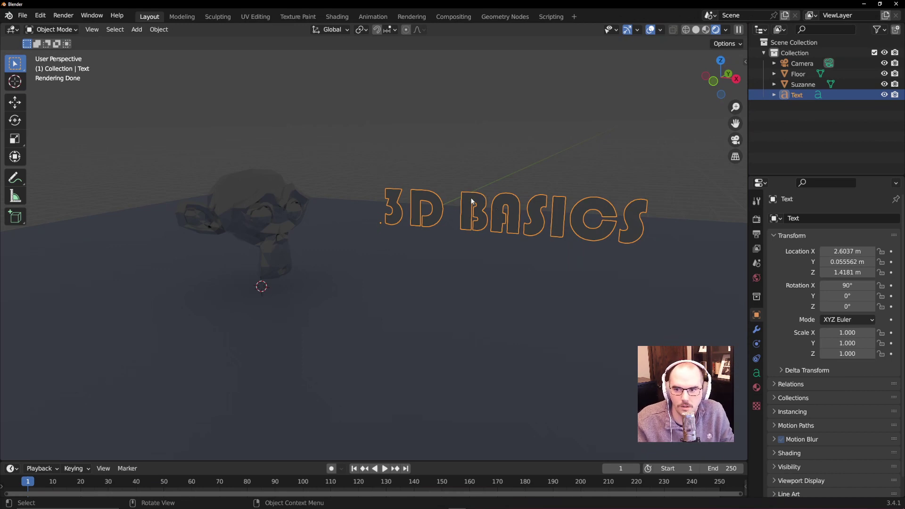
Step: Convert the "3D BASICS" text object to a mesh
key(Tab)
key(Tab)
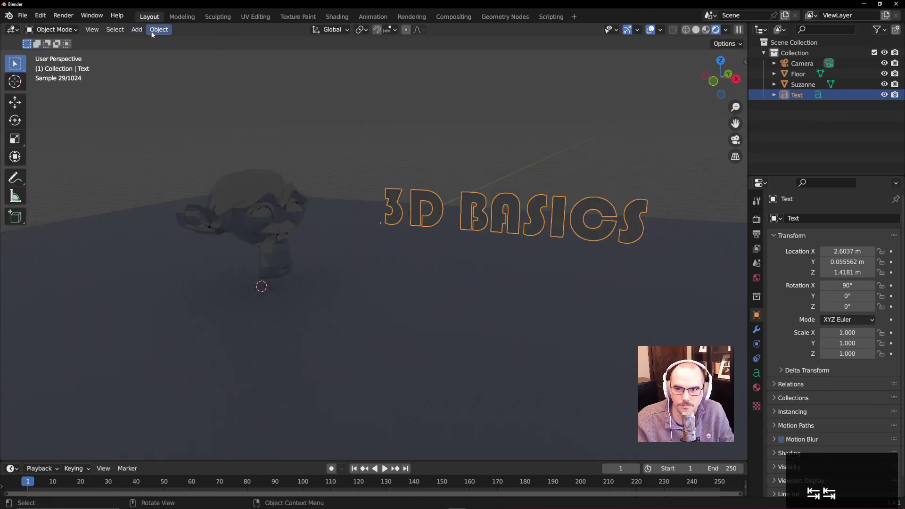
click(158, 30)
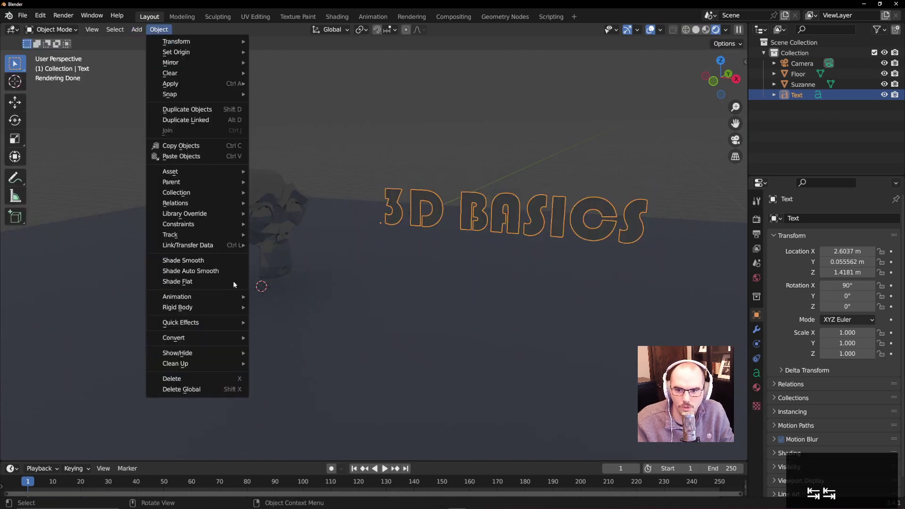
mouse_move(233, 340)
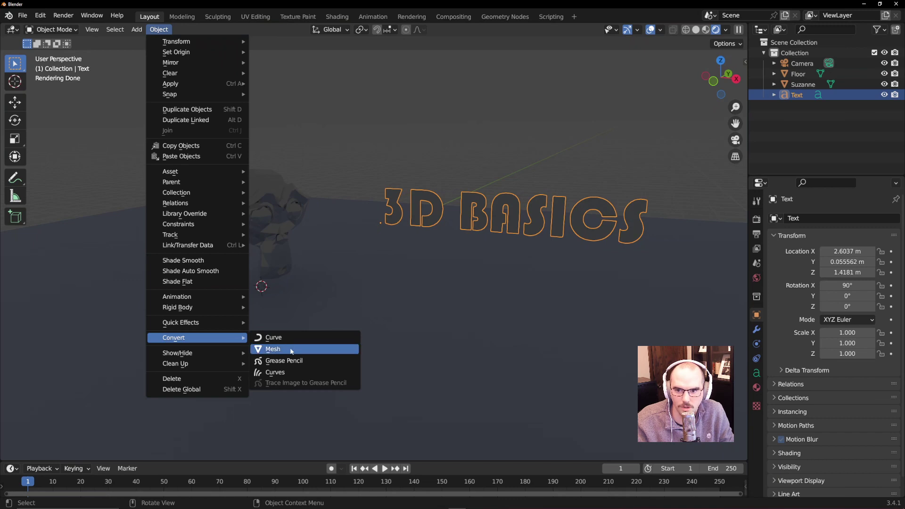
click(272, 349)
Step: Open the converted text mesh for editing and show the viewport in solid shading
key(Tab)
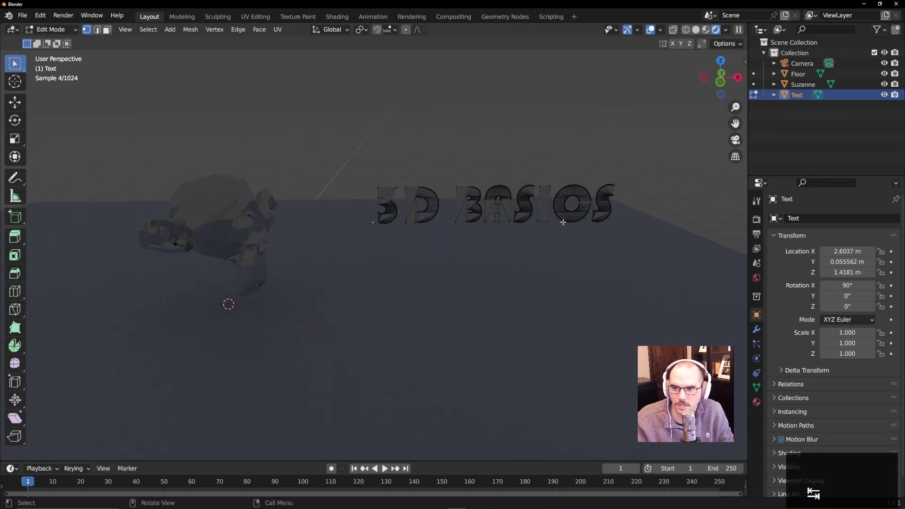
scroll(563, 224, up, 1)
mouse_move(563, 223)
middle_down()
mouse_move(572, 190)
mouse_move(594, 204)
mouse_move(587, 229)
mouse_move(519, 260)
middle_up()
scroll(594, 203, up, 3)
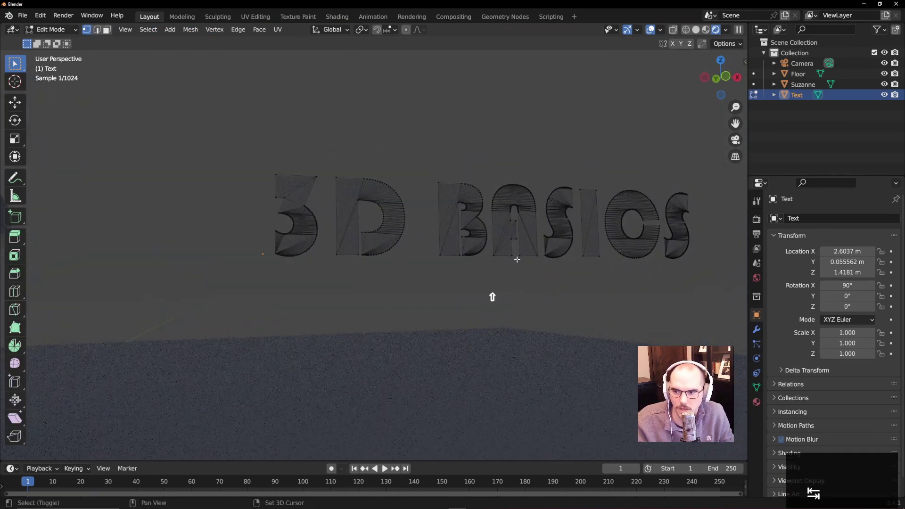
click(696, 30)
scroll(469, 208, down, 2)
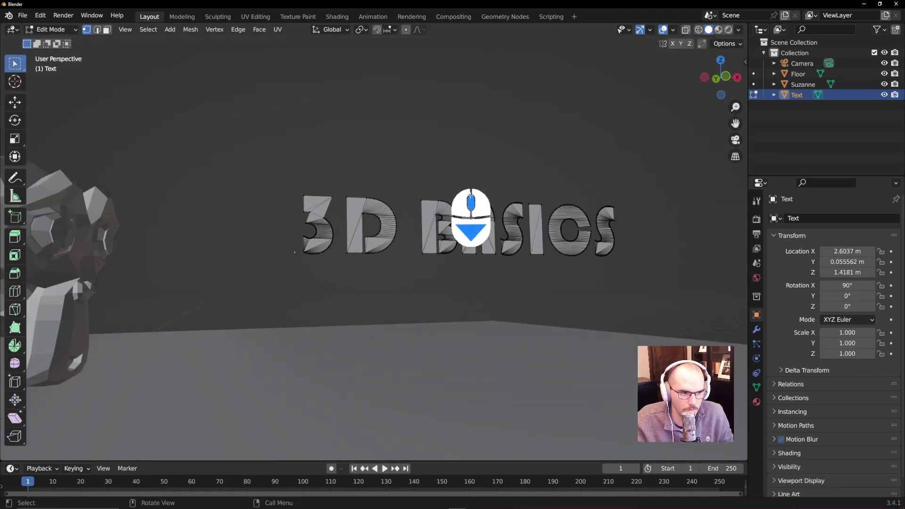
Step: Extrude all faces of the text mesh by about 0.2 m and return to Object Mode
click(107, 30)
key(a)
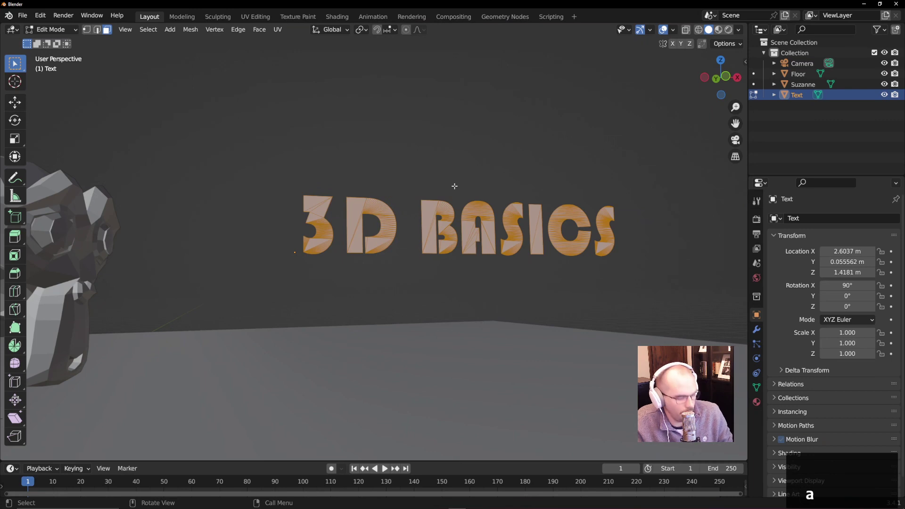
key(e)
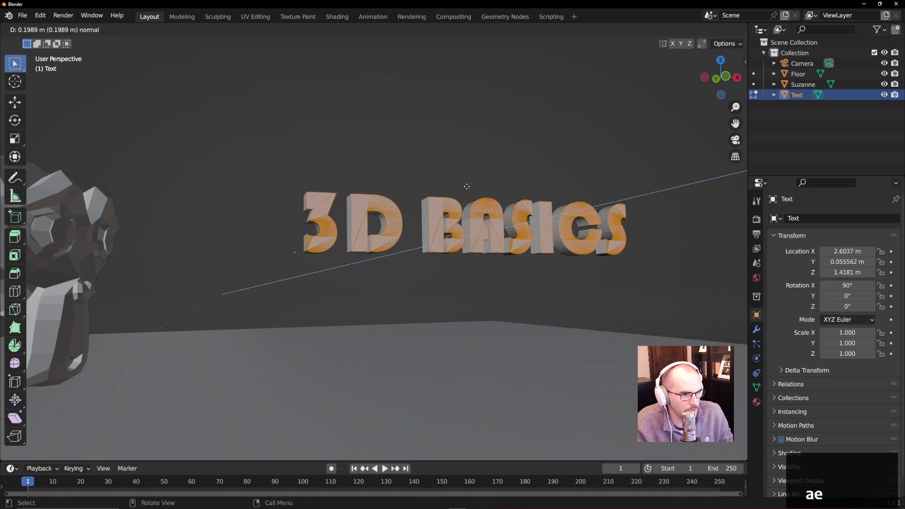
click(467, 186)
key(Tab)
middle_drag(558, 188, 527, 202)
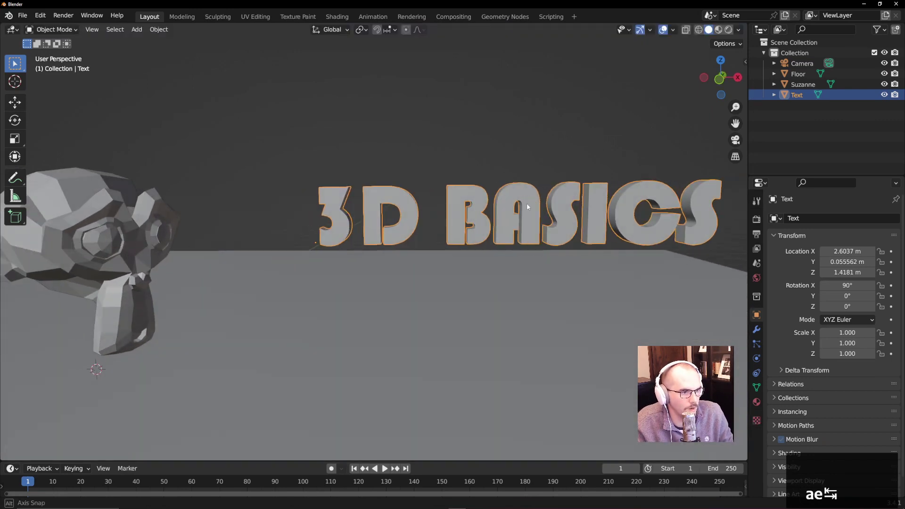
key(r)
right_click(581, 240)
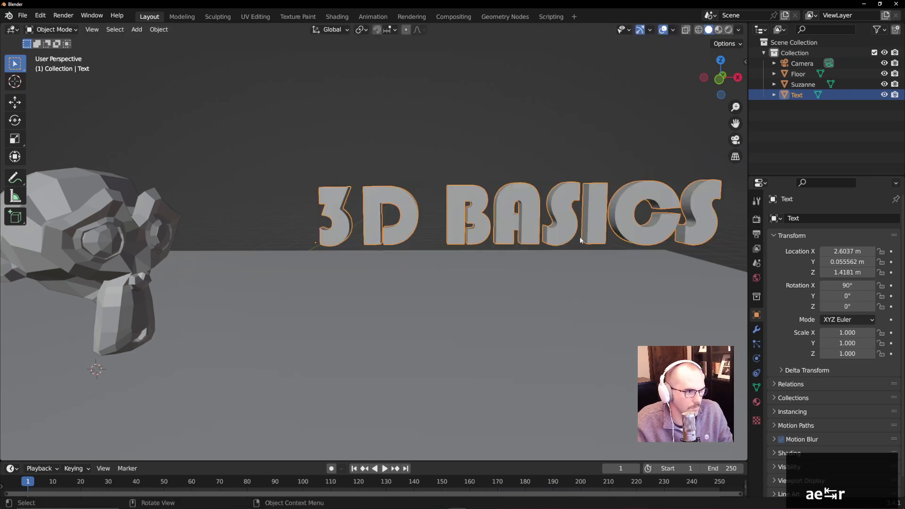
Step: Show the scene in rendered shading and give the text a new material named NEON
scroll(605, 254, down, 5)
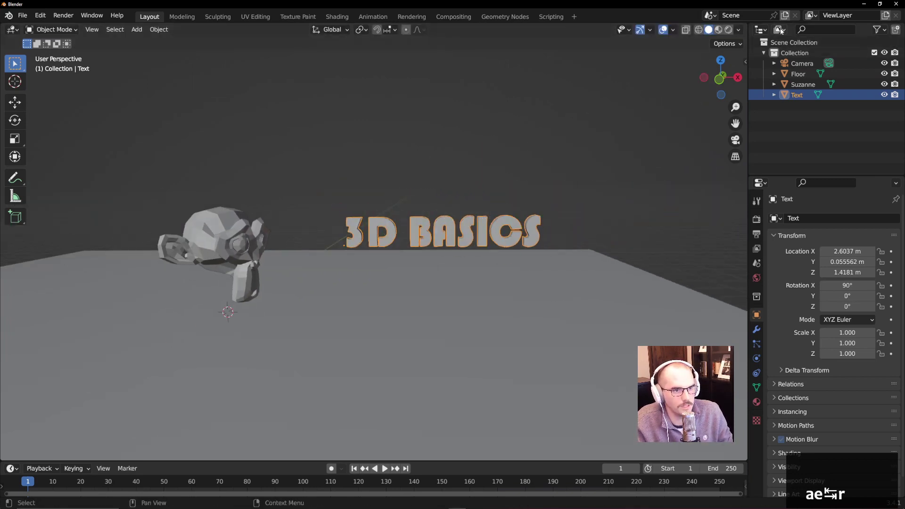
click(728, 30)
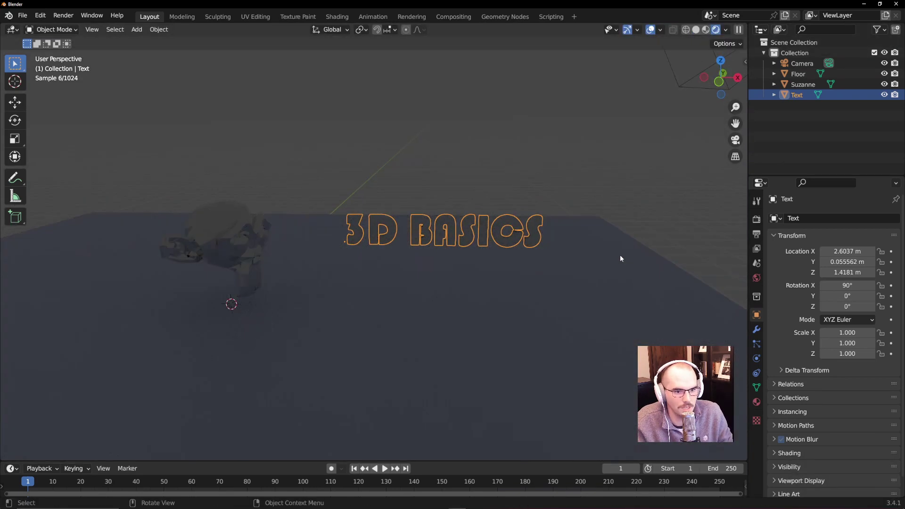
click(757, 401)
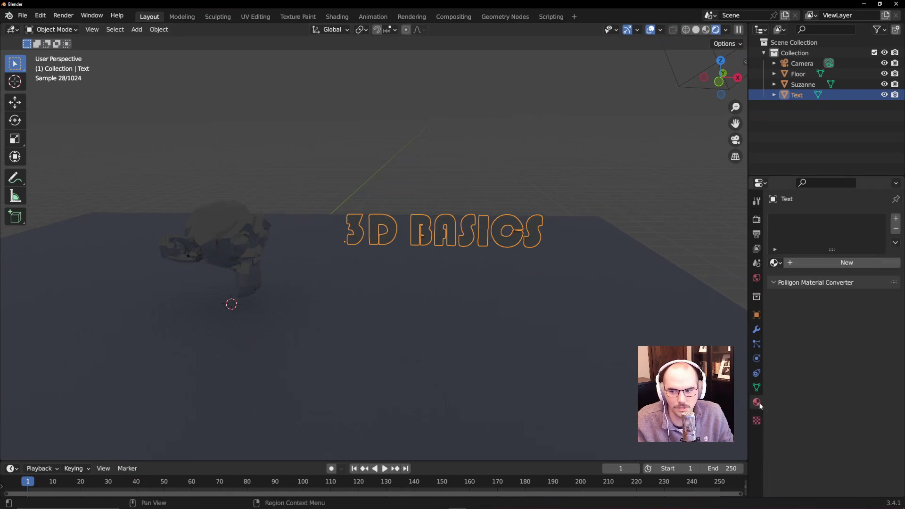
click(835, 263)
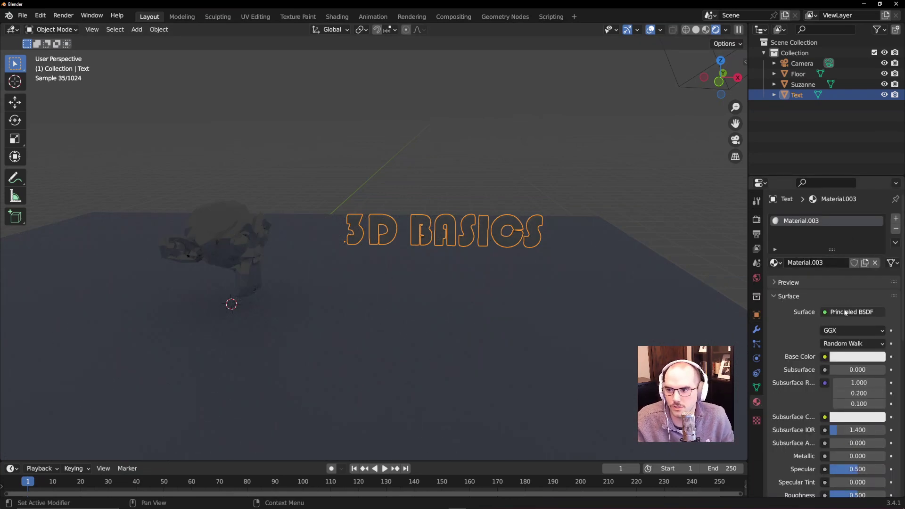
double_click(821, 222)
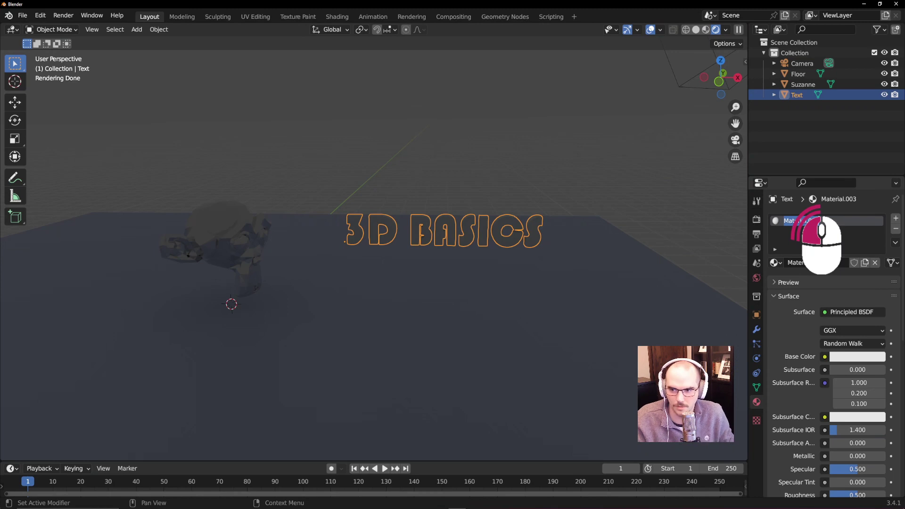
text(NEON)
key(Return)
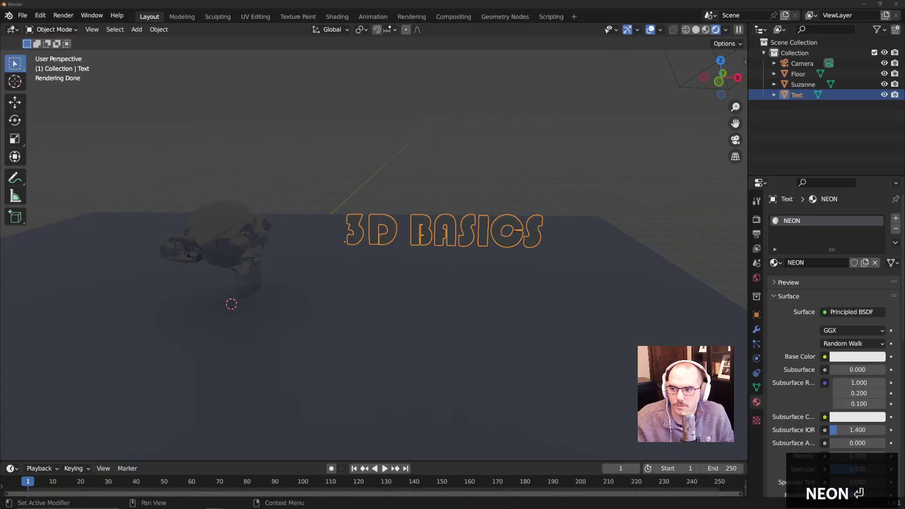
Step: Switch the NEON material's surface to an Emission shader with a purple color and a strength of 8.6
click(844, 312)
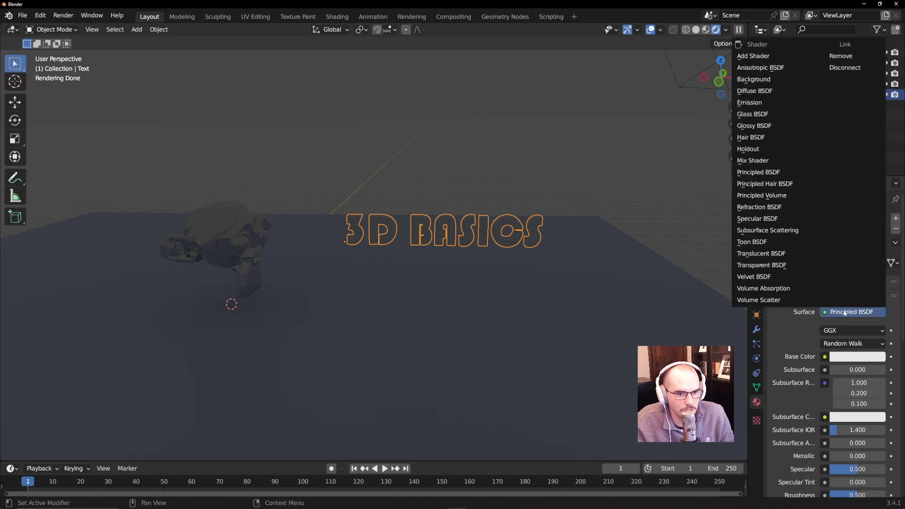
click(752, 103)
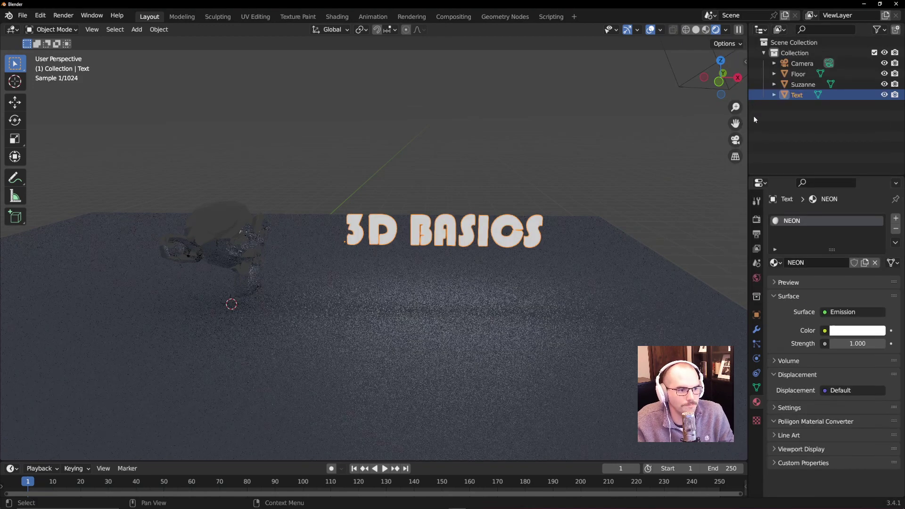
click(844, 333)
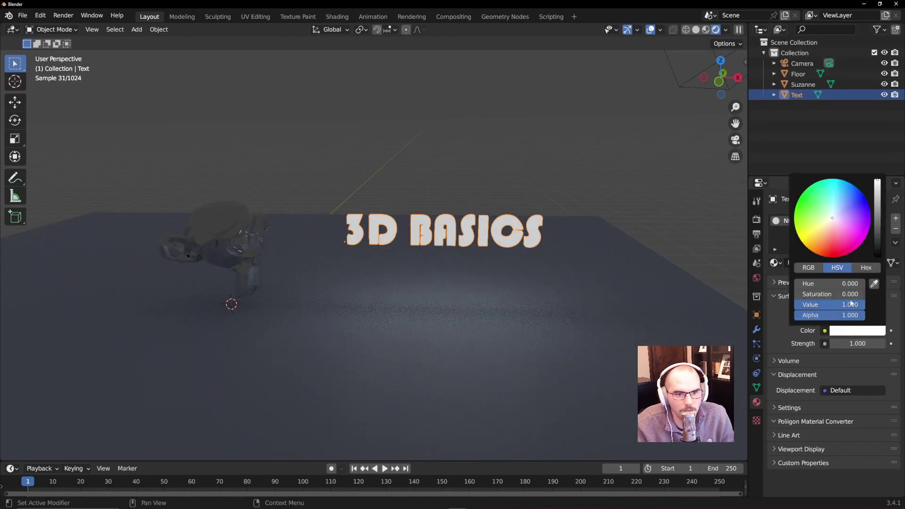
mouse_move(833, 221)
mouse_down()
mouse_move(847, 236)
mouse_move(857, 232)
mouse_move(863, 207)
mouse_up()
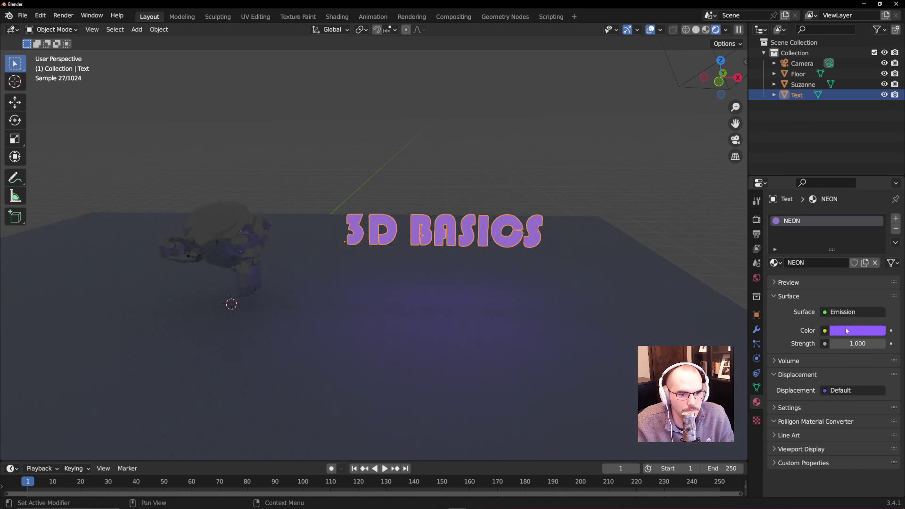
mouse_move(843, 343)
mouse_down()
mouse_move(870, 344)
mouse_move(847, 345)
mouse_up()
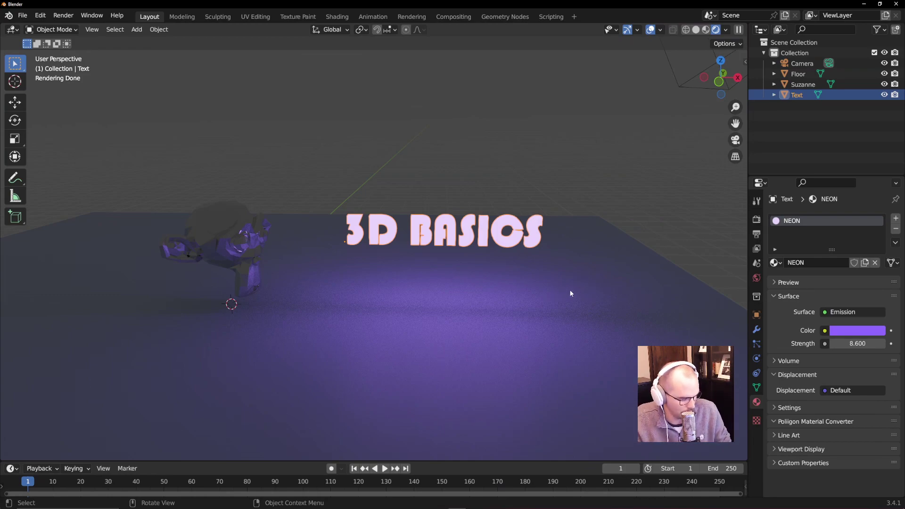
Step: Rotate the 3D BASICS text clockwise about the global Z axis and move it closer to the monkey head
key(r)
key(z)
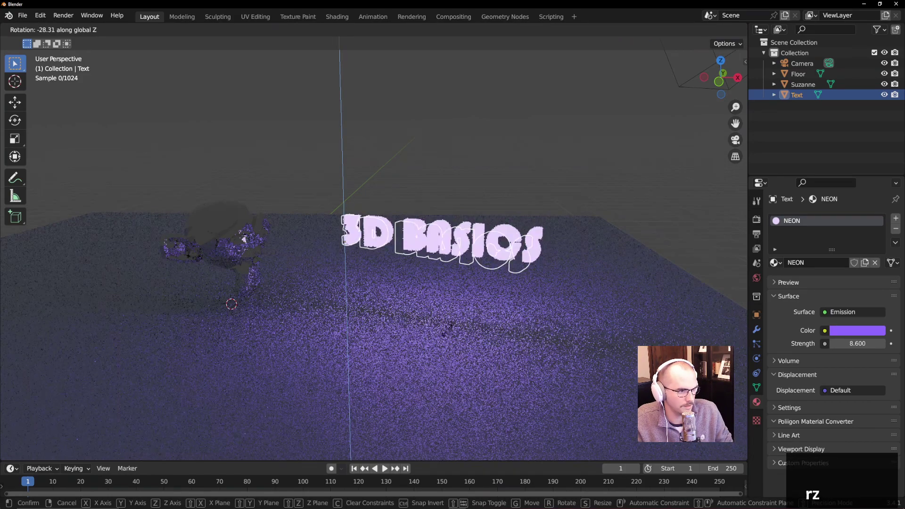
click(407, 343)
key(g)
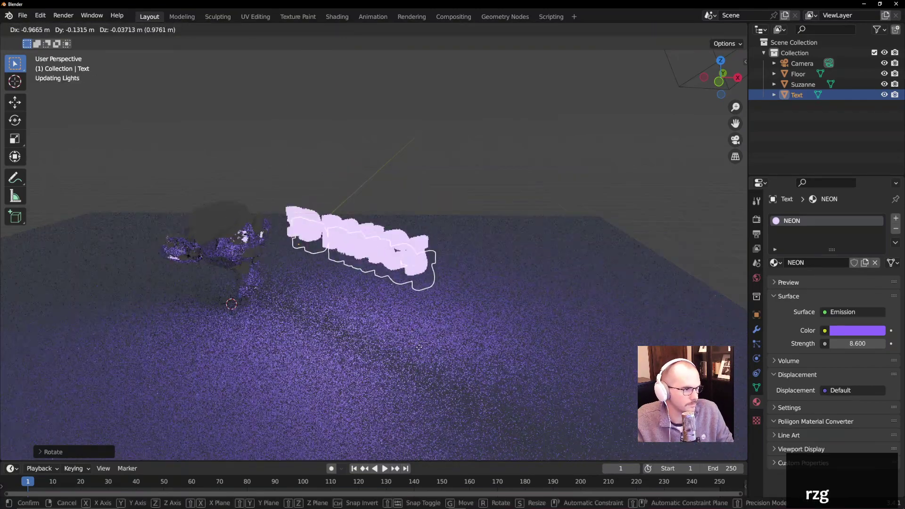